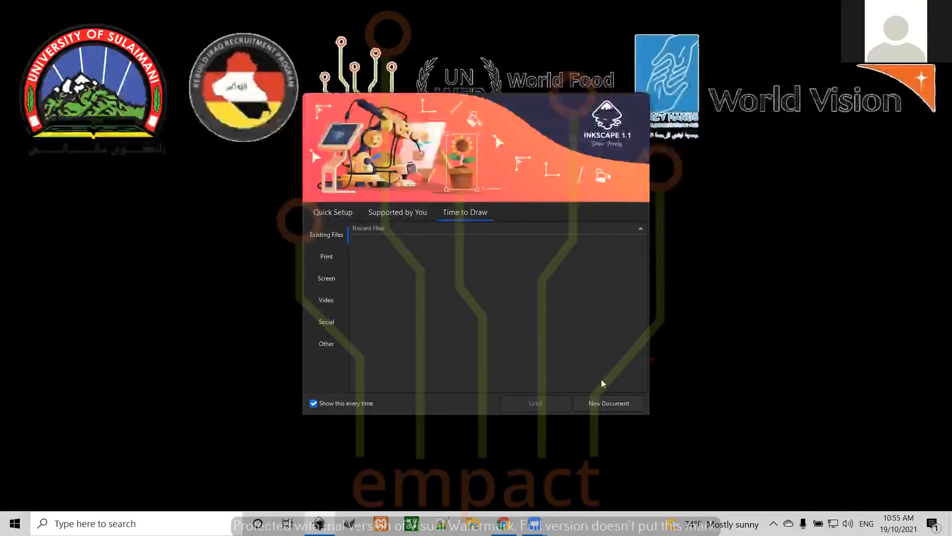
Create a new blank document and un-maximize its window, lowering it and stretching it across the full screen width.
{"action": "left_click", "coordinate": [603, 405]}
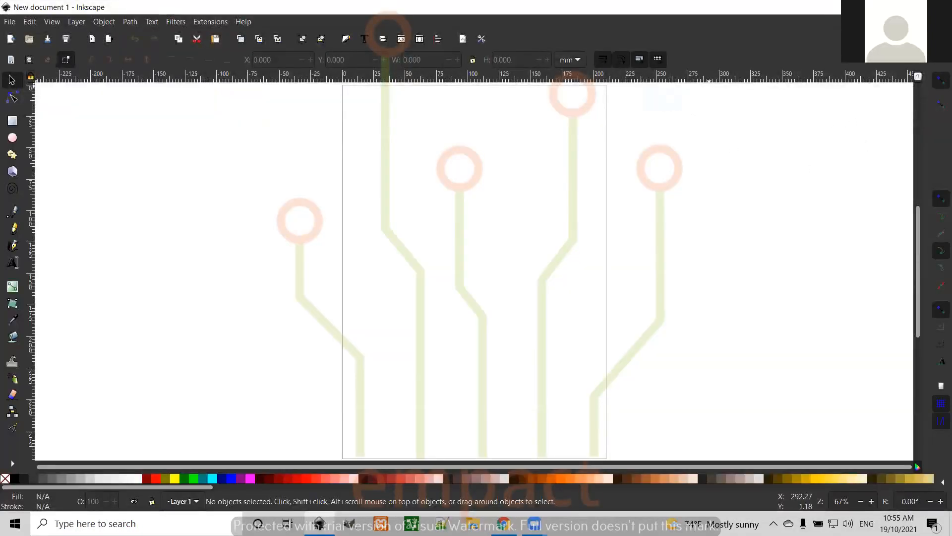
{"action": "left_click", "coordinate": [910, 7]}
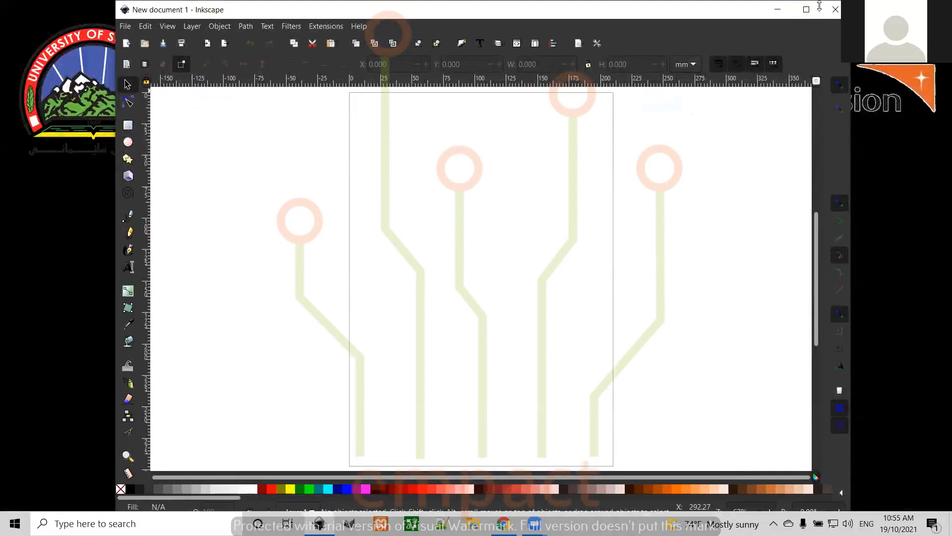
{"action": "left_click_drag", "start_coordinate": [820, 6], "coordinate": [819, 53]}
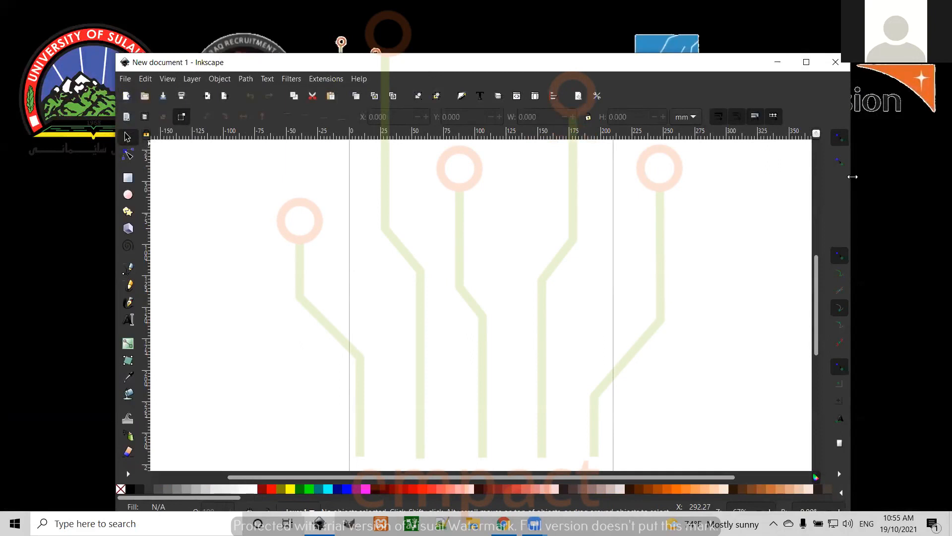
{"action": "left_click_drag", "start_coordinate": [853, 177], "coordinate": [949, 177]}
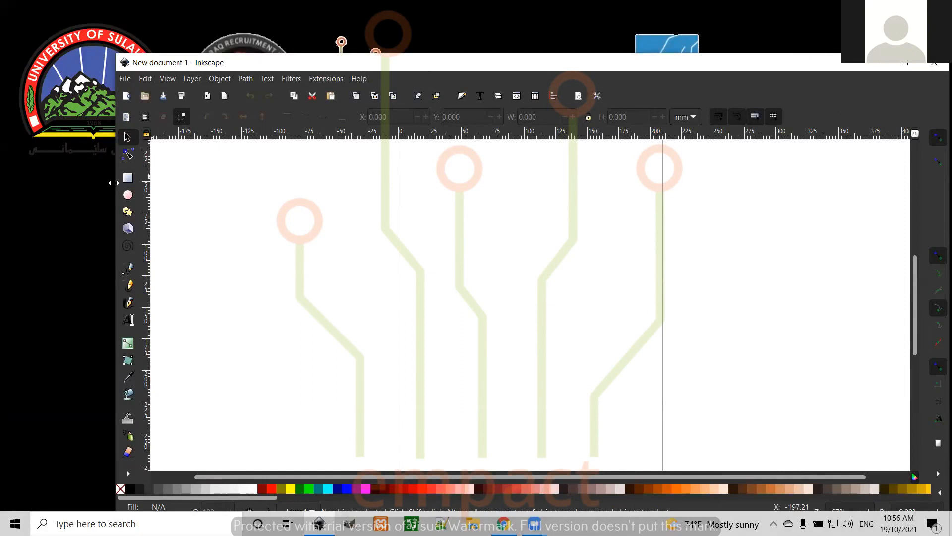
{"action": "left_click_drag", "start_coordinate": [113, 183], "coordinate": [5, 176]}
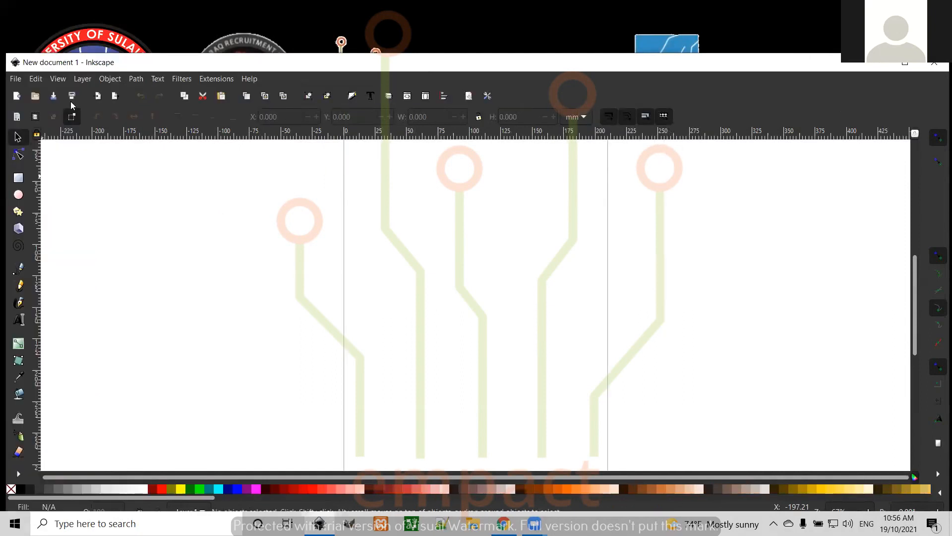
Switch the interface layout to Custom and turn off the display of guides.
{"action": "left_click", "coordinate": [58, 81]}
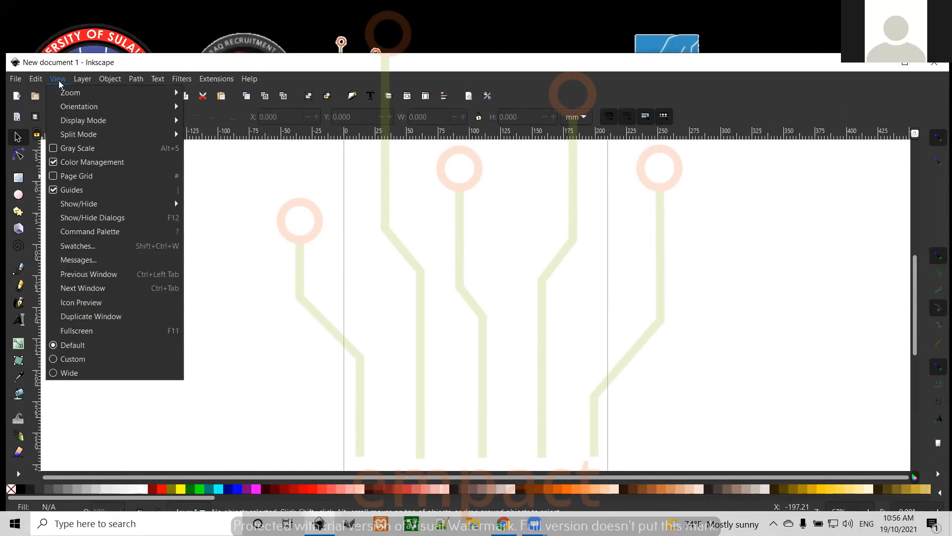
{"action": "left_click", "coordinate": [70, 359]}
{"action": "left_click", "coordinate": [58, 80]}
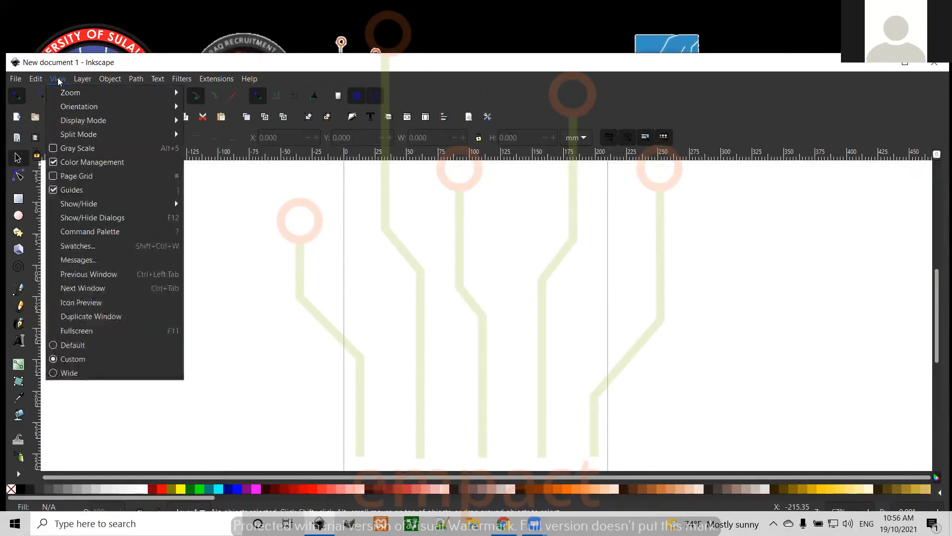
{"action": "left_click", "coordinate": [69, 191]}
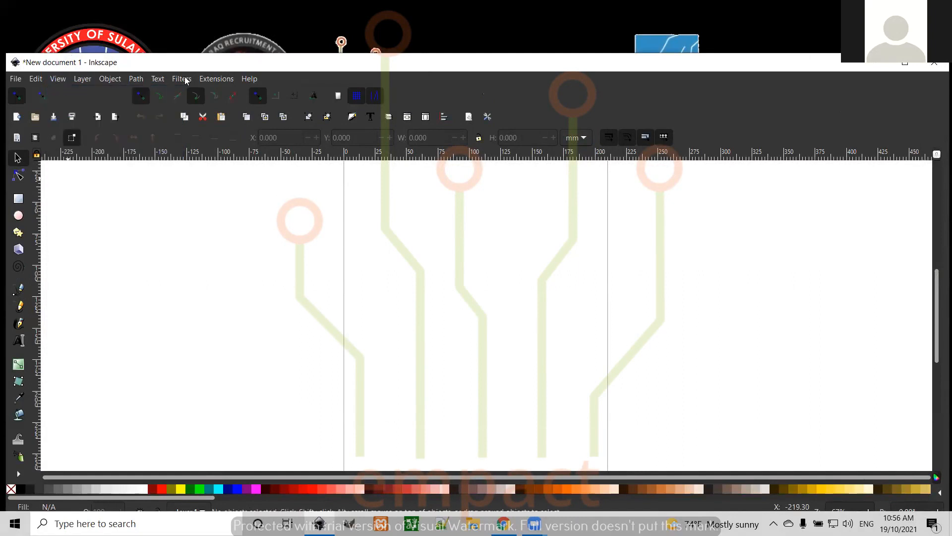
{"action": "left_click", "coordinate": [82, 79]}
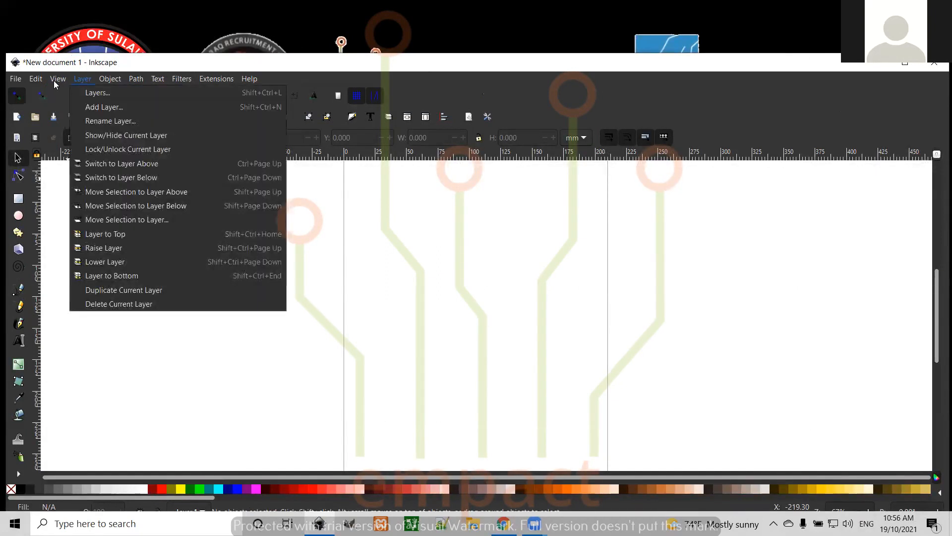
{"action": "mouse_move", "coordinate": [55, 84]}
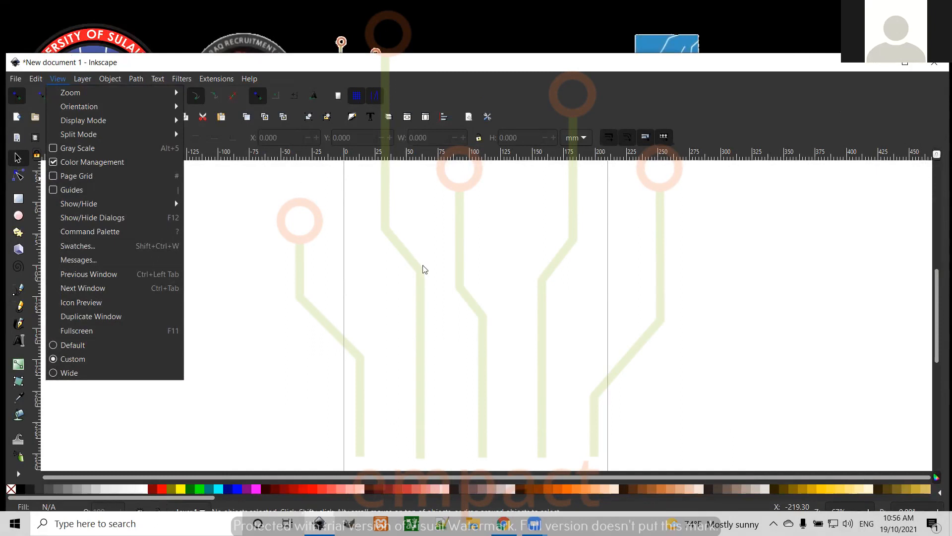
{"action": "left_click", "coordinate": [468, 284]}
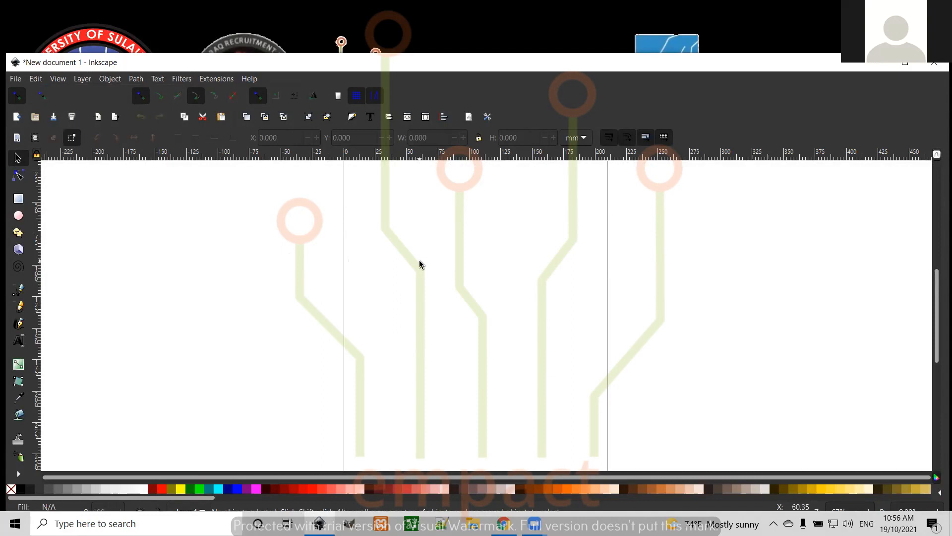
Add the letters L and D as two separate text objects next to each other on the page.
{"action": "left_click", "coordinate": [19, 341]}
{"action": "left_click", "coordinate": [407, 223]}
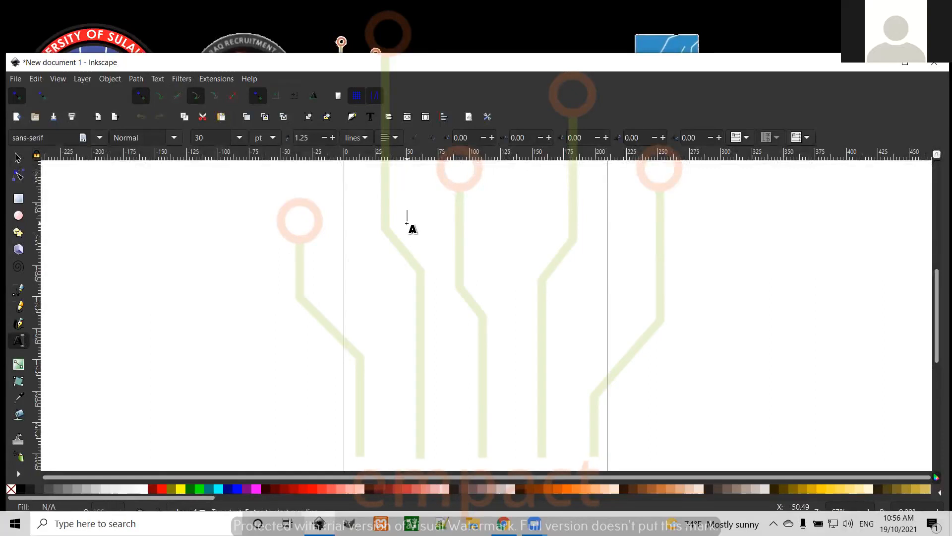
{"action": "type", "text": "D"}
{"action": "key", "text": "BackSpace"}
{"action": "type", "text": "L D"}
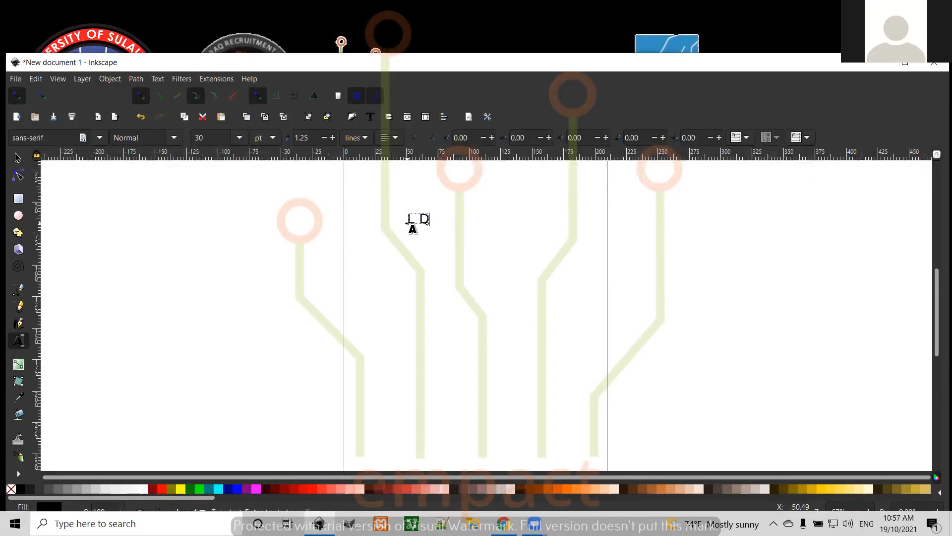
{"action": "key", "text": "BackSpace"}
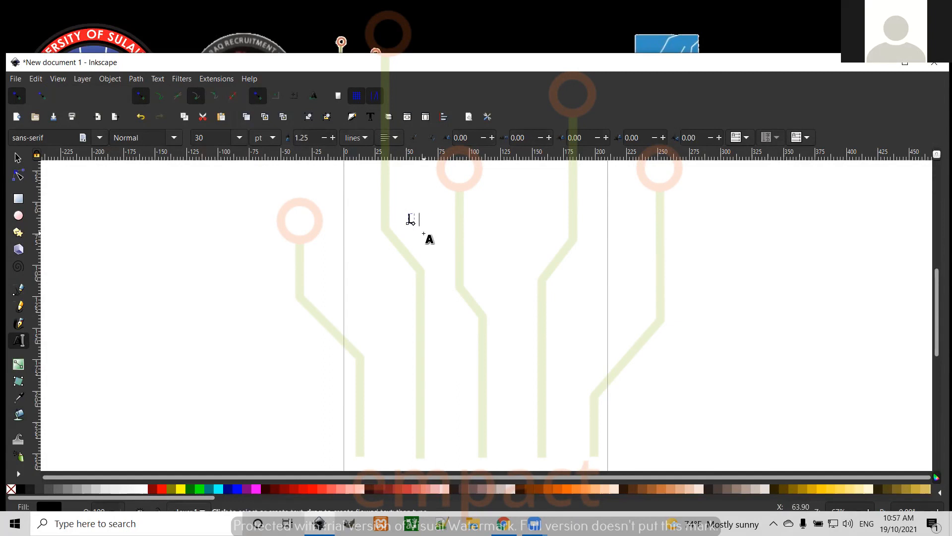
{"action": "left_click", "coordinate": [423, 233]}
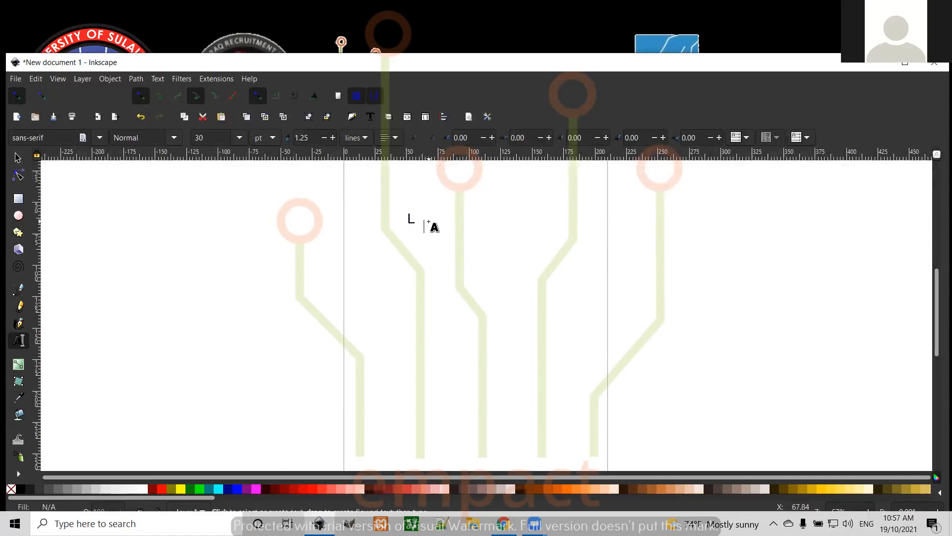
{"action": "type", "text": "D"}
{"action": "left_click", "coordinate": [430, 248]}
Enlarge the letter D to about 46 × 44 mm and move it well to the right of the L.
{"action": "left_click", "coordinate": [18, 157]}
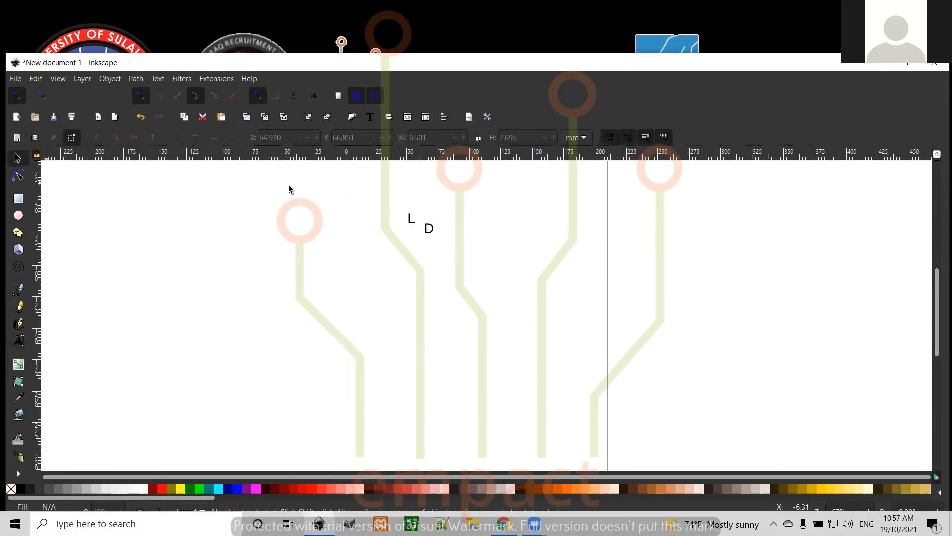
{"action": "left_click_drag", "start_coordinate": [431, 229], "coordinate": [408, 222]}
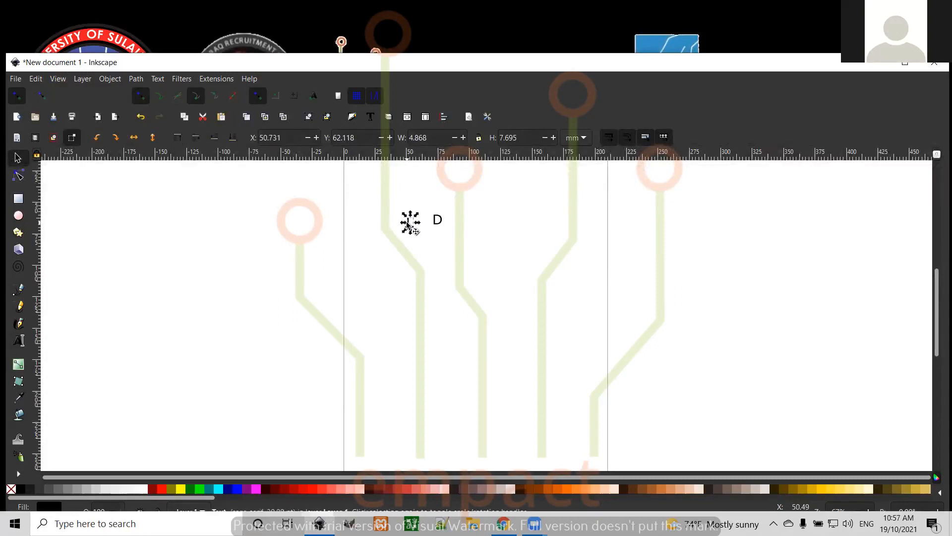
{"action": "left_click", "coordinate": [439, 221]}
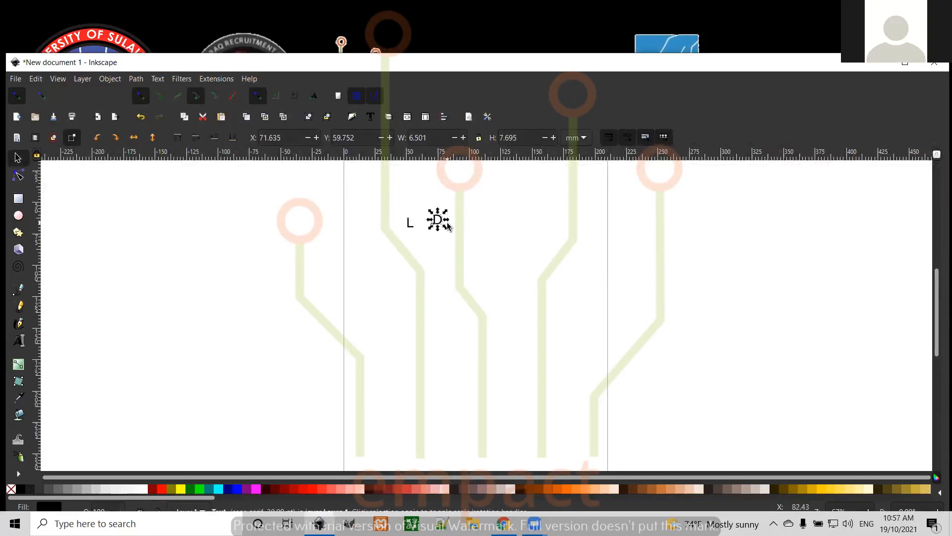
{"action": "left_click_drag", "start_coordinate": [445, 229], "coordinate": [497, 274]}
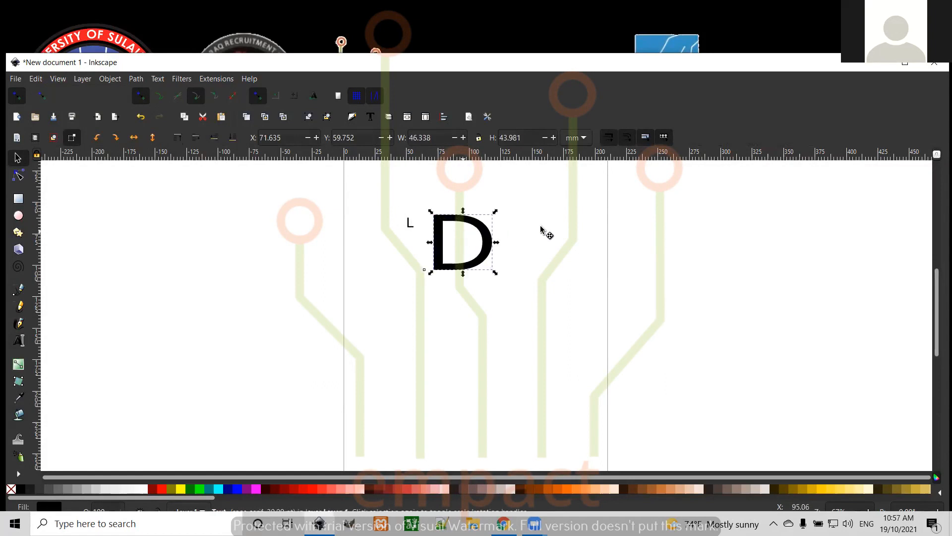
{"action": "left_click_drag", "start_coordinate": [493, 240], "coordinate": [559, 232]}
Enlarge the letter L to about 49 × 43 mm and align it beside the D.
{"action": "left_click", "coordinate": [410, 222]}
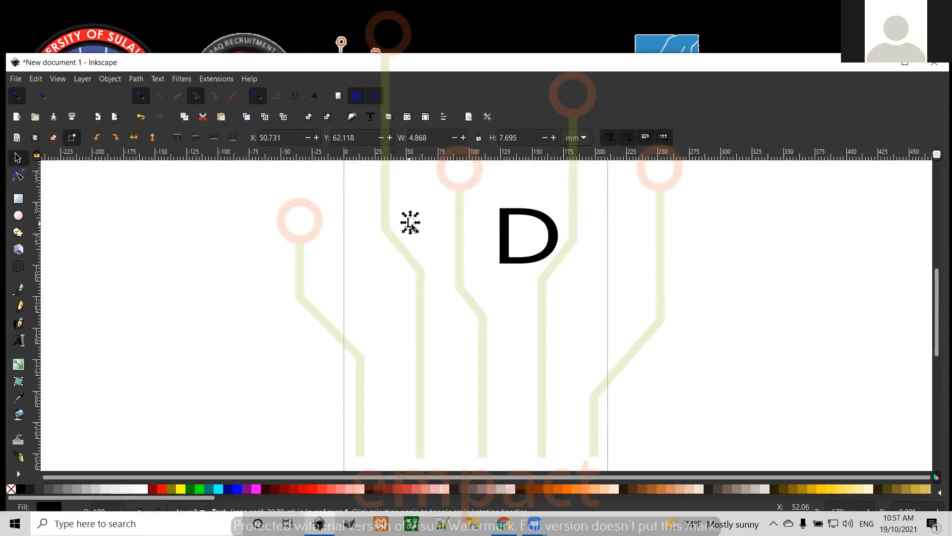
{"action": "left_click_drag", "start_coordinate": [420, 237], "coordinate": [474, 280]}
{"action": "left_click_drag", "start_coordinate": [442, 240], "coordinate": [435, 234]}
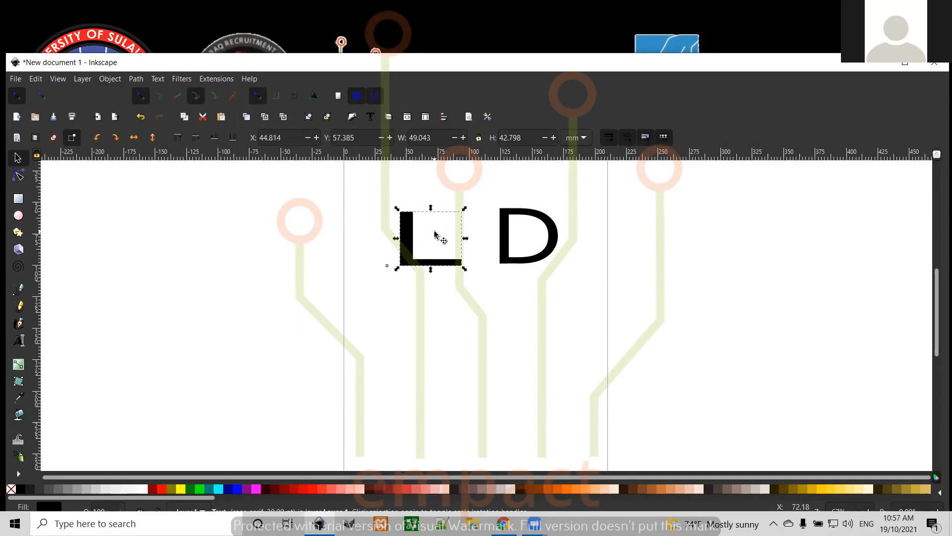
Open the text and font settings for the L and preview the Broadway and Gill Sans Ultra Bold families.
{"action": "left_click", "coordinate": [370, 117]}
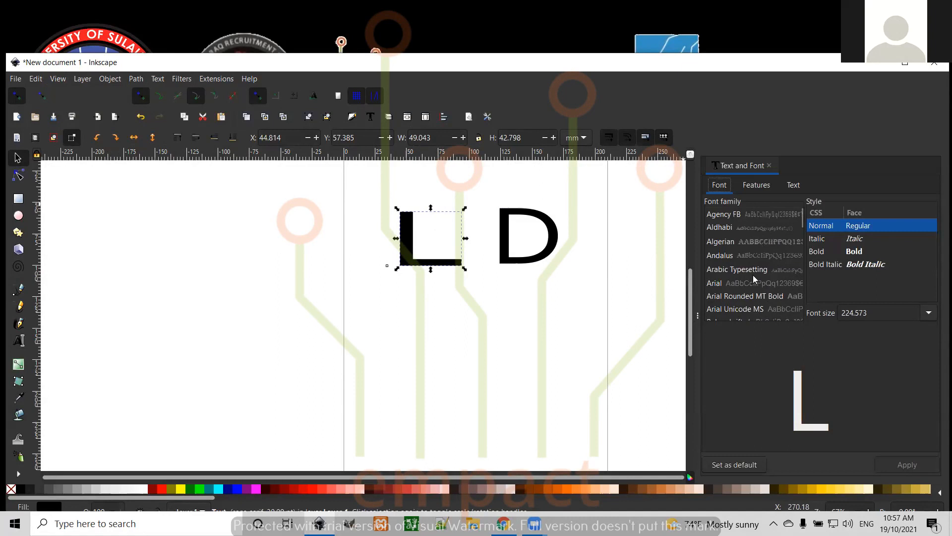
{"action": "left_click_drag", "start_coordinate": [803, 219], "coordinate": [802, 227]}
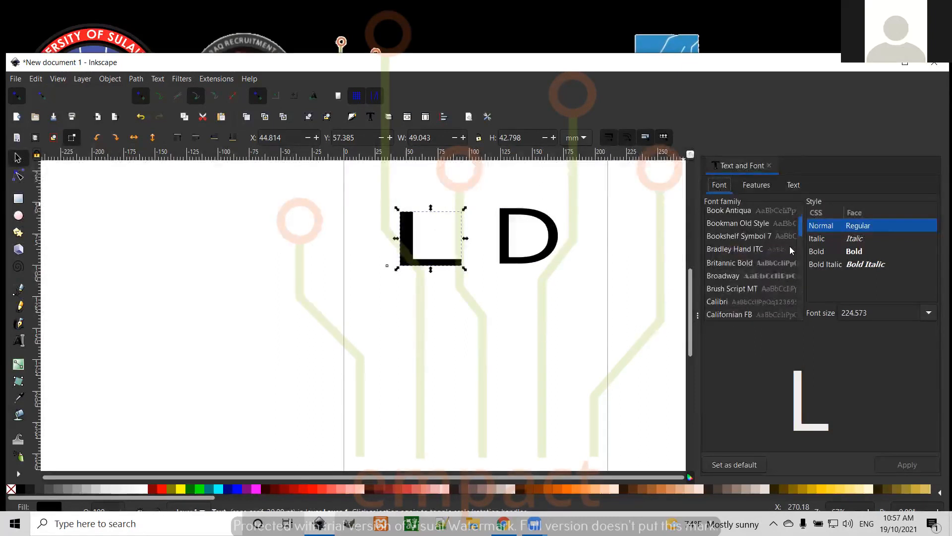
{"action": "left_click", "coordinate": [771, 276]}
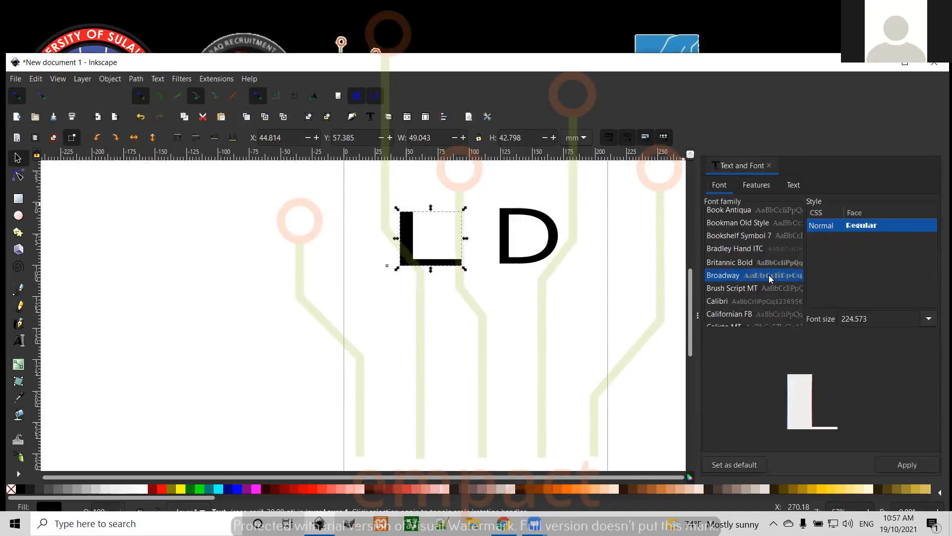
{"action": "scroll", "coordinate": [802, 236], "scroll_direction": "down", "scroll_amount": 3}
{"action": "scroll", "coordinate": [802, 238], "scroll_direction": "down", "scroll_amount": 3}
{"action": "scroll", "coordinate": [802, 241], "scroll_direction": "down", "scroll_amount": 3}
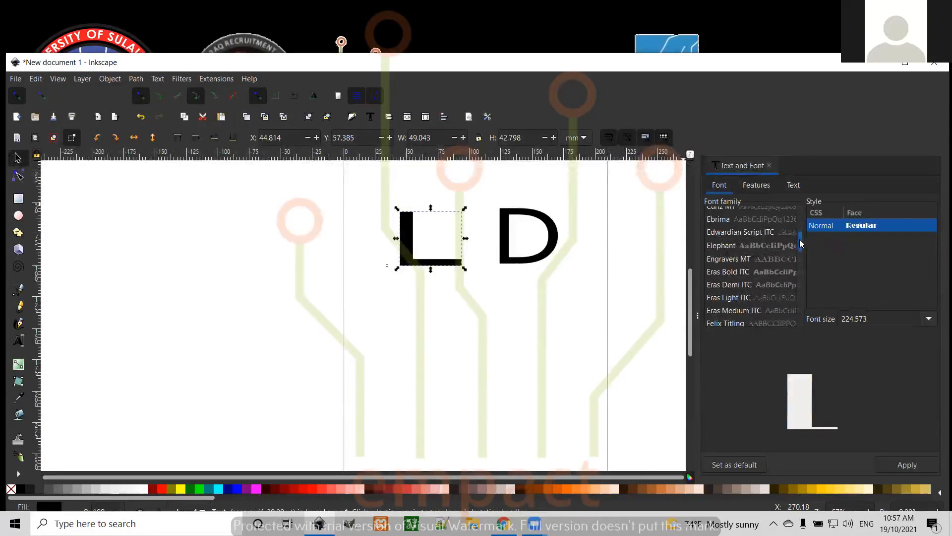
{"action": "scroll", "coordinate": [801, 244], "scroll_direction": "down", "scroll_amount": 3}
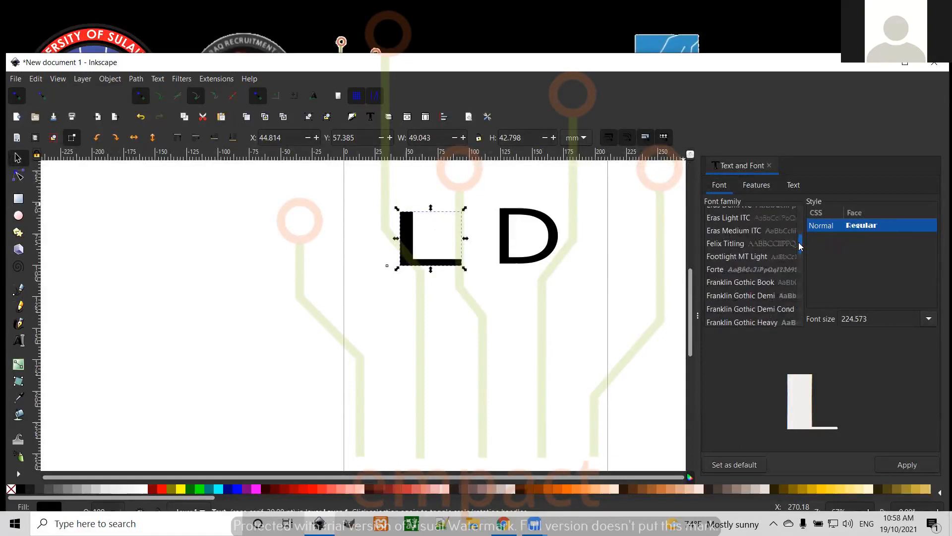
{"action": "left_click_drag", "start_coordinate": [799, 245], "coordinate": [800, 256]}
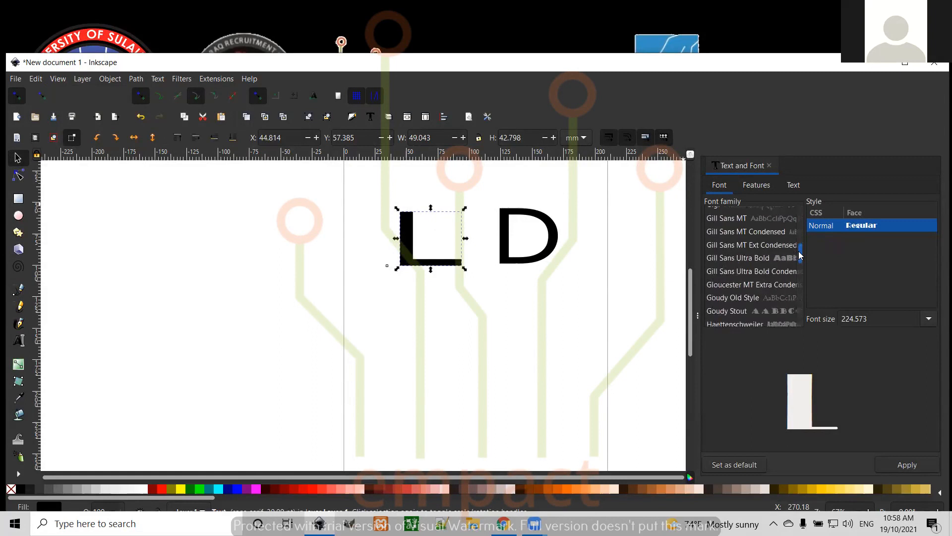
{"action": "left_click", "coordinate": [775, 260]}
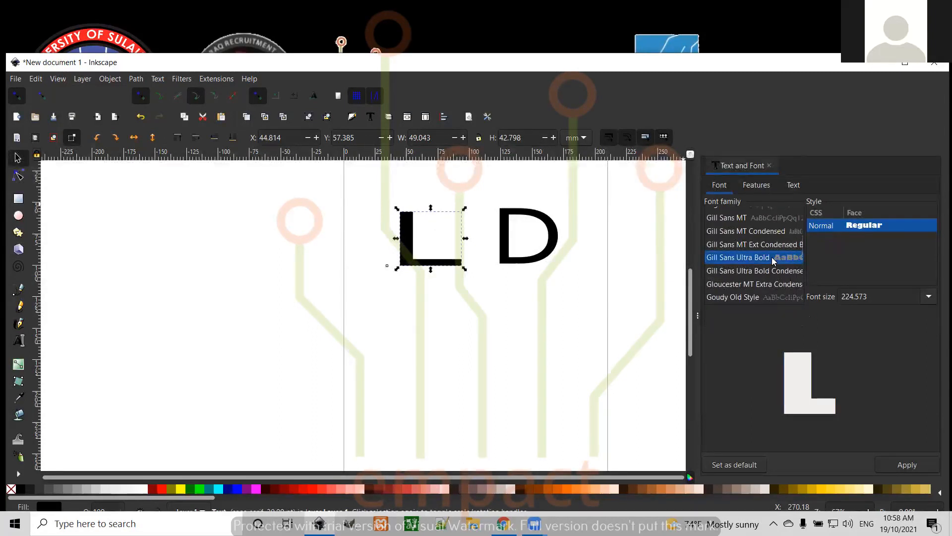
Select the letter L's text for editing and try Gill Sans Ultra Bold as its font.
{"action": "left_click", "coordinate": [417, 237]}
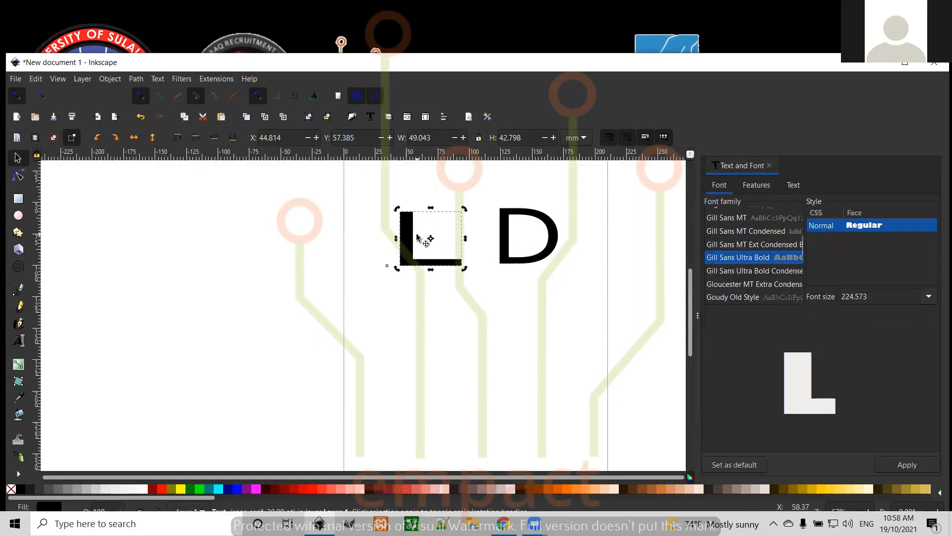
{"action": "left_click", "coordinate": [417, 237]}
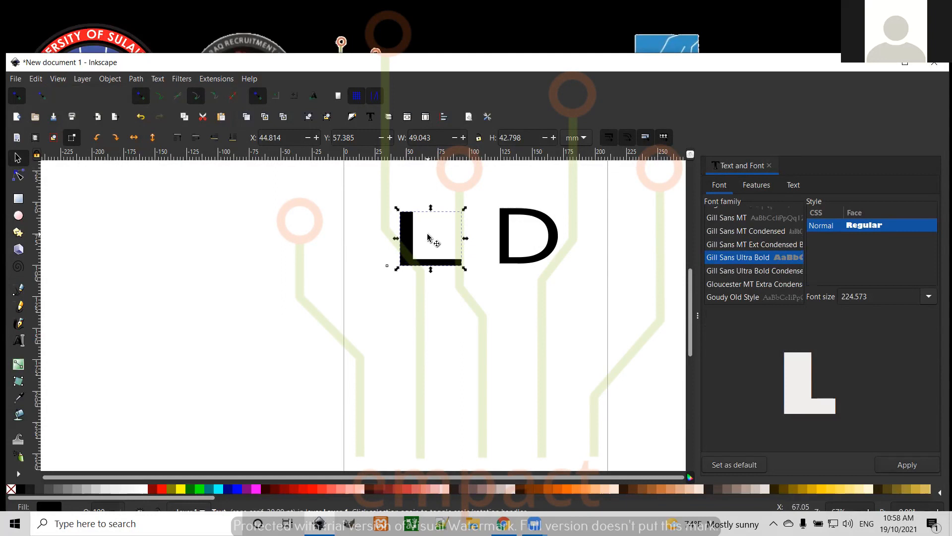
{"action": "left_click", "coordinate": [428, 238]}
{"action": "left_click", "coordinate": [18, 341]}
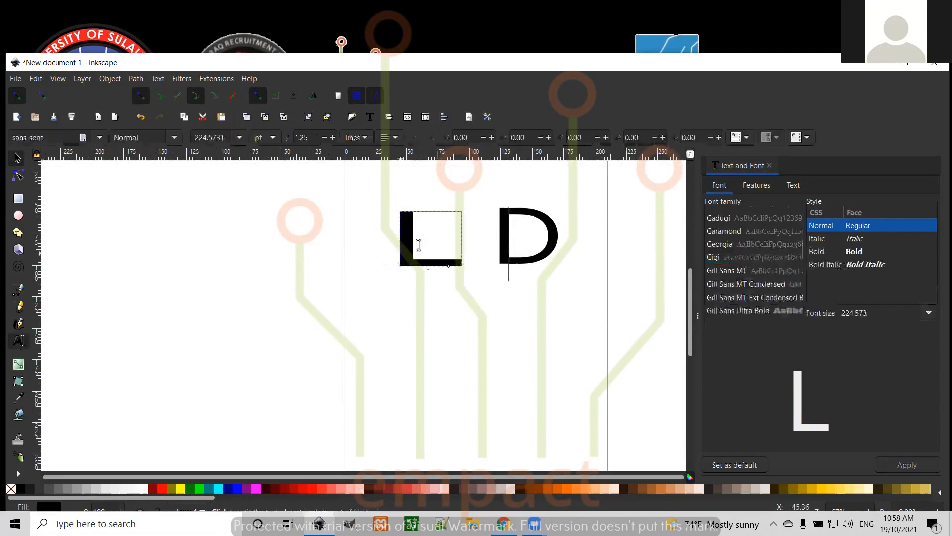
{"action": "left_click", "coordinate": [424, 241]}
{"action": "double_click", "coordinate": [425, 241]}
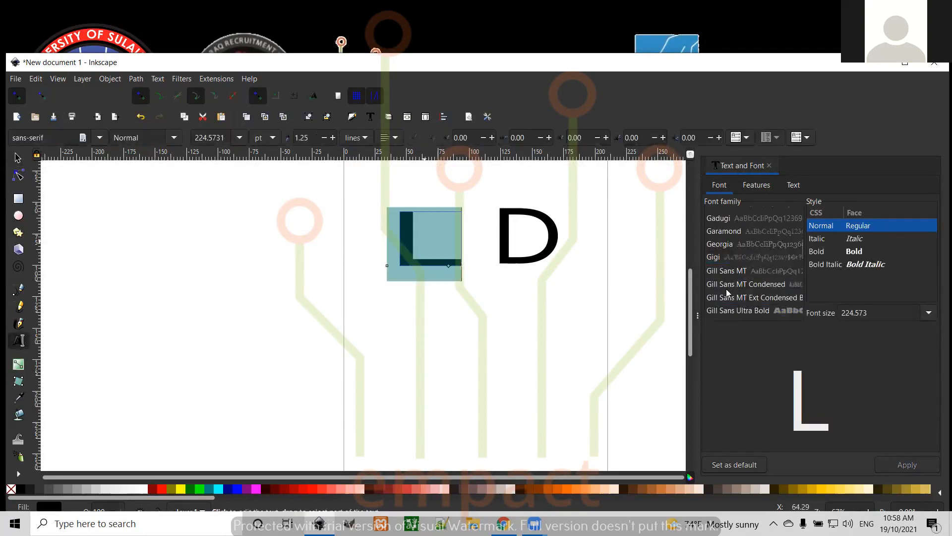
{"action": "left_click", "coordinate": [773, 311]}
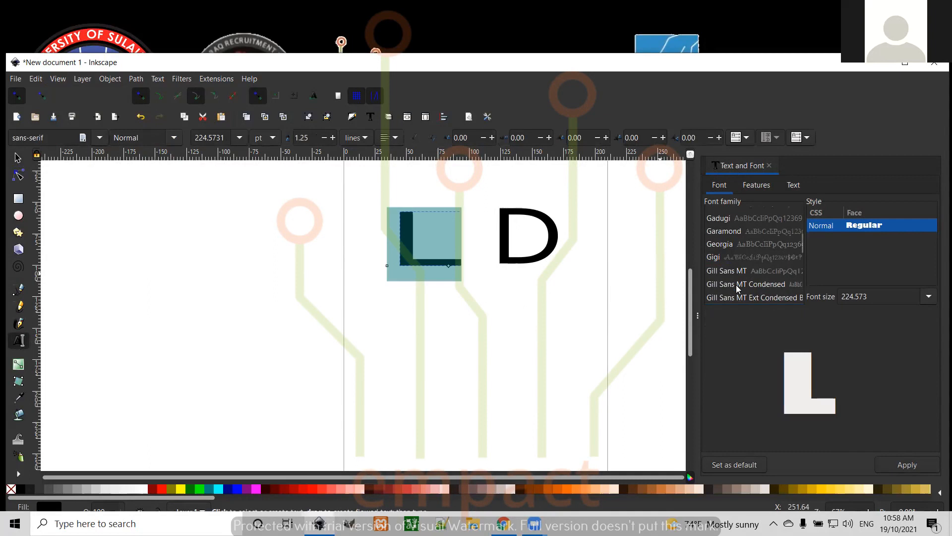
{"action": "scroll", "coordinate": [737, 288], "scroll_direction": "down", "scroll_amount": 1}
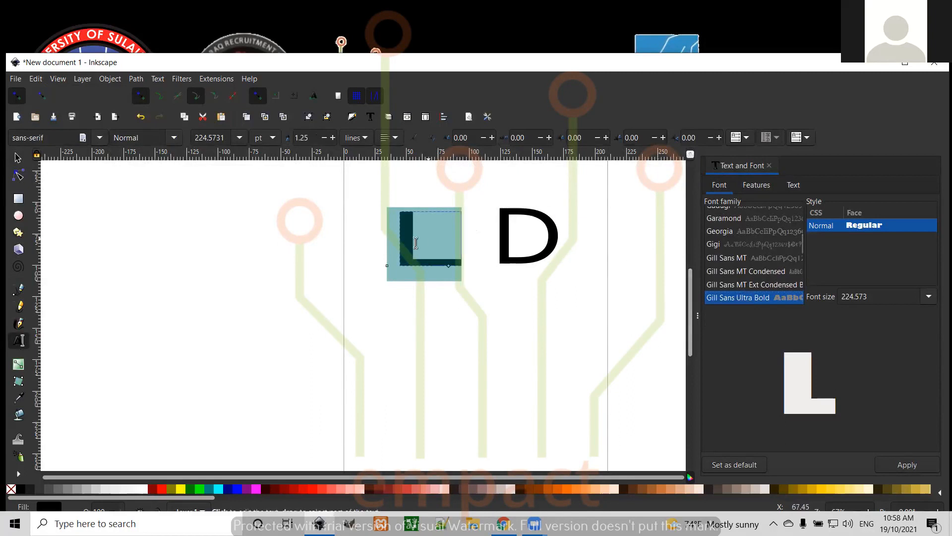
Reselect the letter L's text and try Gill Sans Ultra Bold at font size 28.
{"action": "left_click", "coordinate": [417, 243]}
{"action": "double_click", "coordinate": [436, 246]}
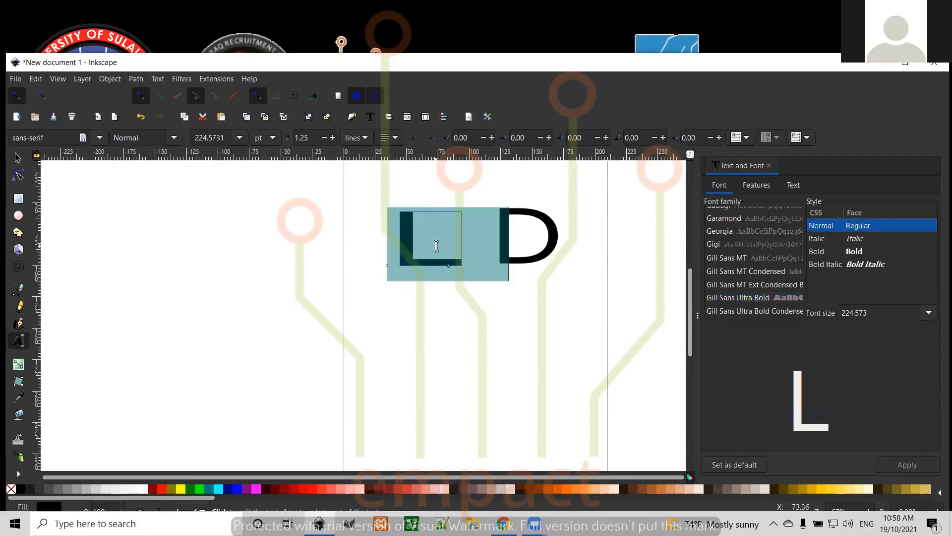
{"action": "left_click", "coordinate": [448, 312]}
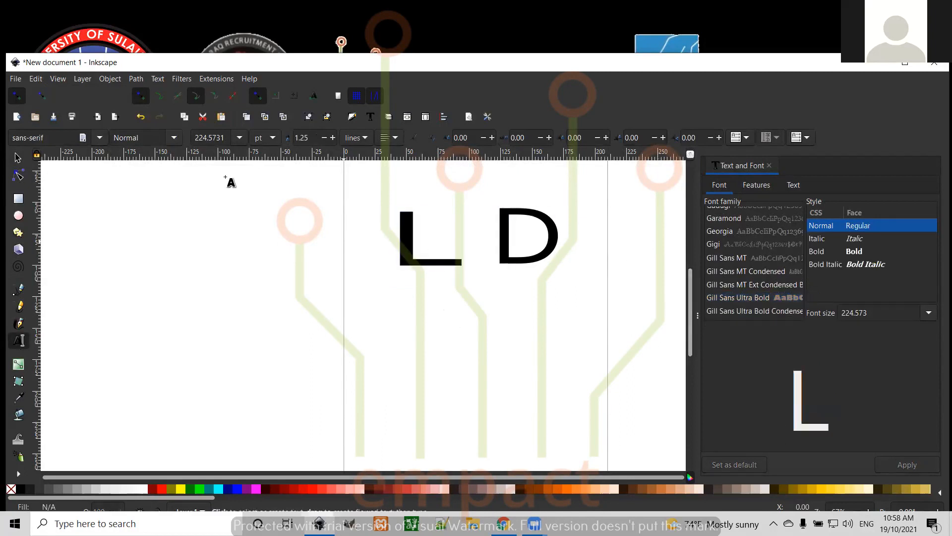
{"action": "left_click", "coordinate": [432, 242]}
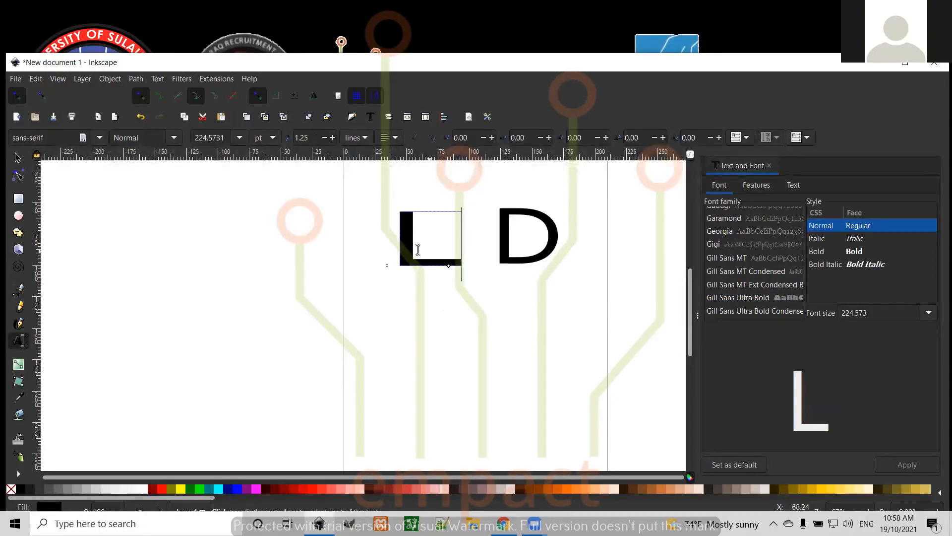
{"action": "left_click_drag", "start_coordinate": [409, 239], "coordinate": [439, 239]}
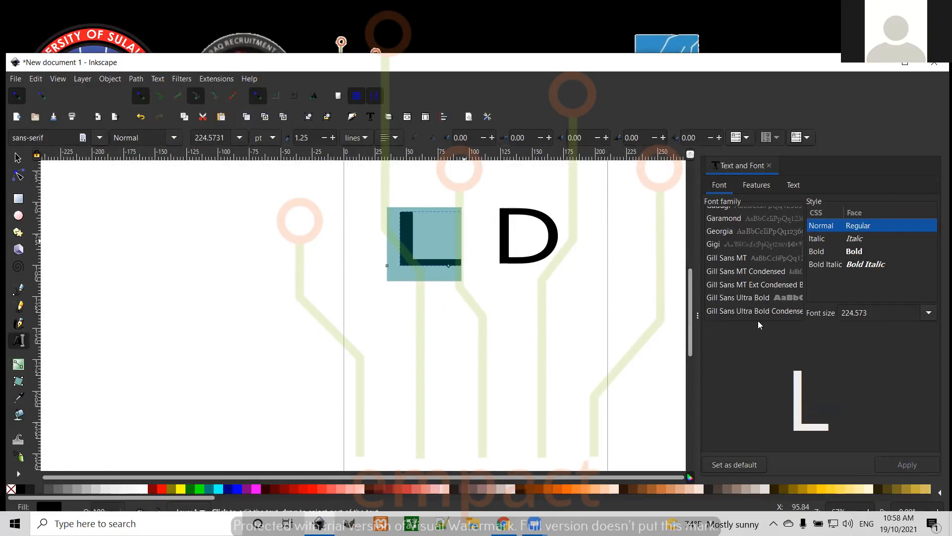
{"action": "left_click", "coordinate": [785, 297]}
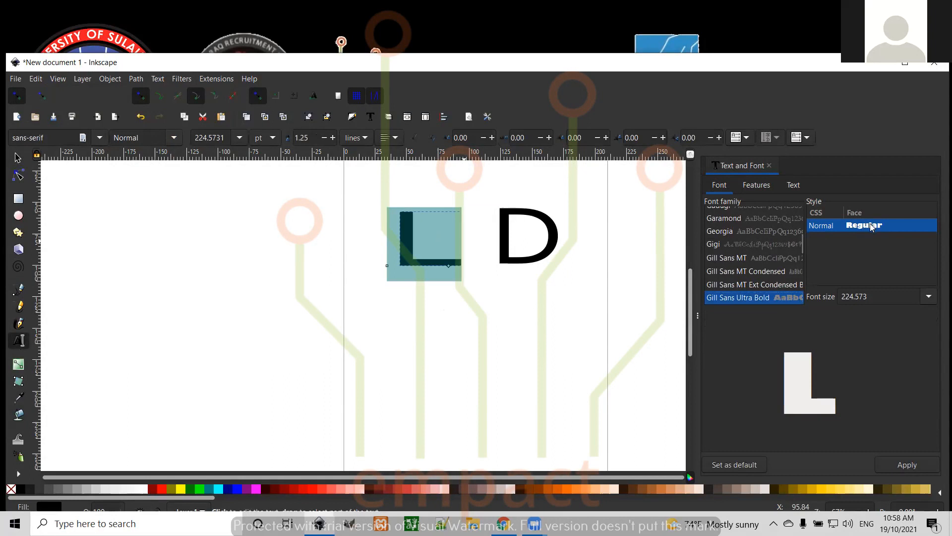
{"action": "left_click", "coordinate": [928, 297]}
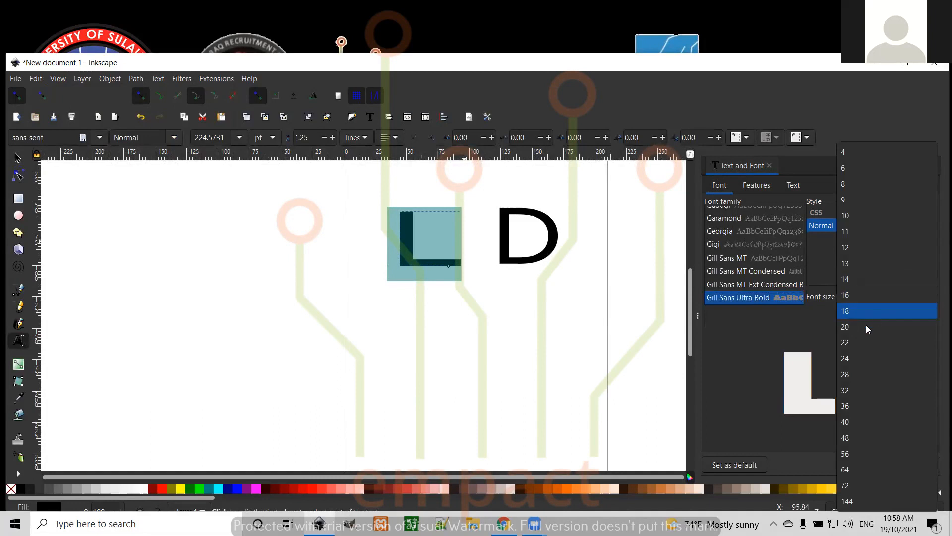
{"action": "left_click", "coordinate": [853, 375]}
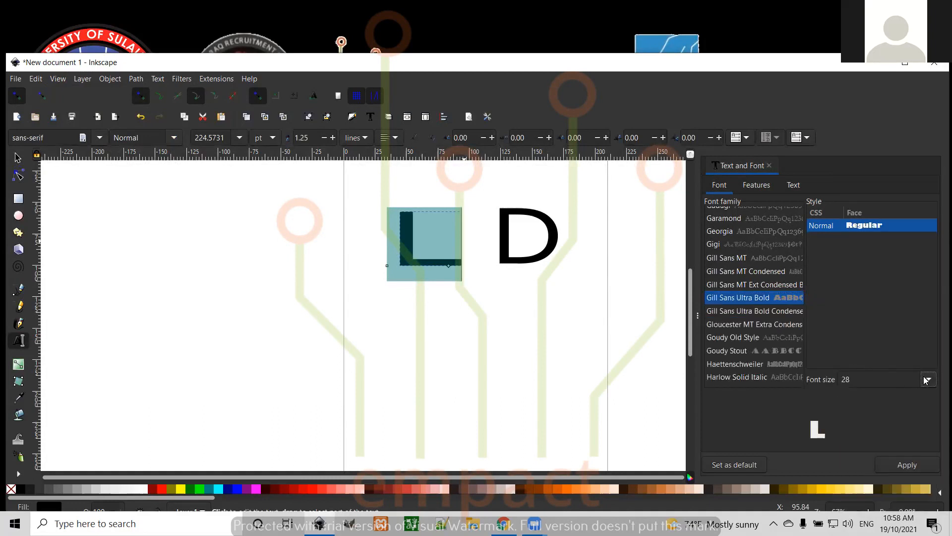
{"action": "left_click", "coordinate": [488, 291]}
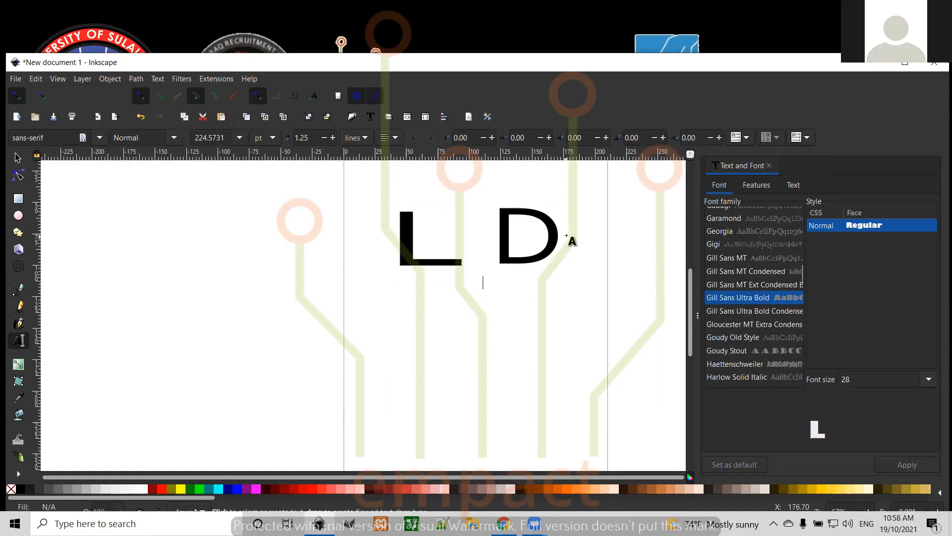
Delete both the L and D letters and start a new text object near the page's upper left.
{"action": "left_click", "coordinate": [17, 158]}
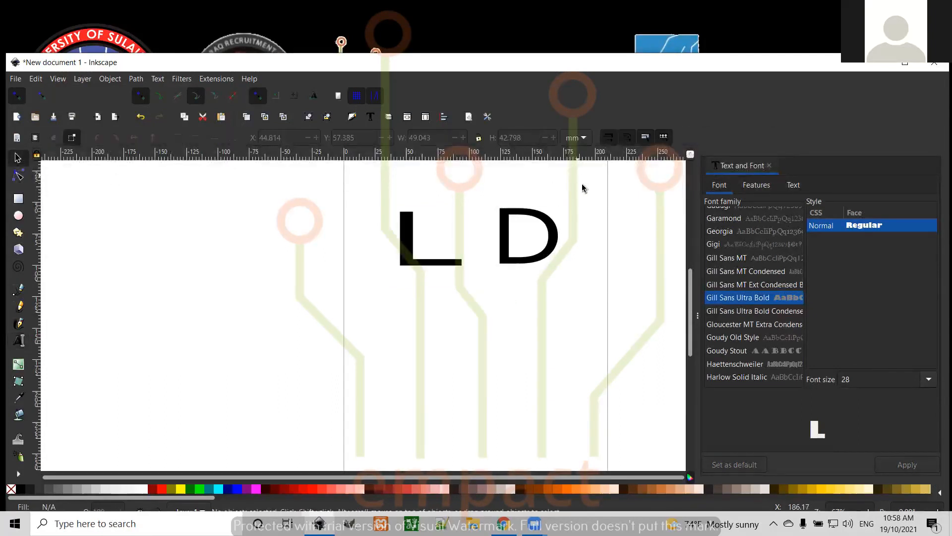
{"action": "left_click_drag", "start_coordinate": [337, 348], "coordinate": [364, 341]}
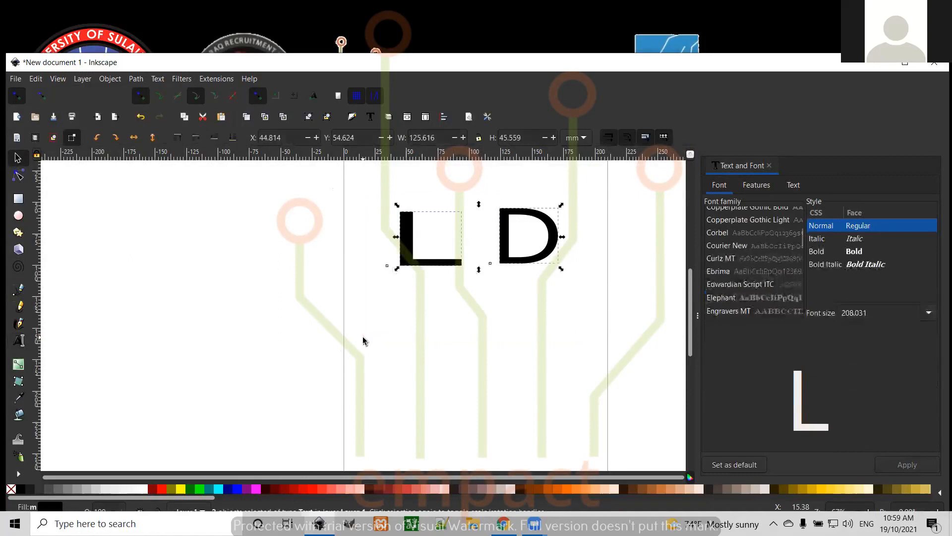
{"action": "key", "text": "Delete"}
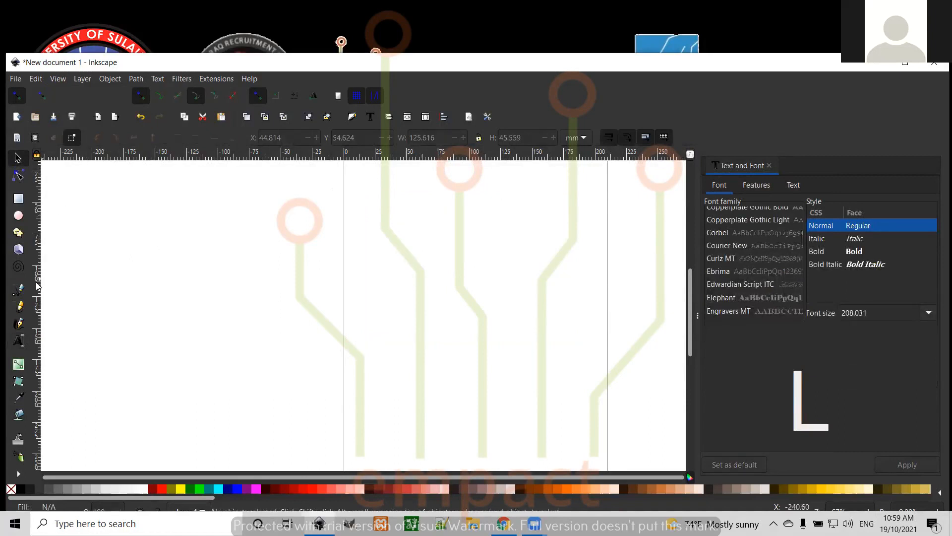
{"action": "left_click", "coordinate": [20, 340]}
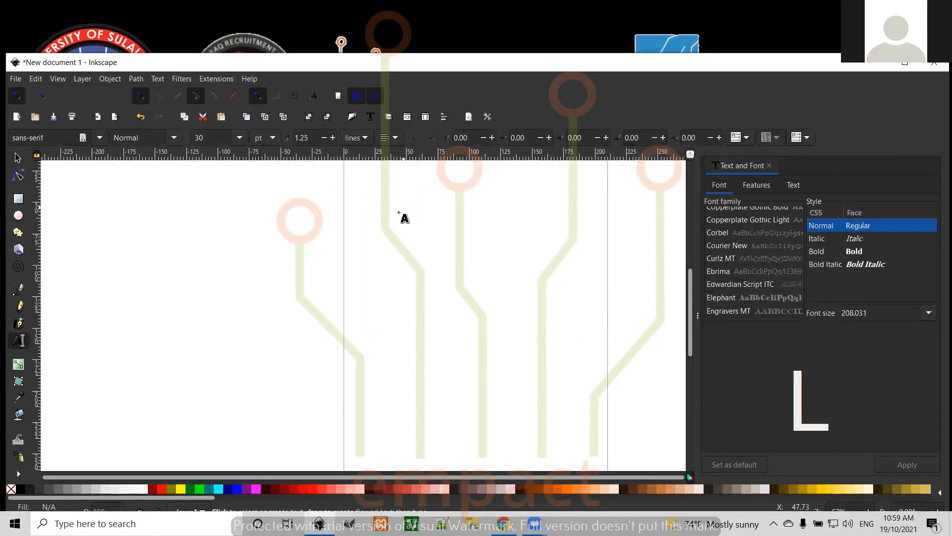
{"action": "left_click", "coordinate": [394, 217]}
Browse the font families and try Eras Bold ITC for a new letter L.
{"action": "left_click_drag", "start_coordinate": [800, 235], "coordinate": [802, 284]}
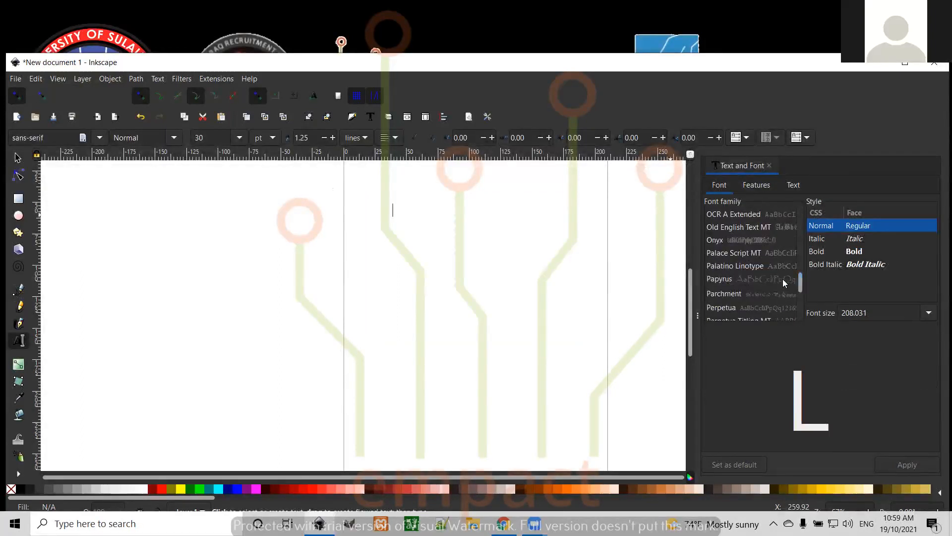
{"action": "left_click_drag", "start_coordinate": [801, 282], "coordinate": [802, 243]}
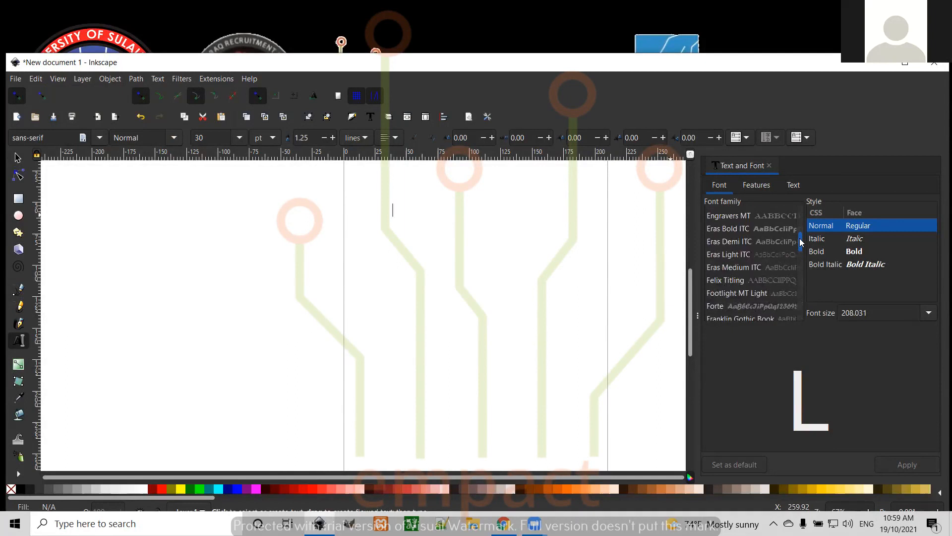
{"action": "left_click", "coordinate": [778, 229]}
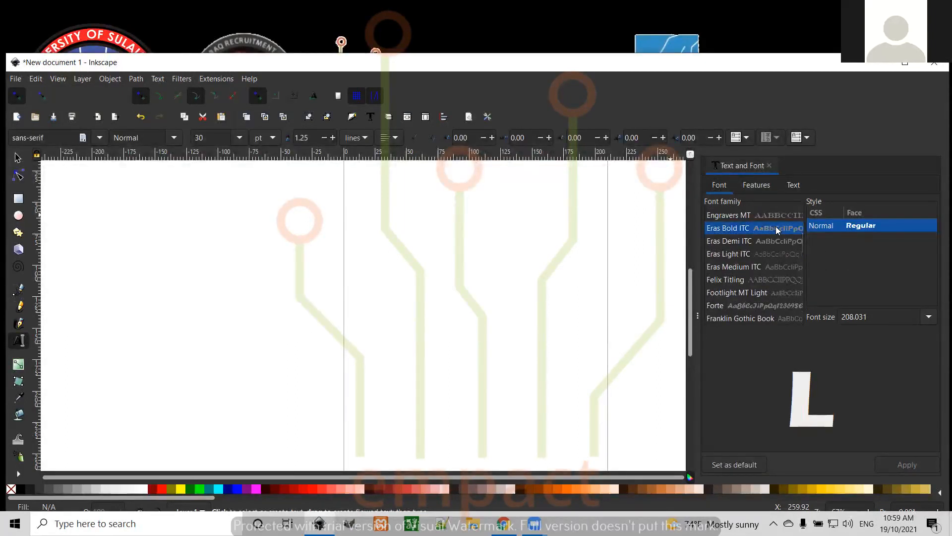
{"action": "type", "text": "L"}
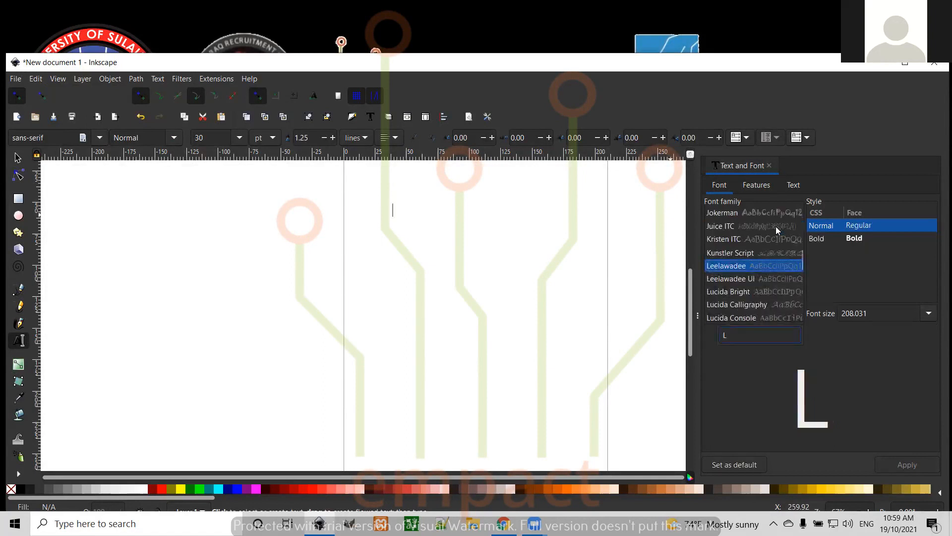
{"action": "key", "text": "BackSpace"}
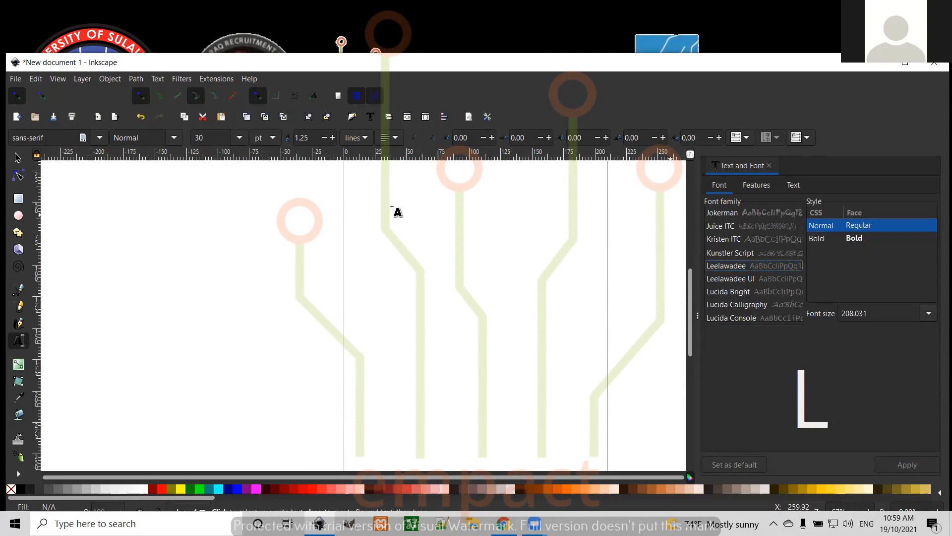
Choose the Goudy Stout font family and set it as the default text font.
{"action": "type", "text": "L"}
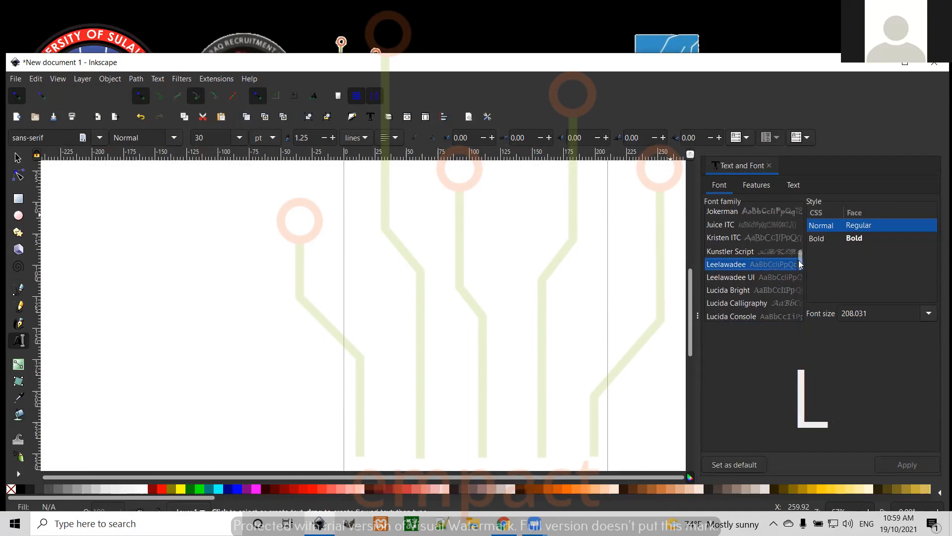
{"action": "scroll", "coordinate": [800, 264], "scroll_direction": "down", "scroll_amount": 8}
{"action": "scroll", "coordinate": [800, 263], "scroll_direction": "up", "scroll_amount": 8}
{"action": "scroll", "coordinate": [800, 258], "scroll_direction": "up", "scroll_amount": 4}
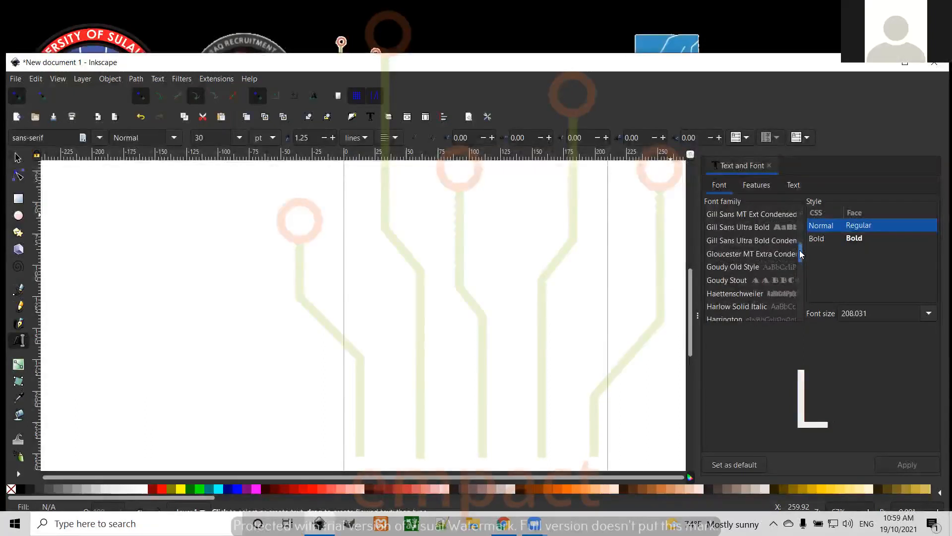
{"action": "left_click", "coordinate": [772, 281]}
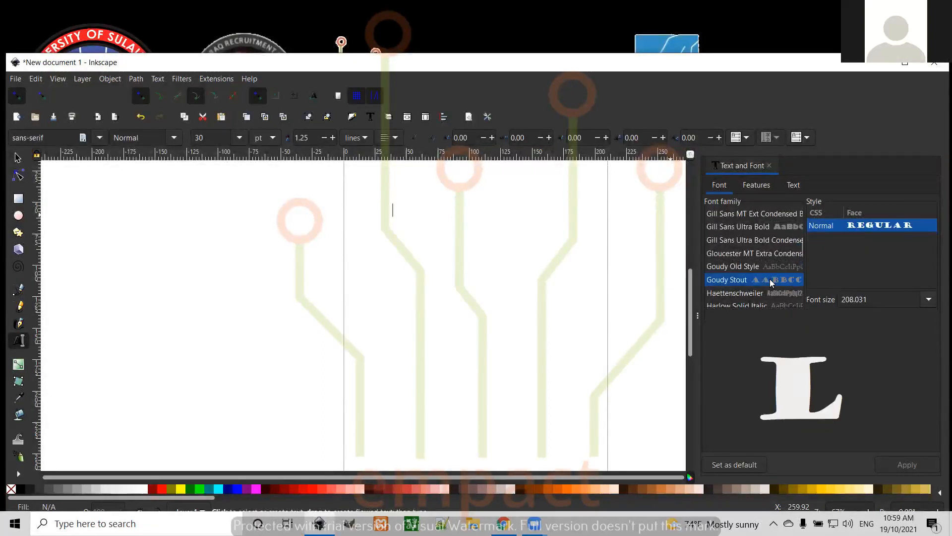
{"action": "left_click", "coordinate": [744, 465]}
Add the letter L in Goudy Stout and move it down to about X 28, Y 55 mm on the page.
{"action": "left_click_drag", "start_coordinate": [646, 279], "coordinate": [389, 208]}
{"action": "left_click", "coordinate": [389, 208]}
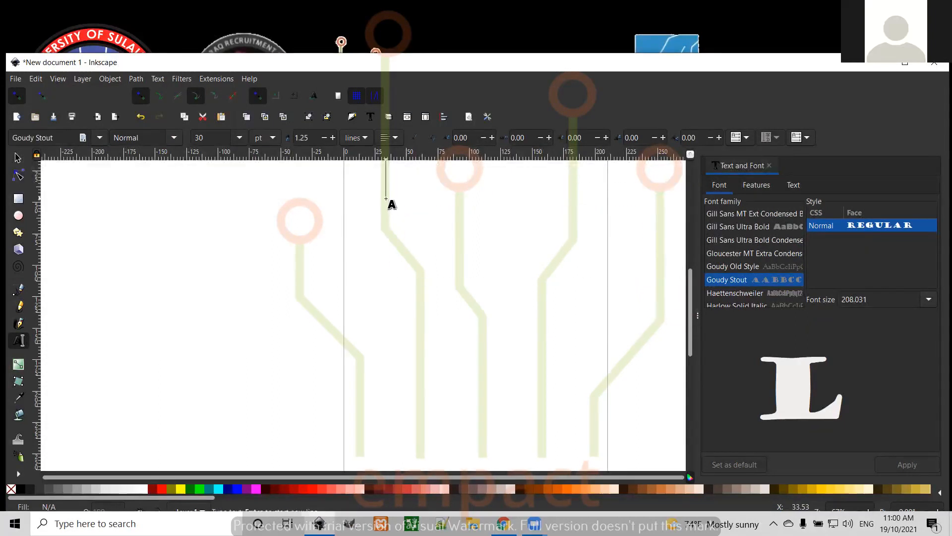
{"action": "type", "text": "L"}
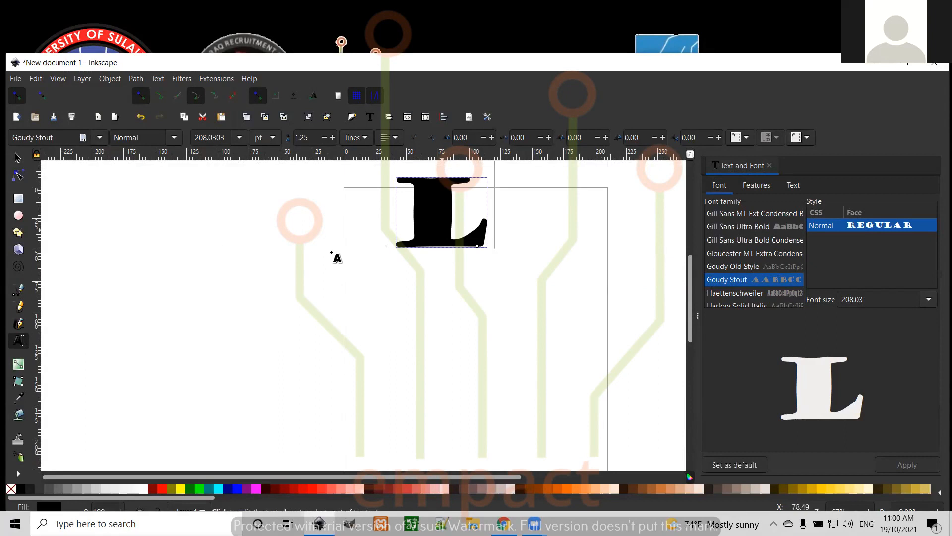
{"action": "key", "text": "F1"}
{"action": "left_click_drag", "start_coordinate": [446, 215], "coordinate": [428, 293]}
{"action": "key", "text": "Escape"}
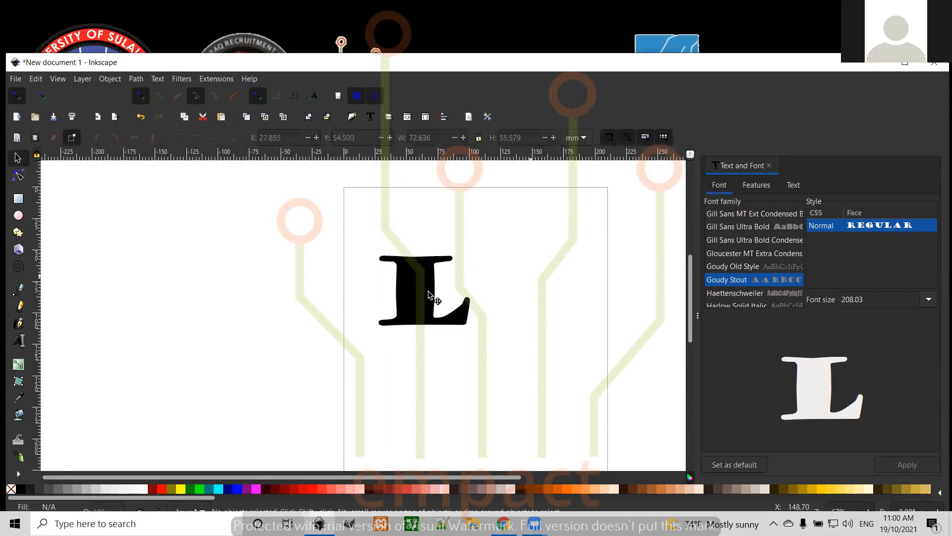
Add the letter D as a separate text object and move it beside the L, to about X 112, Y 51 mm.
{"action": "left_click", "coordinate": [19, 346]}
{"action": "left_click", "coordinate": [553, 265]}
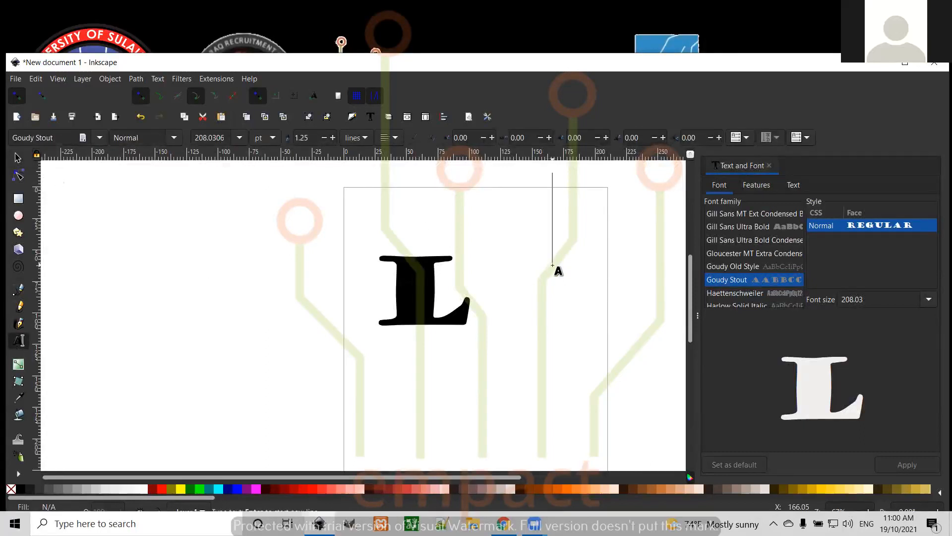
{"action": "type", "text": "D"}
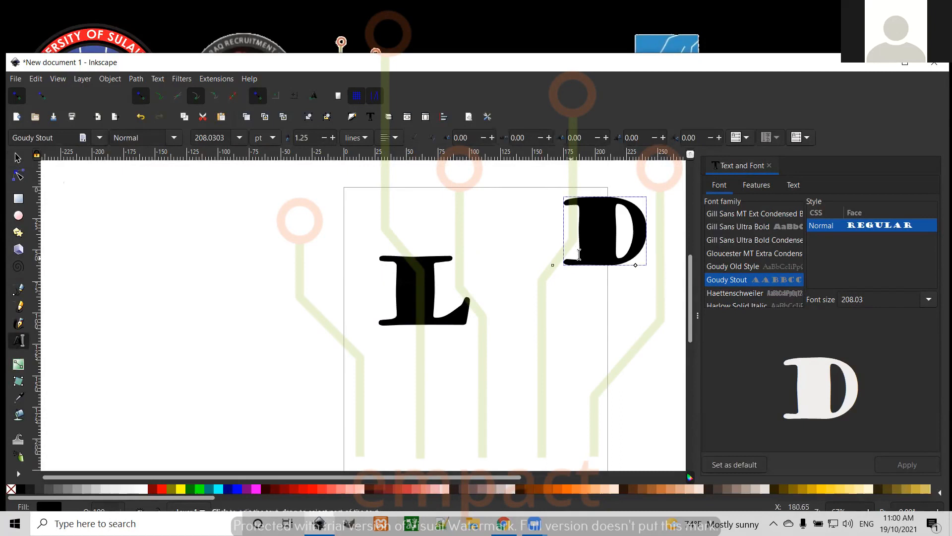
{"action": "left_click", "coordinate": [18, 157]}
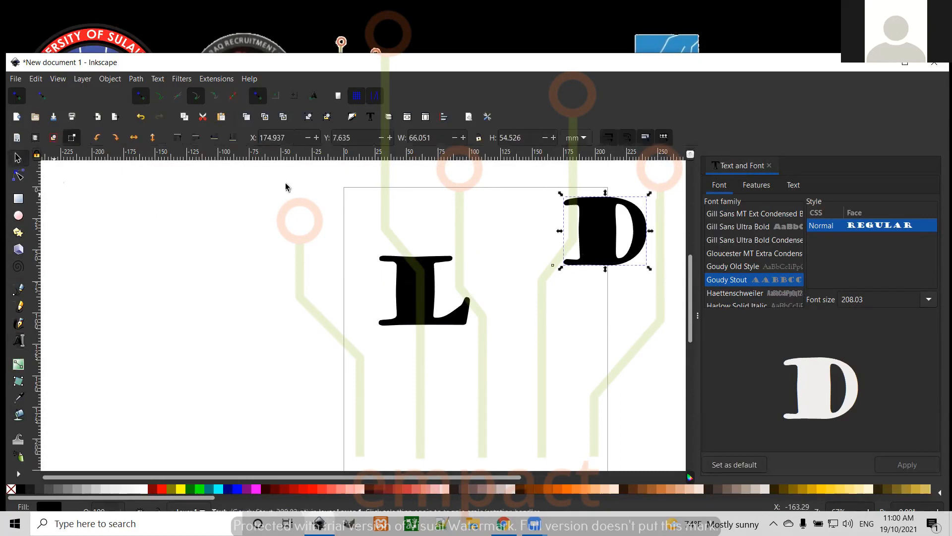
{"action": "left_click_drag", "start_coordinate": [600, 230], "coordinate": [519, 287]}
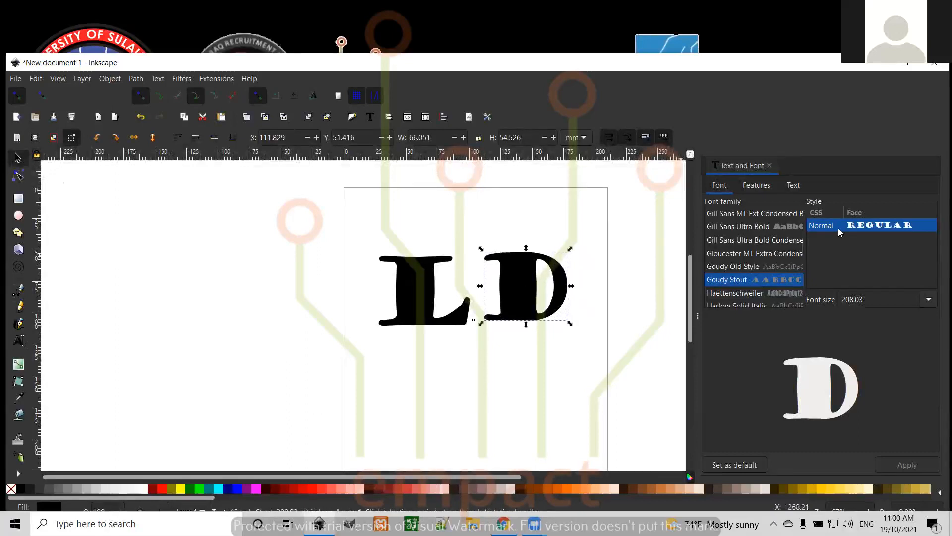
{"action": "left_click", "coordinate": [770, 166]}
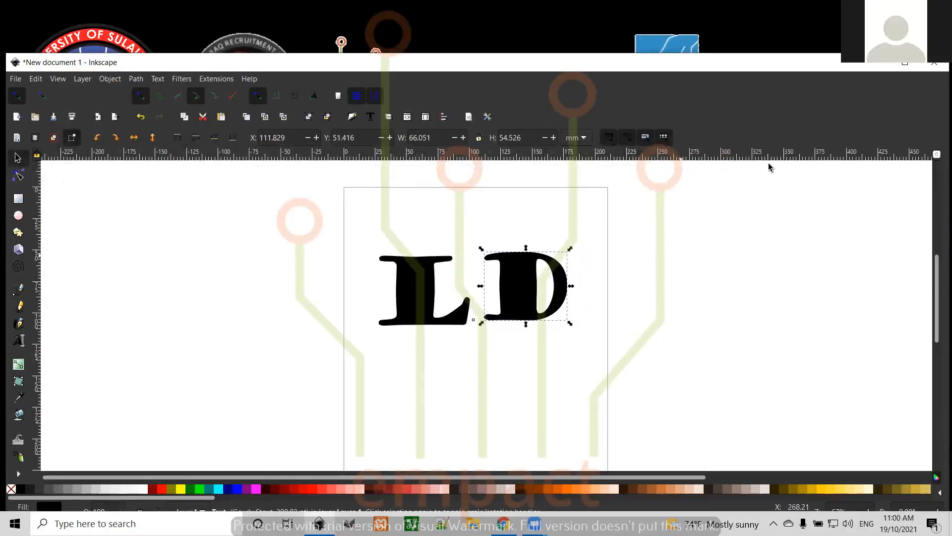
Raise the letter L to about Y 52 mm to line up with the D, and rotate it very slightly.
{"action": "left_click", "coordinate": [419, 299]}
{"action": "left_click_drag", "start_coordinate": [420, 293], "coordinate": [420, 287]}
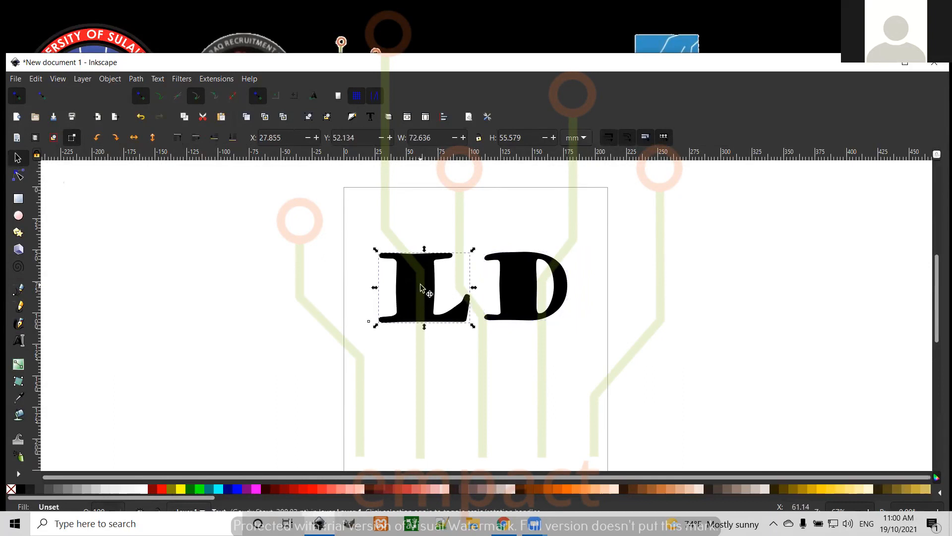
{"action": "left_click", "coordinate": [420, 287]}
{"action": "mouse_move", "coordinate": [472, 252]}
{"action": "left_mouse_down"}
{"action": "mouse_move", "coordinate": [481, 264]}
{"action": "mouse_move", "coordinate": [455, 244]}
{"action": "mouse_move", "coordinate": [471, 250]}
{"action": "left_mouse_up"}
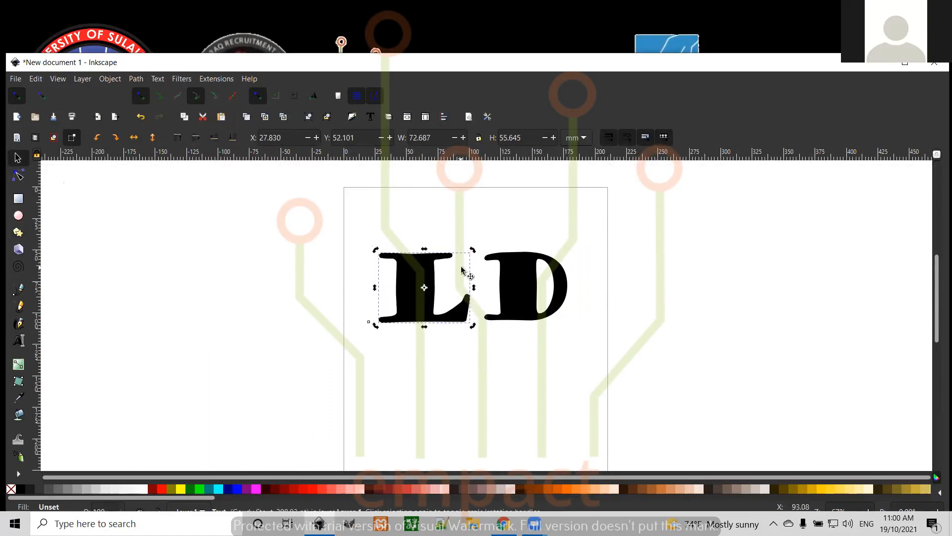
Rotate the letter D slightly about its center.
{"action": "left_click", "coordinate": [526, 271]}
{"action": "left_click", "coordinate": [527, 270]}
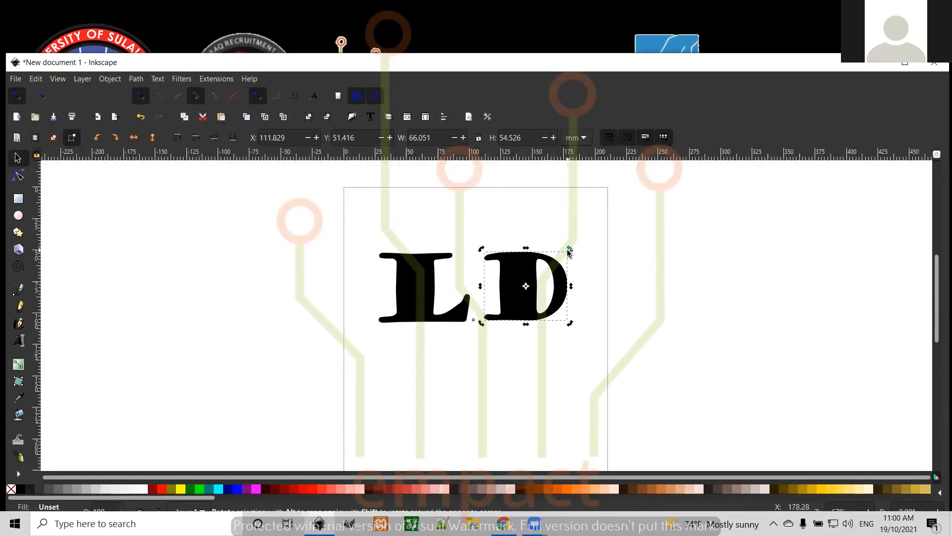
{"action": "mouse_move", "coordinate": [572, 253]}
{"action": "left_mouse_down"}
{"action": "mouse_move", "coordinate": [565, 245]}
{"action": "mouse_move", "coordinate": [569, 254]}
{"action": "left_mouse_up"}
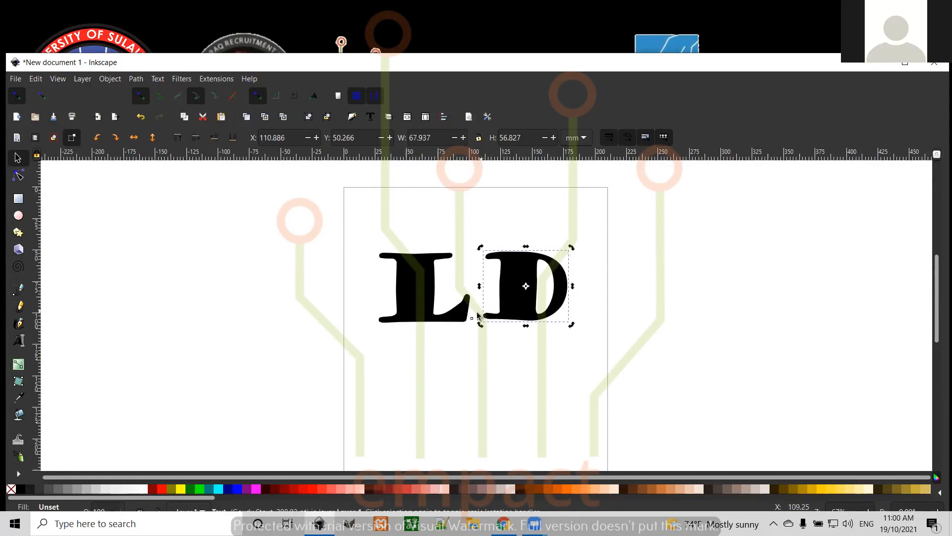
Move the letter L left to about X 17, Y 52 mm and reposition the D level beside it.
{"action": "mouse_move", "coordinate": [479, 319]}
{"action": "left_mouse_down"}
{"action": "mouse_move", "coordinate": [500, 320]}
{"action": "mouse_move", "coordinate": [467, 321]}
{"action": "left_mouse_up"}
{"action": "left_click", "coordinate": [508, 315]}
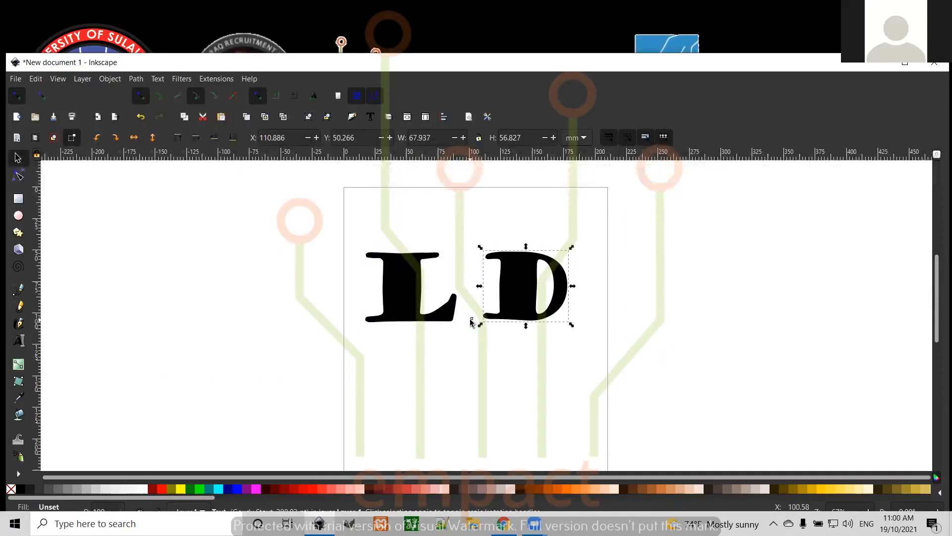
{"action": "left_click_drag", "start_coordinate": [520, 310], "coordinate": [516, 409]}
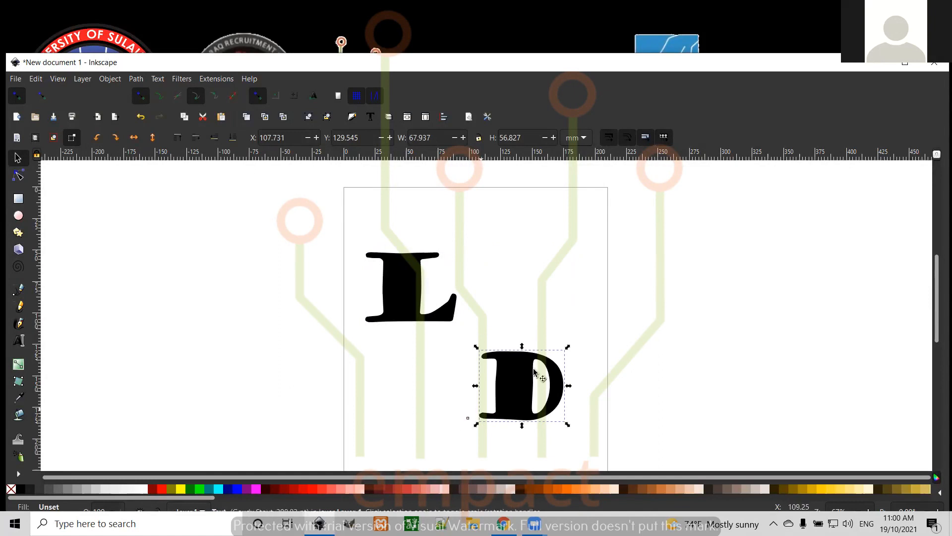
{"action": "left_click_drag", "start_coordinate": [534, 371], "coordinate": [531, 272]}
{"action": "left_click", "coordinate": [414, 286]}
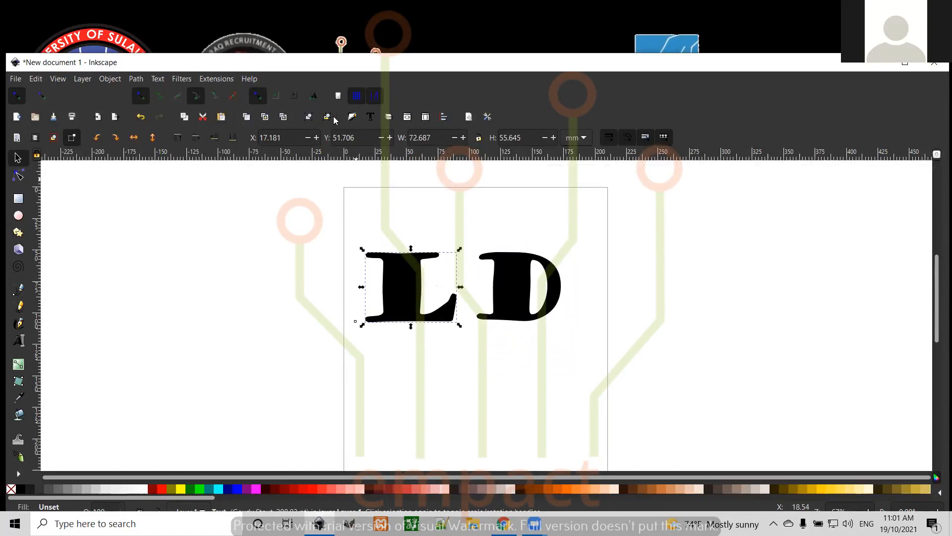
Show the Align and Distribute options and select both the L and the D.
{"action": "left_click", "coordinate": [444, 119]}
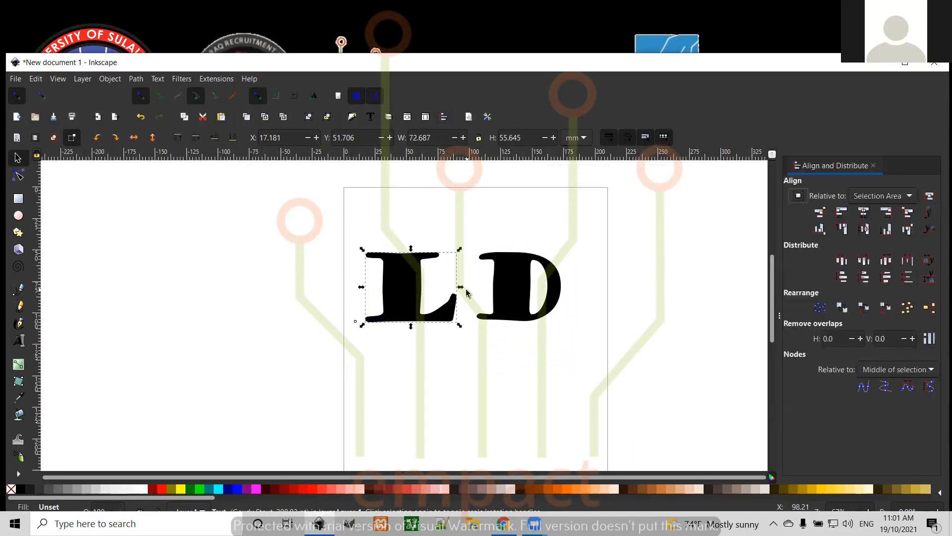
{"action": "left_click_drag", "start_coordinate": [591, 225], "coordinate": [427, 334], "text": "shift"}
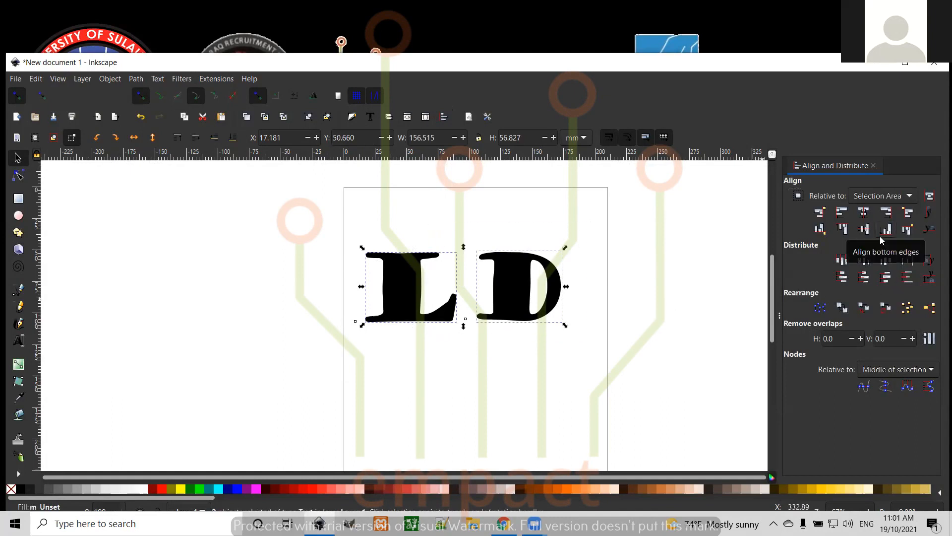
Try centering the L and D on a common vertical axis, and undo it.
{"action": "left_click", "coordinate": [864, 212]}
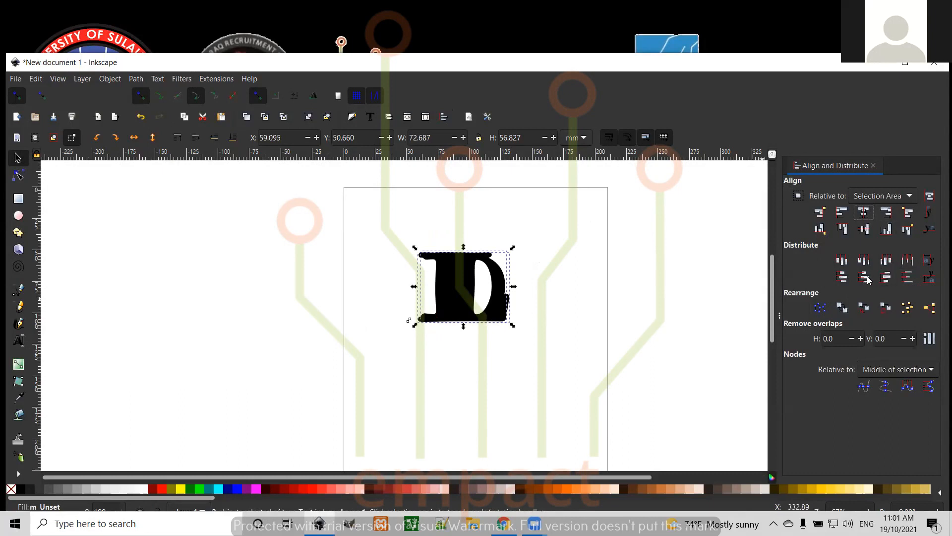
{"action": "left_click", "coordinate": [866, 262]}
{"action": "key", "text": "ctrl+z"}
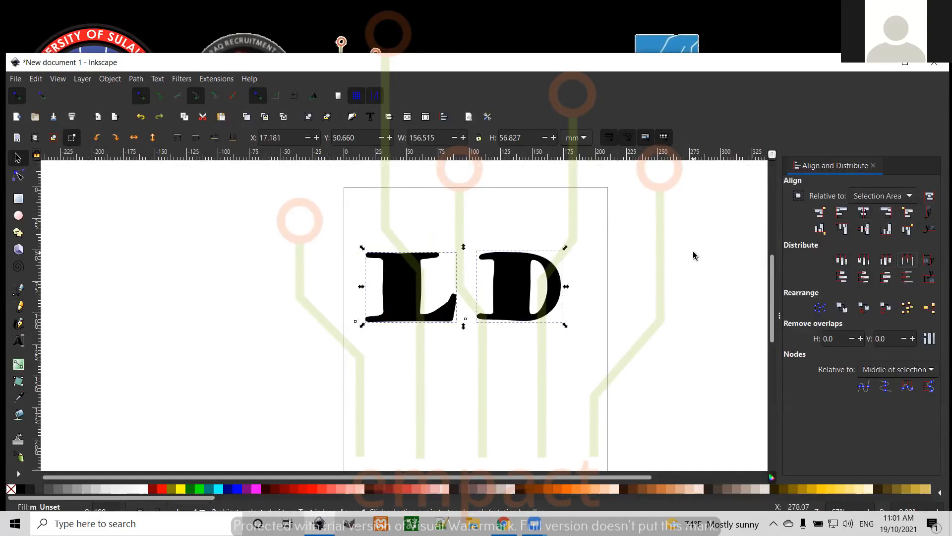
Center the L and D on a common horizontal axis, try distributing them evenly, and deselect them.
{"action": "left_click", "coordinate": [864, 230]}
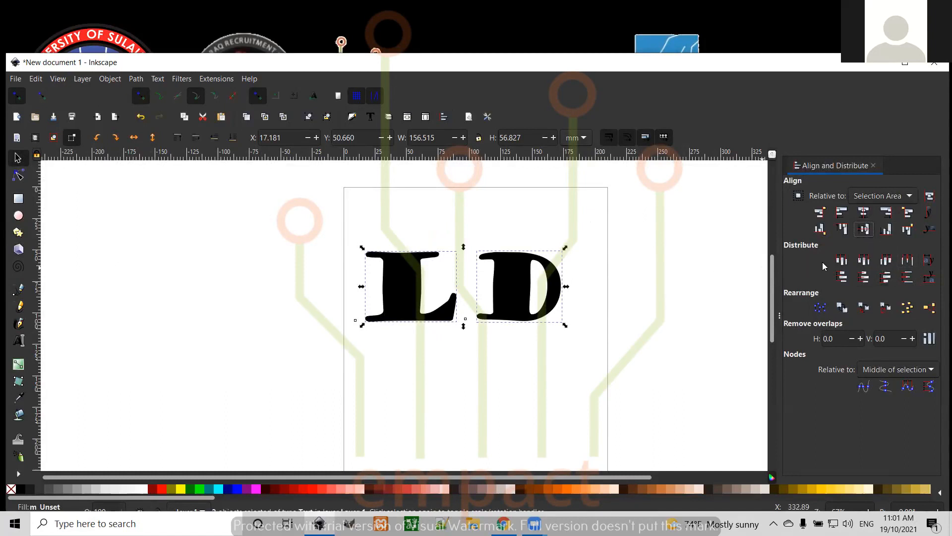
{"action": "left_click", "coordinate": [884, 263]}
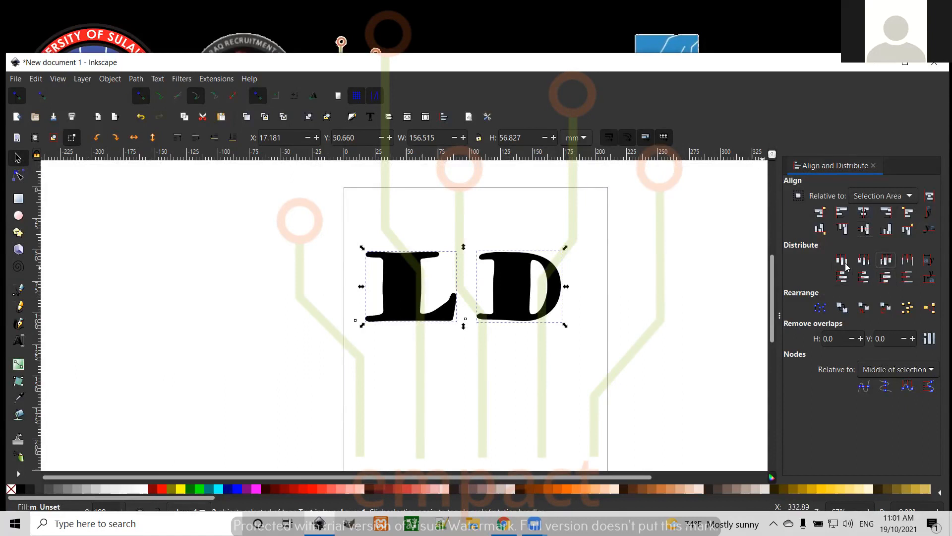
{"action": "left_click", "coordinate": [907, 279]}
{"action": "left_click", "coordinate": [525, 370]}
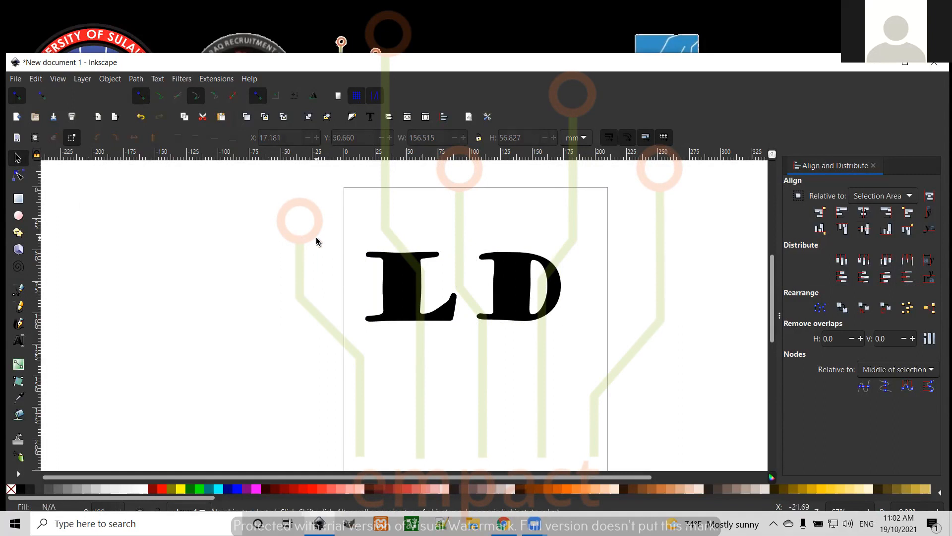
Convert the letter L and the letter D from text objects to paths, one at a time.
{"action": "left_click", "coordinate": [404, 287]}
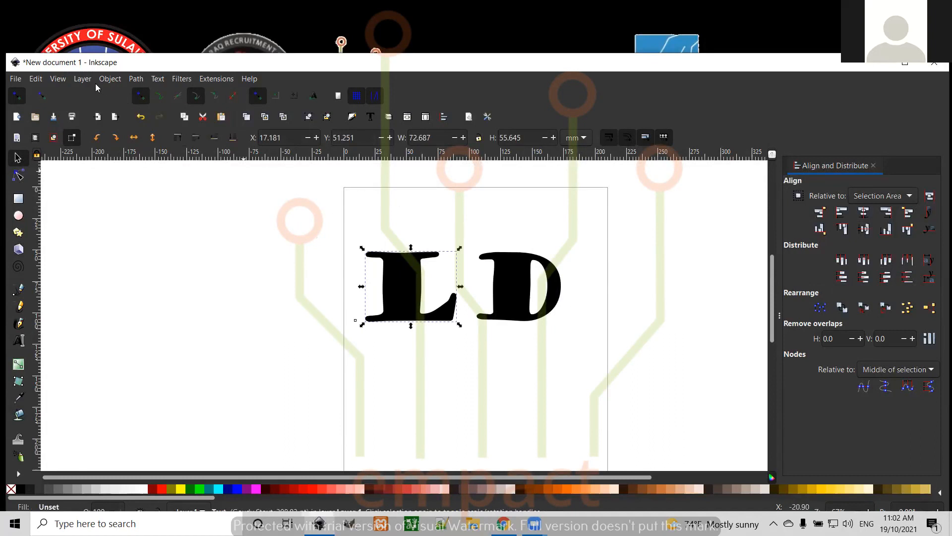
{"action": "left_click", "coordinate": [135, 79]}
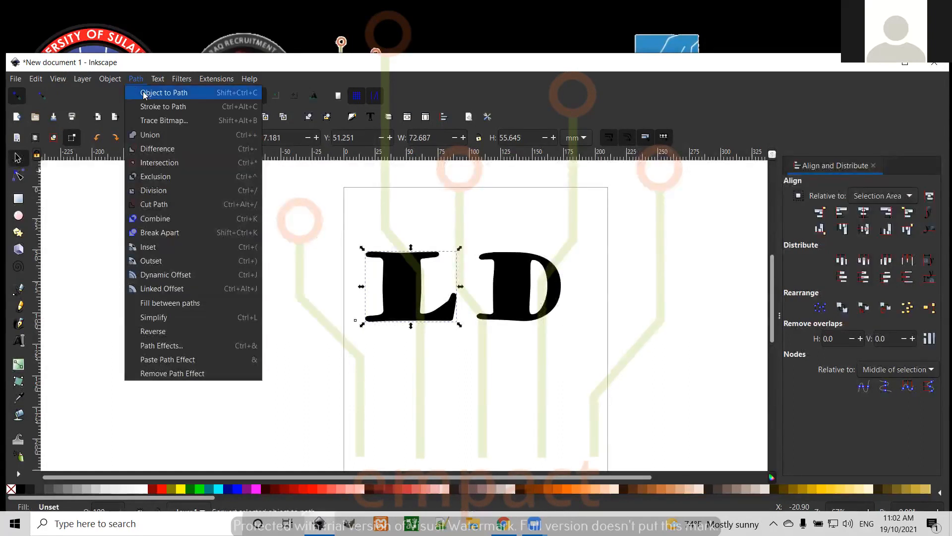
{"action": "left_click", "coordinate": [144, 94]}
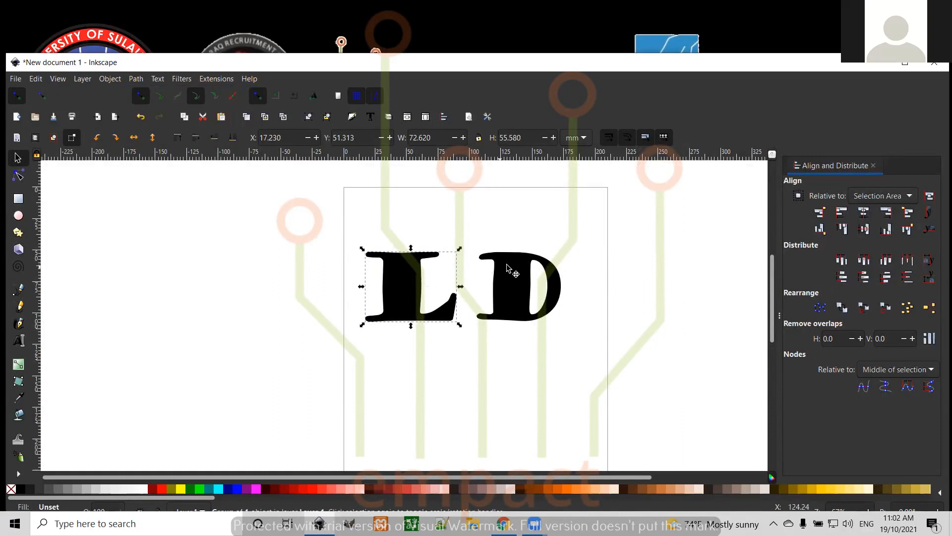
{"action": "left_click", "coordinate": [519, 277]}
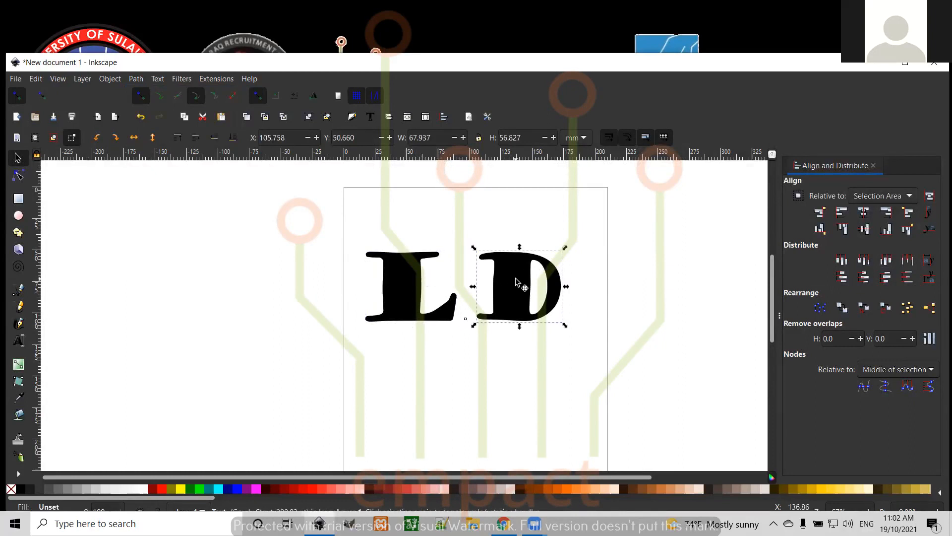
{"action": "left_click", "coordinate": [135, 79]}
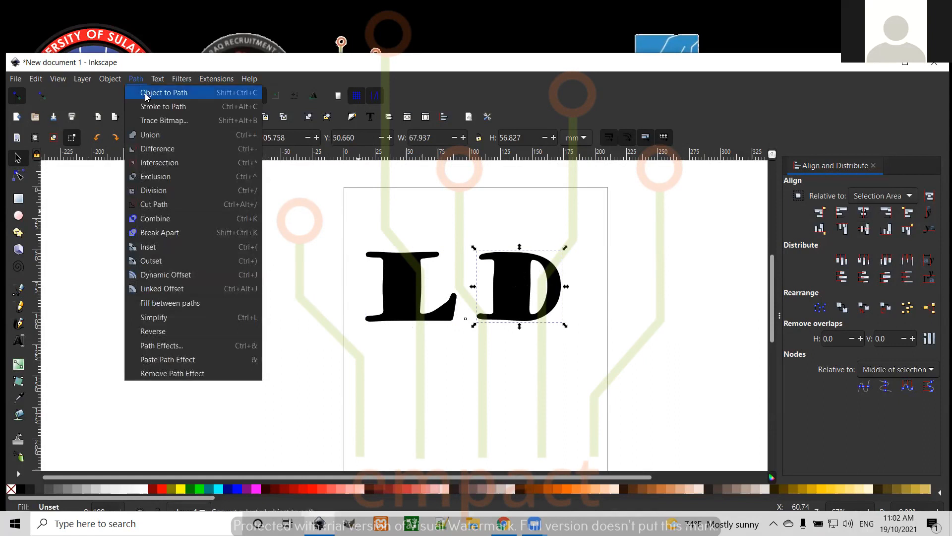
{"action": "left_click", "coordinate": [144, 93]}
{"action": "left_click", "coordinate": [527, 360]}
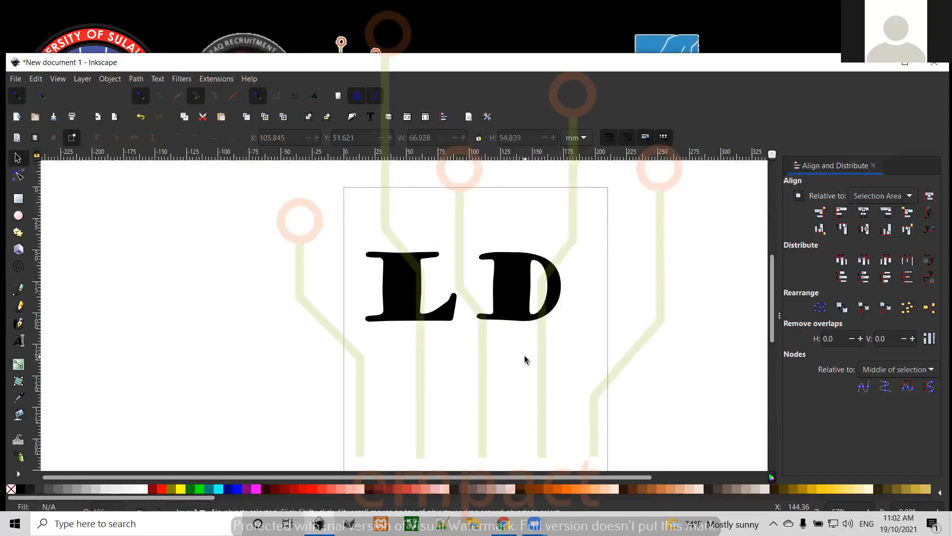
Try reshaping the L by moving nodes on the outer edge of its stem inward, and undo the node edits.
{"action": "left_click", "coordinate": [404, 287]}
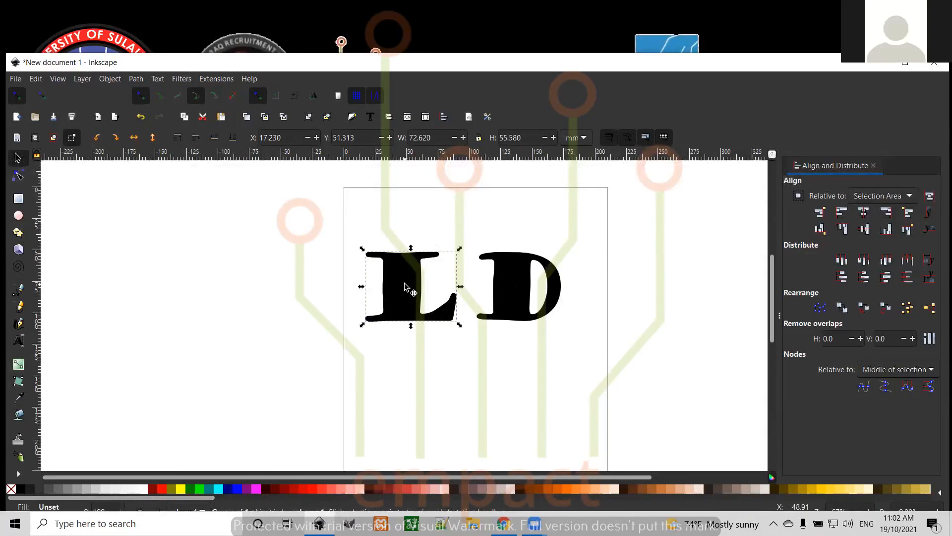
{"action": "left_click", "coordinate": [18, 176]}
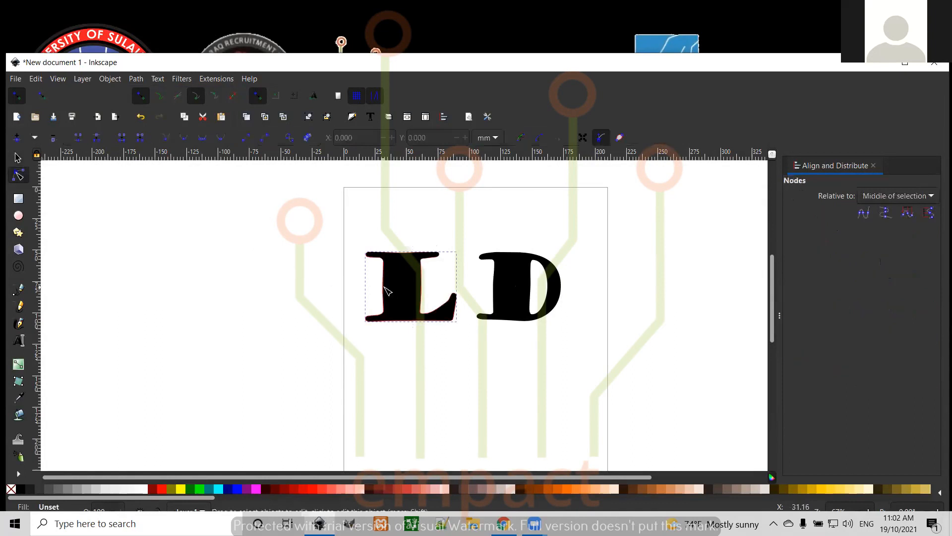
{"action": "left_click_drag", "start_coordinate": [386, 296], "coordinate": [393, 277]}
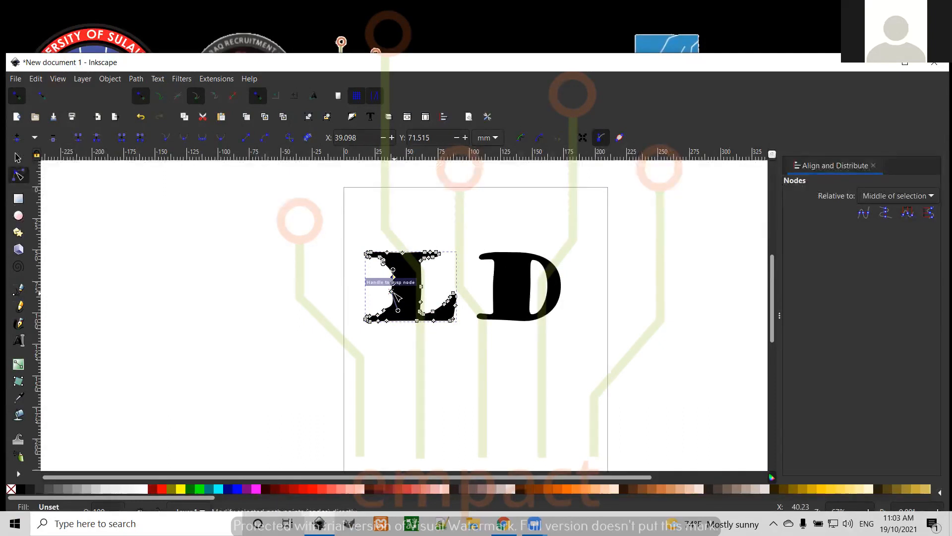
{"action": "left_click", "coordinate": [395, 294]}
{"action": "left_click_drag", "start_coordinate": [394, 296], "coordinate": [400, 297]}
{"action": "key", "text": "ctrl+z"}
{"action": "key", "text": "ctrl+z"}
{"action": "key", "text": "ctrl+z"}
{"action": "key", "text": "ctrl+z"}
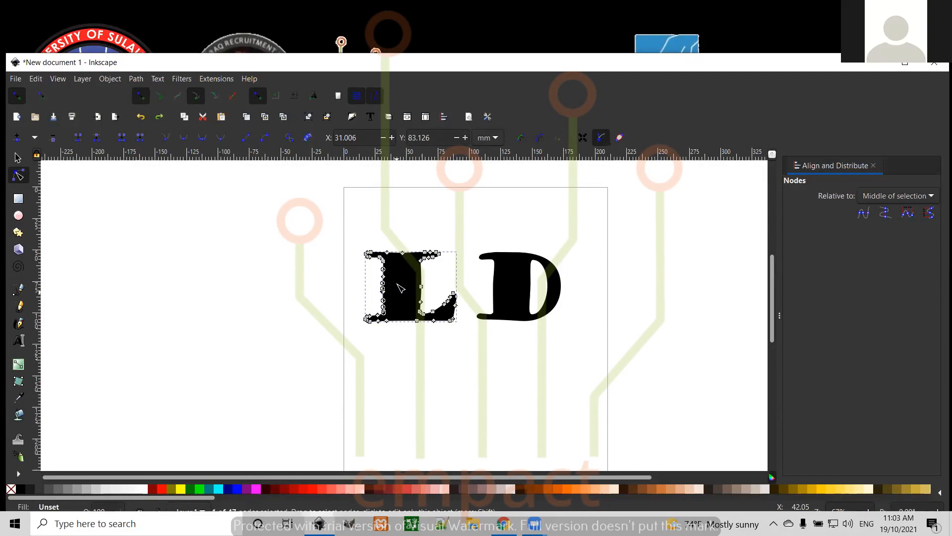
Reshape the D by moving nodes of its outer curve outward, making it about 74 mm wide and 58 mm high.
{"action": "left_click", "coordinate": [514, 297]}
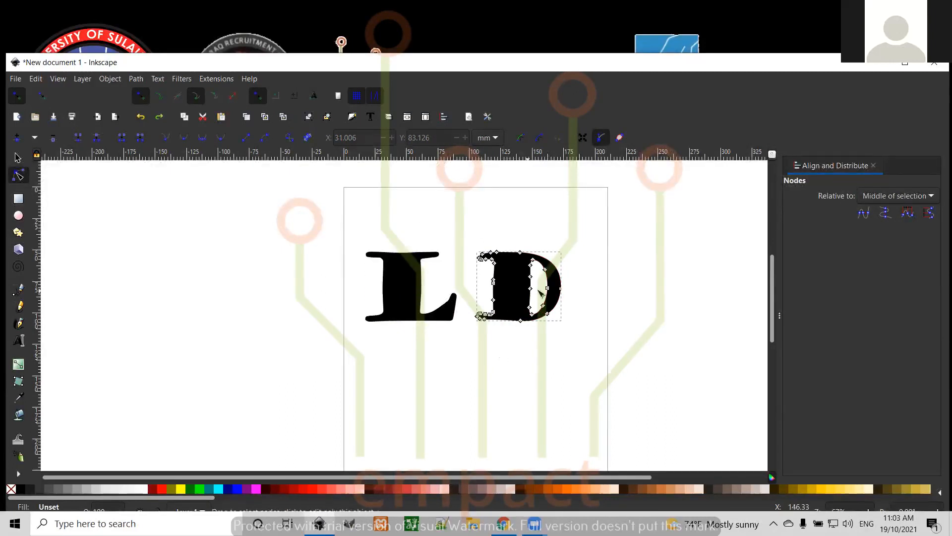
{"action": "left_click_drag", "start_coordinate": [548, 289], "coordinate": [556, 318]}
{"action": "left_click", "coordinate": [566, 271]}
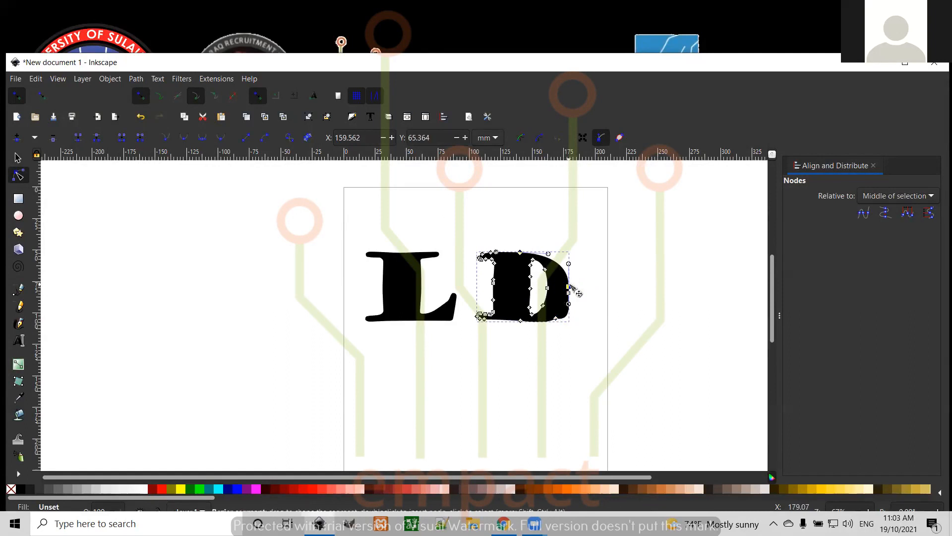
{"action": "left_click_drag", "start_coordinate": [570, 288], "coordinate": [571, 284]}
{"action": "left_click", "coordinate": [537, 334]}
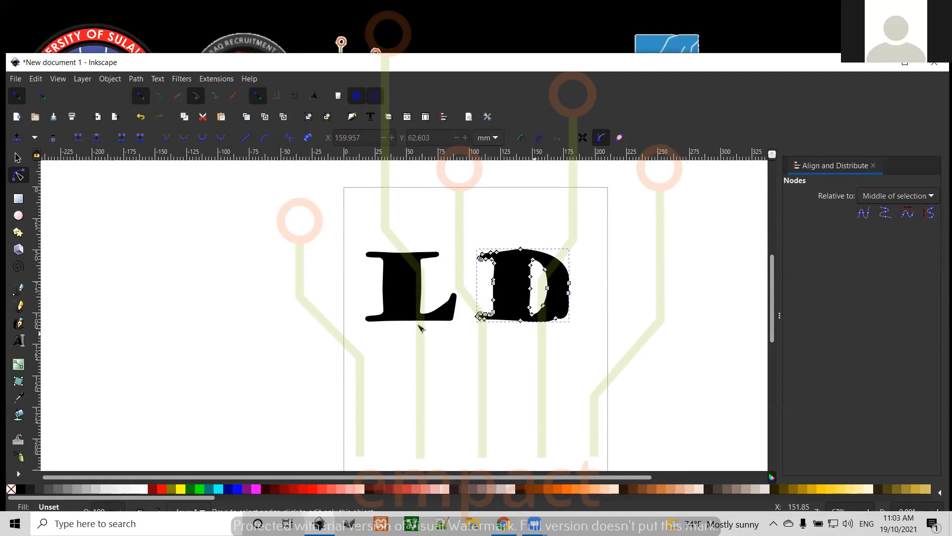
{"action": "left_click", "coordinate": [17, 157]}
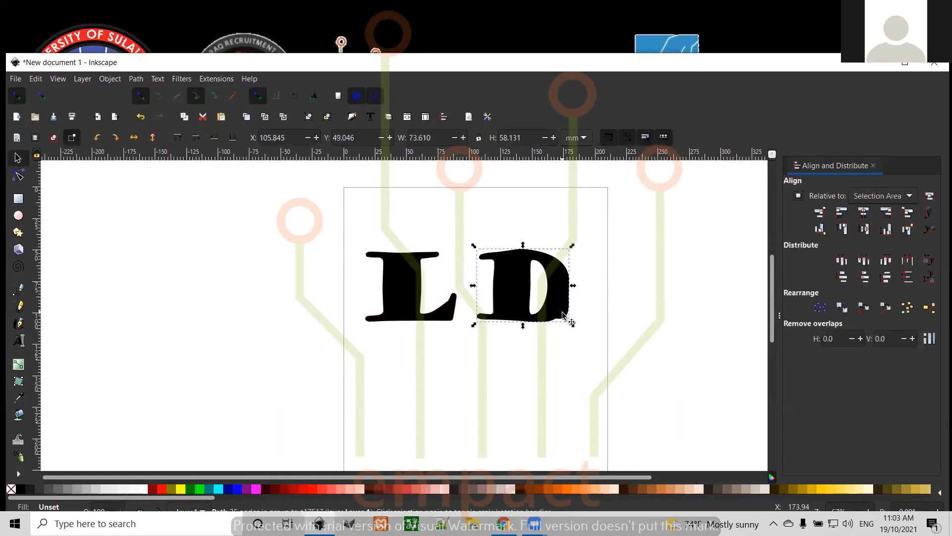
Undo all the node edits made to the outer curve of the D.
{"action": "key", "text": "ctrl+z"}
{"action": "key", "text": "ctrl+z"}
{"action": "key", "text": "ctrl+z"}
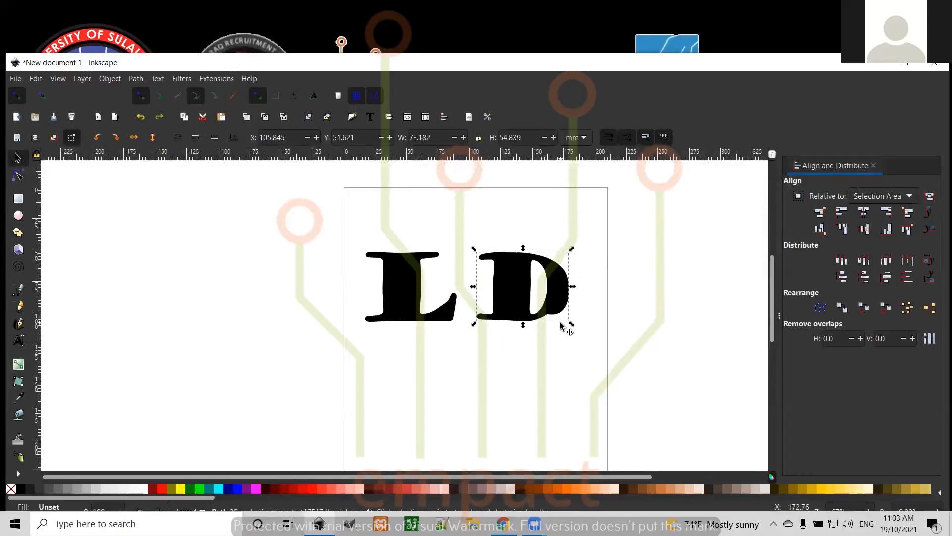
{"action": "key", "text": "ctrl+shift+z"}
{"action": "key", "text": "ctrl+z"}
{"action": "key", "text": "ctrl+z"}
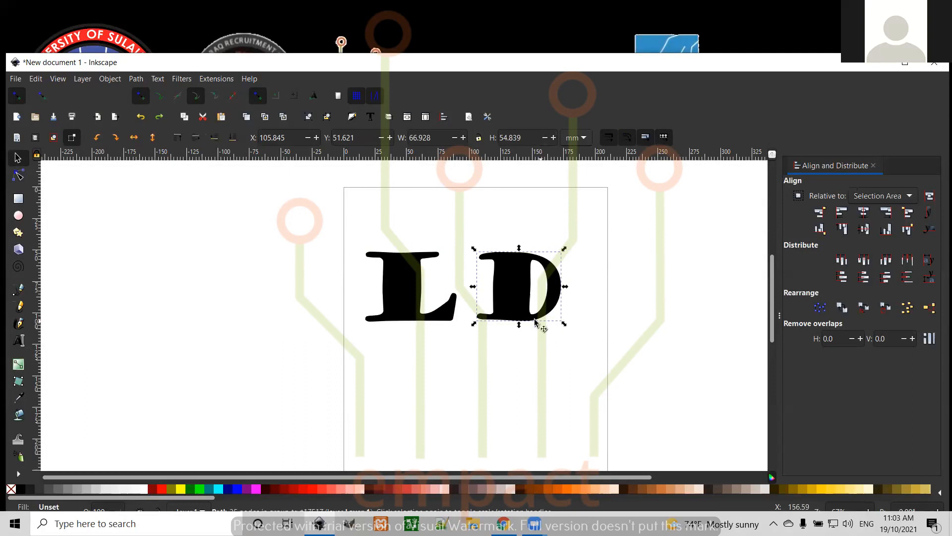
Rotate the letter L slightly counterclockwise about its center.
{"action": "left_click", "coordinate": [403, 300]}
{"action": "left_click", "coordinate": [411, 301]}
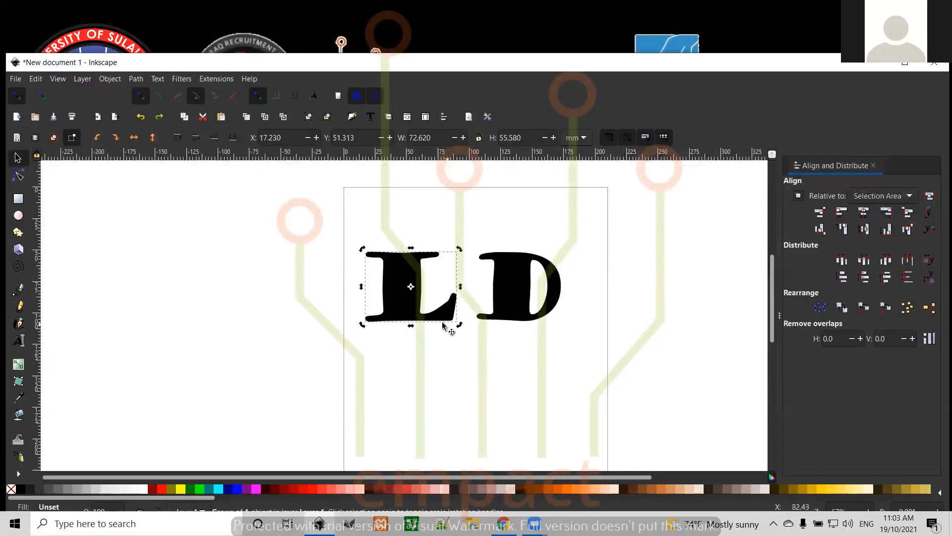
{"action": "left_click_drag", "start_coordinate": [460, 326], "coordinate": [462, 311]}
Rotate the letter D slightly counterclockwise about its center so its tilt resembles that of the L.
{"action": "left_click", "coordinate": [506, 309]}
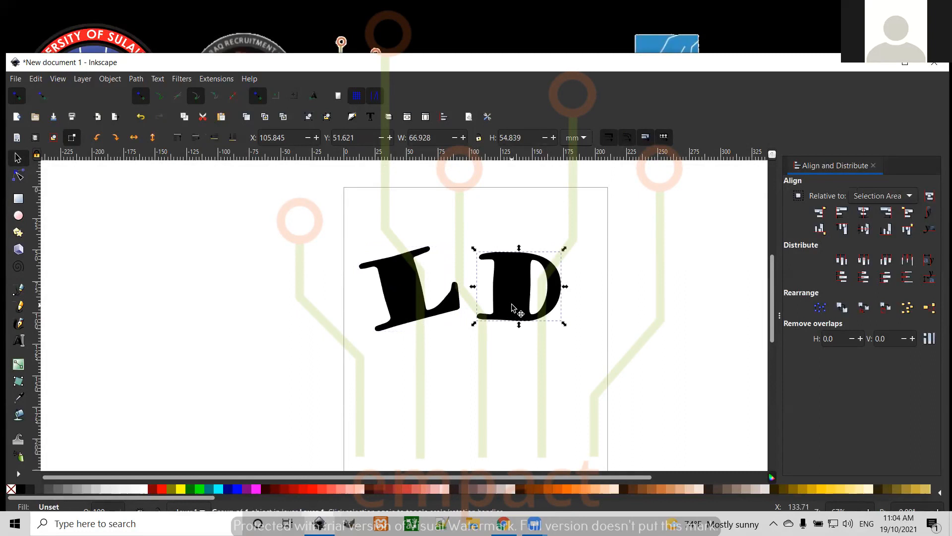
{"action": "left_click", "coordinate": [534, 305]}
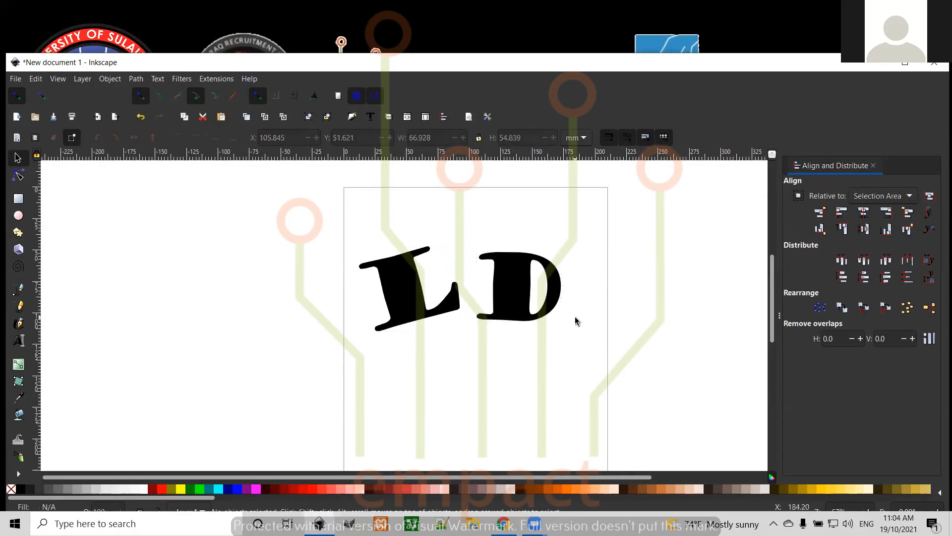
{"action": "left_click", "coordinate": [520, 296]}
{"action": "left_click", "coordinate": [520, 297]}
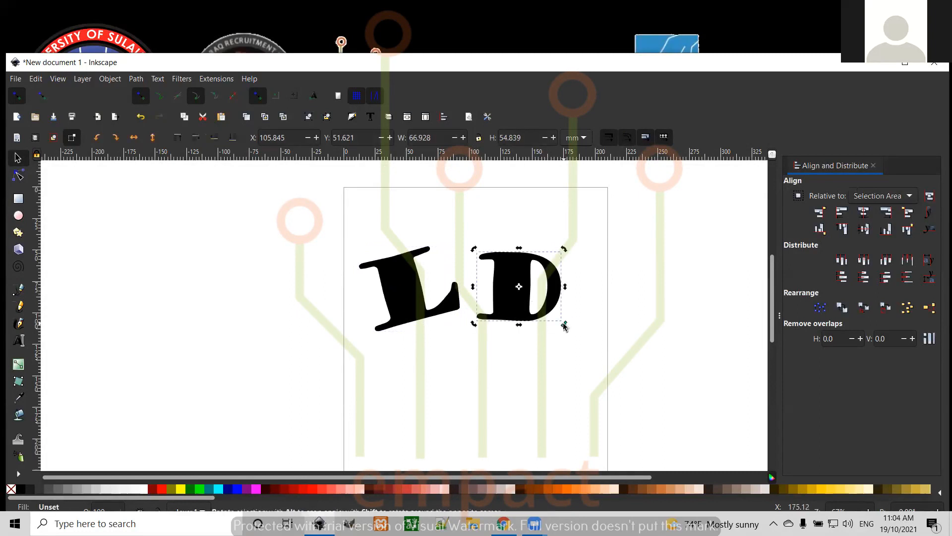
{"action": "mouse_move", "coordinate": [564, 323]}
{"action": "left_mouse_down"}
{"action": "mouse_move", "coordinate": [553, 336]}
{"action": "mouse_move", "coordinate": [570, 310]}
{"action": "left_mouse_up"}
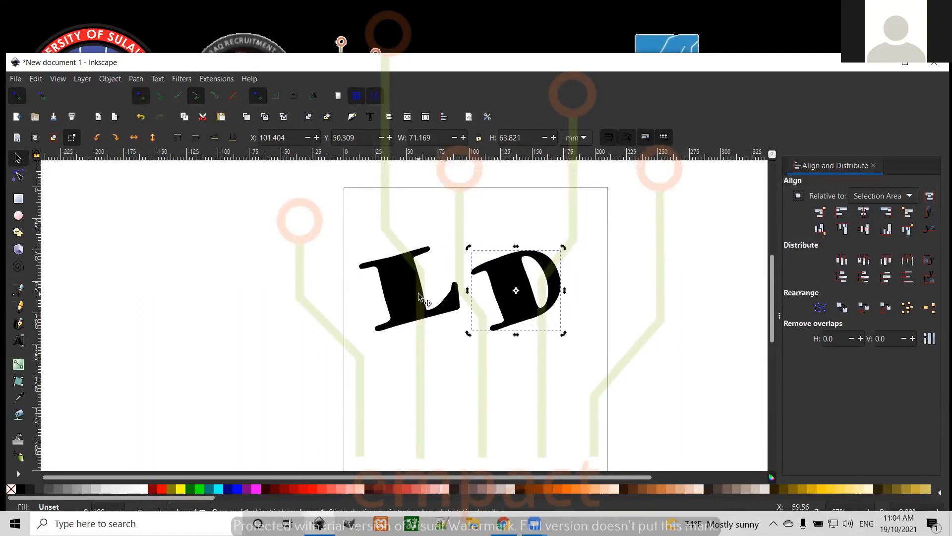
Move the tilted L closer to the D, to about X 23, Y 53 mm.
{"action": "left_click_drag", "start_coordinate": [418, 297], "coordinate": [430, 306]}
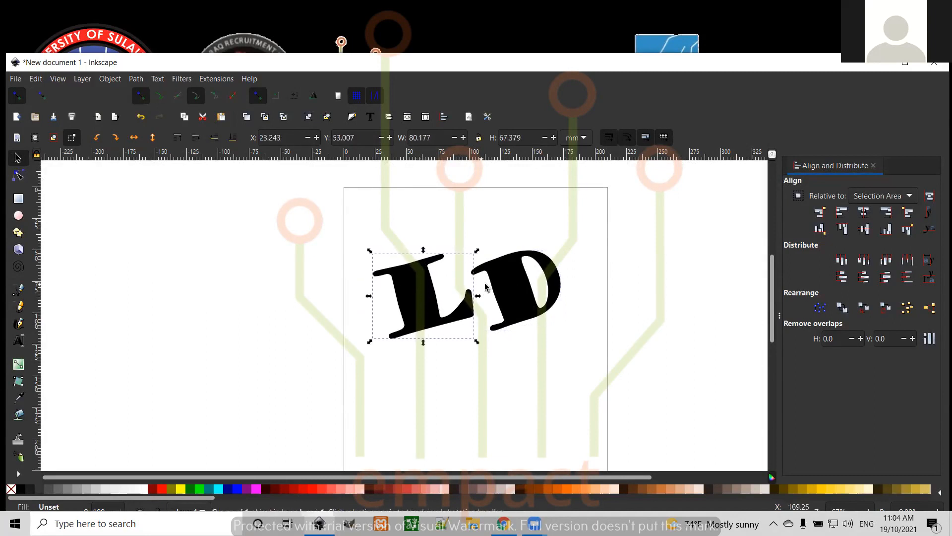
{"action": "left_click", "coordinate": [506, 283]}
{"action": "left_click", "coordinate": [462, 383]}
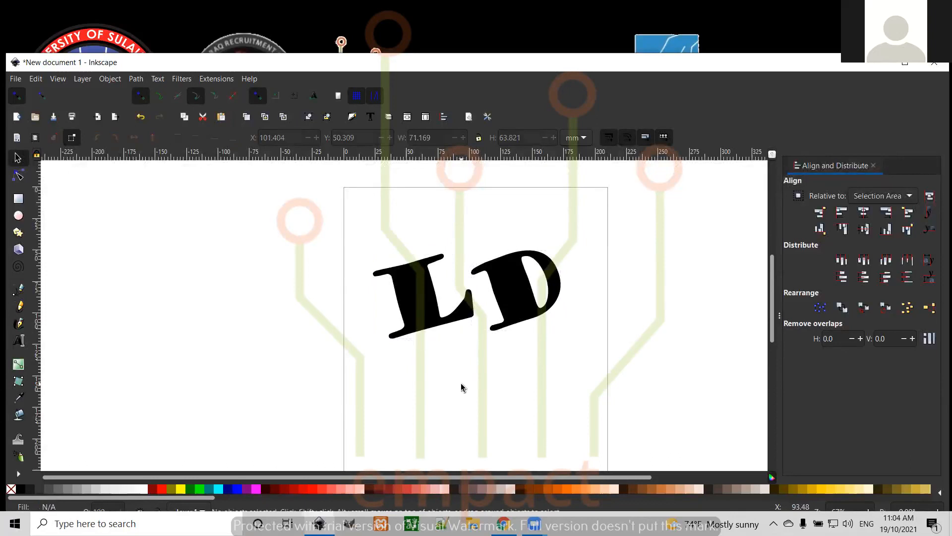
Fill the letter L with bright blue.
{"action": "left_click", "coordinate": [425, 297]}
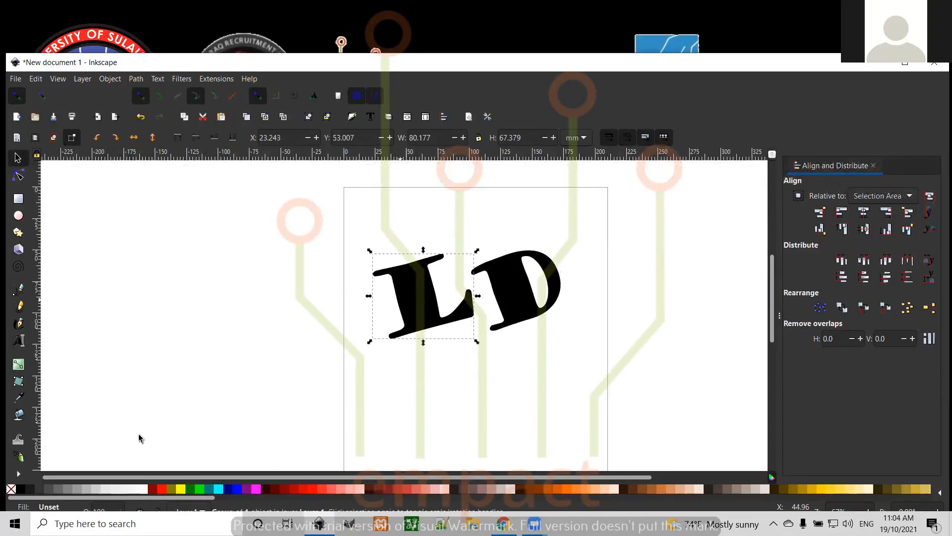
{"action": "left_click", "coordinate": [163, 489]}
{"action": "left_click", "coordinate": [229, 489]}
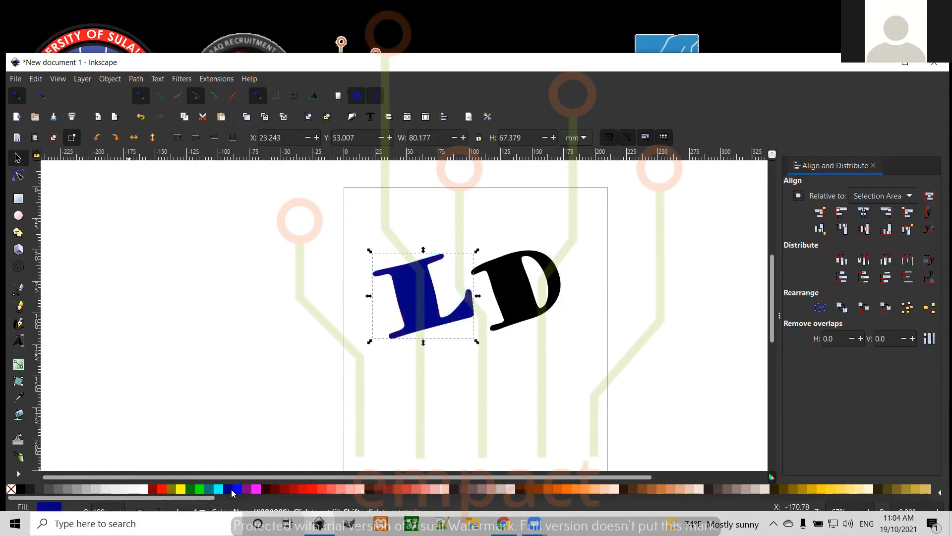
{"action": "left_click", "coordinate": [240, 489]}
Fill the letter D with bright red.
{"action": "left_click", "coordinate": [520, 273]}
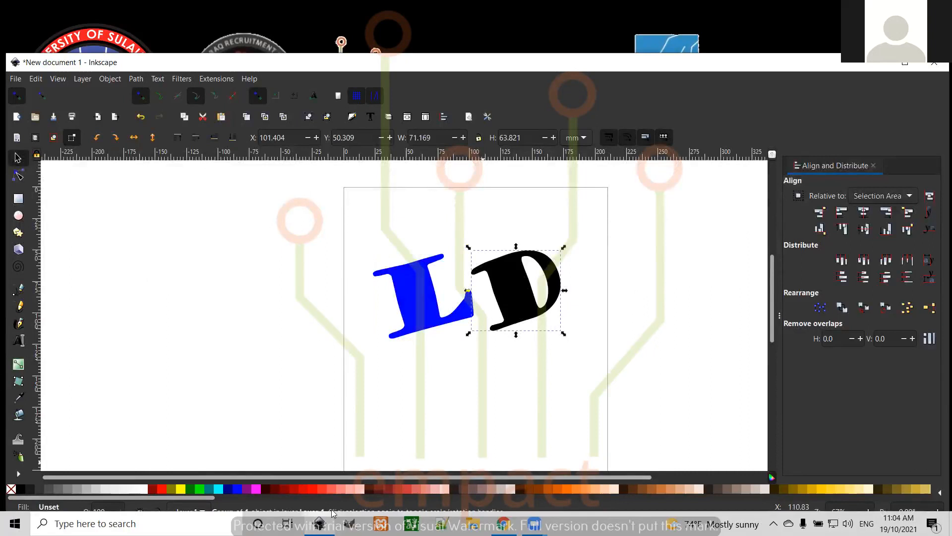
{"action": "left_click", "coordinate": [263, 489]}
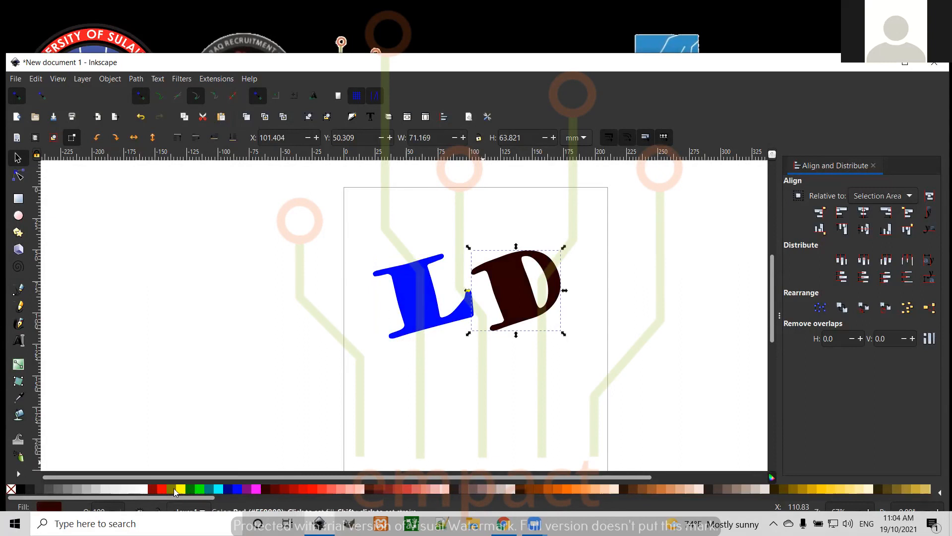
{"action": "left_click", "coordinate": [161, 489]}
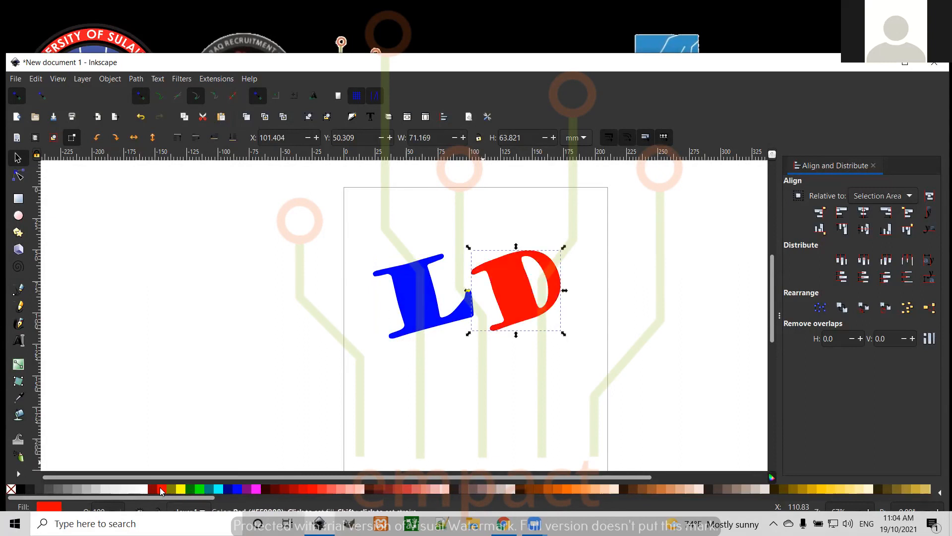
Move the L slightly left and the D slightly up, placing the D at about X 101, Y 46 mm.
{"action": "left_click", "coordinate": [459, 366]}
{"action": "left_click", "coordinate": [525, 280]}
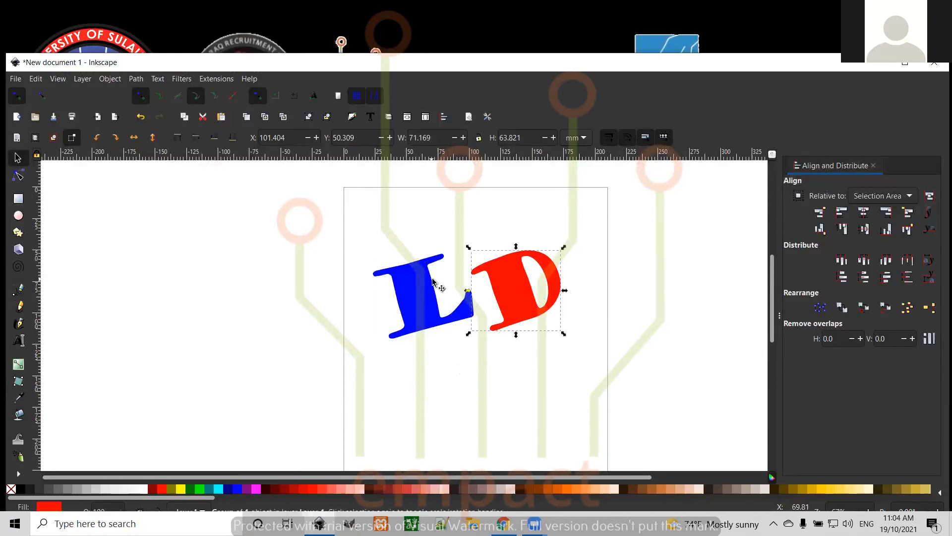
{"action": "left_click_drag", "start_coordinate": [440, 308], "coordinate": [427, 305]}
{"action": "left_click", "coordinate": [513, 290]}
{"action": "left_click_drag", "start_coordinate": [512, 291], "coordinate": [513, 282]}
{"action": "left_click", "coordinate": [472, 397]}
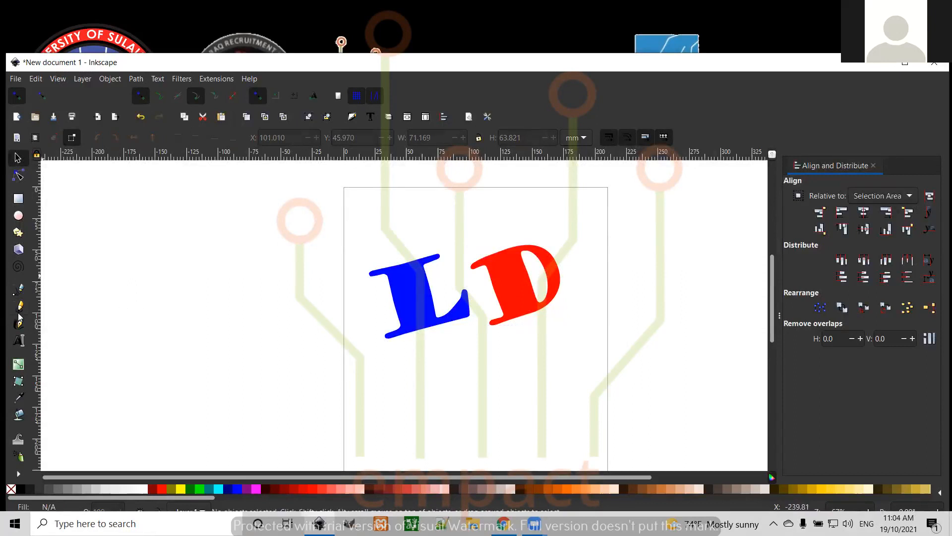
Start a new text object just below the letter L with a font size of 16 px.
{"action": "left_click", "coordinate": [19, 341]}
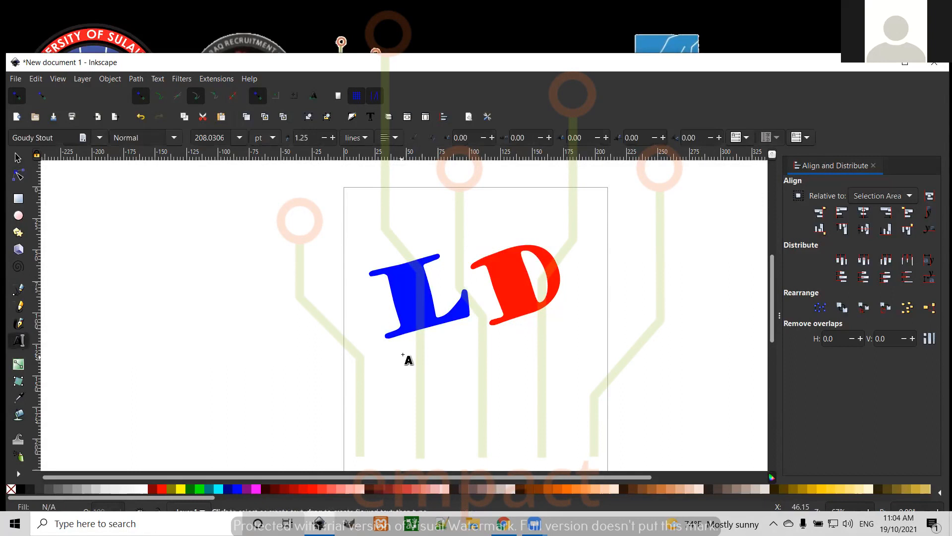
{"action": "left_click", "coordinate": [400, 347]}
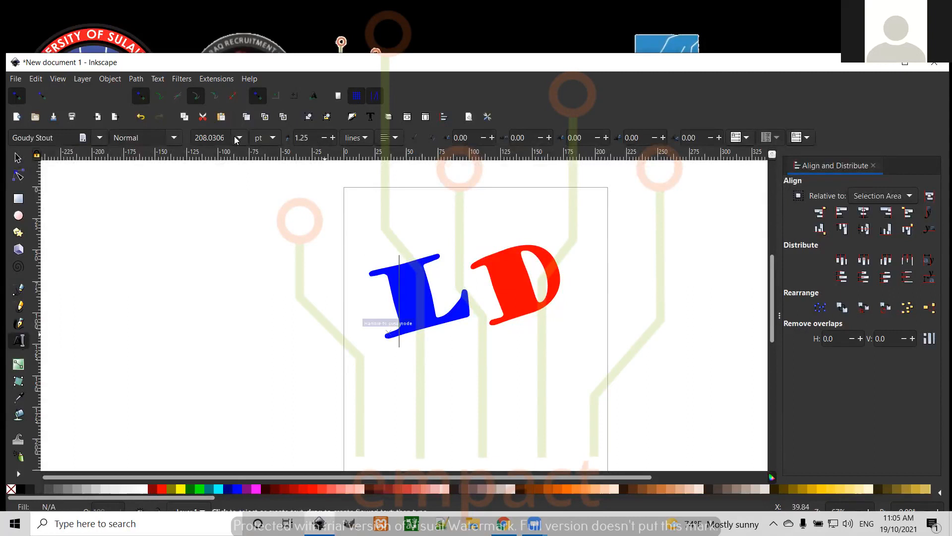
{"action": "left_click", "coordinate": [273, 138]}
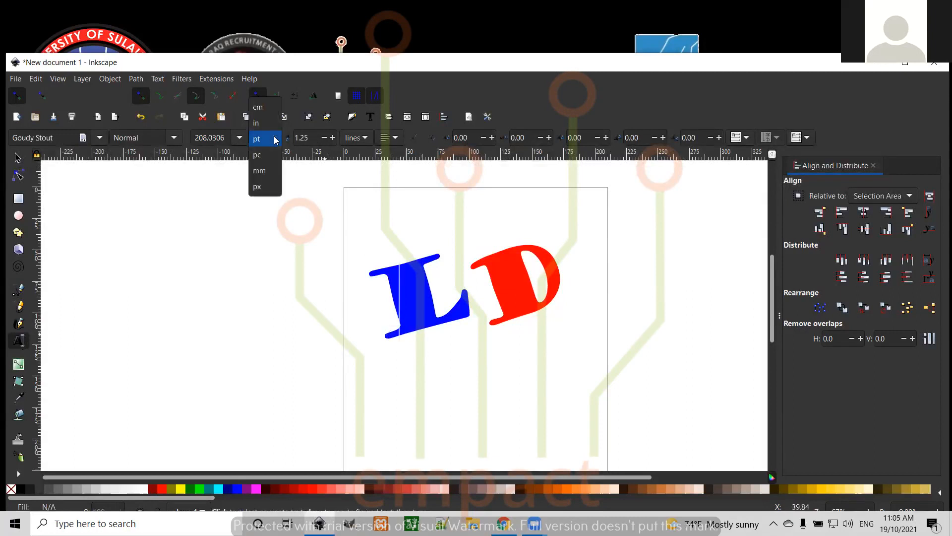
{"action": "left_click", "coordinate": [258, 186]}
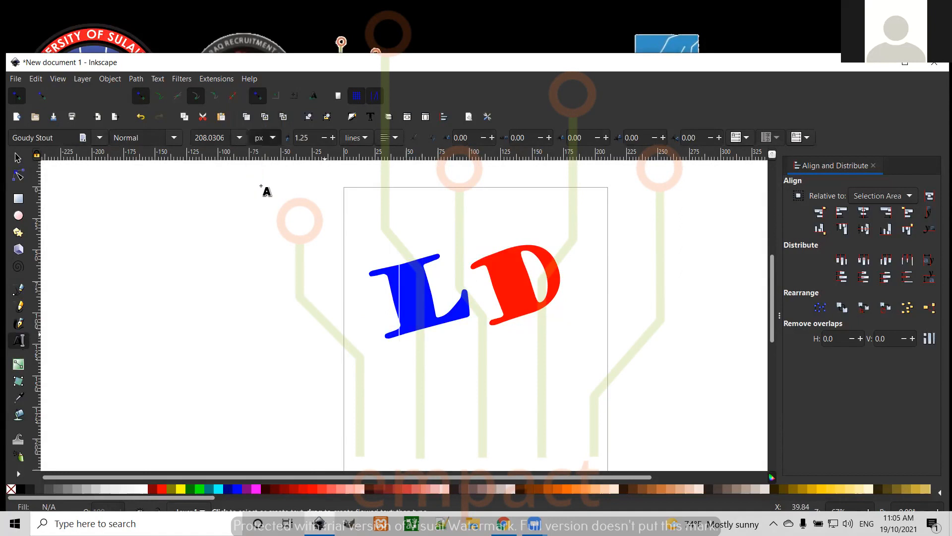
{"action": "left_click", "coordinate": [240, 138]}
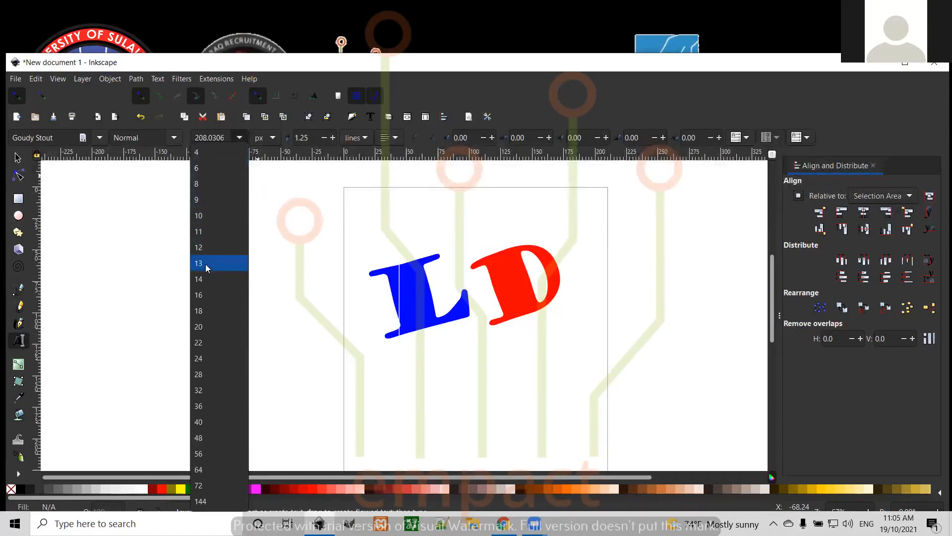
{"action": "left_click", "coordinate": [205, 294]}
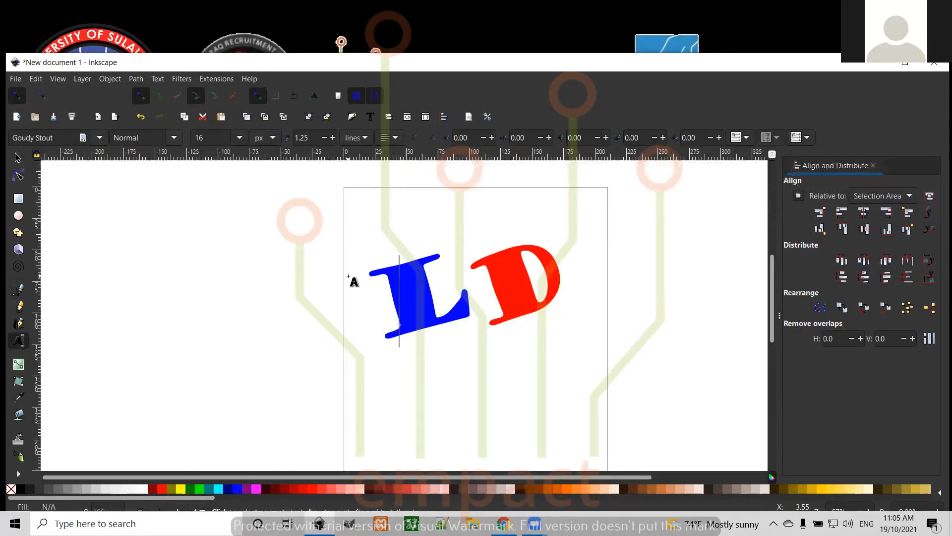
Set the new text's font to Arial Italic and enter the word "Logo".
{"action": "left_click", "coordinate": [101, 137]}
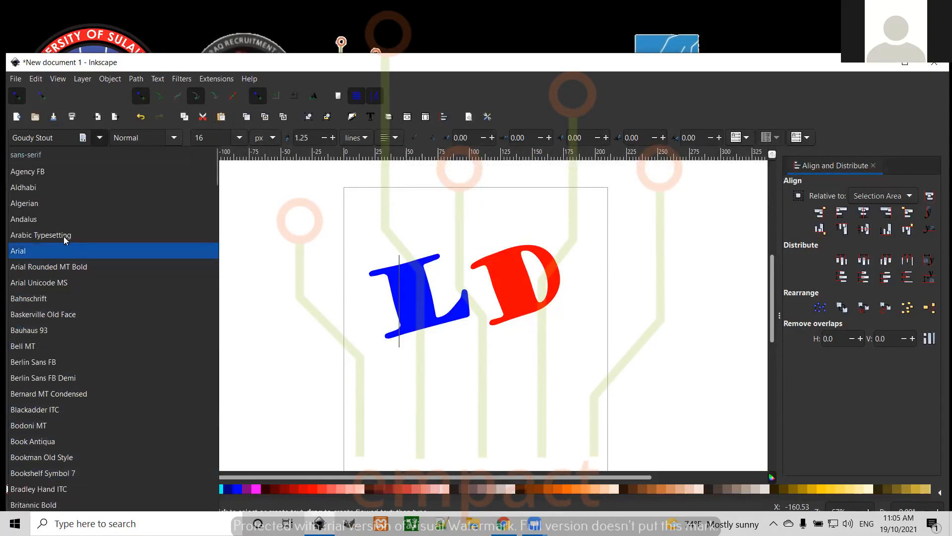
{"action": "left_click", "coordinate": [54, 251]}
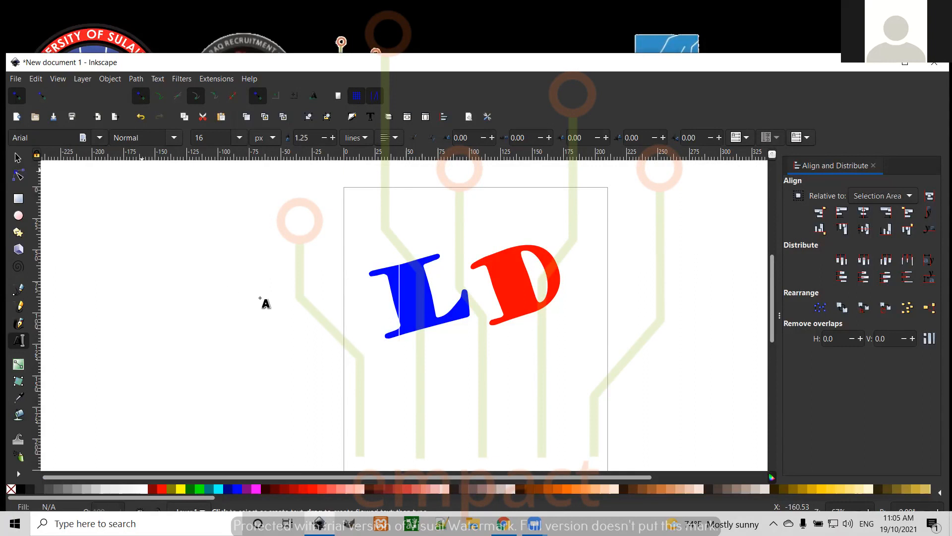
{"action": "left_click", "coordinate": [173, 138]}
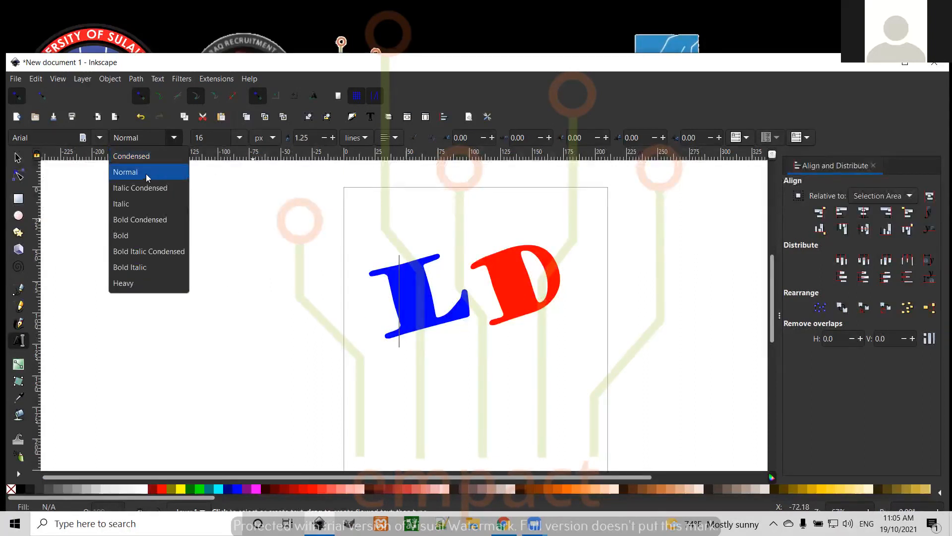
{"action": "left_click", "coordinate": [132, 204]}
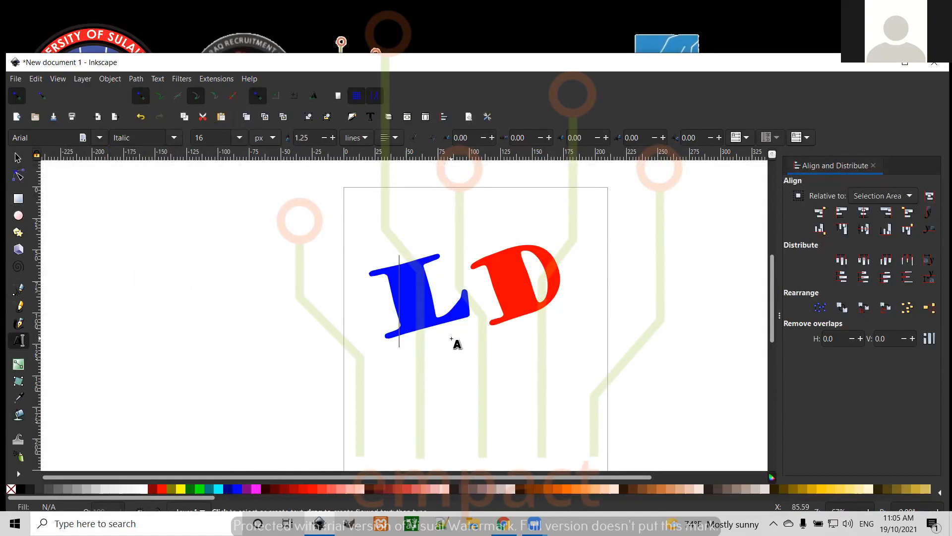
{"action": "type", "text": "Logo"}
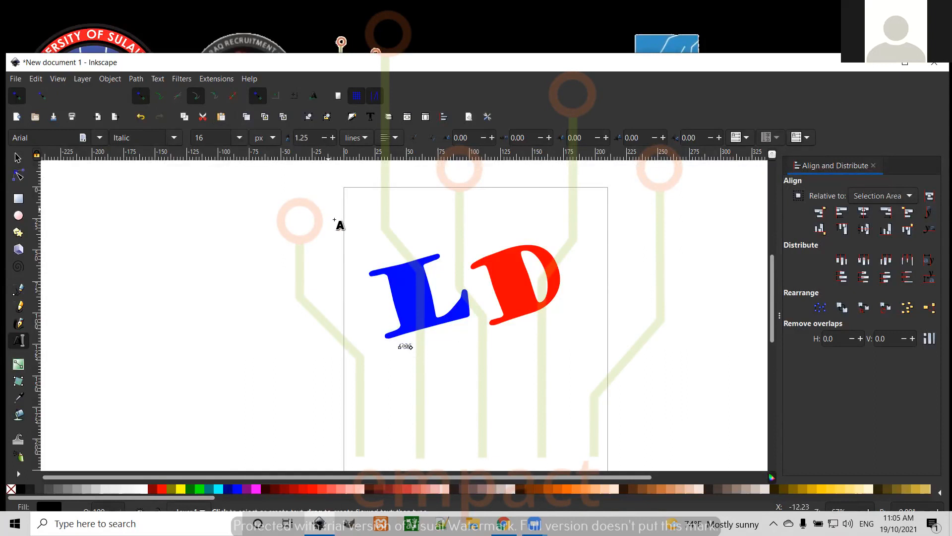
Set the font size of the word "Logo" to 24 px.
{"action": "double_click", "coordinate": [404, 346]}
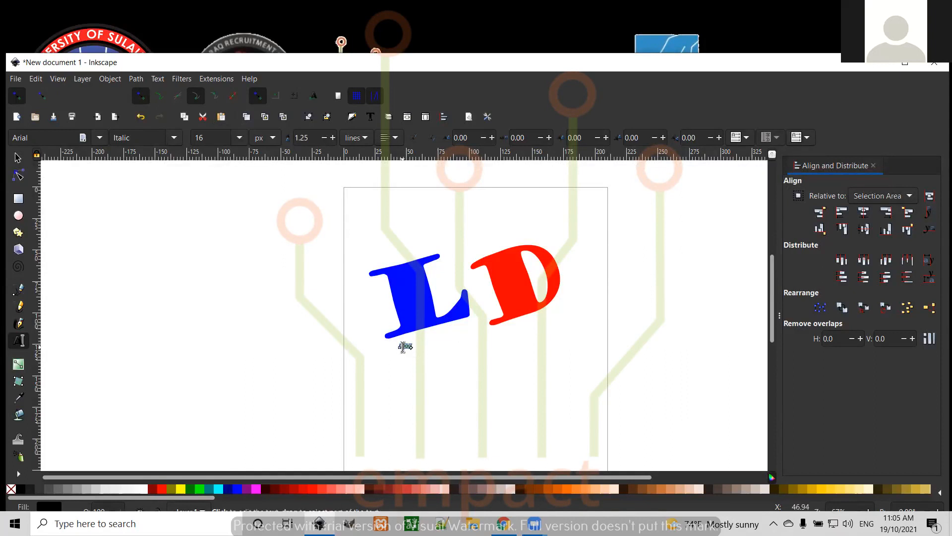
{"action": "left_click", "coordinate": [240, 138]}
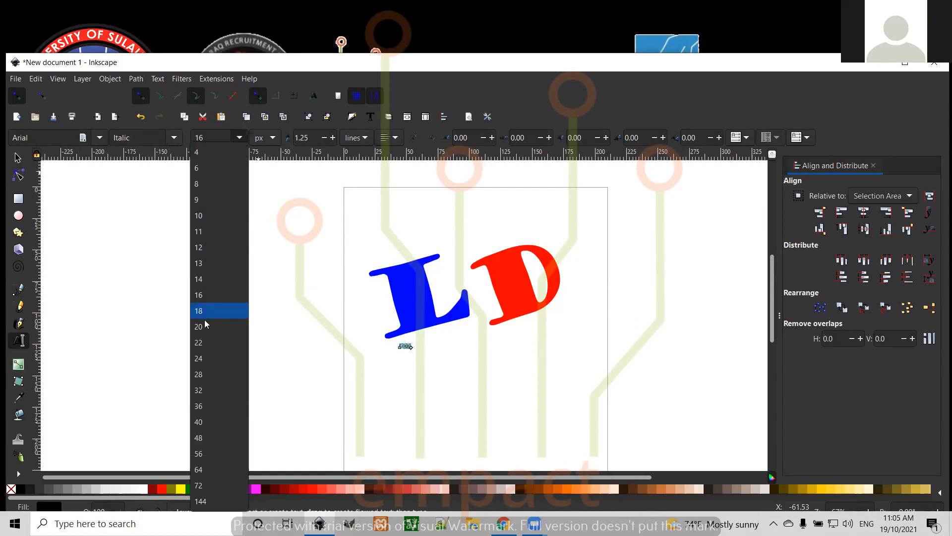
{"action": "left_click", "coordinate": [199, 359]}
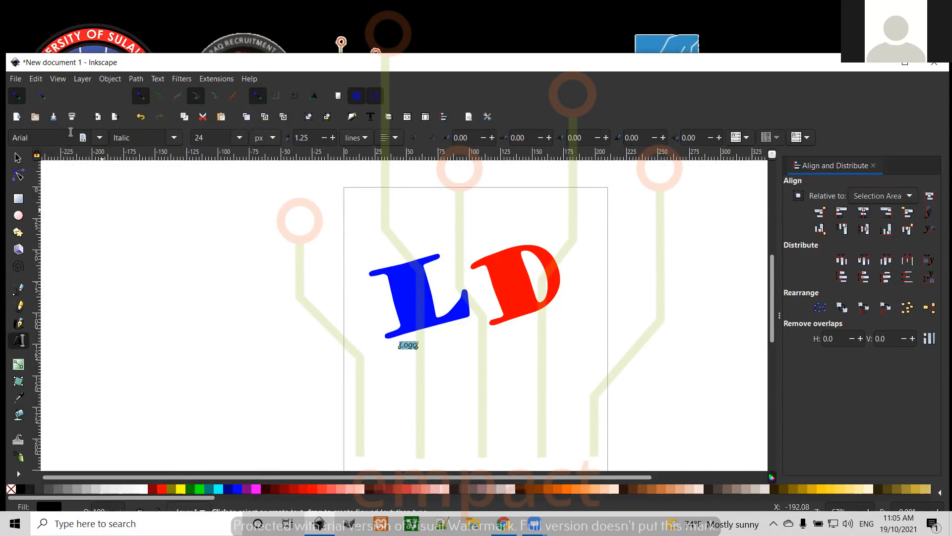
Examine the font family, style, size unit, line spacing unit and alignment options for the word "Logo".
{"action": "left_click", "coordinate": [95, 137]}
{"action": "left_click", "coordinate": [96, 137]}
{"action": "left_click", "coordinate": [96, 137]}
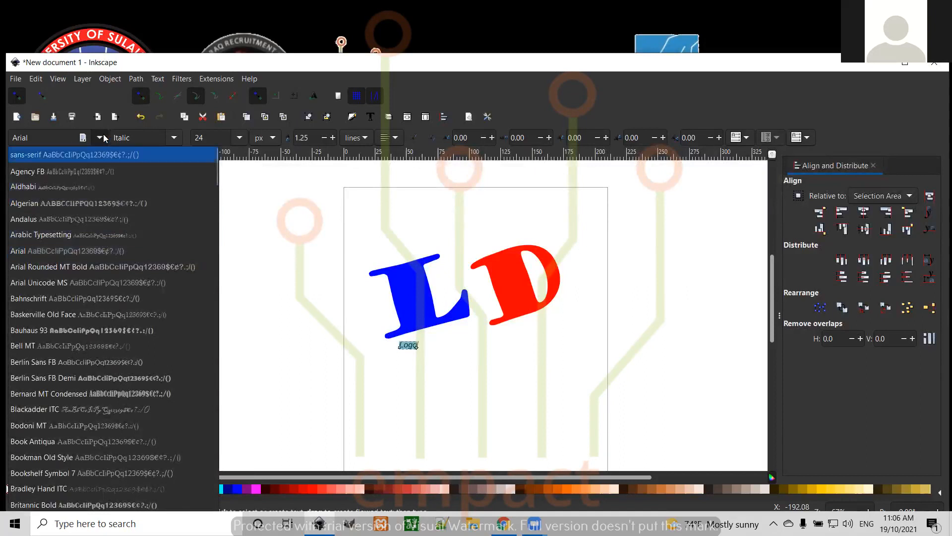
{"action": "left_click", "coordinate": [101, 135]}
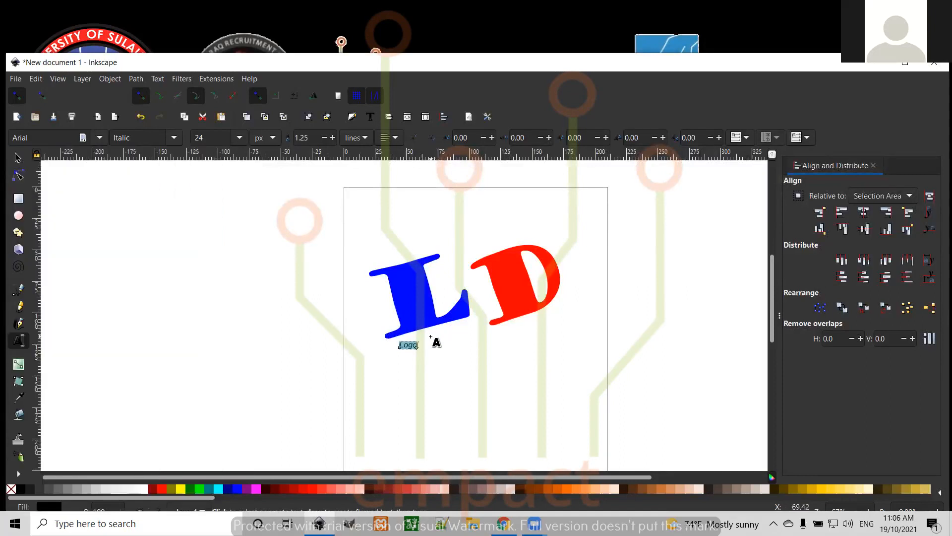
{"action": "left_click", "coordinate": [408, 346]}
{"action": "double_click", "coordinate": [409, 345]}
{"action": "left_click", "coordinate": [98, 138]}
{"action": "left_click", "coordinate": [175, 139]}
{"action": "left_click", "coordinate": [175, 140]}
{"action": "left_click", "coordinate": [268, 140]}
{"action": "left_click", "coordinate": [273, 137]}
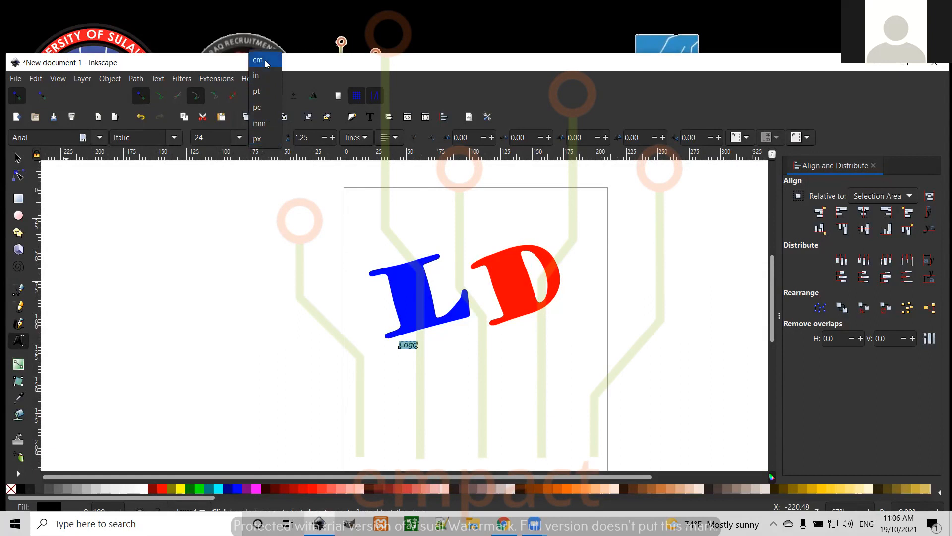
{"action": "left_click", "coordinate": [257, 140]}
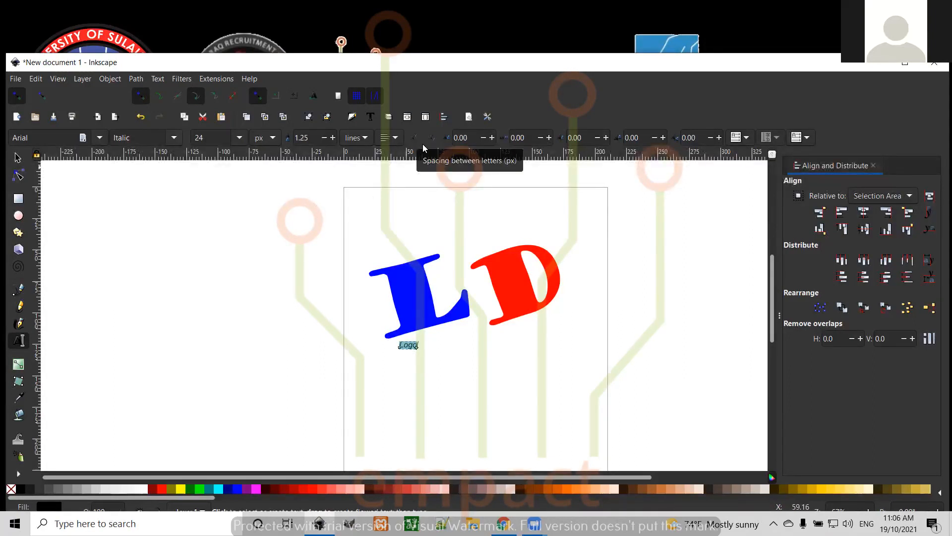
{"action": "left_click", "coordinate": [369, 139]}
{"action": "left_click", "coordinate": [370, 140]}
{"action": "left_click", "coordinate": [398, 138]}
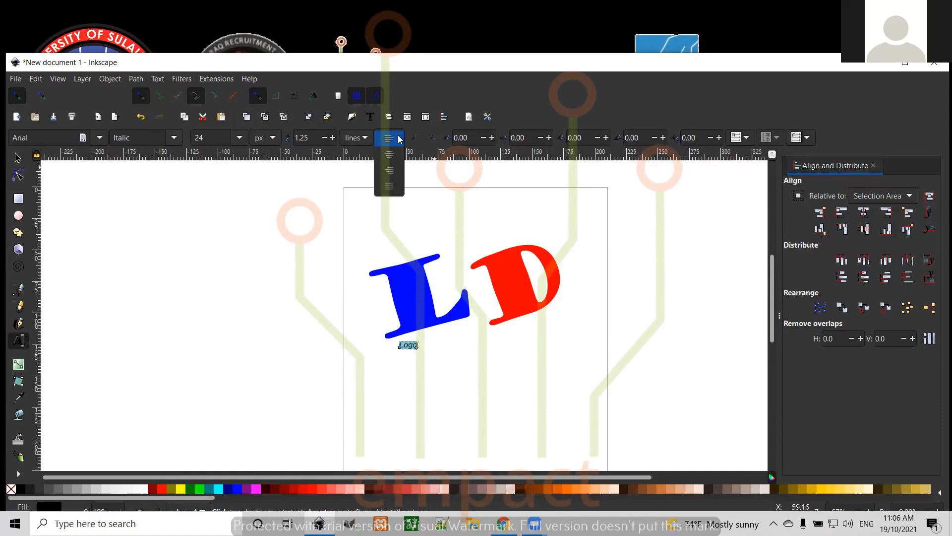
{"action": "left_click", "coordinate": [398, 137]}
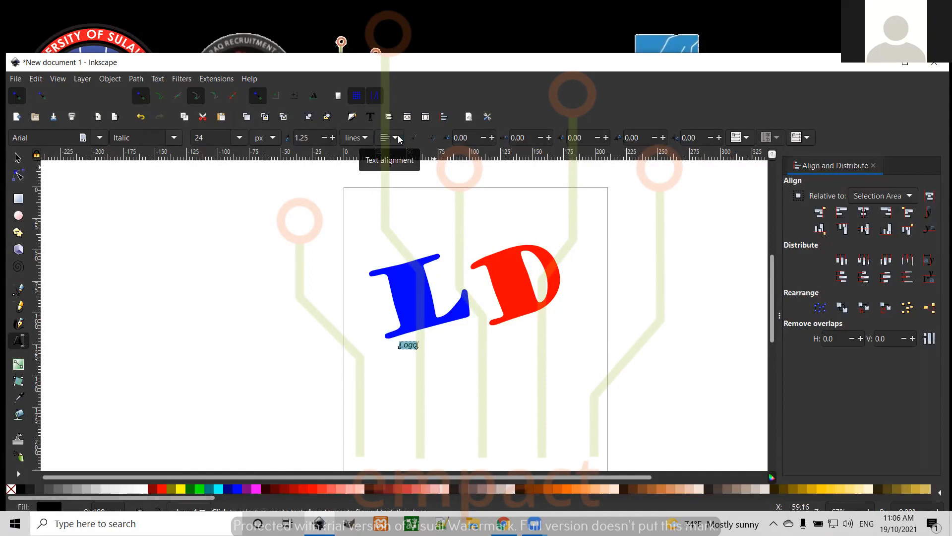
{"action": "left_click", "coordinate": [398, 135]}
{"action": "left_click", "coordinate": [398, 135]}
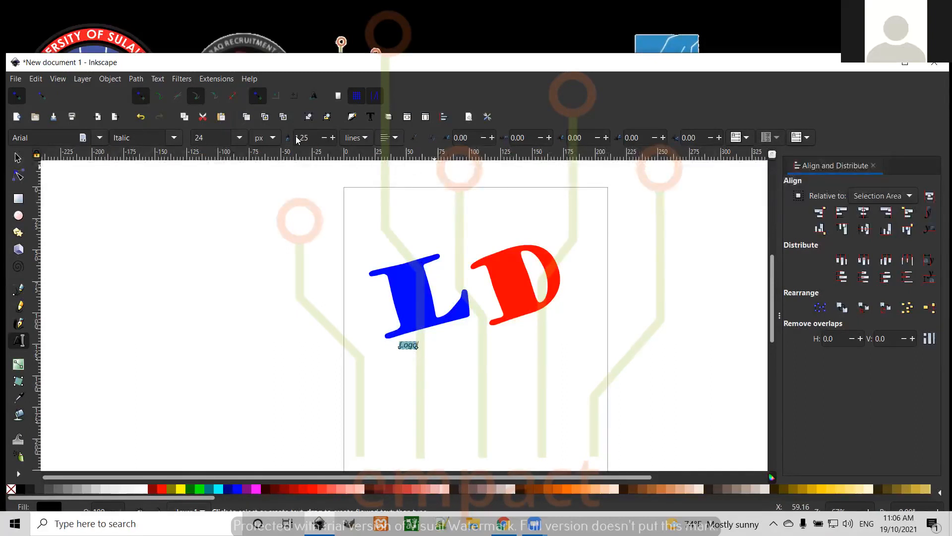
Set the font style of the word "Logo" to Bold Italic Condensed.
{"action": "left_click", "coordinate": [174, 137]}
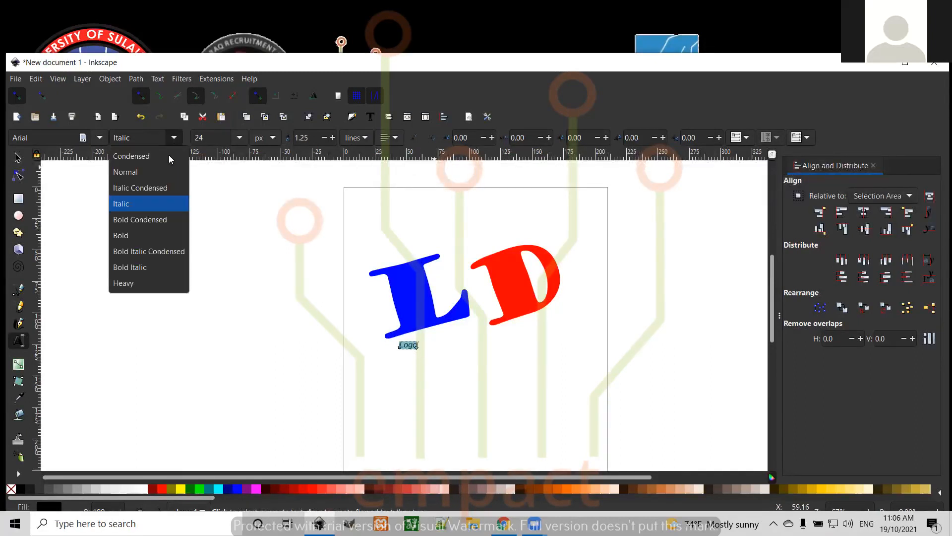
{"action": "left_click", "coordinate": [164, 248]}
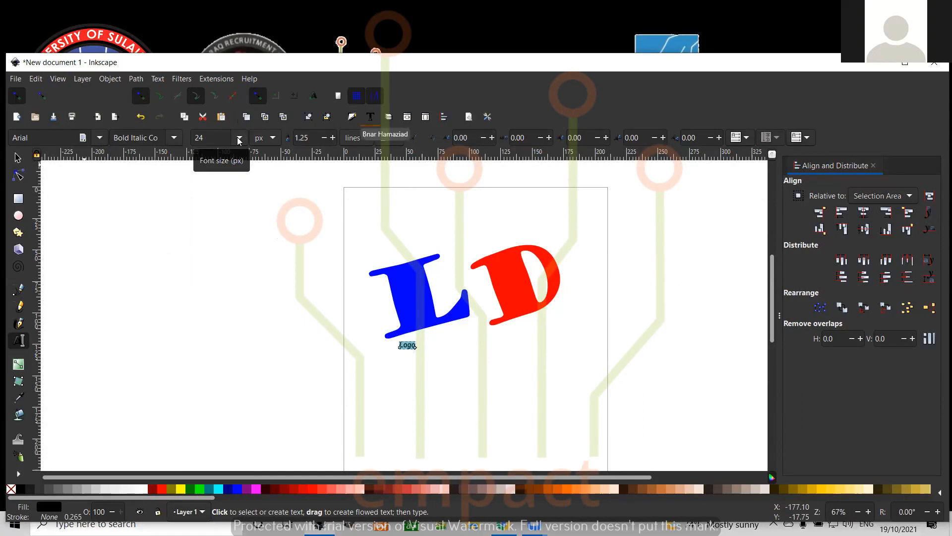
Review the font, features and text settings in the Text and Font dialog, close it and narrow the docked panel.
{"action": "left_click", "coordinate": [370, 118]}
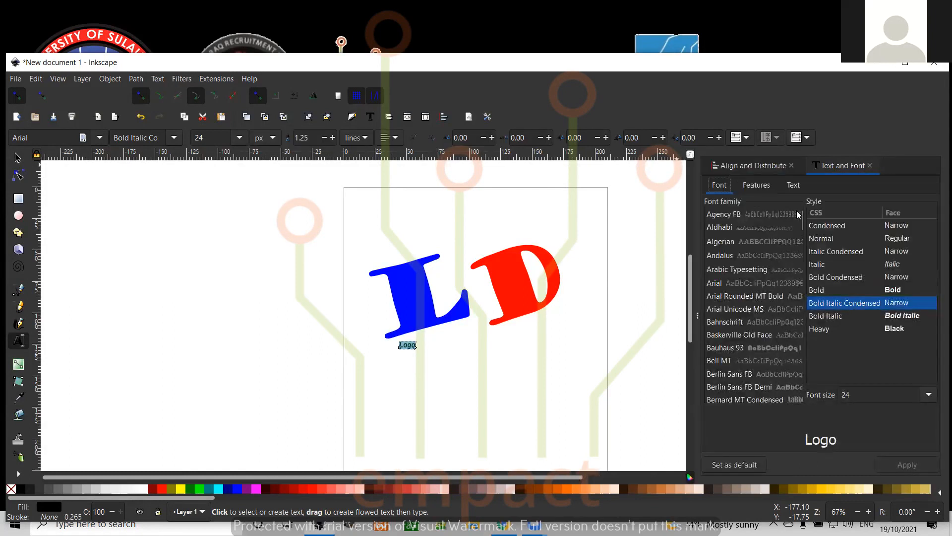
{"action": "left_click", "coordinate": [772, 191]}
{"action": "left_click", "coordinate": [792, 187]}
{"action": "left_click", "coordinate": [715, 186]}
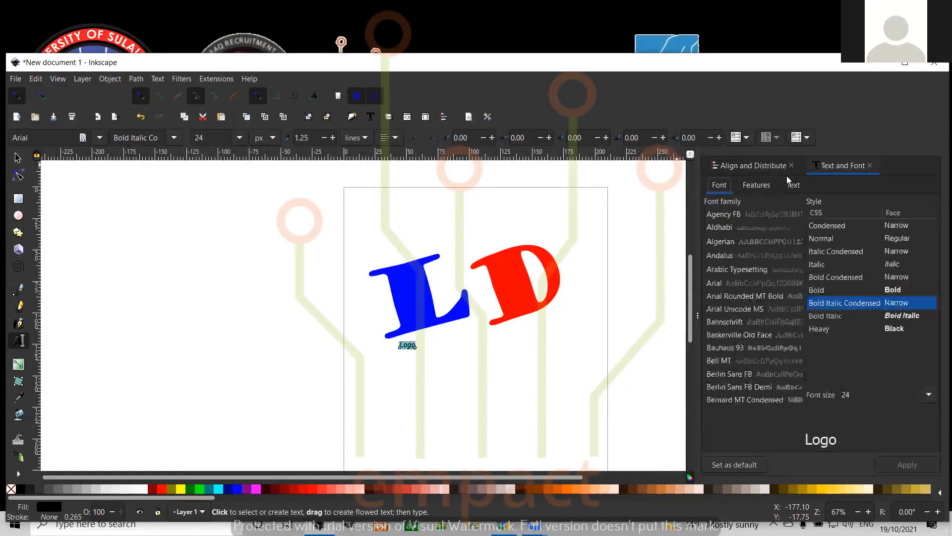
{"action": "left_click", "coordinate": [745, 169]}
{"action": "left_click", "coordinate": [836, 168]}
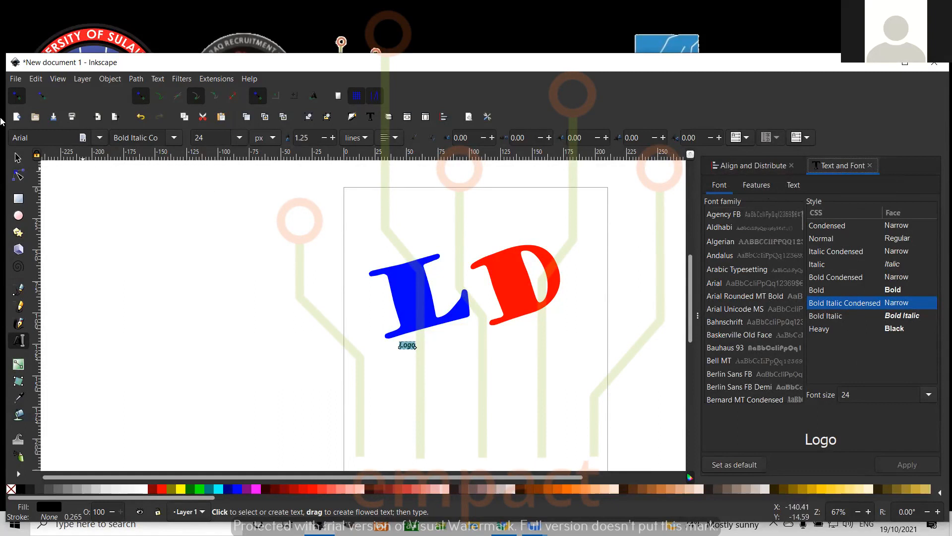
{"action": "left_click", "coordinate": [869, 165]}
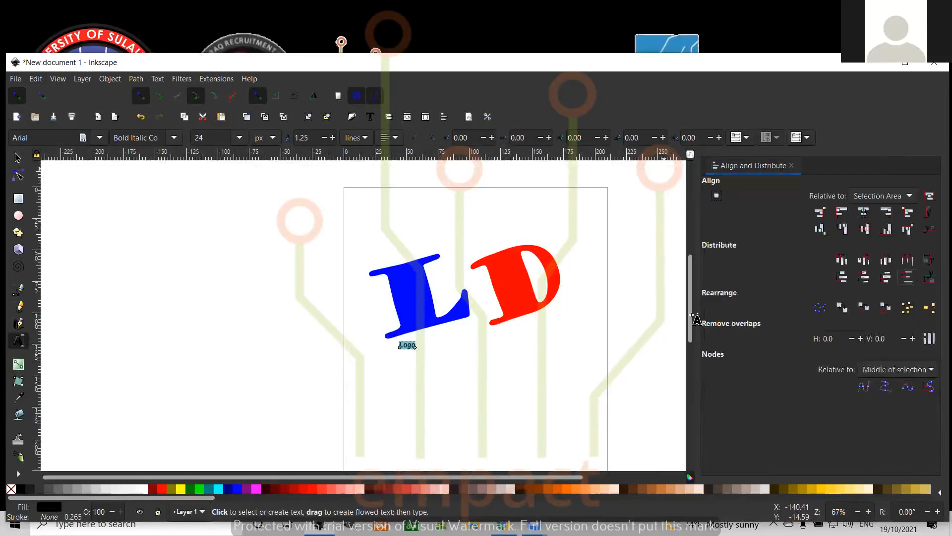
{"action": "left_click_drag", "start_coordinate": [710, 313], "coordinate": [796, 313]}
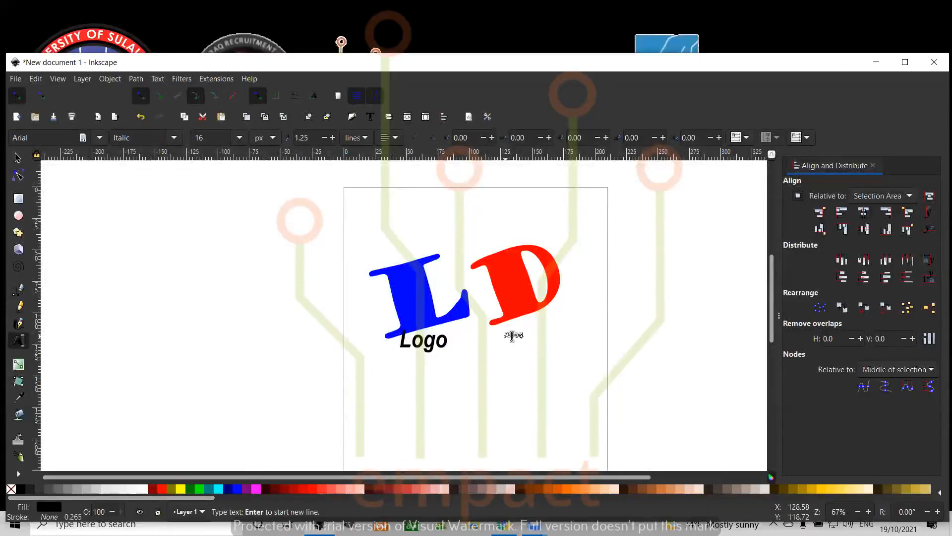
Set the word "Design" below the D to Bold Italic Condensed at 72 px.
{"action": "double_click", "coordinate": [514, 336]}
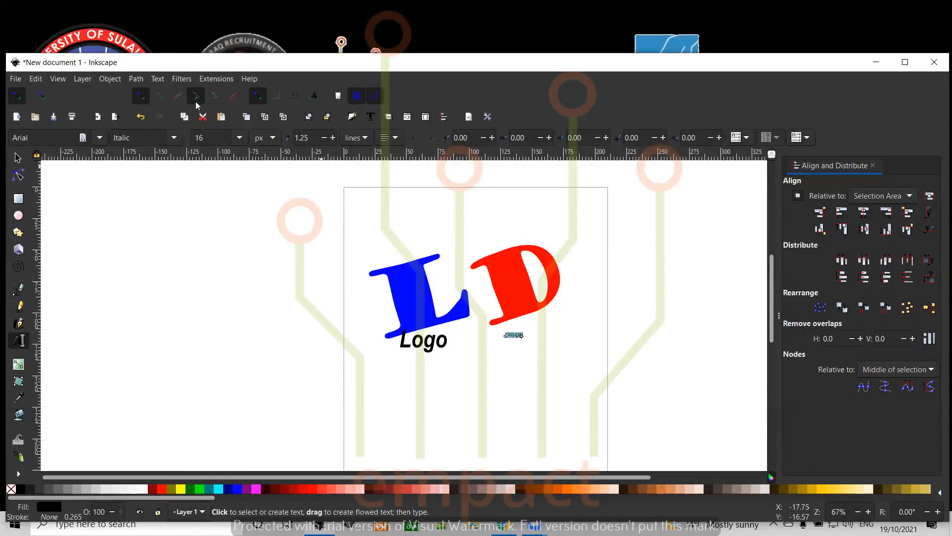
{"action": "left_click", "coordinate": [174, 138]}
{"action": "left_click", "coordinate": [167, 252]}
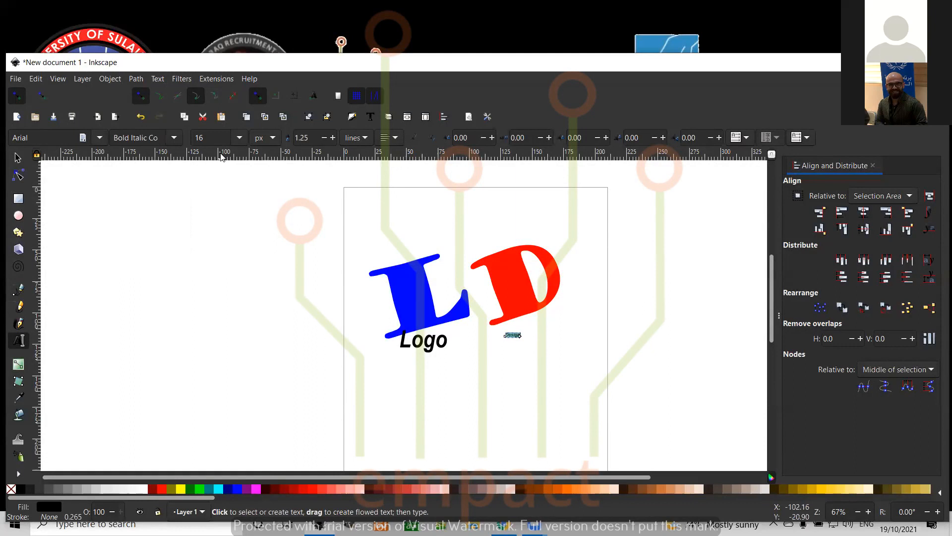
{"action": "left_click", "coordinate": [240, 137]}
{"action": "left_click", "coordinate": [218, 485]}
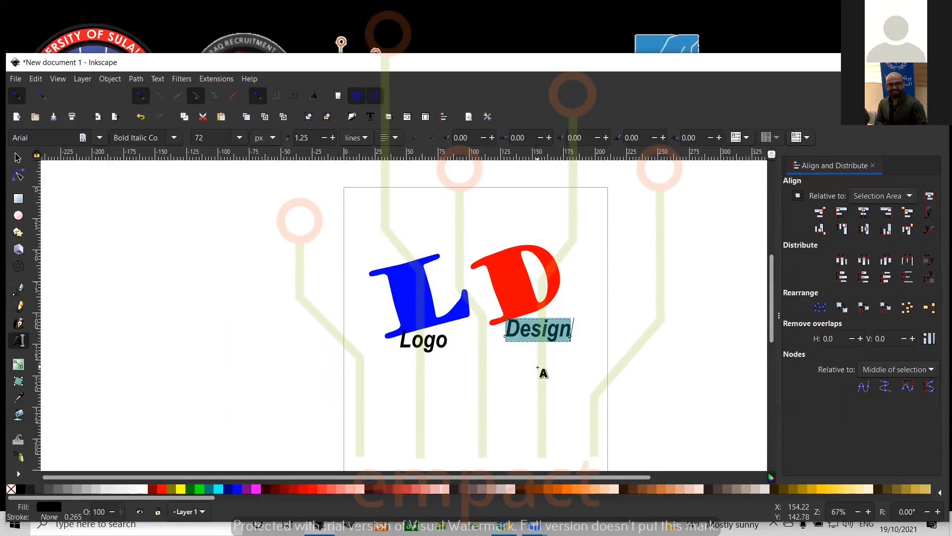
{"action": "left_click", "coordinate": [538, 367]}
{"action": "left_click", "coordinate": [403, 342]}
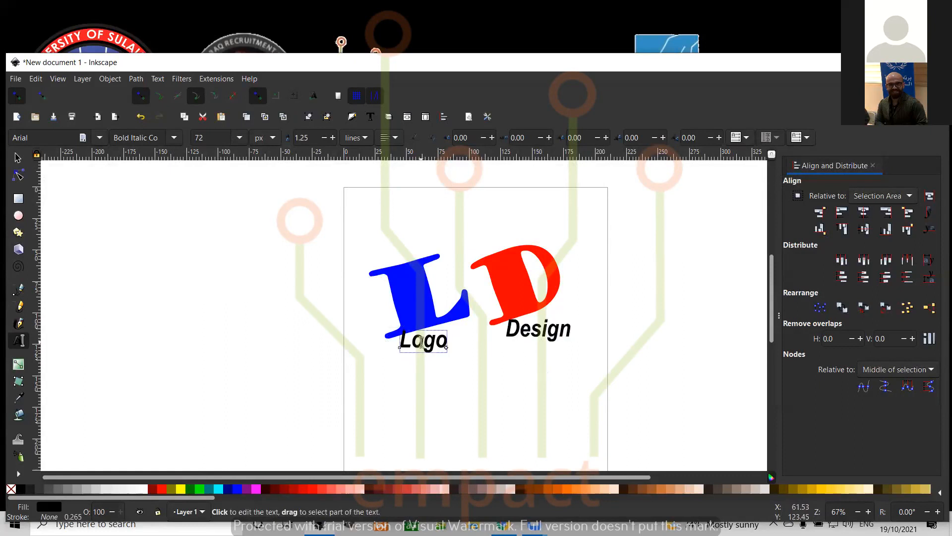
{"action": "left_click", "coordinate": [545, 329]}
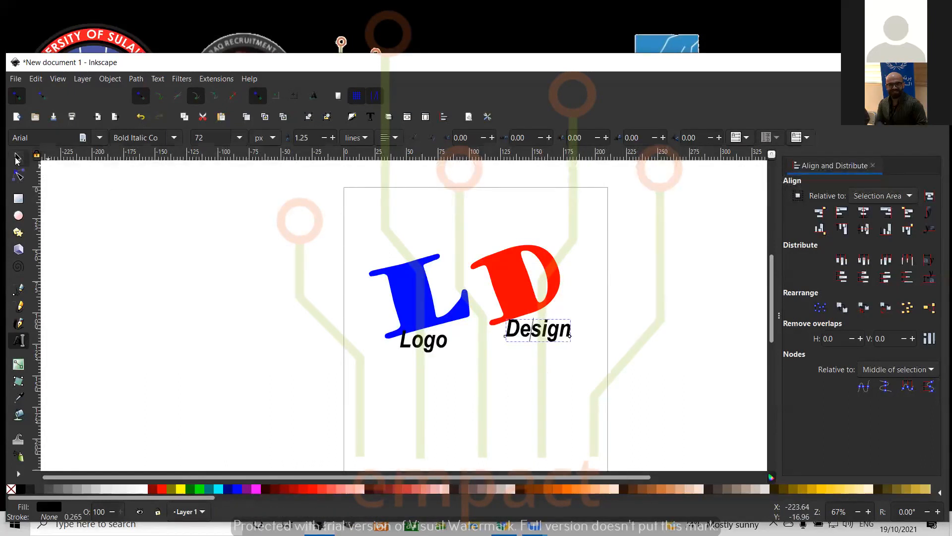
Rotate the word "Design" to match the tilt of the red D and place it along the letter's base.
{"action": "left_click", "coordinate": [18, 159]}
{"action": "left_click_drag", "start_coordinate": [556, 332], "coordinate": [565, 306]}
{"action": "left_click", "coordinate": [549, 323]}
Rotate the word "Logo" to match the tilt of the blue L and place it just under the letter's base.
{"action": "left_click", "coordinate": [422, 346]}
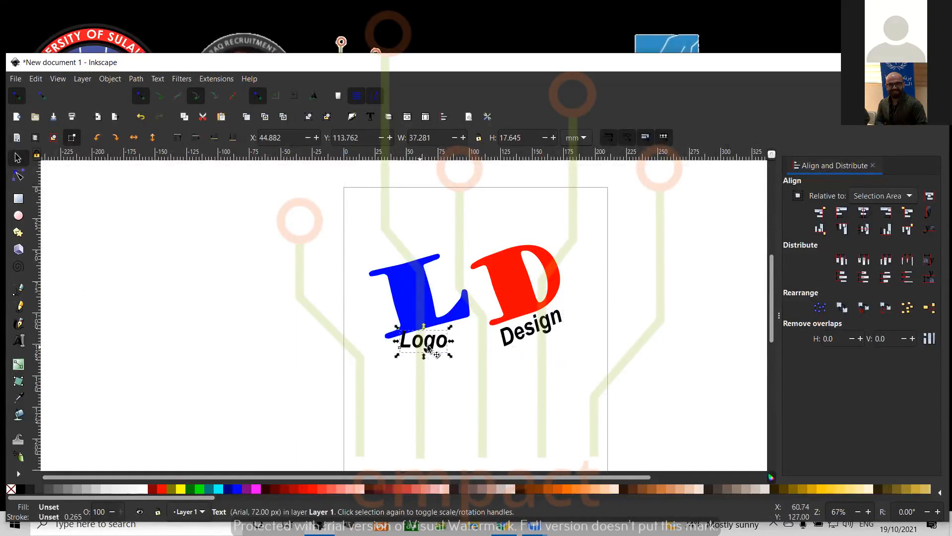
{"action": "left_click", "coordinate": [446, 342]}
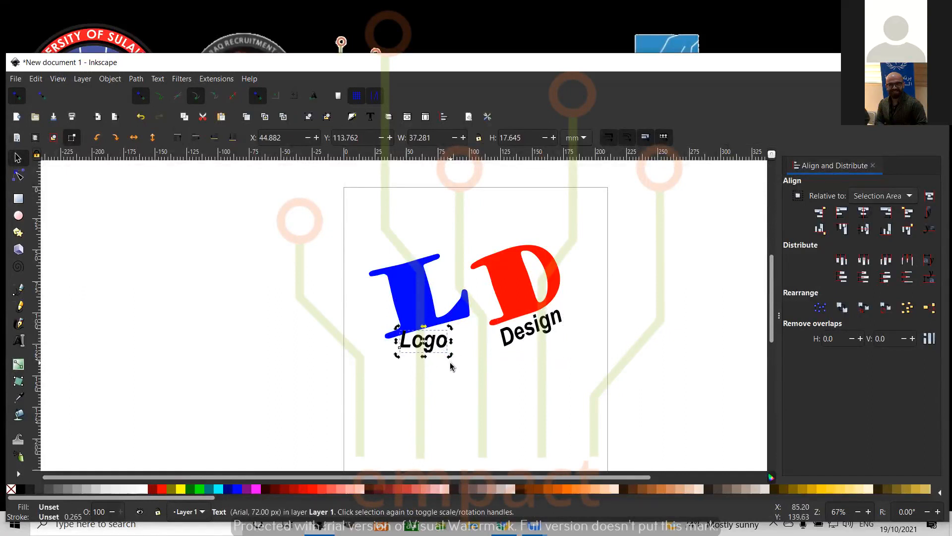
{"action": "left_click", "coordinate": [454, 362]}
{"action": "left_click", "coordinate": [437, 348]}
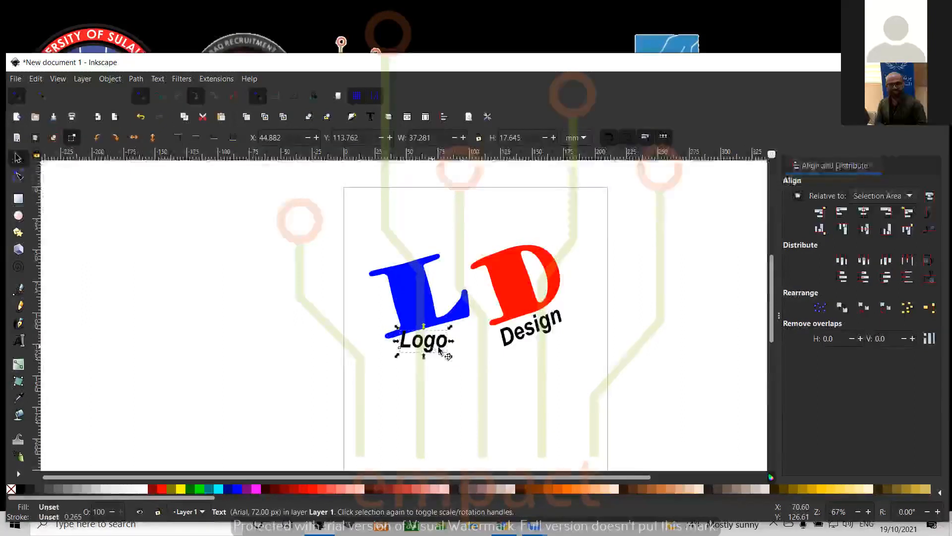
{"action": "left_click", "coordinate": [442, 347]}
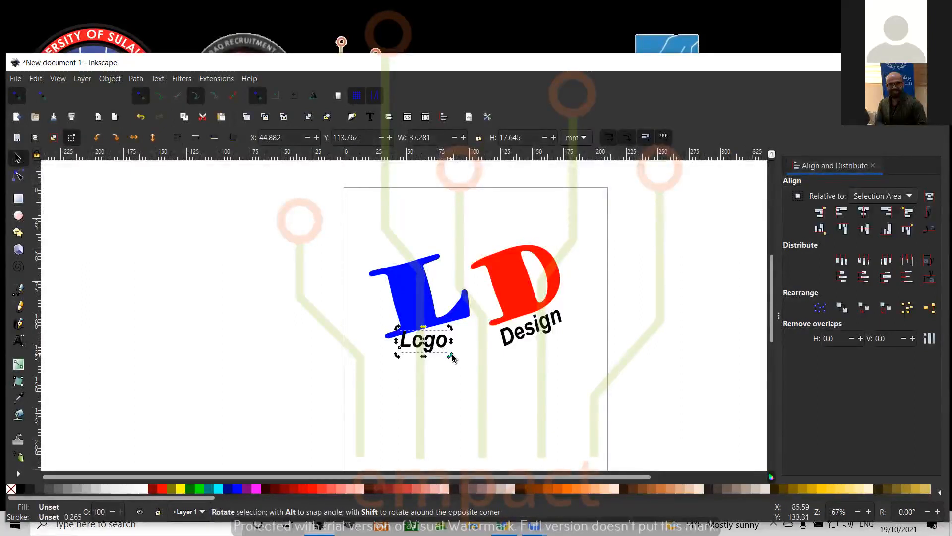
{"action": "mouse_move", "coordinate": [451, 356]}
{"action": "left_mouse_down"}
{"action": "mouse_move", "coordinate": [453, 336]}
{"action": "mouse_move", "coordinate": [457, 350]}
{"action": "mouse_move", "coordinate": [438, 346]}
{"action": "left_mouse_up"}
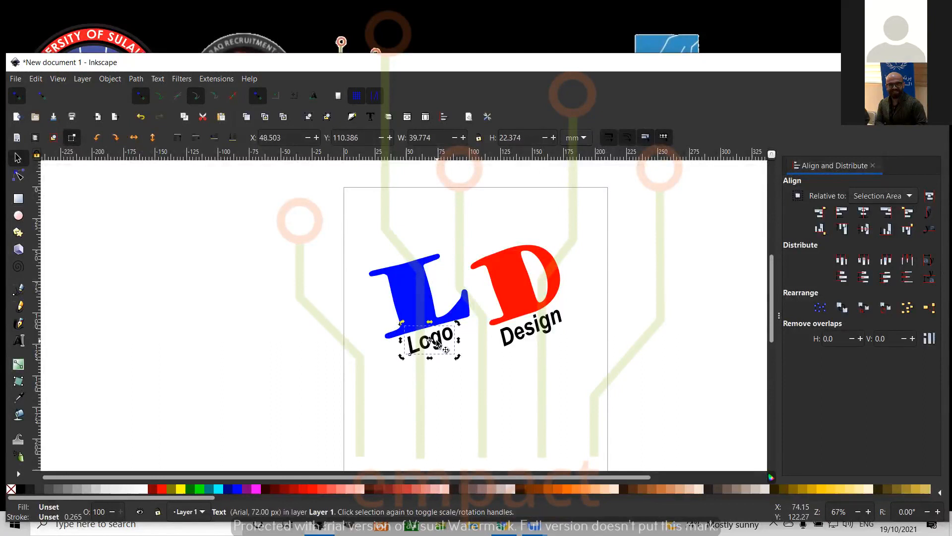
{"action": "left_click", "coordinate": [493, 371]}
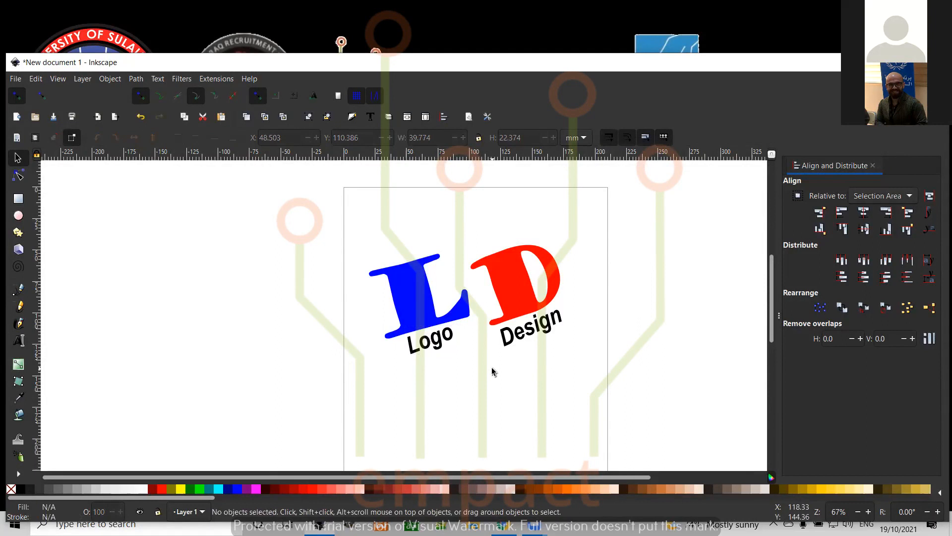
{"action": "left_click", "coordinate": [425, 346]}
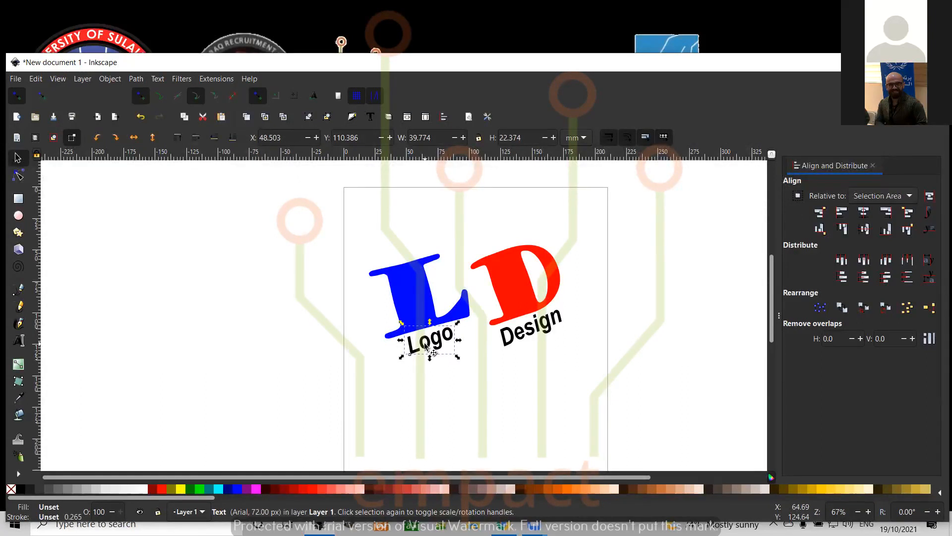
{"action": "left_click", "coordinate": [379, 335]}
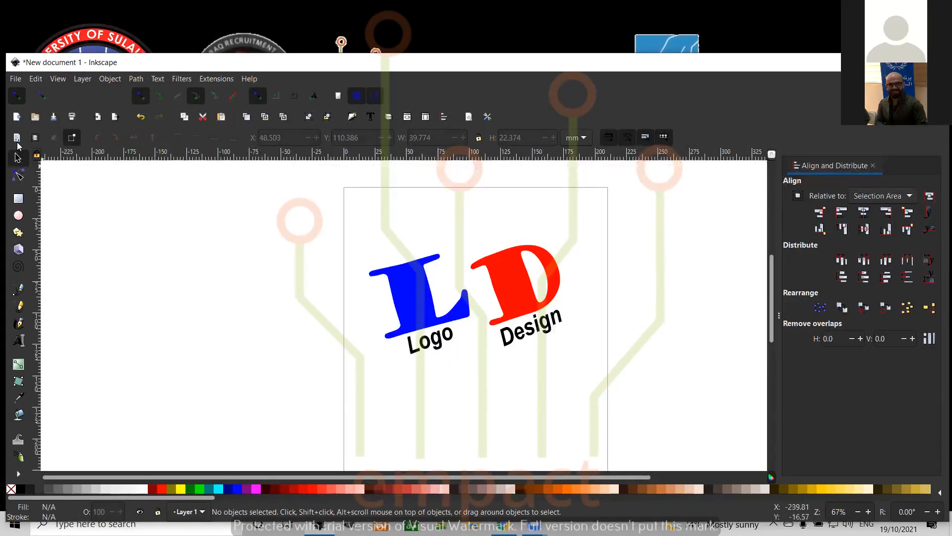
Draw a rectangle about 192 by 95 mm around the whole logo and remove its fill.
{"action": "left_click", "coordinate": [18, 215]}
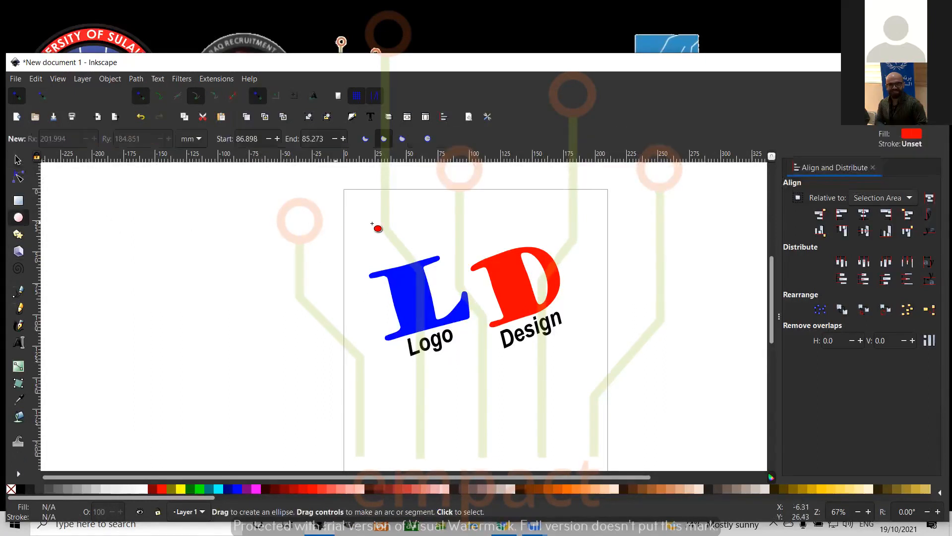
{"action": "left_click", "coordinate": [17, 201]}
{"action": "left_click_drag", "start_coordinate": [353, 240], "coordinate": [594, 361]}
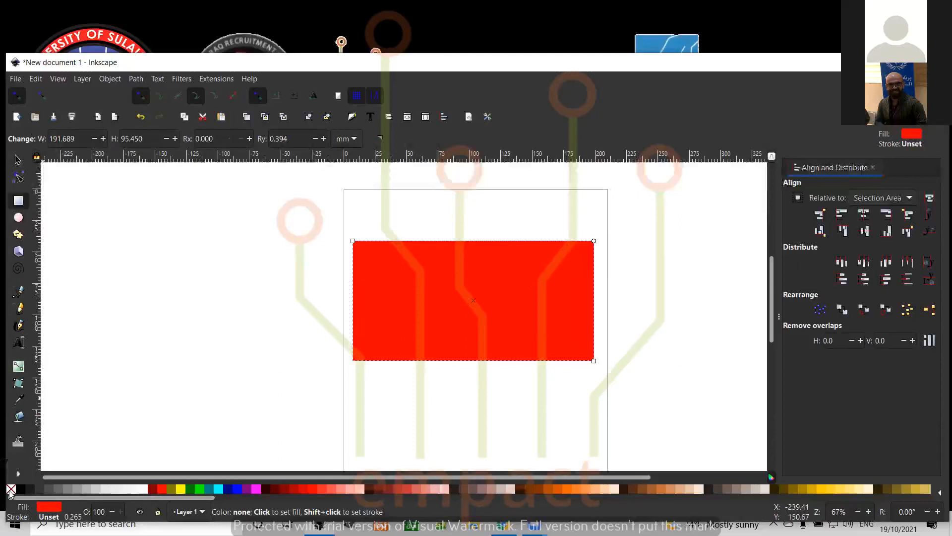
{"action": "left_click", "coordinate": [10, 490]}
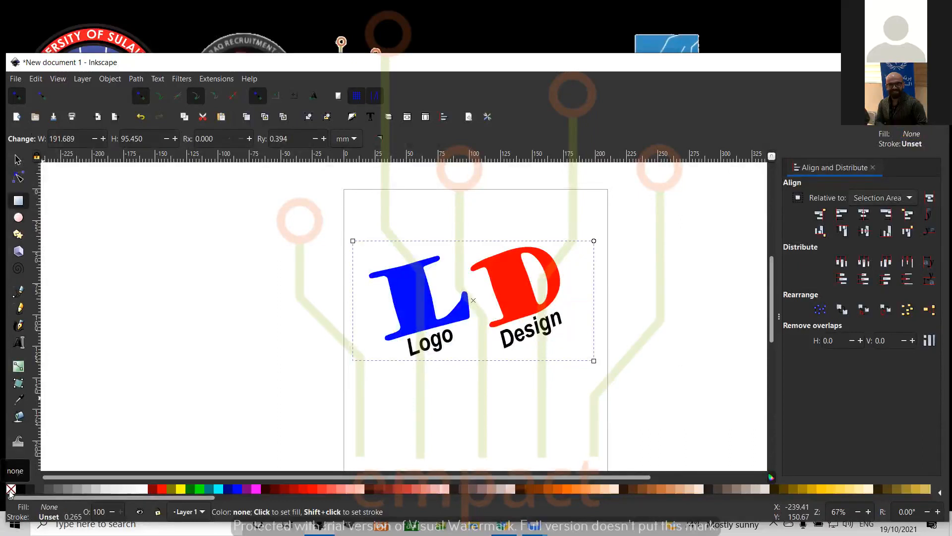
Try maroon and fuchsia outlines on the rectangle and set its stroke to black.
{"action": "key", "text": "shift"}
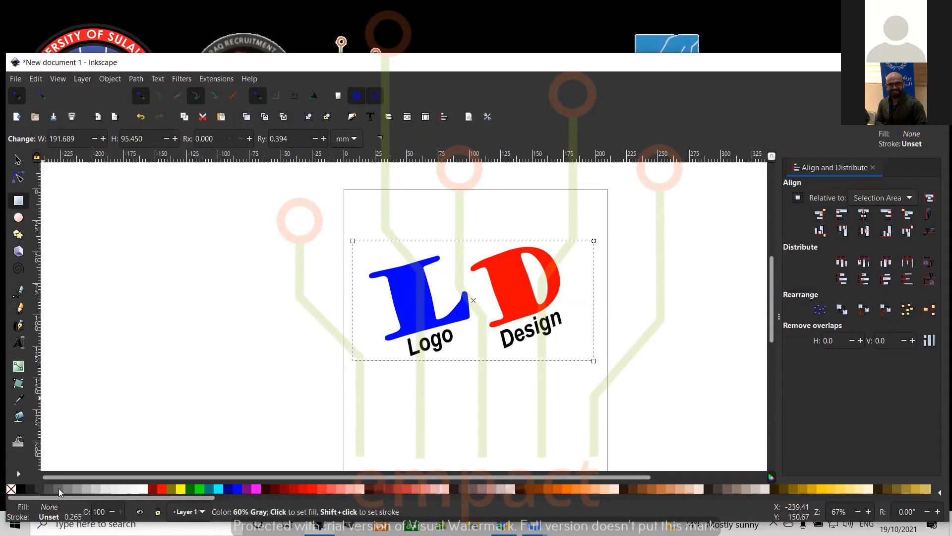
{"action": "left_click", "coordinate": [154, 490], "text": "shift"}
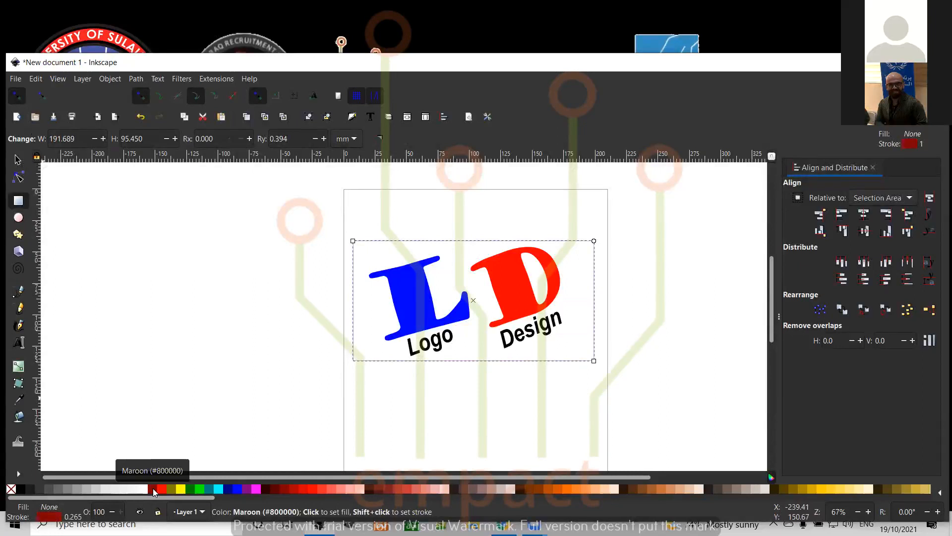
{"action": "key", "text": "shift"}
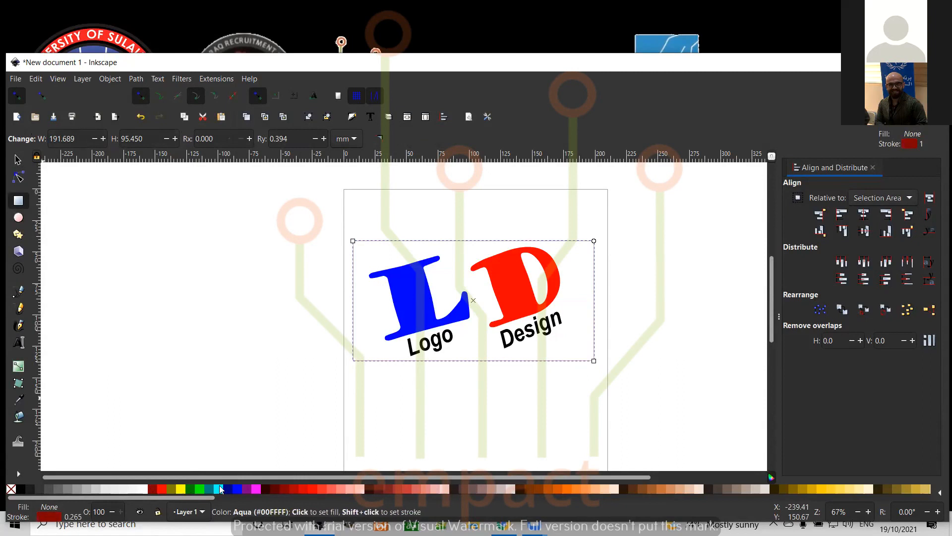
{"action": "left_click", "coordinate": [255, 489], "text": "shift"}
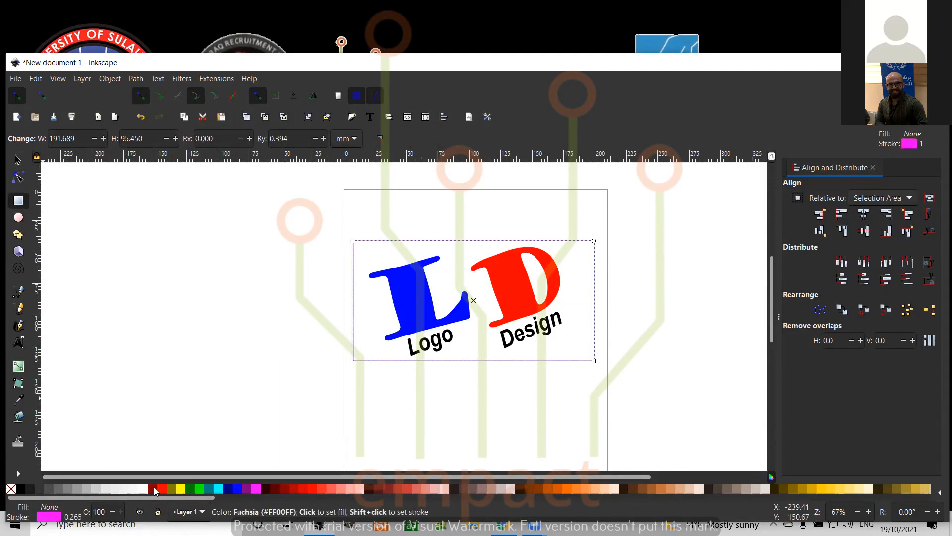
{"action": "left_click", "coordinate": [20, 490], "text": "shift"}
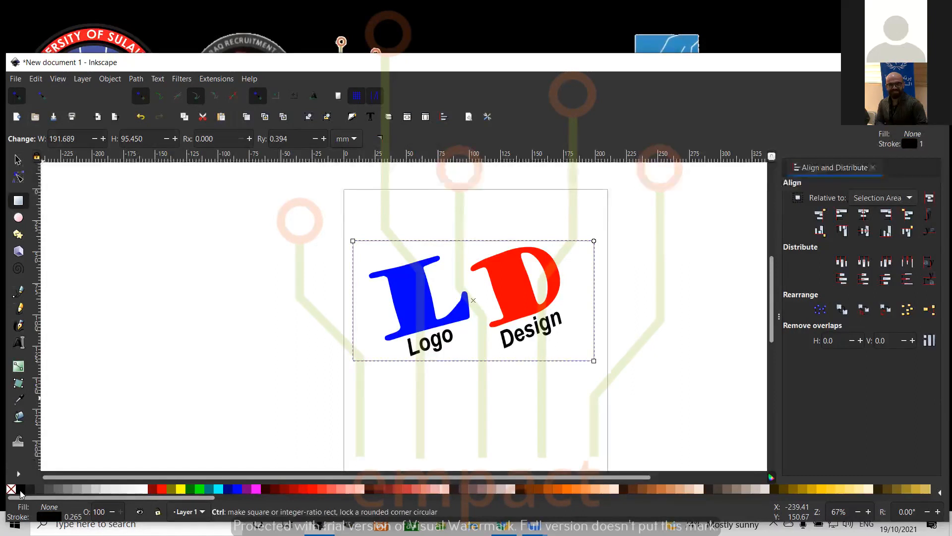
Try switching the rectangle's fill between black and none to compare fill with stroke.
{"action": "left_click", "coordinate": [21, 490]}
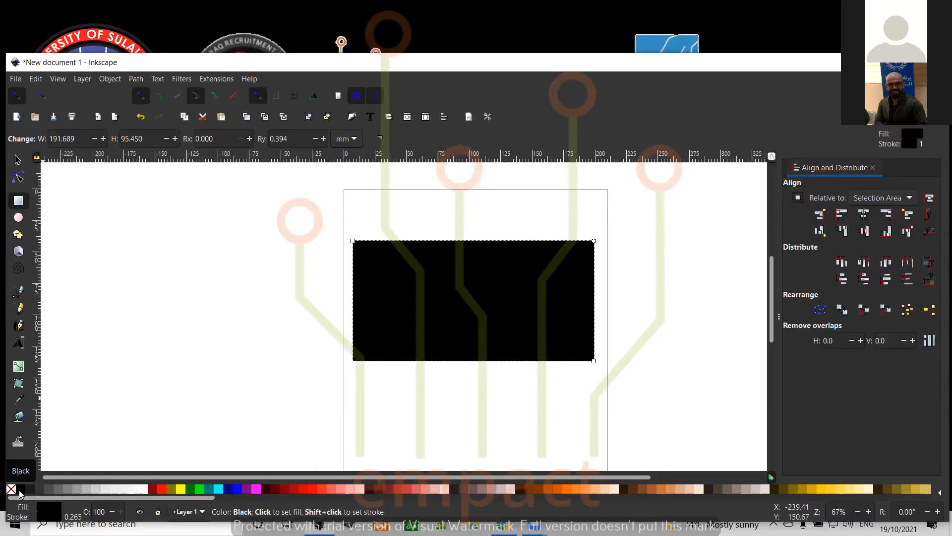
{"action": "left_click", "coordinate": [11, 491]}
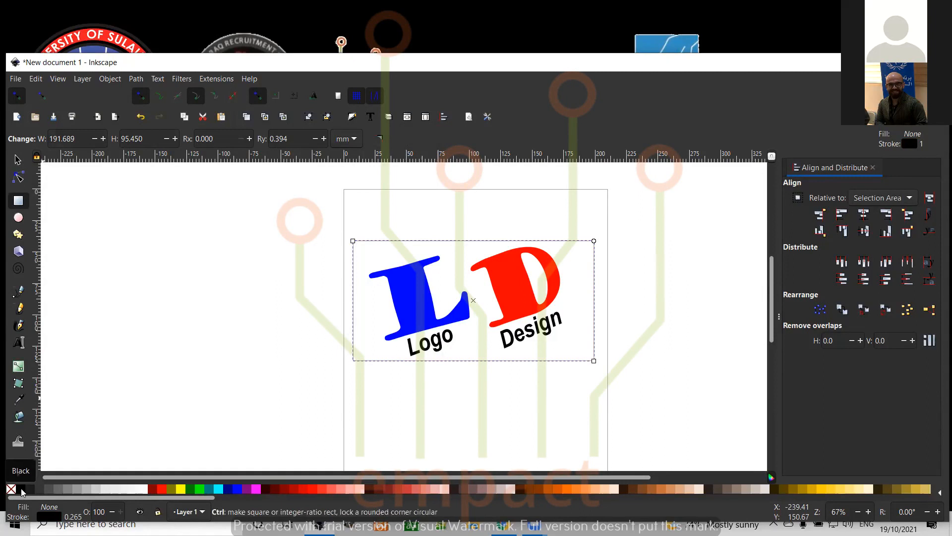
{"action": "left_click", "coordinate": [23, 490]}
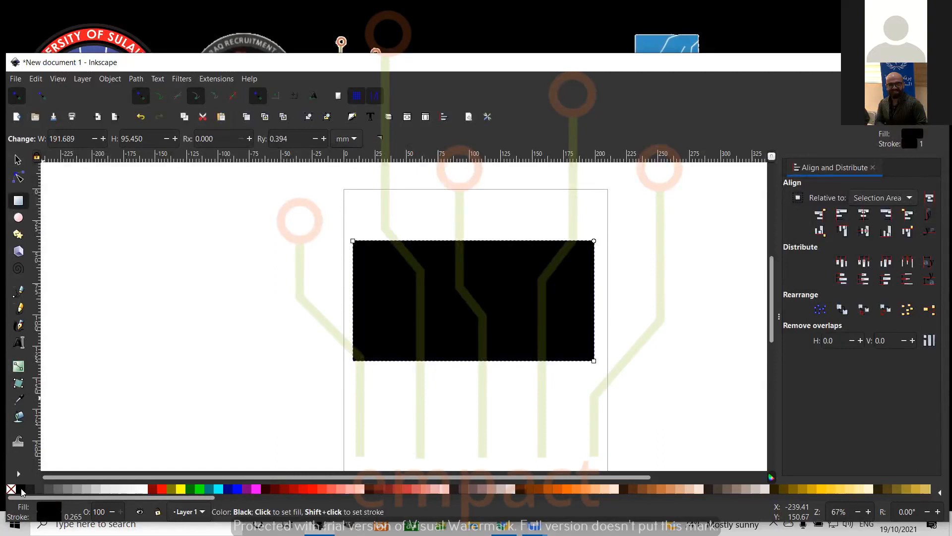
{"action": "left_click", "coordinate": [20, 490]}
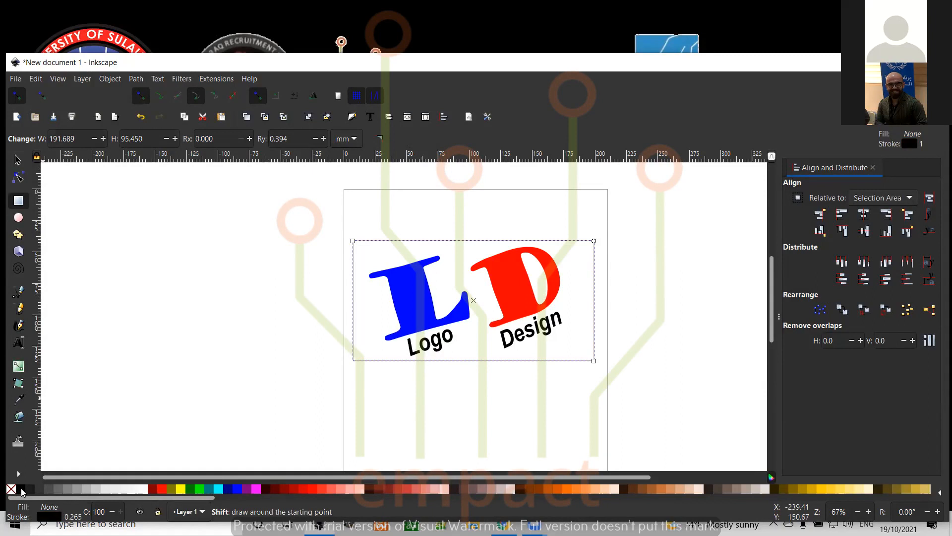
Undo all the fill and stroke changes and the drawing of the rectangle around the logo.
{"action": "key", "text": "ctrl+z"}
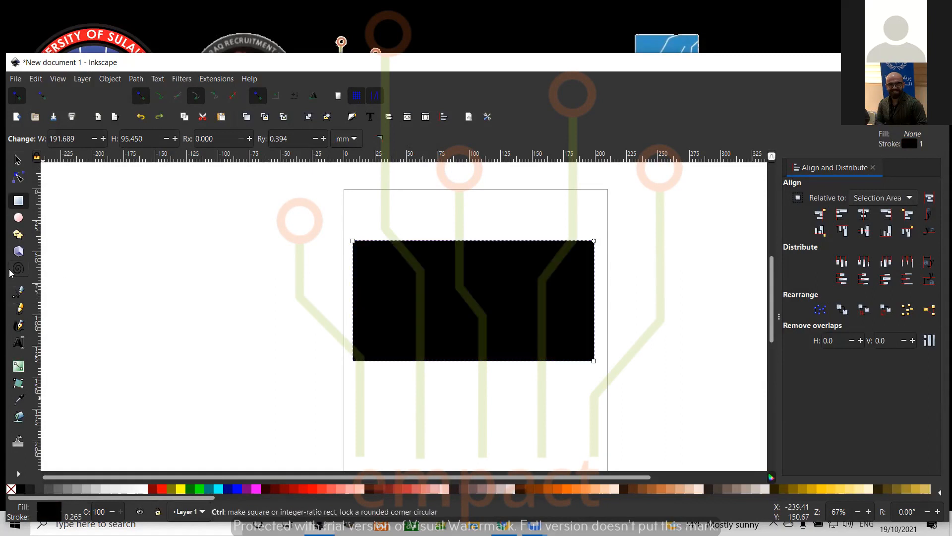
{"action": "key", "text": "ctrl+z"}
{"action": "key", "text": "ctrl+z"}
{"action": "key", "text": "ctrl+z"}
{"action": "key", "text": "ctrl+z"}
{"action": "key", "text": "ctrl+z"}
{"action": "key", "text": "ctrl+z"}
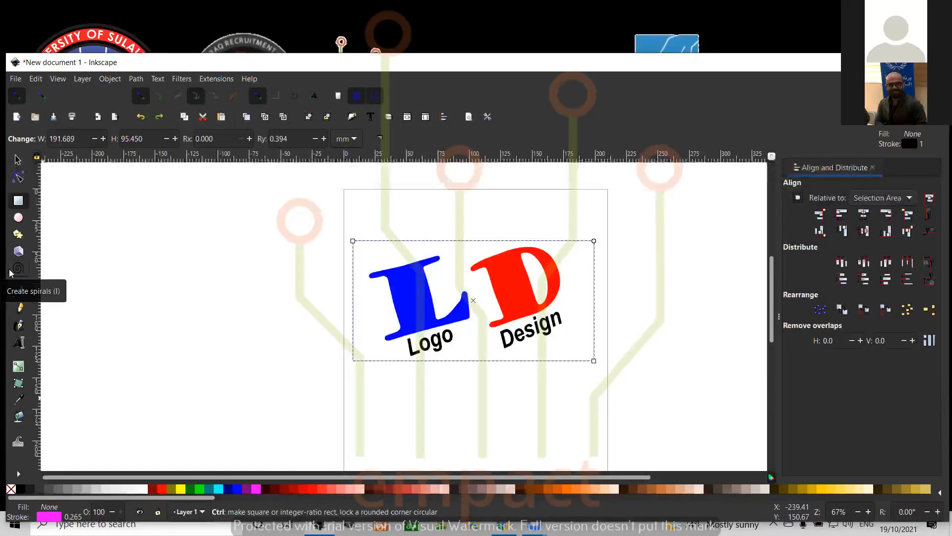
{"action": "key", "text": "ctrl+z"}
{"action": "key", "text": "ctrl+z"}
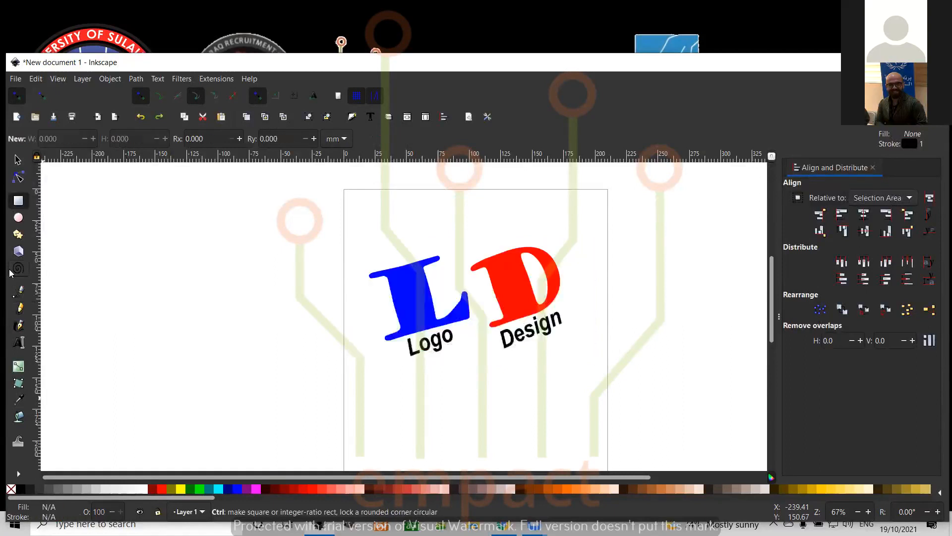
Try an ellipse with radii of about 101 by 56 mm around the logo and undo it.
{"action": "left_click", "coordinate": [18, 218]}
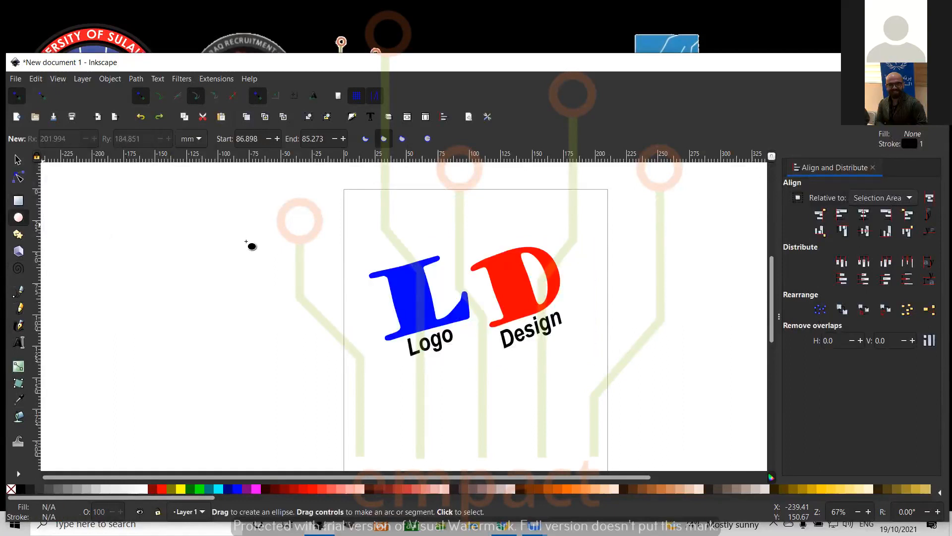
{"action": "left_click_drag", "start_coordinate": [353, 244], "coordinate": [609, 385]}
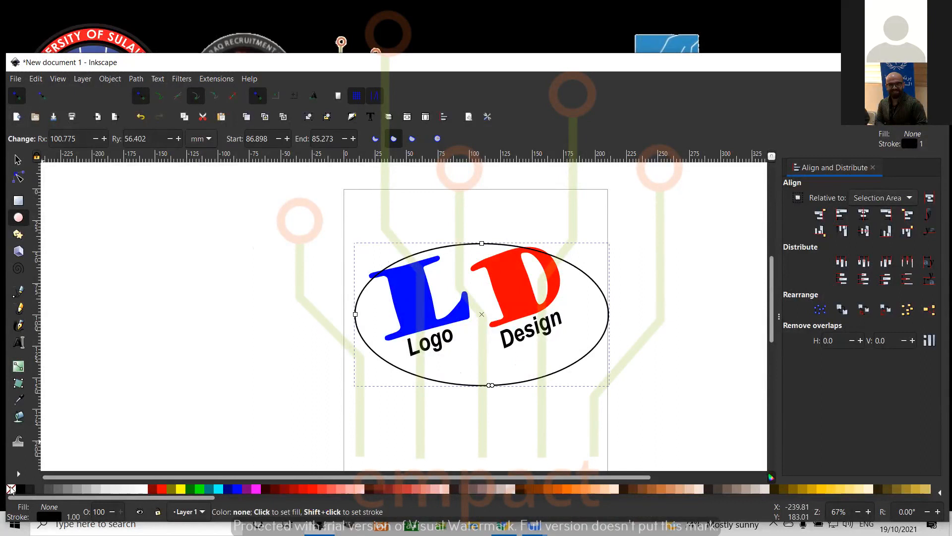
{"action": "left_click", "coordinate": [18, 161]}
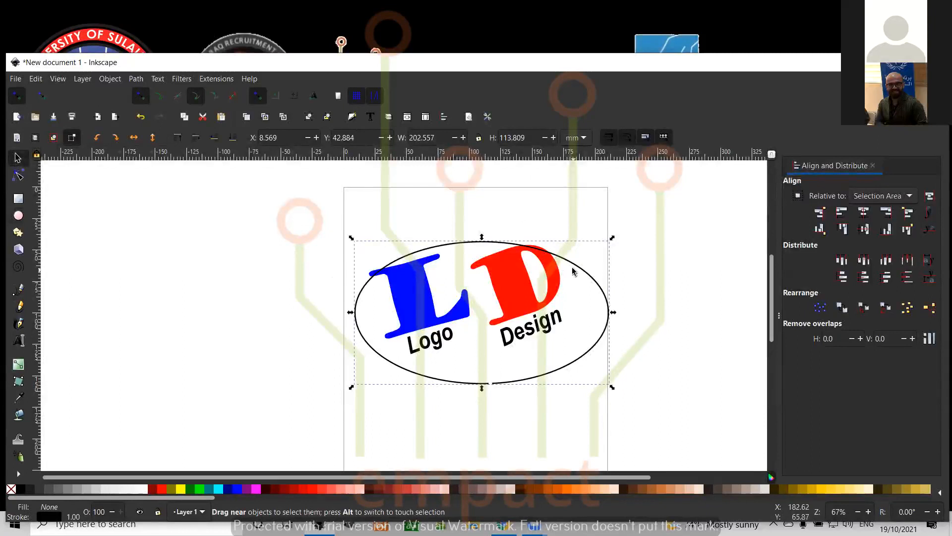
{"action": "left_click", "coordinate": [475, 246], "text": "shift"}
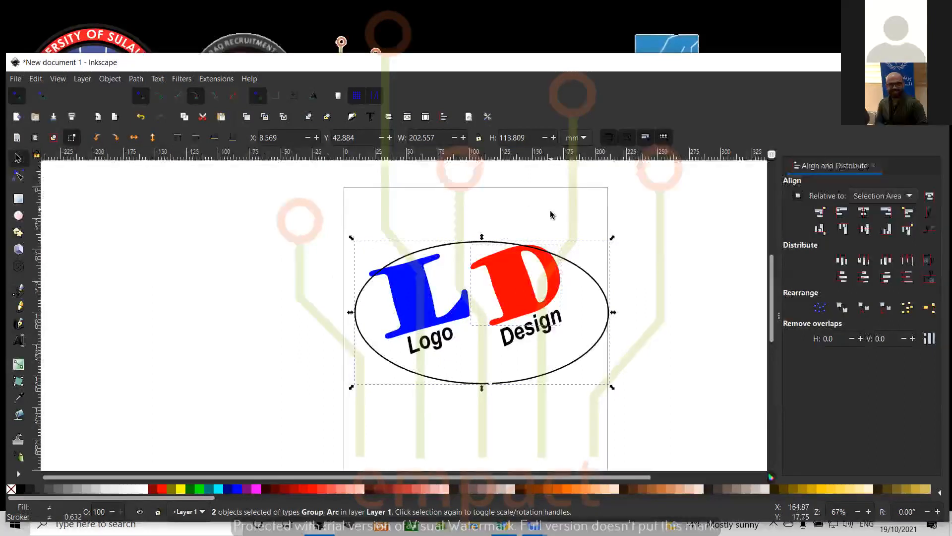
{"action": "left_click_drag", "start_coordinate": [481, 242], "coordinate": [478, 241]}
{"action": "key", "text": "ctrl+z"}
{"action": "key", "text": "ctrl+z"}
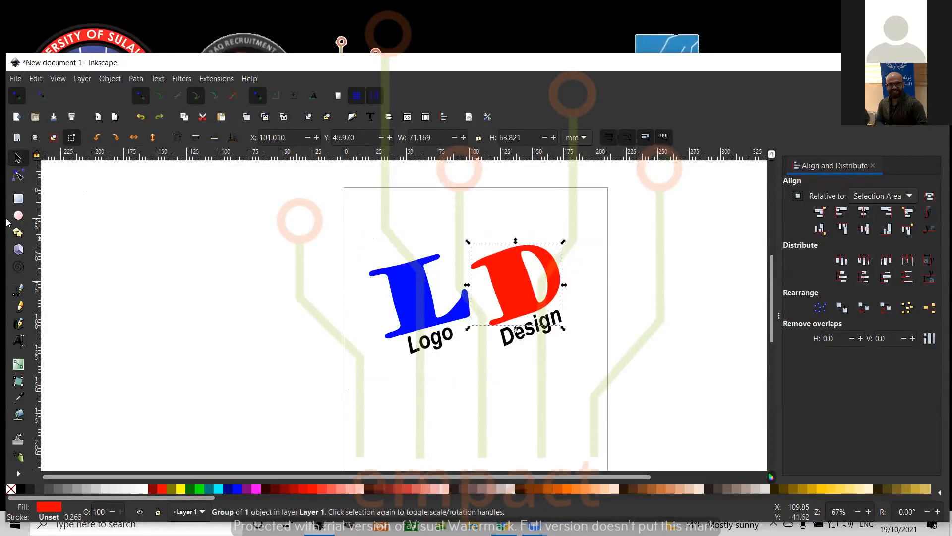
Draw an ellipse with radii of about 99 by 53 mm enclosing the letters and both words, with no fill.
{"action": "left_click", "coordinate": [18, 218]}
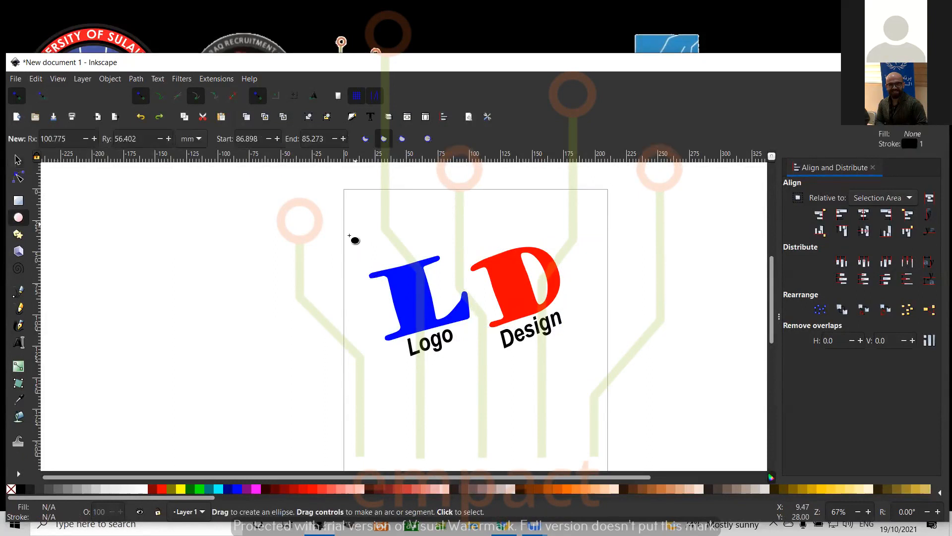
{"action": "mouse_move", "coordinate": [348, 236]}
{"action": "left_mouse_down"}
{"action": "mouse_move", "coordinate": [546, 320]}
{"action": "mouse_move", "coordinate": [597, 329]}
{"action": "mouse_move", "coordinate": [611, 356]}
{"action": "mouse_move", "coordinate": [604, 374]}
{"action": "left_mouse_up"}
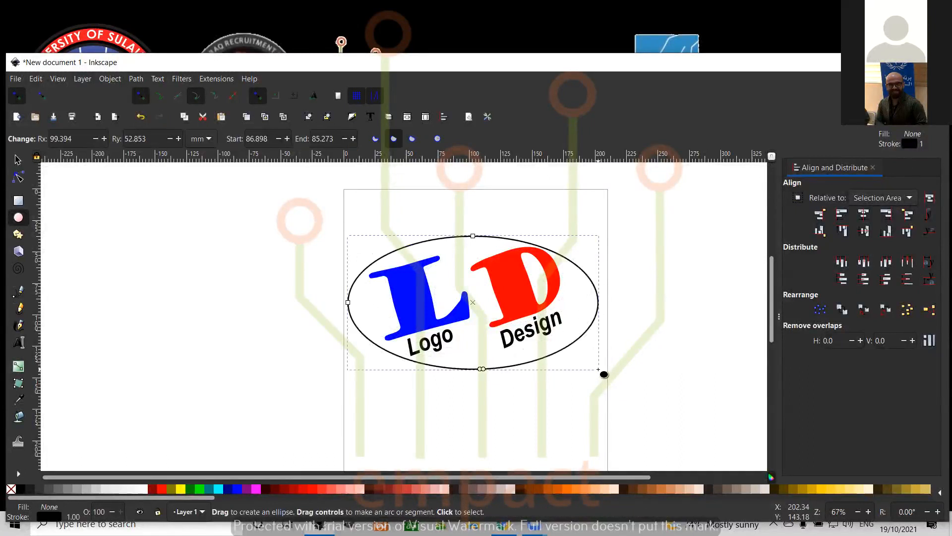
{"action": "left_click", "coordinate": [162, 491]}
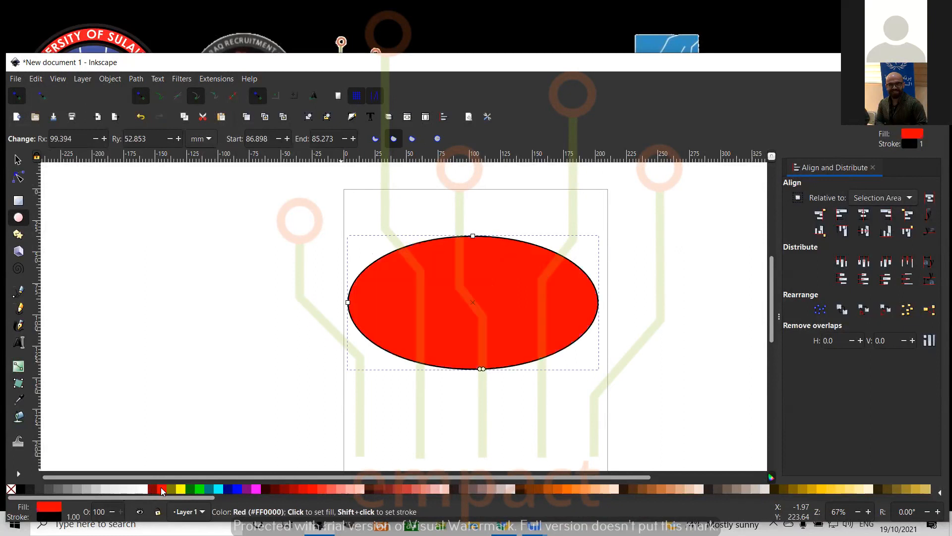
{"action": "left_click", "coordinate": [10, 490]}
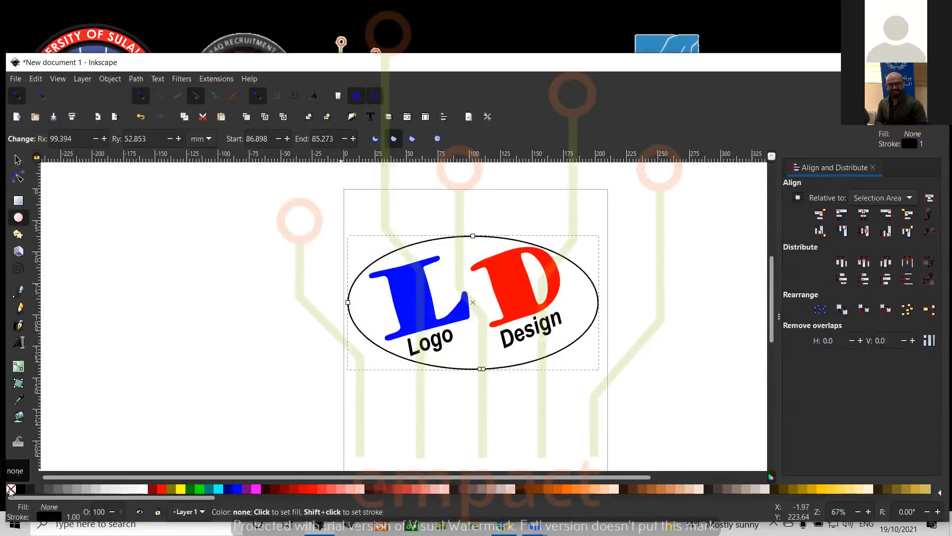
Try red and fuchsia outlines on the ellipse and set its stroke to dark red #782121.
{"action": "left_click", "coordinate": [162, 490], "text": "shift"}
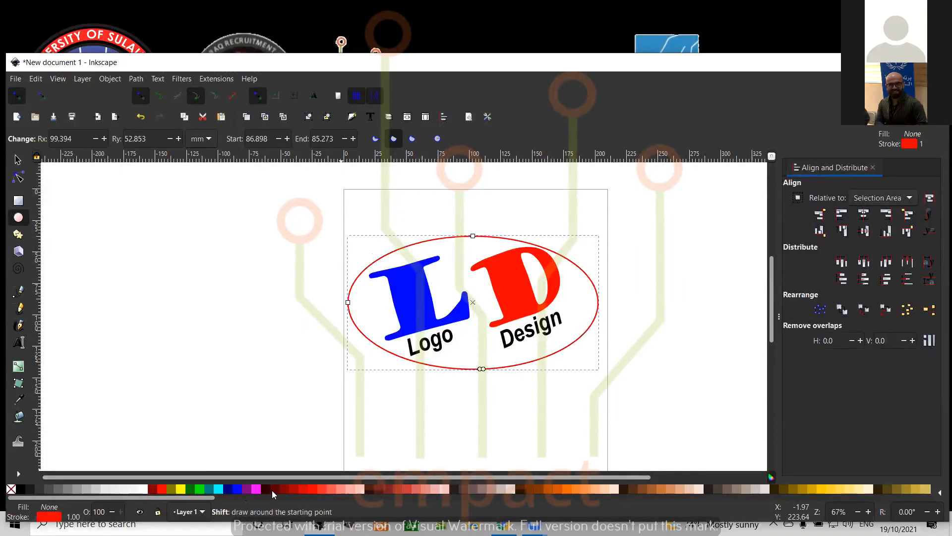
{"action": "left_click", "coordinate": [256, 490], "text": "shift"}
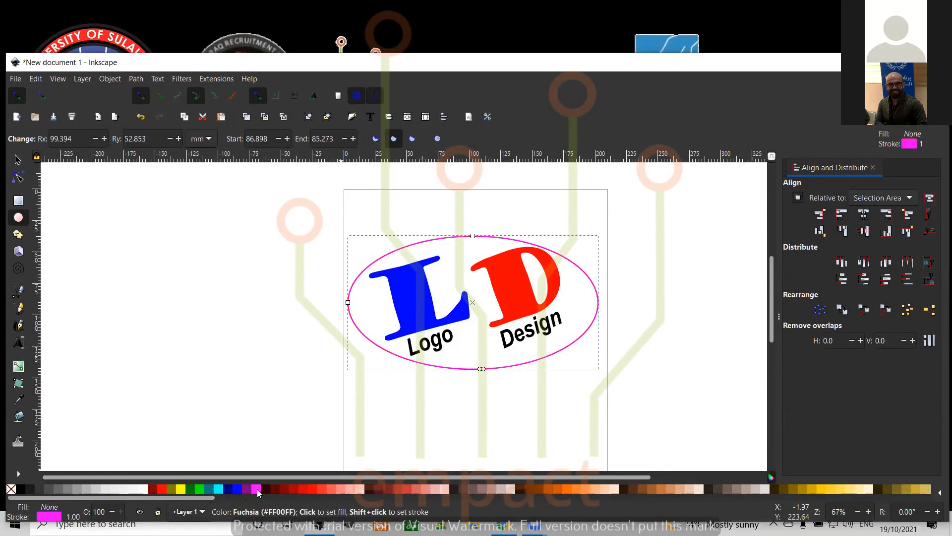
{"action": "left_click", "coordinate": [388, 490], "text": "shift"}
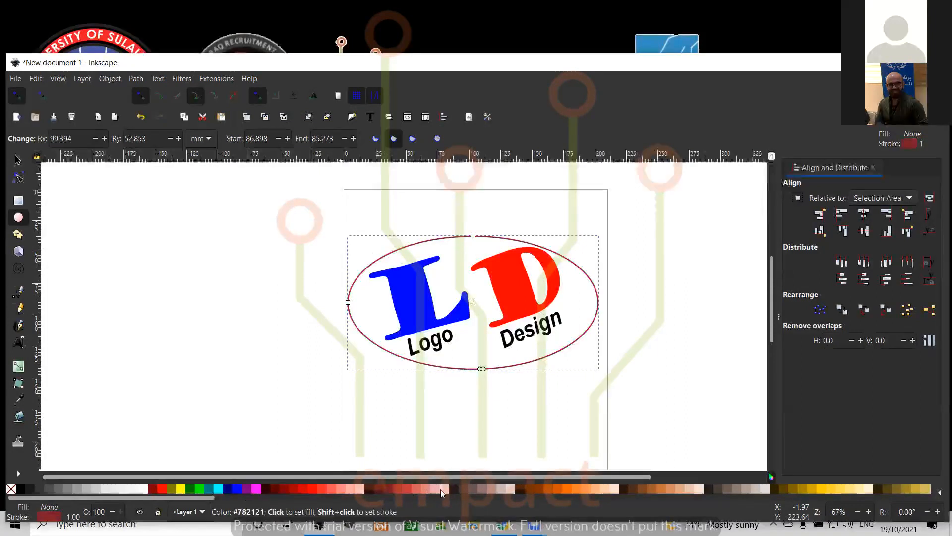
Try an orange #FF7F2A outline on the ellipse and set its stroke to a dark green from further along the palette.
{"action": "left_click", "coordinate": [573, 488], "text": "shift"}
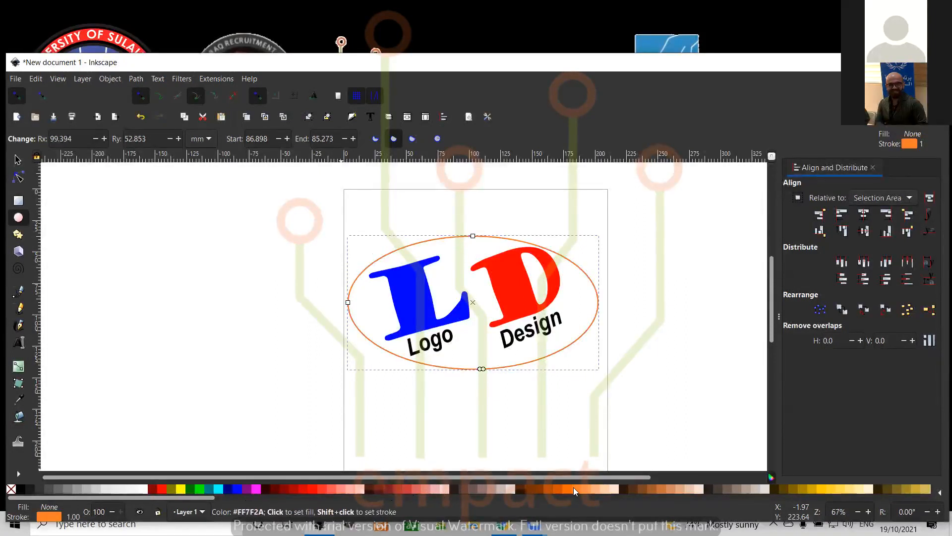
{"action": "left_click", "coordinate": [939, 493]}
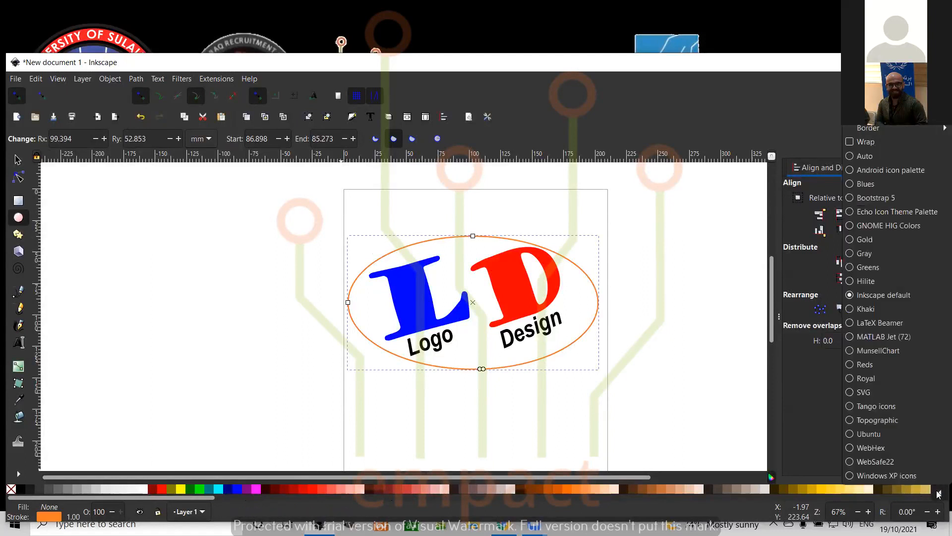
{"action": "left_click", "coordinate": [939, 493]}
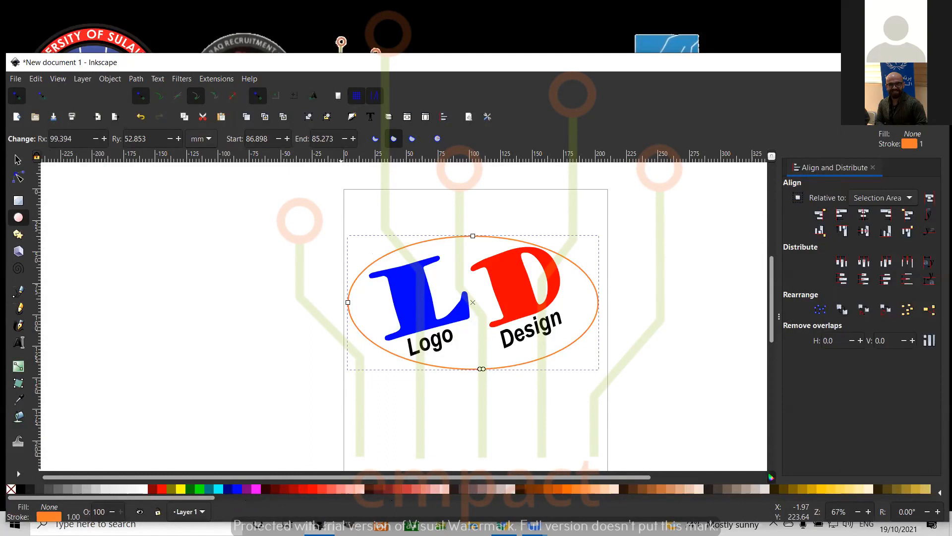
{"action": "left_click_drag", "start_coordinate": [108, 498], "coordinate": [397, 506]}
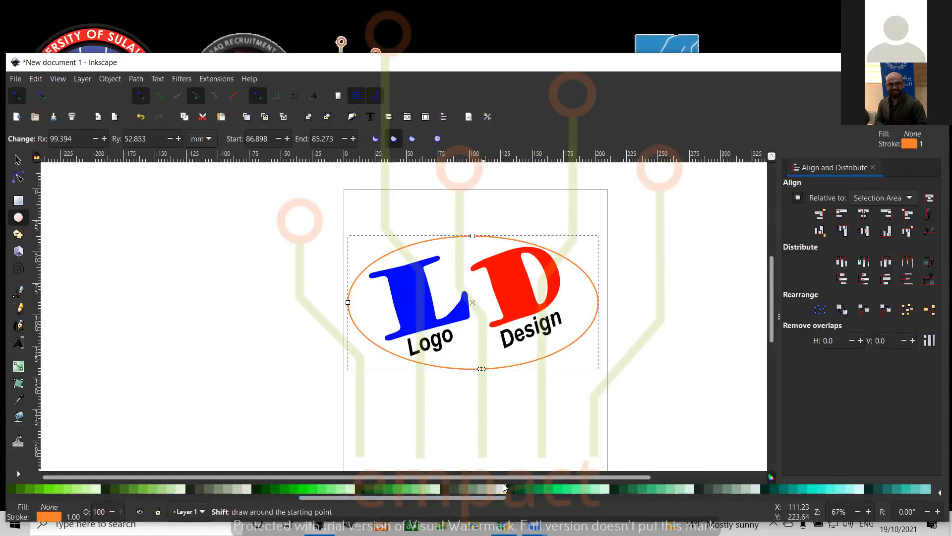
{"action": "left_click", "coordinate": [521, 488], "text": "shift"}
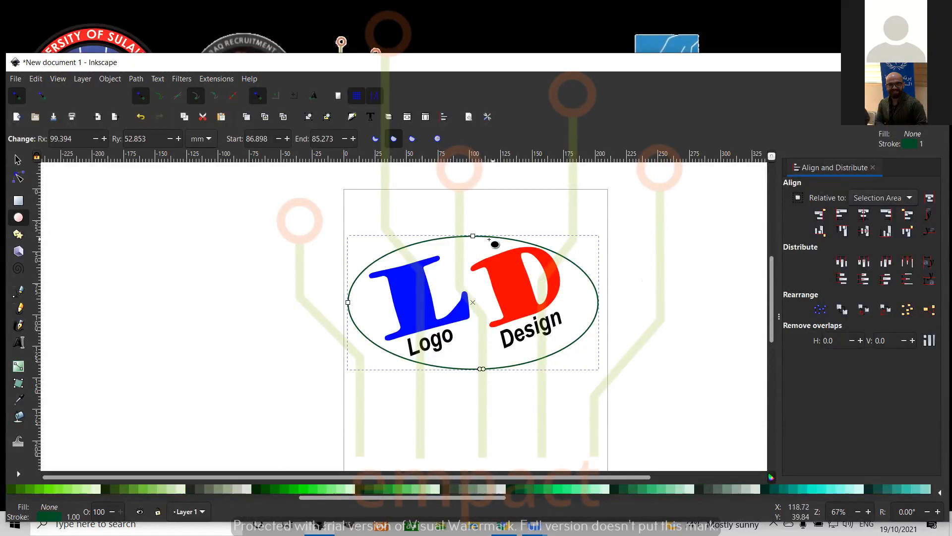
Tilt the ellipse slightly counterclockwise to follow the lettering and move it to about X 0.1, Y 35.4 mm.
{"action": "left_click", "coordinate": [18, 159]}
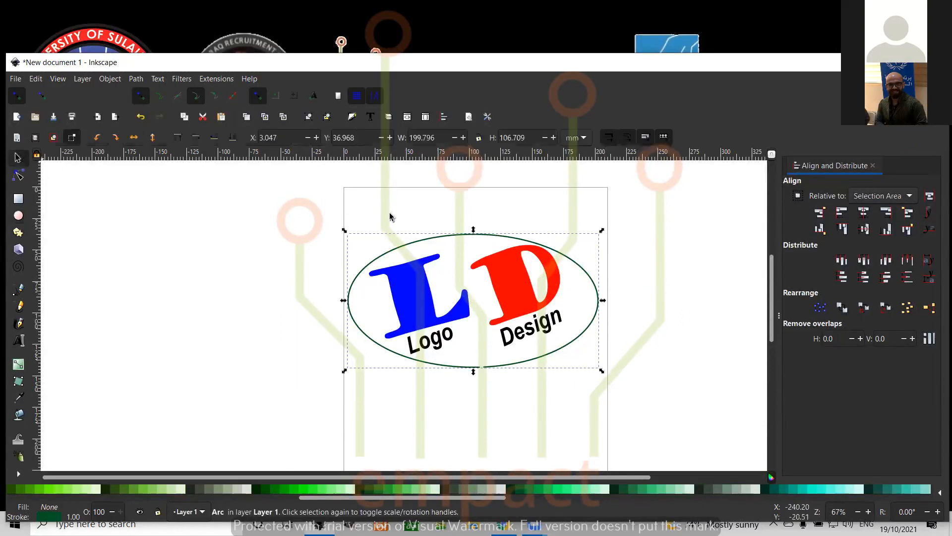
{"action": "left_click", "coordinate": [589, 235]}
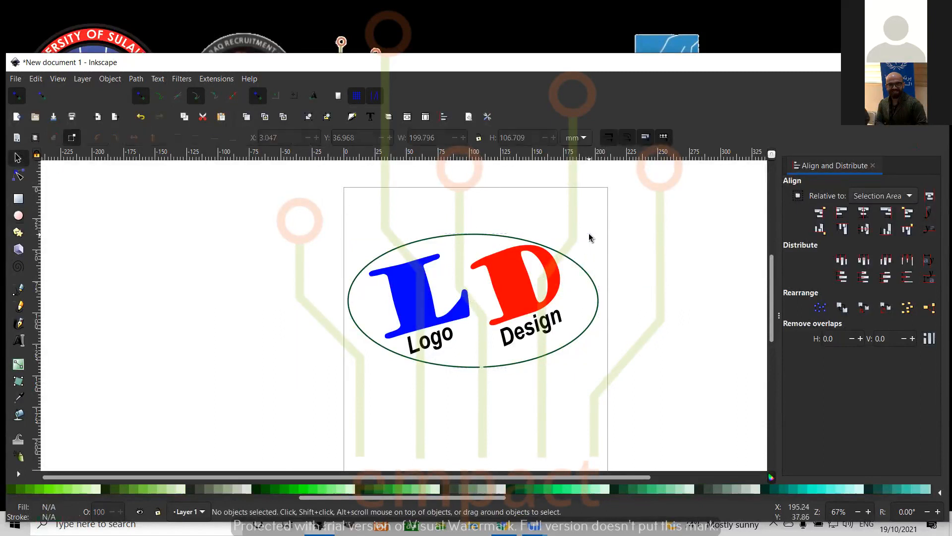
{"action": "left_click", "coordinate": [568, 261]}
{"action": "left_click", "coordinate": [568, 262]}
{"action": "left_click_drag", "start_coordinate": [602, 232], "coordinate": [592, 227]}
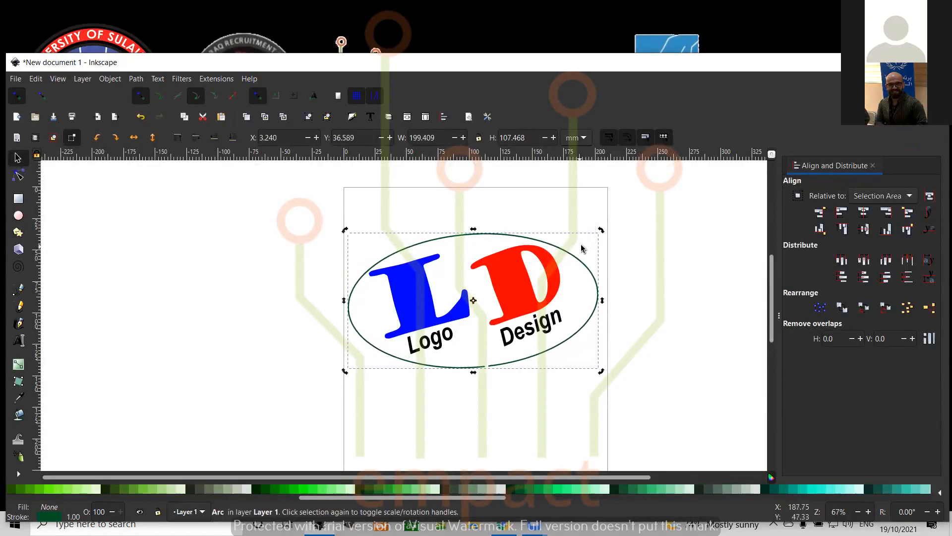
{"action": "left_click_drag", "start_coordinate": [579, 263], "coordinate": [569, 257]}
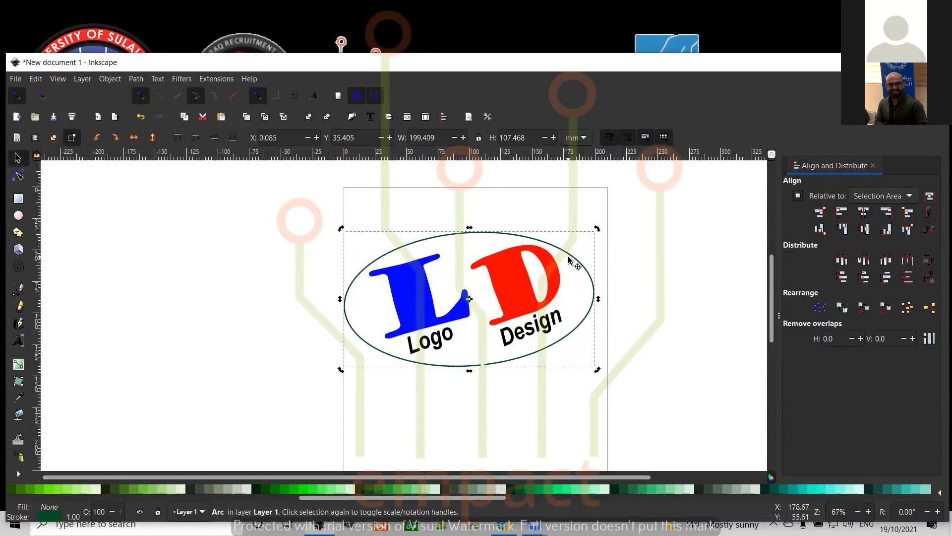
Select every object in the logo and try to merge them with Union, then clear the selection.
{"action": "key", "text": "ctrl"}
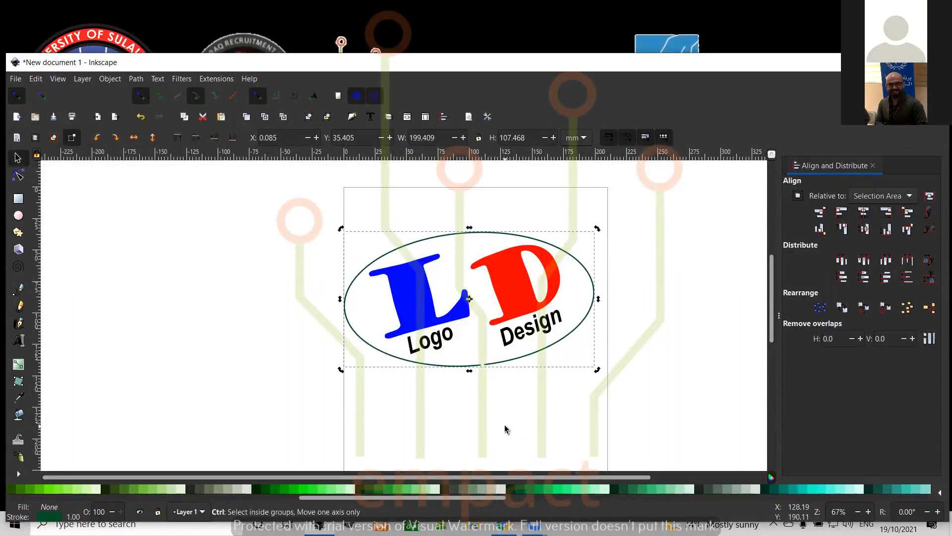
{"action": "key", "text": "ctrl+a"}
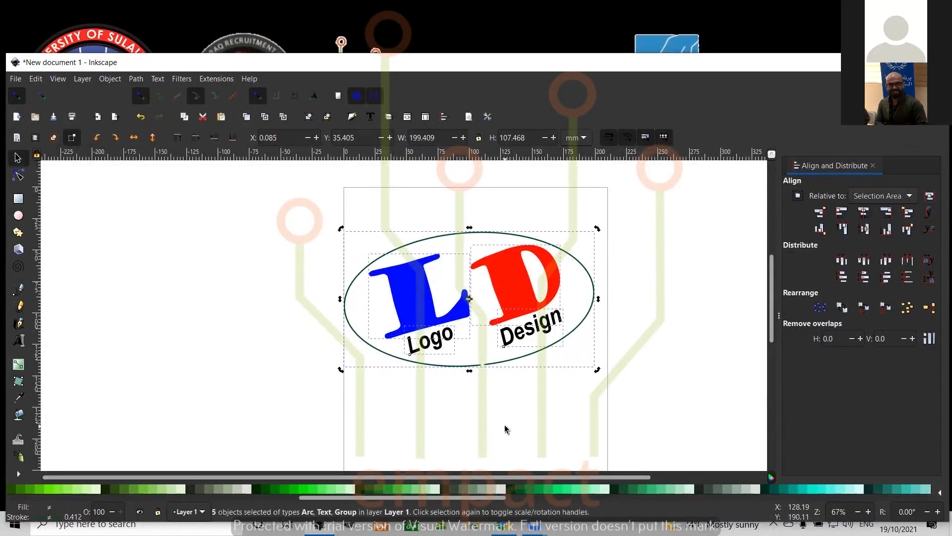
{"action": "left_click", "coordinate": [137, 80]}
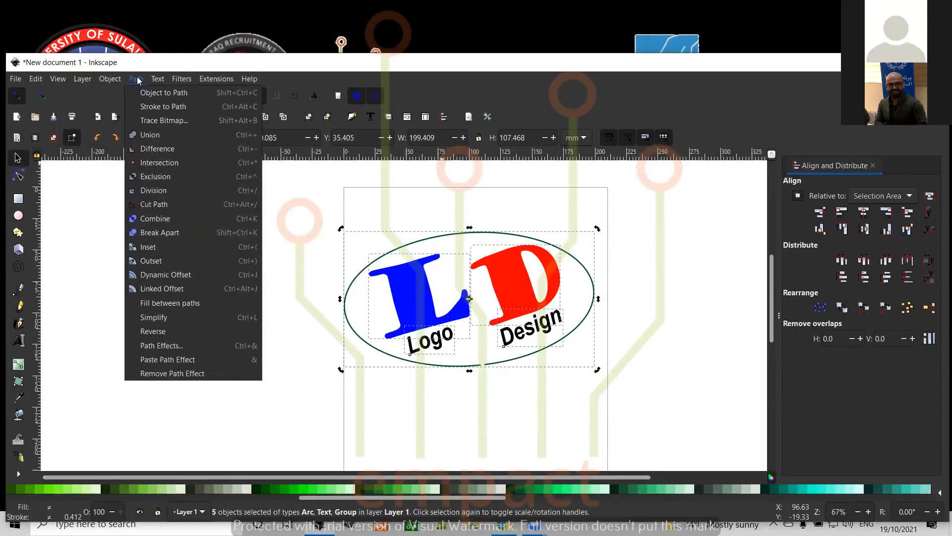
{"action": "left_click", "coordinate": [153, 137]}
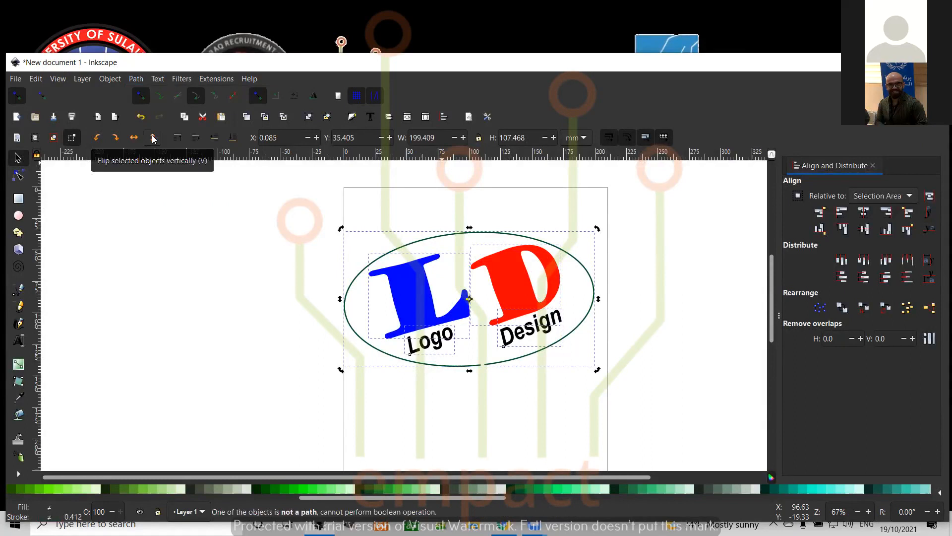
{"action": "left_click", "coordinate": [550, 431]}
{"action": "left_click", "coordinate": [551, 315]}
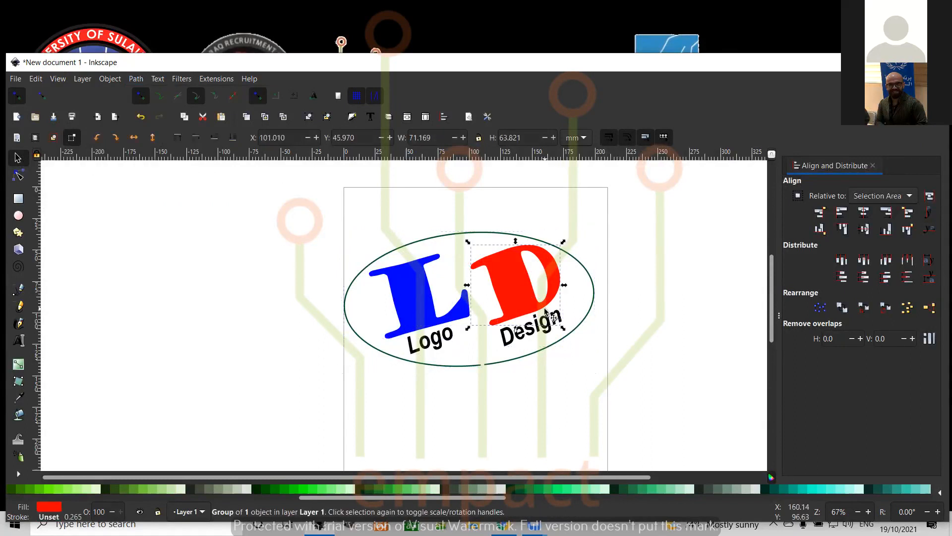
{"action": "left_click", "coordinate": [591, 248]}
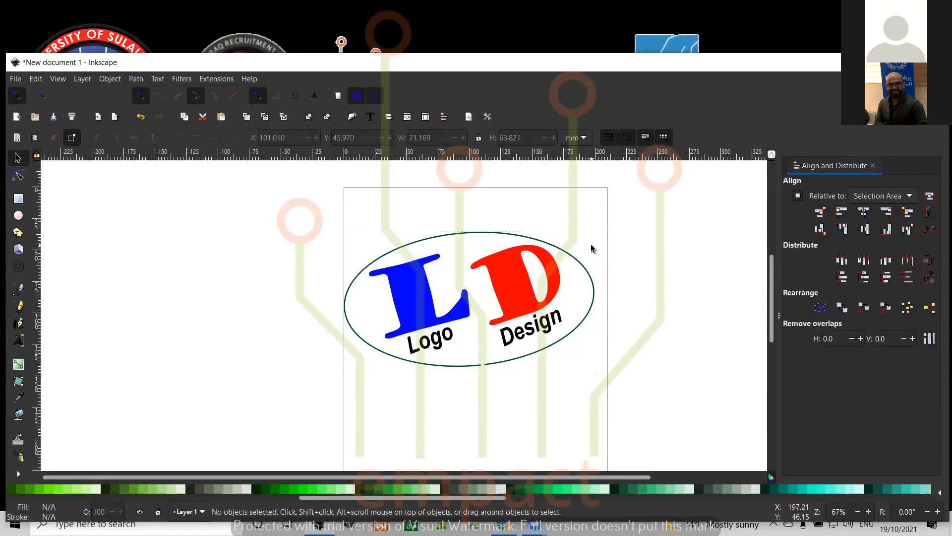
Reselect the ellipse, letters and words together and try the Union operation on them again.
{"action": "left_click", "coordinate": [417, 271]}
{"action": "key", "text": "ctrl+a"}
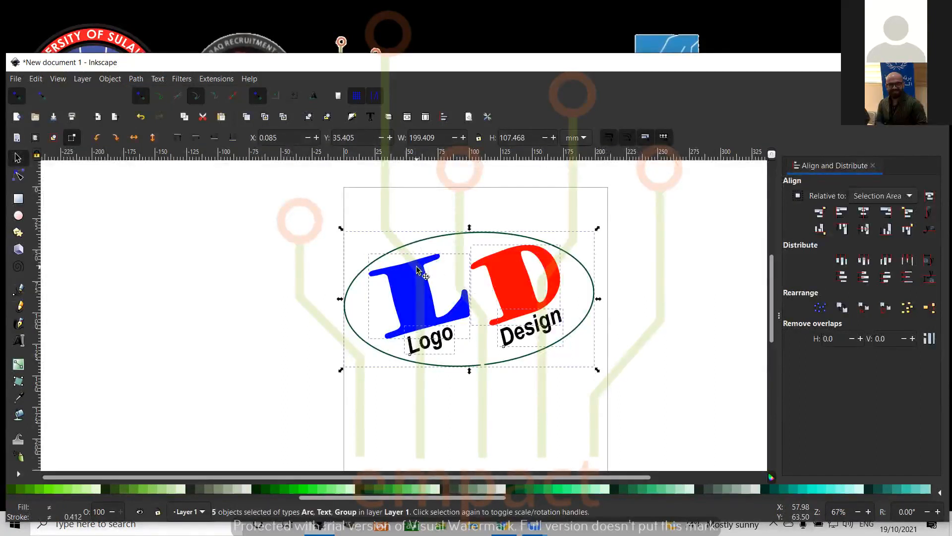
{"action": "left_click", "coordinate": [568, 196]}
{"action": "left_click_drag", "start_coordinate": [583, 216], "coordinate": [385, 391]}
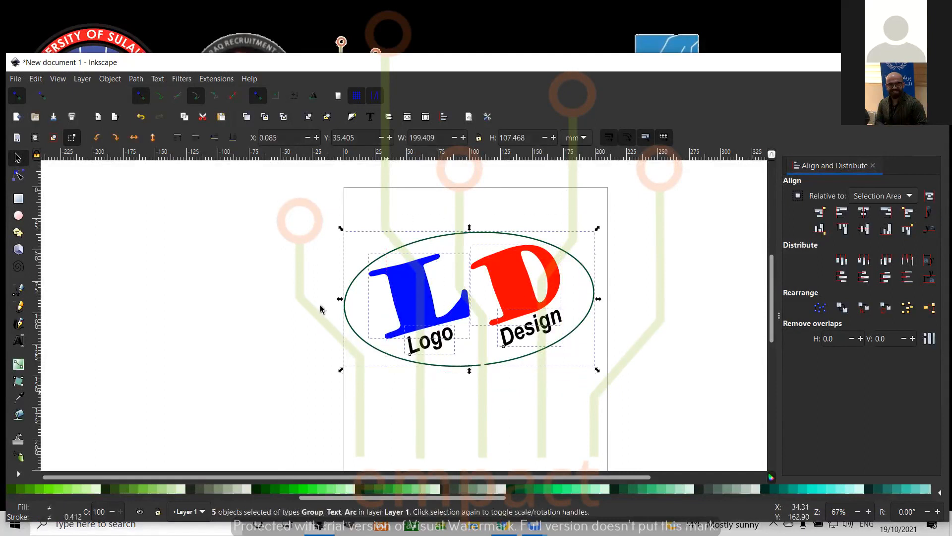
{"action": "left_click", "coordinate": [135, 79]}
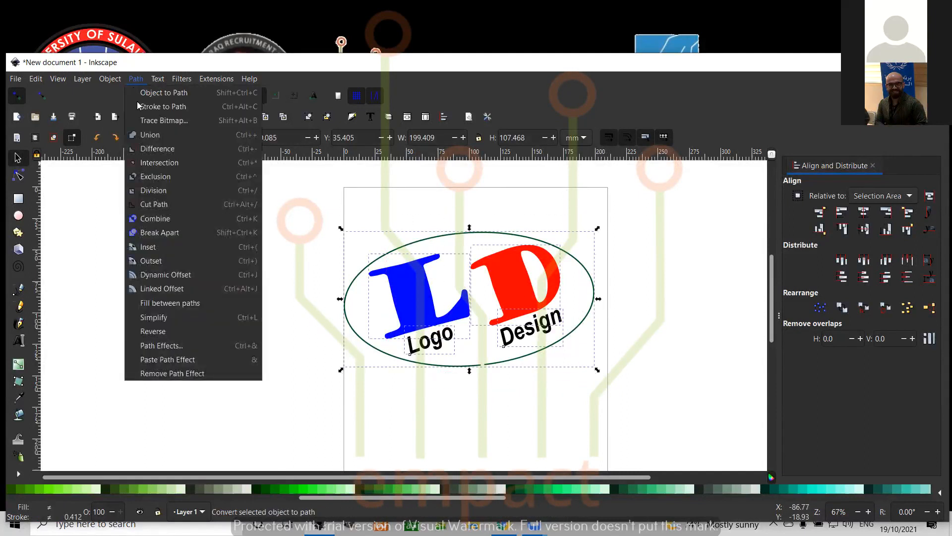
{"action": "left_click", "coordinate": [147, 134]}
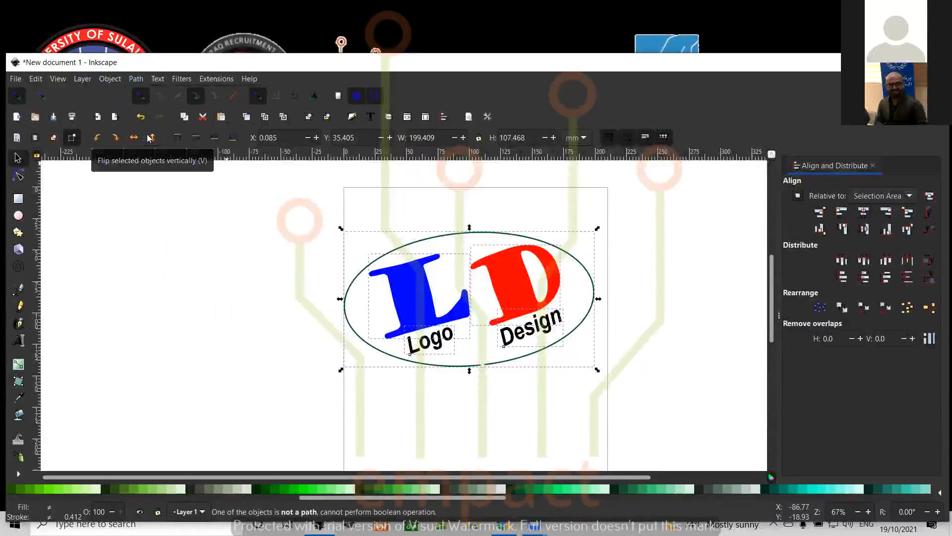
{"action": "left_click", "coordinate": [137, 79]}
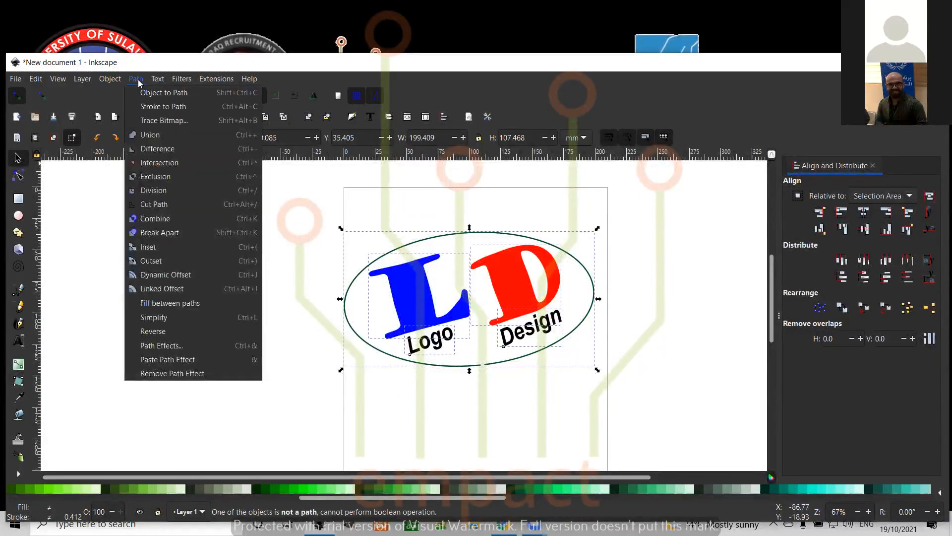
{"action": "left_click", "coordinate": [148, 135]}
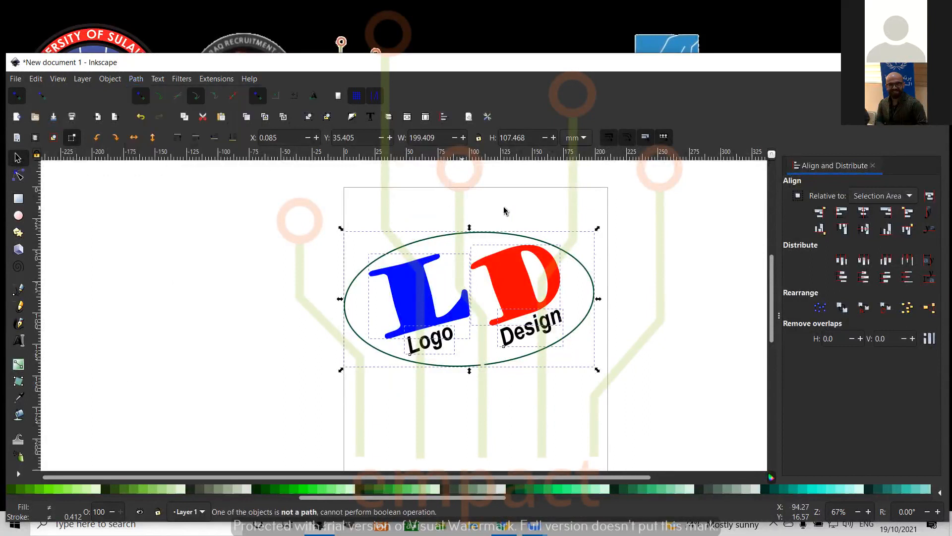
{"action": "left_click", "coordinate": [524, 213]}
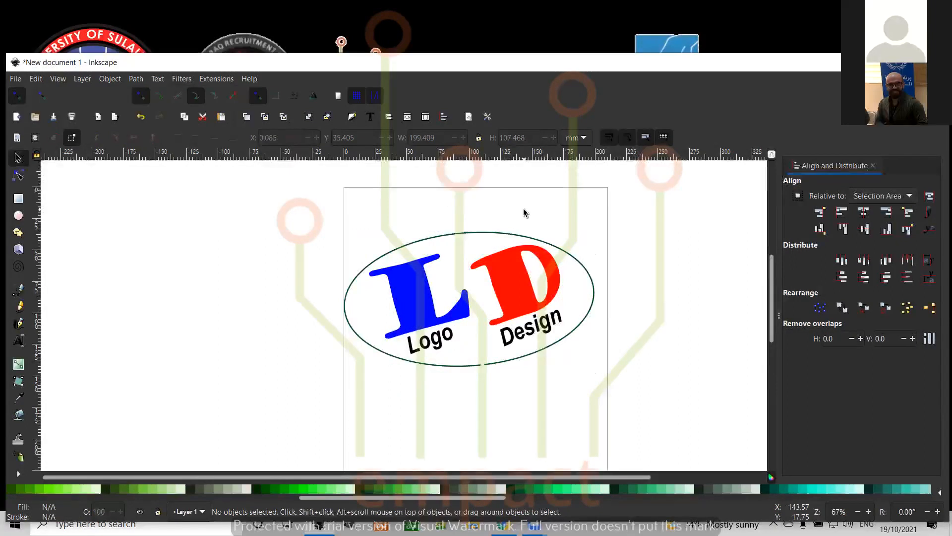
{"action": "left_click", "coordinate": [482, 365]}
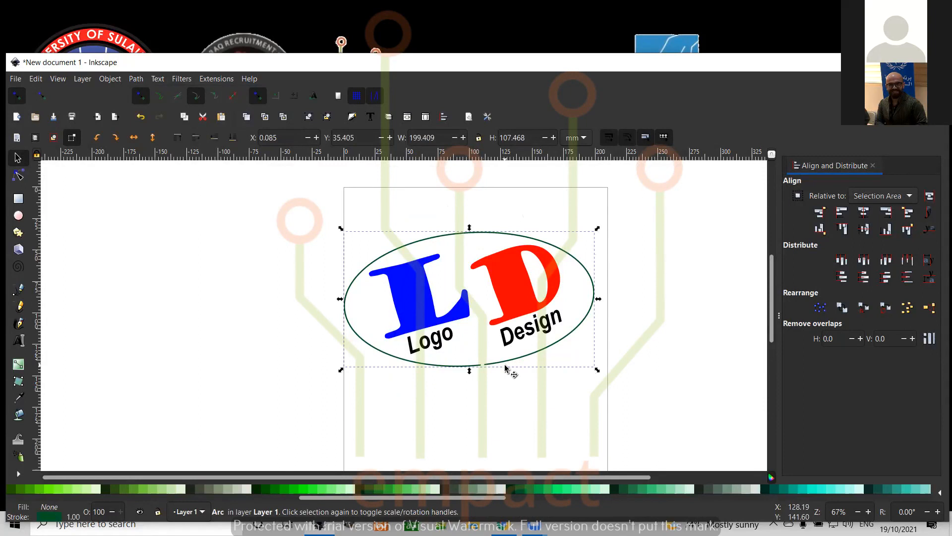
{"action": "key", "text": "ctrl+a"}
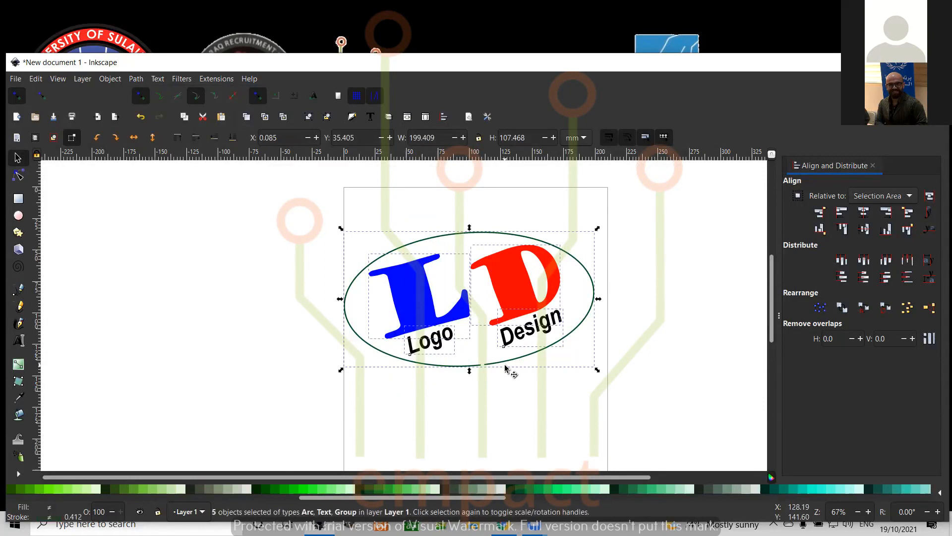
{"action": "left_click", "coordinate": [498, 417]}
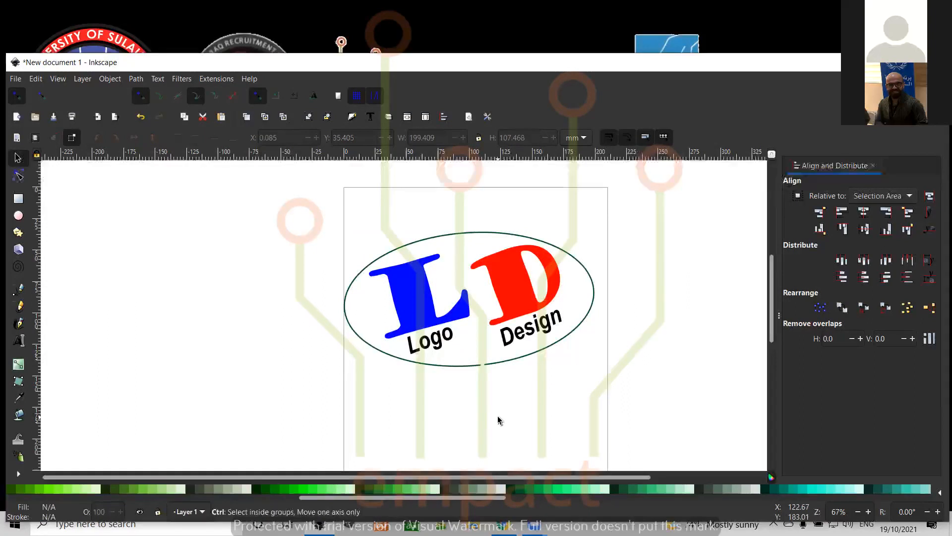
Add the ellipse, both words and both letters to the selection one by one and try to unite them.
{"action": "left_click", "coordinate": [485, 366]}
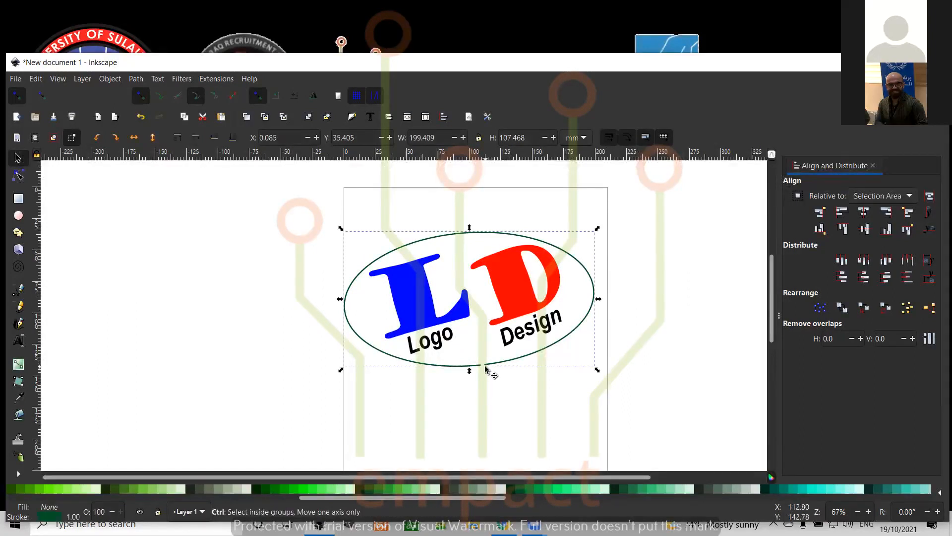
{"action": "left_click", "coordinate": [439, 343], "text": "shift"}
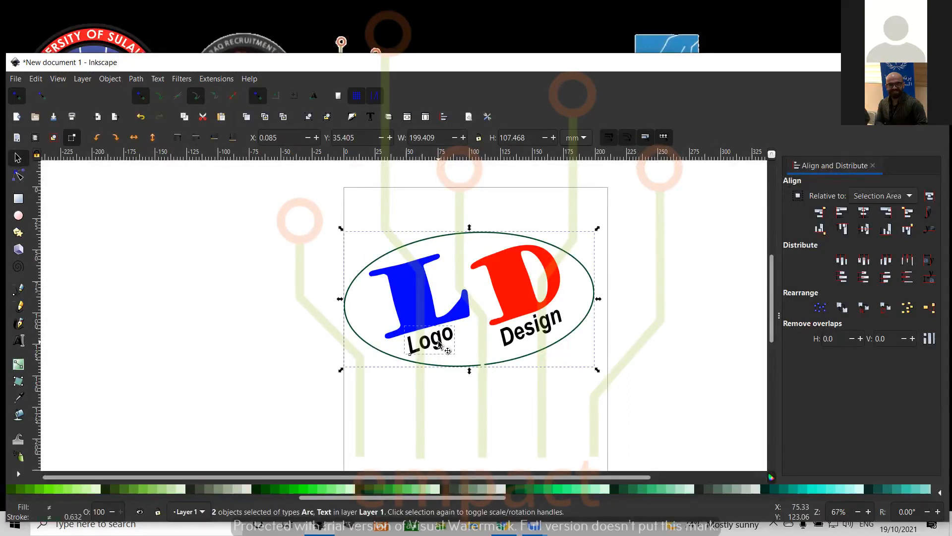
{"action": "left_click", "coordinate": [430, 321], "text": "shift"}
{"action": "left_click", "coordinate": [516, 292], "text": "shift"}
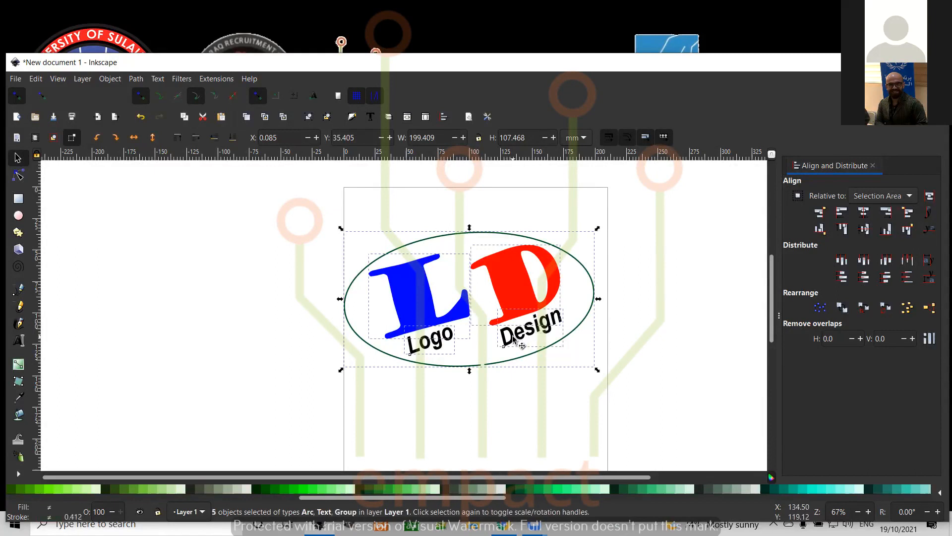
{"action": "left_click", "coordinate": [140, 79]}
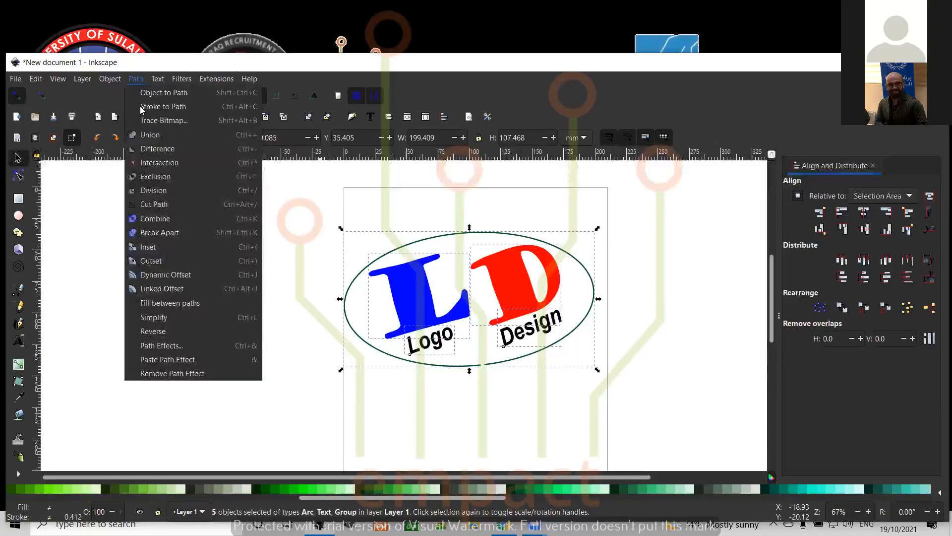
{"action": "left_click", "coordinate": [144, 133]}
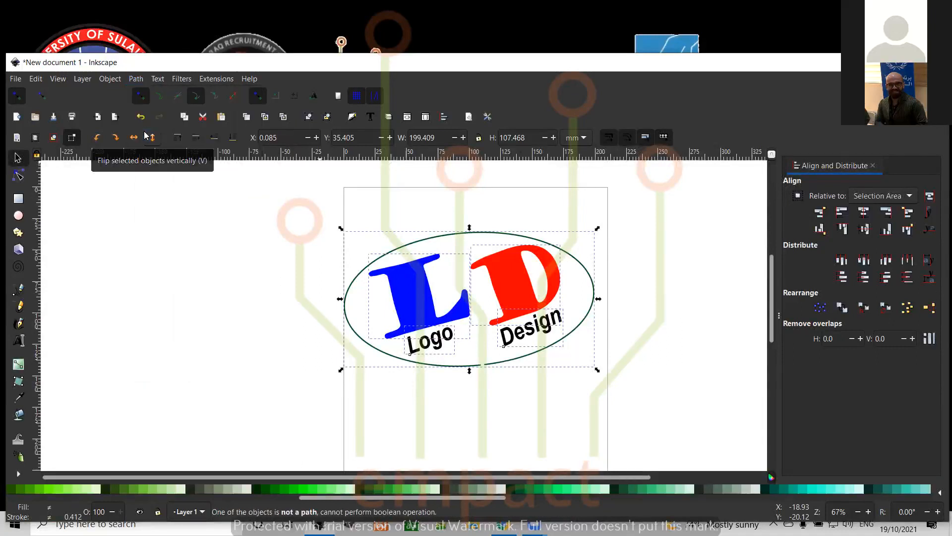
{"action": "left_click", "coordinate": [136, 80]}
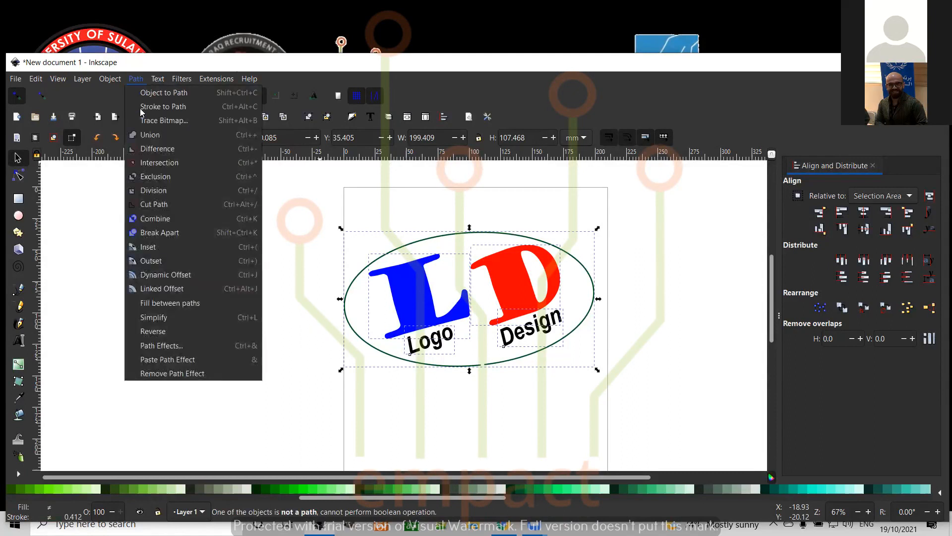
{"action": "left_click", "coordinate": [148, 134]}
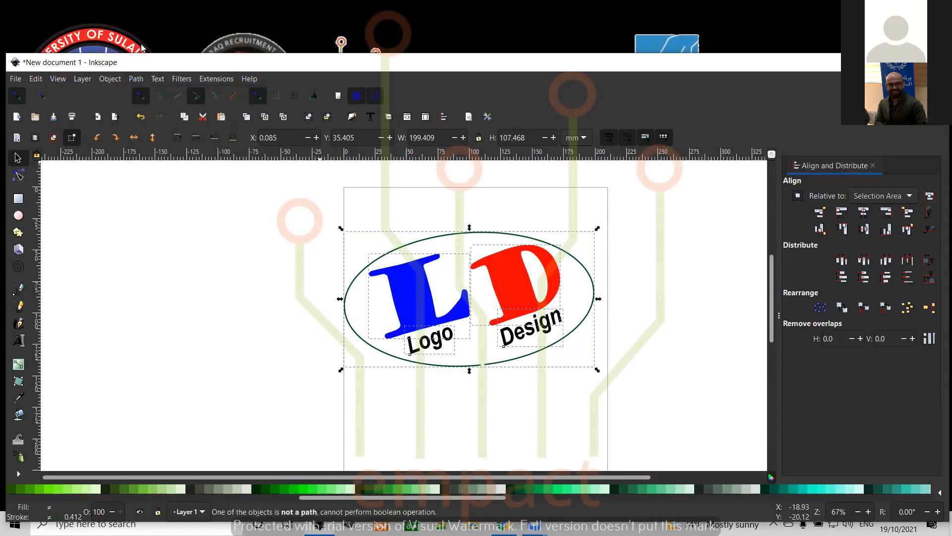
Convert the selected ellipse, letters and words to paths and try Union on the result.
{"action": "left_click", "coordinate": [136, 79]}
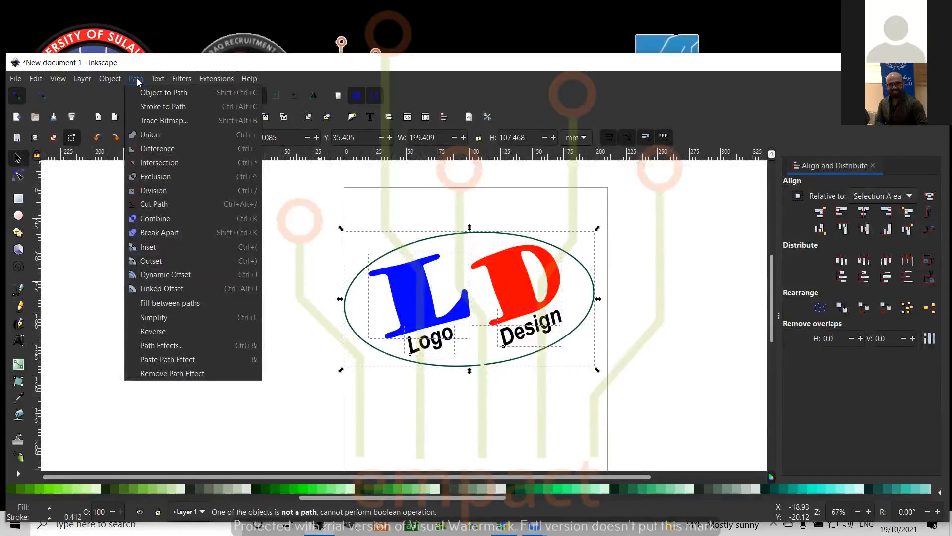
{"action": "left_click", "coordinate": [148, 92]}
{"action": "left_click", "coordinate": [136, 78]}
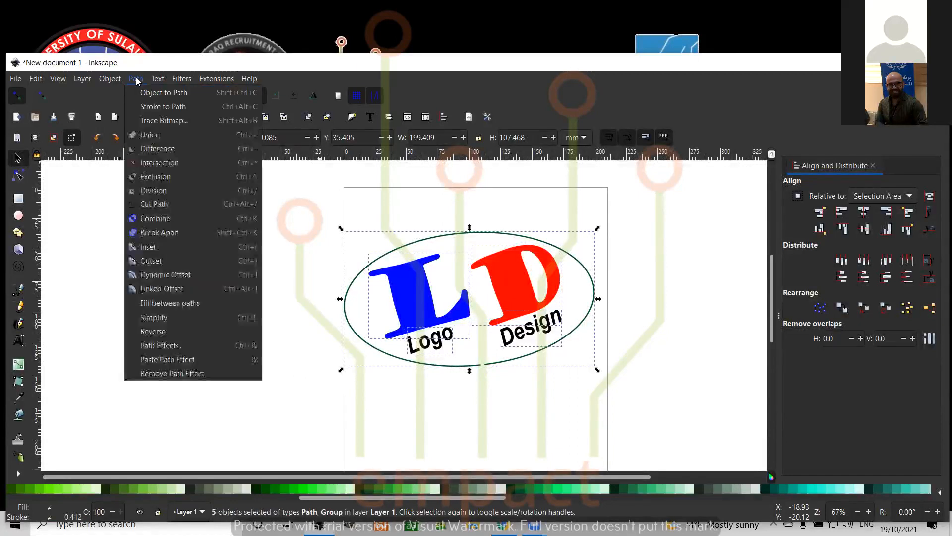
{"action": "left_click", "coordinate": [140, 135]}
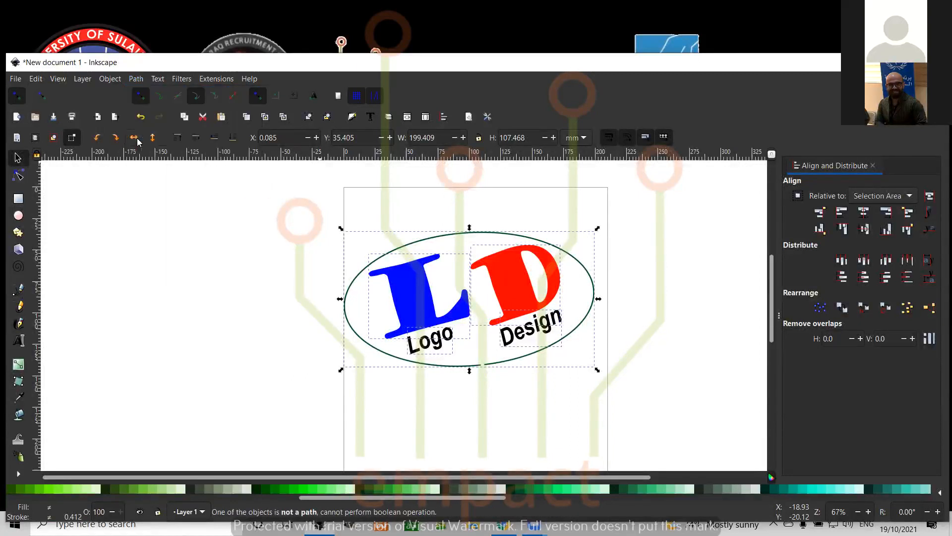
Apply Object to Path to the word Logo and, separately, to the word Design.
{"action": "left_click", "coordinate": [252, 261]}
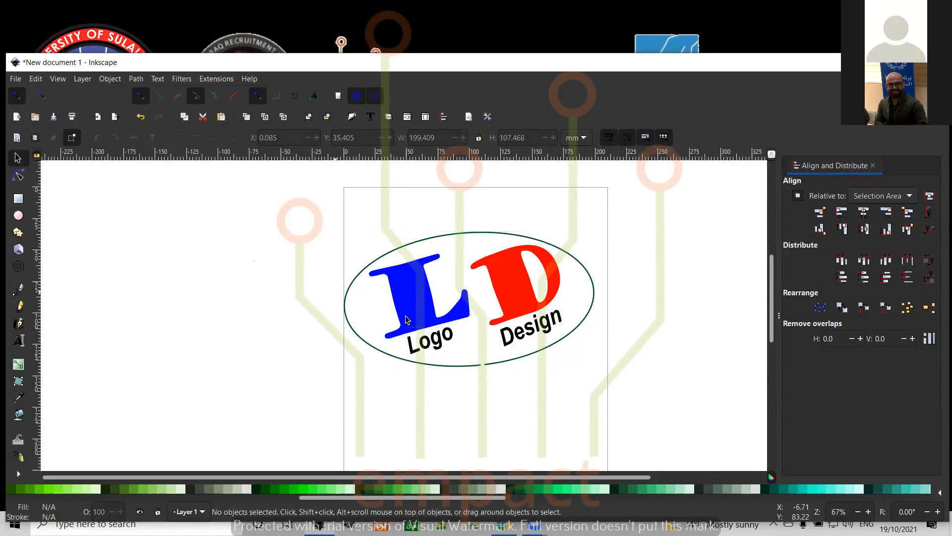
{"action": "left_click", "coordinate": [433, 341]}
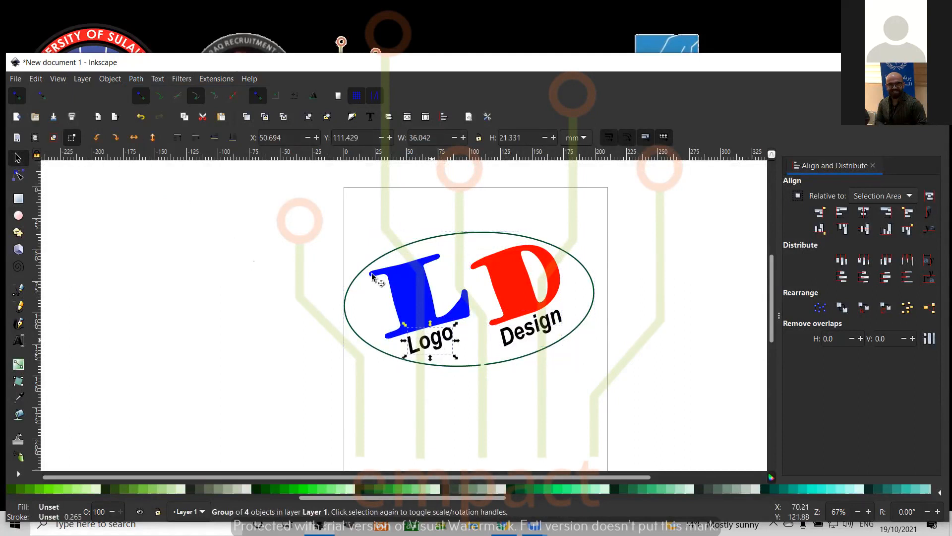
{"action": "left_click", "coordinate": [136, 79]}
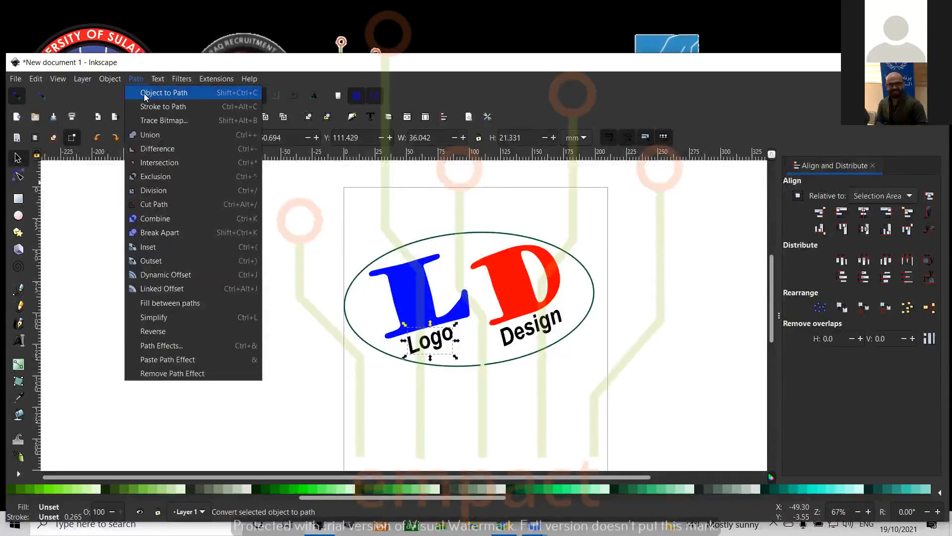
{"action": "left_click", "coordinate": [145, 93]}
{"action": "left_click", "coordinate": [521, 339]}
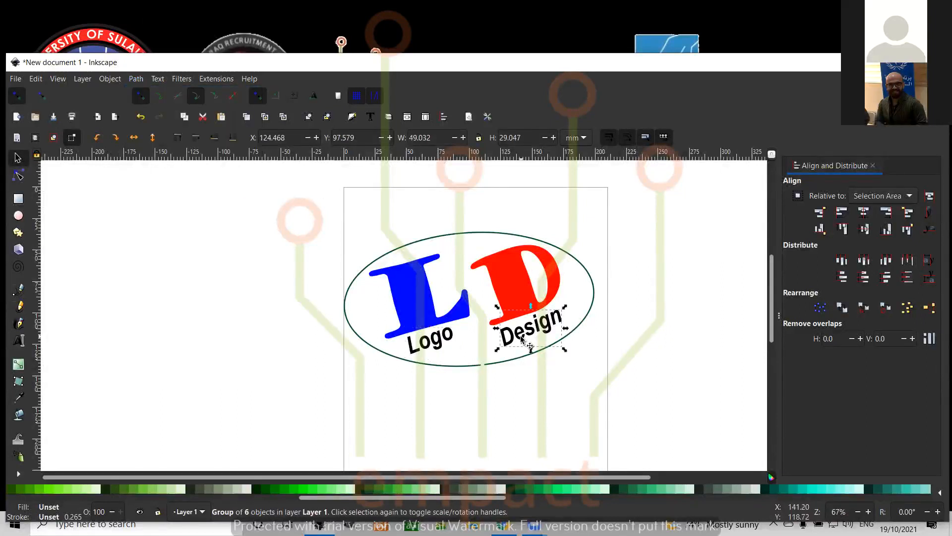
{"action": "left_click", "coordinate": [136, 80]}
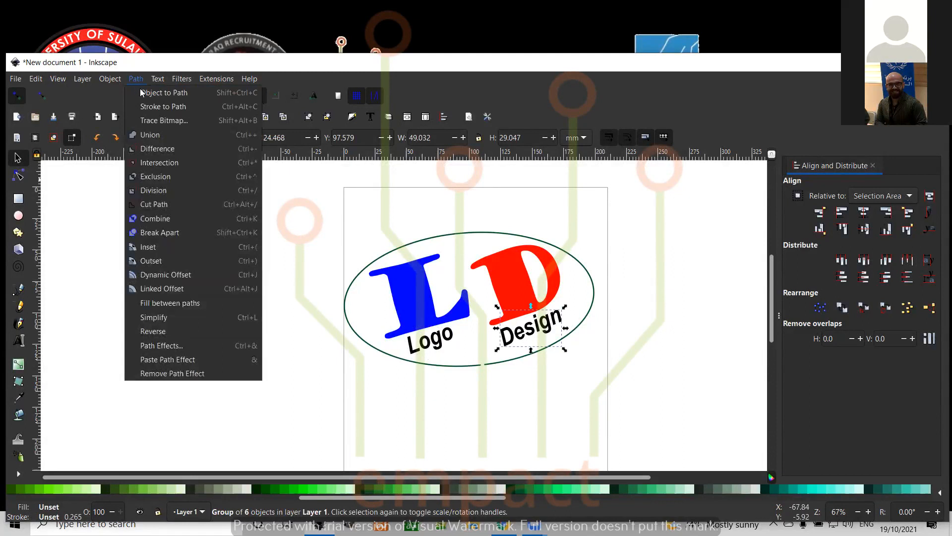
{"action": "left_click", "coordinate": [142, 92]}
Apply Object to Path to the red letter D and to the blue letter L individually.
{"action": "left_click", "coordinate": [509, 263]}
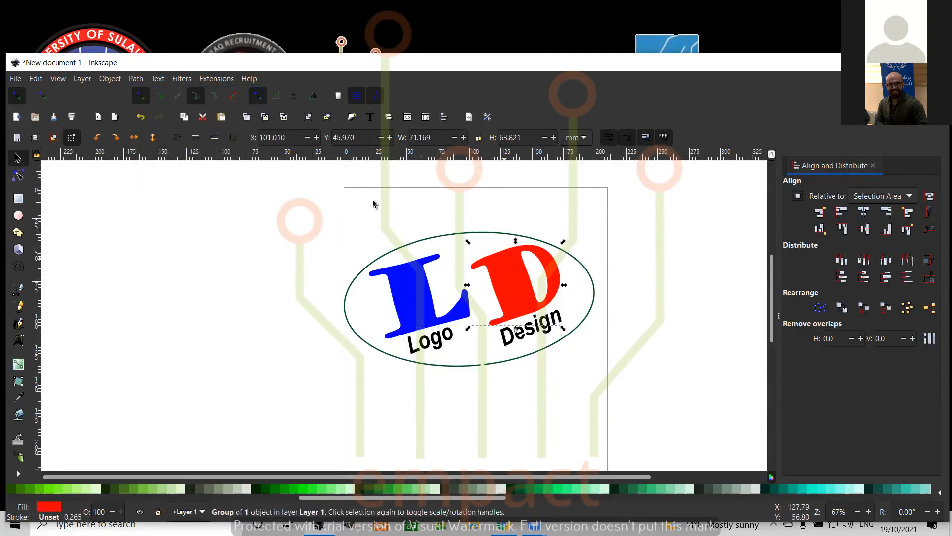
{"action": "left_click", "coordinate": [135, 79]}
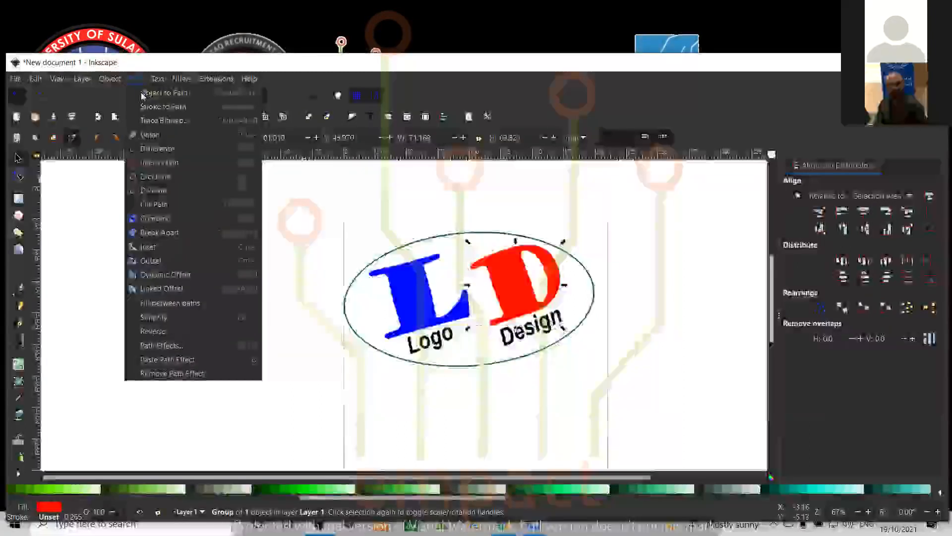
{"action": "left_click", "coordinate": [142, 93]}
{"action": "left_click", "coordinate": [419, 287]}
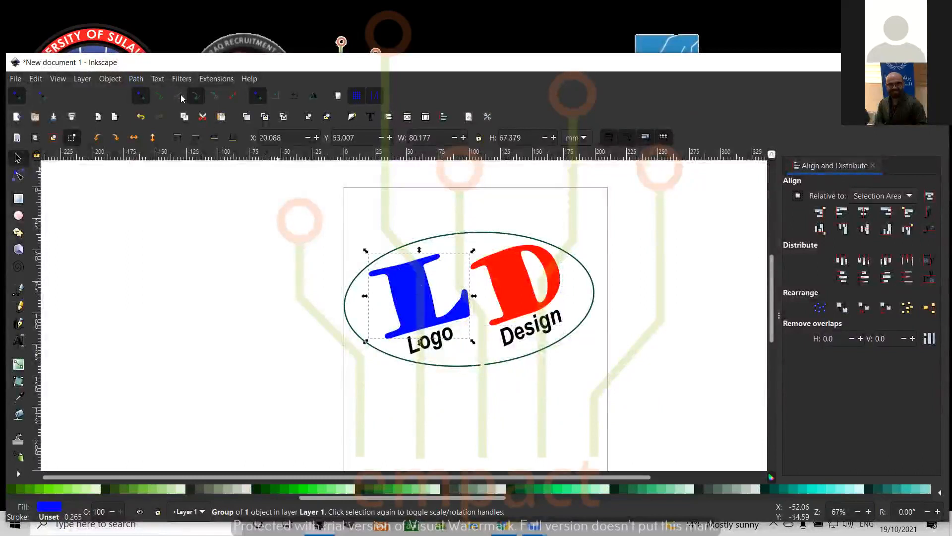
{"action": "left_click", "coordinate": [135, 79]}
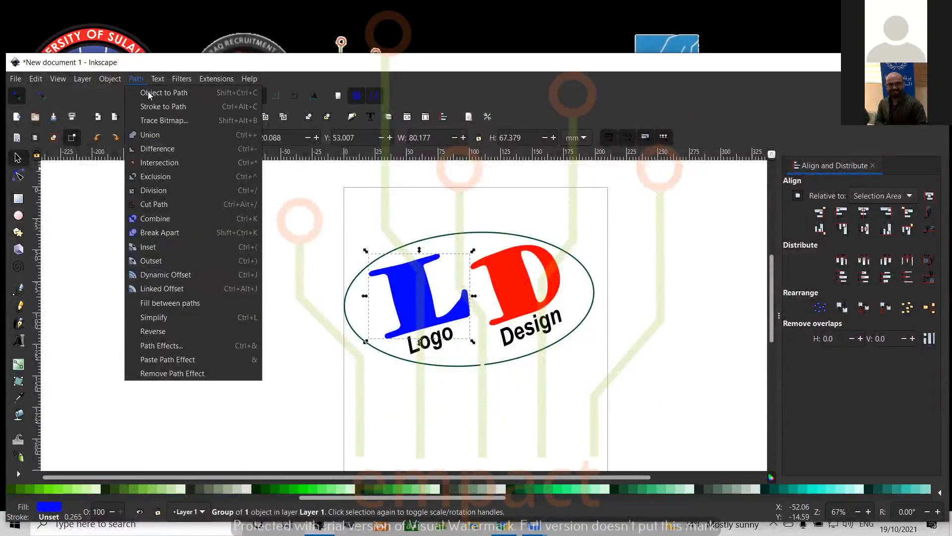
{"action": "left_click", "coordinate": [148, 94]}
Apply Object to Path to the green ellipse surrounding the letters and words.
{"action": "left_click", "coordinate": [493, 233]}
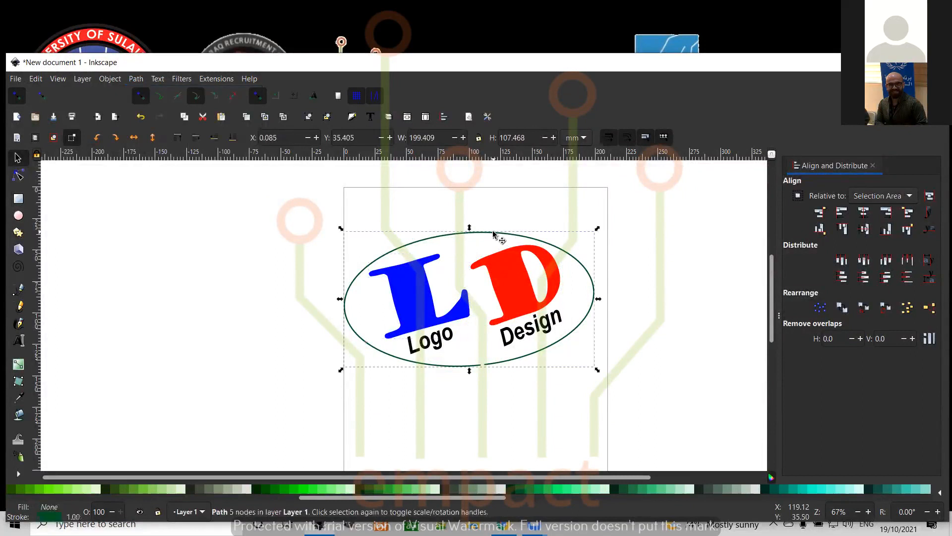
{"action": "left_click", "coordinate": [135, 80]}
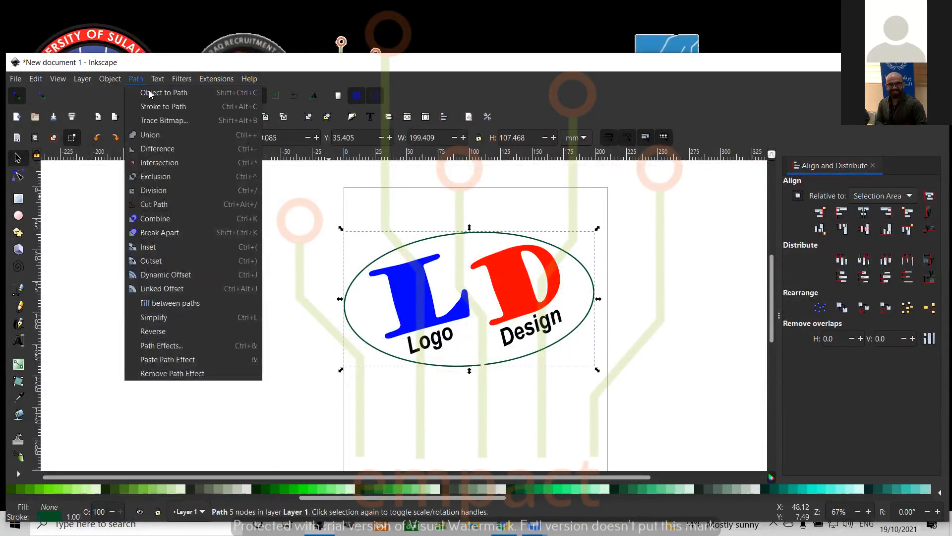
{"action": "left_click", "coordinate": [149, 94]}
Select all objects in the logo and try twice to merge them with the Union operation.
{"action": "left_click", "coordinate": [522, 232]}
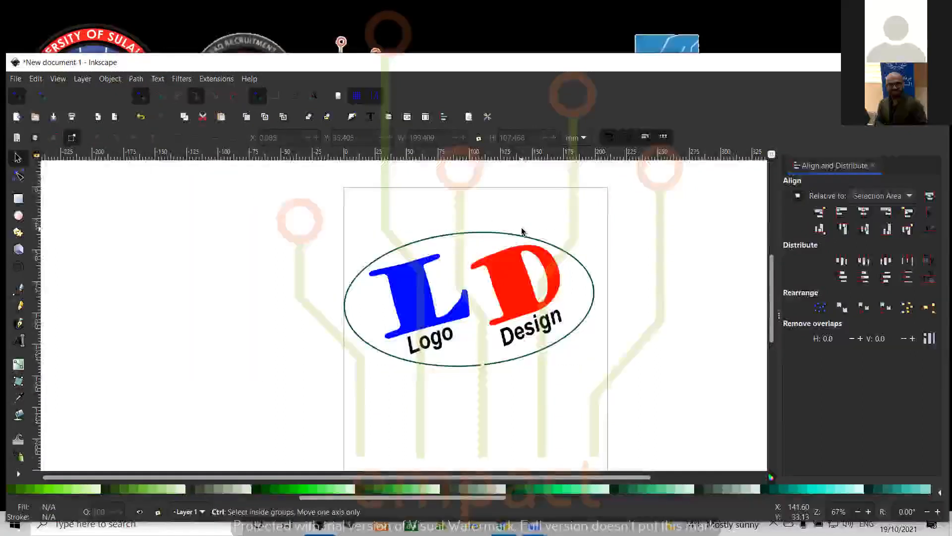
{"action": "key", "text": "ctrl+a"}
{"action": "left_click", "coordinate": [136, 80]}
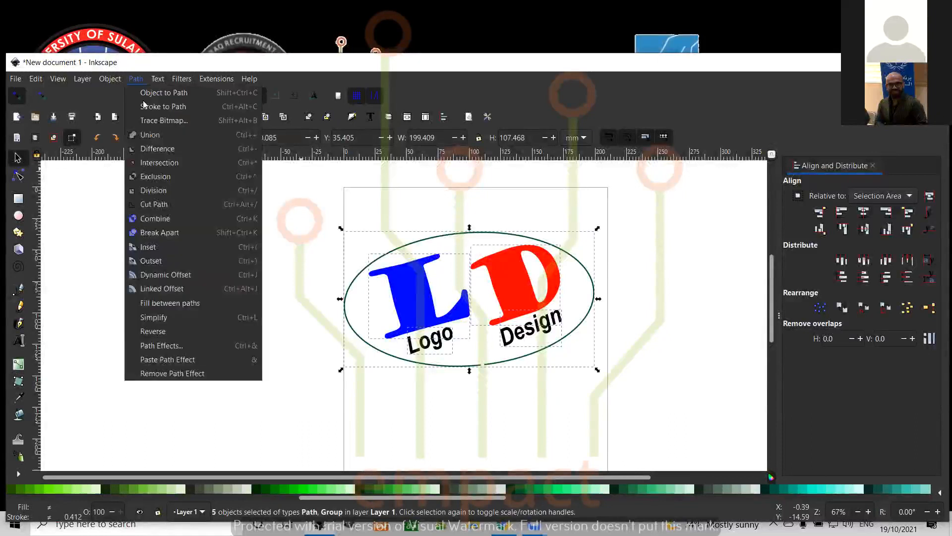
{"action": "left_click", "coordinate": [151, 134]}
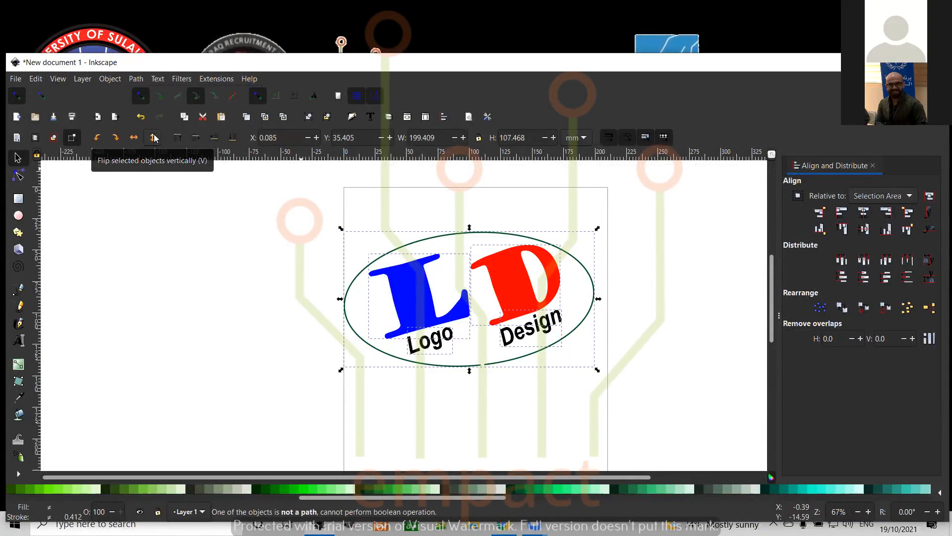
{"action": "left_click", "coordinate": [133, 82]}
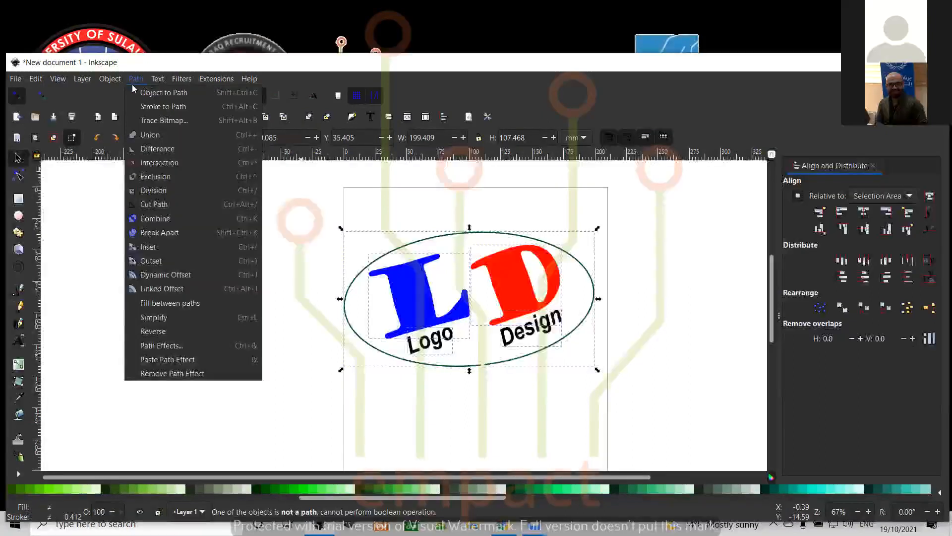
{"action": "left_click", "coordinate": [149, 134]}
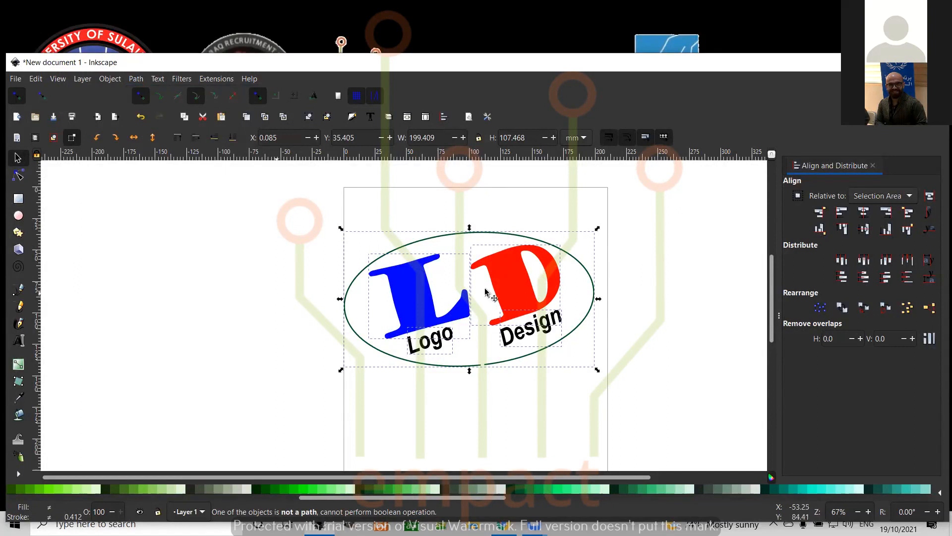
Apply Object to Path to the word Design again and Stroke to Path to the word Logo.
{"action": "left_click", "coordinate": [555, 392]}
{"action": "left_click", "coordinate": [541, 329]}
{"action": "left_click", "coordinate": [135, 79]}
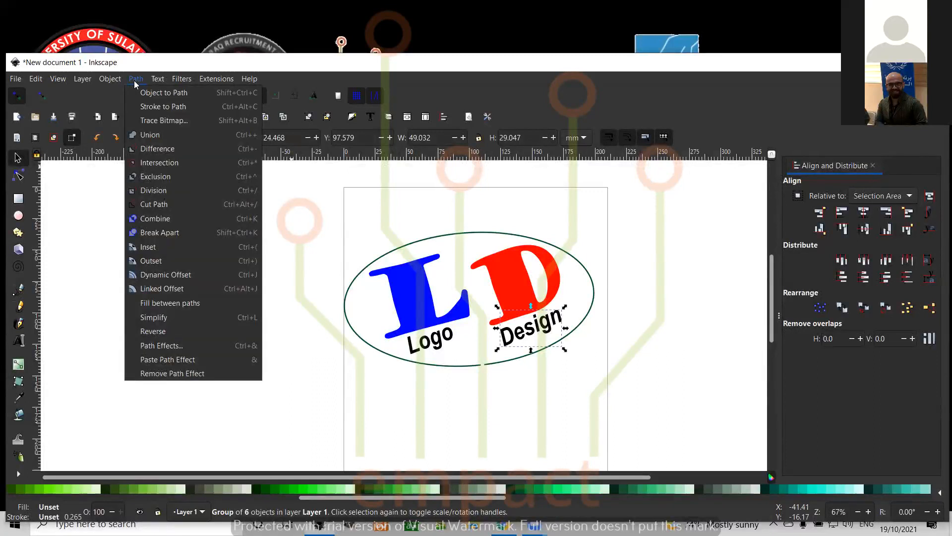
{"action": "left_click", "coordinate": [164, 93]}
{"action": "left_click", "coordinate": [422, 353]}
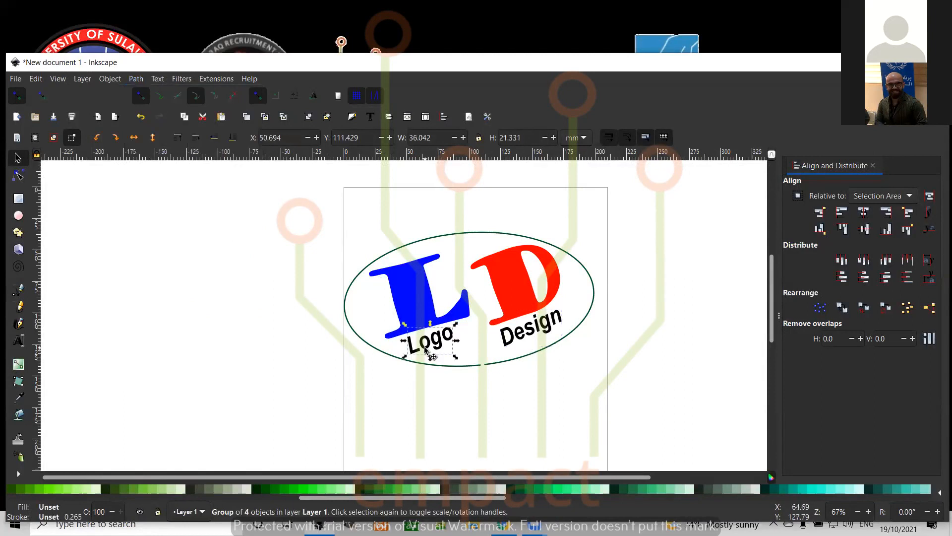
{"action": "left_click", "coordinate": [135, 79]}
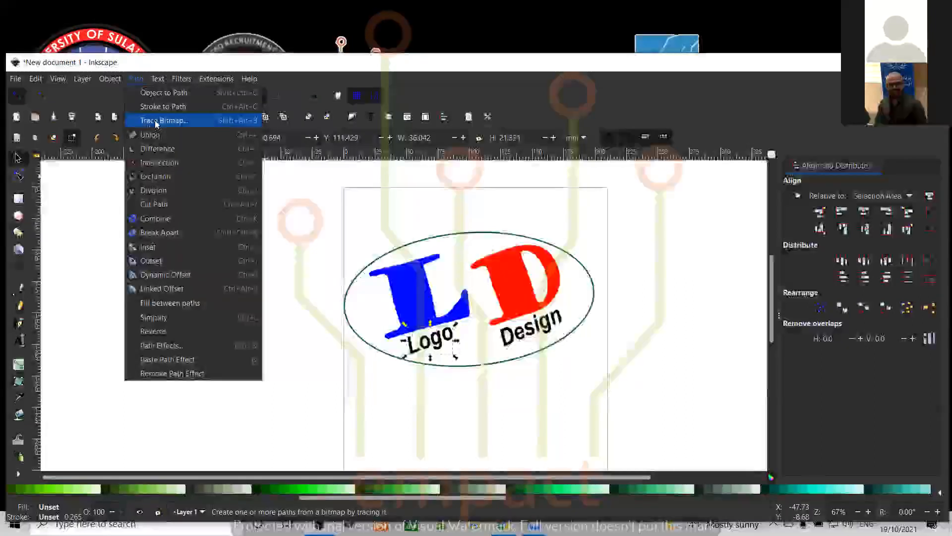
{"action": "left_click", "coordinate": [160, 106]}
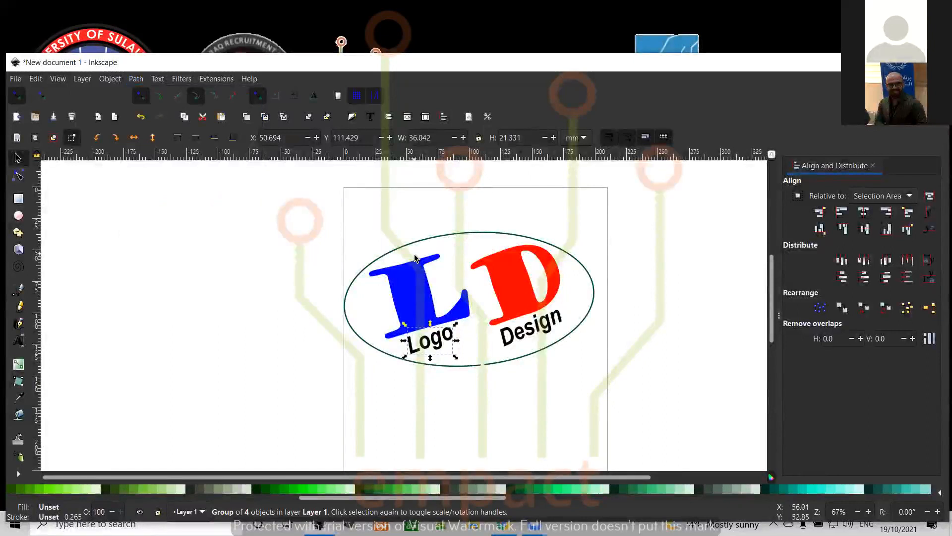
Select the whole logo once more and try to unite its parts after the repeated word conversions.
{"action": "left_click", "coordinate": [446, 266]}
{"action": "key", "text": "ctrl+a"}
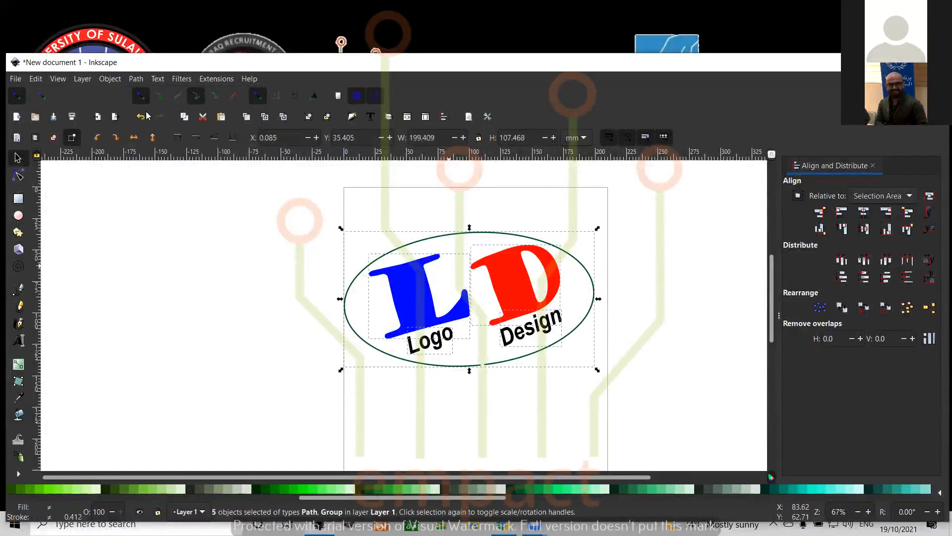
{"action": "left_click", "coordinate": [132, 80]}
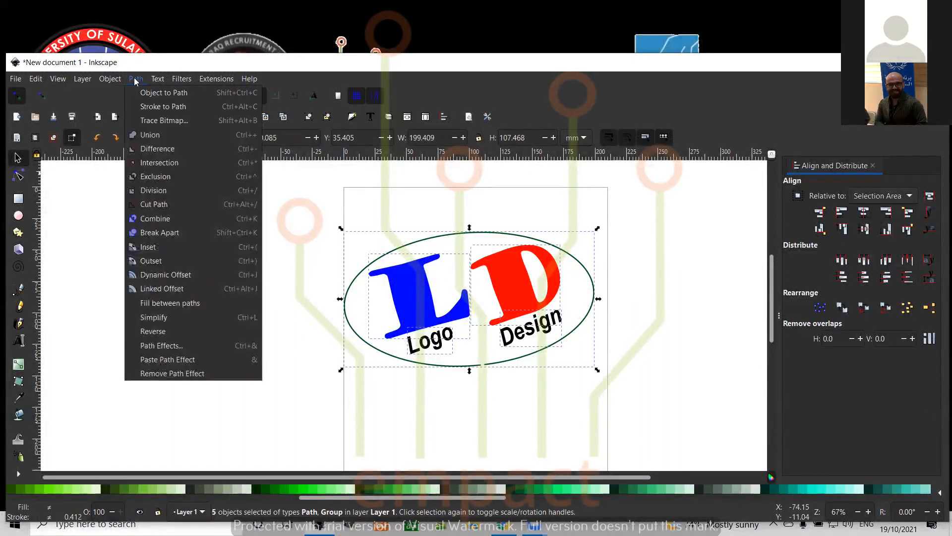
{"action": "left_click", "coordinate": [158, 135]}
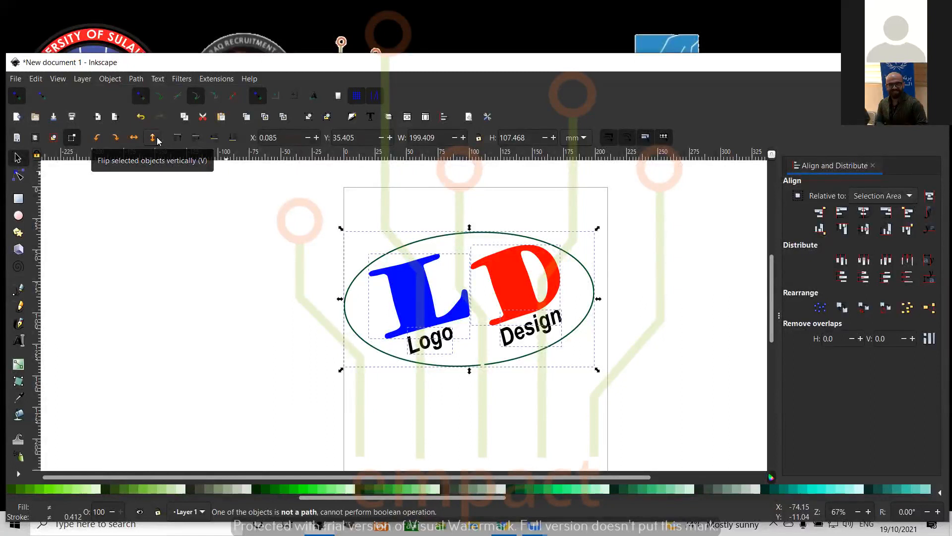
Clear the selection and delete the green ellipse around the letters and words.
{"action": "left_click", "coordinate": [579, 394]}
{"action": "left_click", "coordinate": [523, 359]}
{"action": "key", "text": "Delete"}
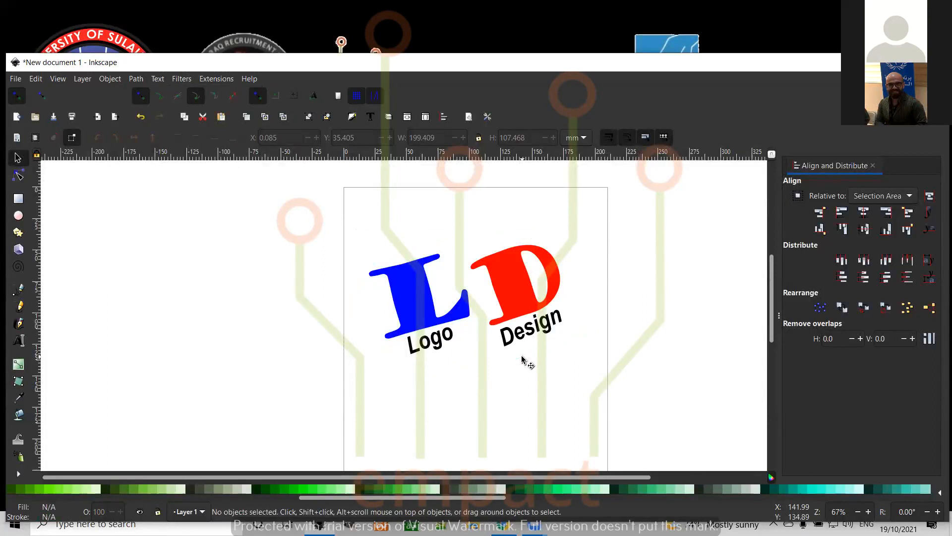
Try drawing a replacement ellipse around the letters and words with radii of about 97 by 50 mm, and undo it.
{"action": "left_click", "coordinate": [15, 216]}
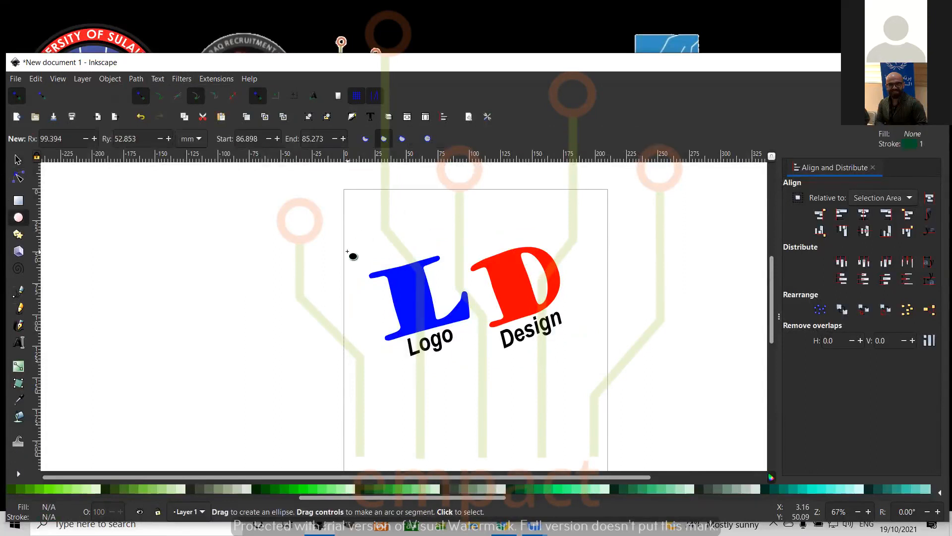
{"action": "left_click_drag", "start_coordinate": [355, 243], "coordinate": [599, 370]}
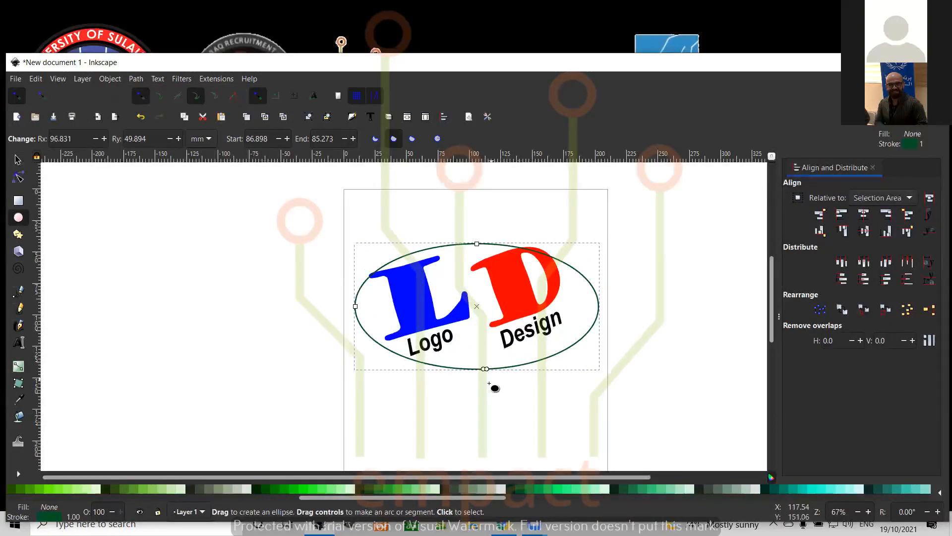
{"action": "left_click_drag", "start_coordinate": [487, 370], "coordinate": [485, 373]}
{"action": "key", "text": "ctrl+z"}
{"action": "key", "text": "ctrl+z"}
Try drawing an ellipse in the empty area outside the page with radii of about 55 by 30 mm, and undo it.
{"action": "left_click", "coordinate": [17, 200]}
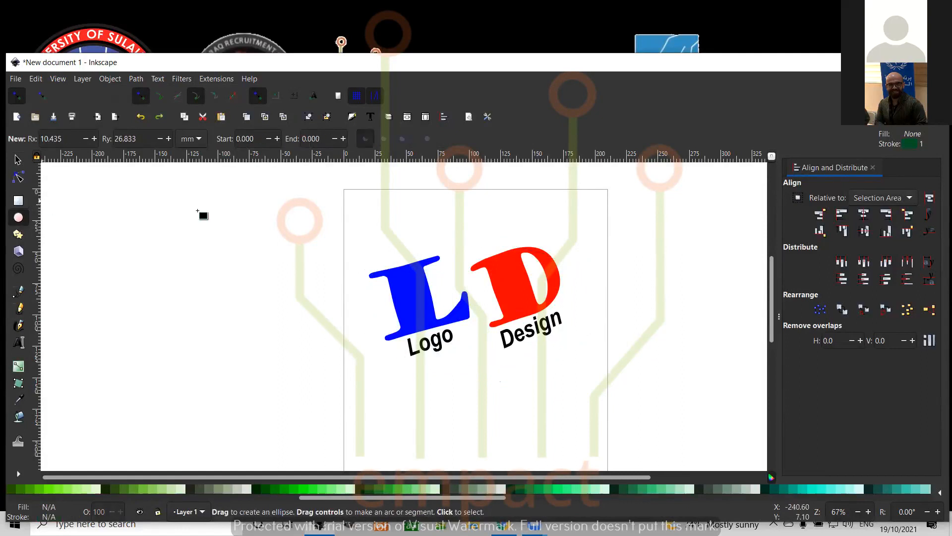
{"action": "left_click", "coordinate": [18, 217]}
{"action": "left_click_drag", "start_coordinate": [131, 245], "coordinate": [266, 318]}
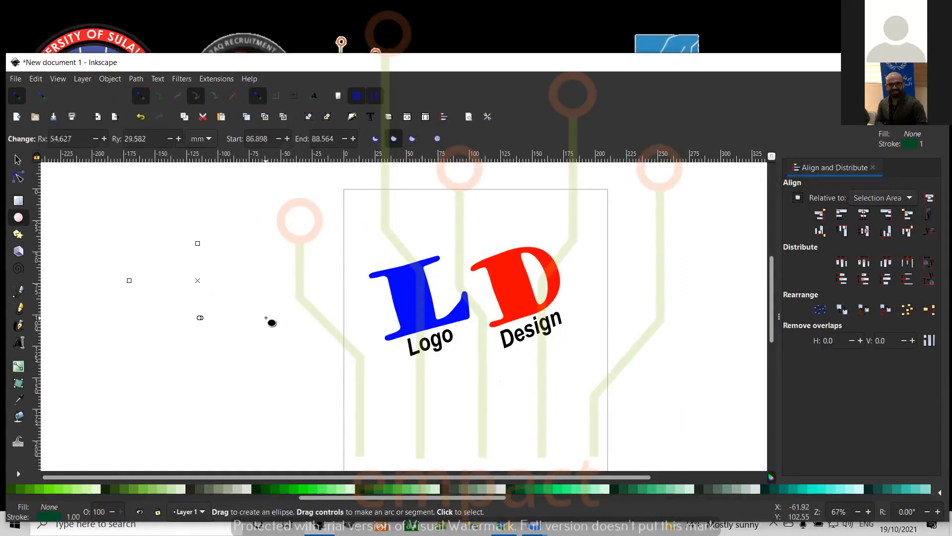
{"action": "key", "text": "ctrl+z"}
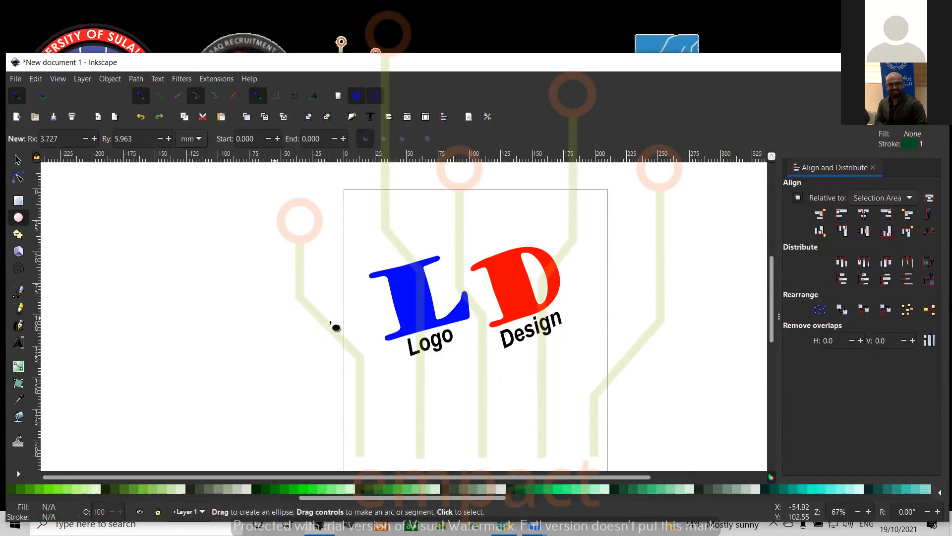
Try drawing an ellipse on the page below the words with radii of about 46 by 22 mm, and undo back past the old ellipse's deletion.
{"action": "scroll", "coordinate": [682, 294], "scroll_direction": "down", "scroll_amount": 5}
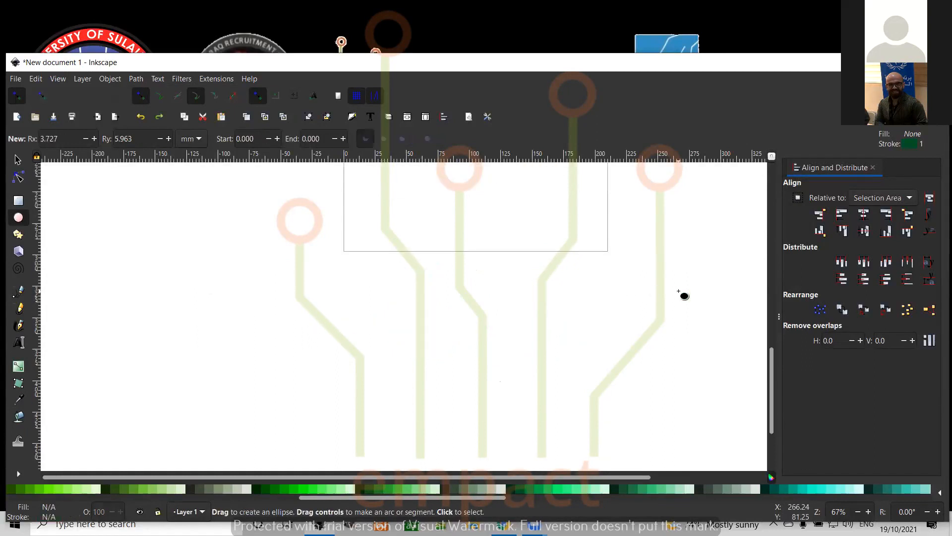
{"action": "scroll", "coordinate": [682, 294], "scroll_direction": "up", "scroll_amount": 3}
{"action": "left_click_drag", "start_coordinate": [373, 288], "coordinate": [549, 374]}
{"action": "key", "text": "Escape"}
{"action": "left_click_drag", "start_coordinate": [380, 279], "coordinate": [494, 335]}
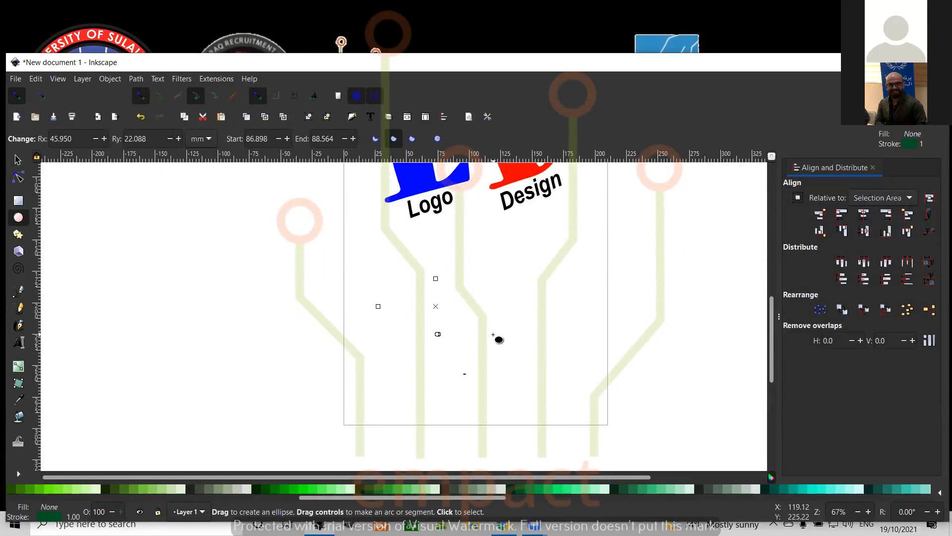
{"action": "key", "text": "ctrl+z"}
{"action": "key", "text": "ctrl+z"}
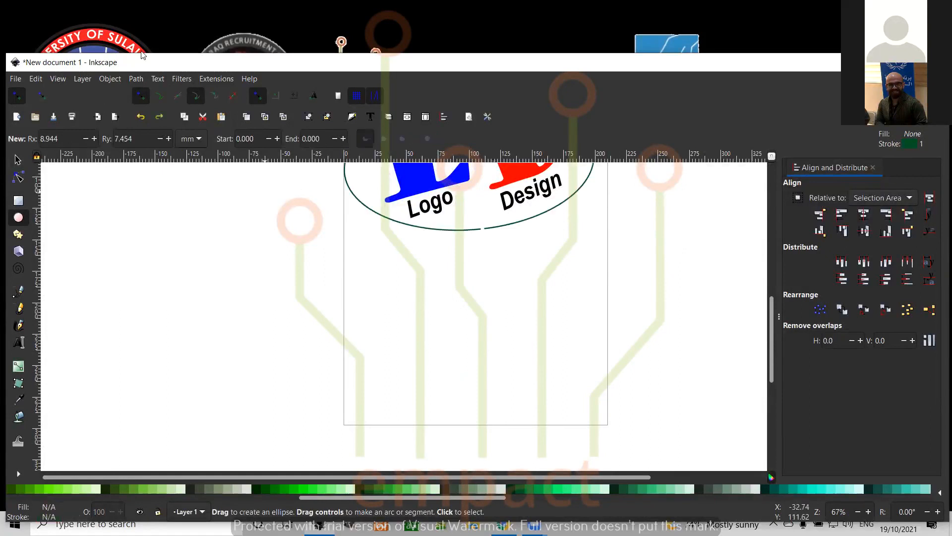
Delete the old tilted green ellipse enclosing the logo.
{"action": "left_click", "coordinate": [433, 230]}
{"action": "key", "text": "Delete"}
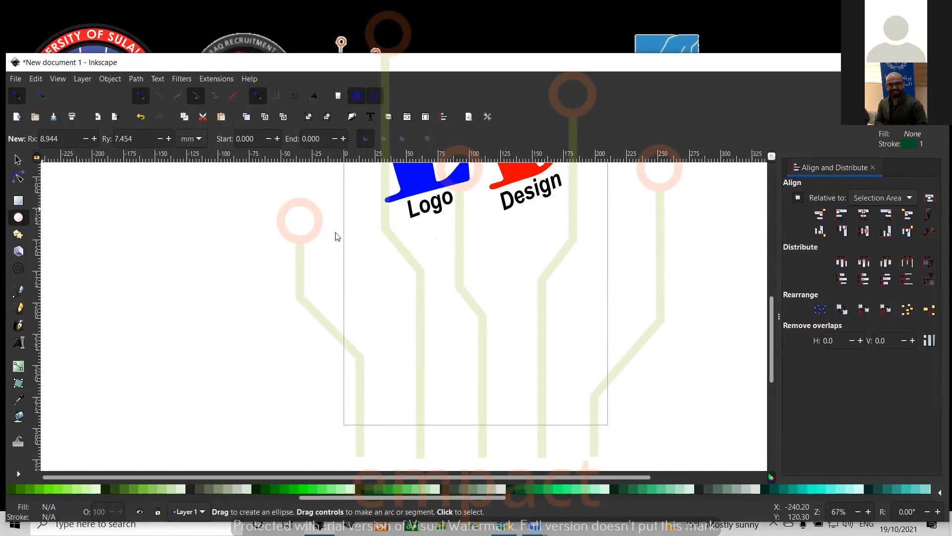
Check the Ellipse tool's preferences, and draw an ellipse below the words with radii of about 71 by 20 mm.
{"action": "key", "text": "ctrl+shift+p"}
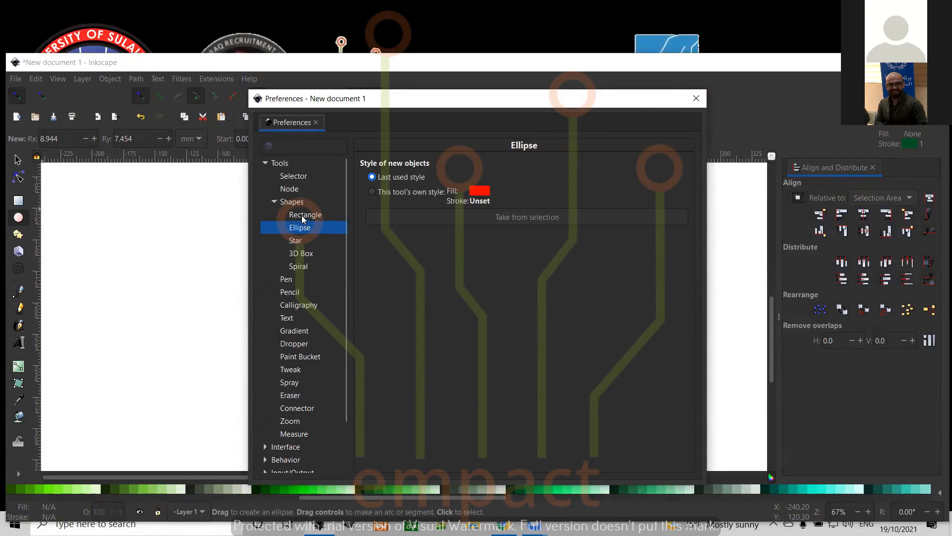
{"action": "left_click", "coordinate": [697, 99]}
{"action": "left_click_drag", "start_coordinate": [380, 273], "coordinate": [557, 323]}
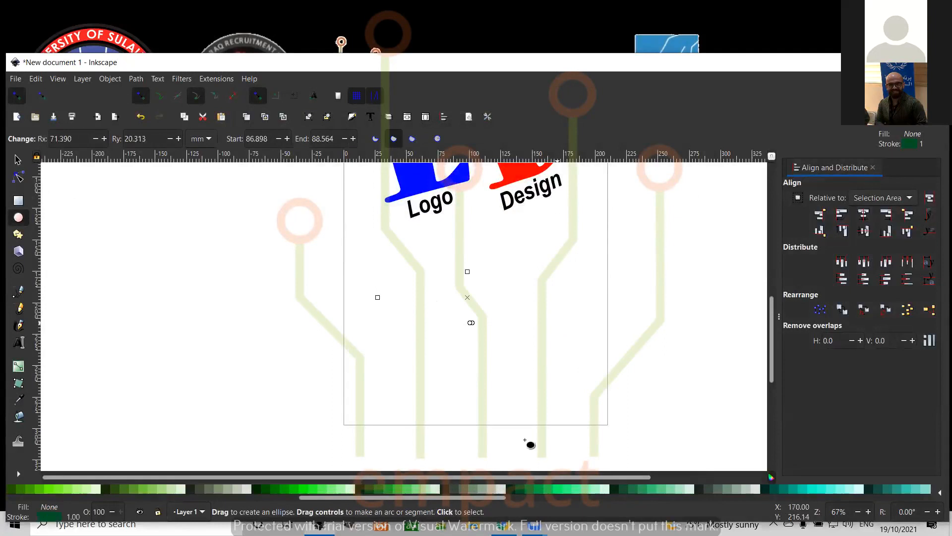
Try filling the wide ellipse below the words with black, and undo back past drawing it.
{"action": "left_click_drag", "start_coordinate": [414, 497], "coordinate": [183, 508]}
{"action": "left_click_drag", "start_coordinate": [49, 507], "coordinate": [23, 497]}
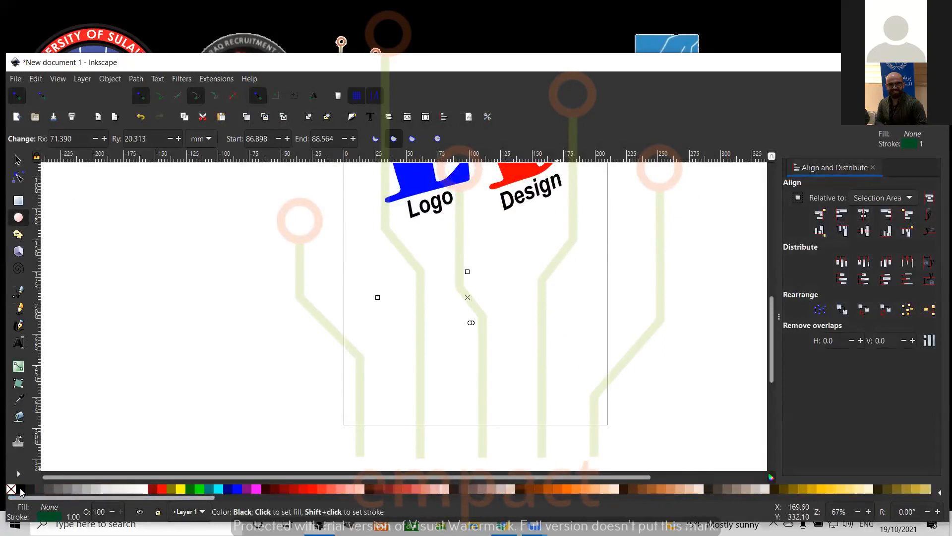
{"action": "left_click", "coordinate": [21, 489]}
{"action": "key", "text": "ctrl+z"}
Draw an ellipse below the words with radii of about 56 by 28 mm, and make it a whole shape filled with Green (#008000).
{"action": "left_click", "coordinate": [530, 317]}
{"action": "left_click_drag", "start_coordinate": [397, 278], "coordinate": [536, 346]}
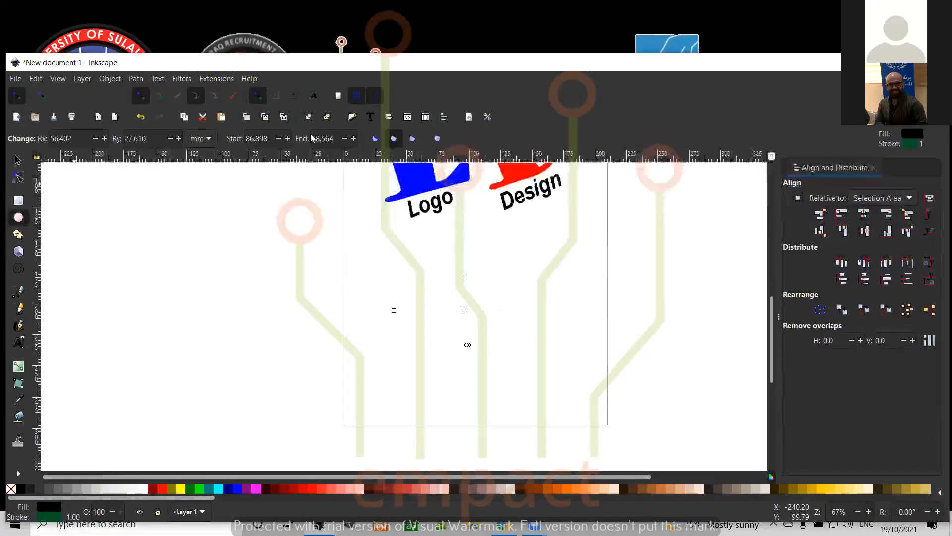
{"action": "left_click", "coordinate": [437, 138]}
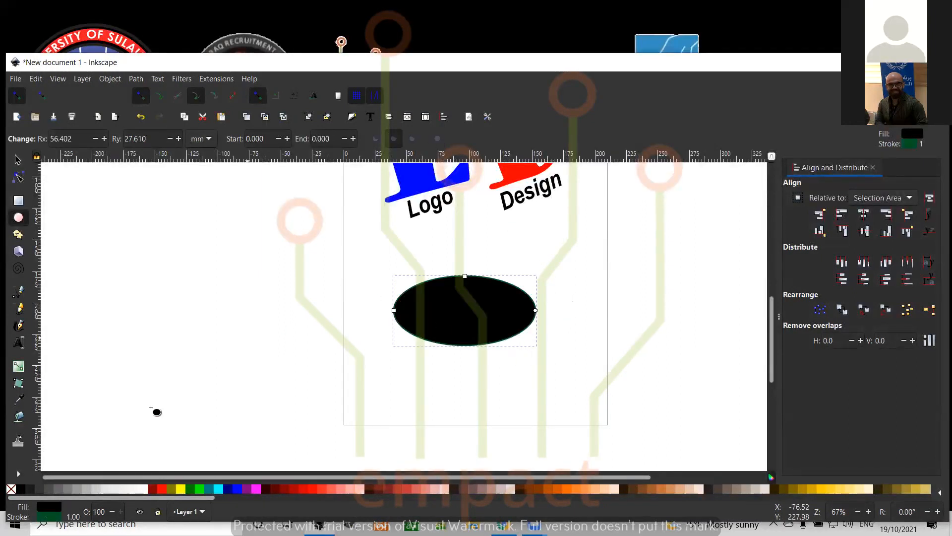
{"action": "left_click", "coordinate": [9, 488]}
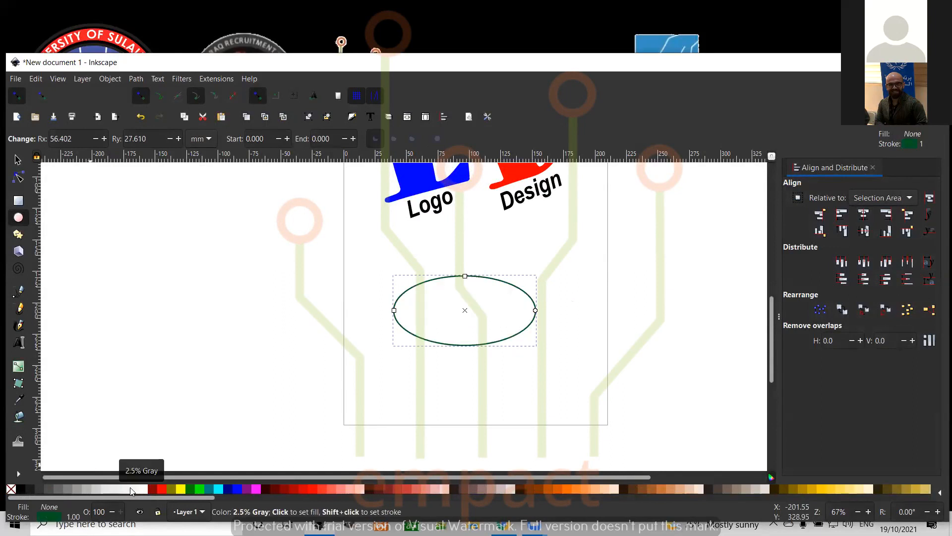
{"action": "left_click", "coordinate": [190, 490]}
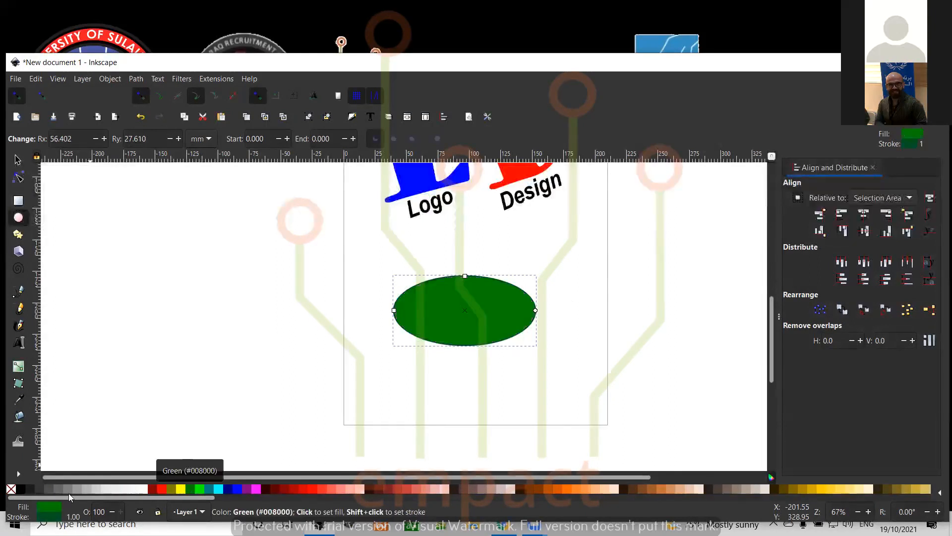
Try removing the ellipse's fill and scaling it uniformly to about 156 mm wide, and undo both changes.
{"action": "left_click", "coordinate": [9, 489]}
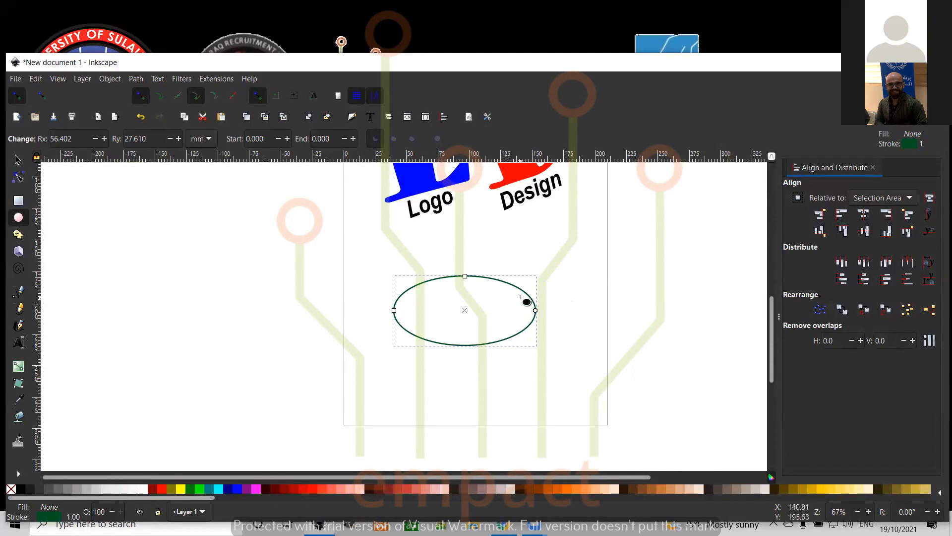
{"action": "key", "text": "s"}
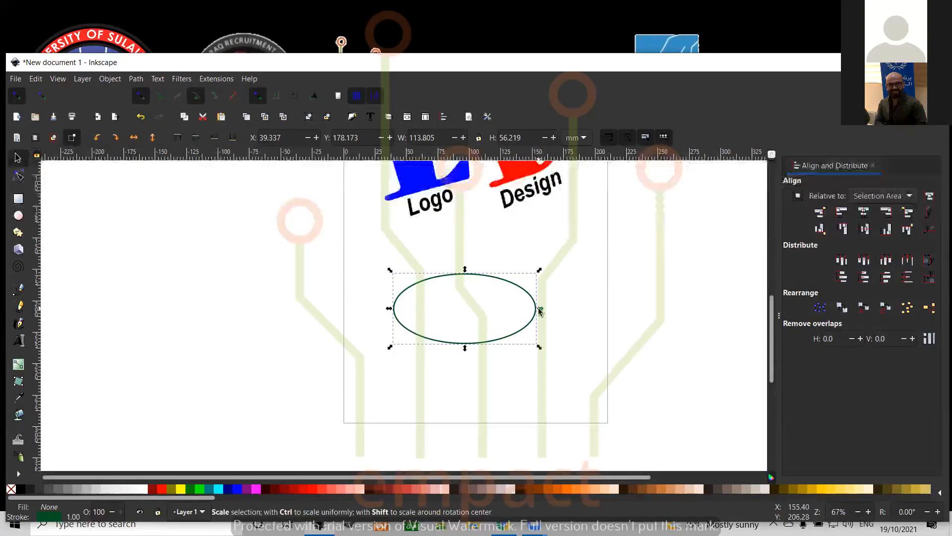
{"action": "key", "text": "ctrl"}
{"action": "left_click_drag", "start_coordinate": [540, 310], "coordinate": [594, 310]}
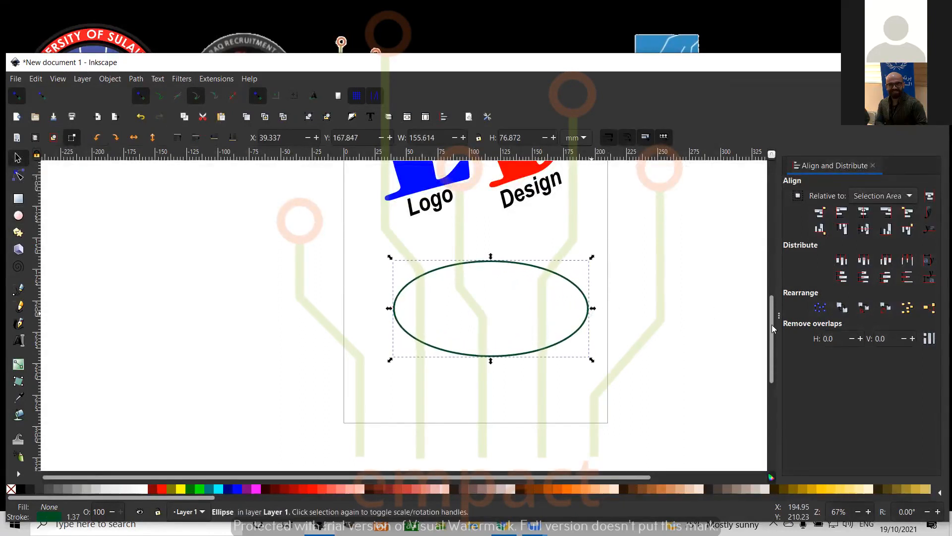
{"action": "left_click_drag", "start_coordinate": [773, 308], "coordinate": [774, 276]}
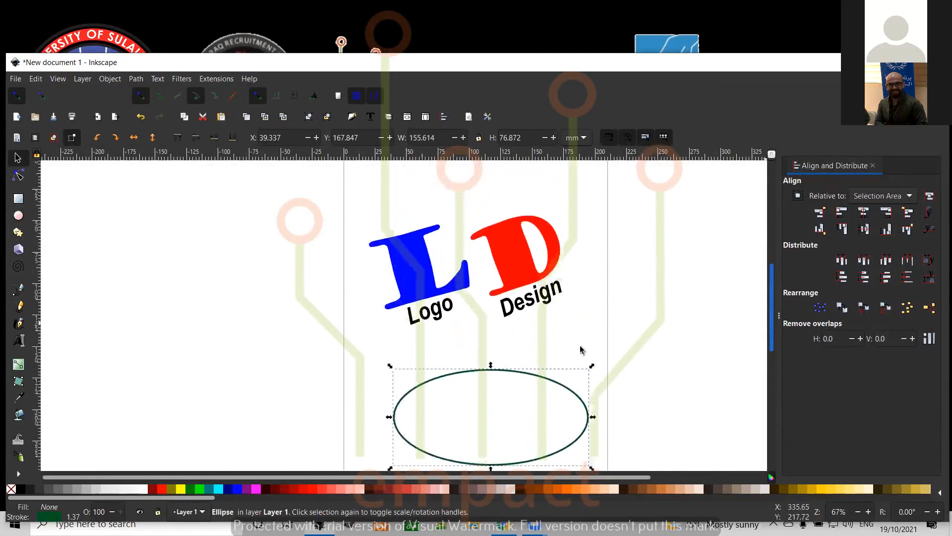
{"action": "left_click_drag", "start_coordinate": [549, 387], "coordinate": [529, 275]}
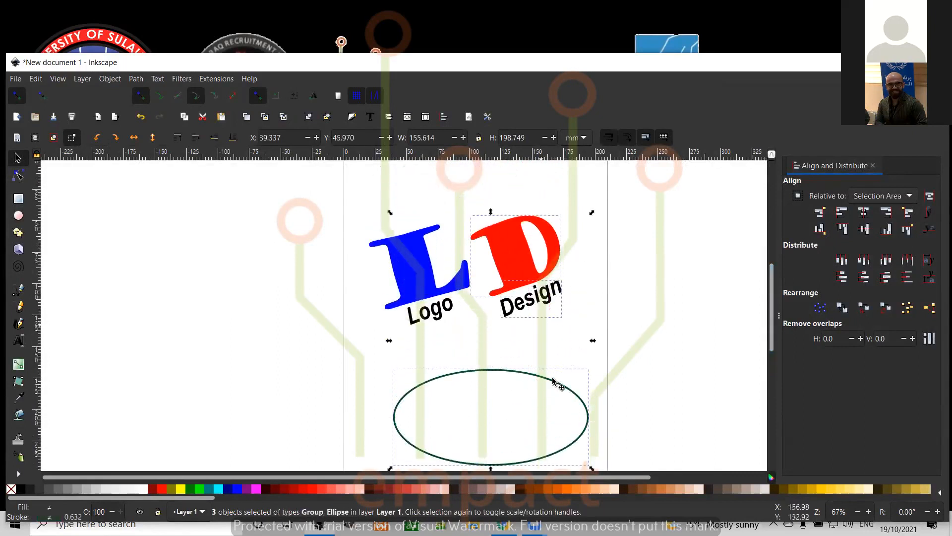
{"action": "left_click", "coordinate": [557, 385]}
{"action": "left_click", "coordinate": [561, 386]}
{"action": "key", "text": "ctrl+z"}
{"action": "key", "text": "ctrl+z"}
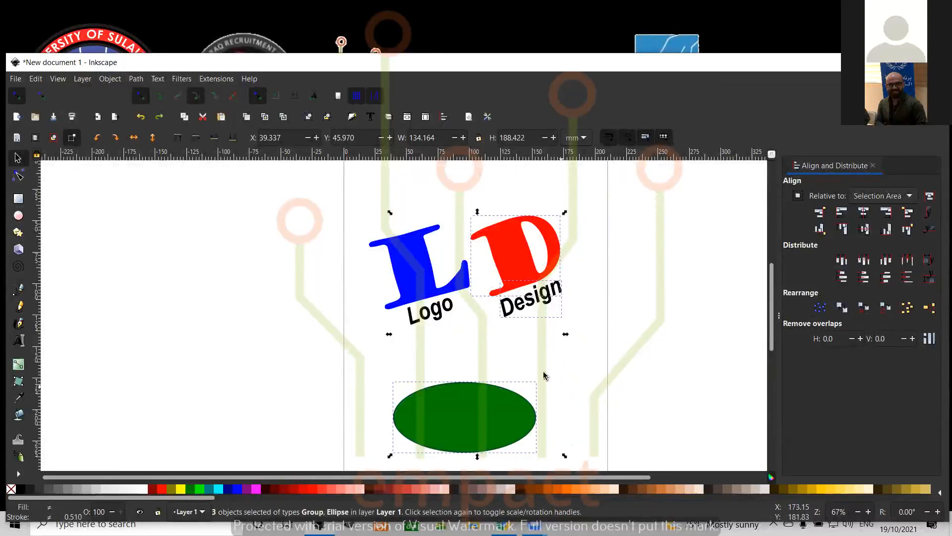
Move the green ellipse up over the L and D letters and remove its fill, keeping only the outline.
{"action": "key", "text": "Escape"}
{"action": "left_click", "coordinate": [516, 403]}
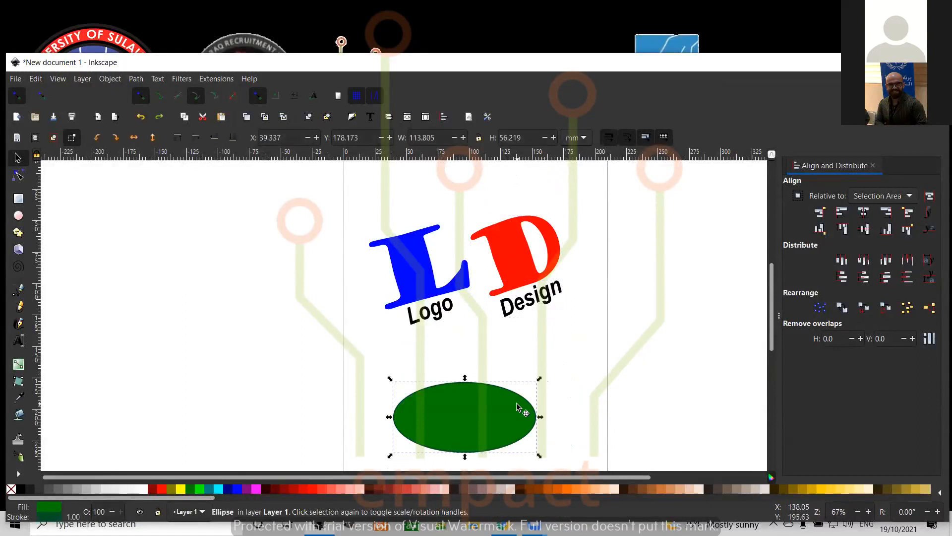
{"action": "left_click_drag", "start_coordinate": [498, 411], "coordinate": [492, 251]}
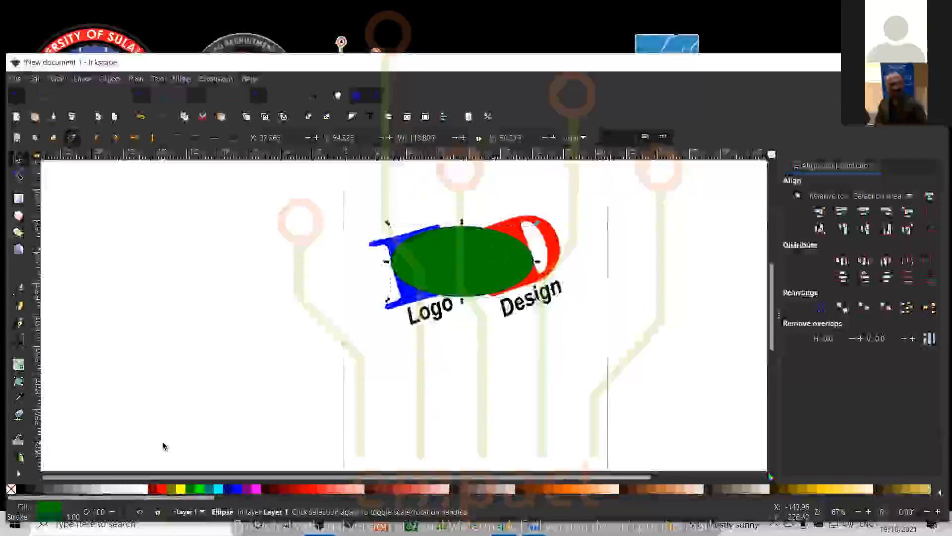
{"action": "left_click", "coordinate": [11, 489]}
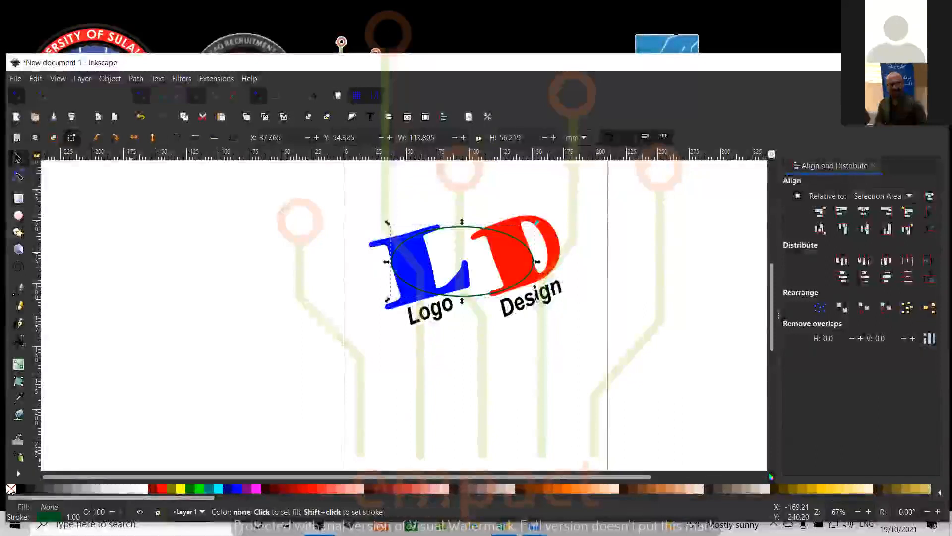
Tilt the ellipse counter-clockwise to follow the letters' slant, and stretch it around them to about 166 by 123 mm.
{"action": "left_click", "coordinate": [516, 243]}
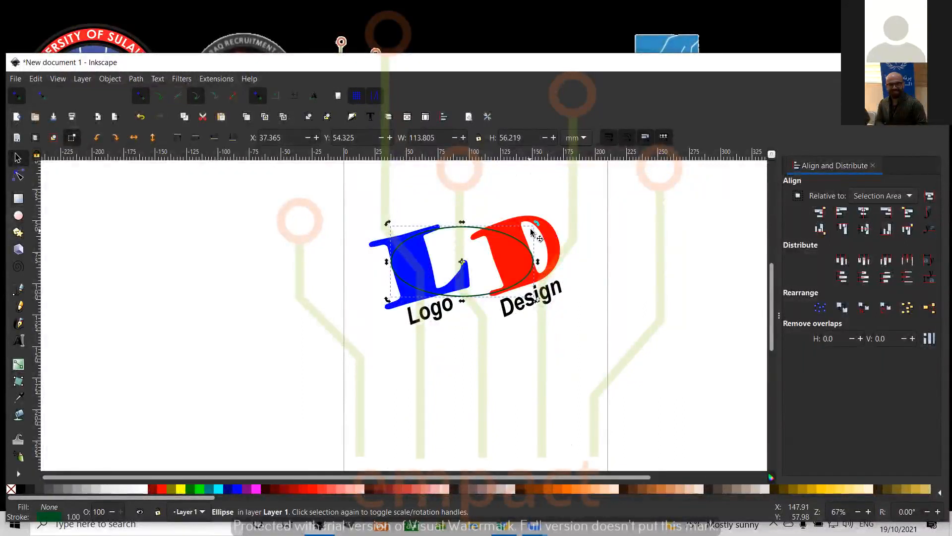
{"action": "left_click_drag", "start_coordinate": [529, 218], "coordinate": [519, 206]}
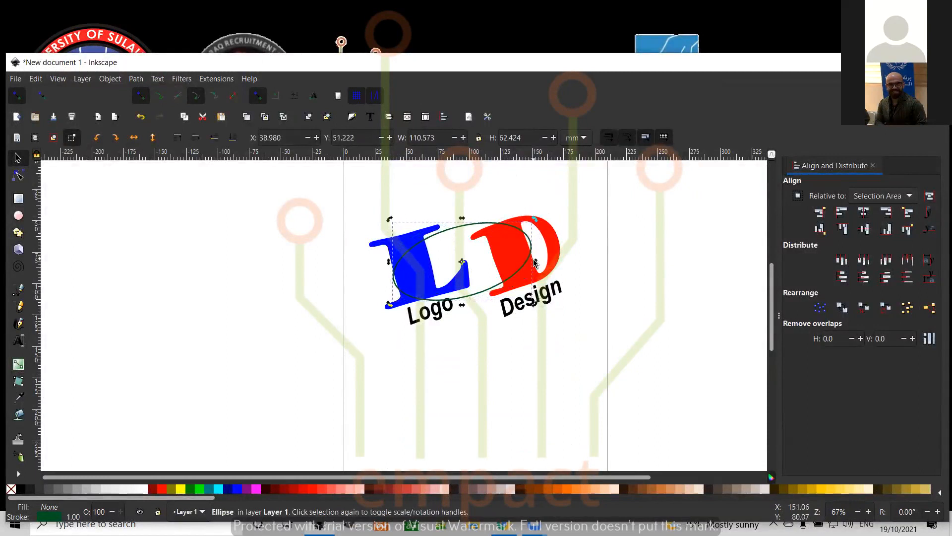
{"action": "left_click", "coordinate": [508, 251]}
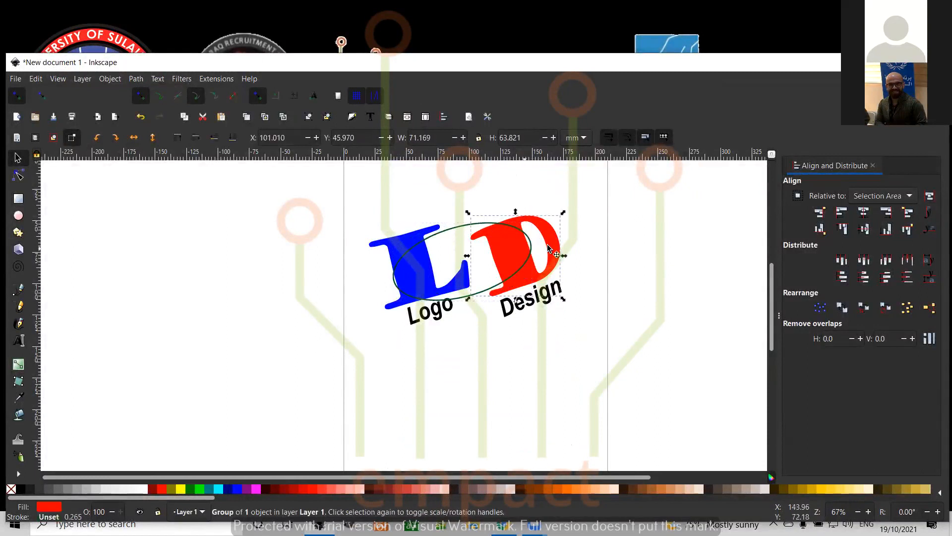
{"action": "left_click", "coordinate": [448, 232]}
{"action": "left_click_drag", "start_coordinate": [536, 262], "coordinate": [581, 260]}
{"action": "left_click_drag", "start_coordinate": [386, 262], "coordinate": [367, 269]}
{"action": "left_click_drag", "start_coordinate": [475, 307], "coordinate": [480, 319]}
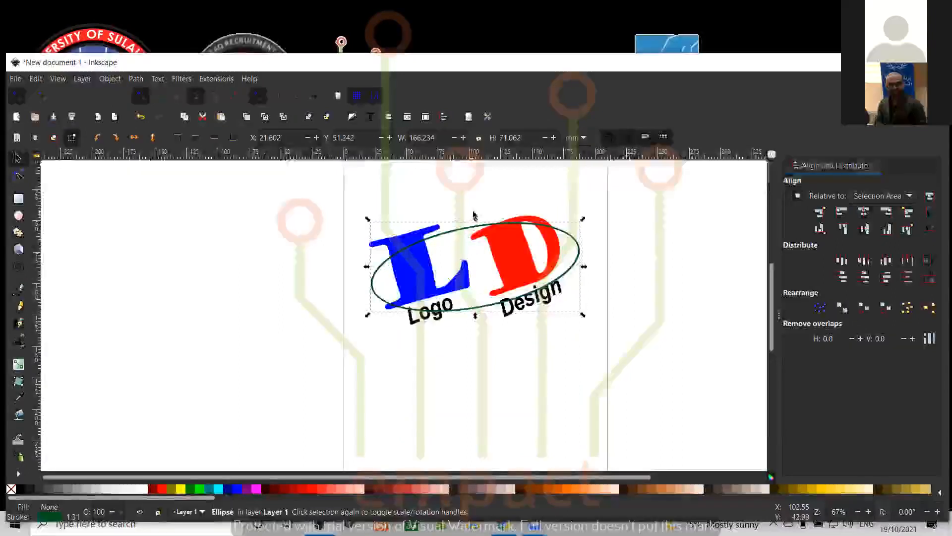
{"action": "left_click_drag", "start_coordinate": [475, 219], "coordinate": [461, 201]}
{"action": "left_click_drag", "start_coordinate": [477, 316], "coordinate": [494, 364]}
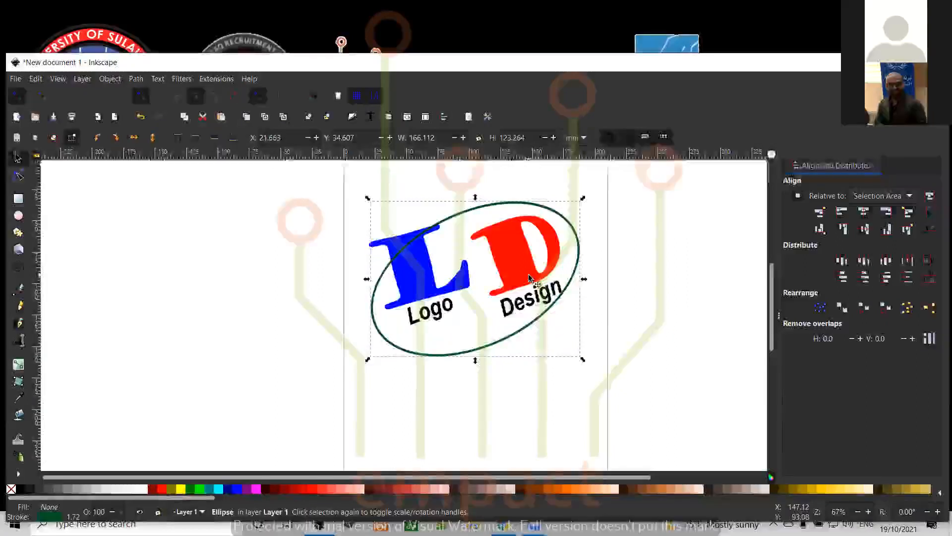
Rotate the ellipse slightly clockwise, and shift it up and to the left around the letters.
{"action": "left_click", "coordinate": [561, 217]}
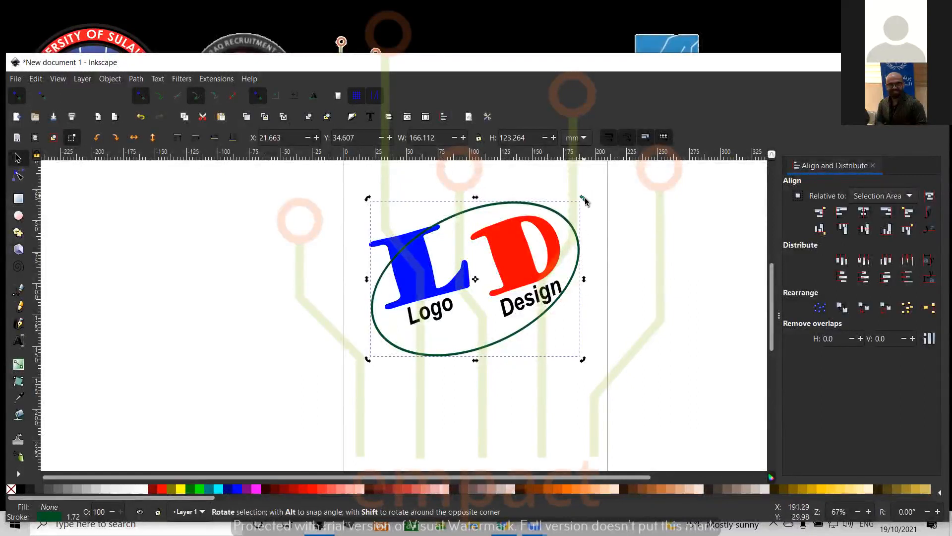
{"action": "left_click_drag", "start_coordinate": [588, 204], "coordinate": [583, 228]}
{"action": "left_click", "coordinate": [524, 222]}
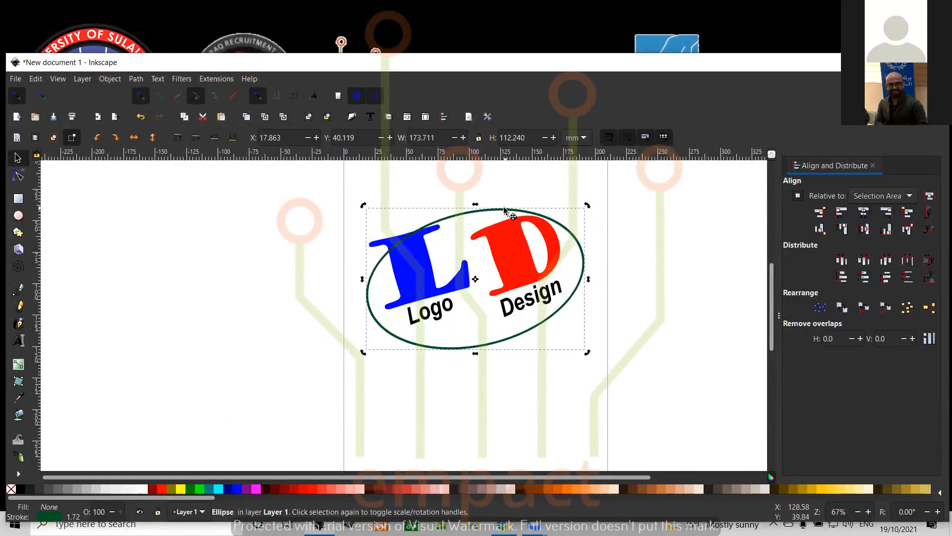
{"action": "left_click_drag", "start_coordinate": [502, 209], "coordinate": [496, 204]}
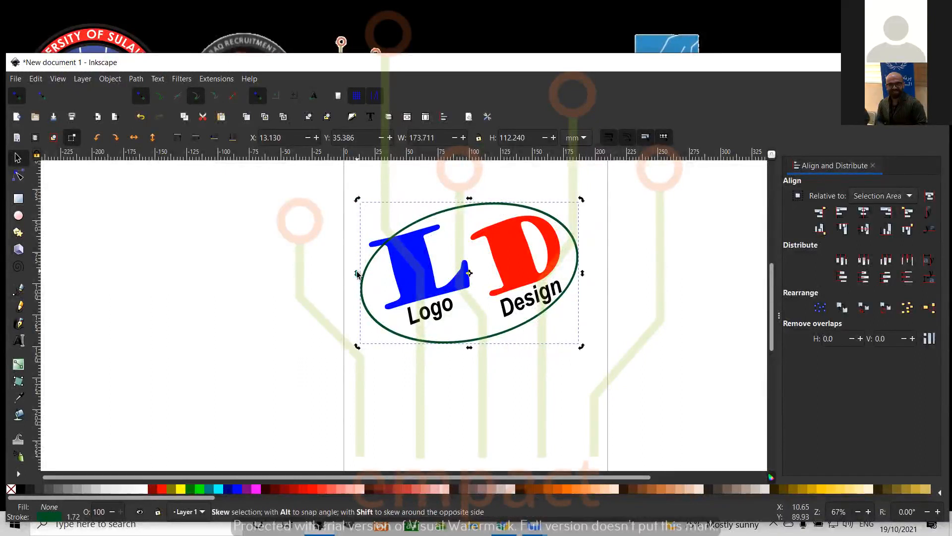
{"action": "left_click_drag", "start_coordinate": [356, 269], "coordinate": [350, 269]}
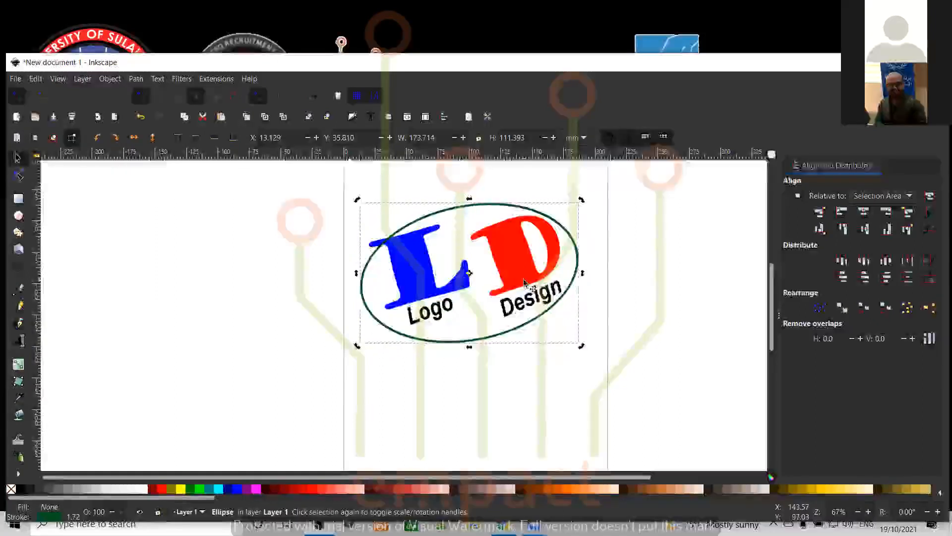
Enlarge the ellipse to about 188 by 119 mm so it encloses both letters and the words.
{"action": "left_click", "coordinate": [515, 208]}
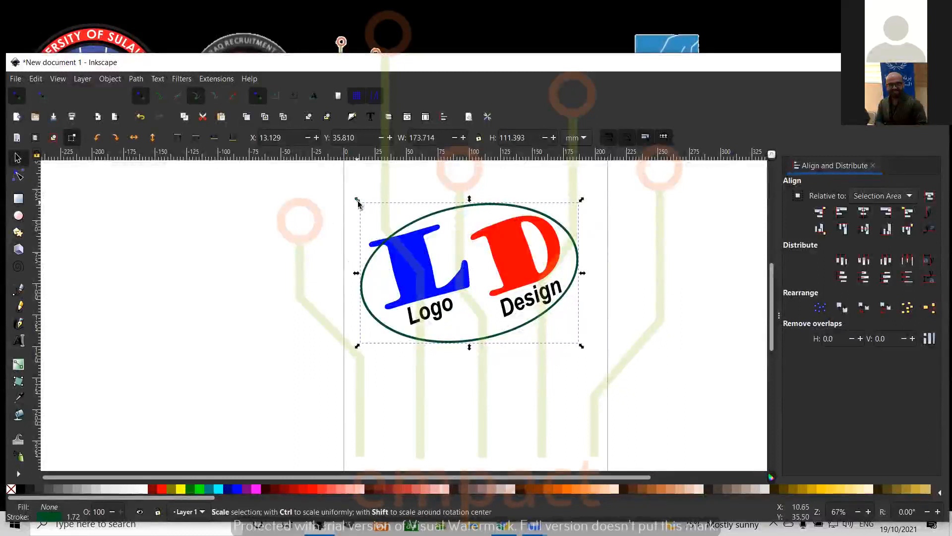
{"action": "left_click_drag", "start_coordinate": [355, 201], "coordinate": [347, 191]}
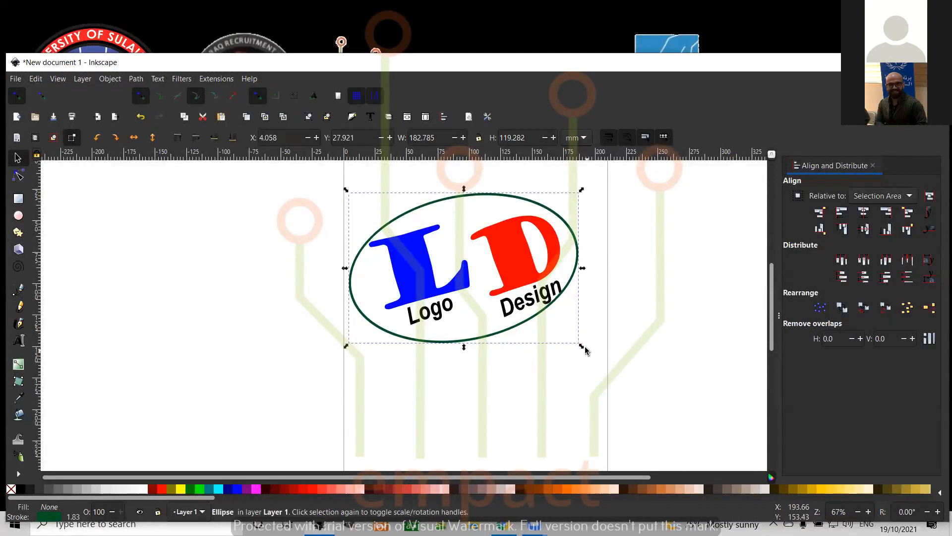
{"action": "left_click_drag", "start_coordinate": [582, 346], "coordinate": [588, 344]}
{"action": "left_click", "coordinate": [518, 366]}
Try to merge all objects of the logo with the Union operation, and clear the selection.
{"action": "key", "text": "ctrl+a"}
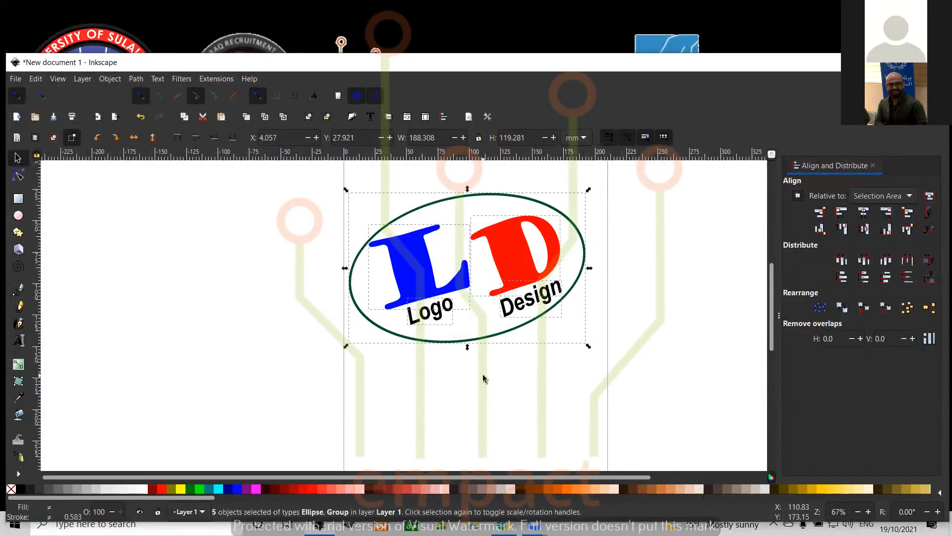
{"action": "left_click", "coordinate": [135, 79]}
{"action": "left_click", "coordinate": [149, 132]}
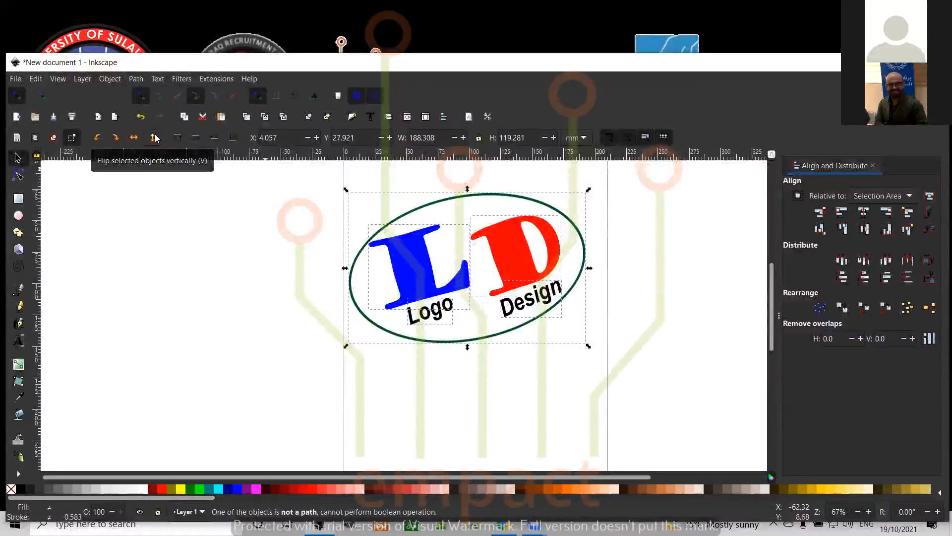
{"action": "left_click", "coordinate": [520, 406]}
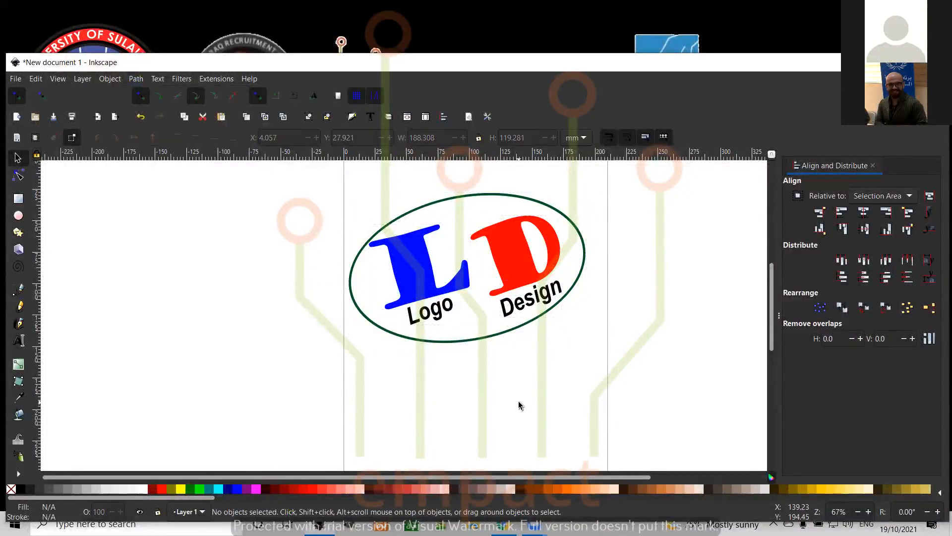
Try the Union operation on only the ellipse and the logo parts caught by a touch selection.
{"action": "left_click_drag", "start_coordinate": [491, 410], "coordinate": [430, 185]}
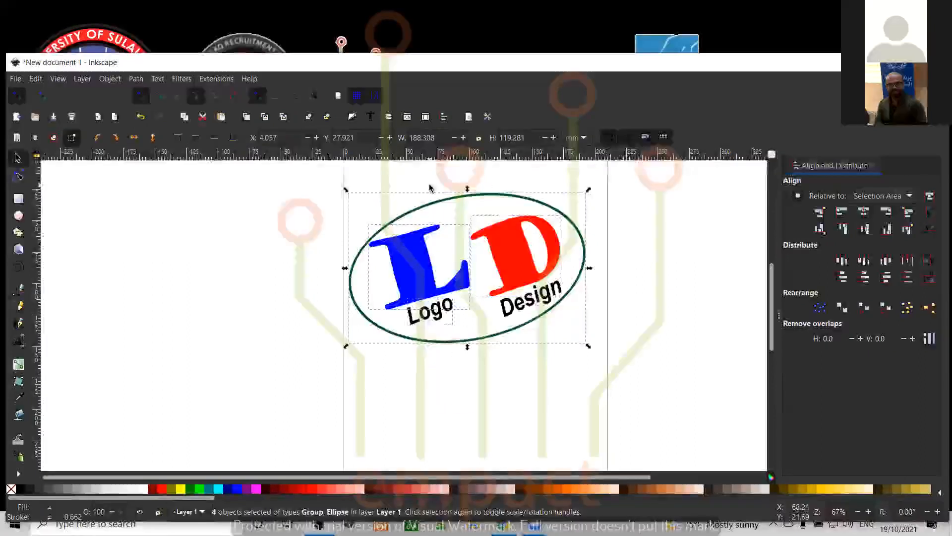
{"action": "left_click", "coordinate": [461, 384]}
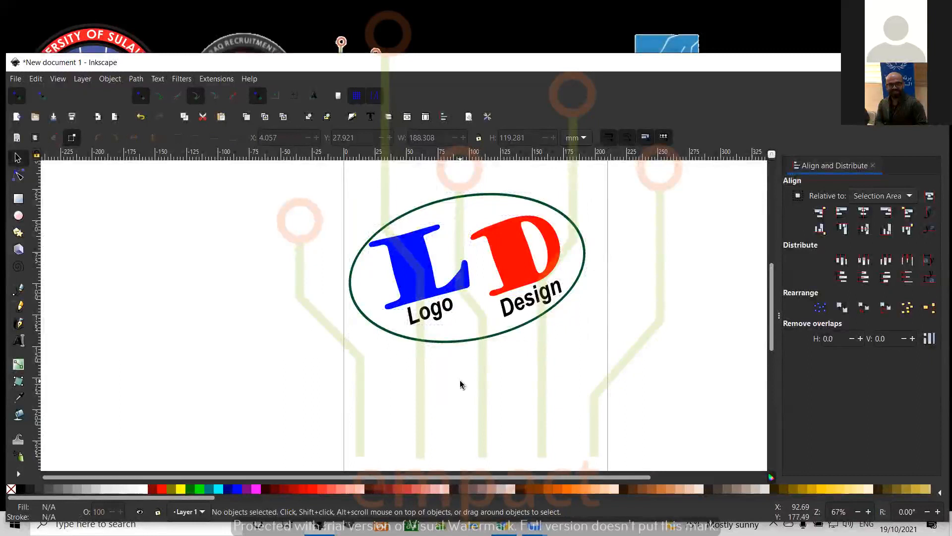
{"action": "left_click_drag", "start_coordinate": [475, 382], "coordinate": [451, 211]}
{"action": "left_click", "coordinate": [141, 80]}
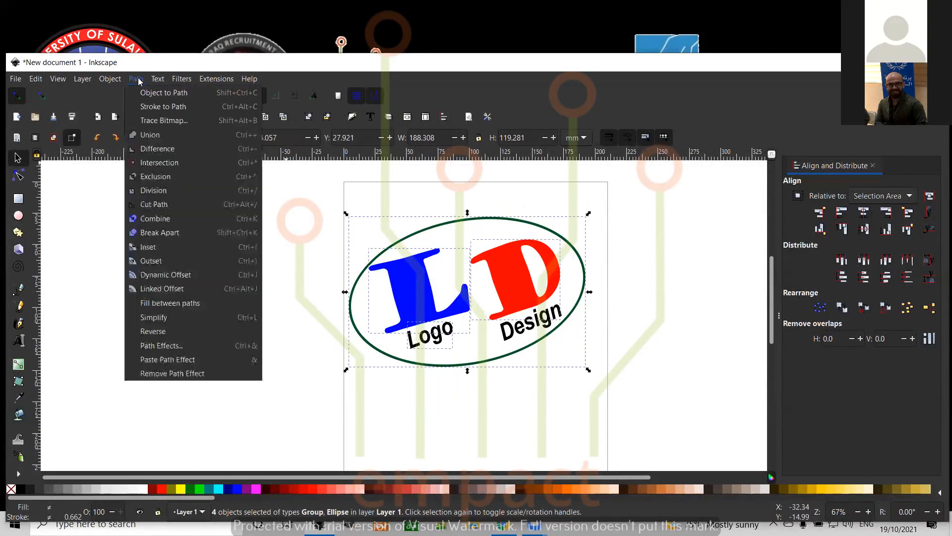
{"action": "left_click", "coordinate": [157, 138]}
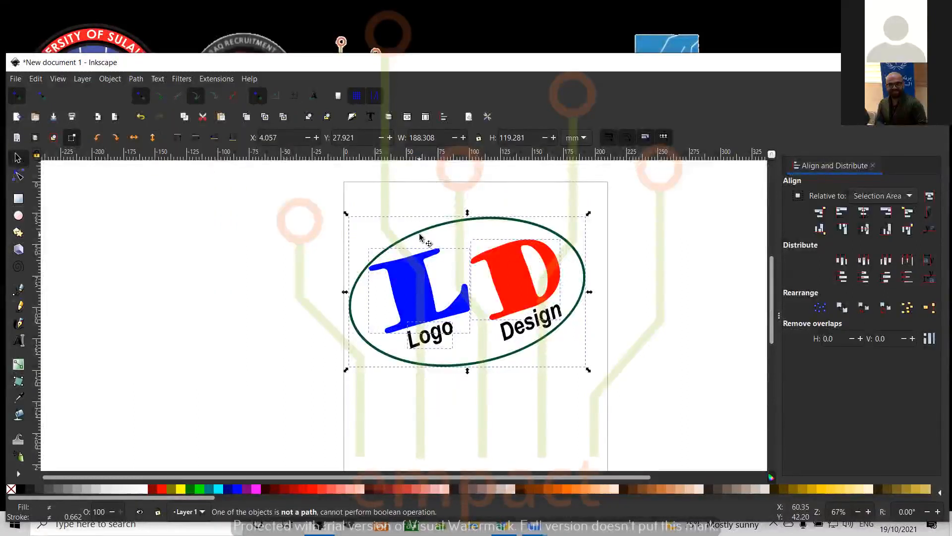
{"action": "left_click", "coordinate": [562, 406]}
Convert the dark green enclosing ellipse from an object to a path.
{"action": "left_click", "coordinate": [517, 354]}
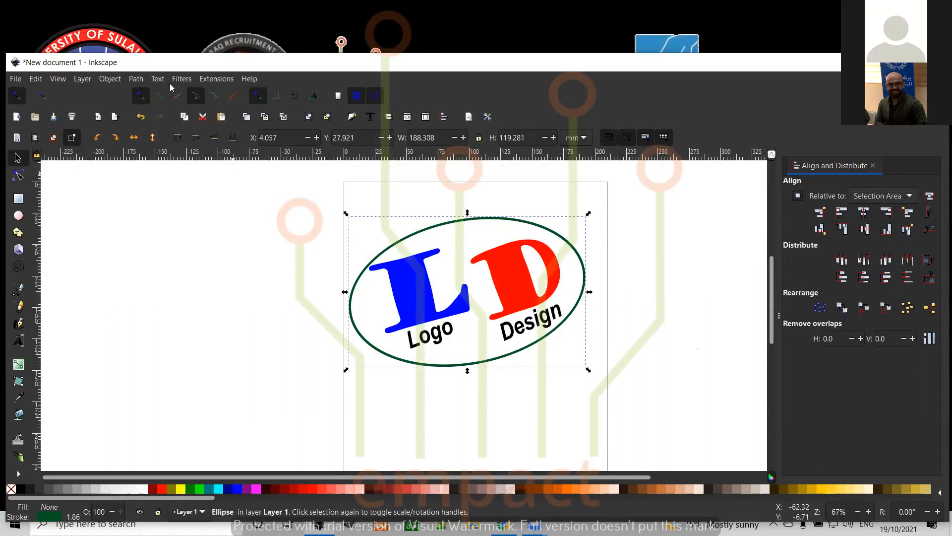
{"action": "left_click", "coordinate": [141, 81]}
{"action": "left_click", "coordinate": [149, 92]}
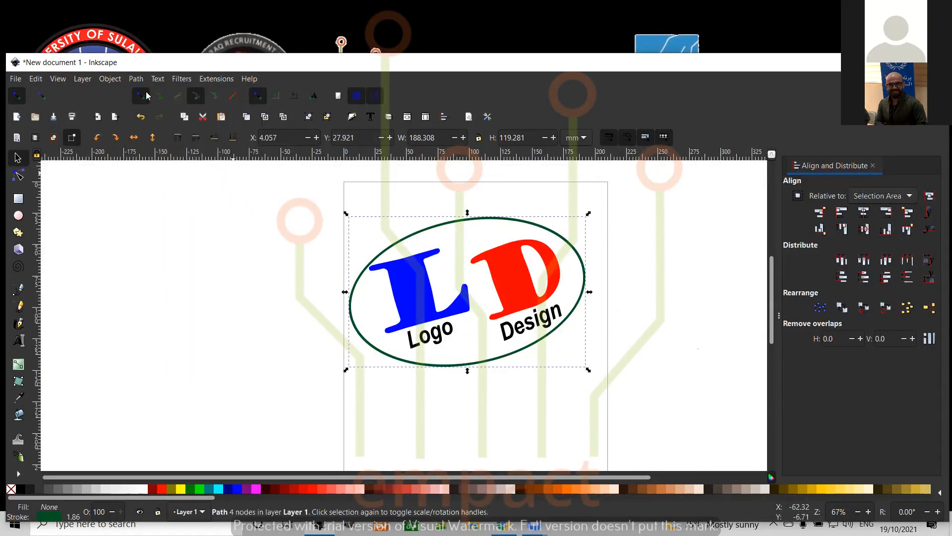
{"action": "left_click", "coordinate": [403, 271]}
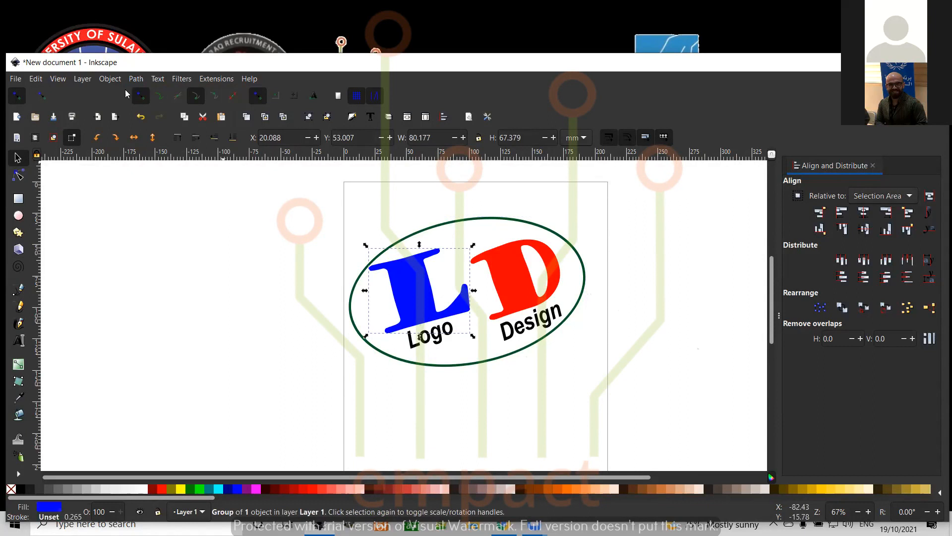
{"action": "left_click", "coordinate": [136, 80]}
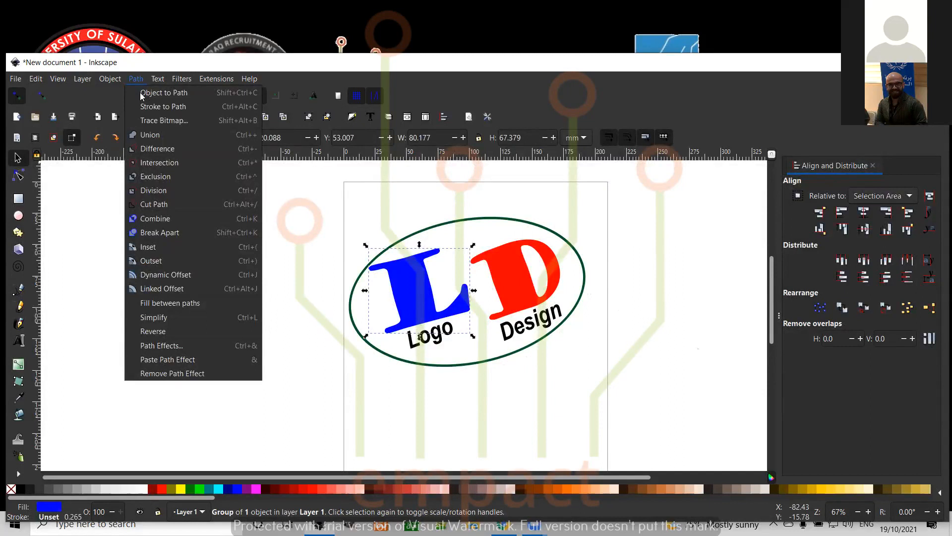
{"action": "left_click", "coordinate": [491, 434]}
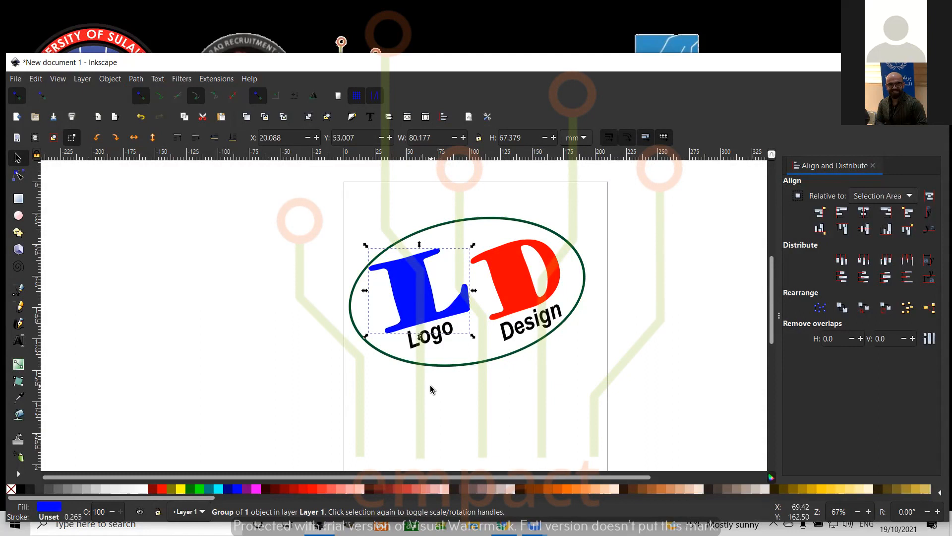
Try to combine both letters, the two words and the ellipse into a single path, and undo the combination.
{"action": "key", "text": "shift"}
{"action": "left_click_drag", "start_coordinate": [576, 377], "coordinate": [374, 220]}
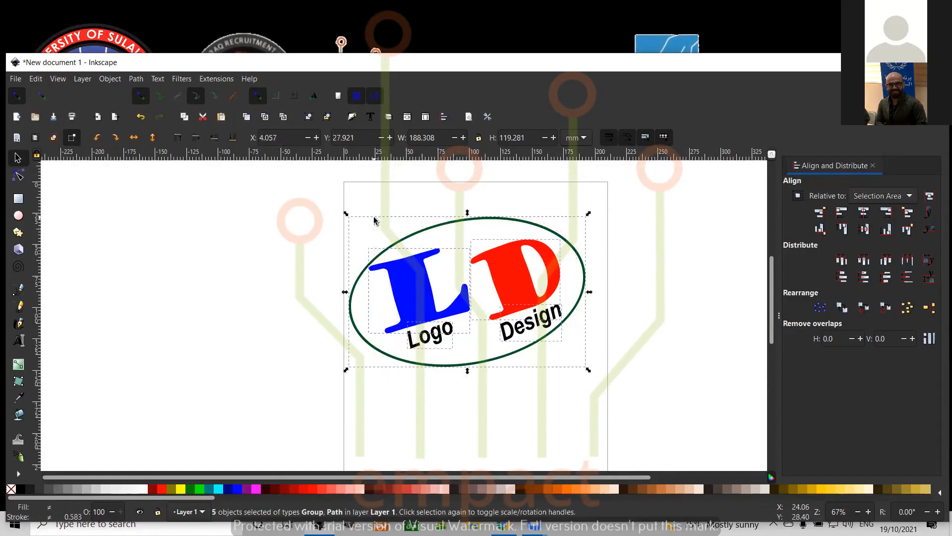
{"action": "key", "text": "ctrl+k"}
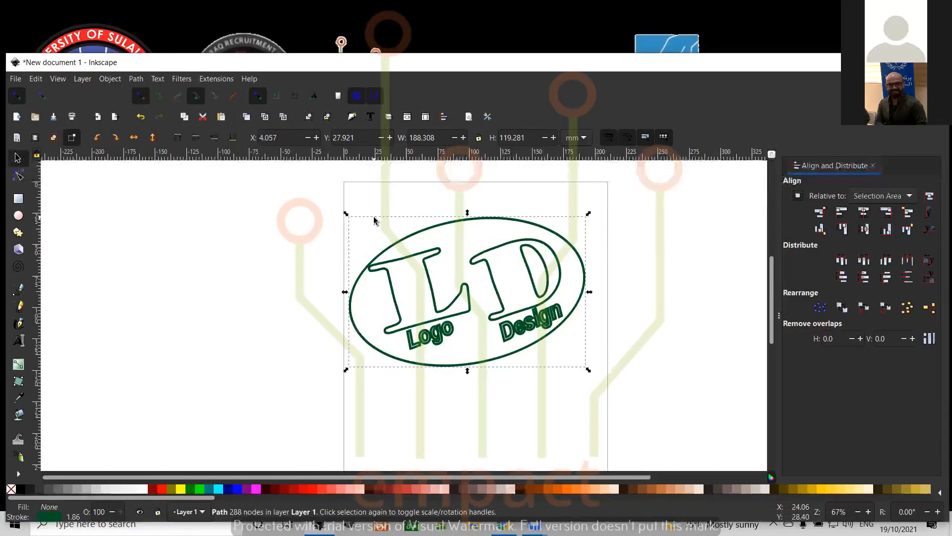
{"action": "key", "text": "ctrl+z"}
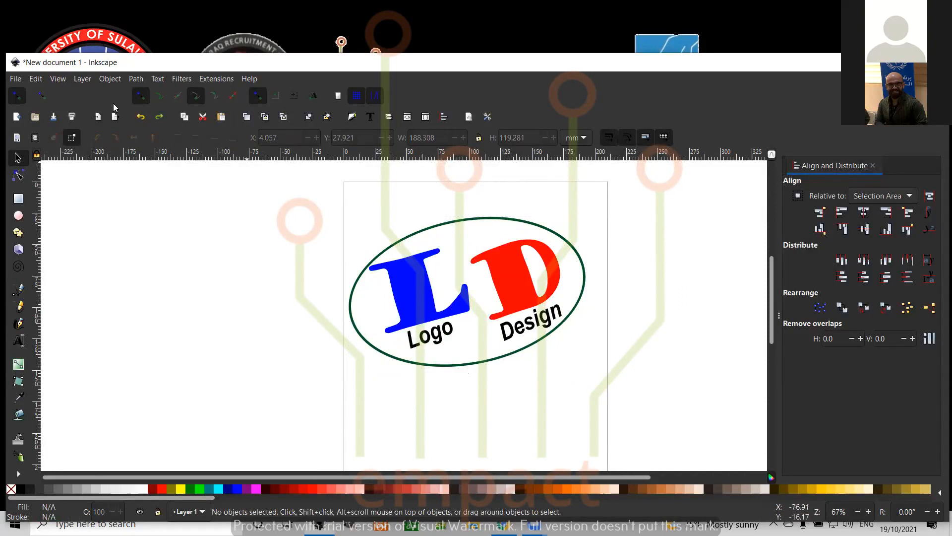
Try the Union operation without a selection, select the whole logo again, and clear the selection.
{"action": "left_click", "coordinate": [135, 80]}
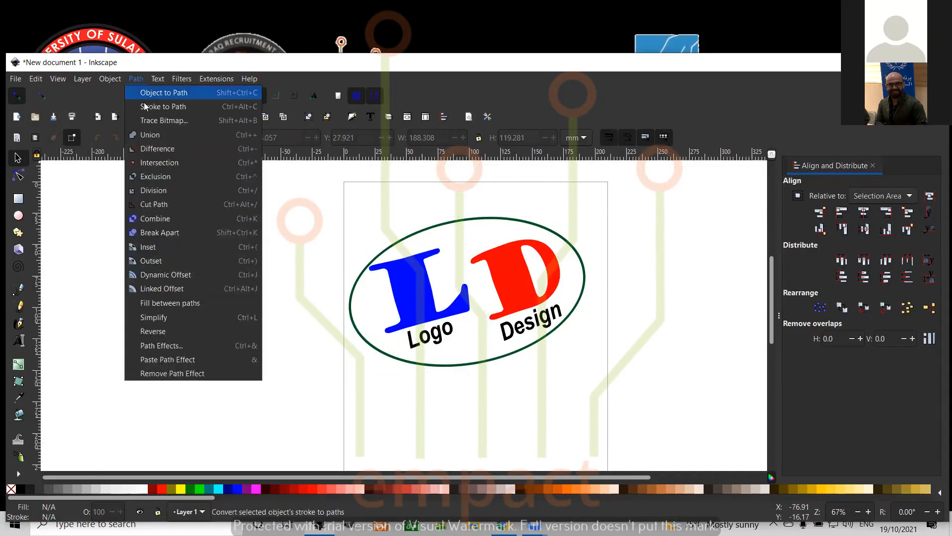
{"action": "left_click", "coordinate": [149, 135]}
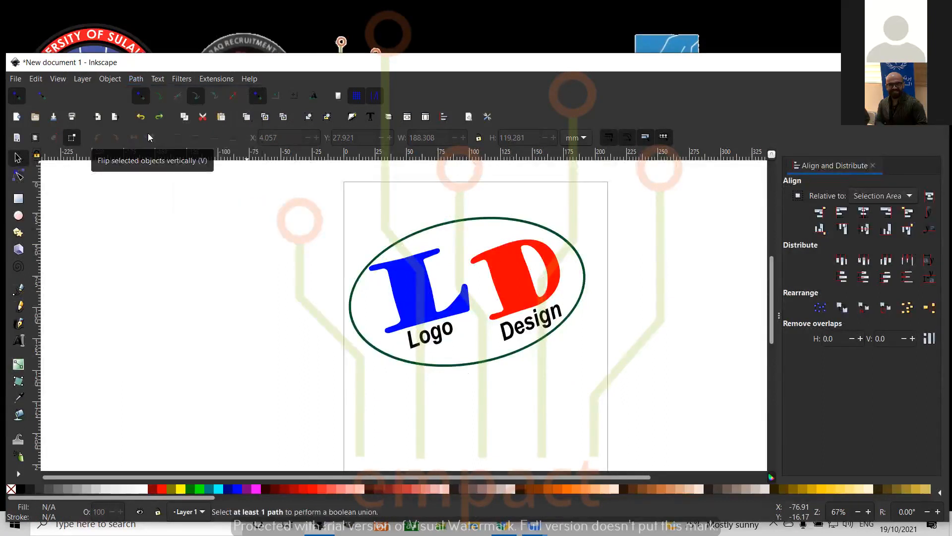
{"action": "left_click", "coordinate": [505, 278]}
{"action": "left_click", "coordinate": [538, 366]}
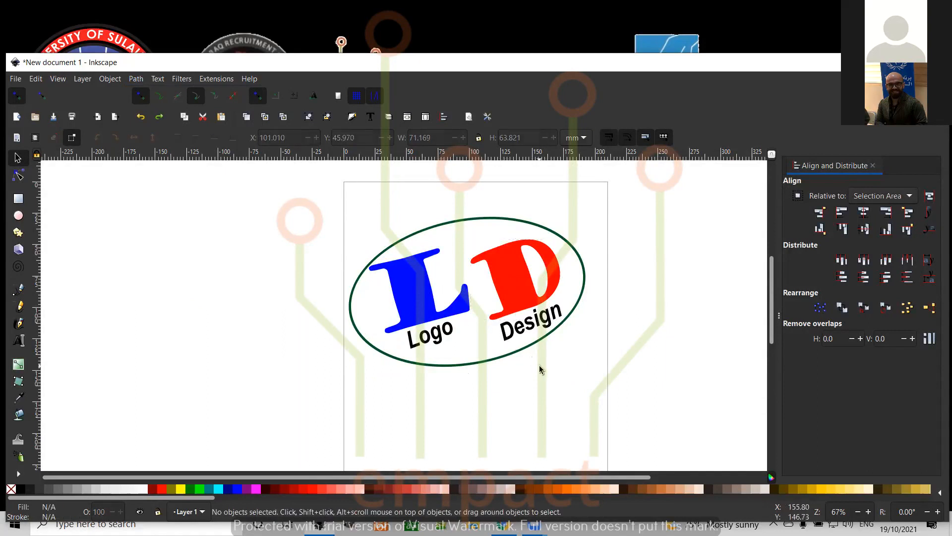
{"action": "left_click_drag", "start_coordinate": [584, 349], "coordinate": [345, 217]}
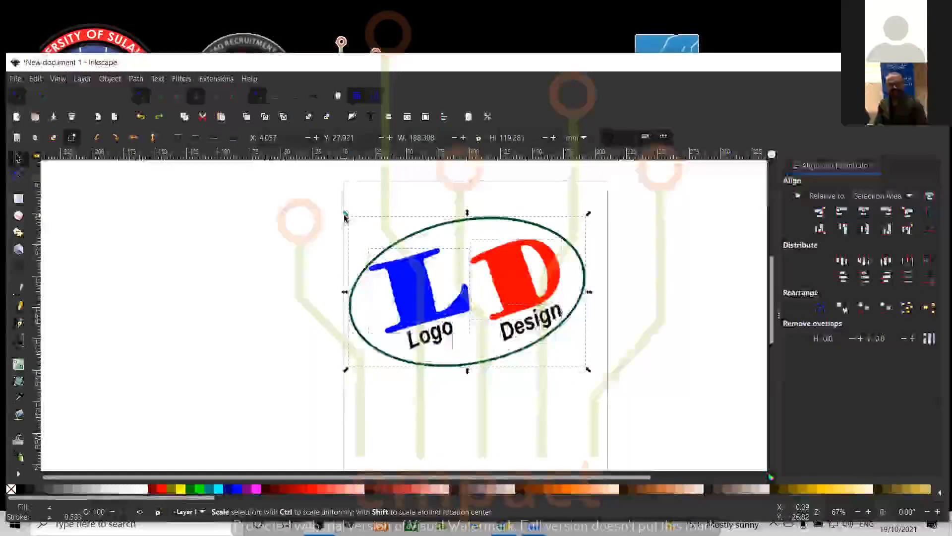
{"action": "left_click", "coordinate": [516, 452]}
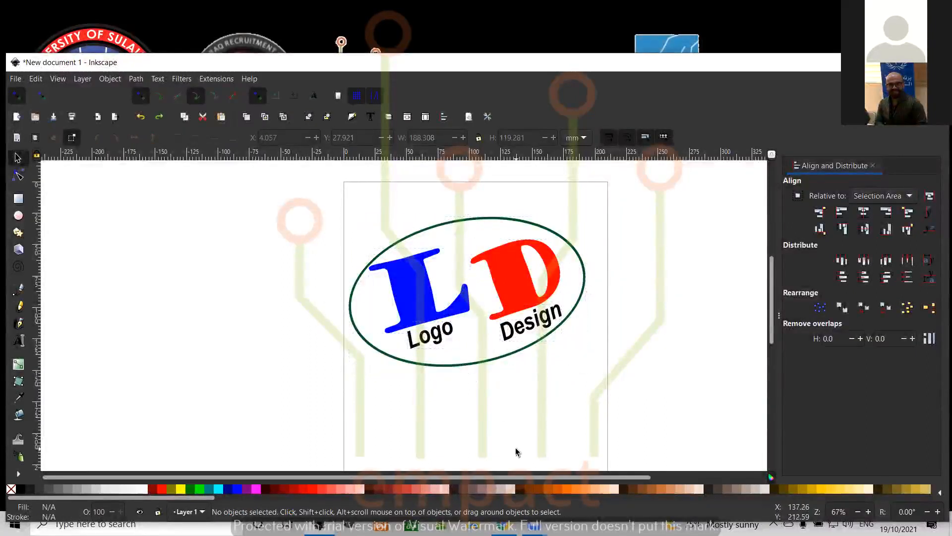
Create a new blank document and arrange its window, minimizing the window of the logo document.
{"action": "left_click", "coordinate": [14, 79]}
{"action": "left_click", "coordinate": [30, 94]}
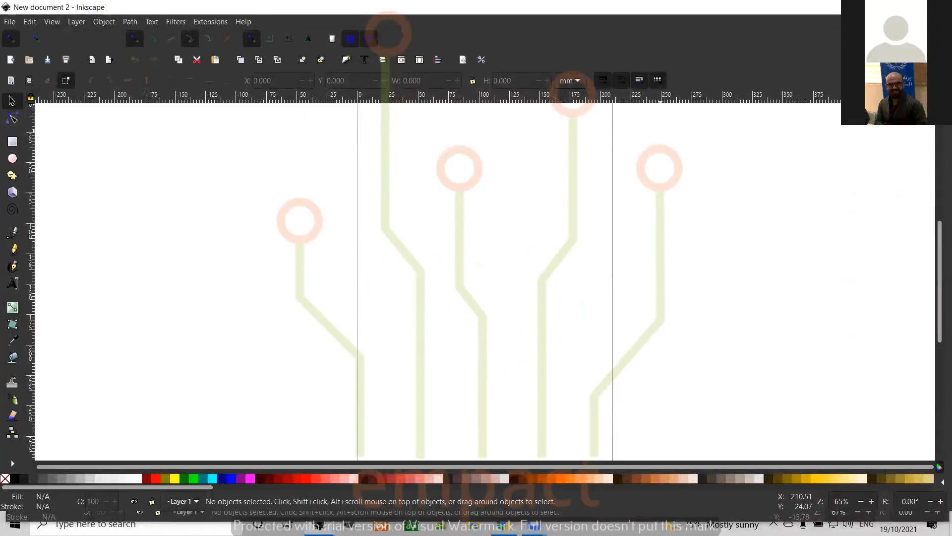
{"action": "left_click_drag", "start_coordinate": [739, 7], "coordinate": [608, 9]}
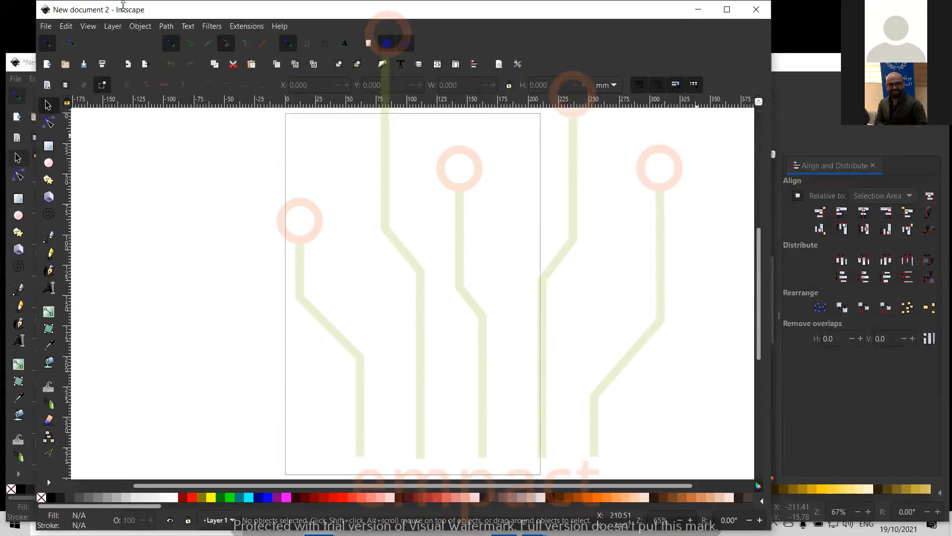
{"action": "left_click_drag", "start_coordinate": [135, 73], "coordinate": [135, 72]}
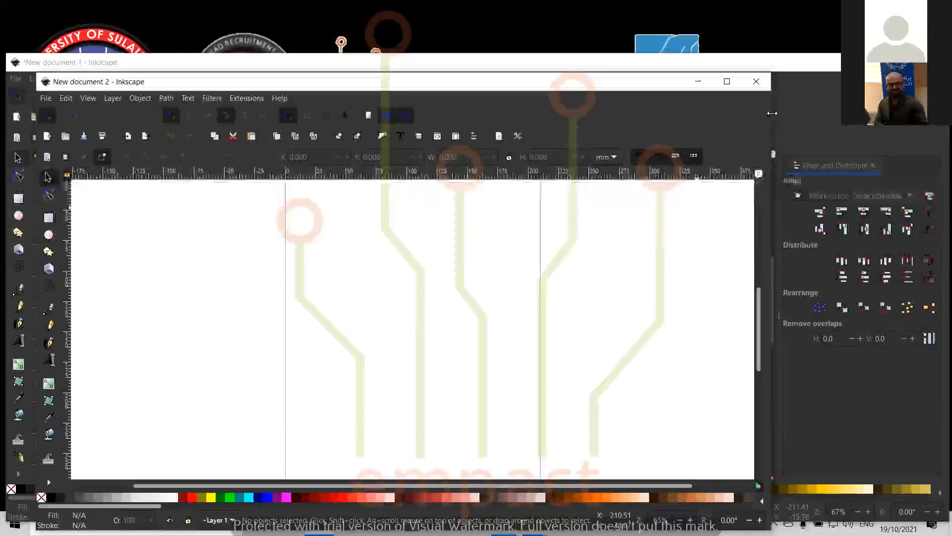
{"action": "left_click_drag", "start_coordinate": [773, 113], "coordinate": [945, 114]}
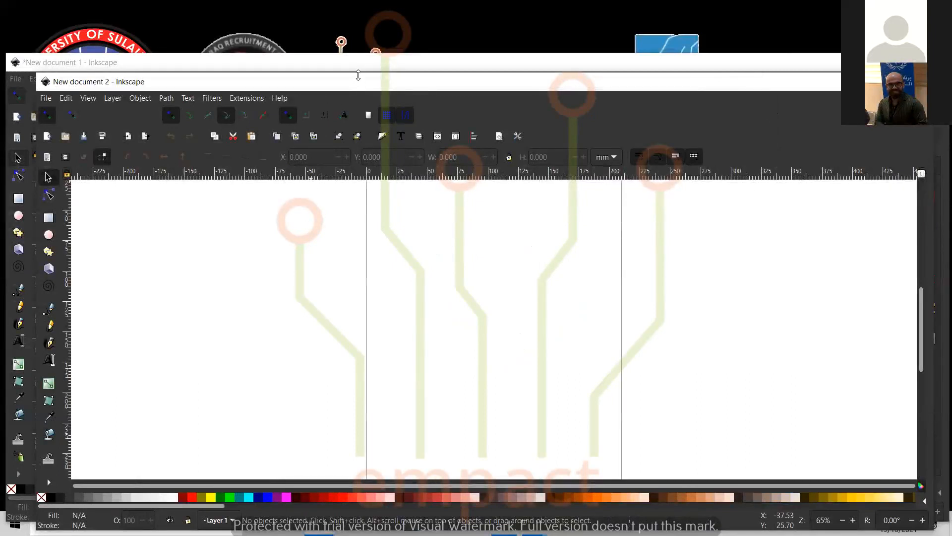
{"action": "left_click_drag", "start_coordinate": [358, 73], "coordinate": [358, 53]}
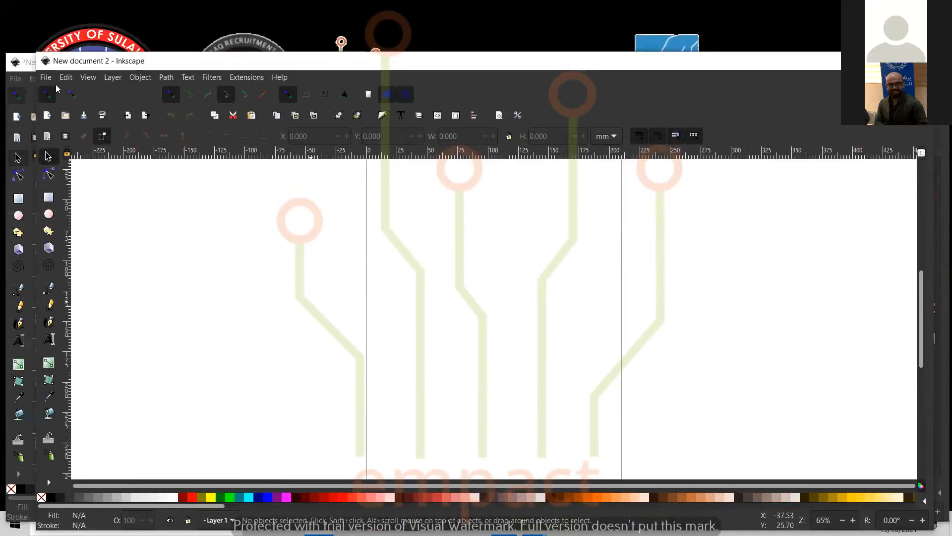
{"action": "left_click", "coordinate": [27, 68]}
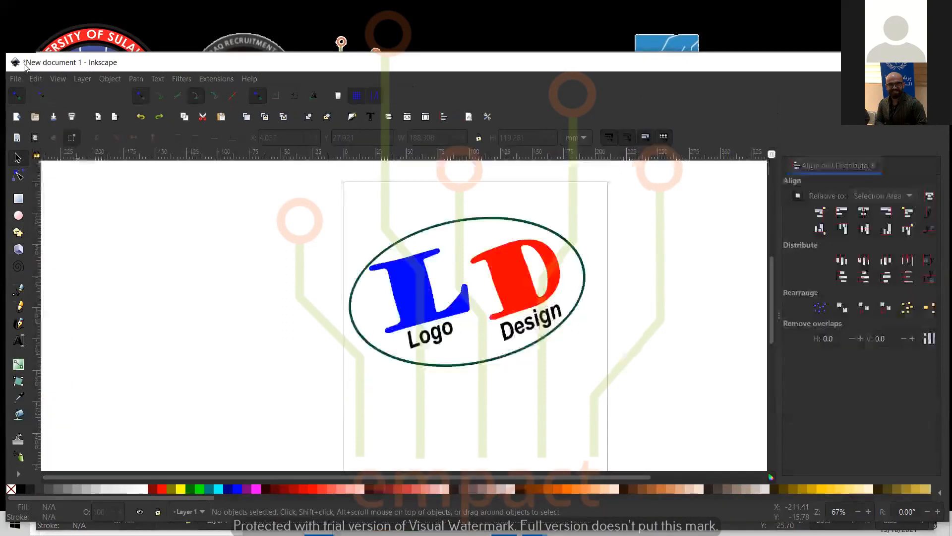
{"action": "left_click", "coordinate": [879, 62]}
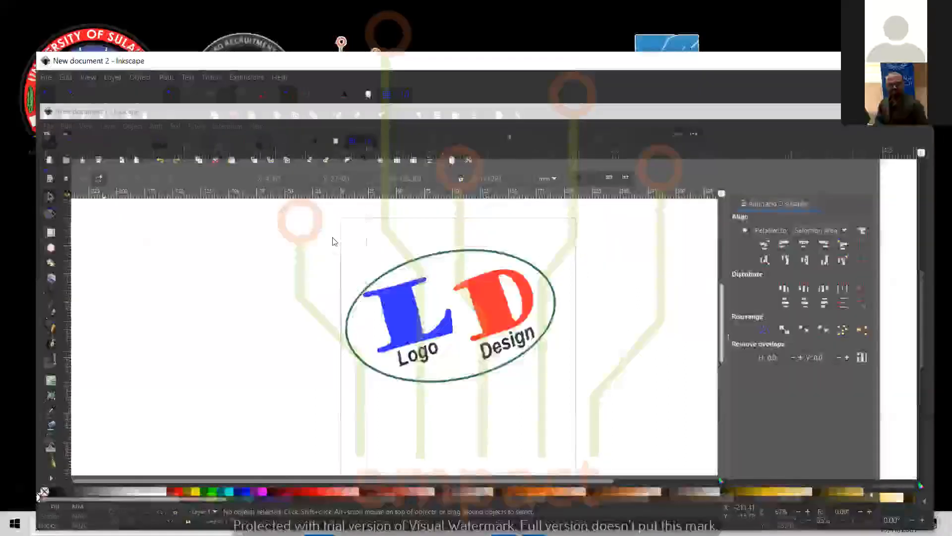
Draw a horizontal ellipse about 168 mm wide and 75 mm high across the page.
{"action": "left_click", "coordinate": [50, 214]}
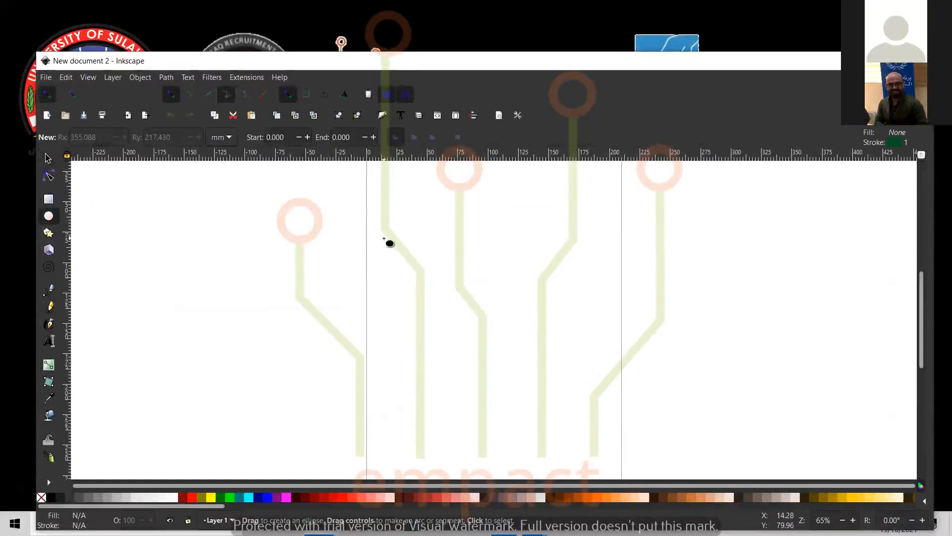
{"action": "left_click_drag", "start_coordinate": [384, 239], "coordinate": [587, 329]}
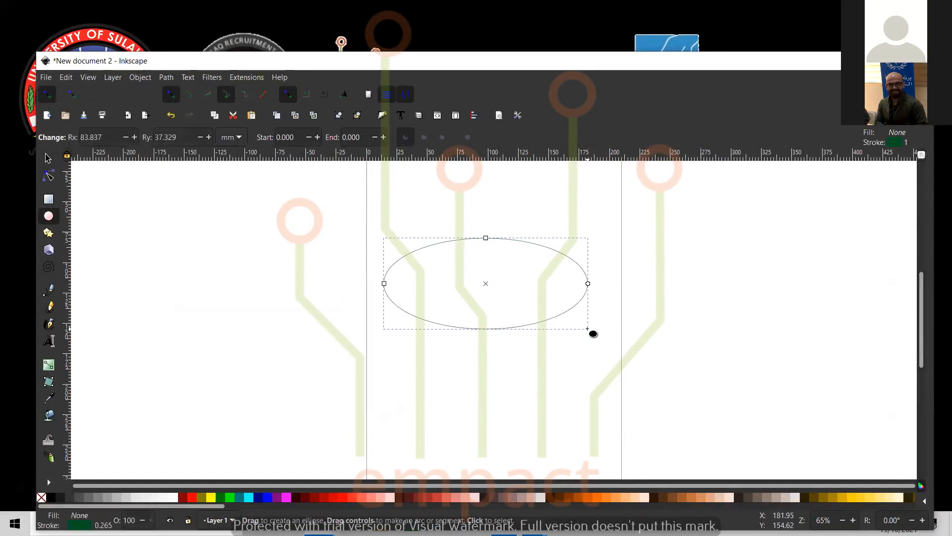
Try black and blue fills on the ellipse, and leave it unfilled with a dark blue outline.
{"action": "left_click", "coordinate": [49, 497]}
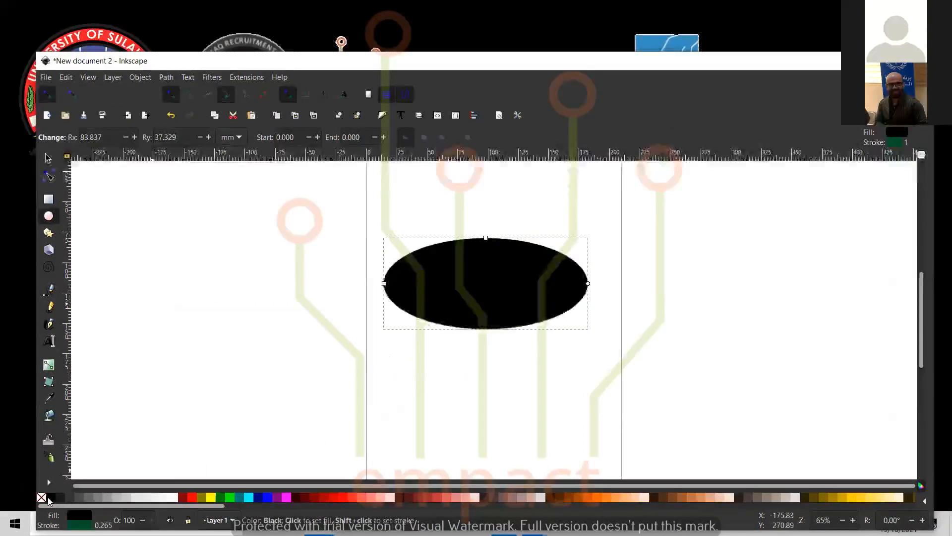
{"action": "left_click", "coordinate": [41, 497]}
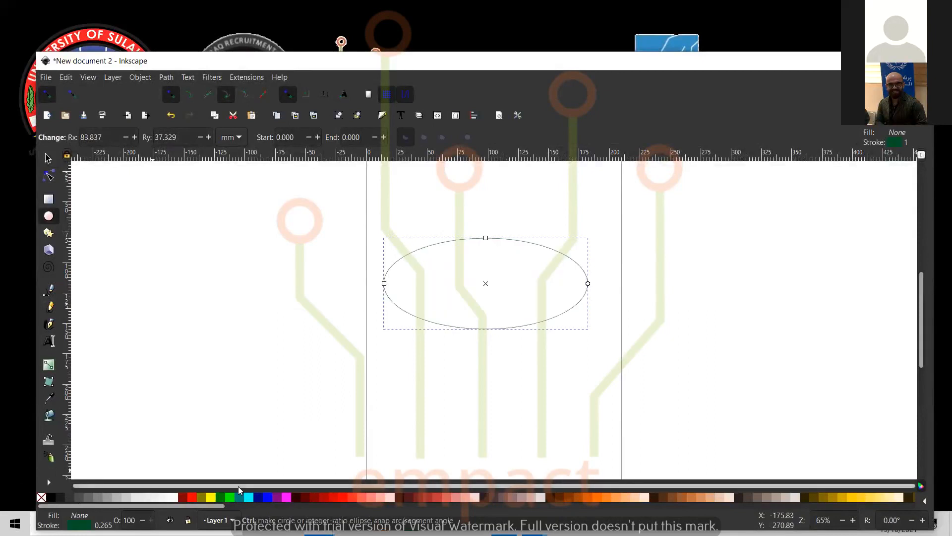
{"action": "left_click", "coordinate": [268, 498]}
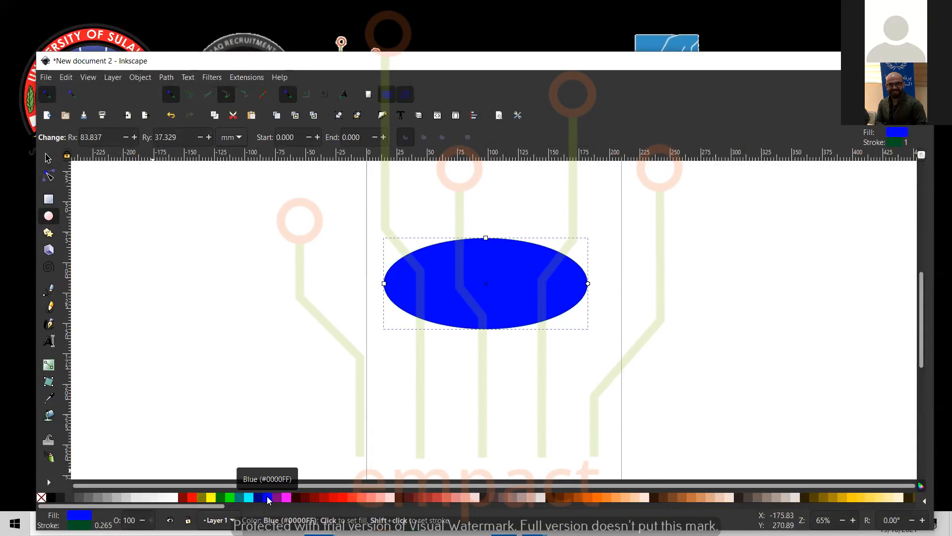
{"action": "left_click", "coordinate": [41, 497]}
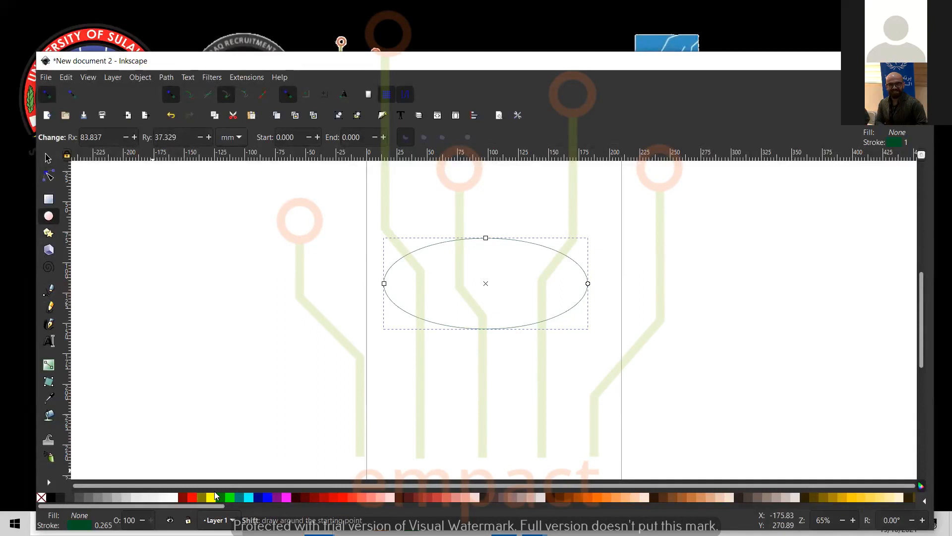
{"action": "left_click", "coordinate": [258, 497], "text": "shift"}
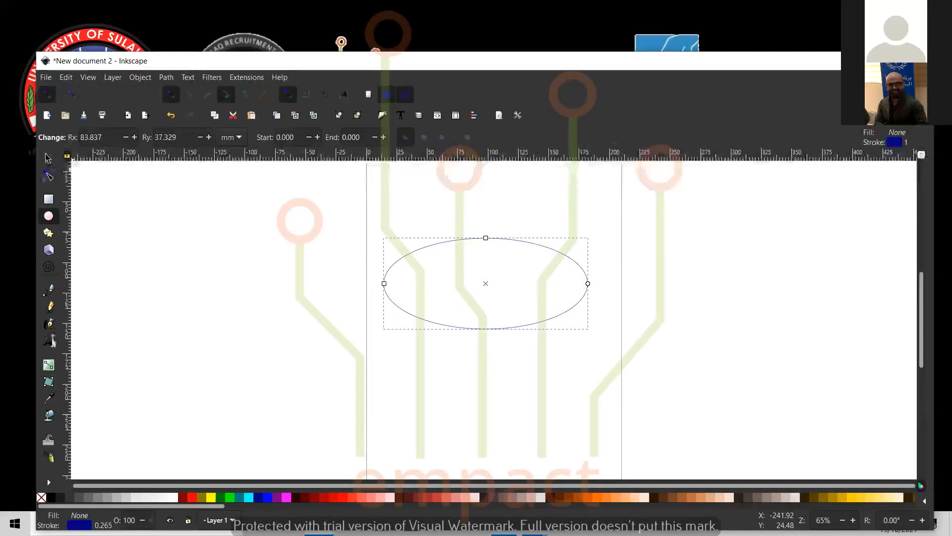
Start a text object in the upper part of the ellipse and set its font to Freestyle Script.
{"action": "left_click", "coordinate": [50, 340]}
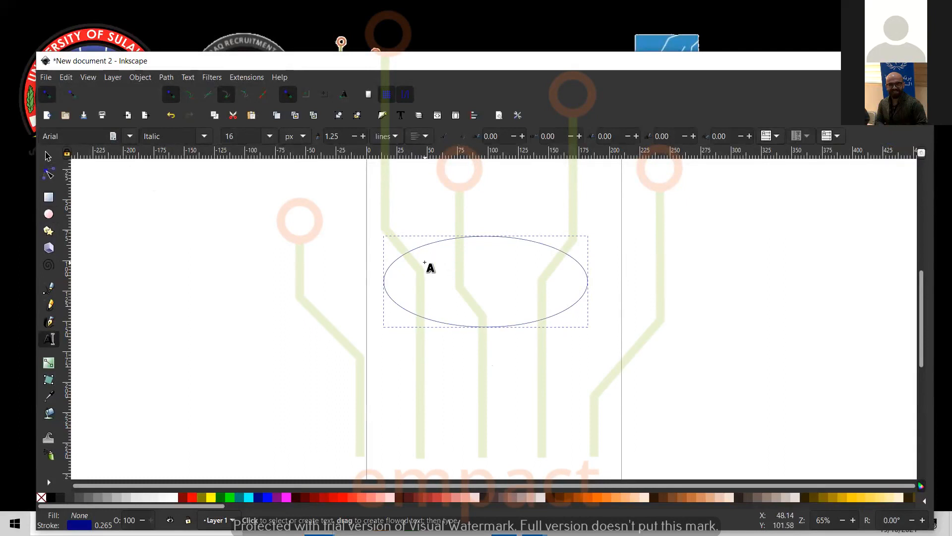
{"action": "key", "text": "Escape"}
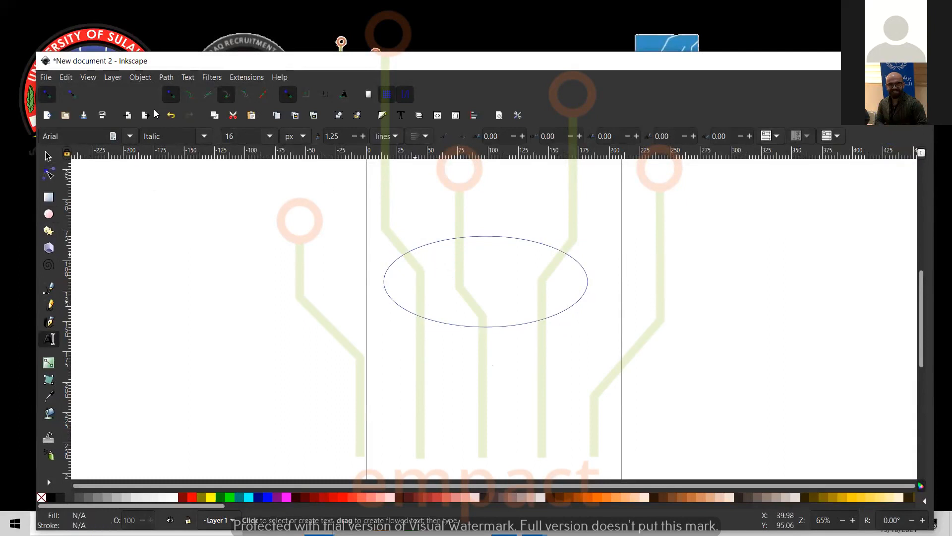
{"action": "left_click", "coordinate": [131, 136]}
{"action": "scroll", "coordinate": [161, 383], "scroll_direction": "down", "scroll_amount": 5}
{"action": "scroll", "coordinate": [161, 383], "scroll_direction": "down", "scroll_amount": 15}
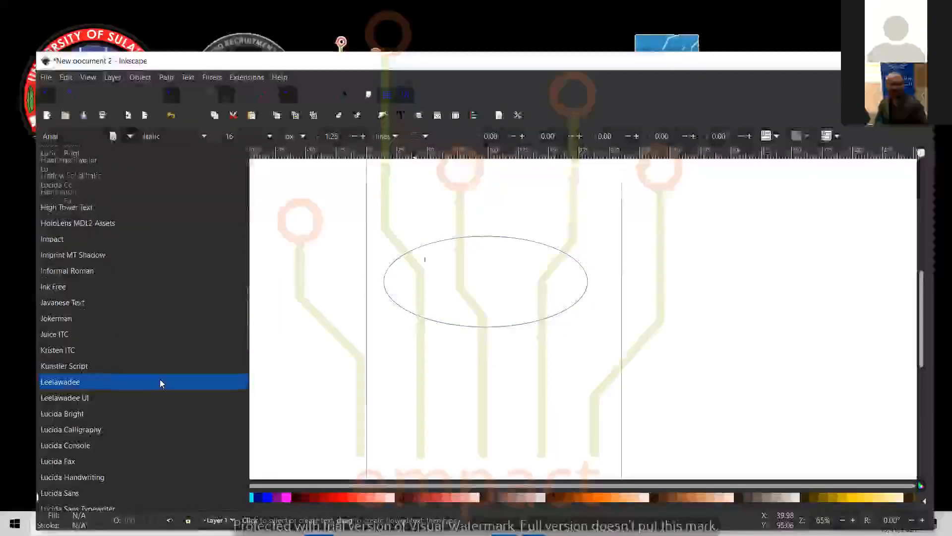
{"action": "scroll", "coordinate": [161, 383], "scroll_direction": "down", "scroll_amount": 15}
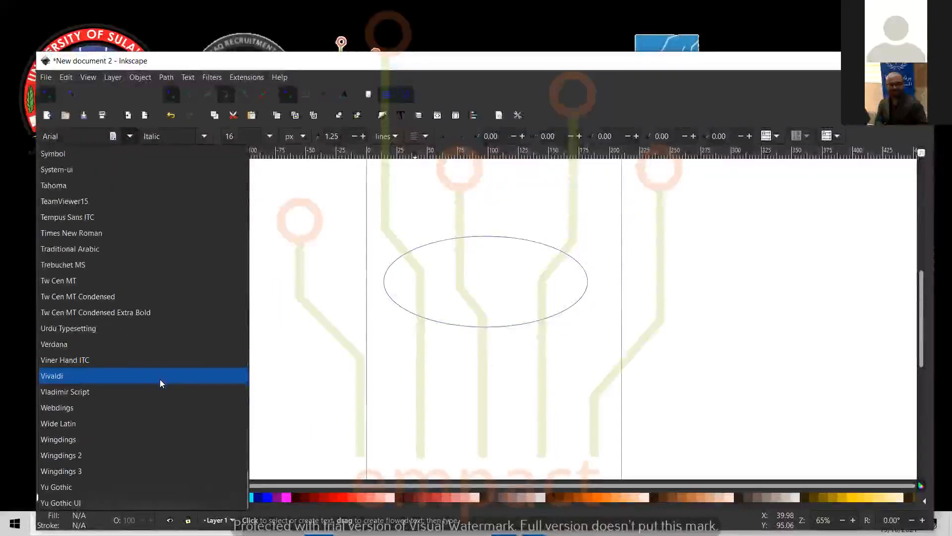
{"action": "scroll", "coordinate": [161, 382], "scroll_direction": "up", "scroll_amount": 20}
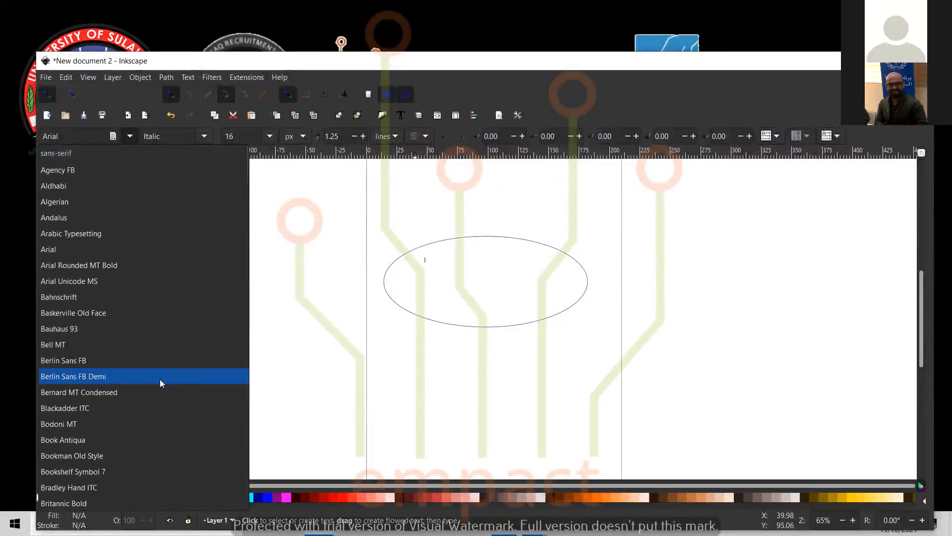
{"action": "scroll", "coordinate": [162, 383], "scroll_direction": "down", "scroll_amount": 2}
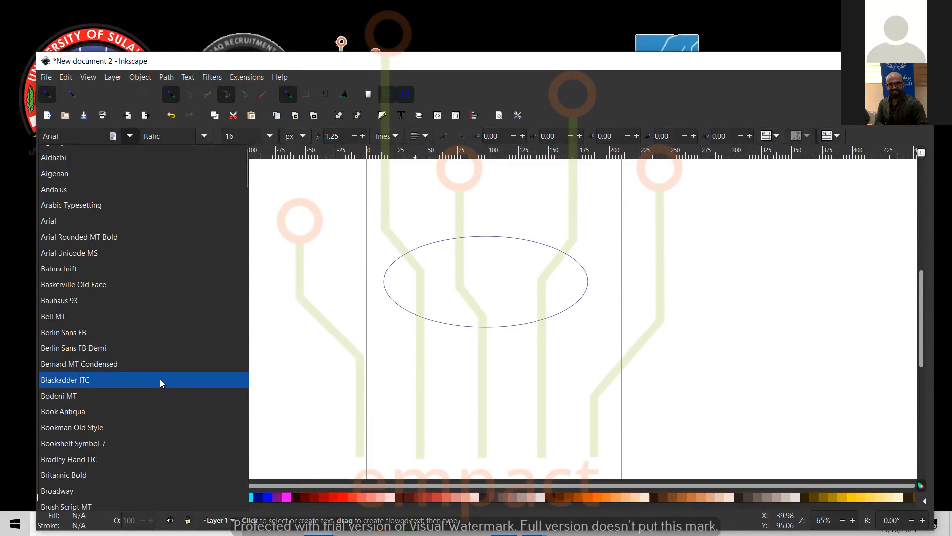
{"action": "scroll", "coordinate": [162, 383], "scroll_direction": "down", "scroll_amount": 7}
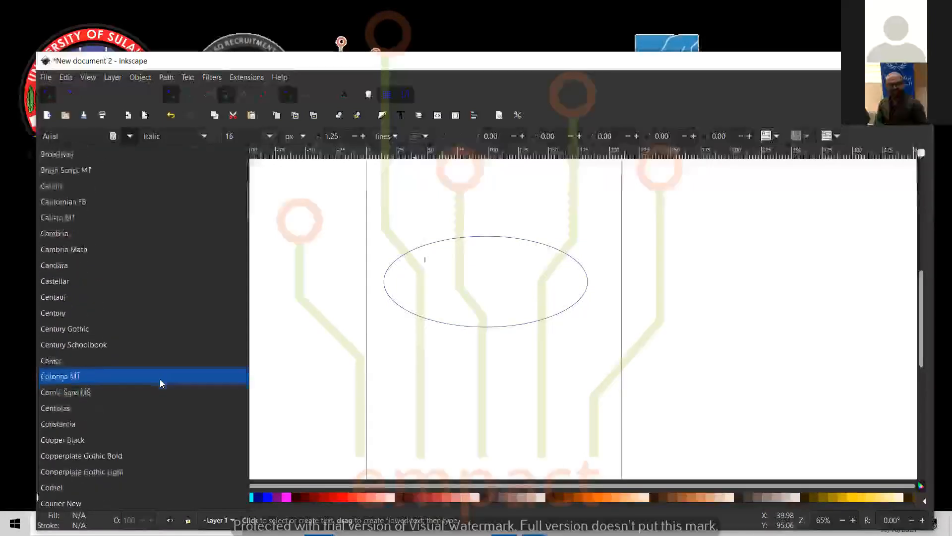
{"action": "scroll", "coordinate": [161, 383], "scroll_direction": "down", "scroll_amount": 4}
{"action": "scroll", "coordinate": [161, 383], "scroll_direction": "down", "scroll_amount": 5}
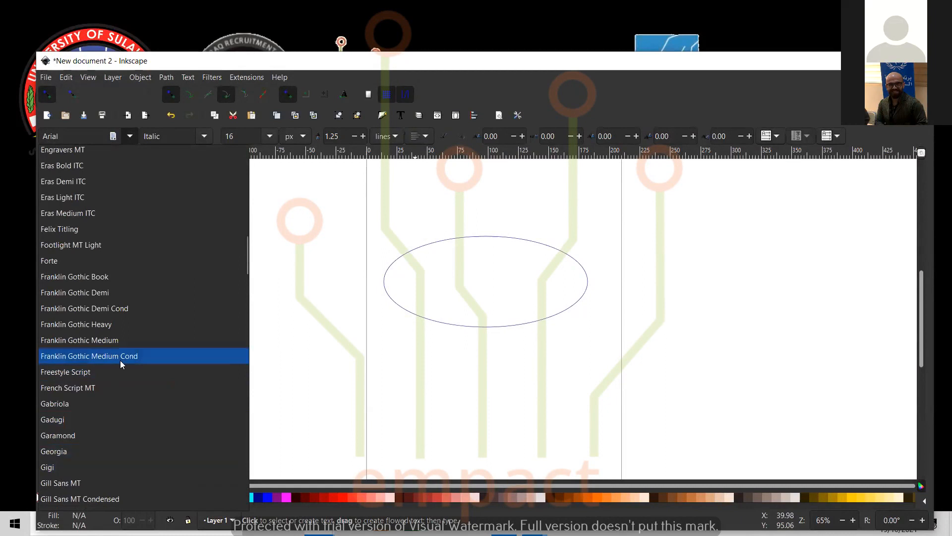
{"action": "left_click", "coordinate": [110, 372]}
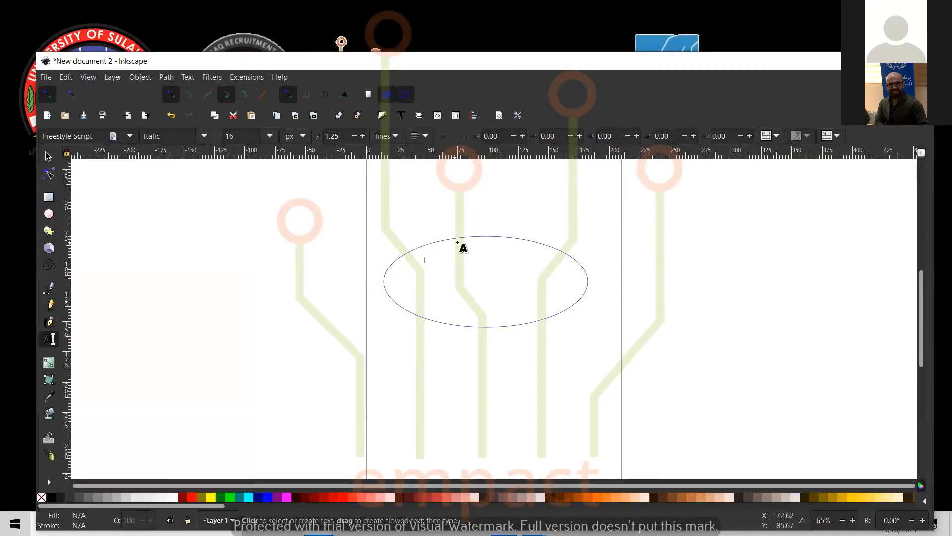
Set the font size to 72 and write L and D as separate text objects in the upper part of the ellipse.
{"action": "left_click", "coordinate": [270, 137]}
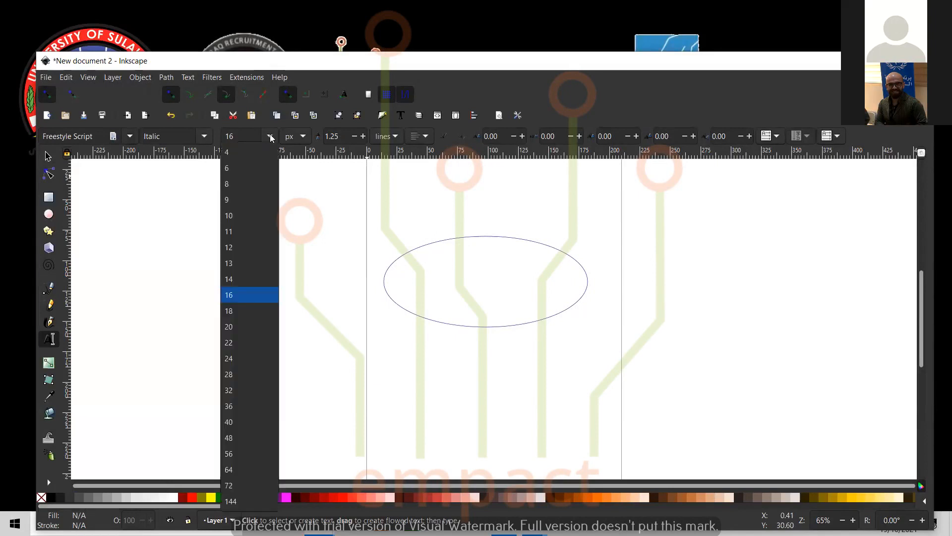
{"action": "left_click", "coordinate": [245, 489]}
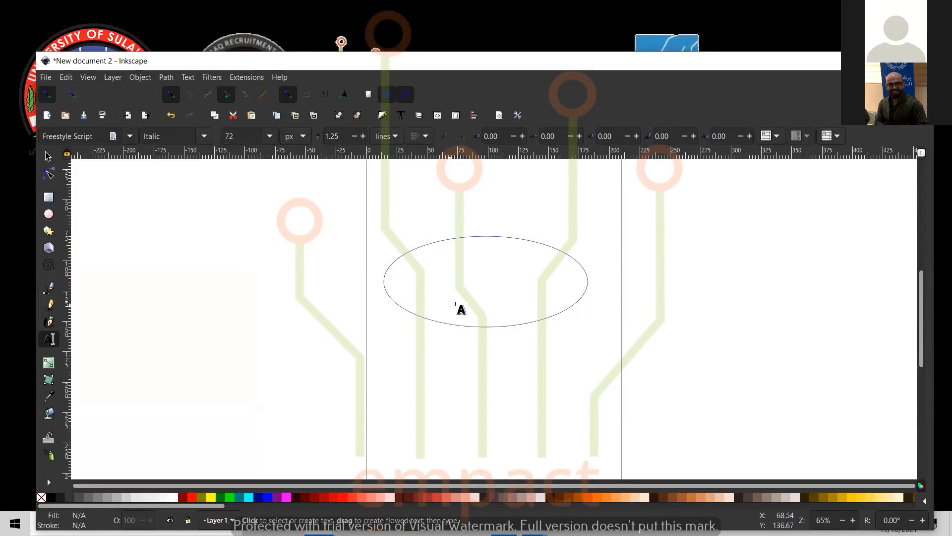
{"action": "type", "text": "L"}
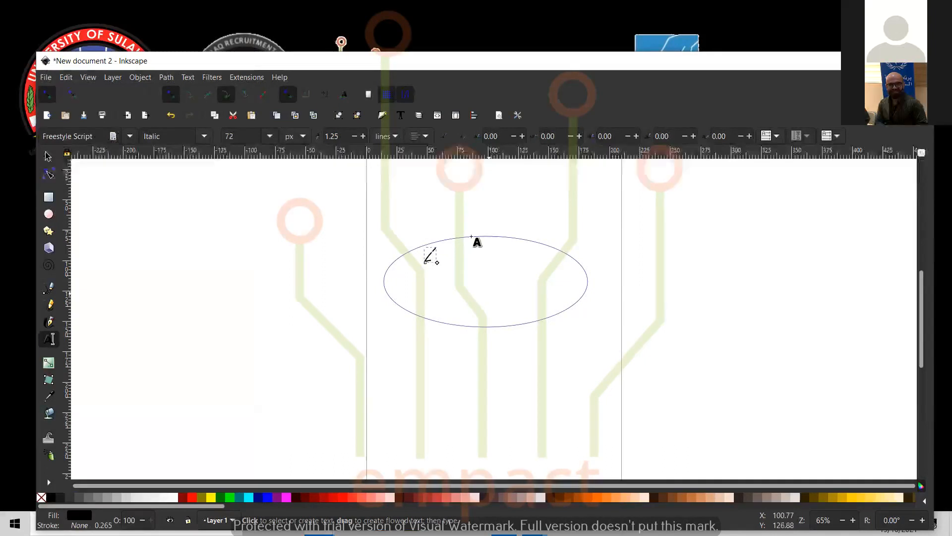
{"action": "left_click", "coordinate": [479, 252]}
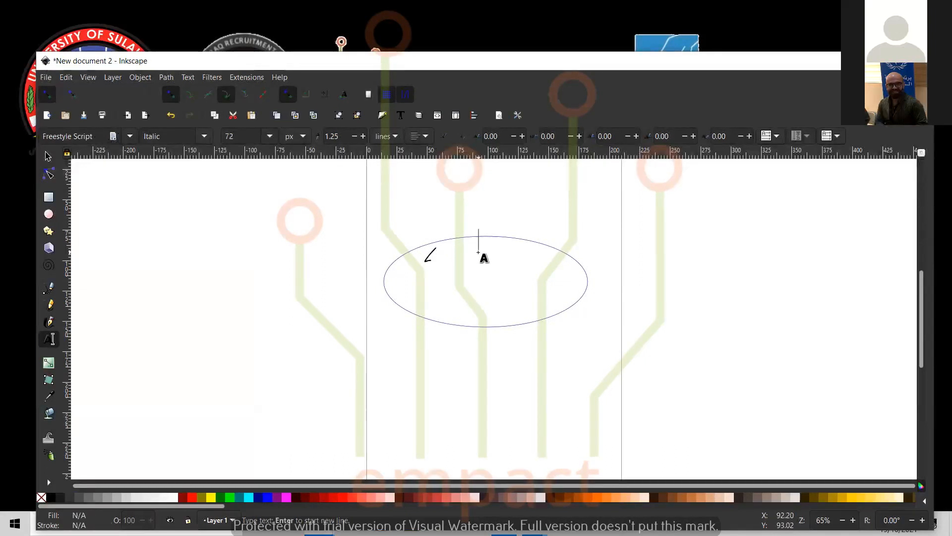
{"action": "type", "text": "O"}
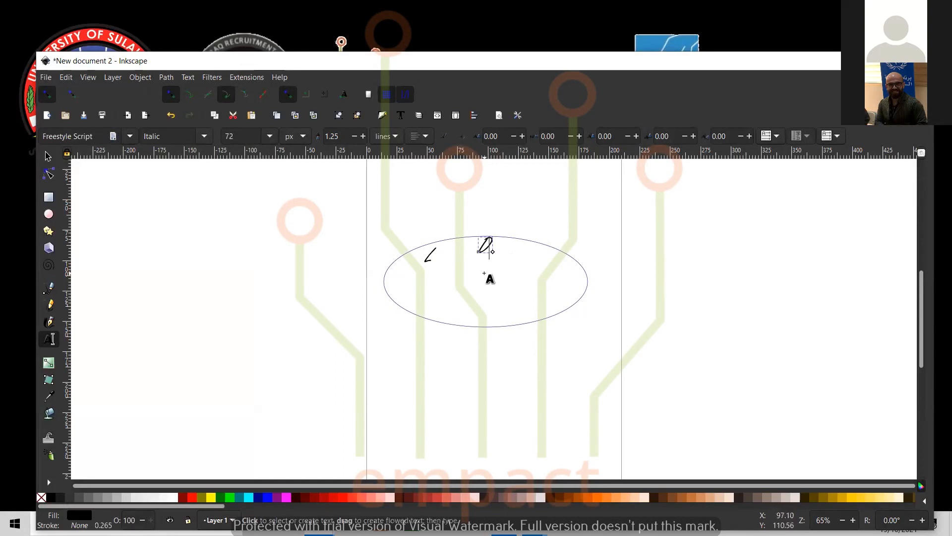
Enlarge the L to about 38 × 39 mm and the D to about 32 × 42 mm, placing them side by side inside the ellipse.
{"action": "left_click", "coordinate": [429, 255]}
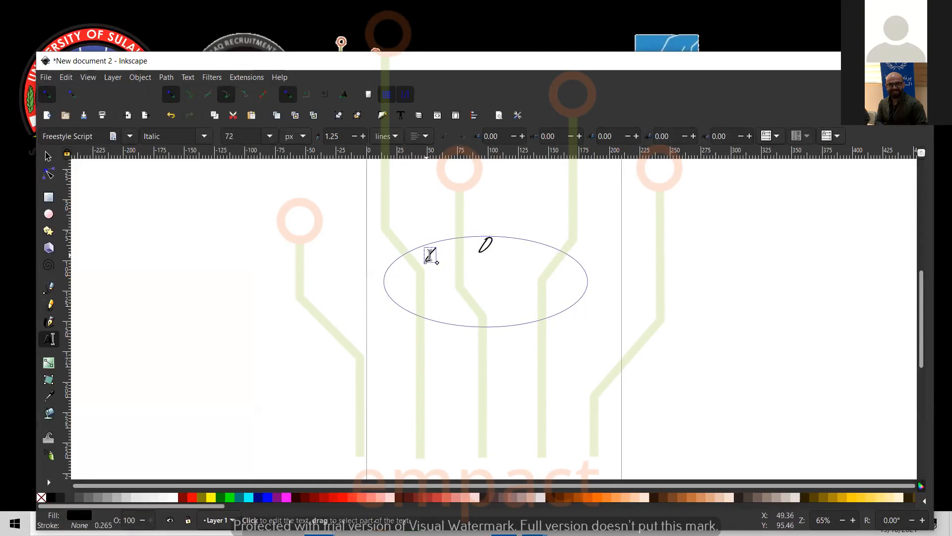
{"action": "key", "text": "F1"}
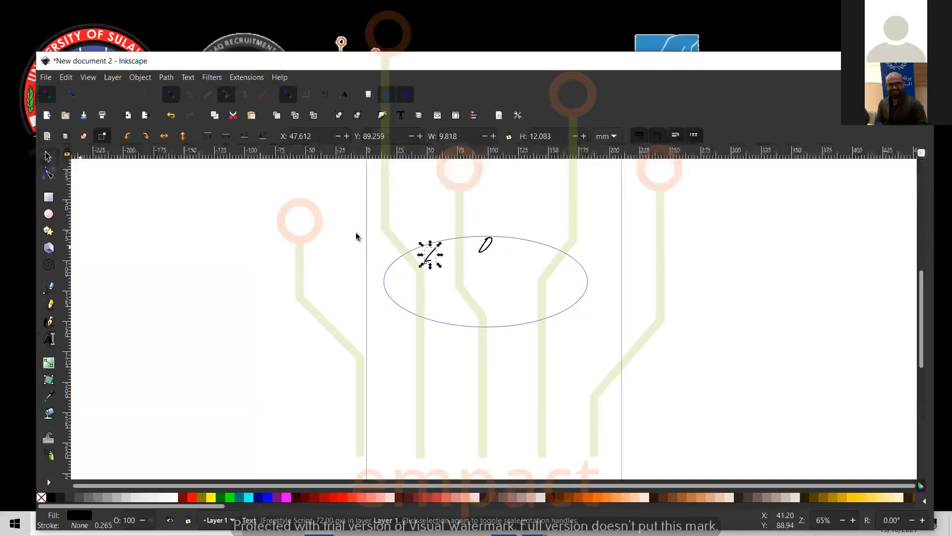
{"action": "left_click_drag", "start_coordinate": [438, 268], "coordinate": [473, 299]}
{"action": "left_click", "coordinate": [486, 246]}
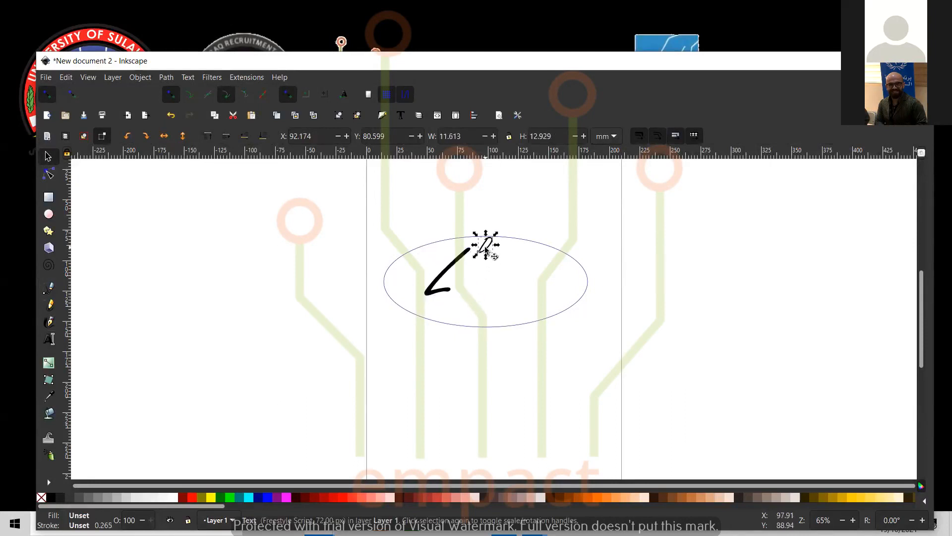
{"action": "left_click_drag", "start_coordinate": [494, 252], "coordinate": [536, 307]}
{"action": "left_click", "coordinate": [513, 276]}
{"action": "left_click_drag", "start_coordinate": [513, 276], "coordinate": [462, 257]}
{"action": "left_click", "coordinate": [540, 270]}
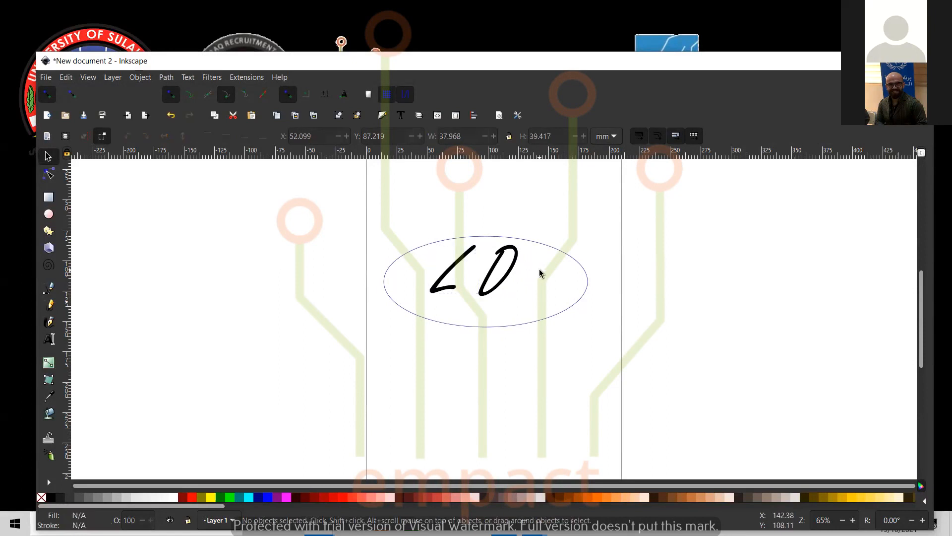
Convert the L and D text objects to paths with Object to Path.
{"action": "left_click", "coordinate": [466, 265]}
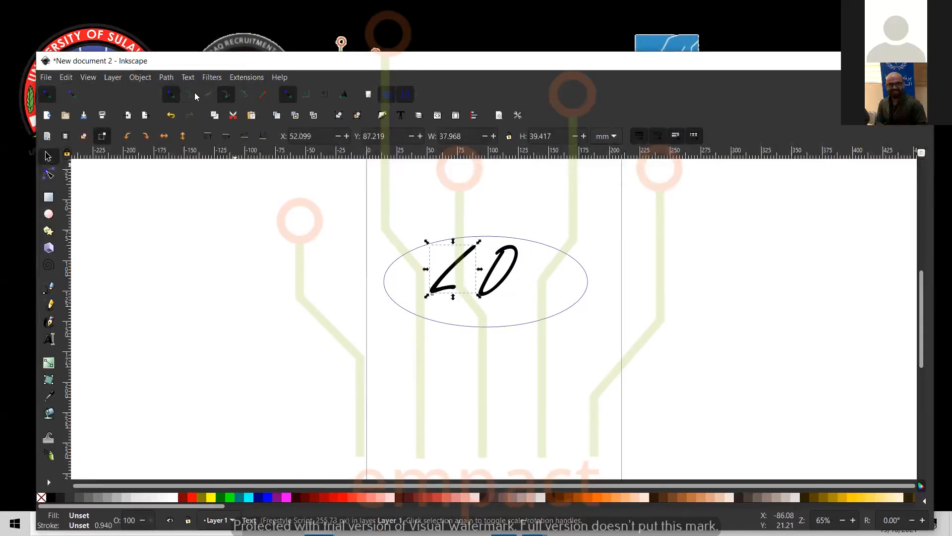
{"action": "left_click", "coordinate": [166, 78]}
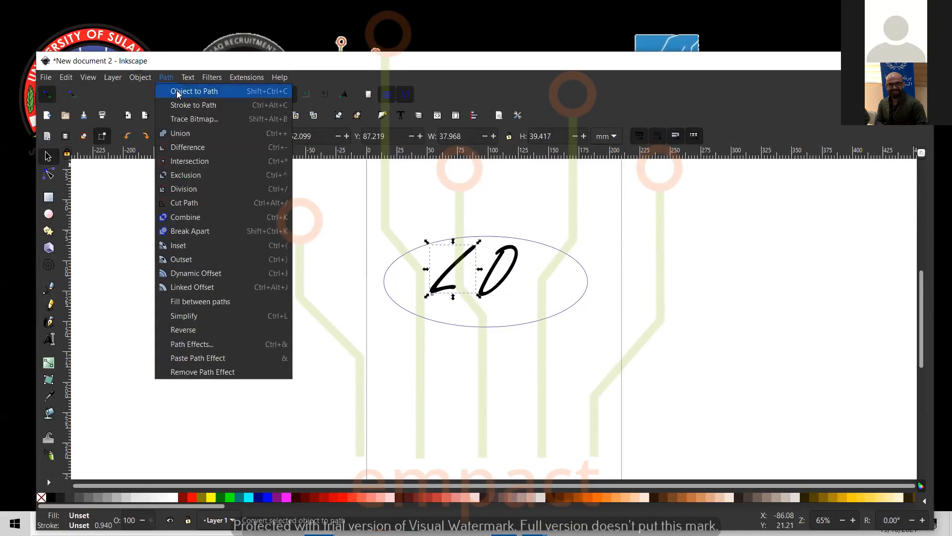
{"action": "left_click", "coordinate": [181, 93]}
{"action": "left_click", "coordinate": [510, 272]}
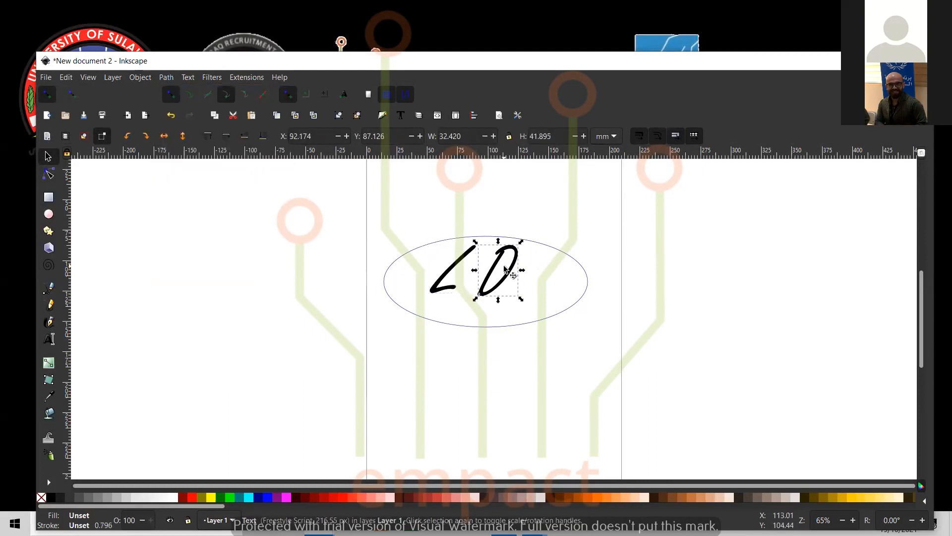
{"action": "left_click", "coordinate": [146, 79]}
{"action": "mouse_move", "coordinate": [168, 80]}
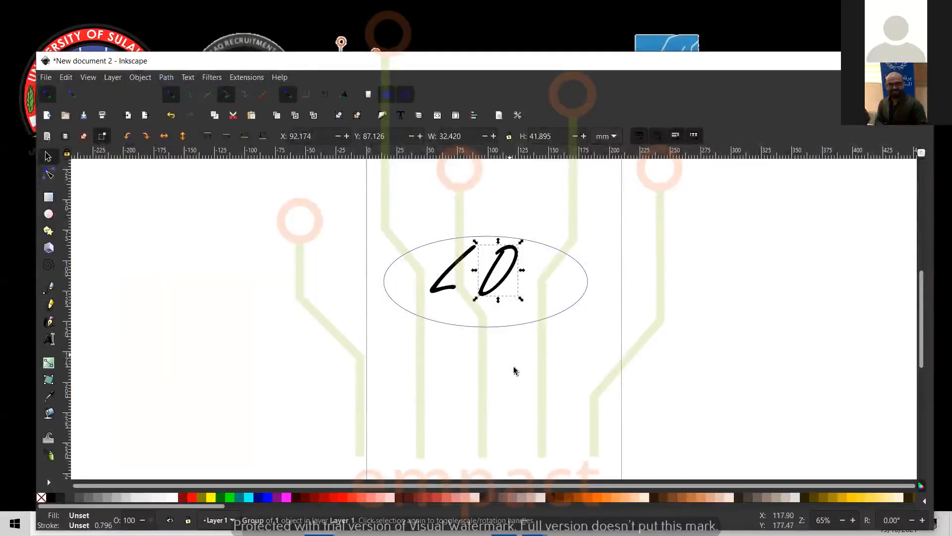
{"action": "left_click", "coordinate": [489, 355]}
{"action": "double_click", "coordinate": [453, 271]}
{"action": "double_click", "coordinate": [506, 280]}
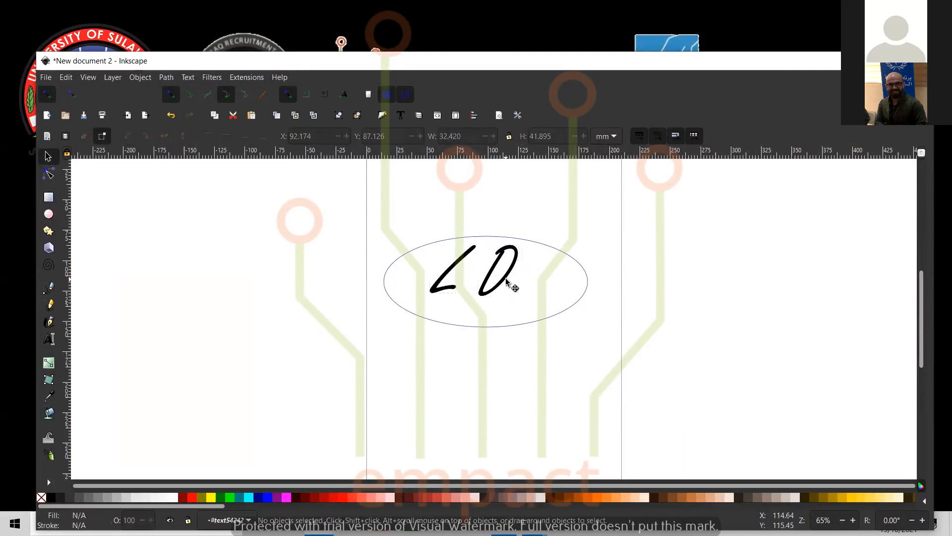
{"action": "left_click", "coordinate": [531, 324]}
{"action": "left_click", "coordinate": [505, 350]}
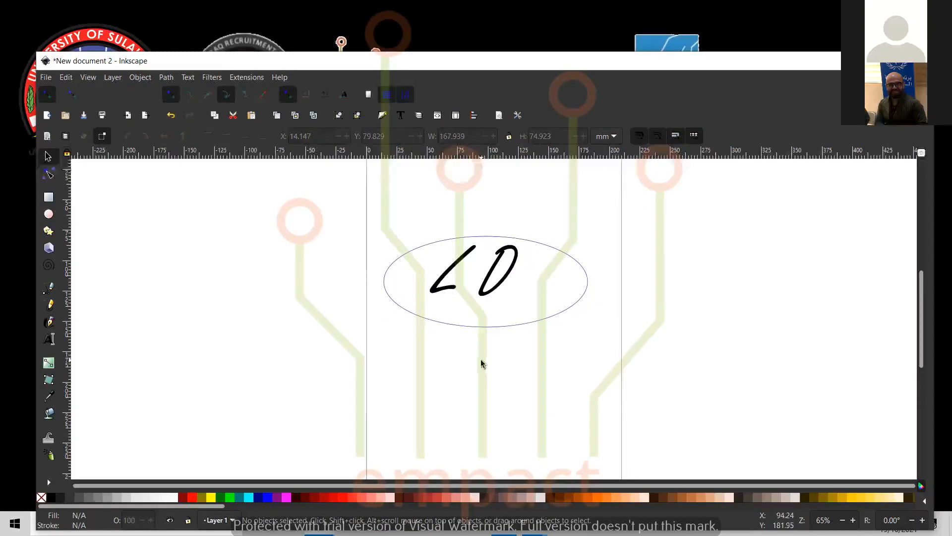
Try to merge the ellipse and both letters with the Union path operation.
{"action": "key", "text": "ctrl+a"}
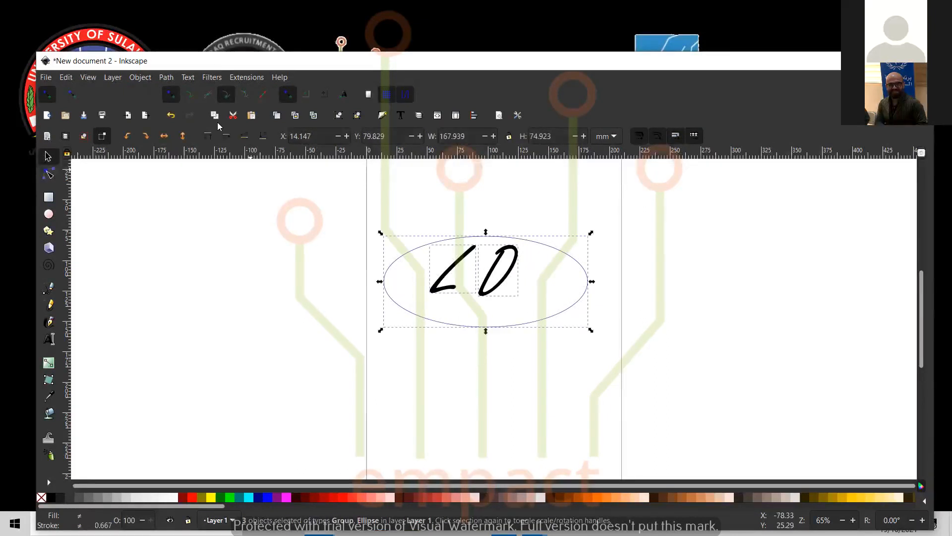
{"action": "left_click", "coordinate": [166, 77]}
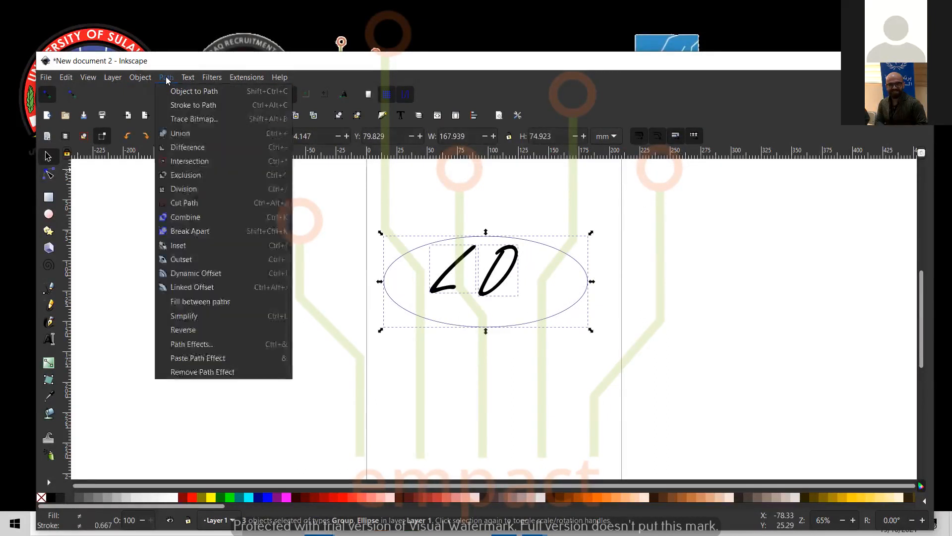
{"action": "left_click", "coordinate": [182, 135]}
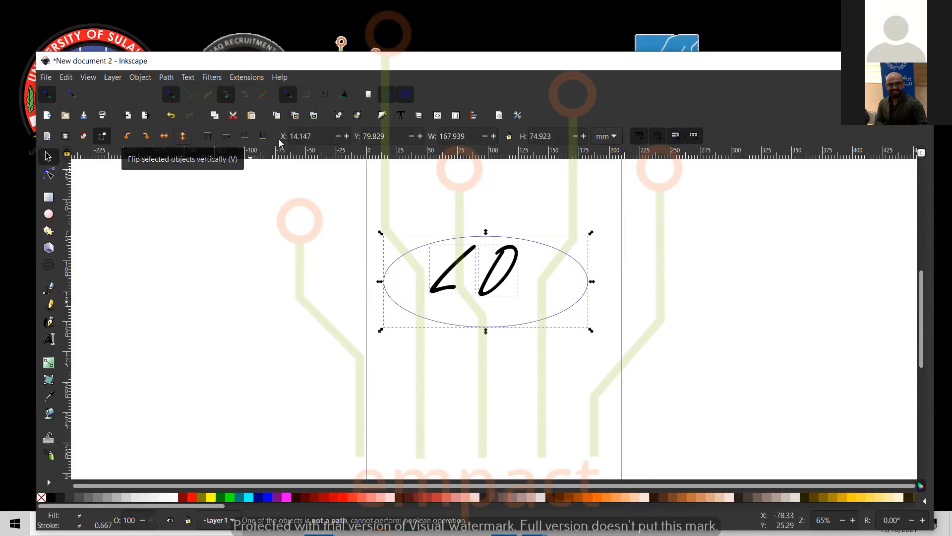
{"action": "left_click", "coordinate": [529, 423]}
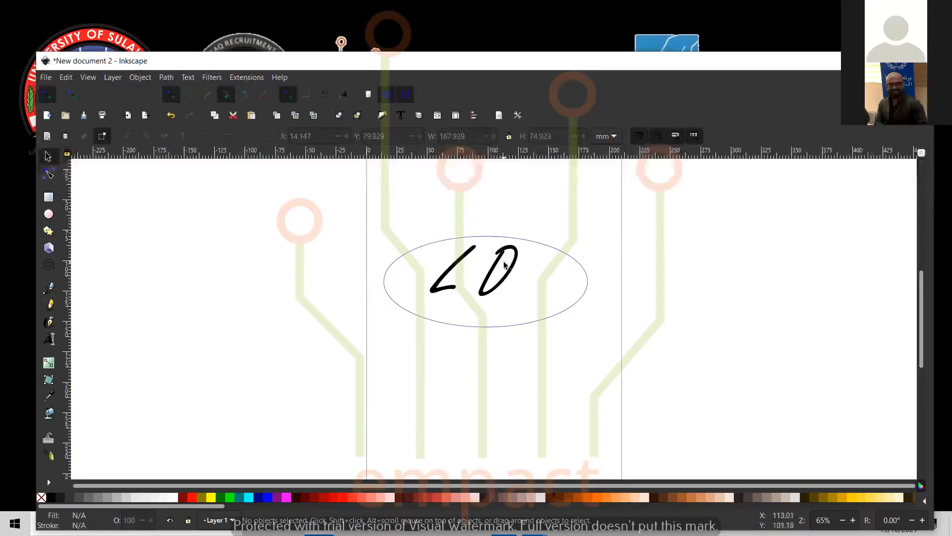
{"action": "left_click", "coordinate": [491, 271]}
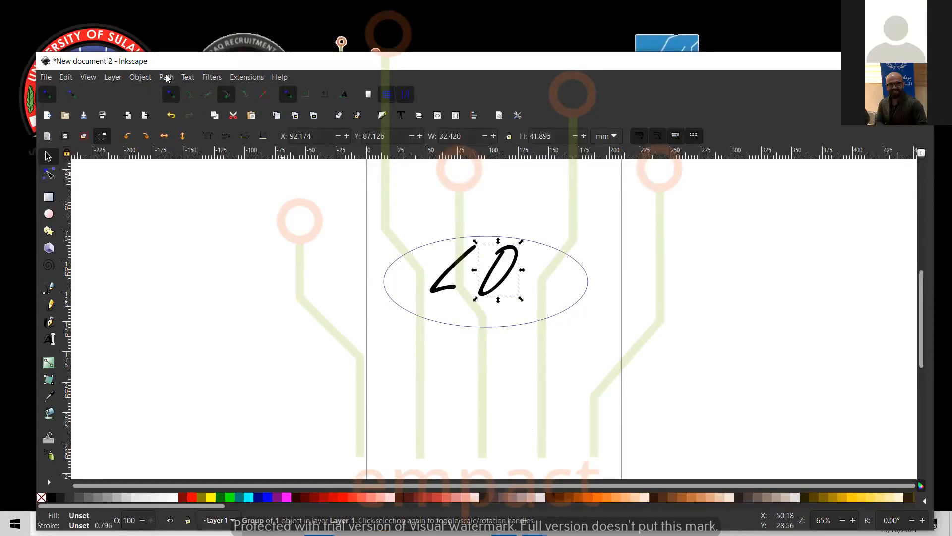
{"action": "left_click", "coordinate": [113, 77]}
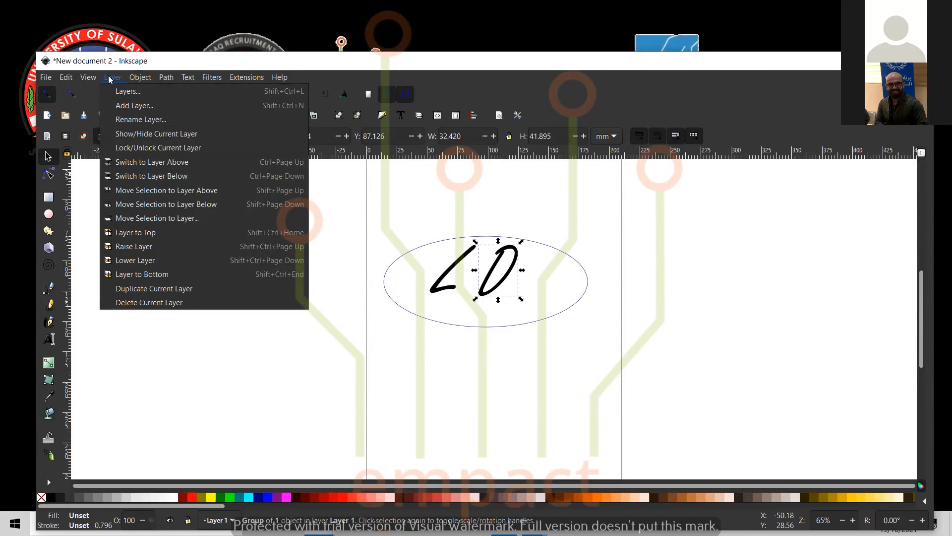
{"action": "mouse_move", "coordinate": [140, 78]}
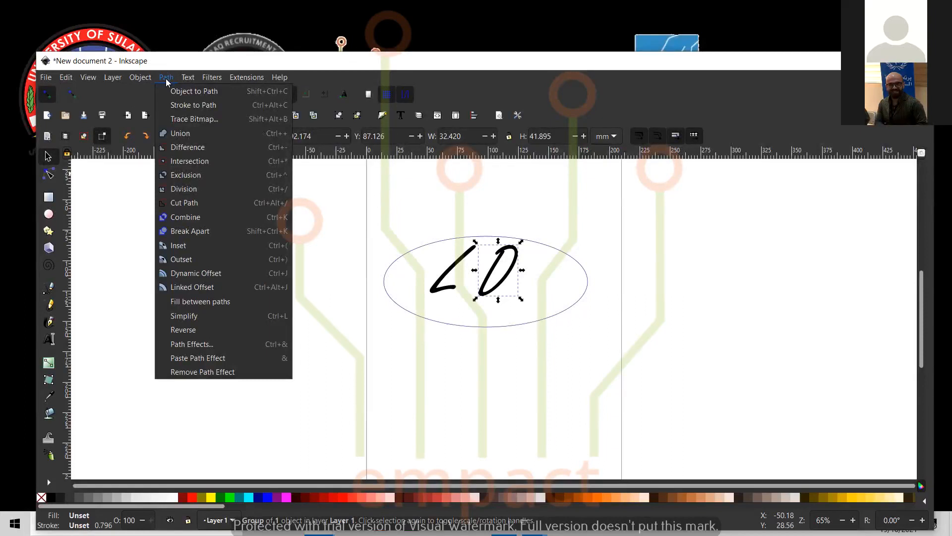
{"action": "left_click", "coordinate": [531, 391]}
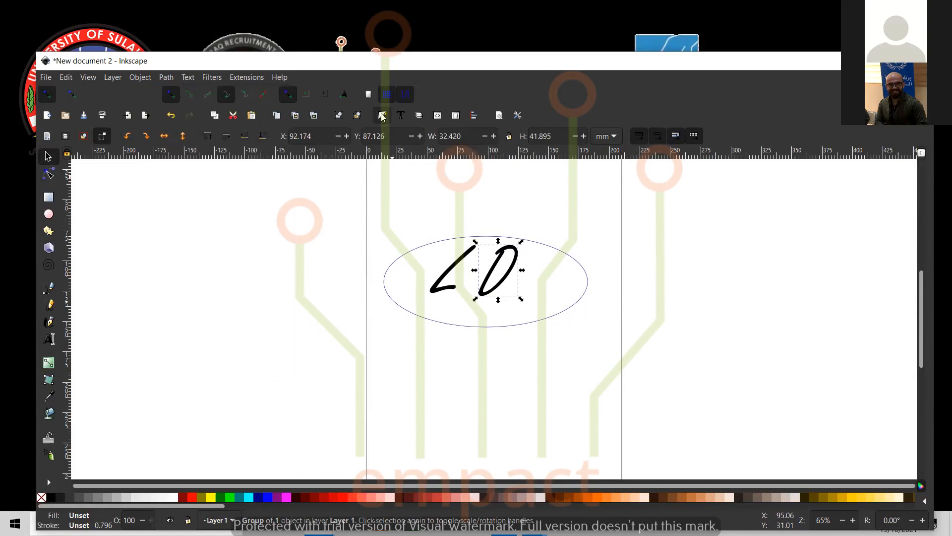
Open the Fill and Stroke and the Align and Distribute dialogs and view the D's fill, stroke paint and stroke style settings.
{"action": "left_click", "coordinate": [383, 116]}
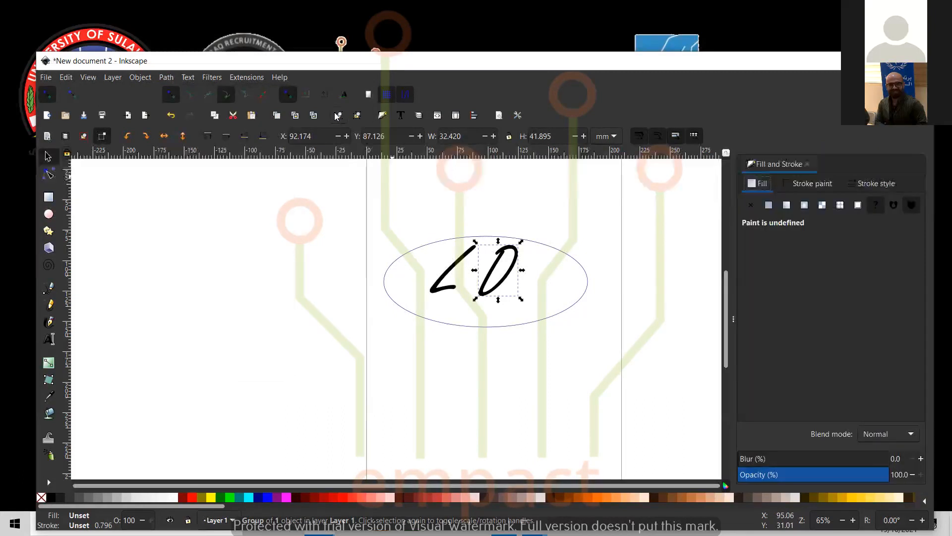
{"action": "left_click", "coordinate": [474, 115]}
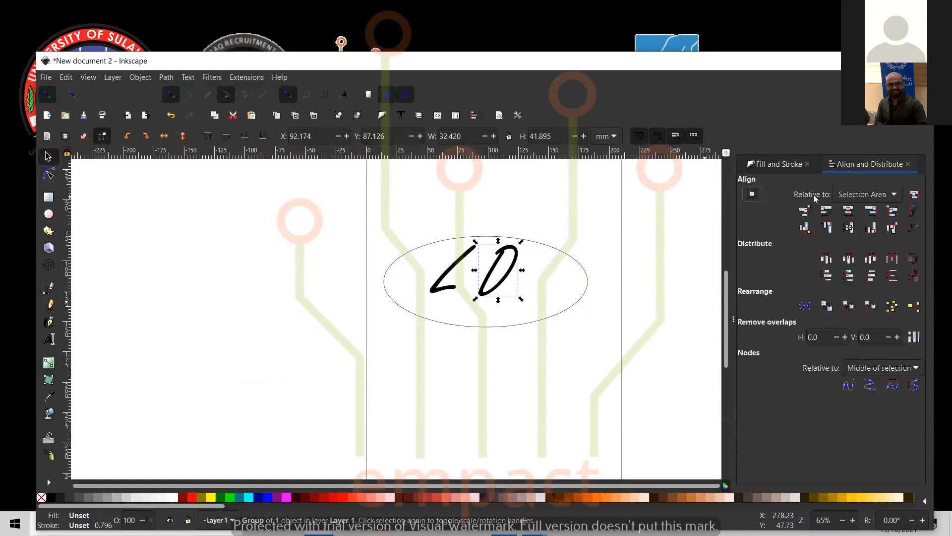
{"action": "left_click", "coordinate": [782, 164]}
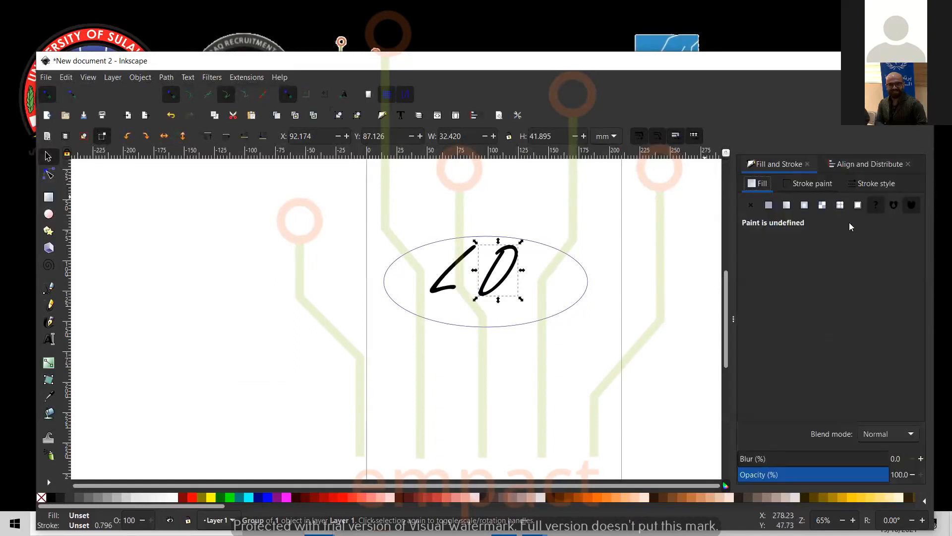
{"action": "left_click", "coordinate": [814, 184]}
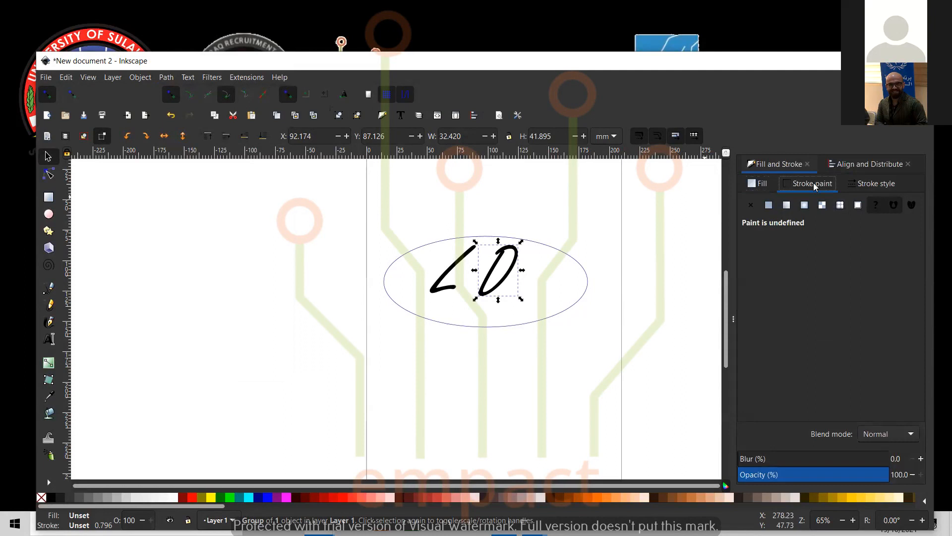
{"action": "left_click", "coordinate": [874, 188]}
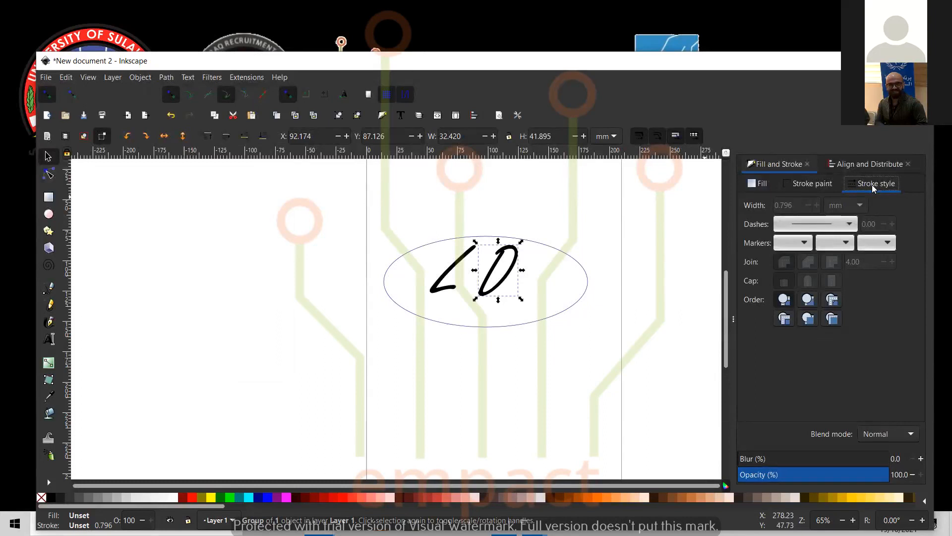
Select the L and D together and try to convert their strokes with Stroke to Path.
{"action": "left_click", "coordinate": [453, 289]}
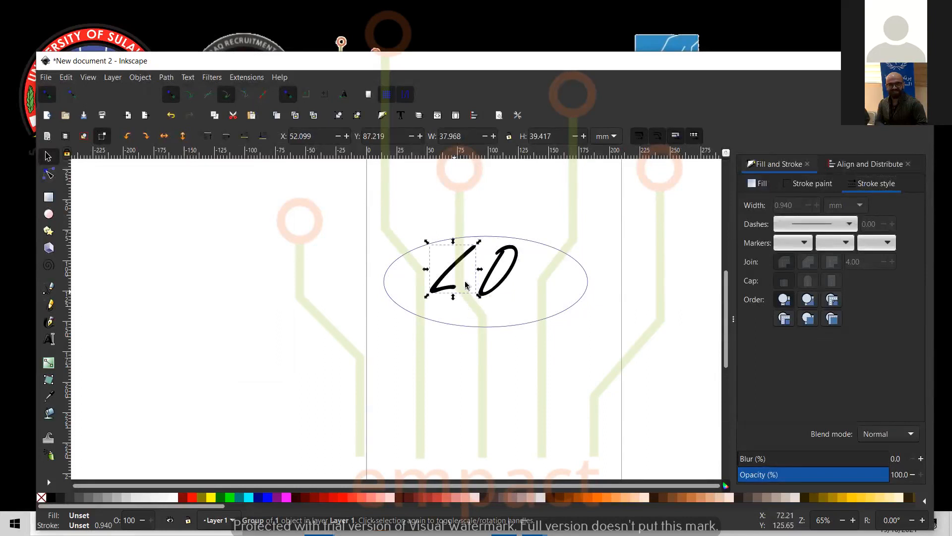
{"action": "key", "text": "ctrl"}
{"action": "left_click", "coordinate": [488, 281], "text": "ctrl+shift"}
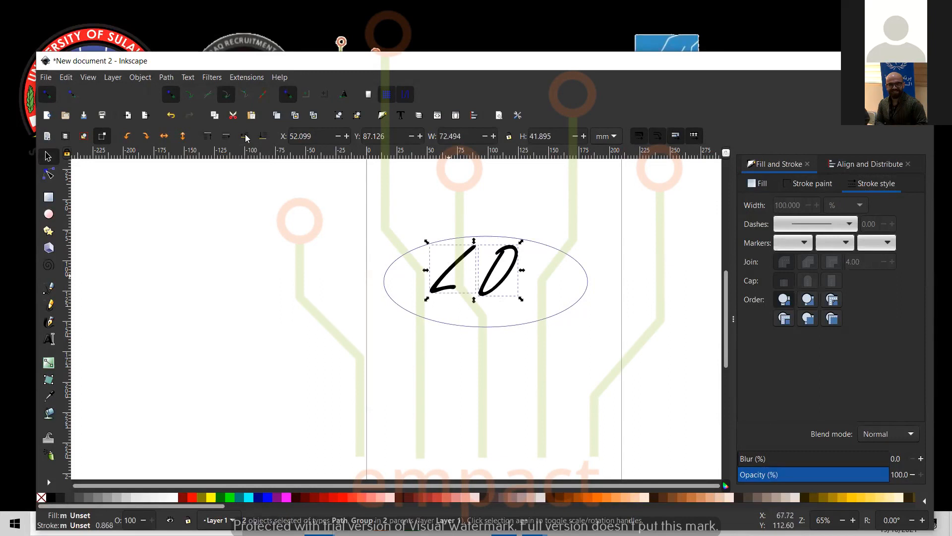
{"action": "left_click", "coordinate": [166, 78]}
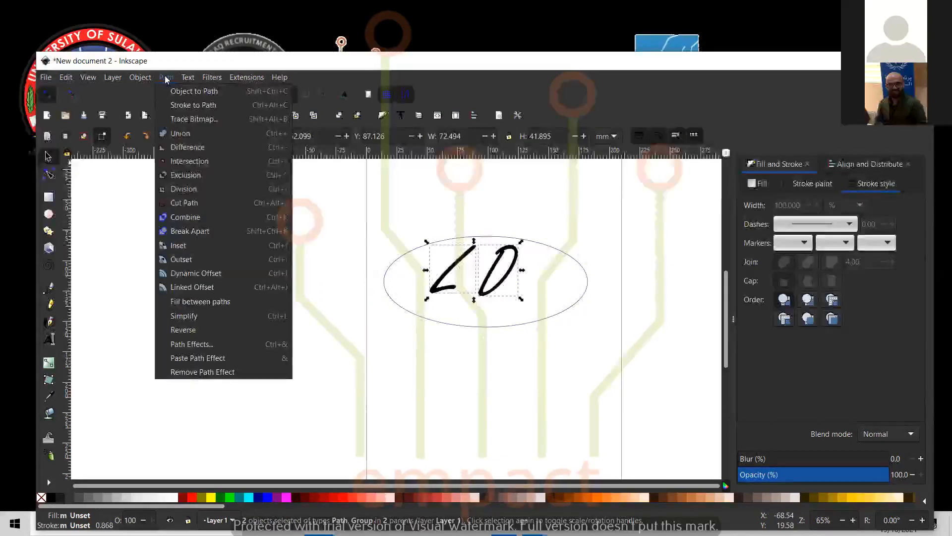
{"action": "left_click", "coordinate": [191, 105]}
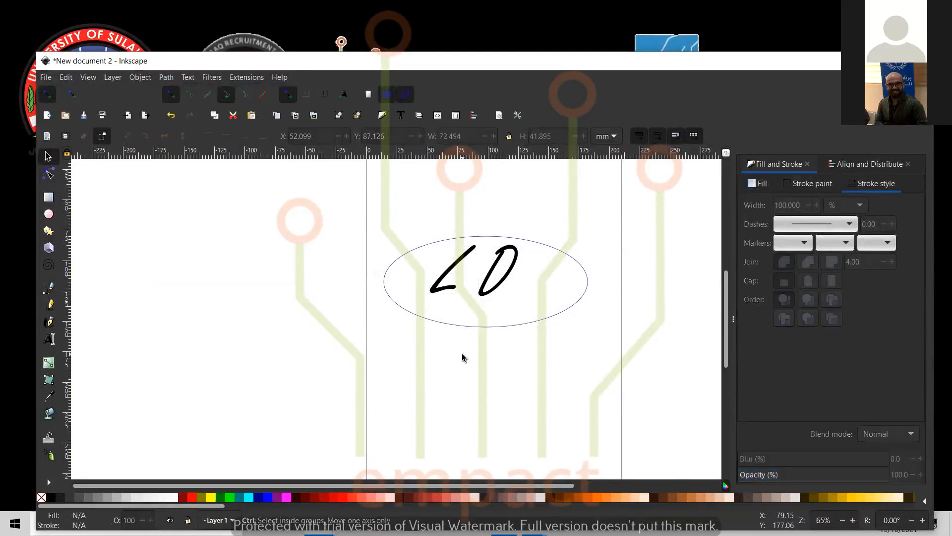
Select every object in the drawing and attempt the Union operation once more.
{"action": "key", "text": "ctrl+a"}
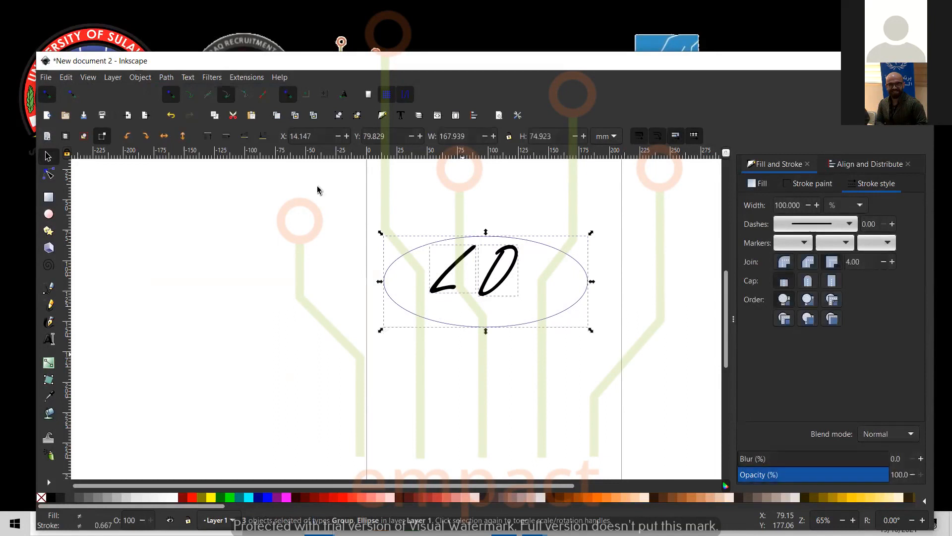
{"action": "left_click", "coordinate": [168, 79]}
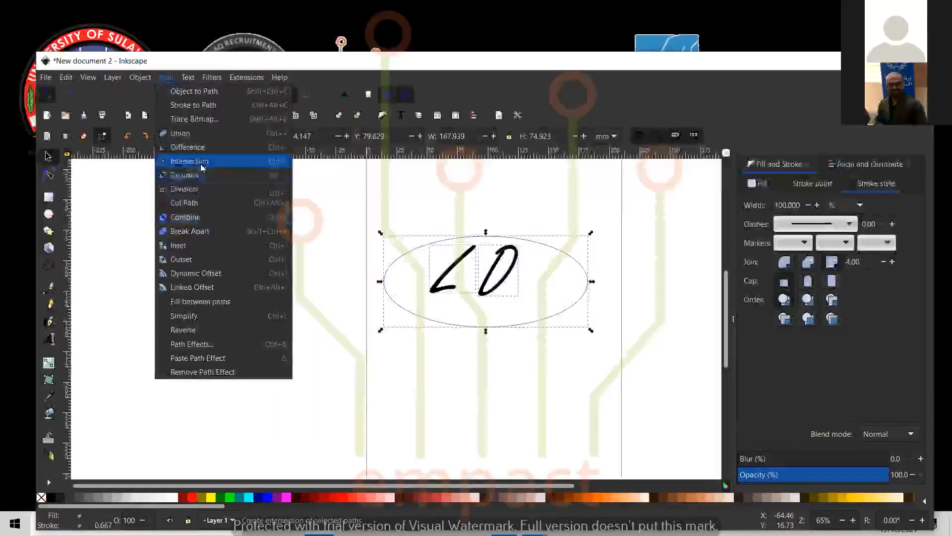
{"action": "left_click", "coordinate": [202, 138]}
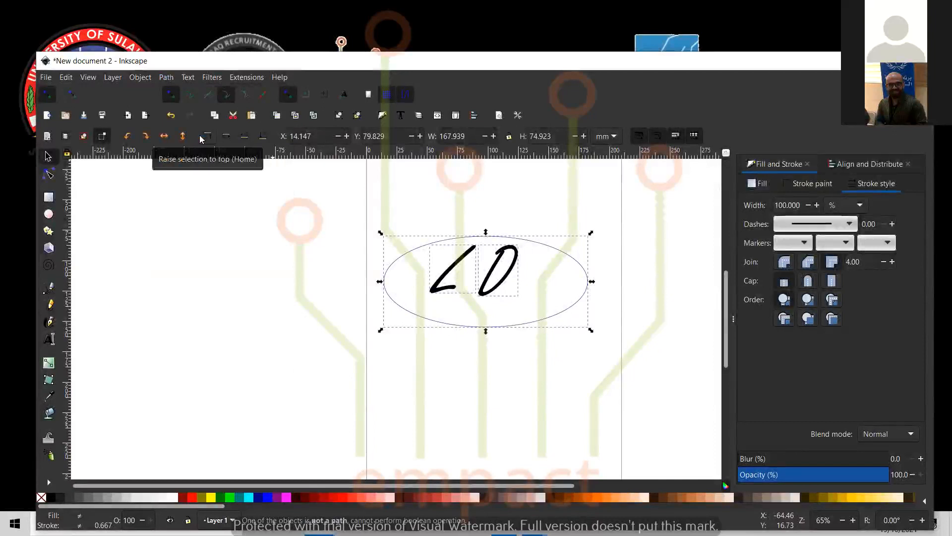
Delete the letters D and L from inside the ellipse.
{"action": "left_click", "coordinate": [453, 356]}
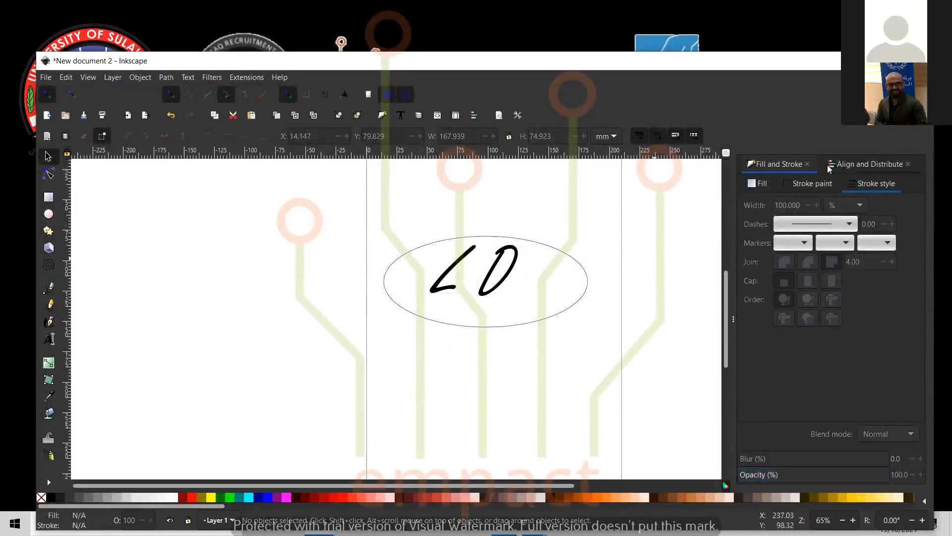
{"action": "left_click", "coordinate": [508, 272]}
{"action": "key", "text": "Delete"}
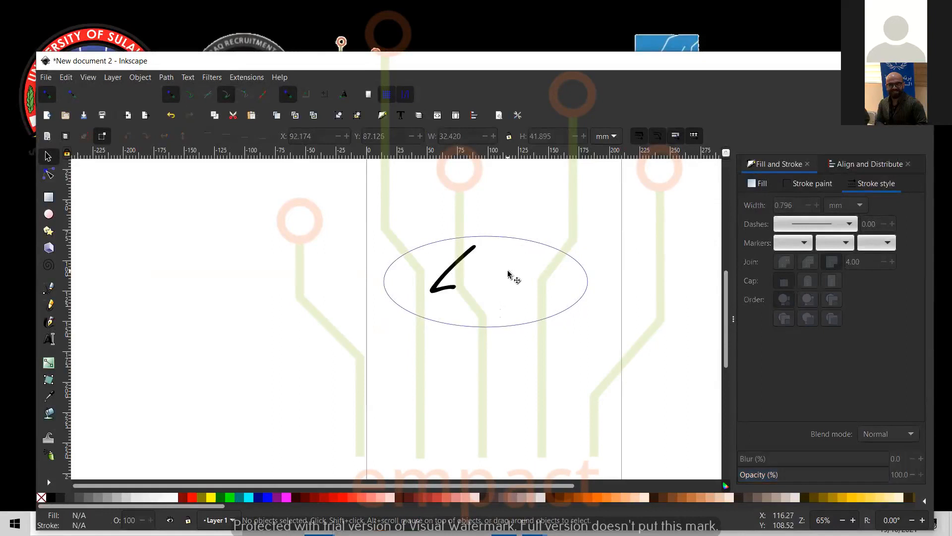
{"action": "left_click", "coordinate": [448, 286]}
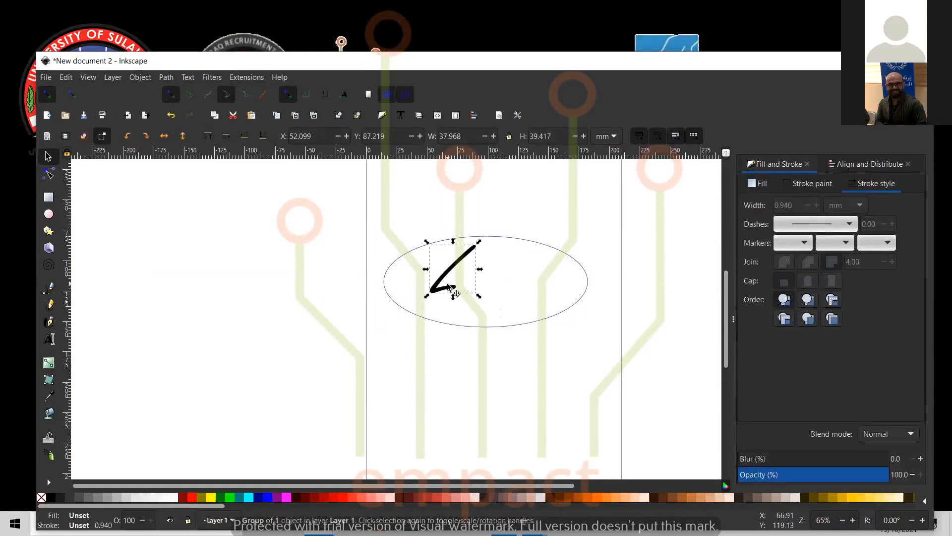
{"action": "key", "text": "Delete"}
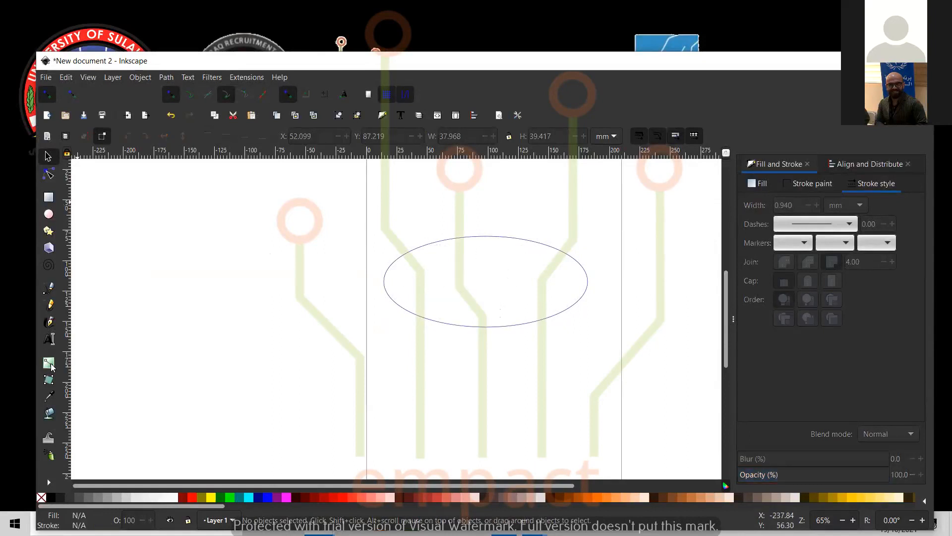
Add two separate text objects, "Logo" and "Design", side by side in the upper part of the ellipse.
{"action": "left_click", "coordinate": [49, 339]}
{"action": "left_click", "coordinate": [438, 254]}
{"action": "type", "text": "Logo"}
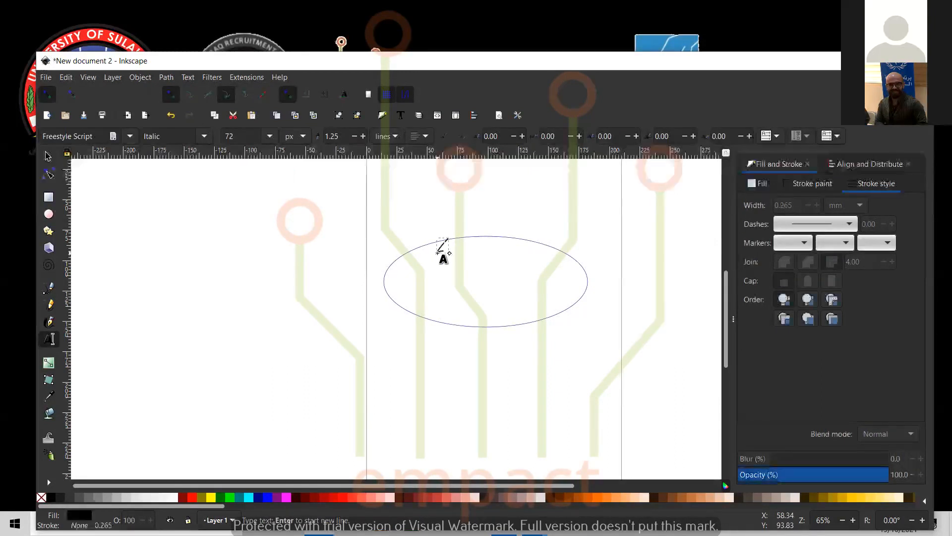
{"action": "left_click", "coordinate": [512, 256]}
{"action": "type", "text": "Design"}
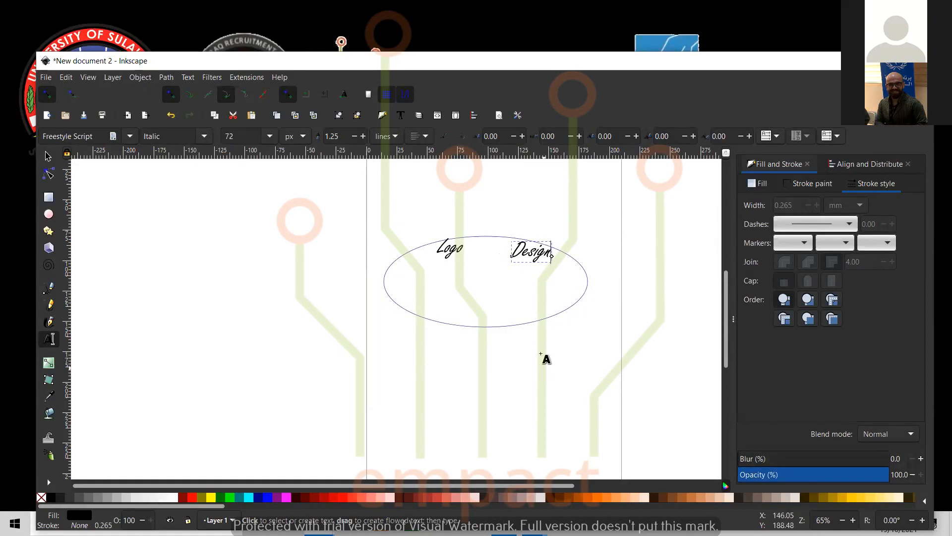
{"action": "left_click", "coordinate": [542, 355]}
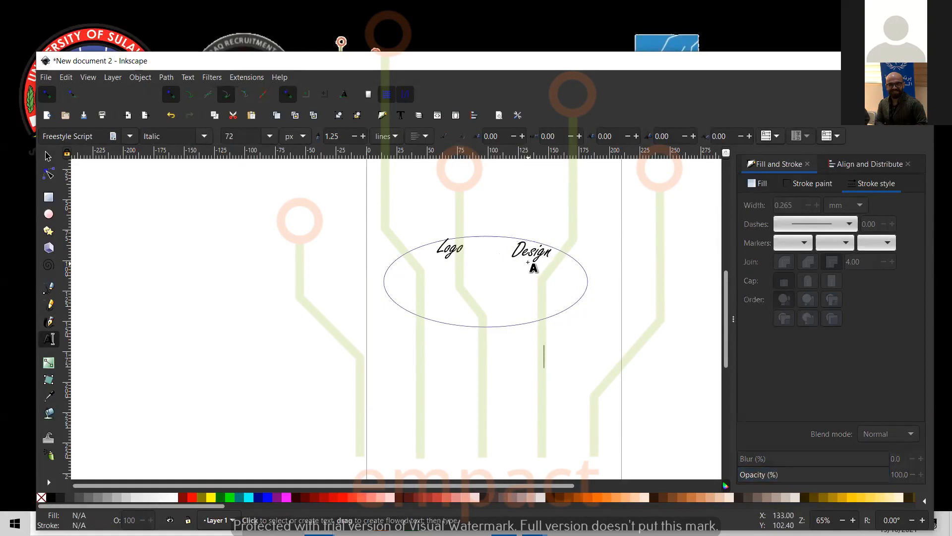
Enlarge both words proportionally, with "Design" about 59 mm wide, and arrange them side by side on one line in the middle of the ellipse.
{"action": "left_click", "coordinate": [48, 156]}
{"action": "left_click_drag", "start_coordinate": [522, 255], "coordinate": [505, 297]}
{"action": "left_click", "coordinate": [499, 264]}
{"action": "left_click", "coordinate": [529, 277]}
{"action": "key", "text": "ctrl"}
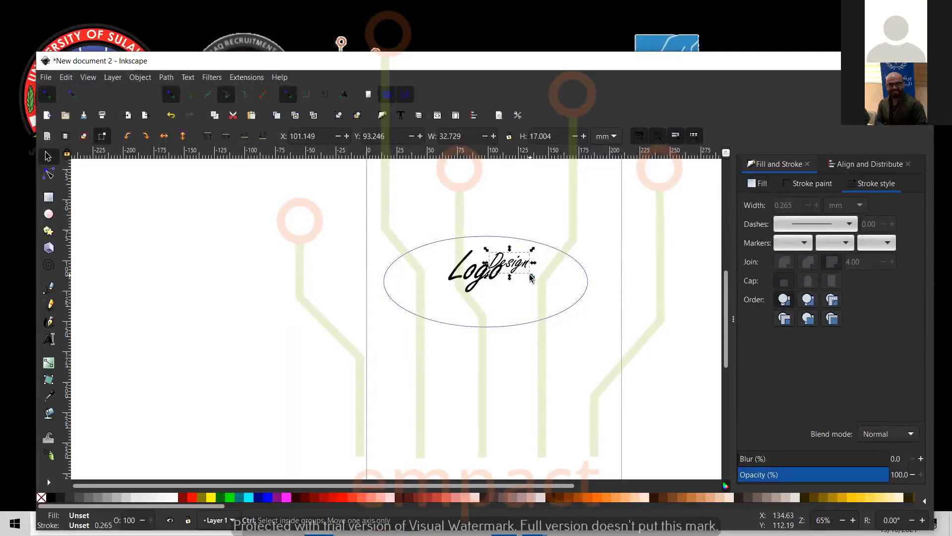
{"action": "left_click_drag", "start_coordinate": [529, 277], "coordinate": [565, 303]}
{"action": "left_click_drag", "start_coordinate": [461, 266], "coordinate": [441, 271]}
{"action": "left_click", "coordinate": [498, 276]}
{"action": "left_click_drag", "start_coordinate": [506, 272], "coordinate": [504, 277]}
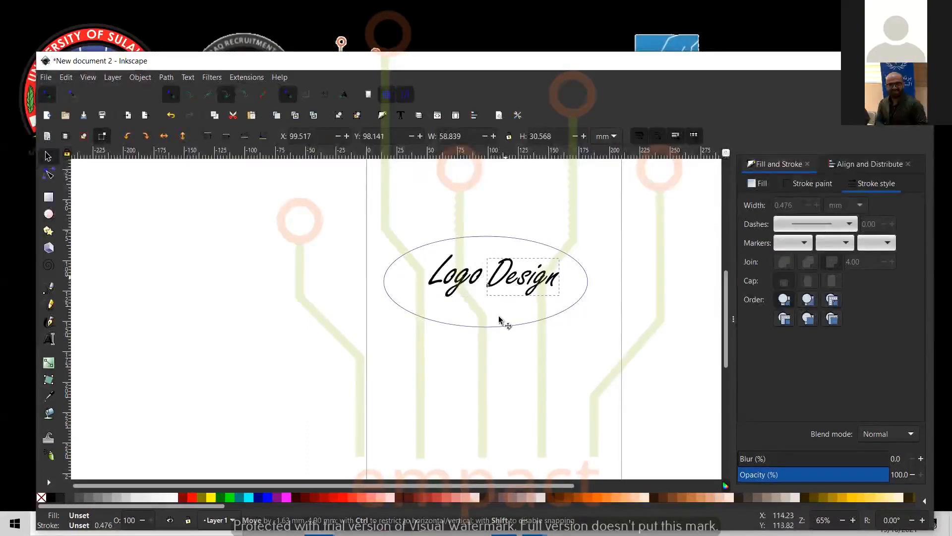
{"action": "left_click", "coordinate": [493, 346]}
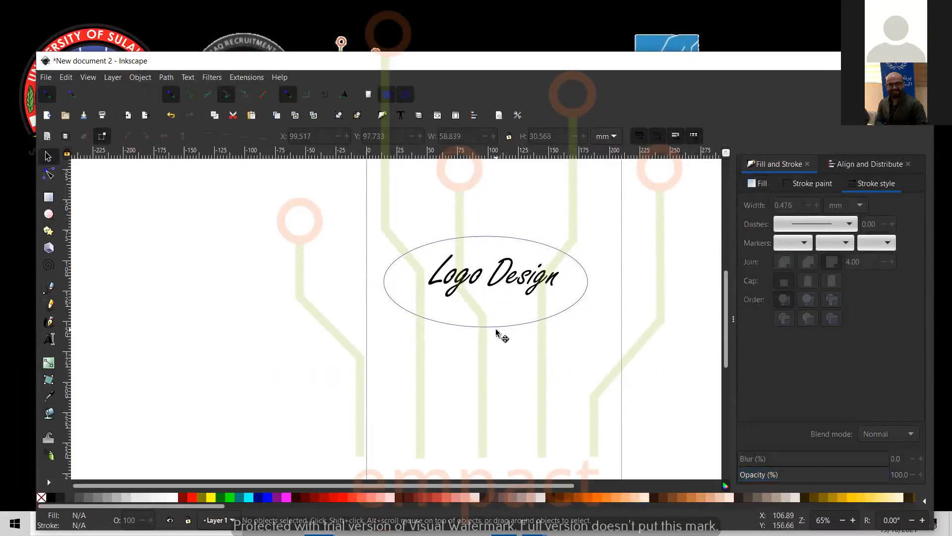
Shrink the ellipse around the text to about 138 by 61 mm.
{"action": "left_click", "coordinate": [497, 331]}
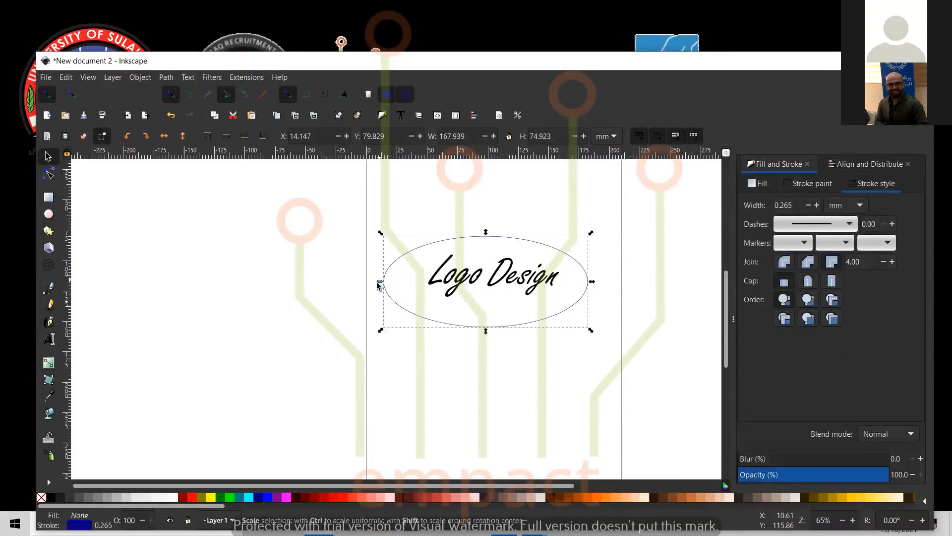
{"action": "left_click_drag", "start_coordinate": [380, 331], "coordinate": [400, 321]}
{"action": "left_click_drag", "start_coordinate": [592, 234], "coordinate": [578, 240]}
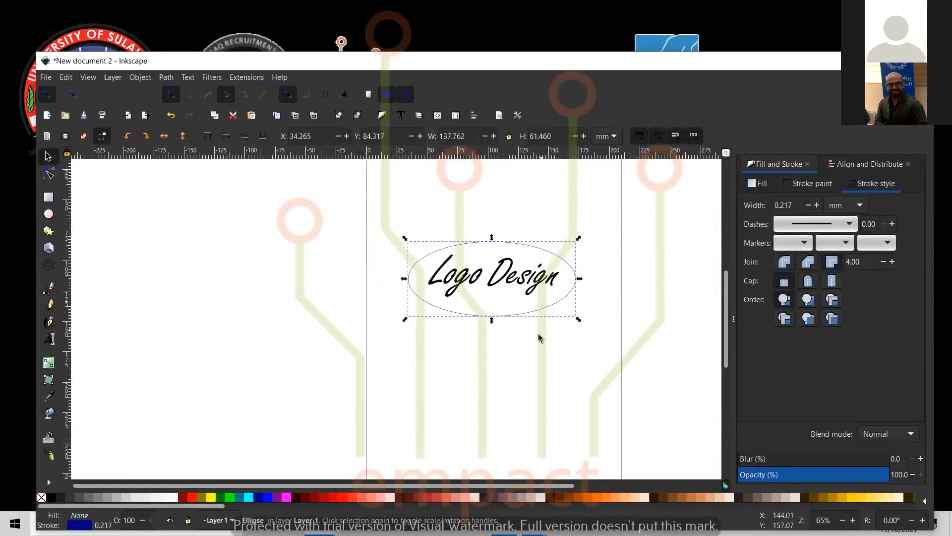
Select the ellipse and both words and merge them with the Union path operation.
{"action": "key", "text": "ctrl+a"}
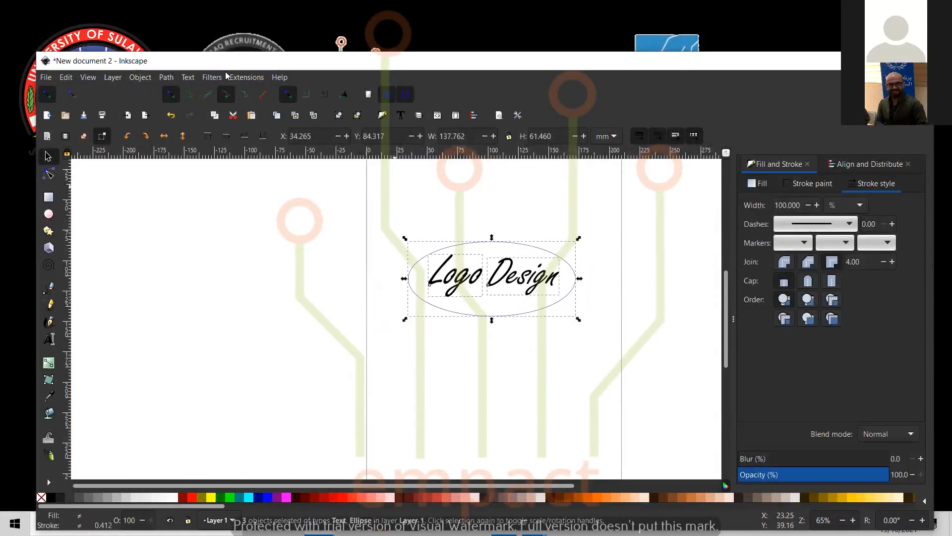
{"action": "left_click", "coordinate": [166, 78]}
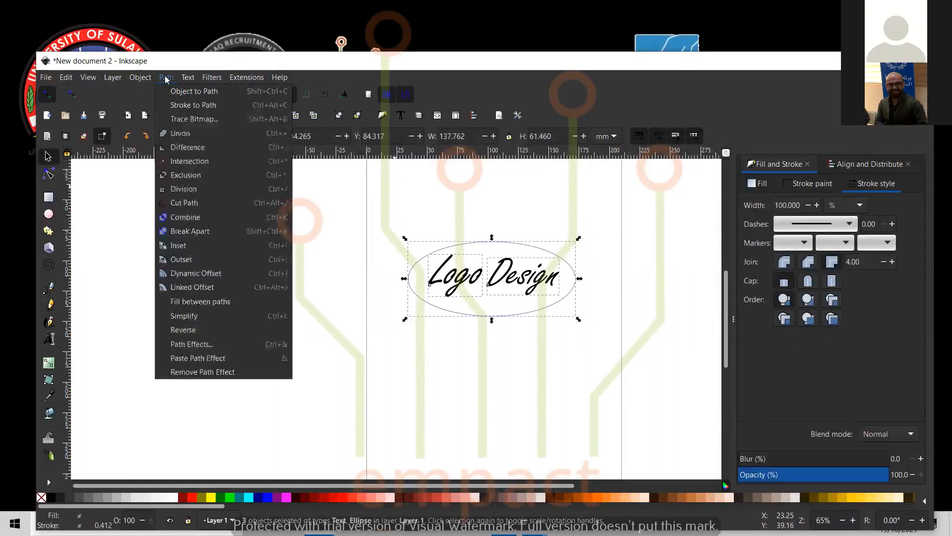
{"action": "left_click", "coordinate": [183, 134]}
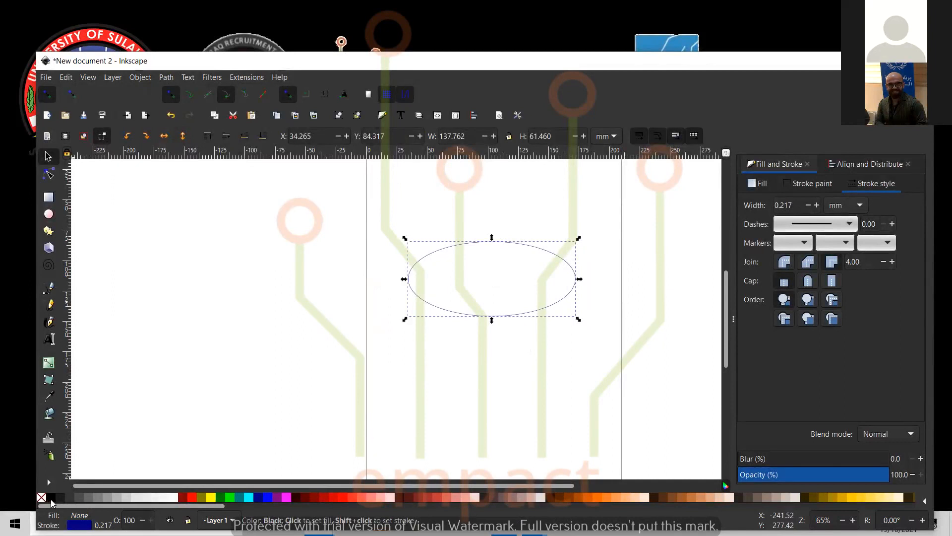
Try black, striped pattern and swatch fills on the merged ellipse, and set its fill back to none.
{"action": "left_click", "coordinate": [51, 497]}
{"action": "left_click", "coordinate": [41, 498]}
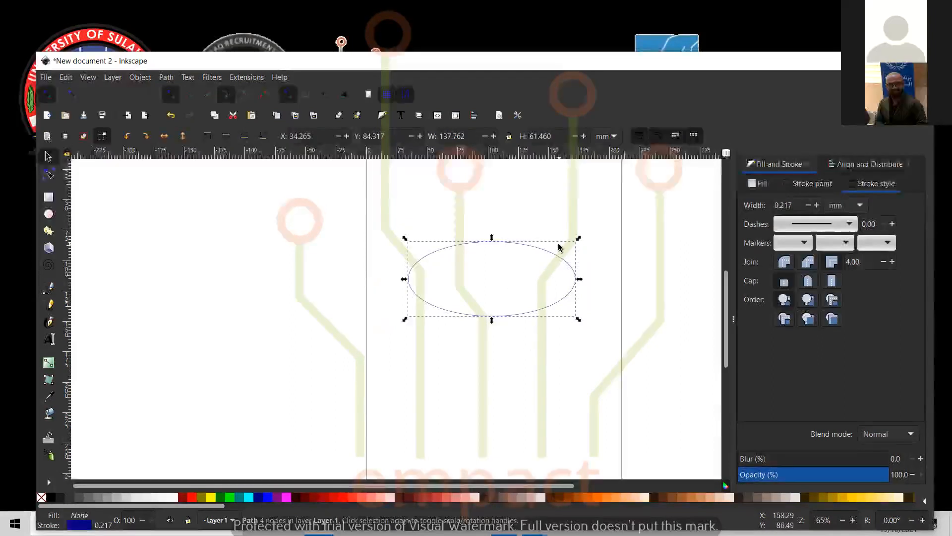
{"action": "mouse_move", "coordinate": [559, 260]}
{"action": "left_mouse_down"}
{"action": "mouse_move", "coordinate": [559, 329]}
{"action": "mouse_move", "coordinate": [559, 215]}
{"action": "mouse_move", "coordinate": [554, 256]}
{"action": "left_mouse_up"}
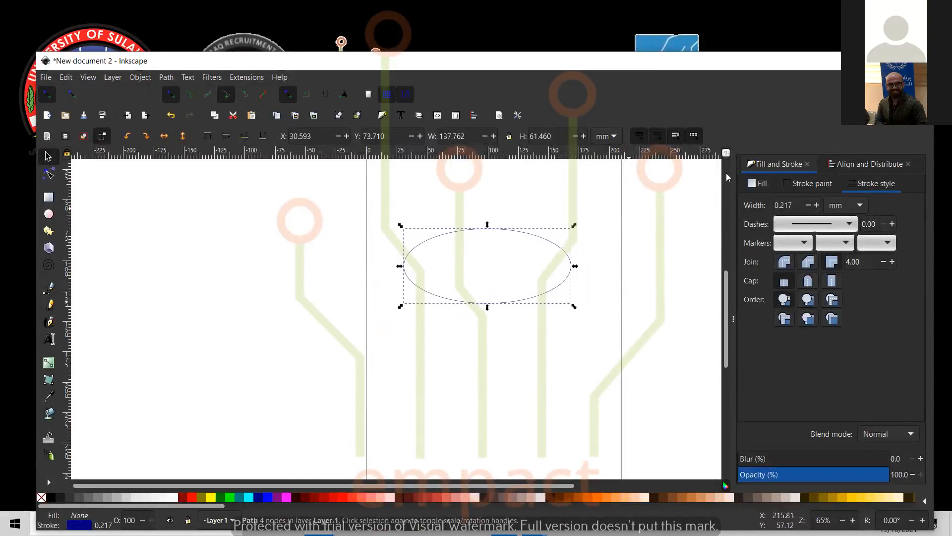
{"action": "left_click", "coordinate": [754, 186]}
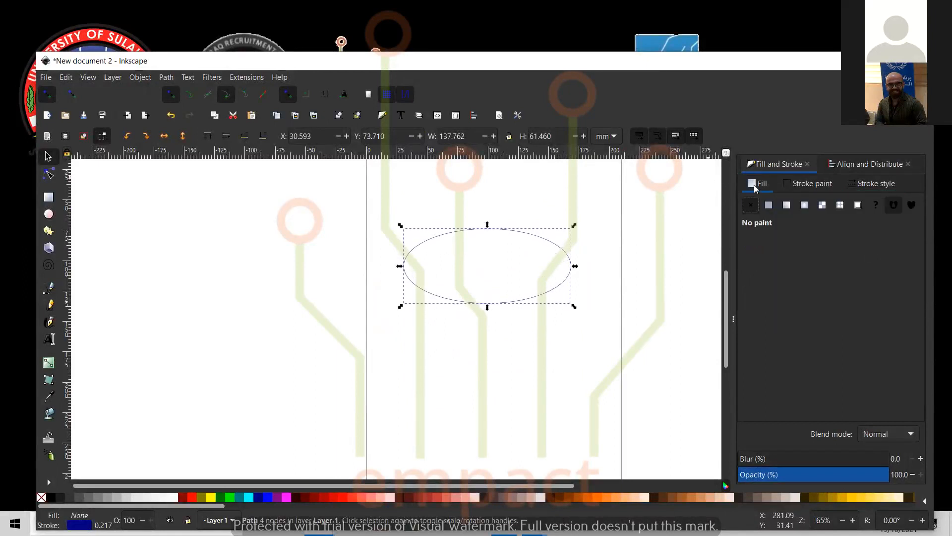
{"action": "left_click", "coordinate": [841, 206]}
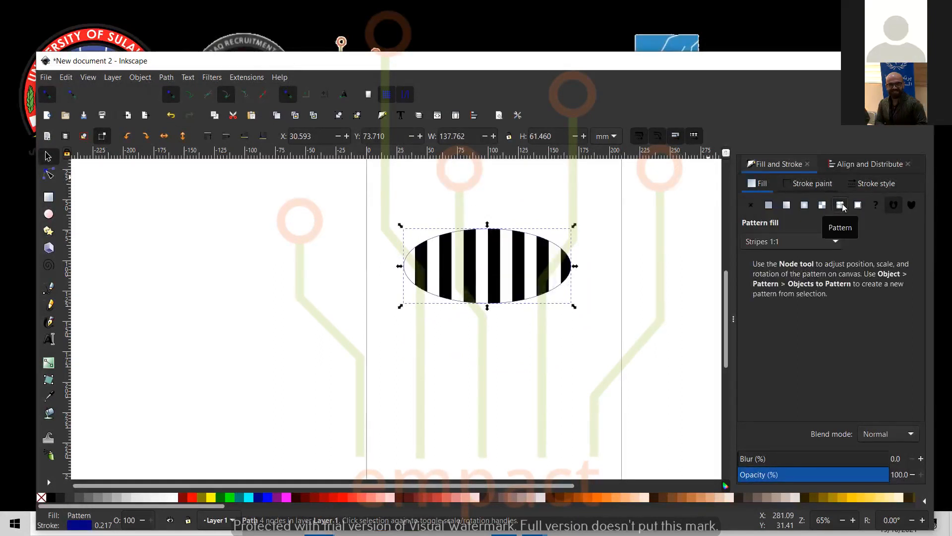
{"action": "left_click", "coordinate": [857, 204]}
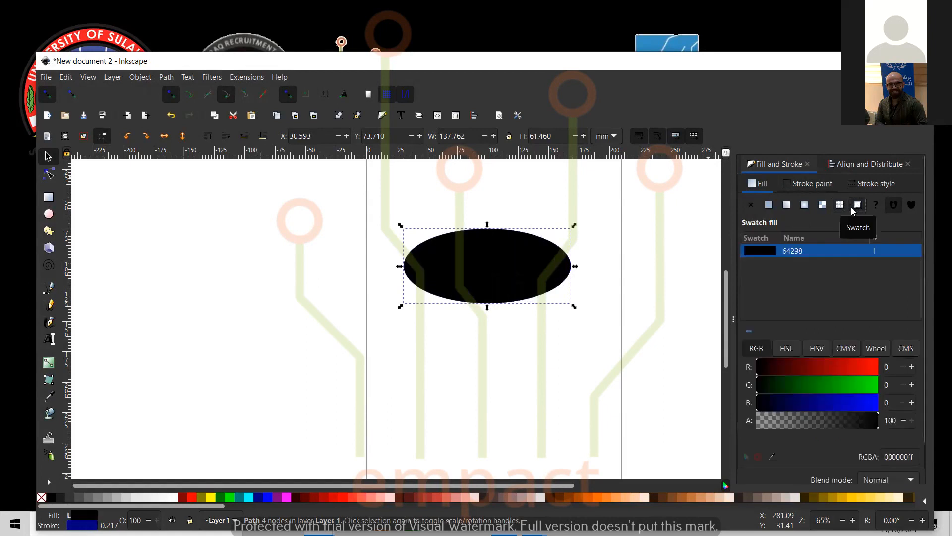
{"action": "left_click", "coordinate": [41, 497]}
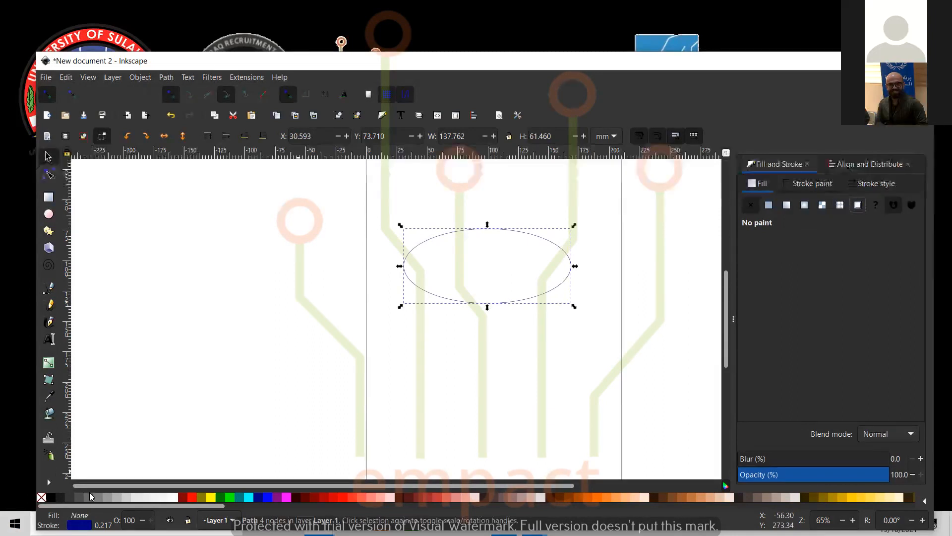
Give the ellipse a black outline 5 mm wide and move it slightly lower on the page.
{"action": "left_click", "coordinate": [52, 498], "text": "shift"}
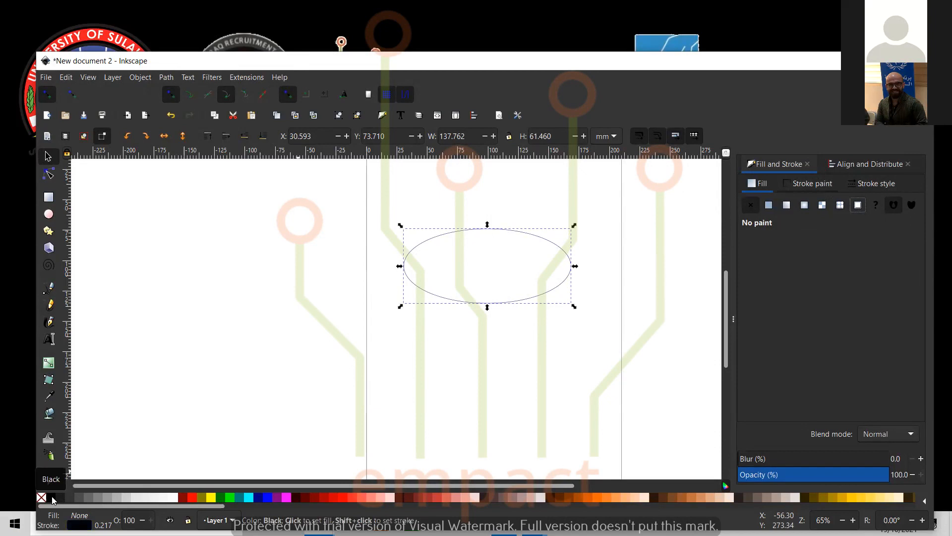
{"action": "left_click", "coordinate": [822, 183]}
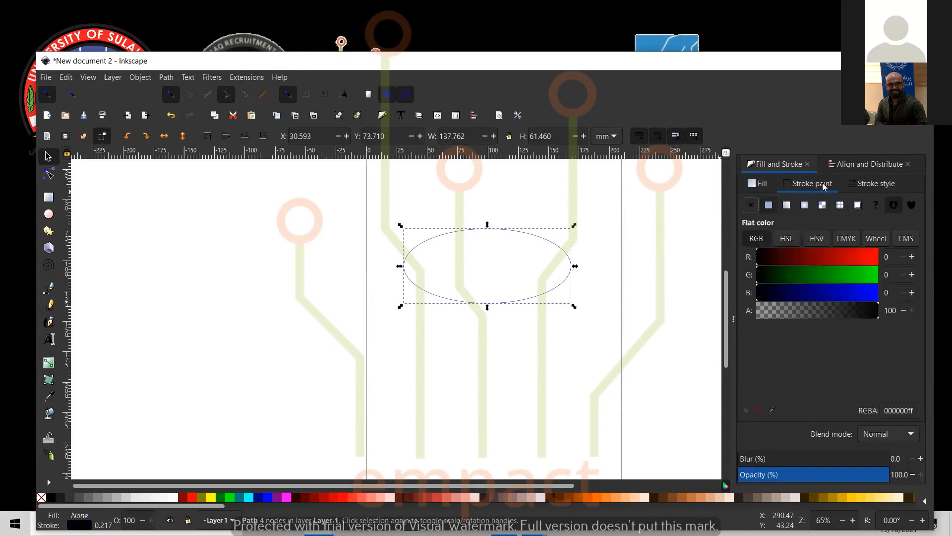
{"action": "left_click", "coordinate": [883, 183]}
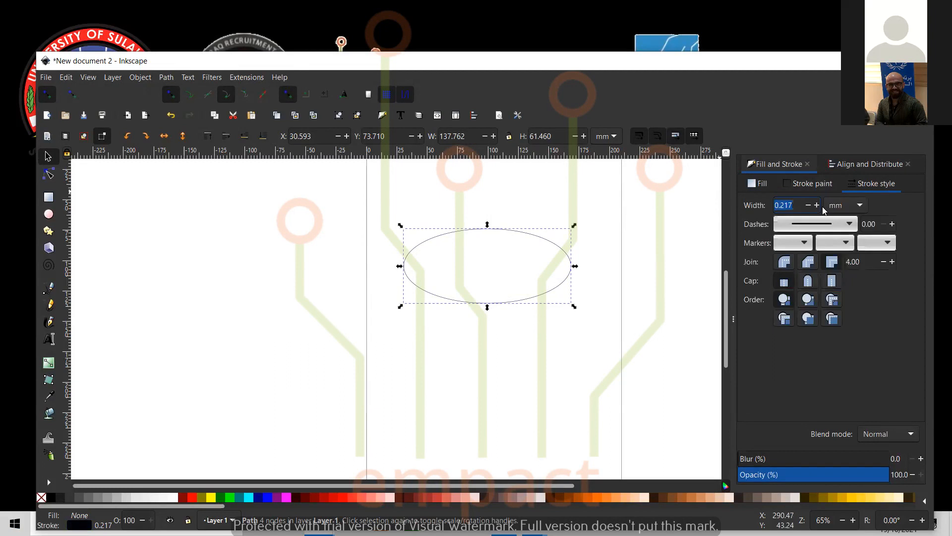
{"action": "left_click", "coordinate": [780, 205]}
{"action": "double_click", "coordinate": [781, 204]}
{"action": "type", "text": "5"}
{"action": "key", "text": "Return"}
{"action": "left_click_drag", "start_coordinate": [545, 243], "coordinate": [547, 278]}
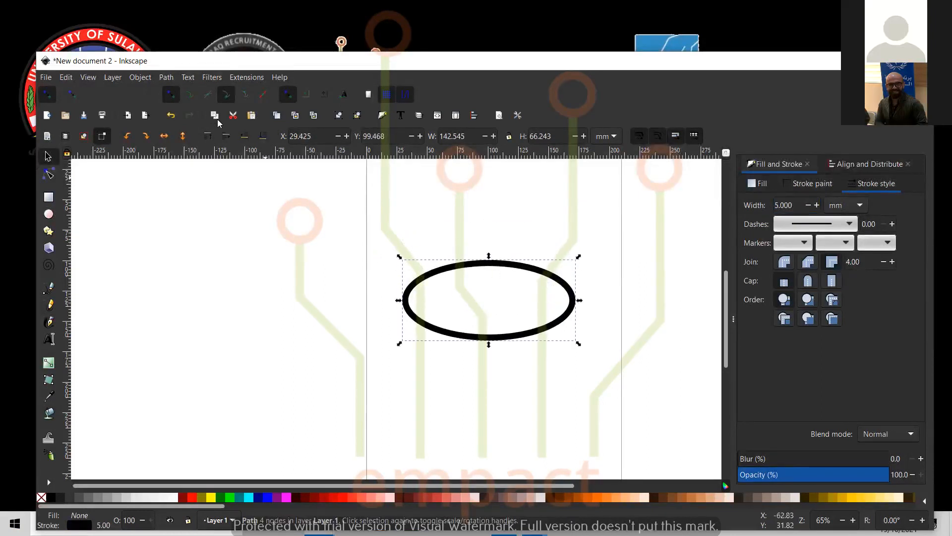
Add the separate text objects "Logo" and "Design" near the upper edge inside the thick ellipse.
{"action": "left_click", "coordinate": [48, 340]}
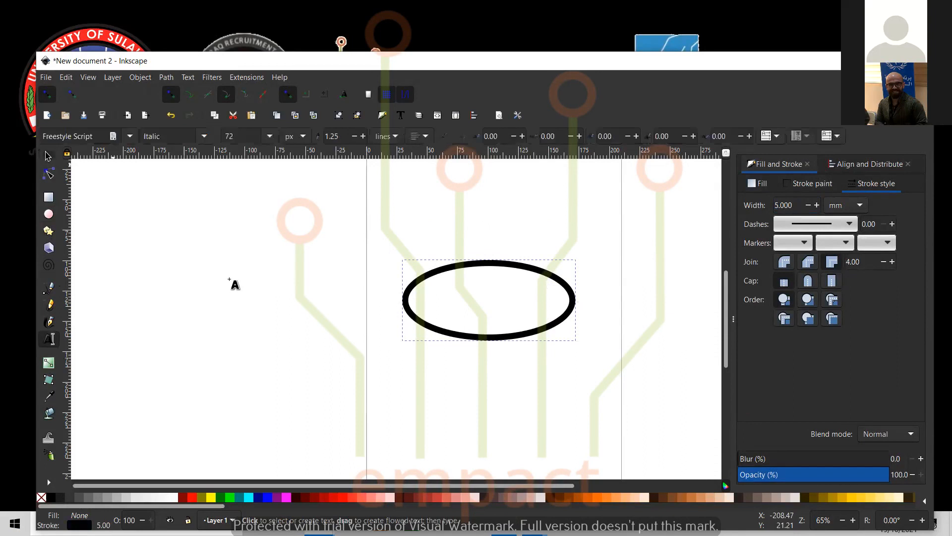
{"action": "left_click", "coordinate": [446, 280]}
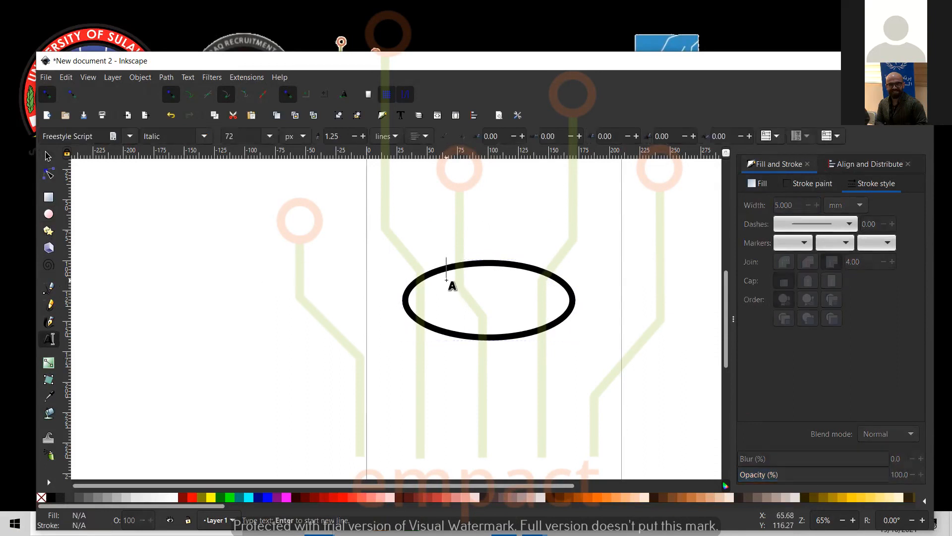
{"action": "type", "text": "Logi"}
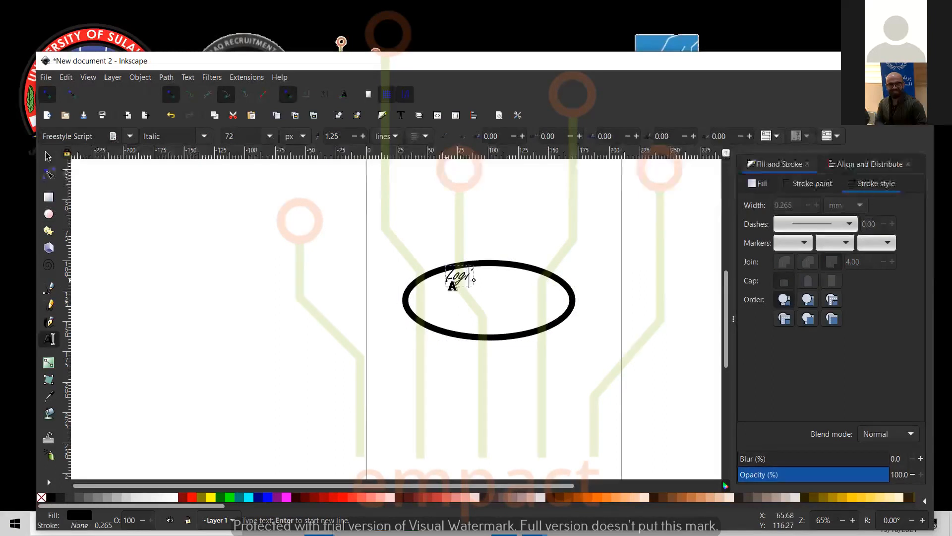
{"action": "key", "text": "BackSpace"}
{"action": "type", "text": "o"}
{"action": "left_click", "coordinate": [494, 281]}
{"action": "type", "text": "D"}
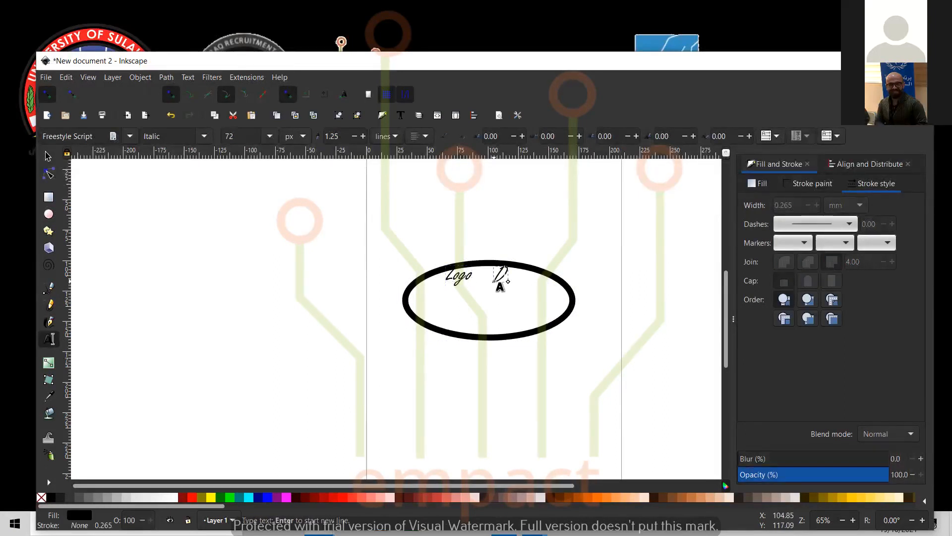
{"action": "type", "text": "esign"}
{"action": "left_click", "coordinate": [524, 300]}
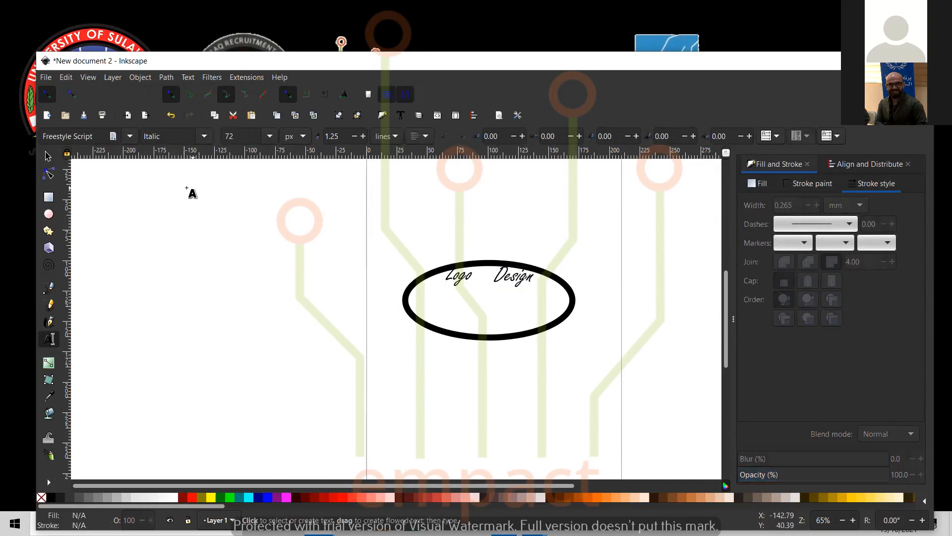
Arrange the words diagonally inside the ellipse, with "Logo" at its upper left and "Design" at its lower right.
{"action": "left_click", "coordinate": [48, 157]}
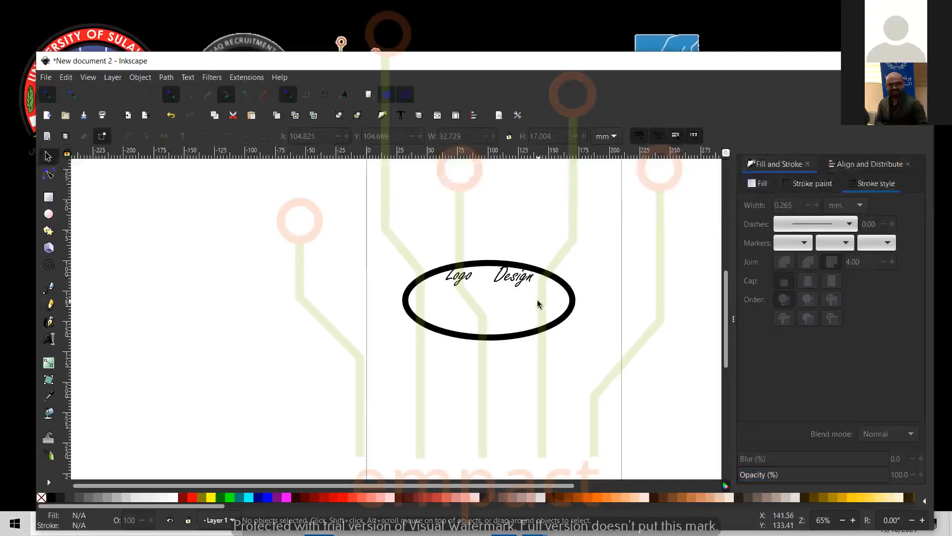
{"action": "left_click_drag", "start_coordinate": [540, 299], "coordinate": [450, 278]}
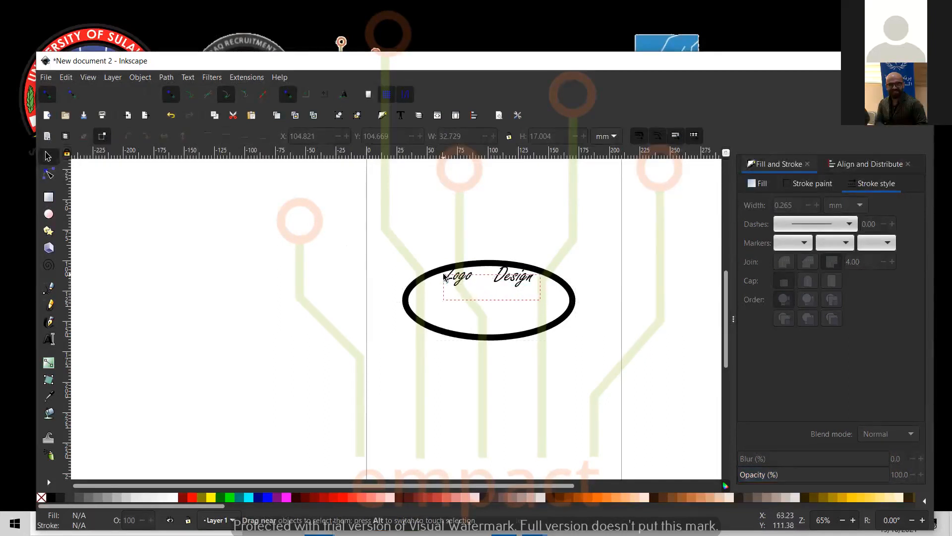
{"action": "key", "text": "ctrl+a"}
{"action": "left_click", "coordinate": [476, 297]}
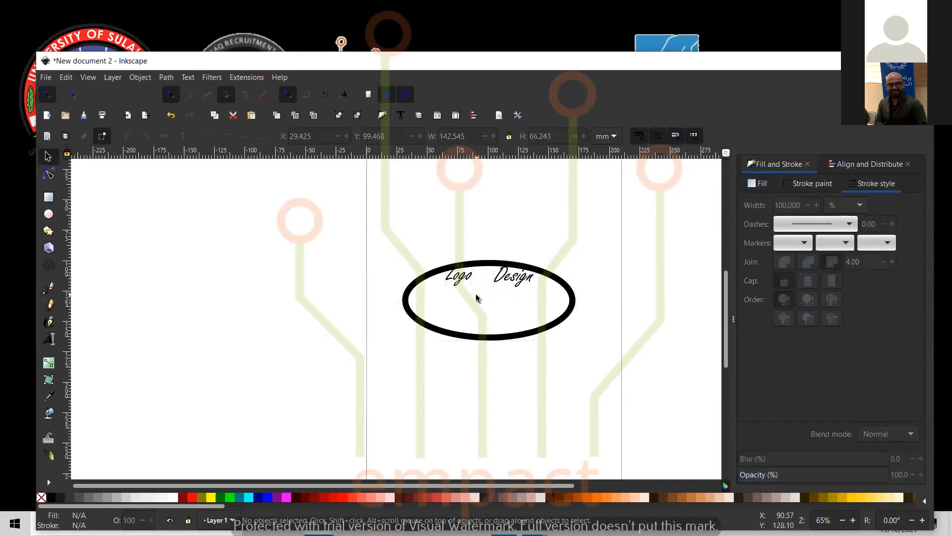
{"action": "left_click_drag", "start_coordinate": [464, 278], "coordinate": [459, 314]}
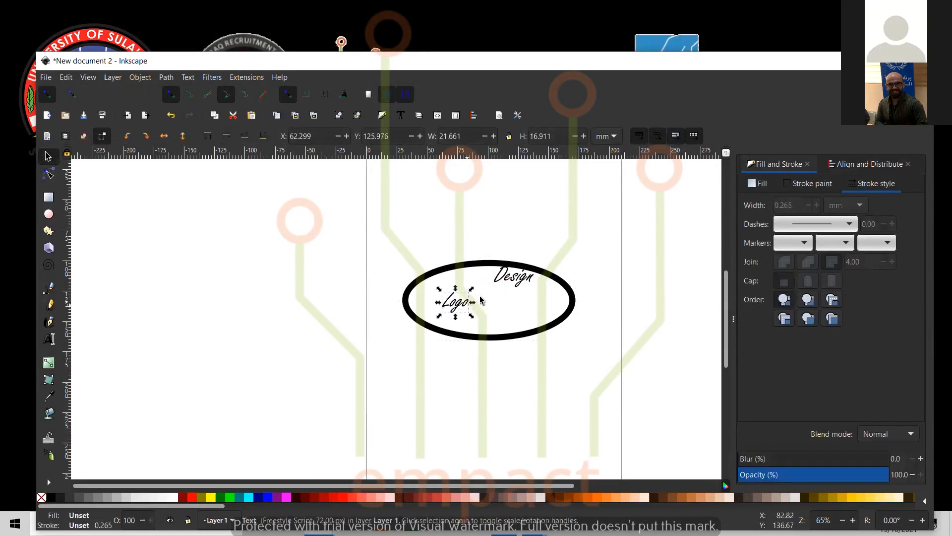
{"action": "left_click_drag", "start_coordinate": [511, 286], "coordinate": [512, 313]}
{"action": "mouse_move", "coordinate": [449, 301]}
{"action": "left_mouse_down"}
{"action": "mouse_move", "coordinate": [465, 288]}
{"action": "mouse_move", "coordinate": [450, 284]}
{"action": "left_mouse_up"}
{"action": "left_click_drag", "start_coordinate": [506, 305], "coordinate": [517, 309]}
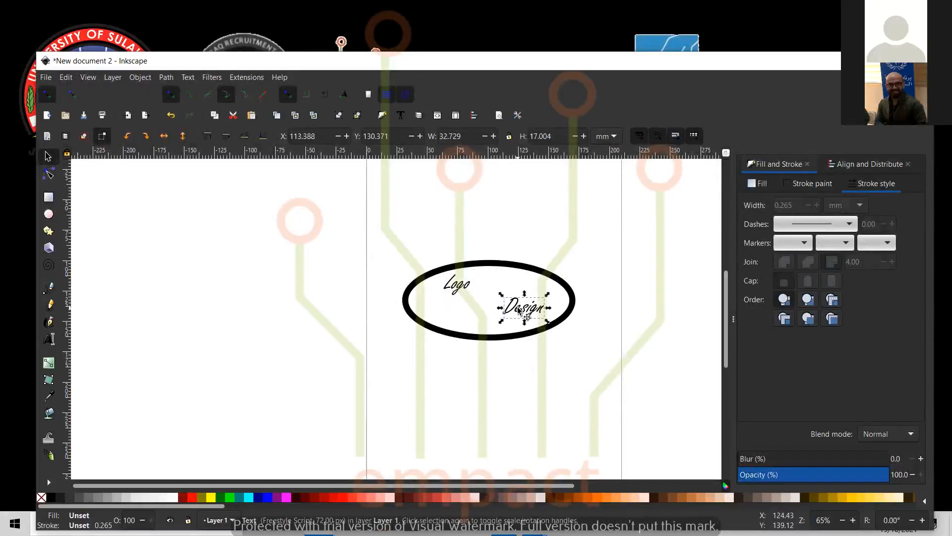
{"action": "left_click", "coordinate": [504, 370]}
Select the thick ellipse and the two repositioned words and apply the Union path operation.
{"action": "key", "text": "ctrl+a"}
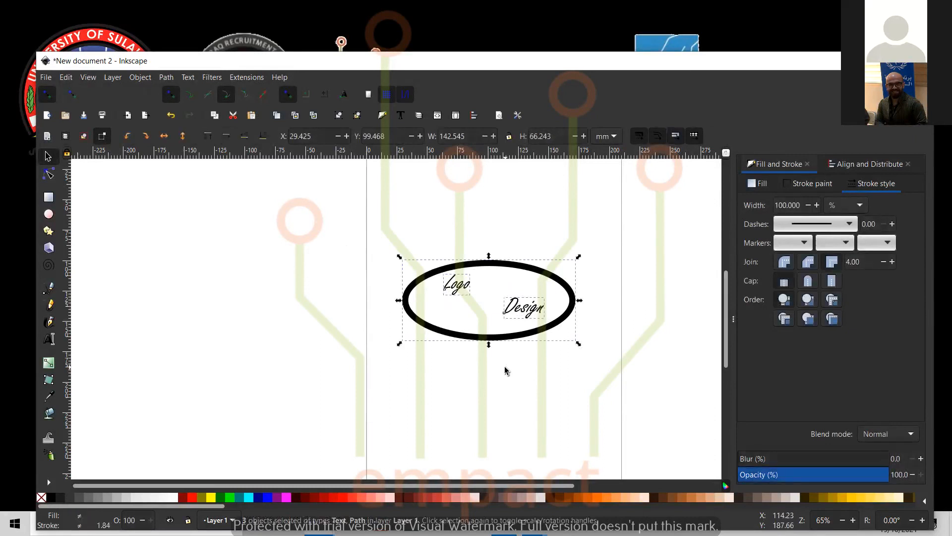
{"action": "left_click", "coordinate": [166, 78]}
{"action": "left_click", "coordinate": [186, 138]}
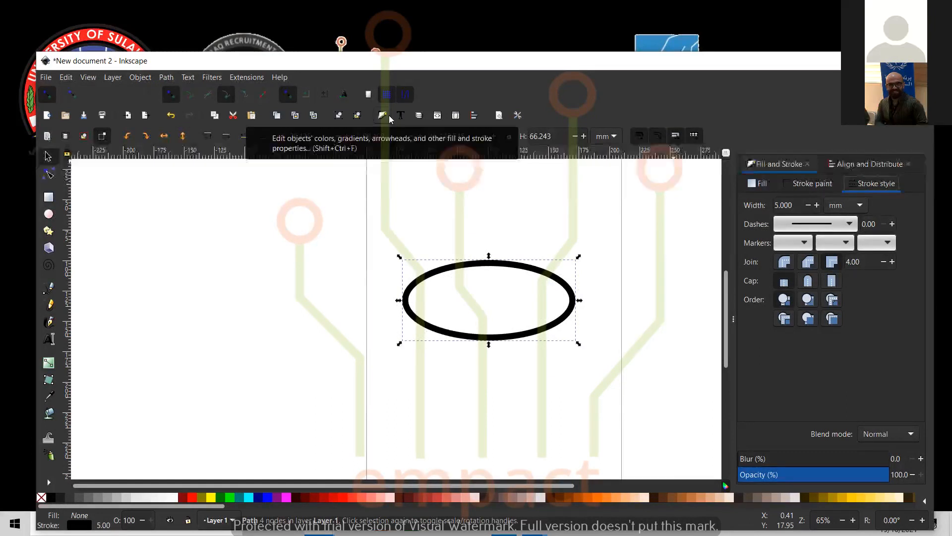
Undo the last path operation to restore the Logo and Design texts inside the ellipse.
{"action": "key", "text": "ctrl+z"}
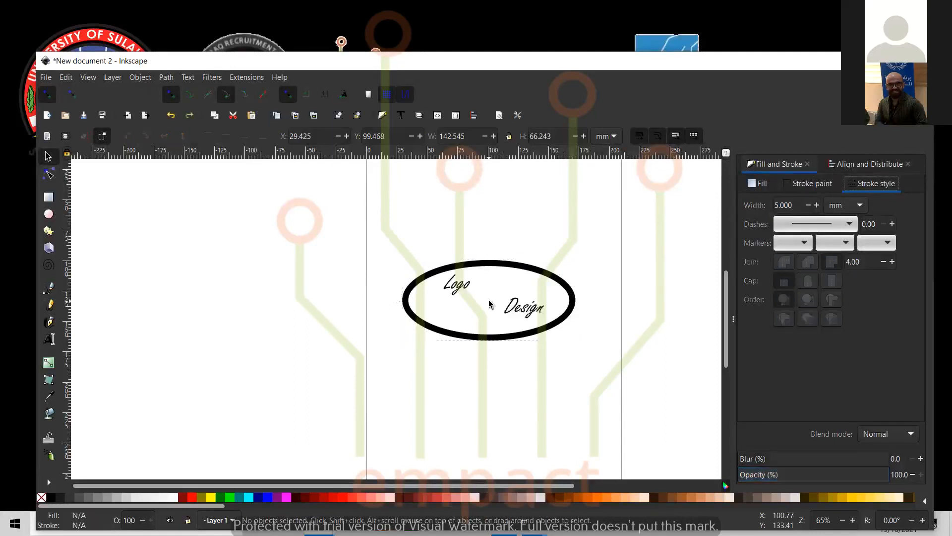
{"action": "double_click", "coordinate": [536, 311]}
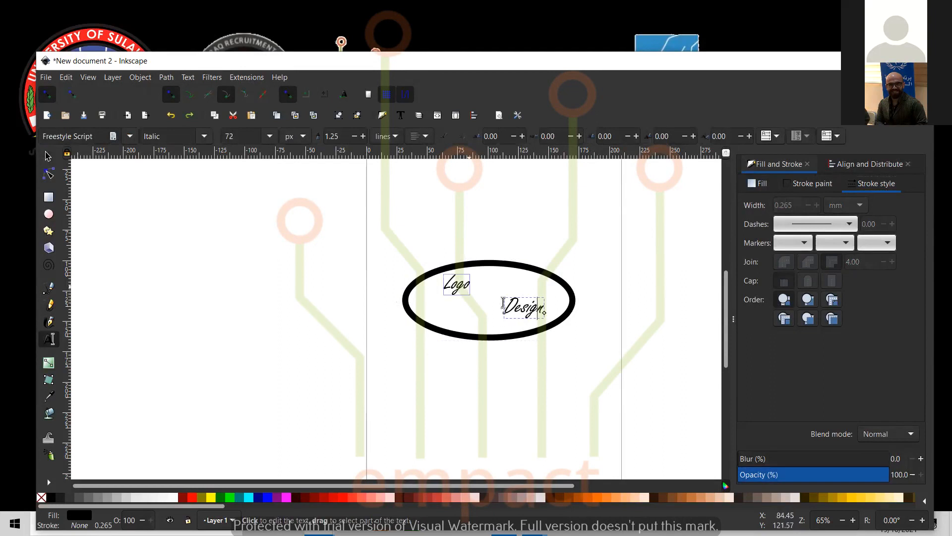
{"action": "left_click", "coordinate": [48, 157]}
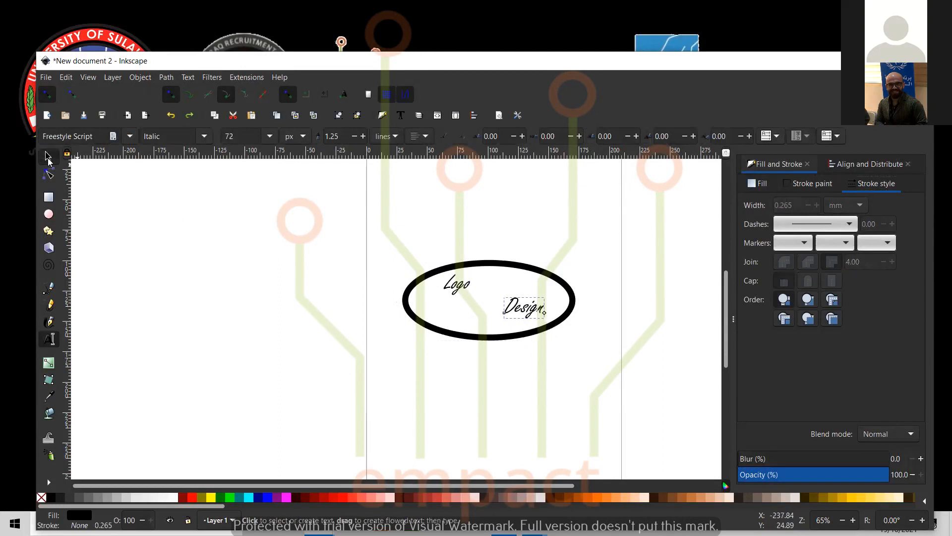
Try to merge the Logo and Design texts with the surrounding ellipse using Union.
{"action": "left_click", "coordinate": [458, 286]}
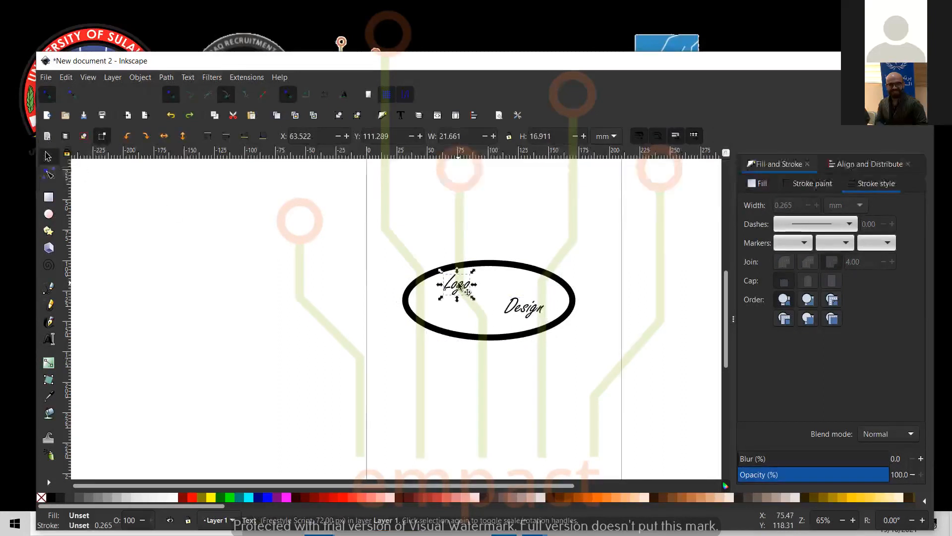
{"action": "left_click", "coordinate": [530, 305], "text": "shift"}
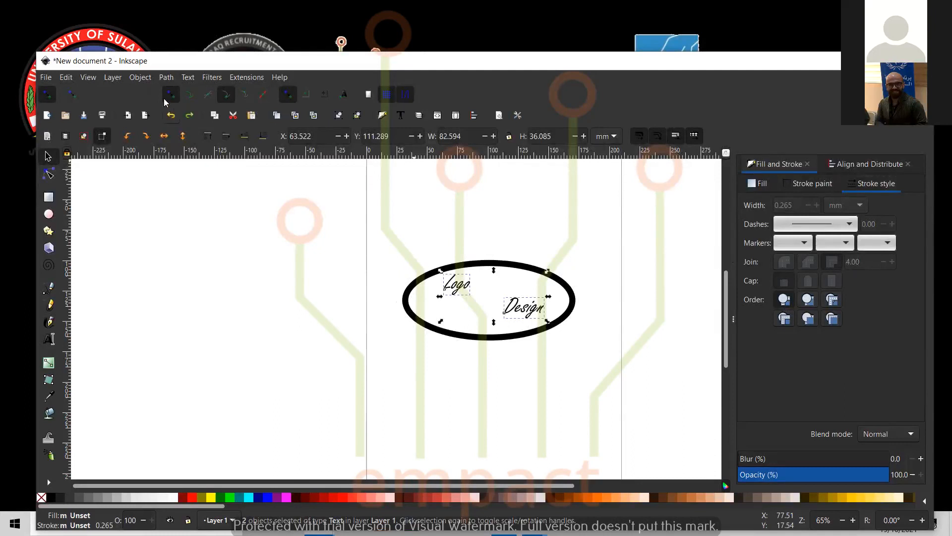
{"action": "left_click", "coordinate": [119, 79]}
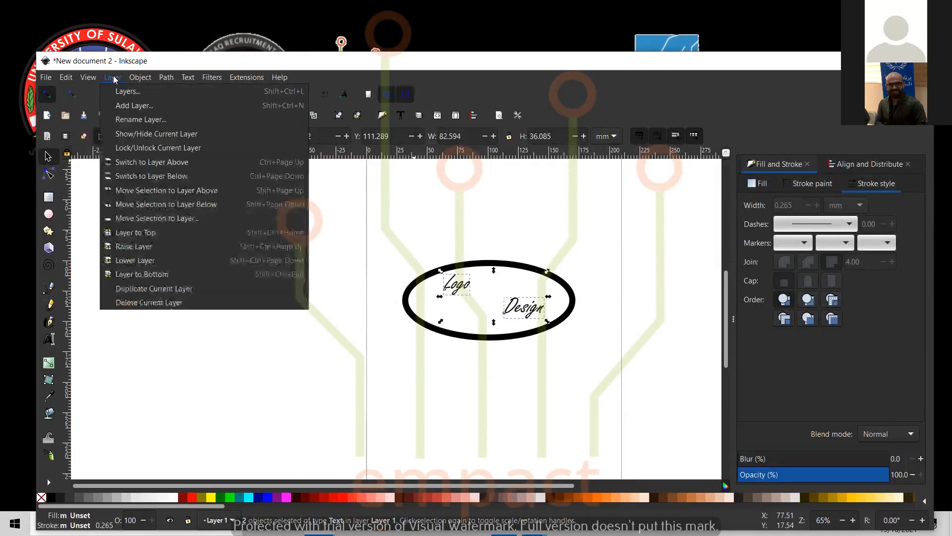
{"action": "left_click", "coordinate": [159, 232]}
{"action": "left_click_drag", "start_coordinate": [557, 245], "coordinate": [460, 360]}
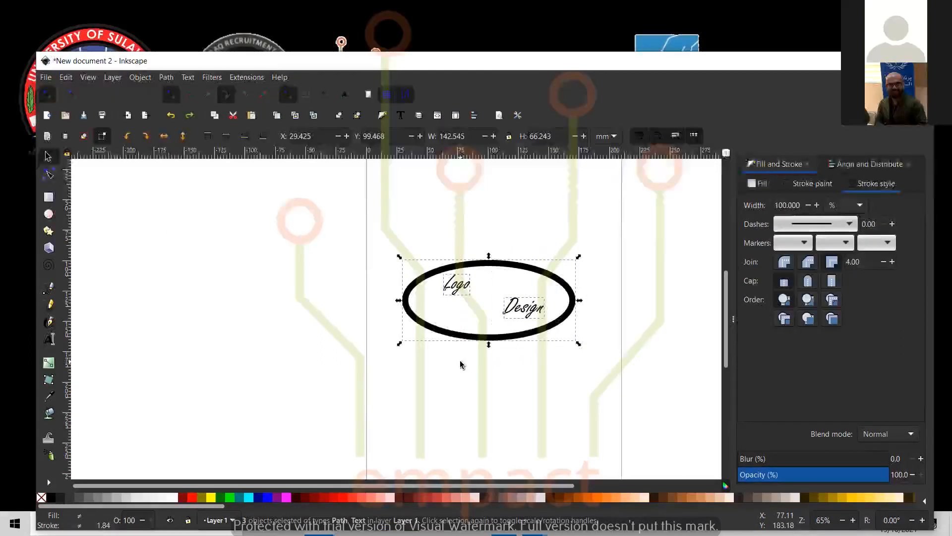
{"action": "left_click", "coordinate": [169, 78]}
{"action": "left_click", "coordinate": [180, 133]}
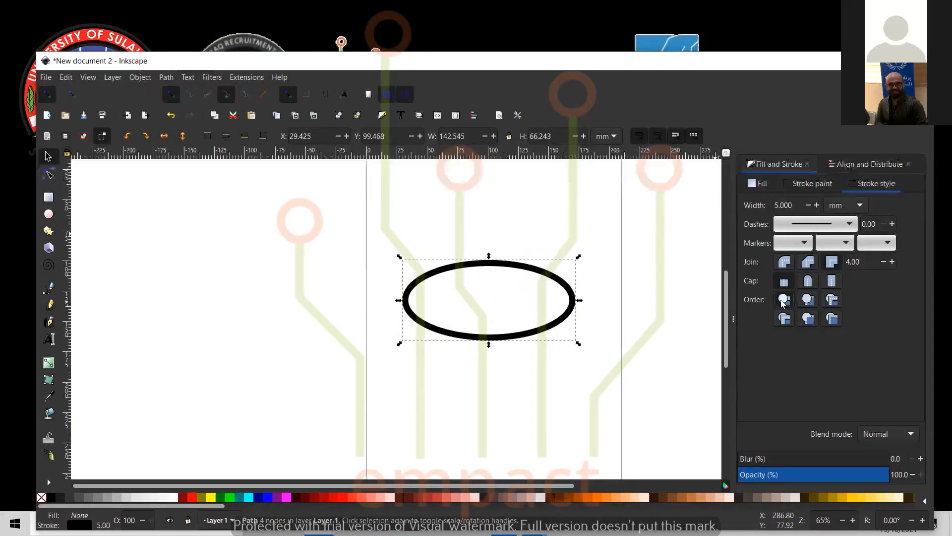
Try Stroke, Fill, Markers and another paint order on the ellipse, and undo back to the separate texts and ellipse.
{"action": "left_click", "coordinate": [808, 300]}
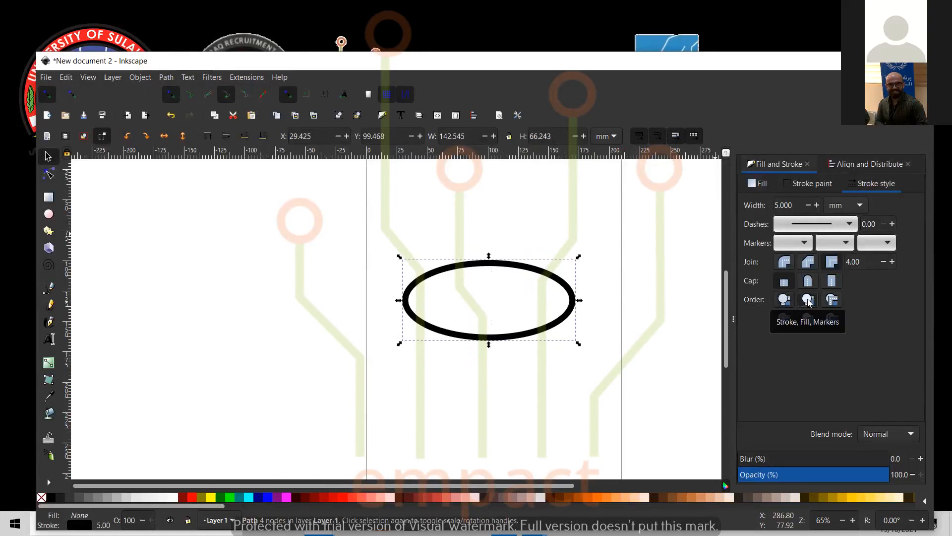
{"action": "left_click", "coordinate": [832, 299]}
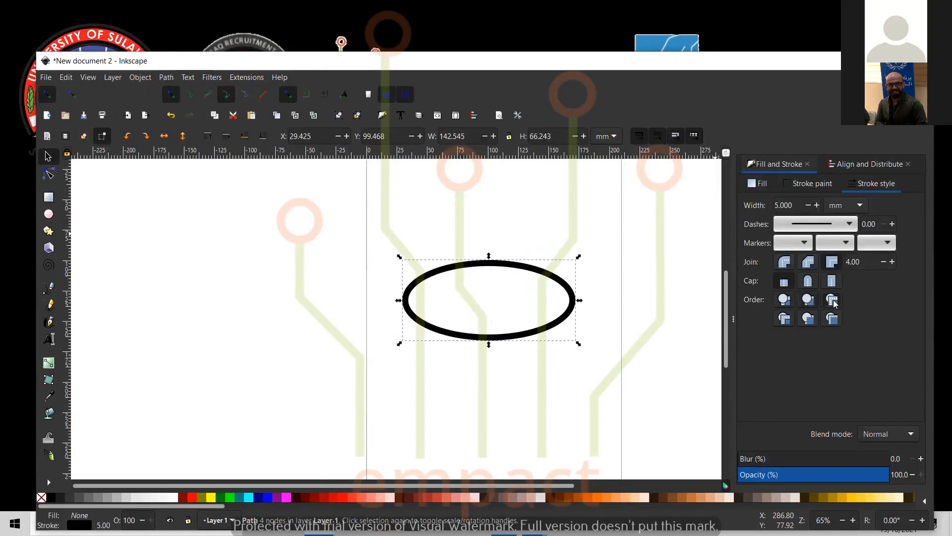
{"action": "key", "text": "ctrl+z"}
{"action": "key", "text": "ctrl+z"}
{"action": "key", "text": "ctrl+z"}
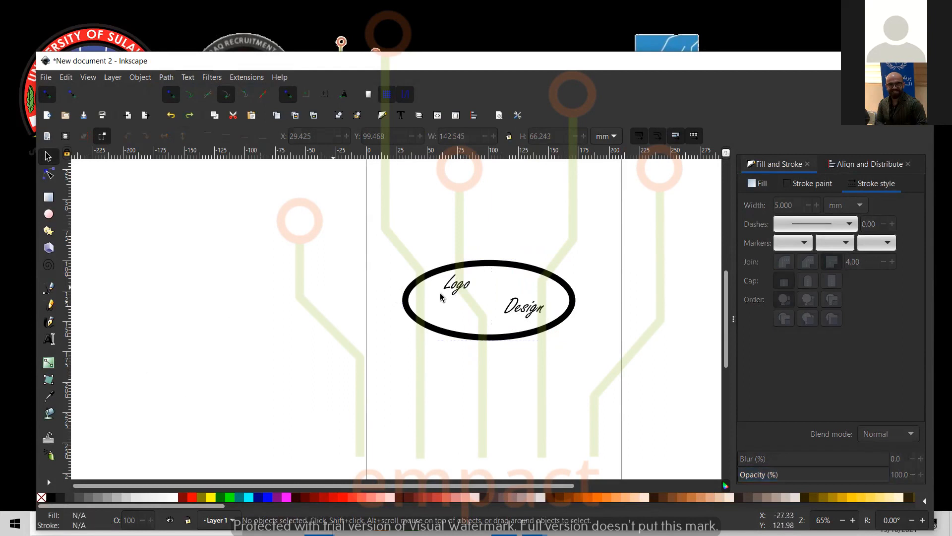
Combine the Logo and Design texts into a single path.
{"action": "left_click", "coordinate": [461, 285]}
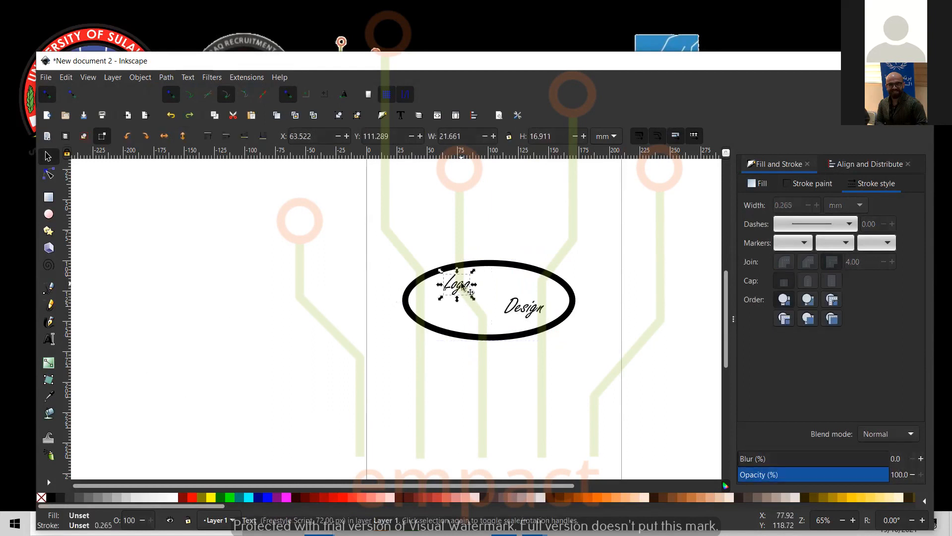
{"action": "left_click", "coordinate": [528, 314]}
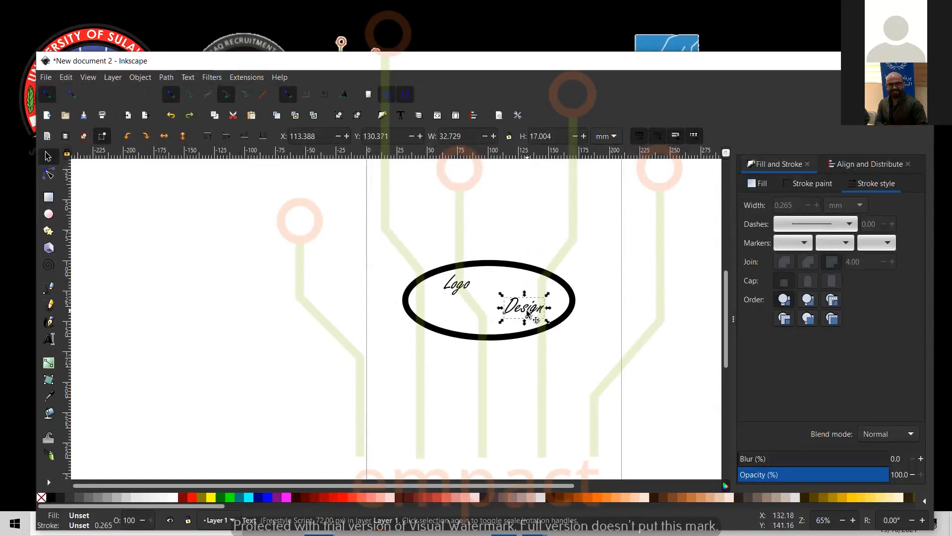
{"action": "left_click", "coordinate": [465, 291], "text": "shift"}
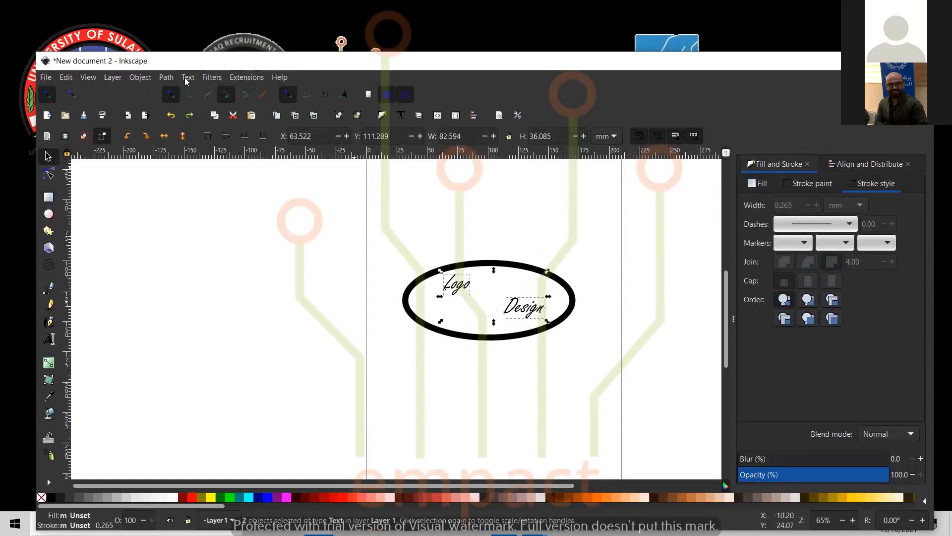
{"action": "left_click", "coordinate": [166, 78]}
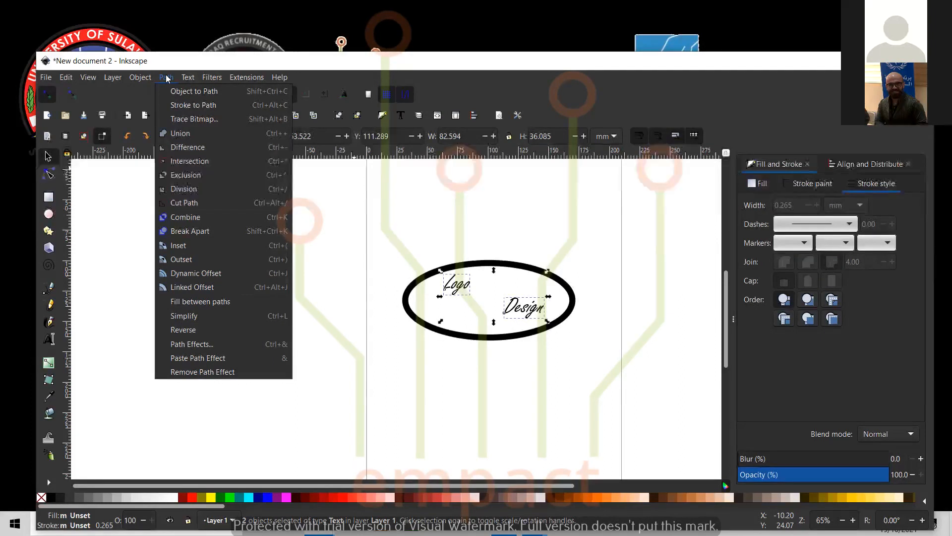
{"action": "left_click", "coordinate": [184, 220]}
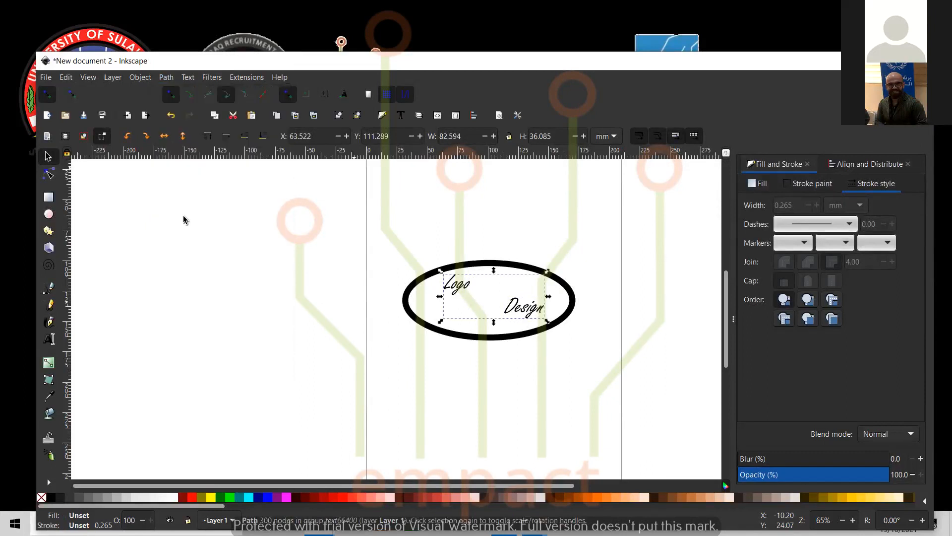
Select every object and try a Boolean path operation on the ellipse and the combined text.
{"action": "key", "text": "ctrl"}
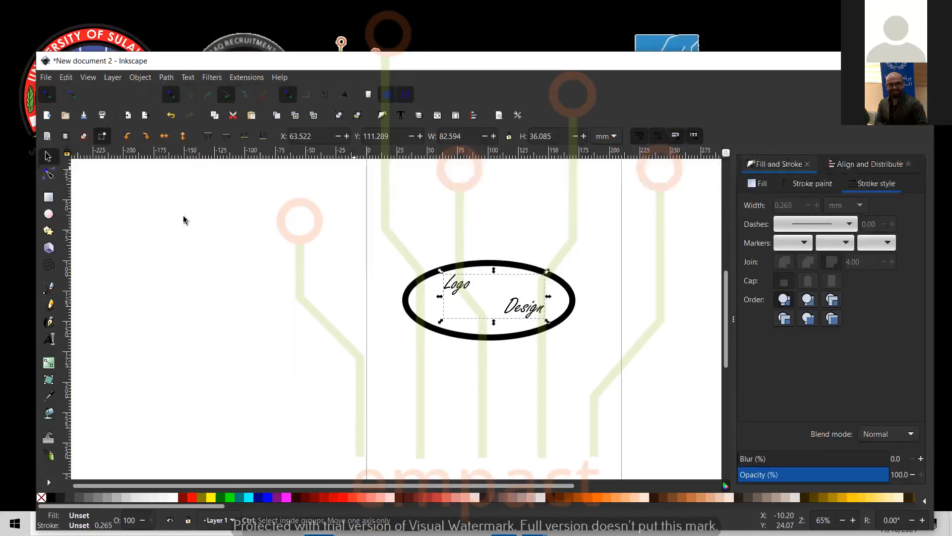
{"action": "key", "text": "ctrl+a"}
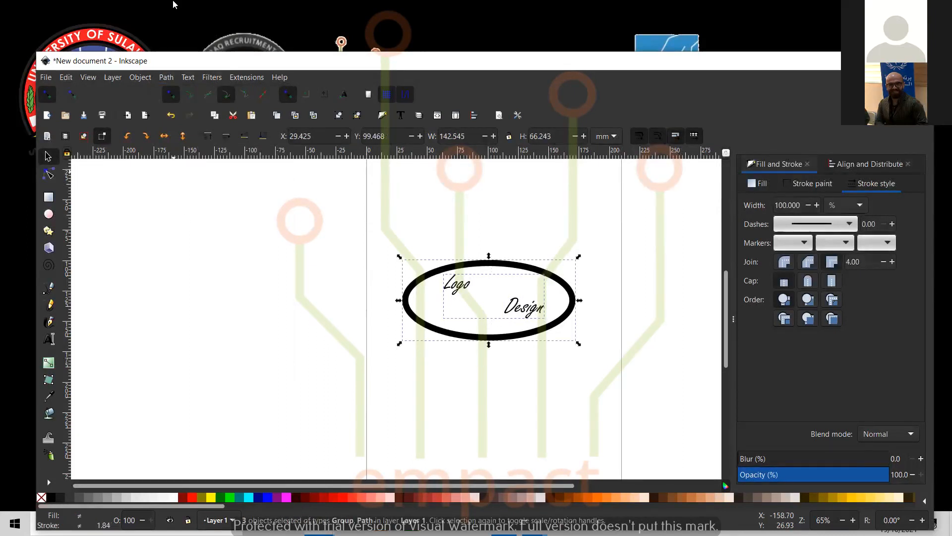
{"action": "left_click", "coordinate": [169, 81]}
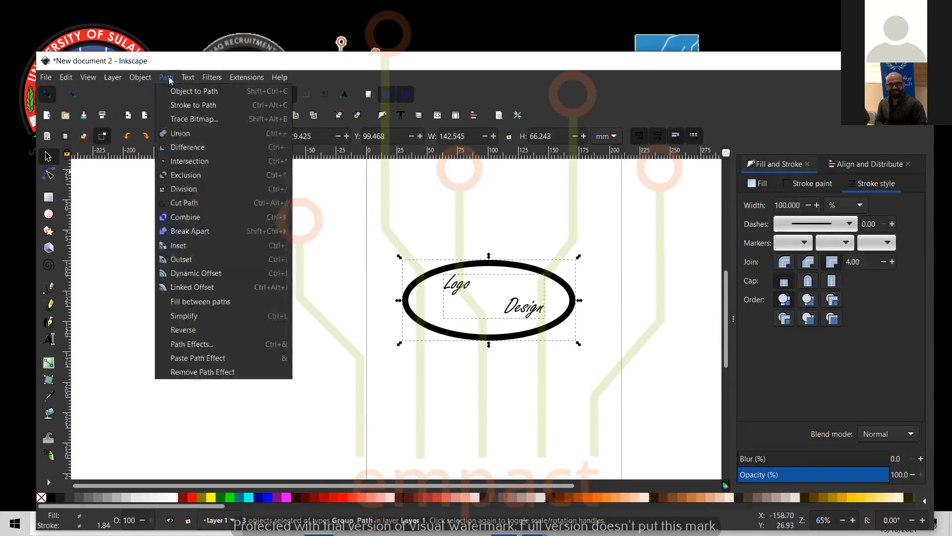
{"action": "left_click", "coordinate": [182, 141]}
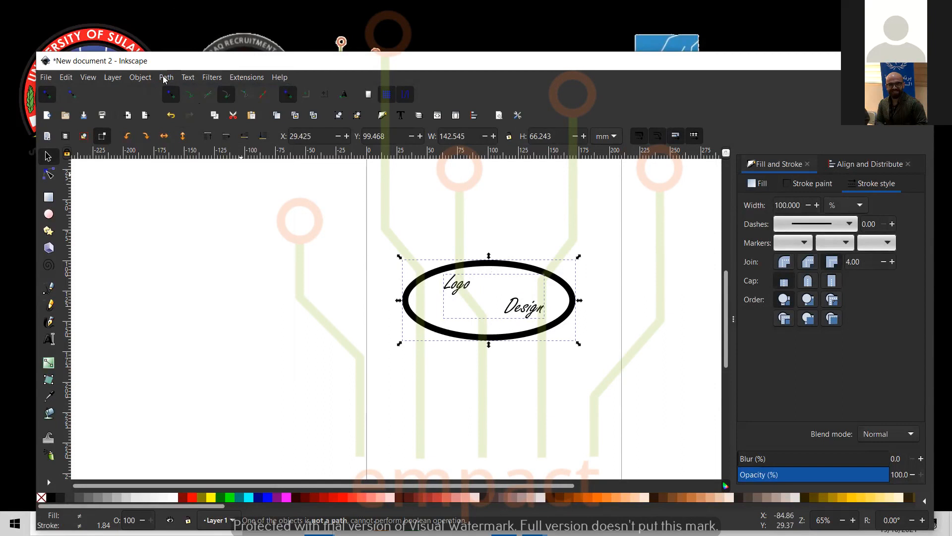
Try to apply Union to the combined Logo and Design text group alone.
{"action": "left_click", "coordinate": [480, 296]}
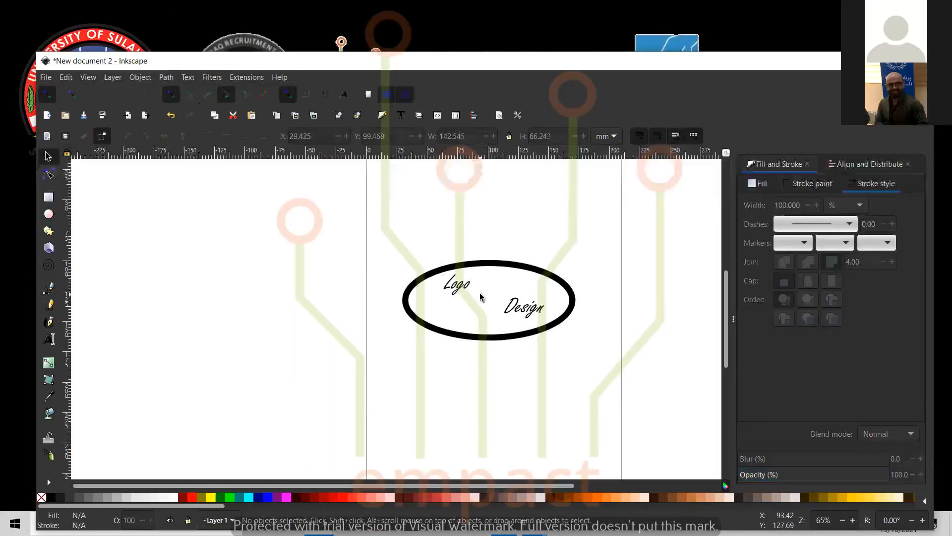
{"action": "left_click", "coordinate": [513, 307]}
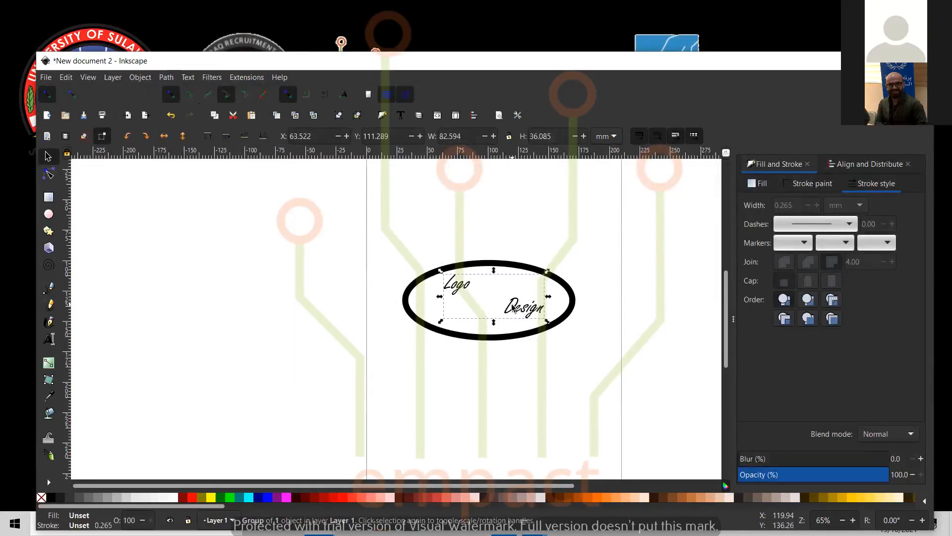
{"action": "left_click", "coordinate": [167, 77]}
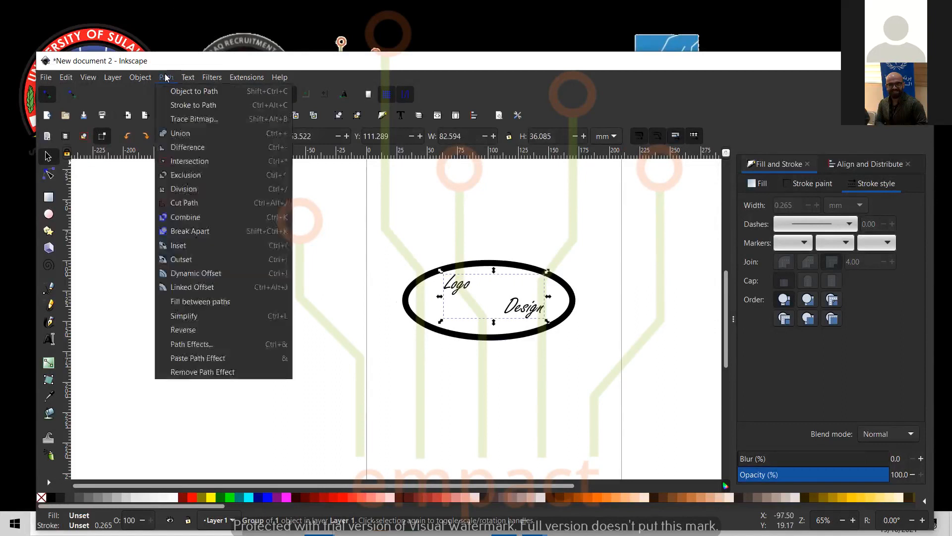
{"action": "left_click", "coordinate": [181, 134]}
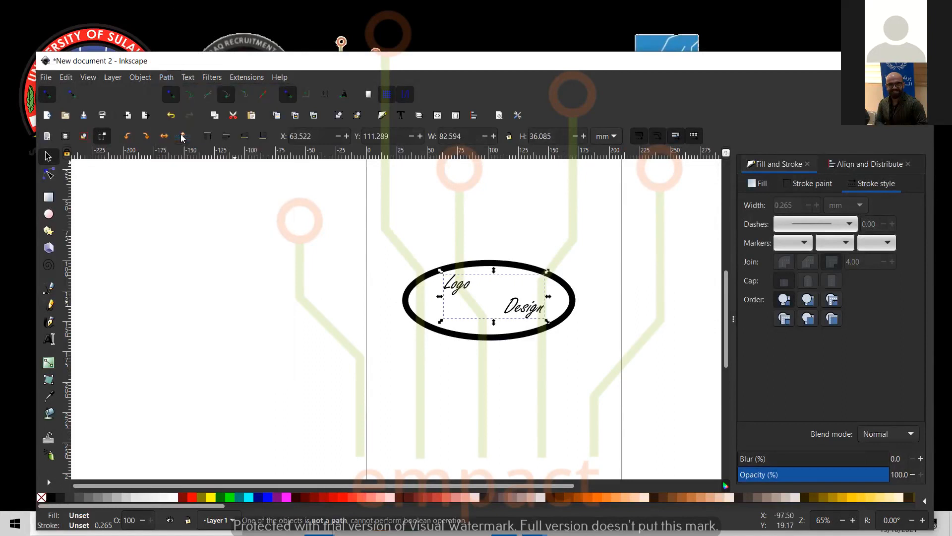
{"action": "left_click", "coordinate": [166, 78]}
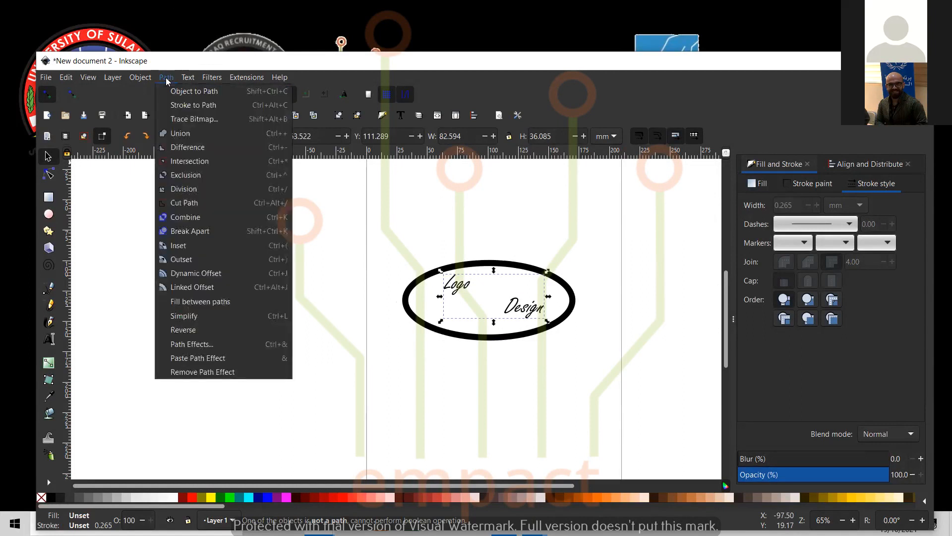
{"action": "left_click", "coordinate": [181, 134]}
Try to apply Union to the ellipse together with the combined text group.
{"action": "left_click_drag", "start_coordinate": [517, 218], "coordinate": [474, 358]}
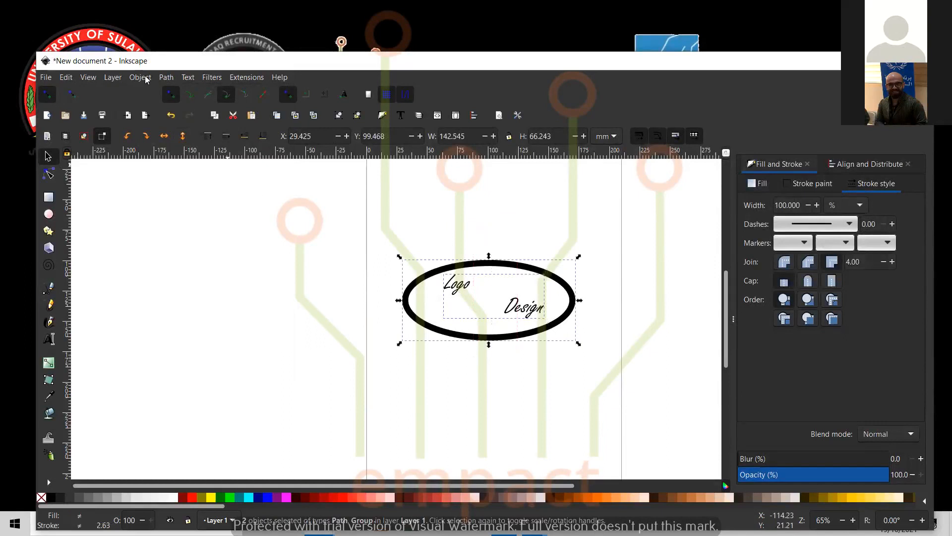
{"action": "left_click", "coordinate": [166, 78]}
{"action": "left_click", "coordinate": [181, 133]}
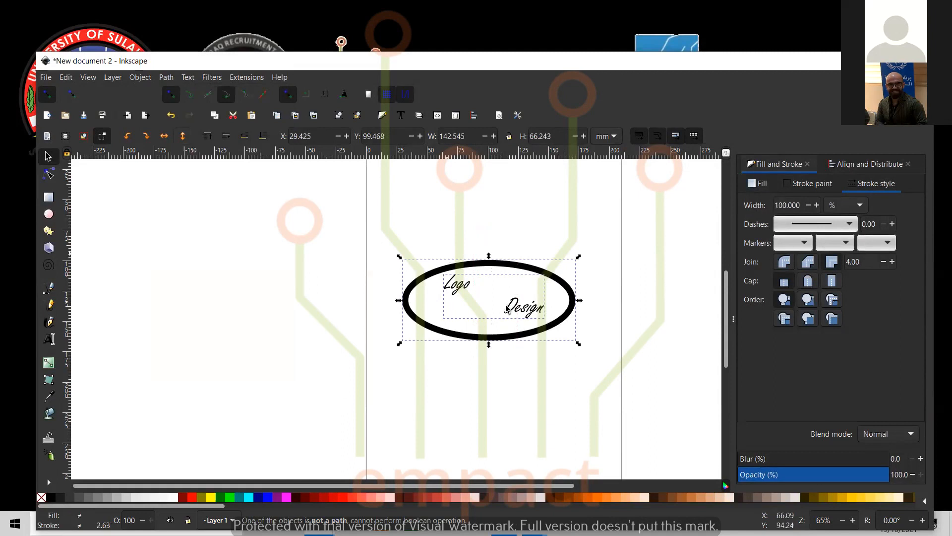
Undo the text combination and the last move of the Design text.
{"action": "left_click", "coordinate": [522, 351]}
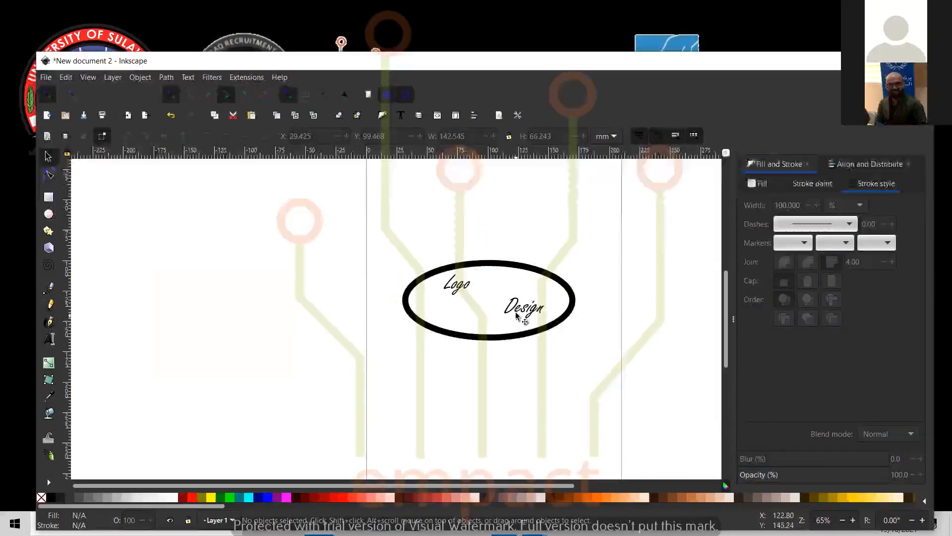
{"action": "left_click", "coordinate": [517, 312]}
{"action": "key", "text": "ctrl+z"}
{"action": "key", "text": "ctrl+z"}
{"action": "key", "text": "ctrl+z"}
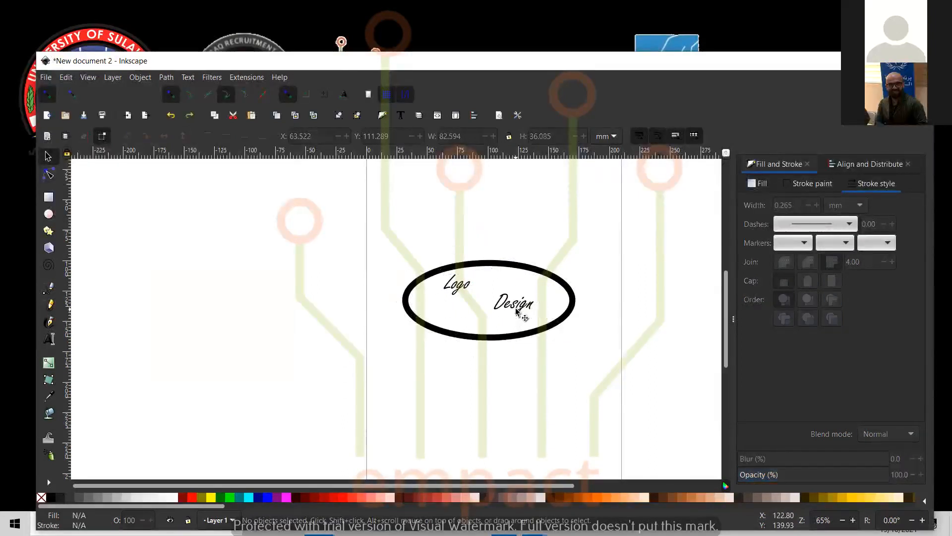
Move the Logo text slightly down and right inside the ellipse, to about X 66.8 mm, Y 115.4 mm.
{"action": "left_click_drag", "start_coordinate": [457, 299], "coordinate": [463, 286]}
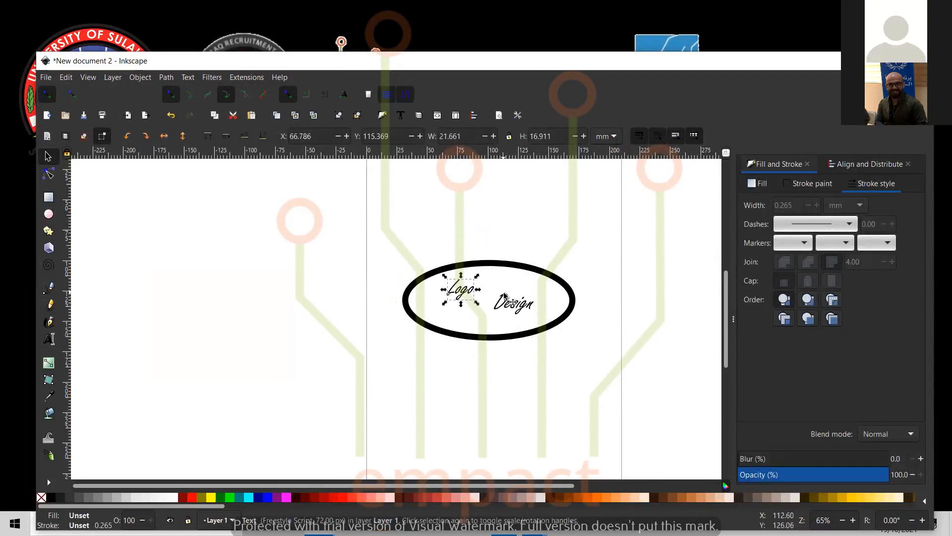
Apply Difference to the Logo and Design texts, and undo it.
{"action": "left_click", "coordinate": [528, 310], "text": "shift"}
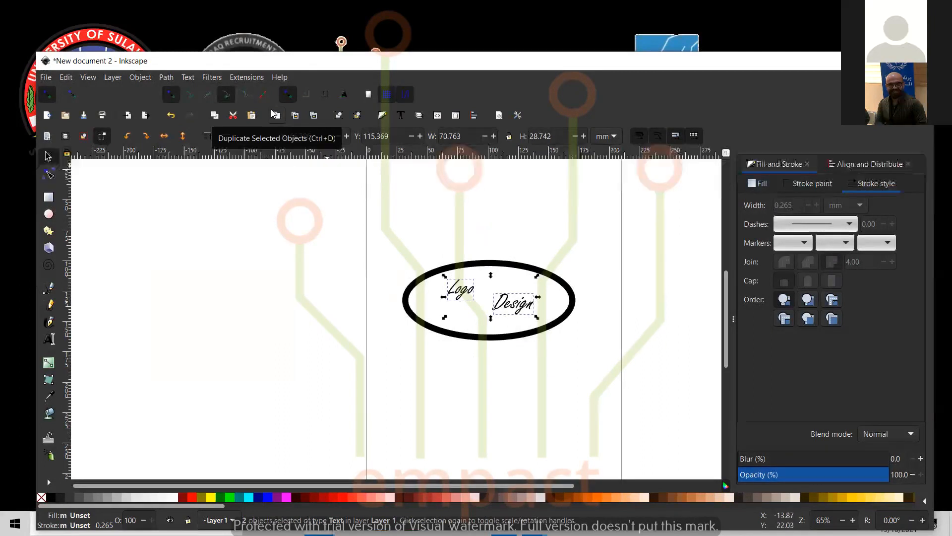
{"action": "left_click", "coordinate": [166, 78]}
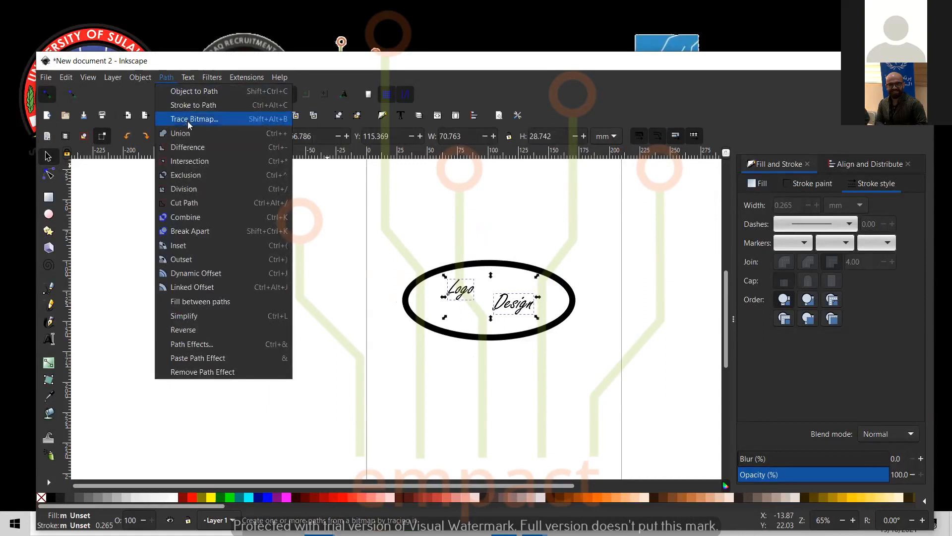
{"action": "left_click", "coordinate": [201, 147]}
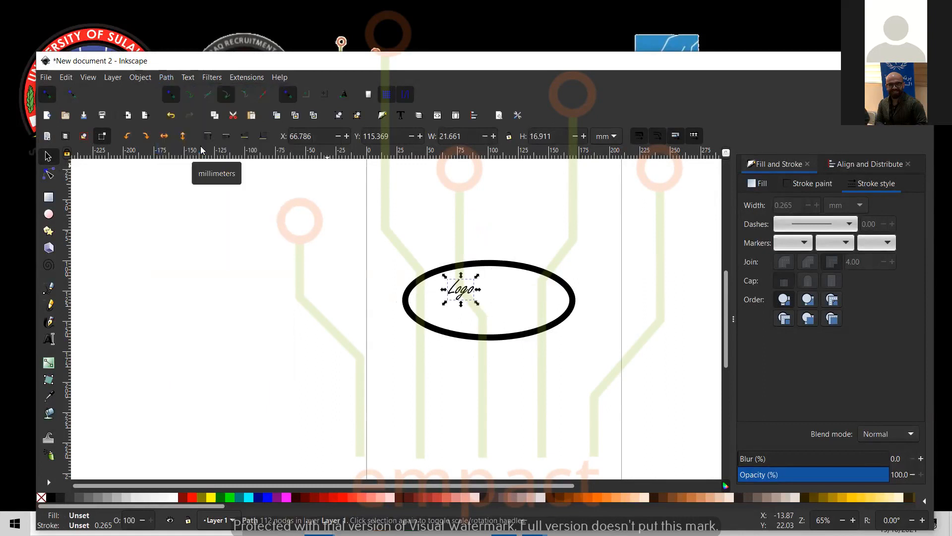
{"action": "key", "text": "ctrl+z"}
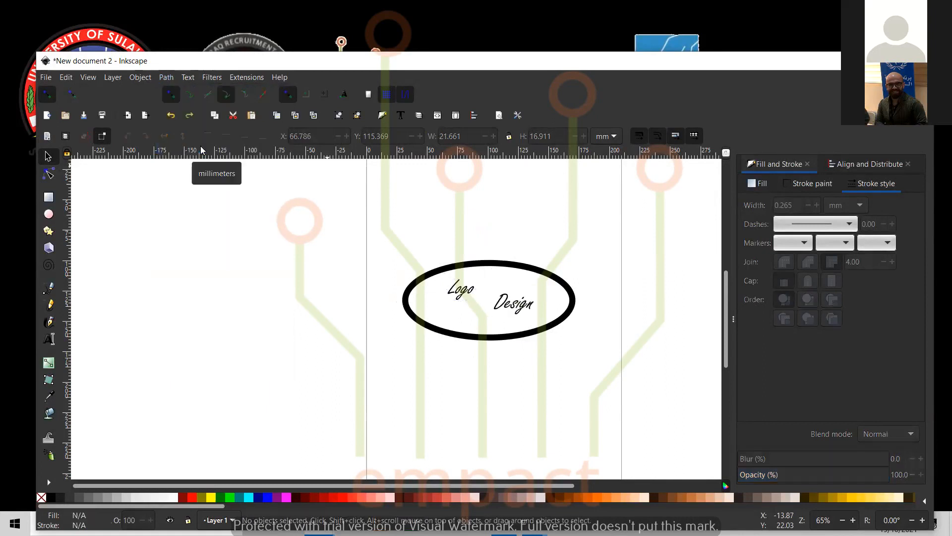
Try to apply Difference to the Logo text alone and to the Design text alone.
{"action": "left_click", "coordinate": [456, 289]}
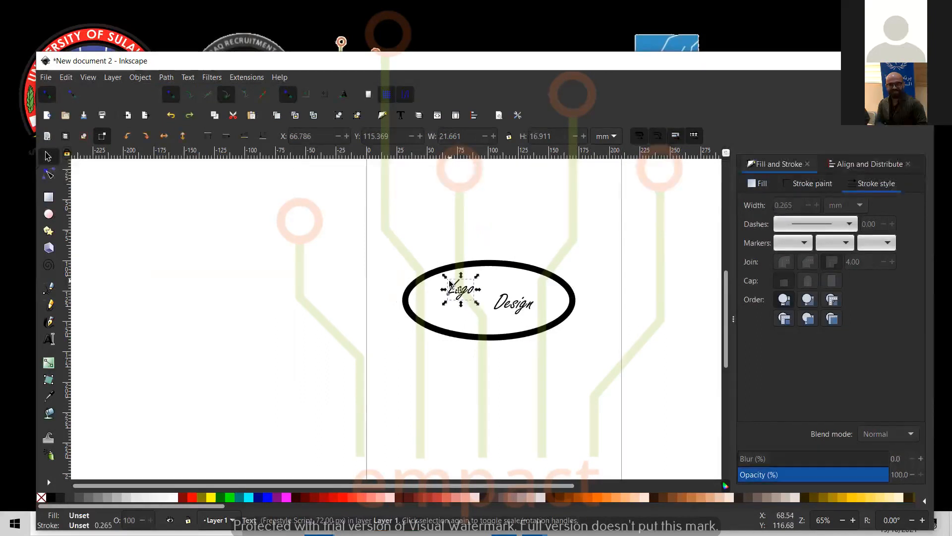
{"action": "left_click", "coordinate": [164, 78]}
{"action": "left_click", "coordinate": [188, 148]}
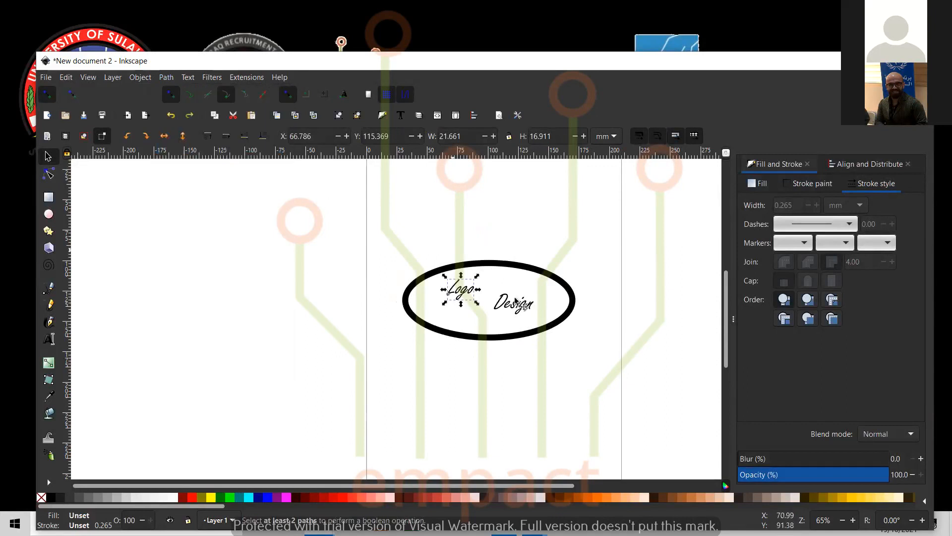
{"action": "left_click", "coordinate": [517, 304]}
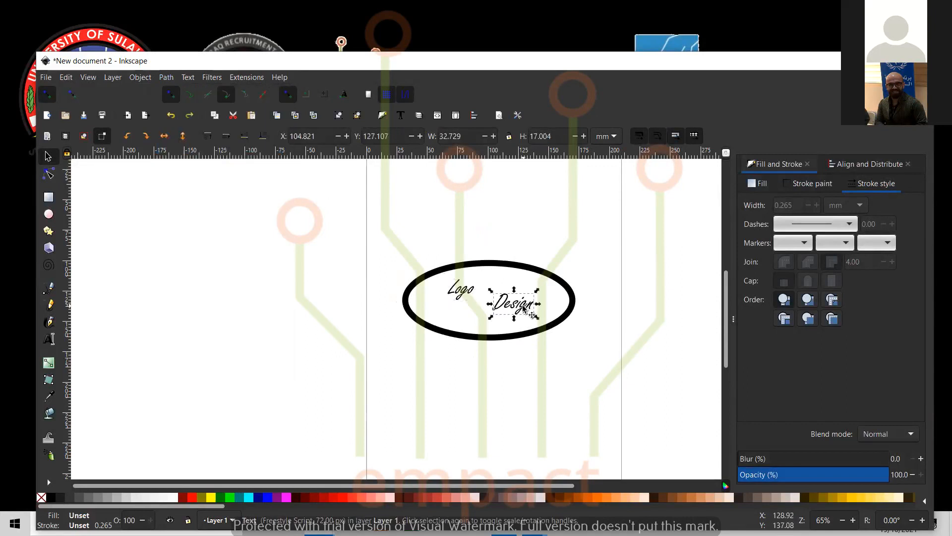
{"action": "left_click", "coordinate": [166, 78]}
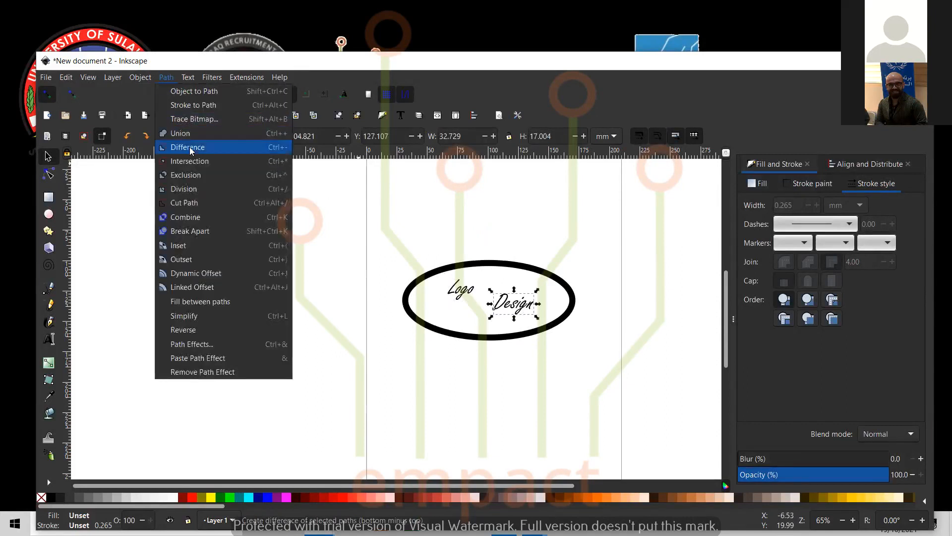
{"action": "left_click", "coordinate": [188, 147]}
Apply Union to the ellipse together with the separate Logo and Design texts.
{"action": "left_click_drag", "start_coordinate": [555, 233], "coordinate": [444, 389]}
{"action": "left_click", "coordinate": [172, 77]}
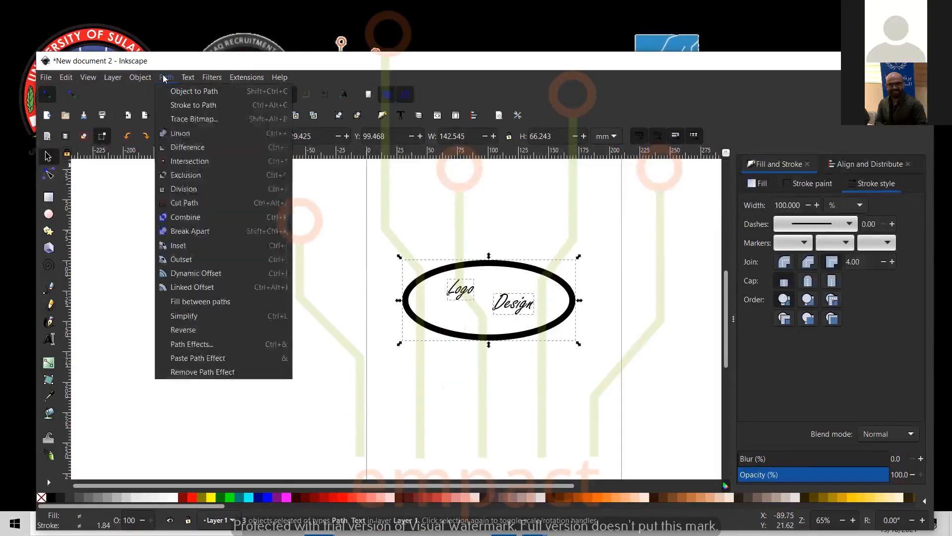
{"action": "left_click", "coordinate": [192, 133]}
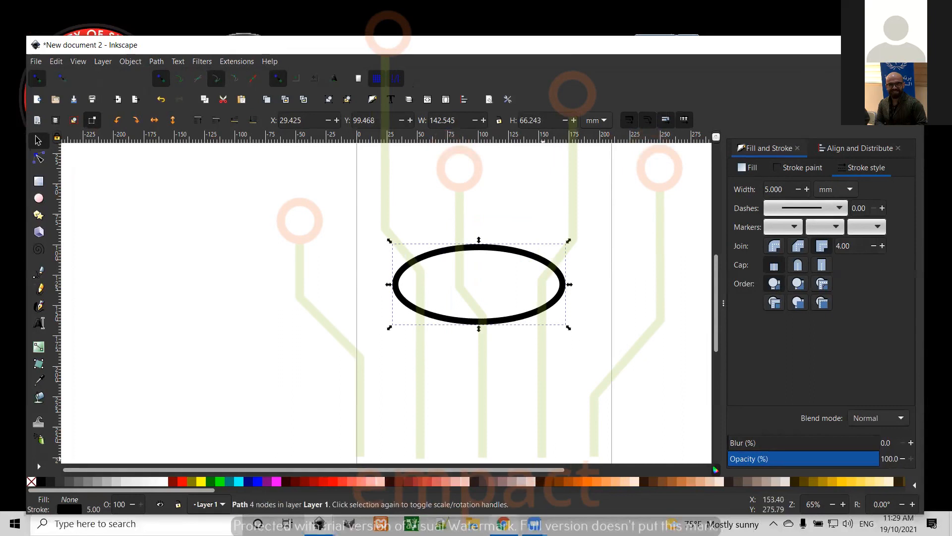
Switch to Chrome and search Google in a new tab for "how to union text with a shape in inkscape".
{"action": "left_click", "coordinate": [504, 524]}
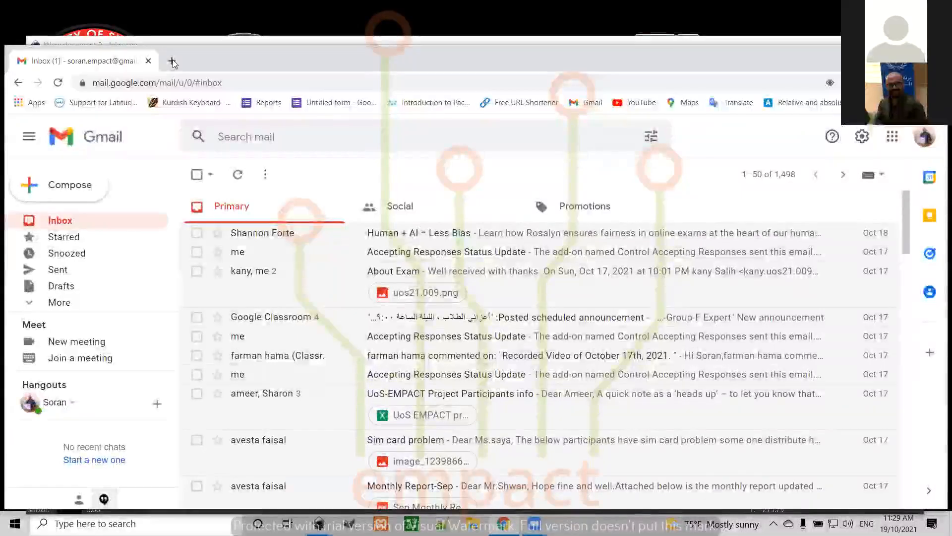
{"action": "left_click", "coordinate": [172, 61]}
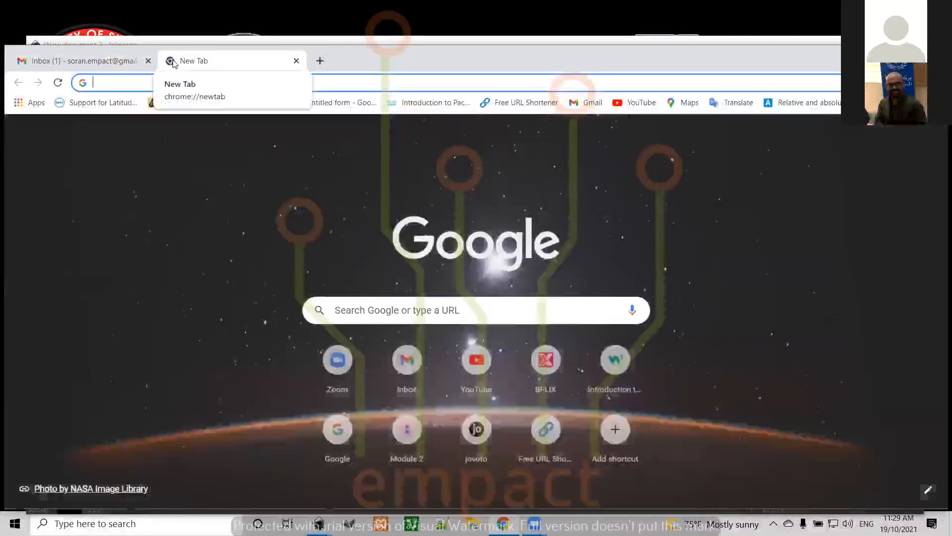
{"action": "type", "text": "ho"}
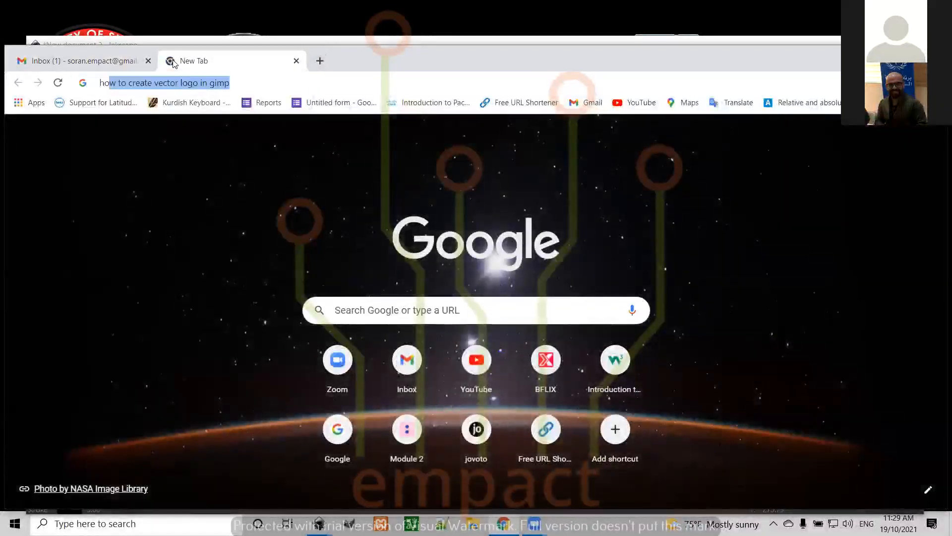
{"action": "type", "text": "w to uninion"}
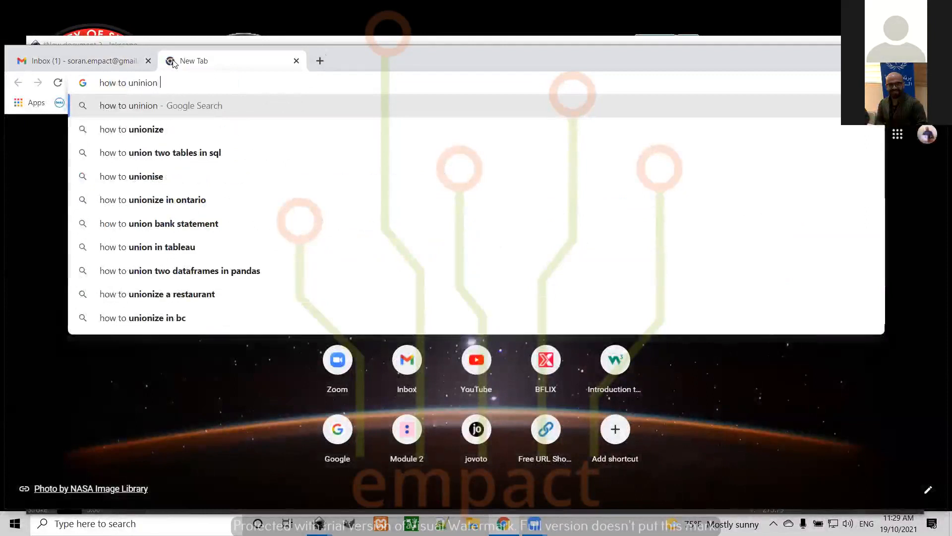
{"action": "key", "text": "BackSpace"}
{"action": "key", "text": "BackSpace"}
{"action": "key", "text": "BackSpace"}
{"action": "key", "text": "BackSpace"}
{"action": "key", "text": "BackSpace"}
{"action": "key", "text": "BackSpace"}
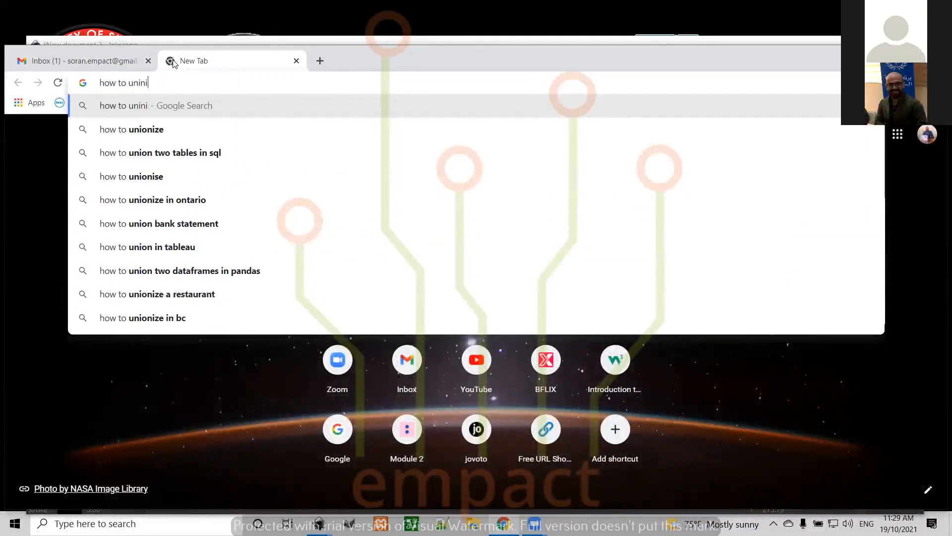
{"action": "type", "text": "nion text w"}
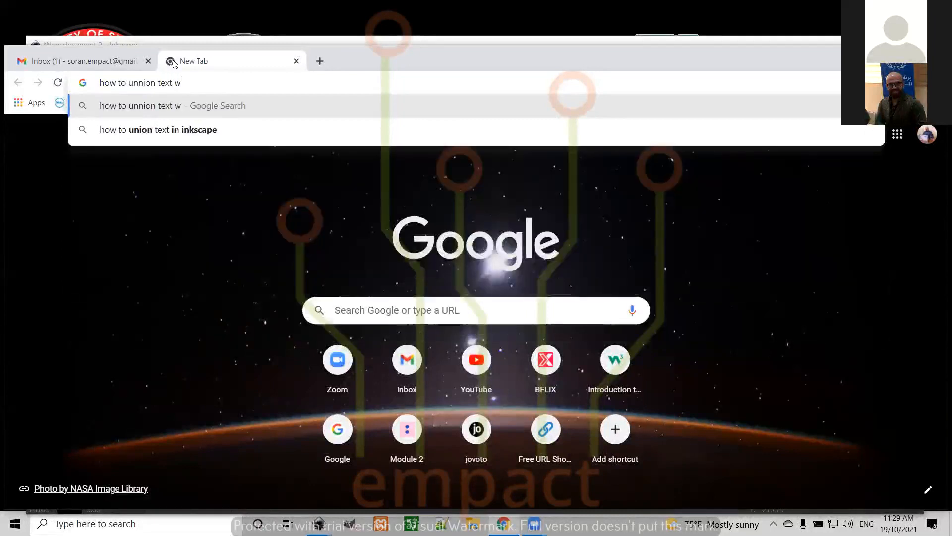
{"action": "type", "text": "ith a shape in "}
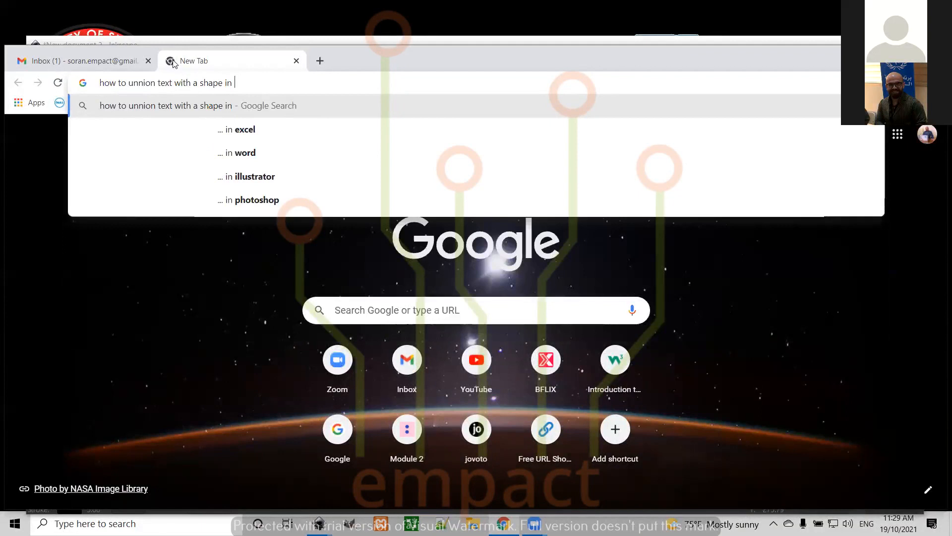
{"action": "type", "text": "inkscapr"}
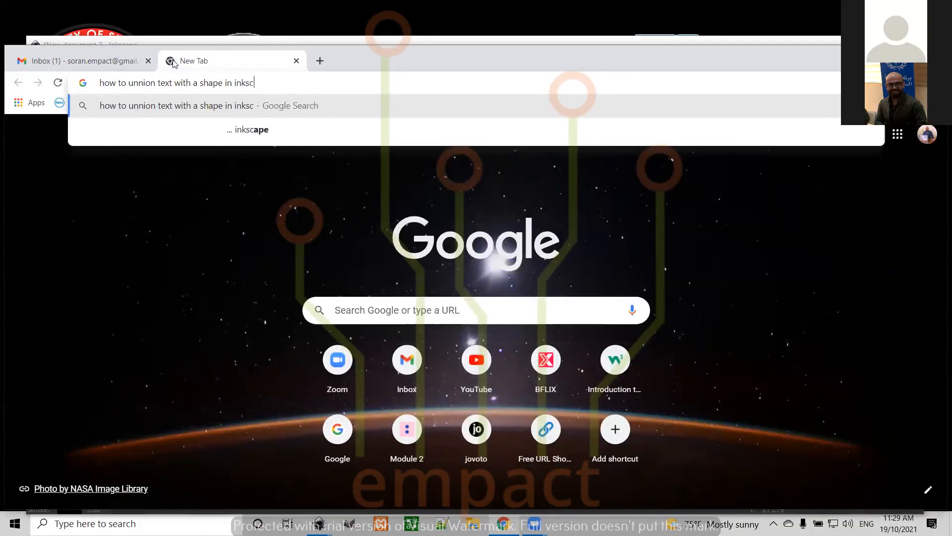
{"action": "key", "text": "BackSpace"}
{"action": "type", "text": "e"}
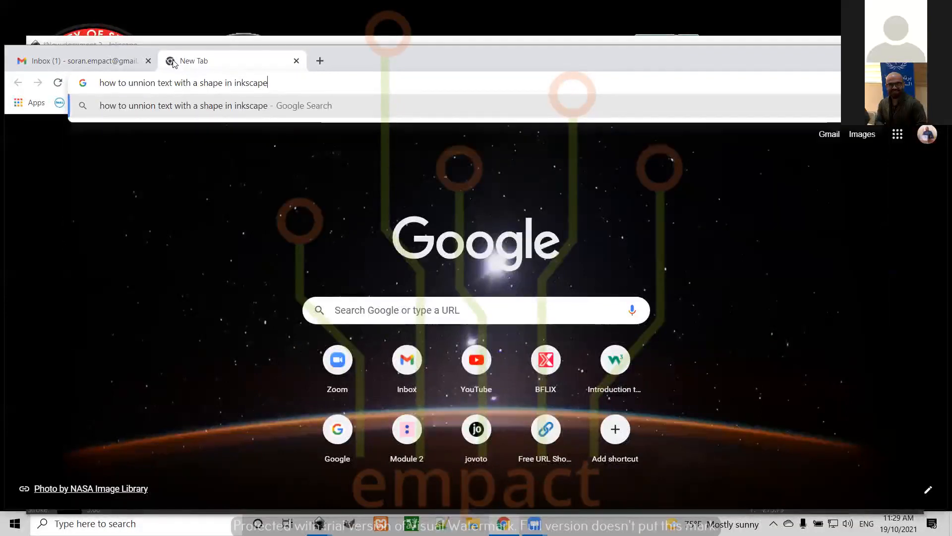
{"action": "key", "text": "Return"}
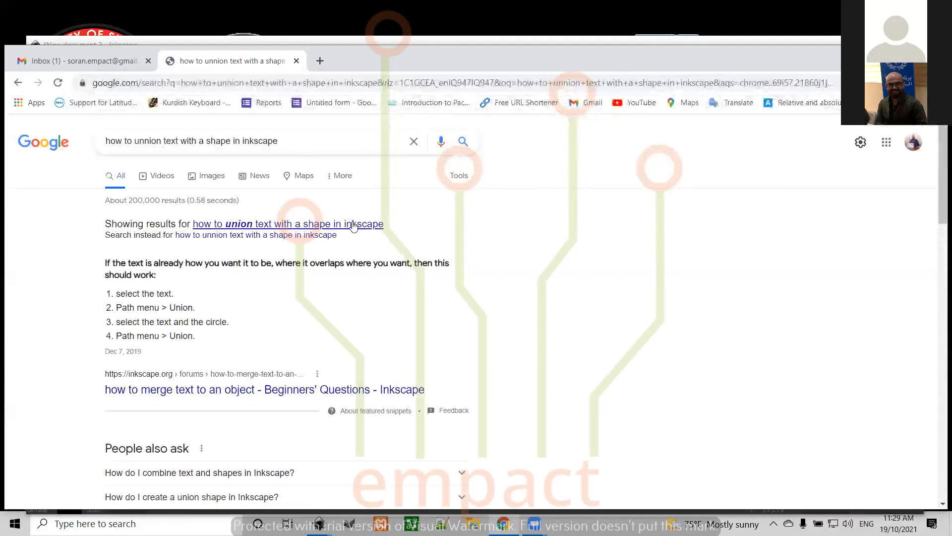
{"action": "left_click", "coordinate": [350, 223]}
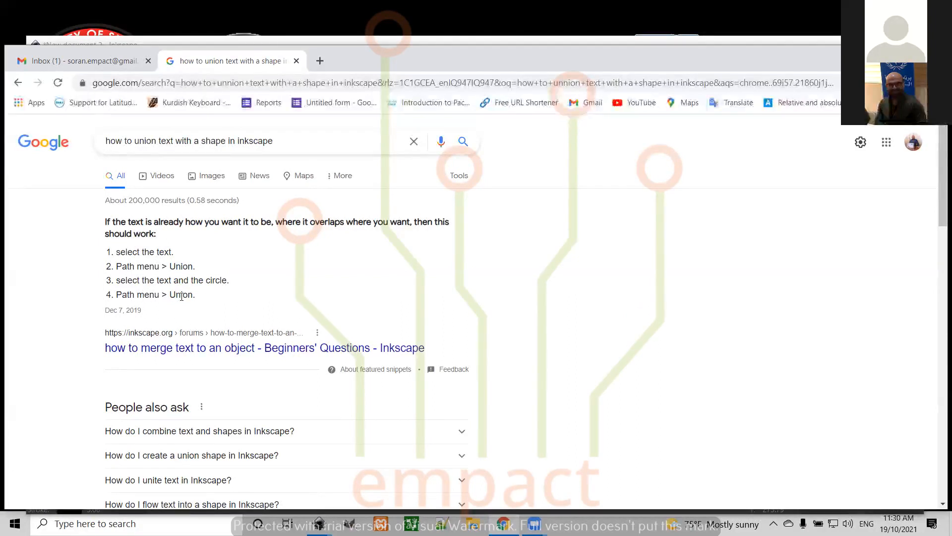
Return to Inkscape, undo the union, and reapply Union to the Design text, Logo text and ellipse.
{"action": "key", "text": "alt+Tab"}
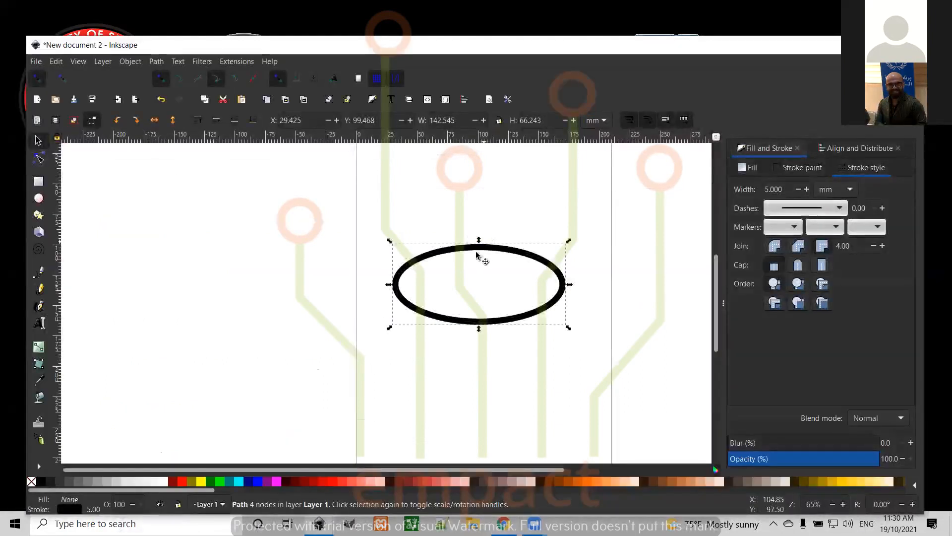
{"action": "key", "text": "ctrl+z"}
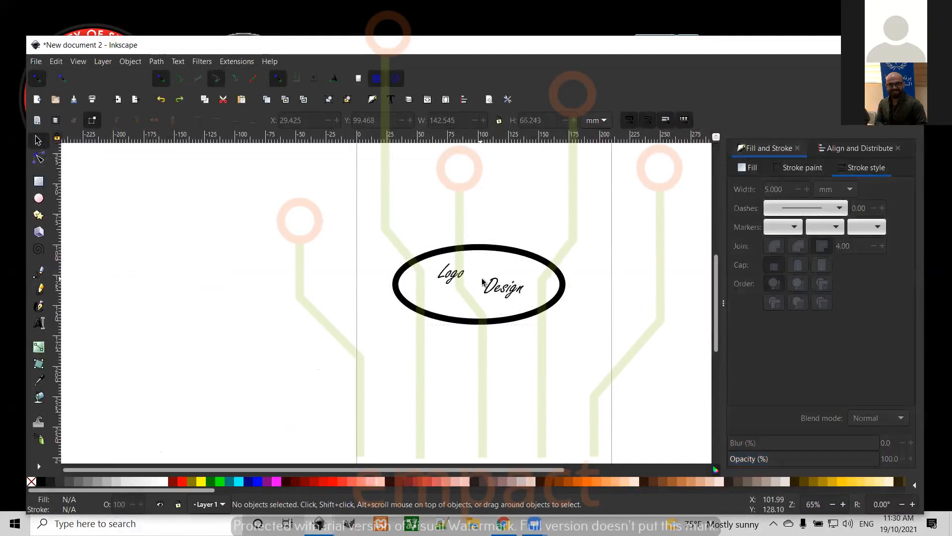
{"action": "left_click", "coordinate": [505, 283]}
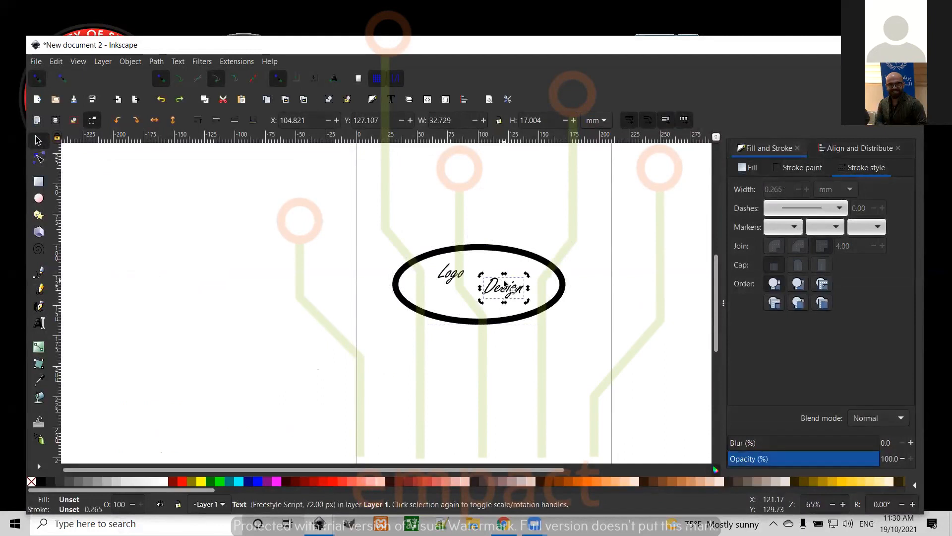
{"action": "left_click", "coordinate": [454, 276], "text": "shift"}
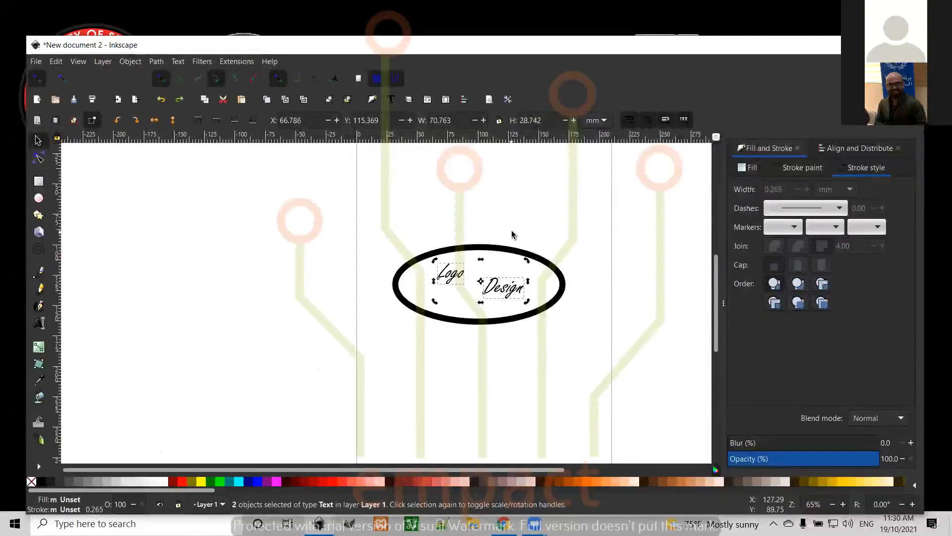
{"action": "left_click", "coordinate": [518, 256], "text": "shift"}
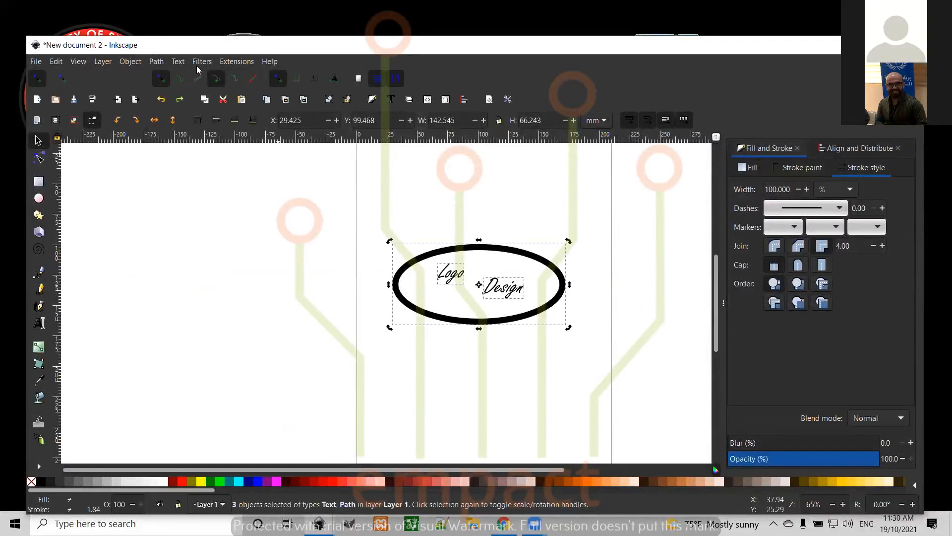
{"action": "left_click", "coordinate": [156, 62]}
{"action": "left_click", "coordinate": [177, 125]}
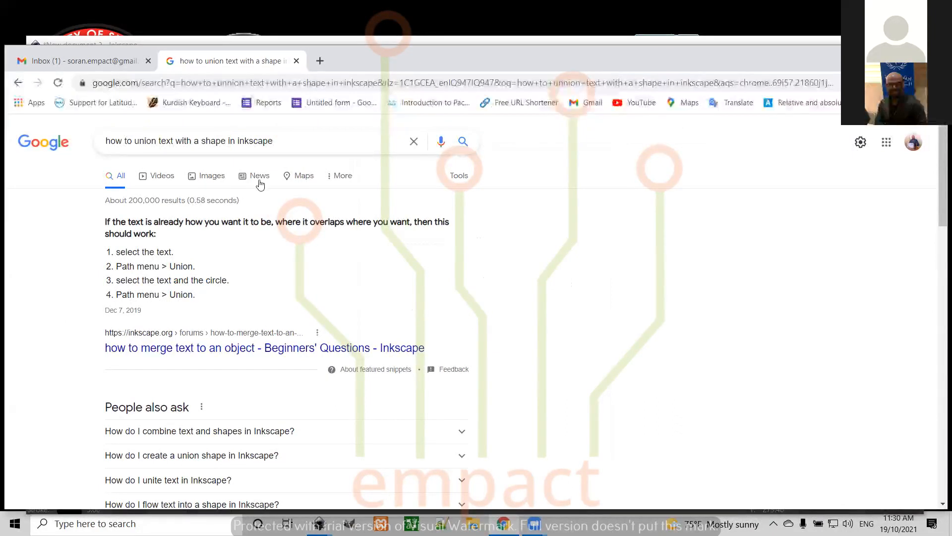
Read the replies in the Inkscape forum thread "how to merge text to an object" from the Chrome search results.
{"action": "scroll", "coordinate": [549, 252], "scroll_direction": "down", "scroll_amount": 2}
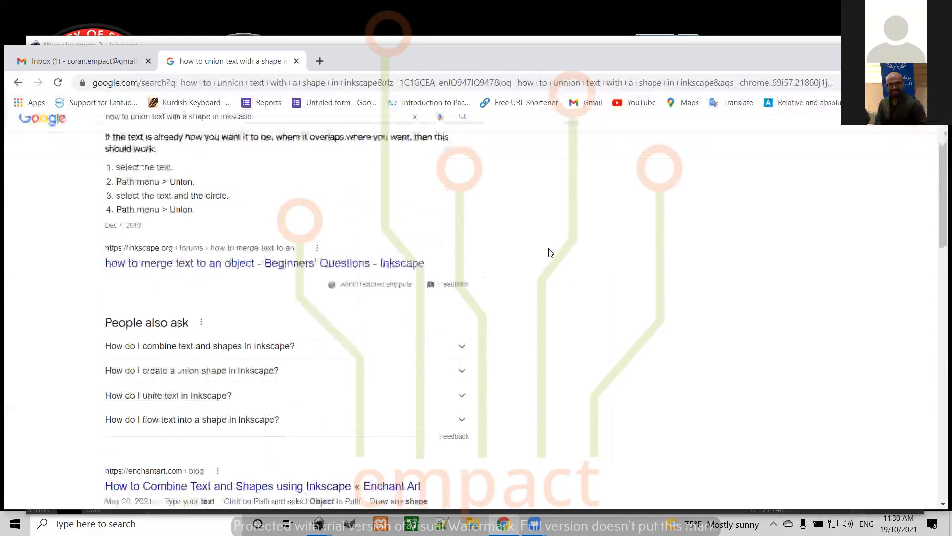
{"action": "left_click", "coordinate": [376, 269]}
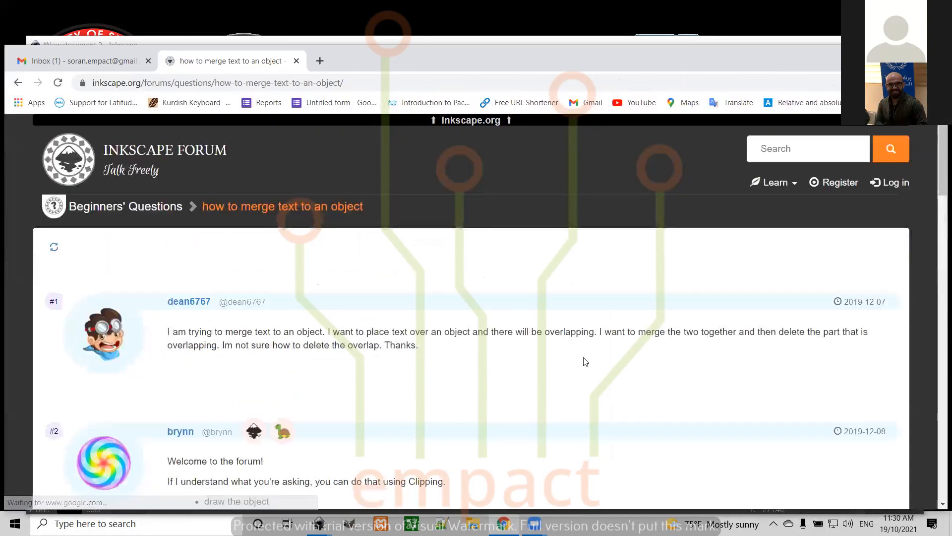
{"action": "scroll", "coordinate": [584, 361], "scroll_direction": "down", "scroll_amount": 2}
{"action": "scroll", "coordinate": [585, 361], "scroll_direction": "down", "scroll_amount": 4}
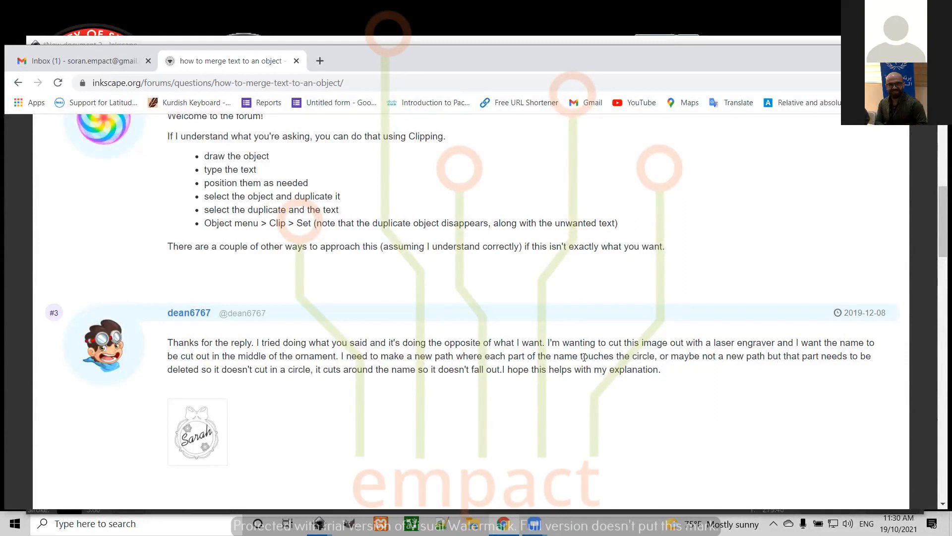
{"action": "scroll", "coordinate": [584, 357], "scroll_direction": "down", "scroll_amount": 10}
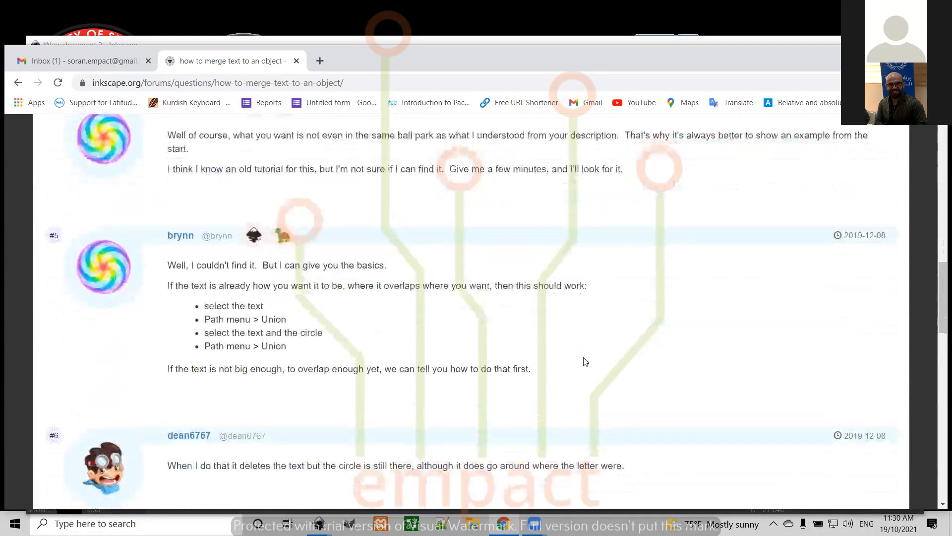
{"action": "scroll", "coordinate": [586, 362], "scroll_direction": "down", "scroll_amount": 7}
{"action": "scroll", "coordinate": [586, 361], "scroll_direction": "down", "scroll_amount": 5}
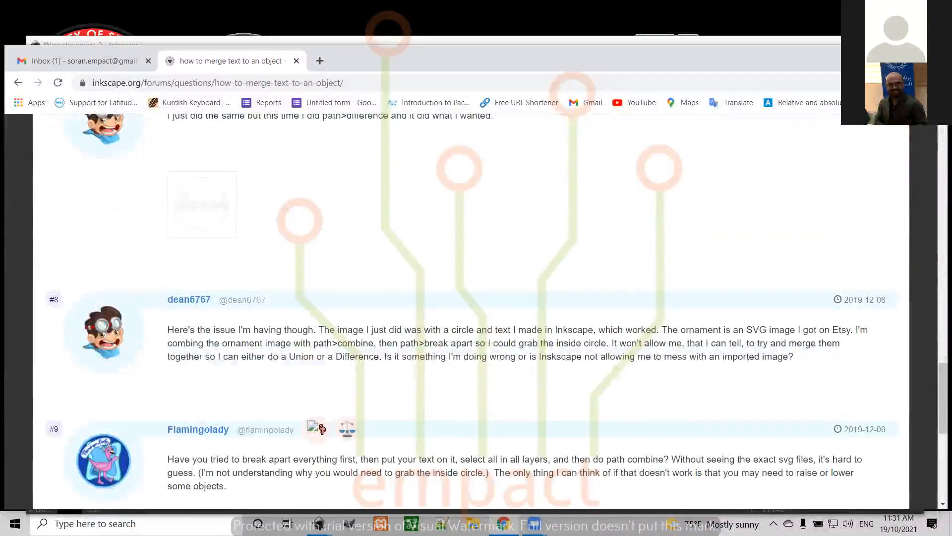
{"action": "left_click", "coordinate": [876, 54]}
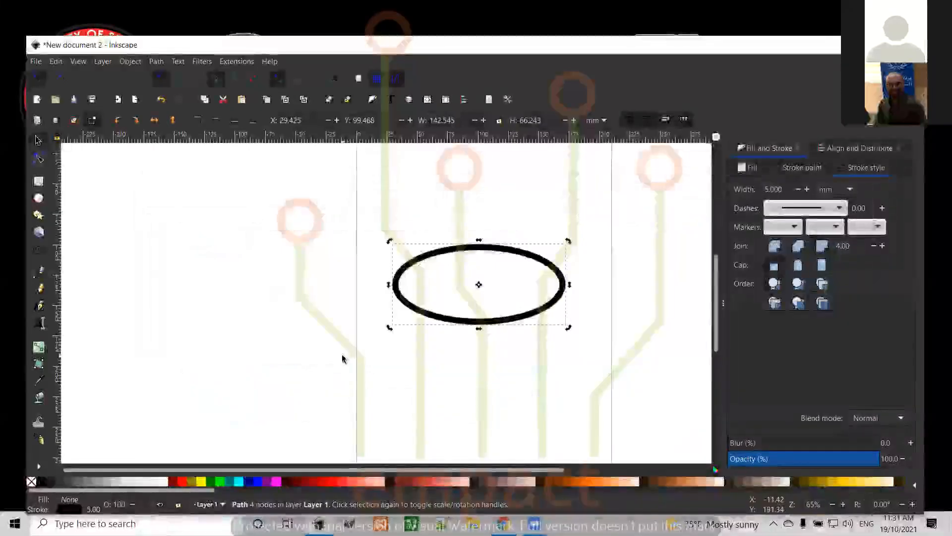
Undo the last union and duplicate the ellipse in place.
{"action": "left_click", "coordinate": [343, 358]}
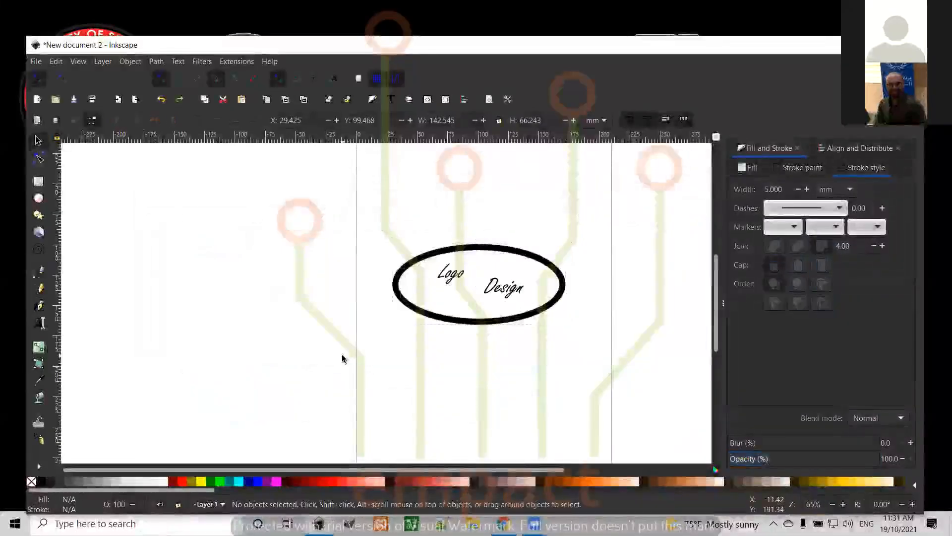
{"action": "left_click", "coordinate": [497, 247]}
{"action": "key", "text": "ctrl"}
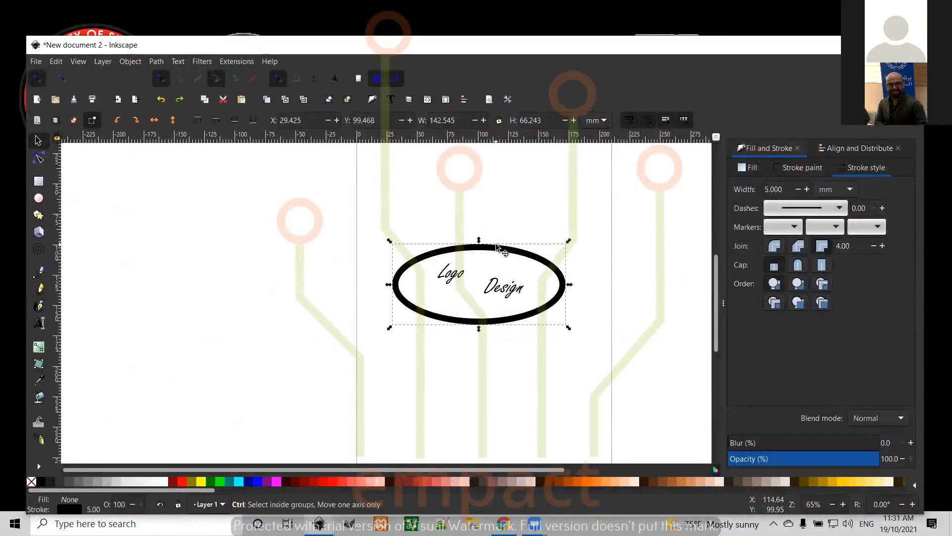
{"action": "key", "text": "ctrl+d"}
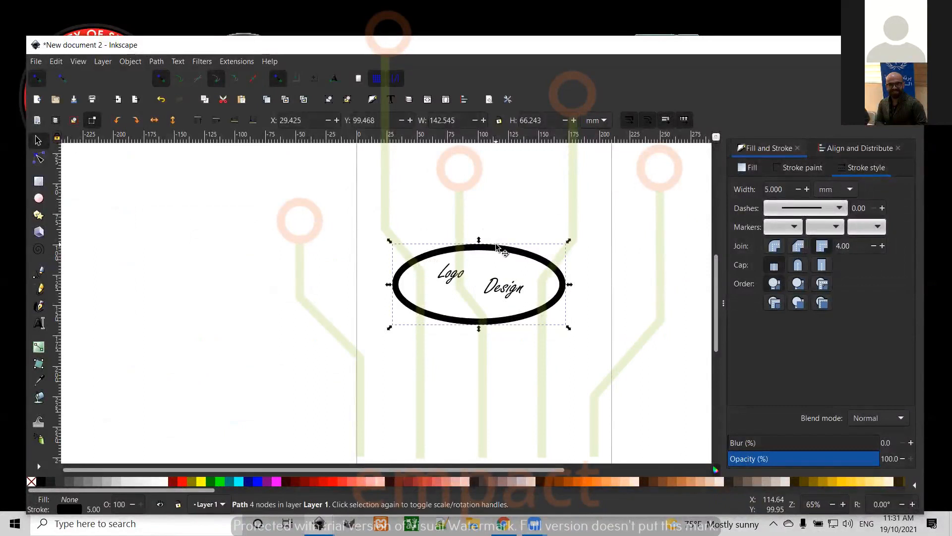
{"action": "key", "text": "ctrl"}
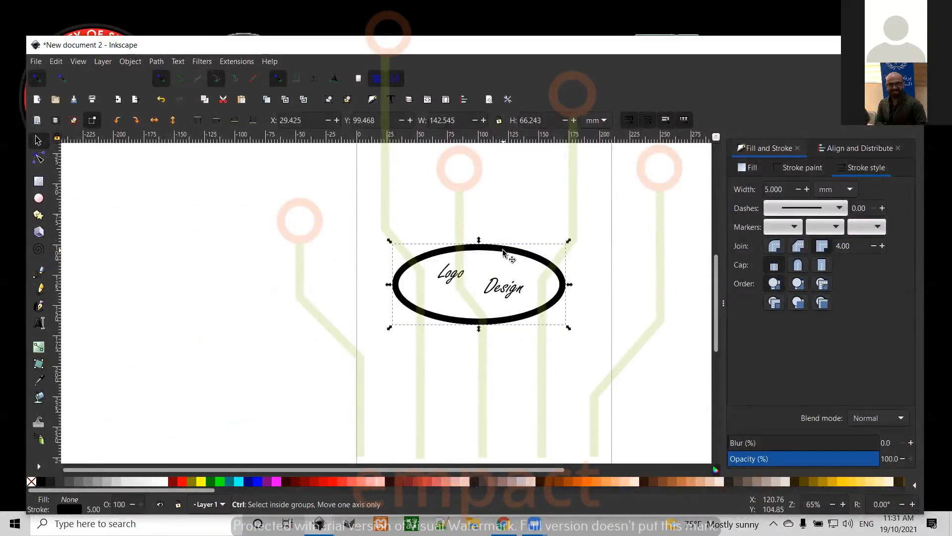
{"action": "mouse_move", "coordinate": [504, 259]}
{"action": "left_mouse_down"}
{"action": "mouse_move", "coordinate": [502, 283]}
{"action": "mouse_move", "coordinate": [502, 261]}
{"action": "left_mouse_up"}
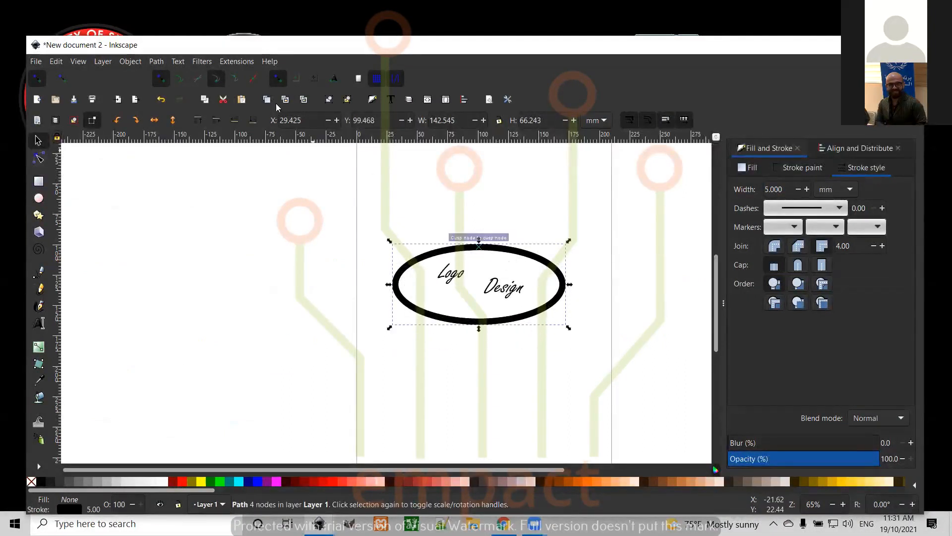
Try Union on all objects at once and move the resulting path upward.
{"action": "key", "text": "ctrl+a"}
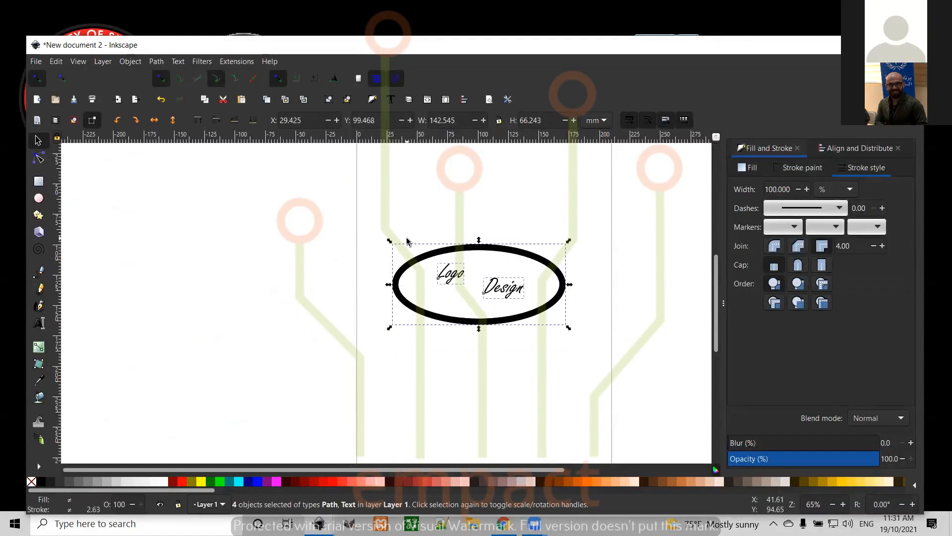
{"action": "left_click", "coordinate": [155, 63]}
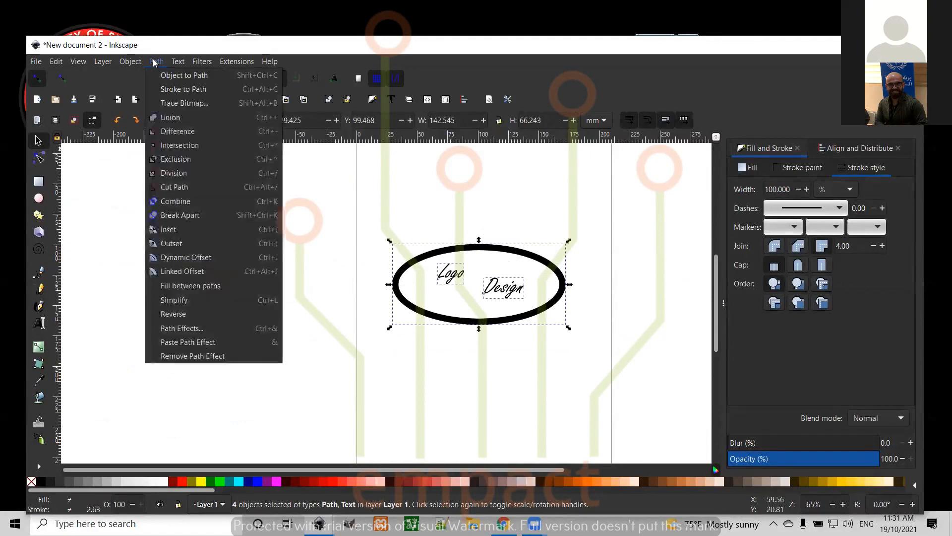
{"action": "left_click", "coordinate": [175, 119]}
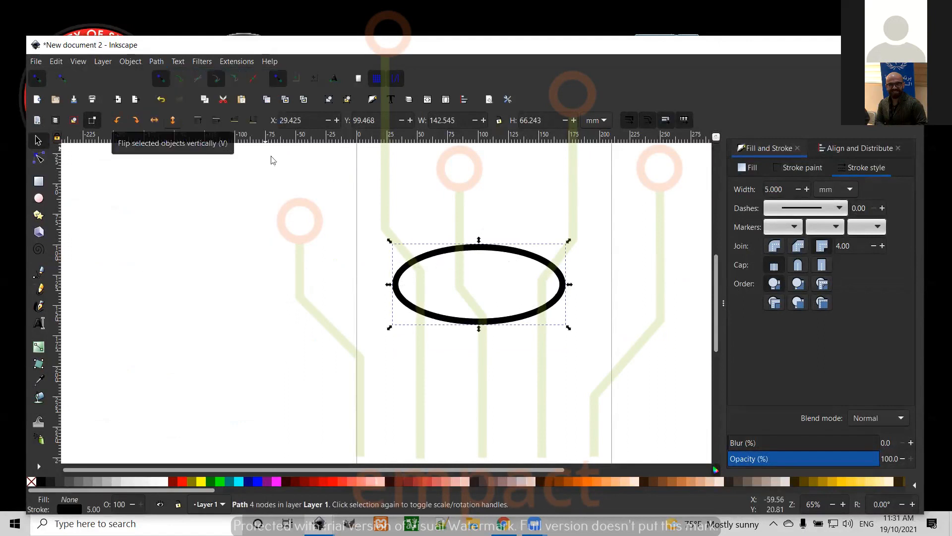
{"action": "mouse_move", "coordinate": [506, 253]}
{"action": "left_mouse_down"}
{"action": "mouse_move", "coordinate": [501, 329]}
{"action": "mouse_move", "coordinate": [500, 221]}
{"action": "left_mouse_up"}
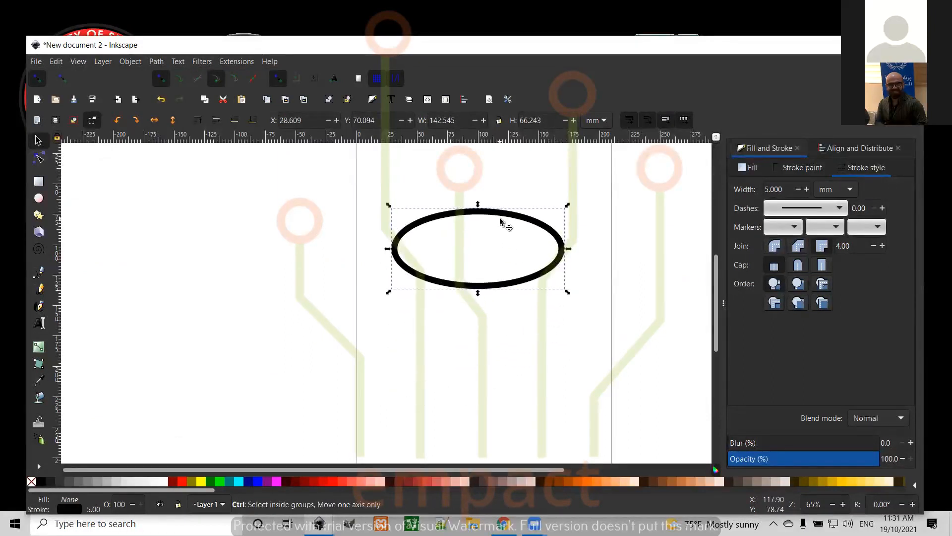
Undo the union and the move, restoring the ellipse and both texts to their original places.
{"action": "key", "text": "ctrl+z"}
{"action": "key", "text": "ctrl+z"}
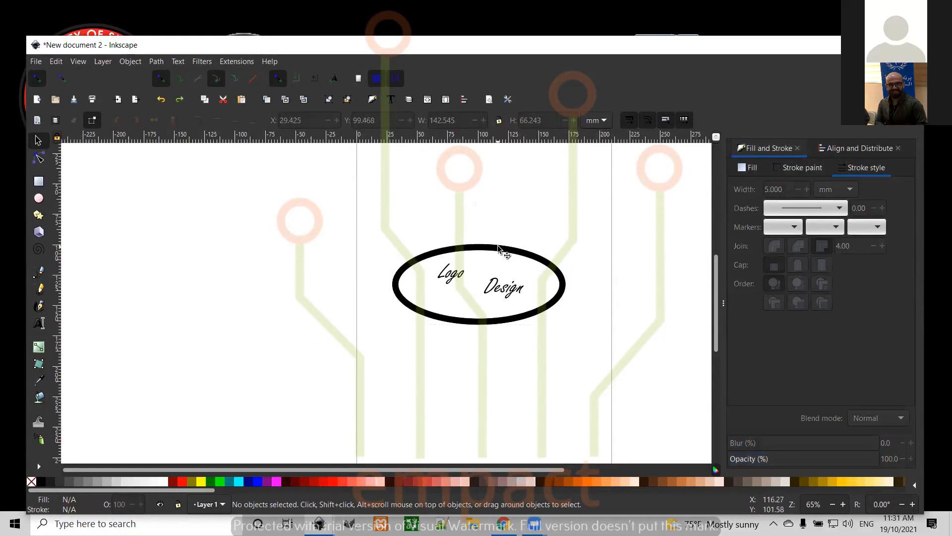
{"action": "left_click_drag", "start_coordinate": [500, 248], "coordinate": [505, 336]}
{"action": "key", "text": "ctrl+z"}
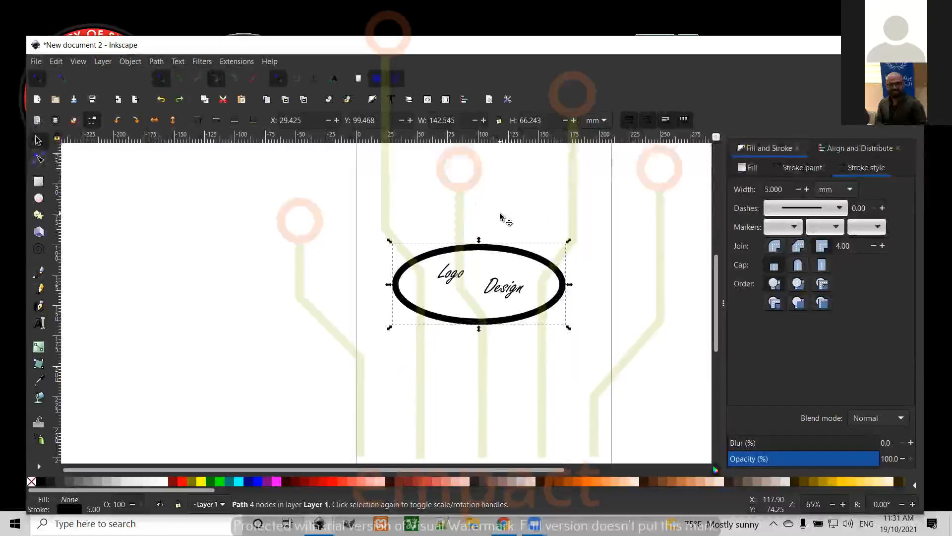
{"action": "left_click", "coordinate": [454, 274]}
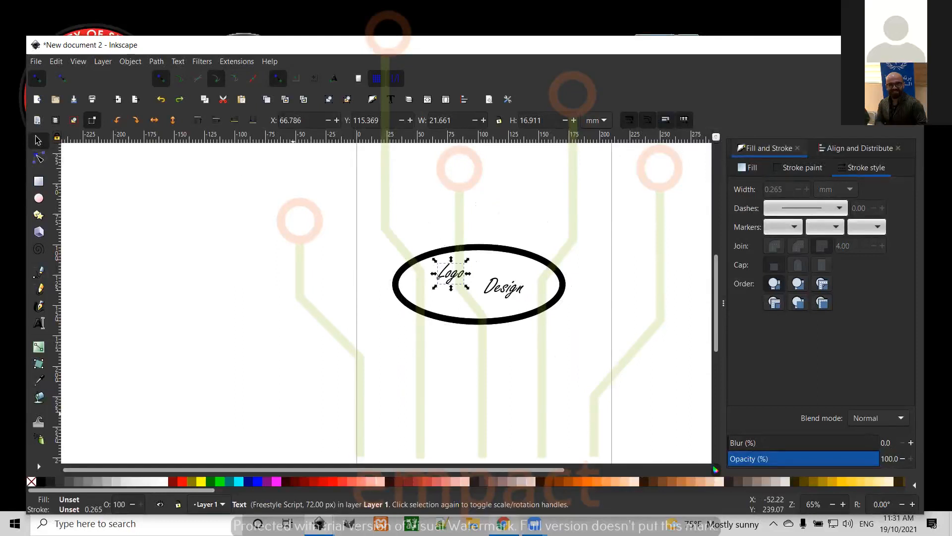
Switch to Chrome and reread the forum thread's replies, including the clipping instructions in reply #2.
{"action": "mouse_move", "coordinate": [504, 524]}
{"action": "left_click", "coordinate": [506, 475]}
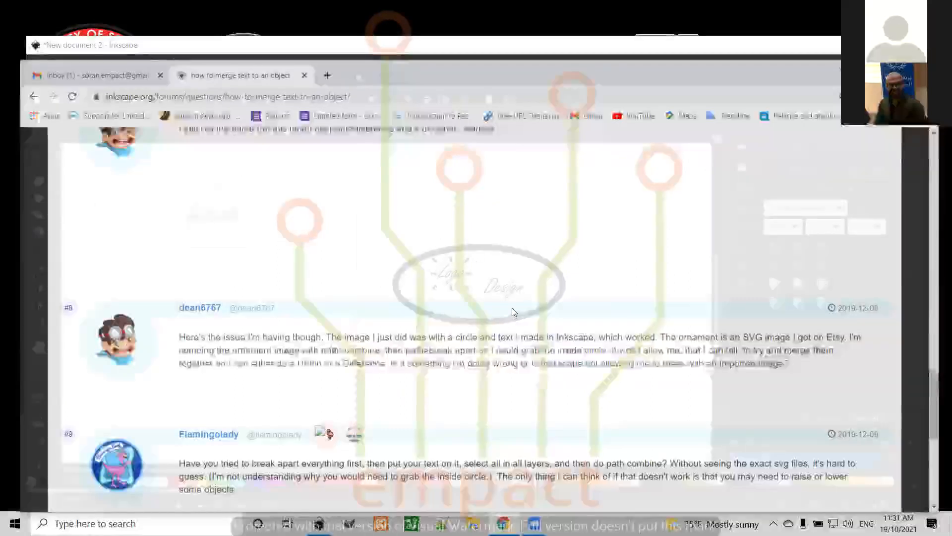
{"action": "scroll", "coordinate": [513, 311], "scroll_direction": "down", "scroll_amount": 1}
{"action": "scroll", "coordinate": [514, 312], "scroll_direction": "down", "scroll_amount": 3}
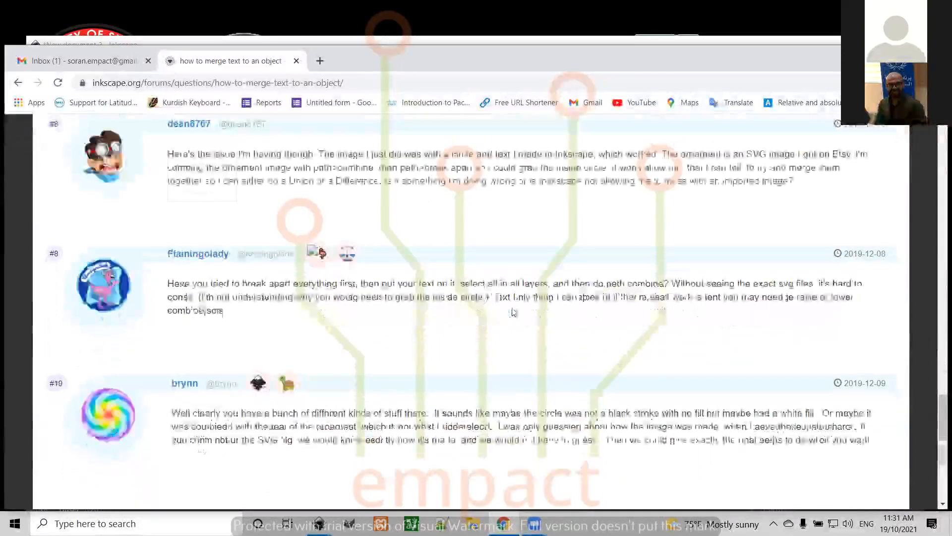
{"action": "scroll", "coordinate": [514, 311], "scroll_direction": "down", "scroll_amount": 3}
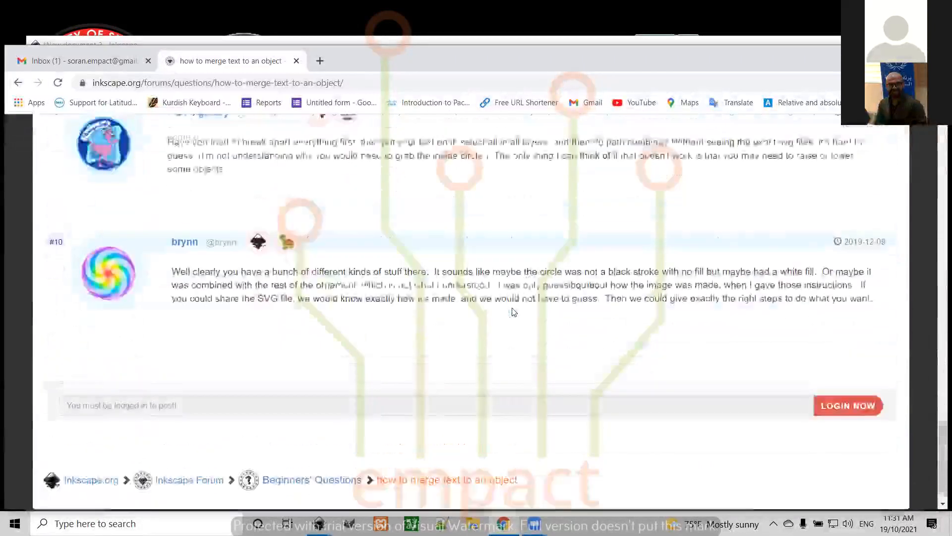
{"action": "scroll", "coordinate": [514, 312], "scroll_direction": "up", "scroll_amount": 8}
{"action": "scroll", "coordinate": [514, 312], "scroll_direction": "up", "scroll_amount": 12}
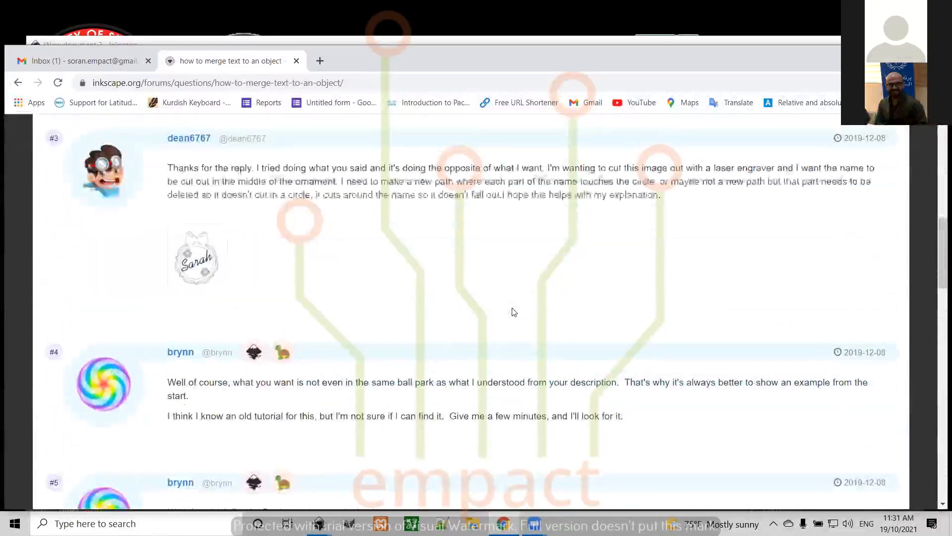
{"action": "scroll", "coordinate": [514, 312], "scroll_direction": "up", "scroll_amount": 10}
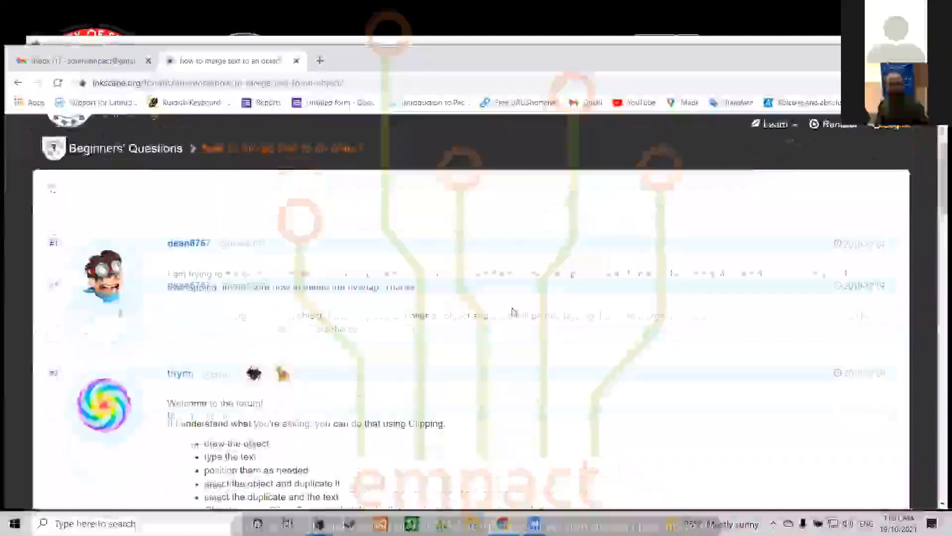
{"action": "scroll", "coordinate": [513, 311], "scroll_direction": "down", "scroll_amount": 3}
{"action": "scroll", "coordinate": [514, 311], "scroll_direction": "down", "scroll_amount": 1}
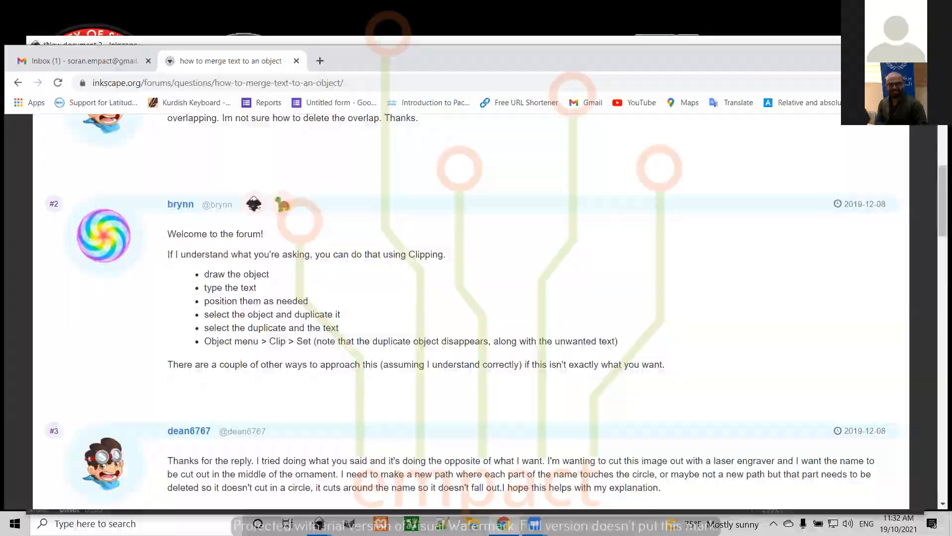
Return to Inkscape and apply Combine to the Logo text, the Design text and one ellipse.
{"action": "key", "text": "alt+Tab"}
{"action": "left_click", "coordinate": [443, 278]}
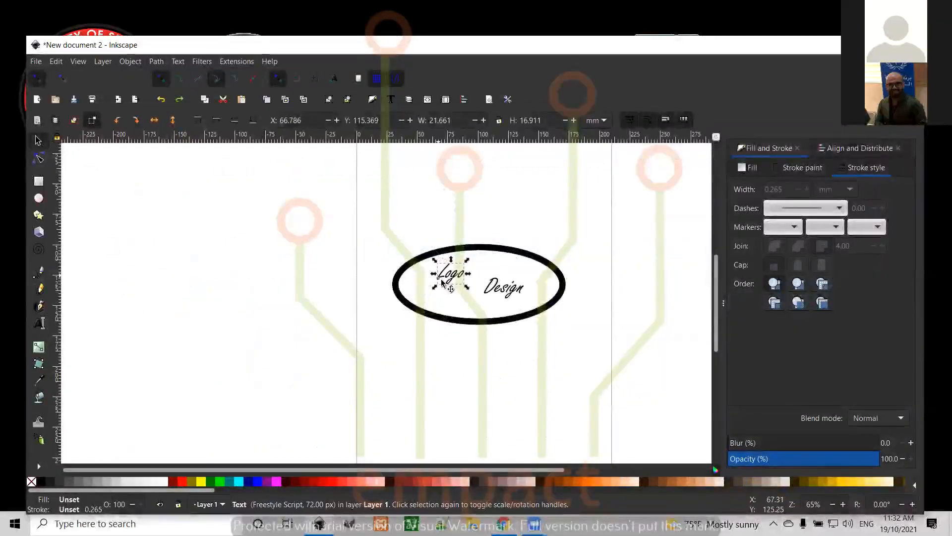
{"action": "key", "text": "ctrl"}
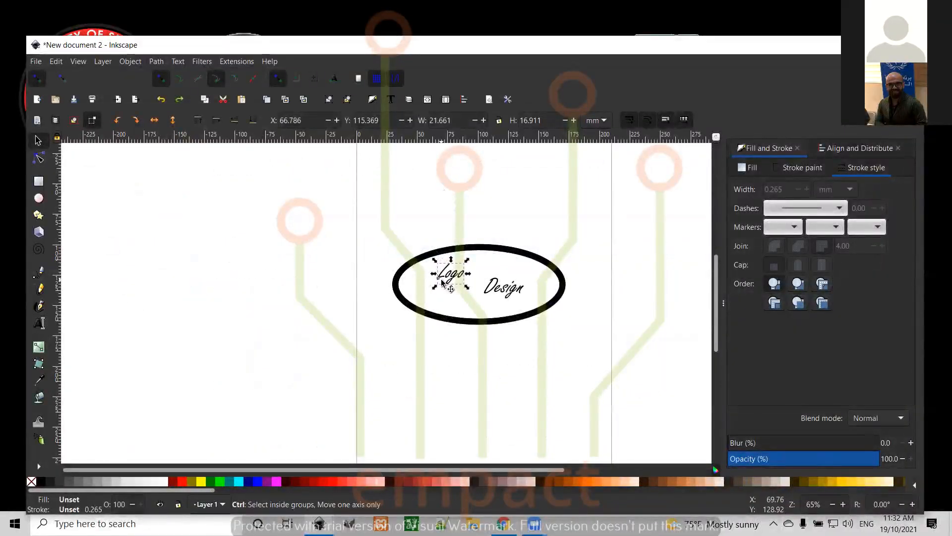
{"action": "left_click", "coordinate": [500, 290]}
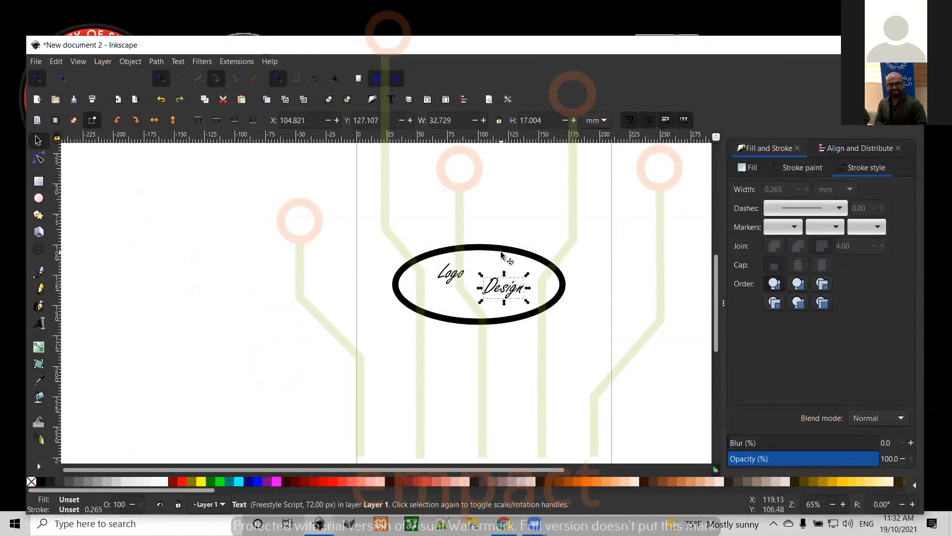
{"action": "key", "text": "shift"}
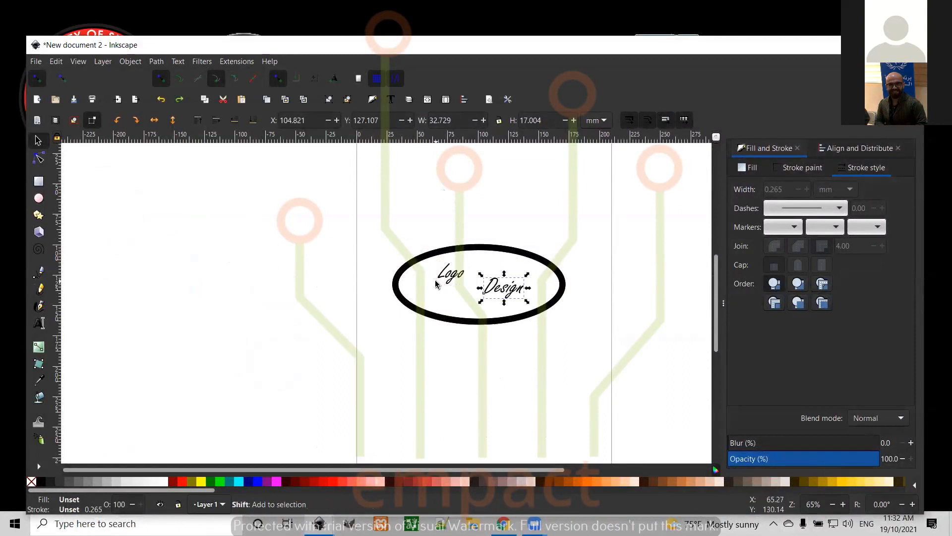
{"action": "left_click", "coordinate": [436, 284], "text": "shift"}
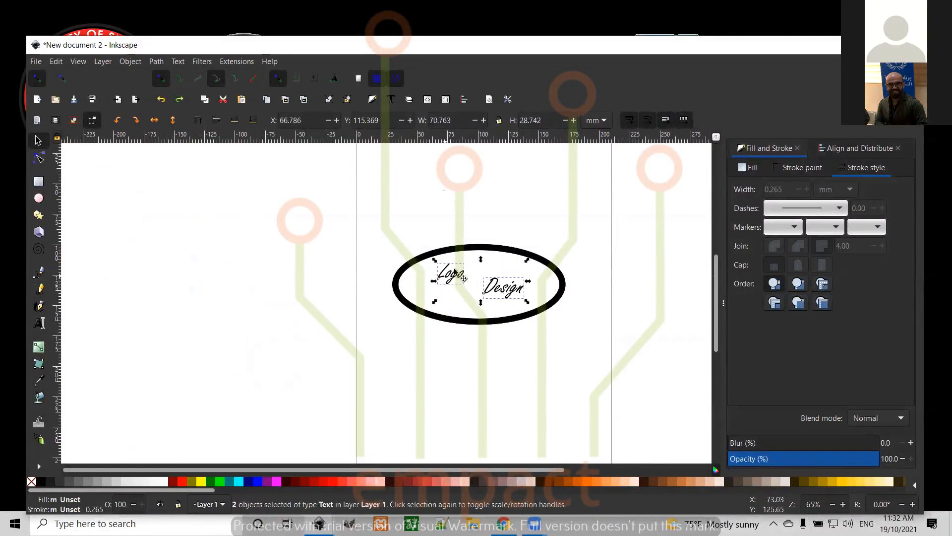
{"action": "left_click", "coordinate": [490, 249], "text": "shift"}
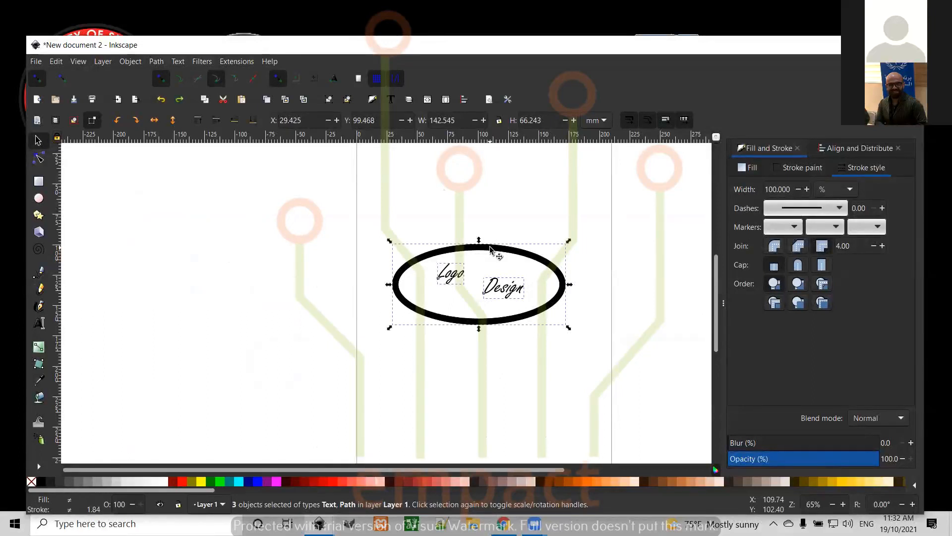
{"action": "left_click", "coordinate": [156, 62]}
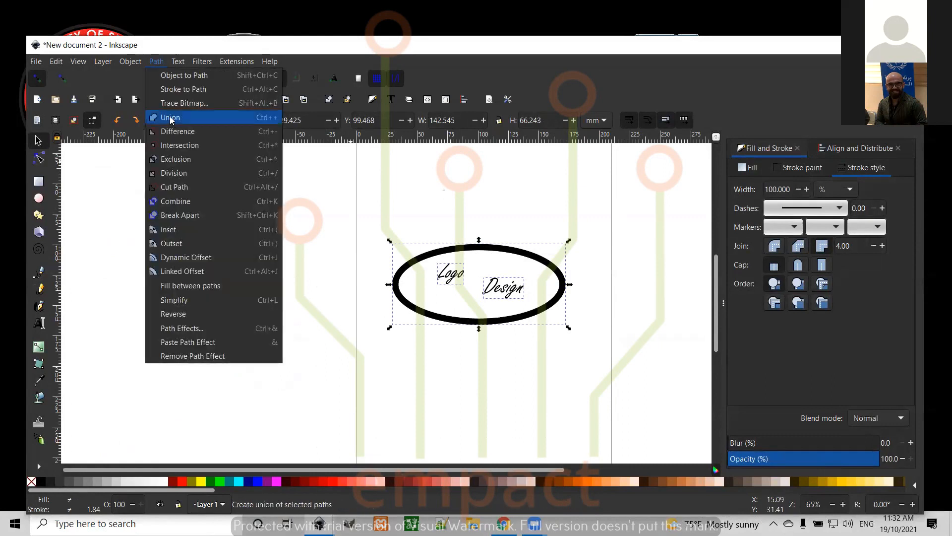
{"action": "left_click", "coordinate": [176, 201]}
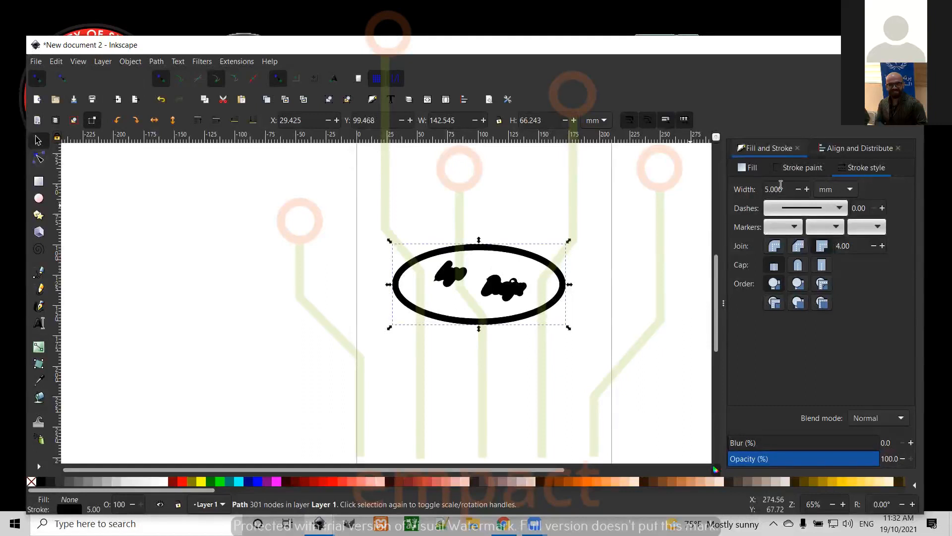
Set the combined path's stroke width to 1 mm.
{"action": "left_click_drag", "start_coordinate": [786, 189], "coordinate": [761, 190]}
{"action": "type", "text": "1"}
{"action": "key", "text": "Return"}
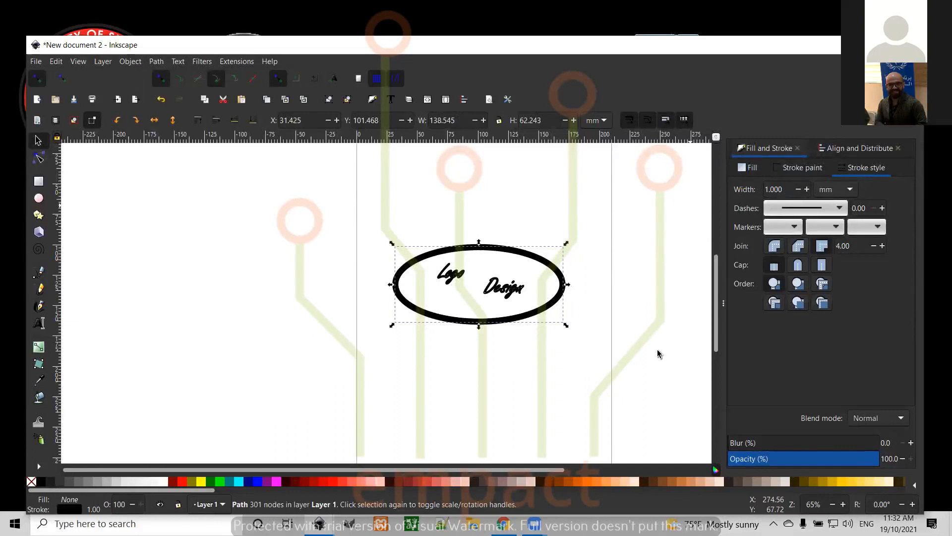
Rotate the combined path slightly counterclockwise and move it up, off the thick duplicate ellipse.
{"action": "left_click", "coordinate": [455, 281]}
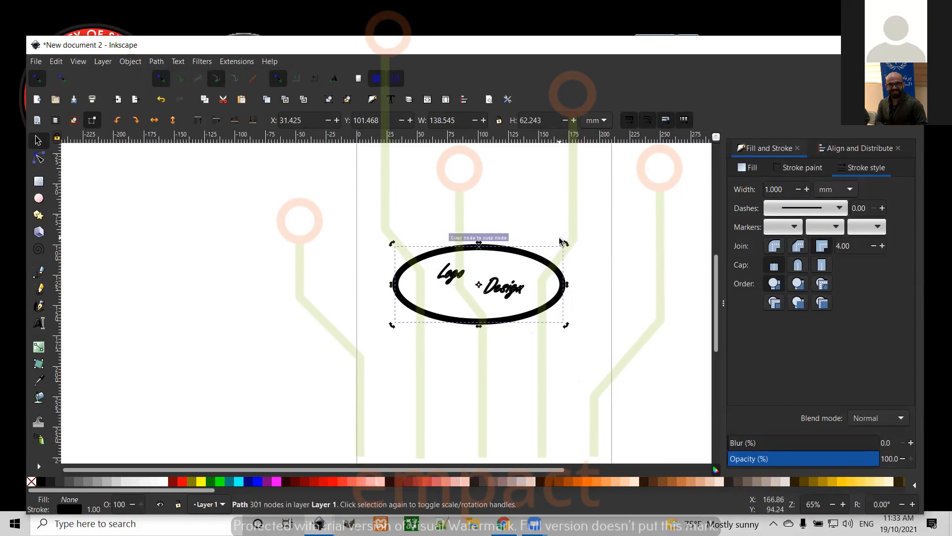
{"action": "left_click_drag", "start_coordinate": [561, 242], "coordinate": [562, 240]}
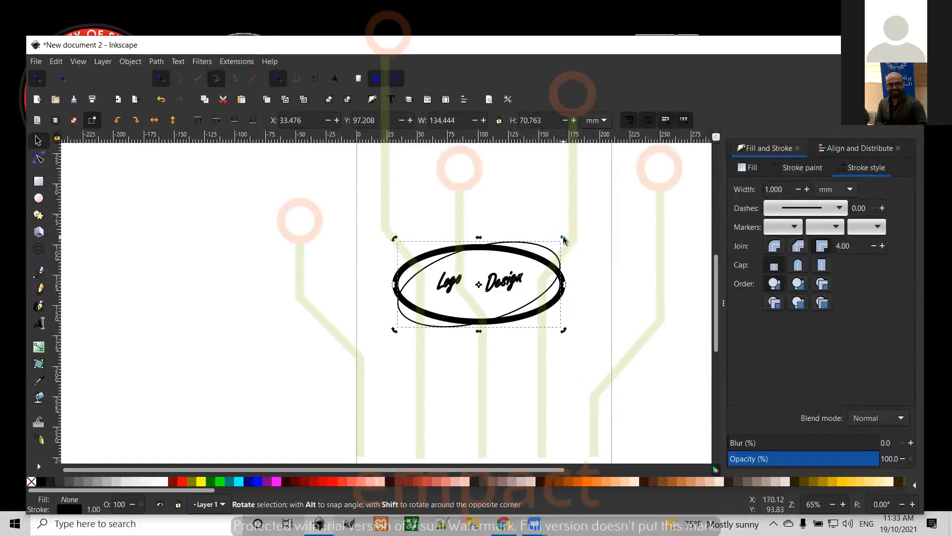
{"action": "left_click_drag", "start_coordinate": [563, 239], "coordinate": [532, 178]}
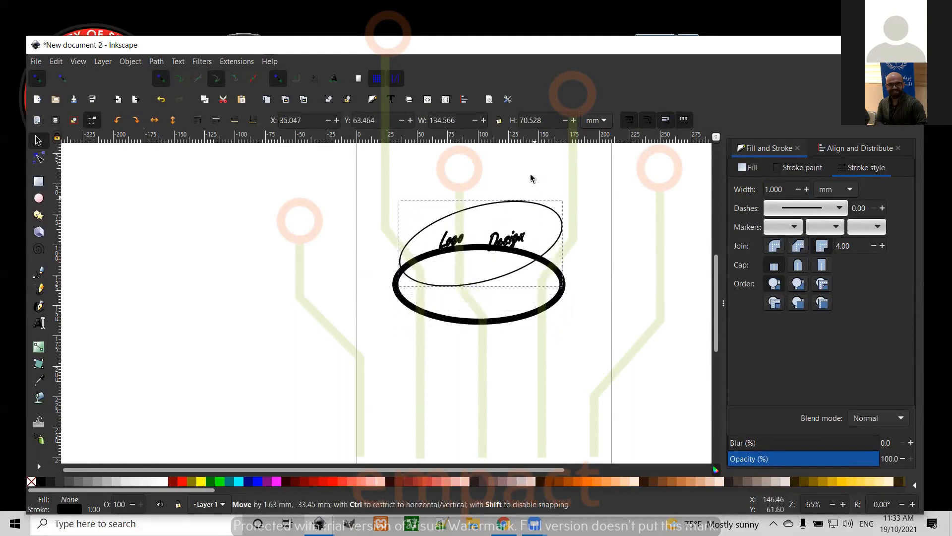
Try deleting the thick ellipse and moving the combined path down, and undo both changes.
{"action": "left_click", "coordinate": [564, 279]}
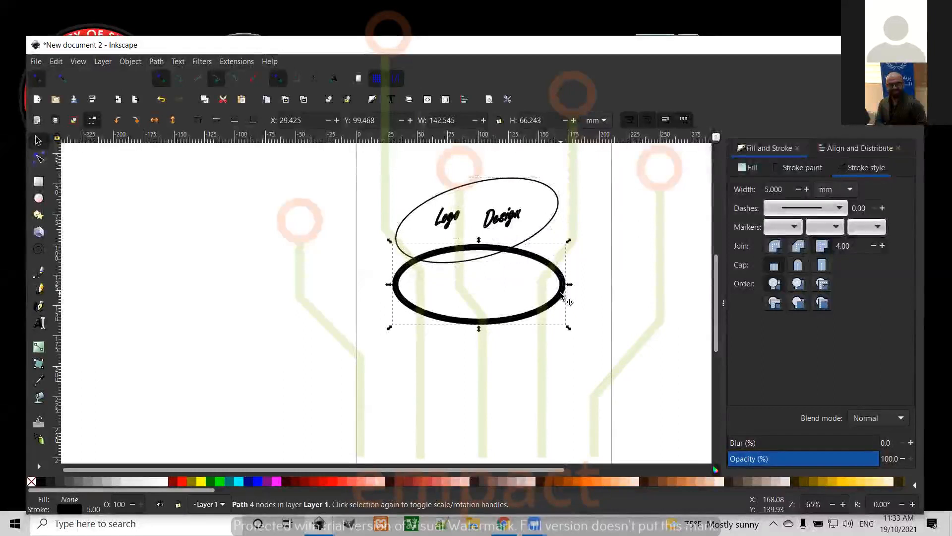
{"action": "key", "text": "Delete"}
{"action": "left_click", "coordinate": [535, 184]}
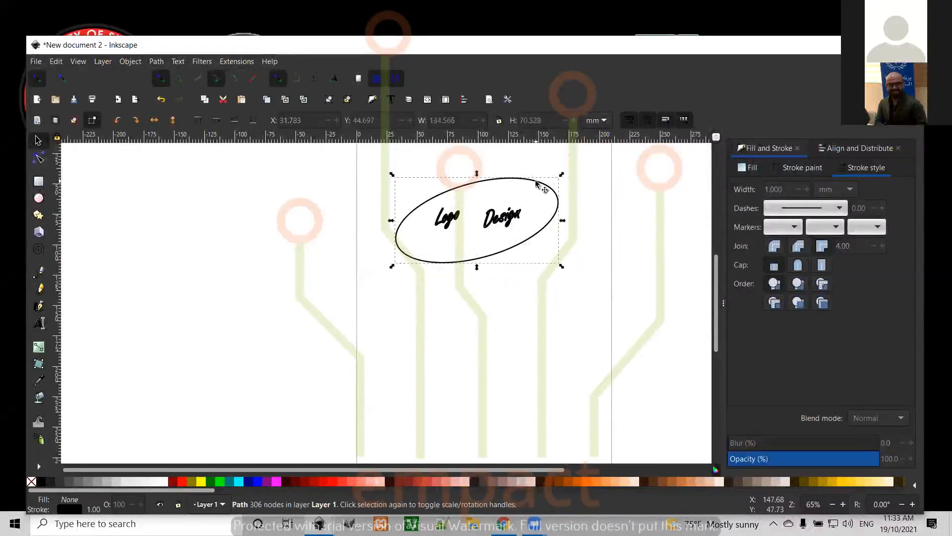
{"action": "left_click_drag", "start_coordinate": [536, 184], "coordinate": [531, 237]}
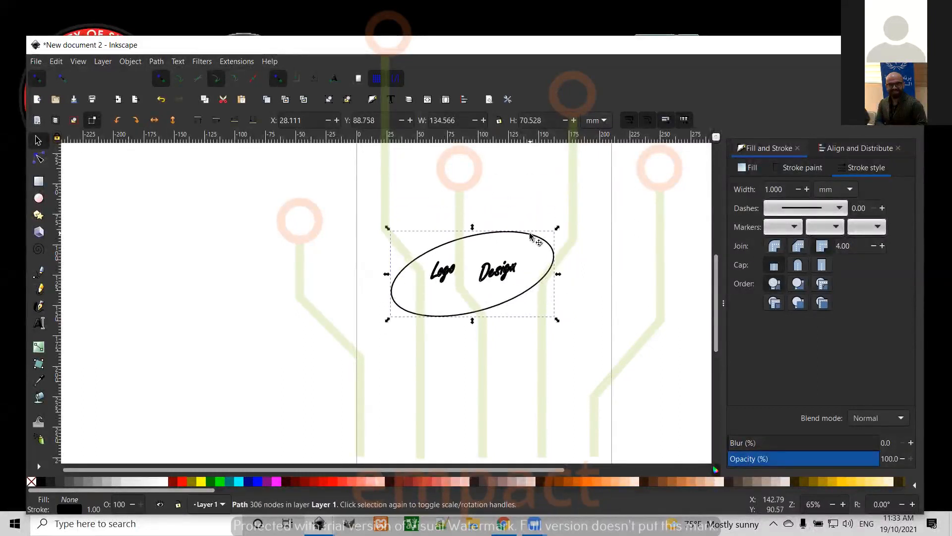
{"action": "key", "text": "ctrl+z"}
{"action": "key", "text": "ctrl+z"}
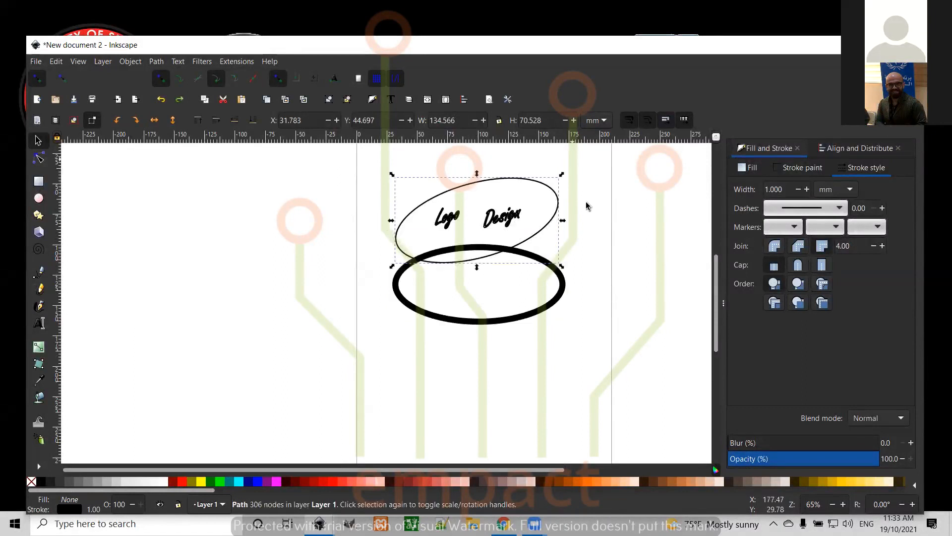
Delete the combined path and the thick ellipse together to empty the page.
{"action": "left_click_drag", "start_coordinate": [374, 177], "coordinate": [548, 331]}
{"action": "key", "text": "Delete"}
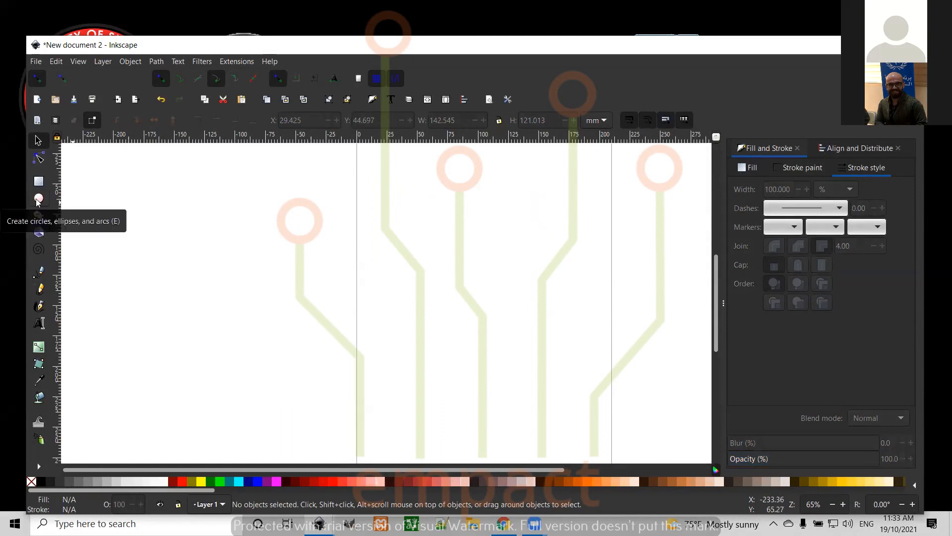
Add the text "Logo" in 72 px Freestyle Script on the empty page.
{"action": "left_click", "coordinate": [40, 323]}
{"action": "left_click", "coordinate": [421, 276]}
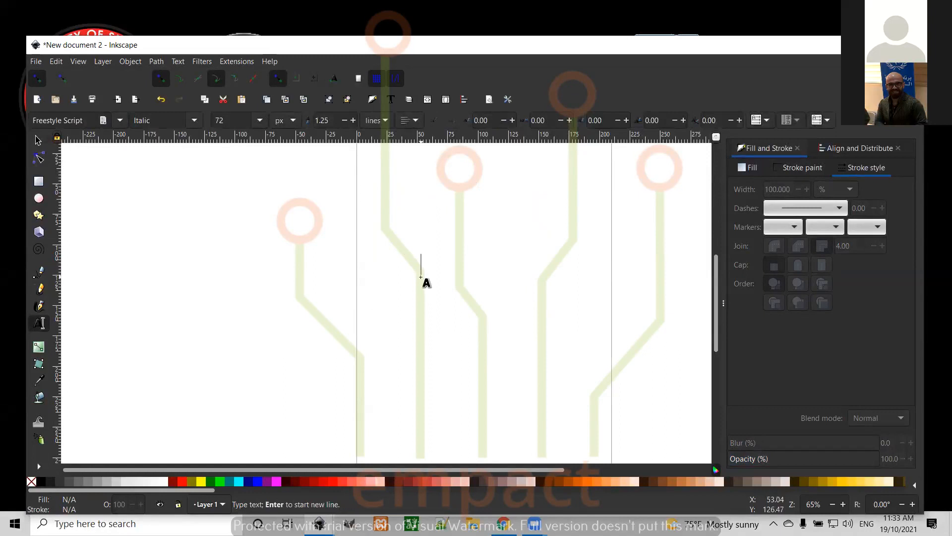
{"action": "type", "text": "Lo"}
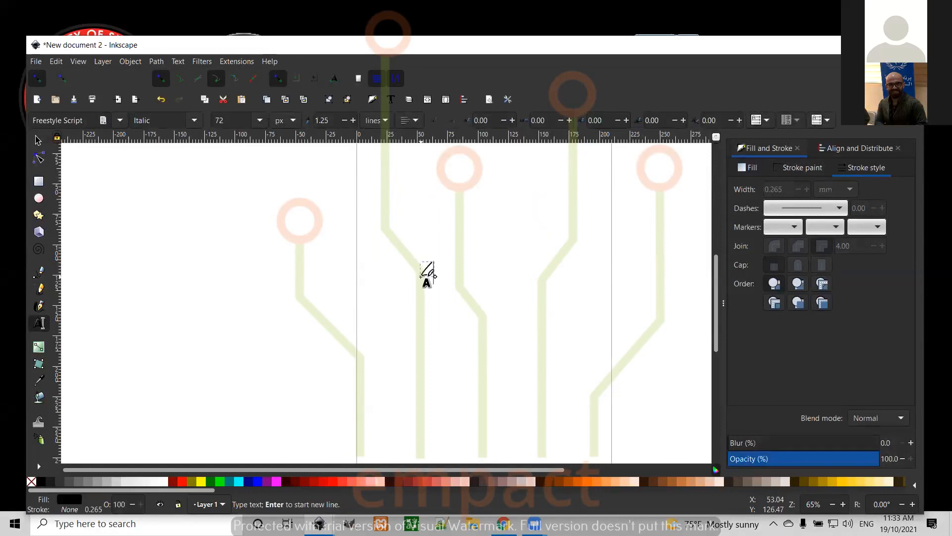
{"action": "type", "text": "Go"}
{"action": "key", "text": "Escape"}
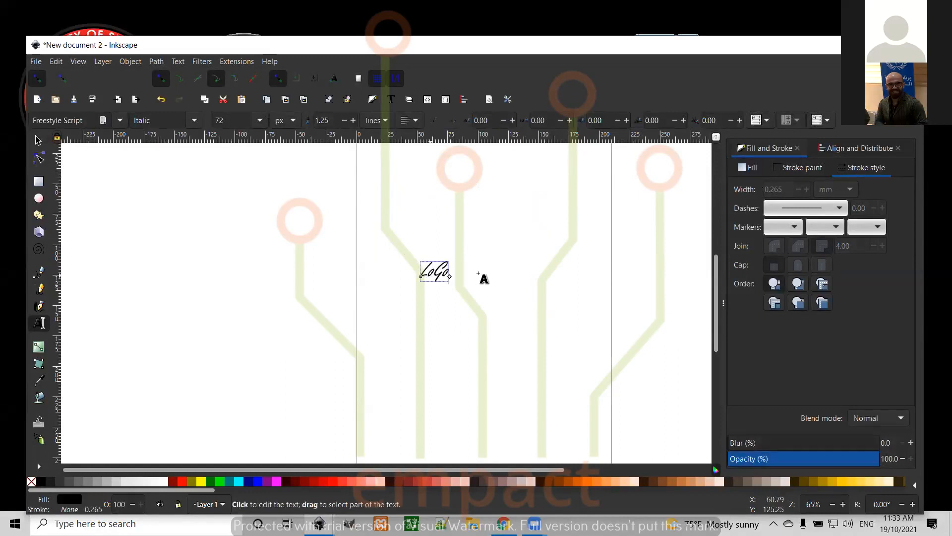
{"action": "key", "text": "BackSpace"}
{"action": "key", "text": "BackSpace"}
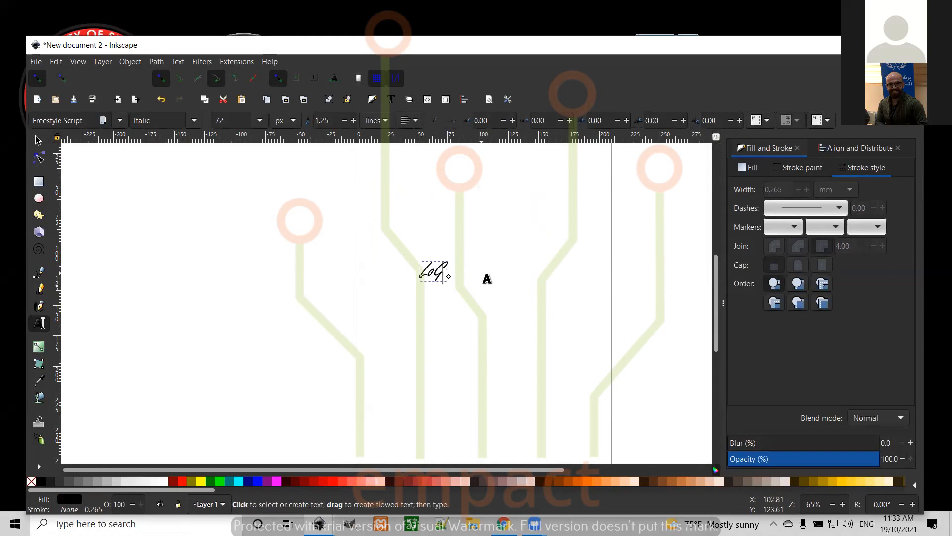
{"action": "type", "text": "go"}
Add a separate text object reading "Design" to the right of the Logo text.
{"action": "left_click", "coordinate": [494, 272]}
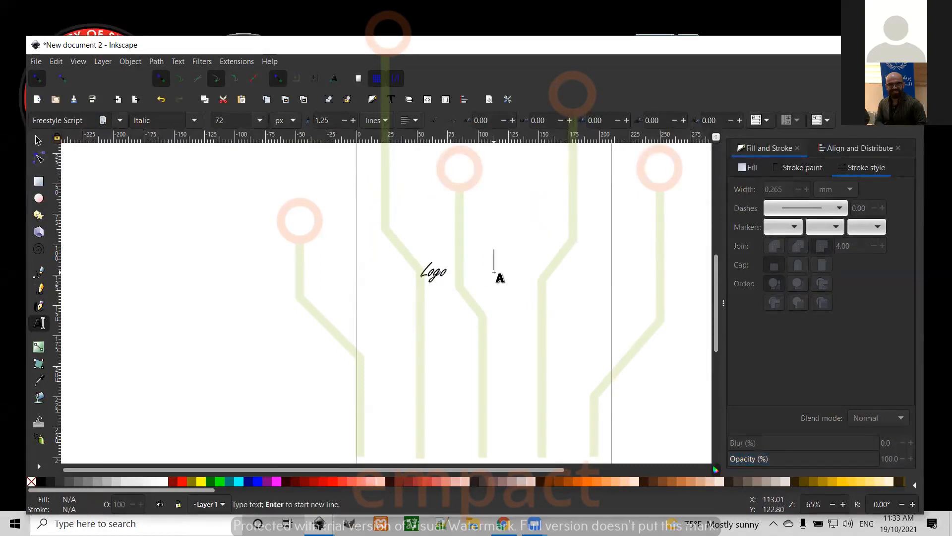
{"action": "type", "text": "Design"}
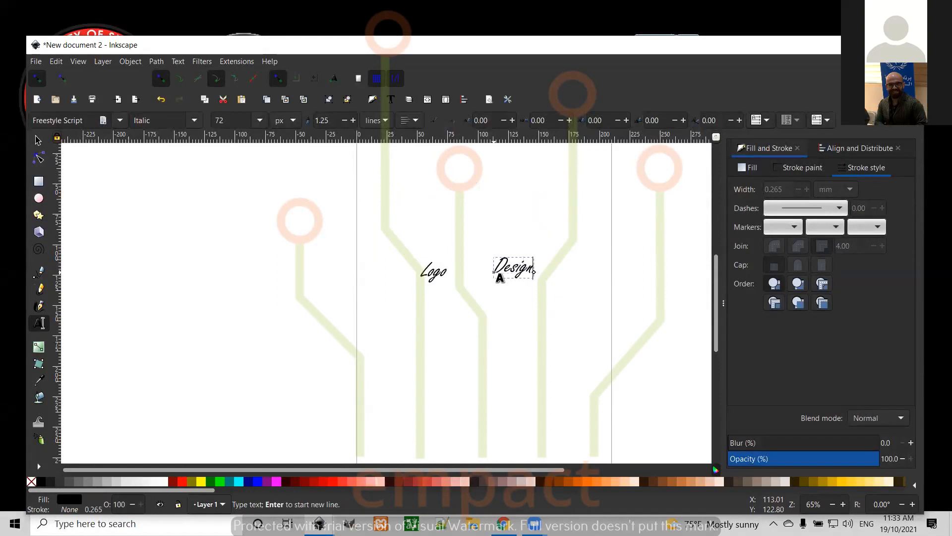
{"action": "left_click", "coordinate": [511, 308]}
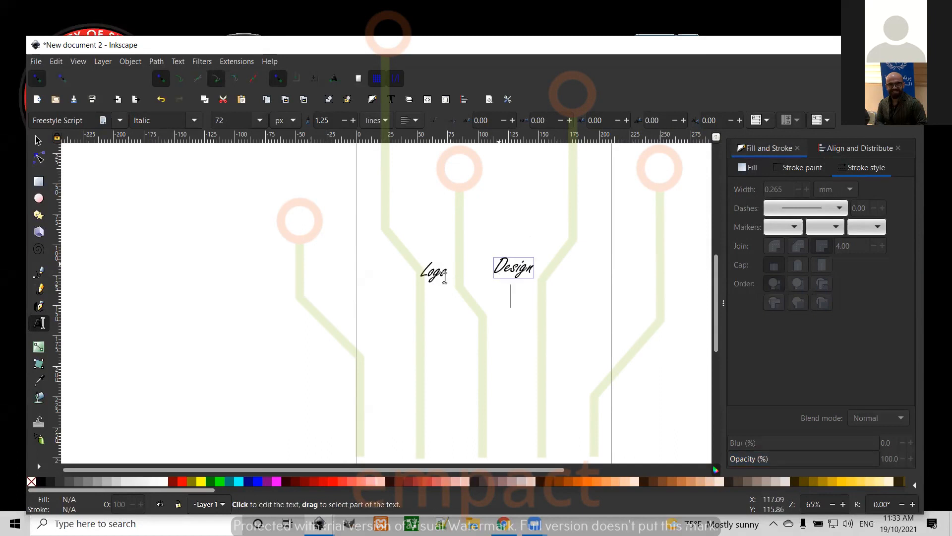
Move the two texts together so that Logo sits just above and to the left of Design.
{"action": "left_click", "coordinate": [38, 142]}
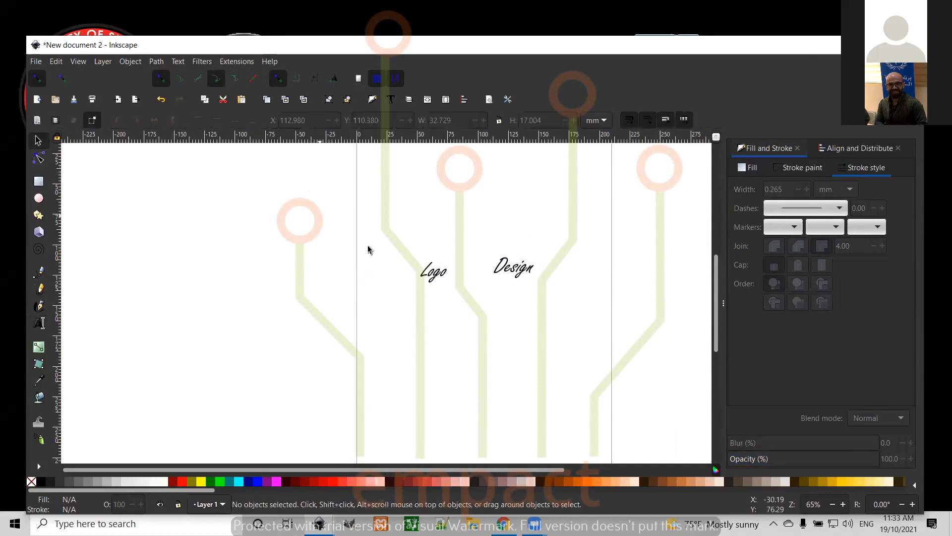
{"action": "left_click_drag", "start_coordinate": [437, 268], "coordinate": [501, 270]}
{"action": "left_click", "coordinate": [345, 205]}
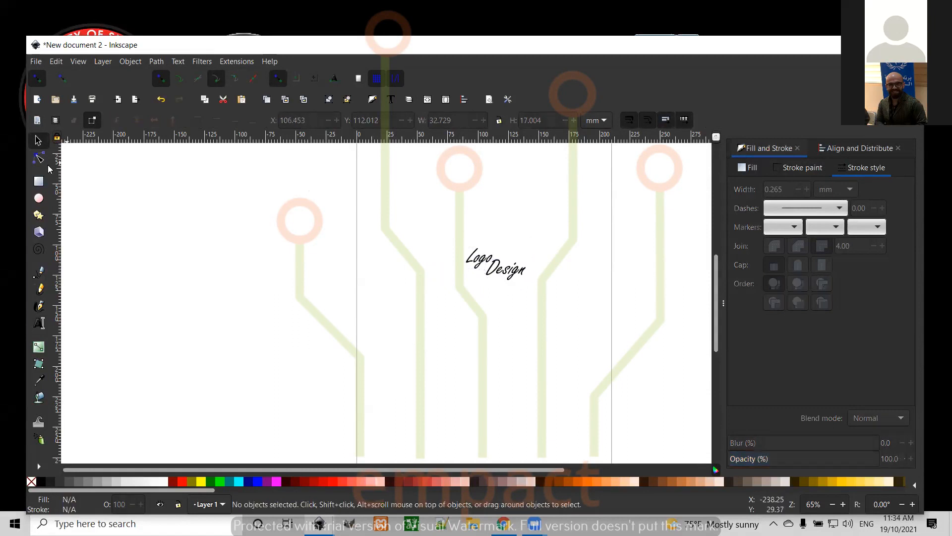
Draw an ellipse about 73 mm wide and 40 mm high around both texts and rotate it slightly clockwise.
{"action": "left_click", "coordinate": [39, 198]}
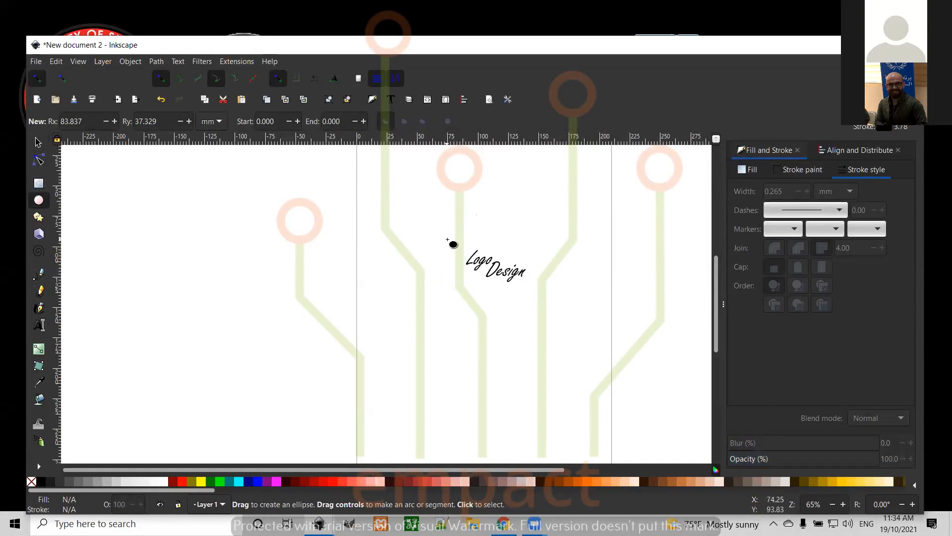
{"action": "left_click_drag", "start_coordinate": [449, 242], "coordinate": [538, 292]}
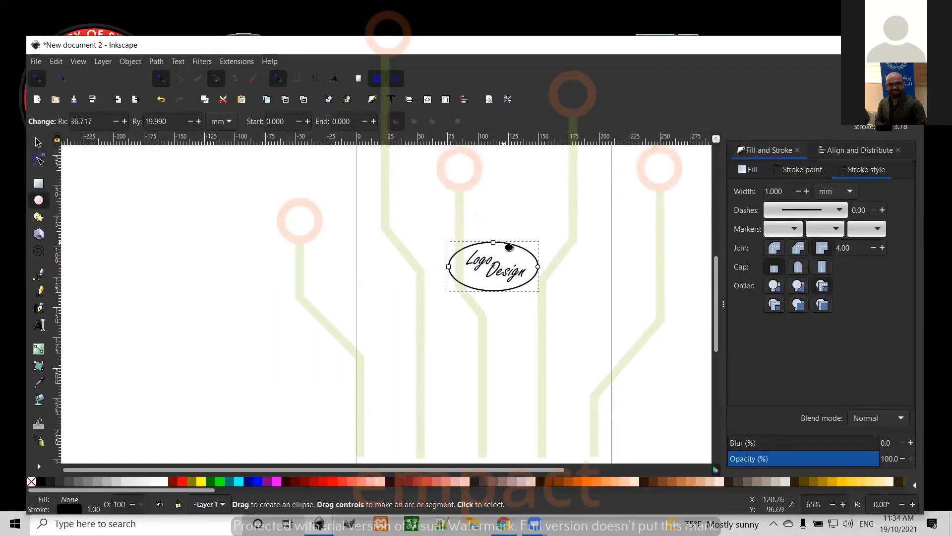
{"action": "left_click", "coordinate": [38, 141]}
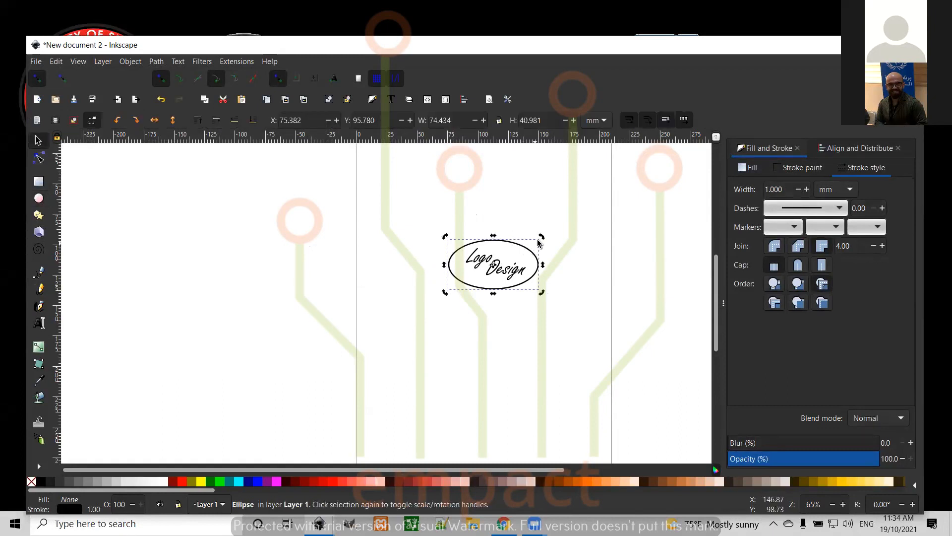
{"action": "left_click_drag", "start_coordinate": [542, 240], "coordinate": [546, 247]}
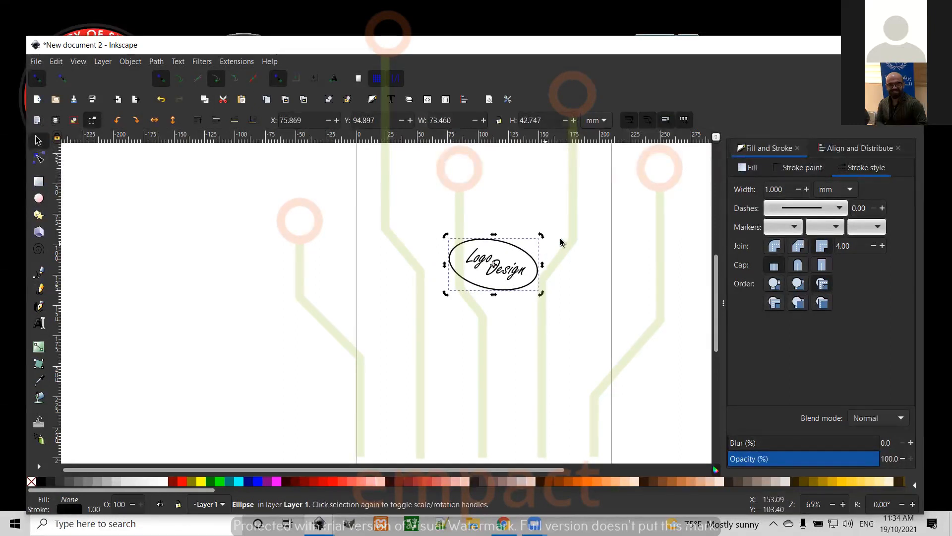
{"action": "left_click", "coordinate": [547, 224]}
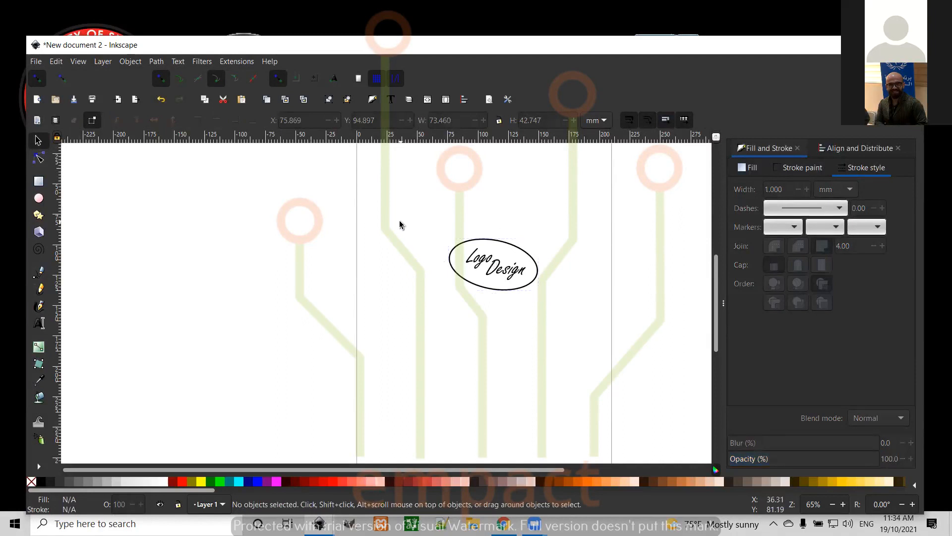
Select the ellipse and all the text objects and combine them into one path.
{"action": "key", "text": "ctrl+a"}
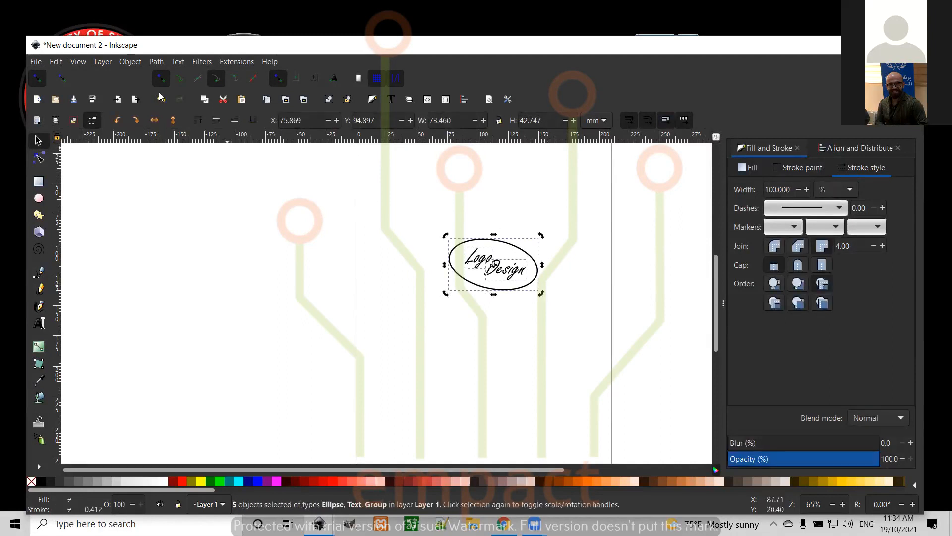
{"action": "left_click", "coordinate": [161, 60]}
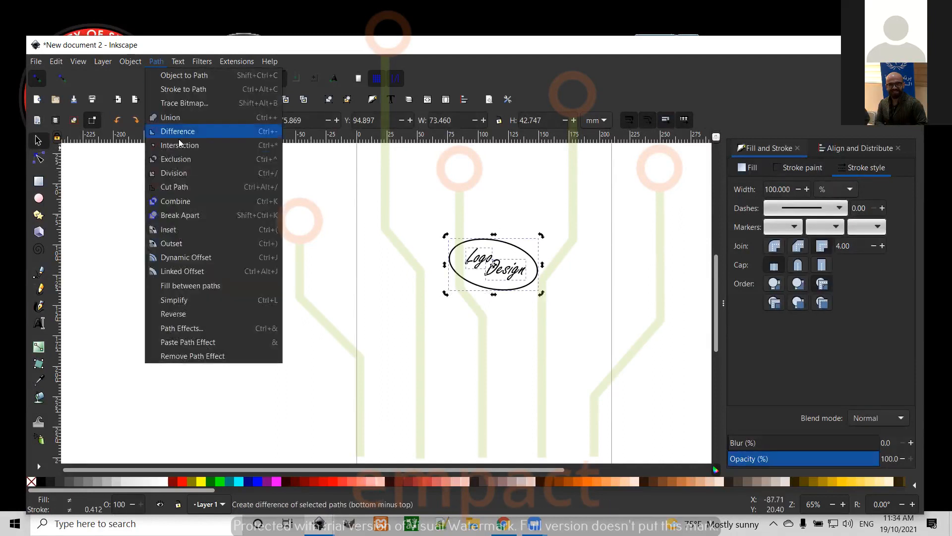
{"action": "left_click", "coordinate": [184, 204]}
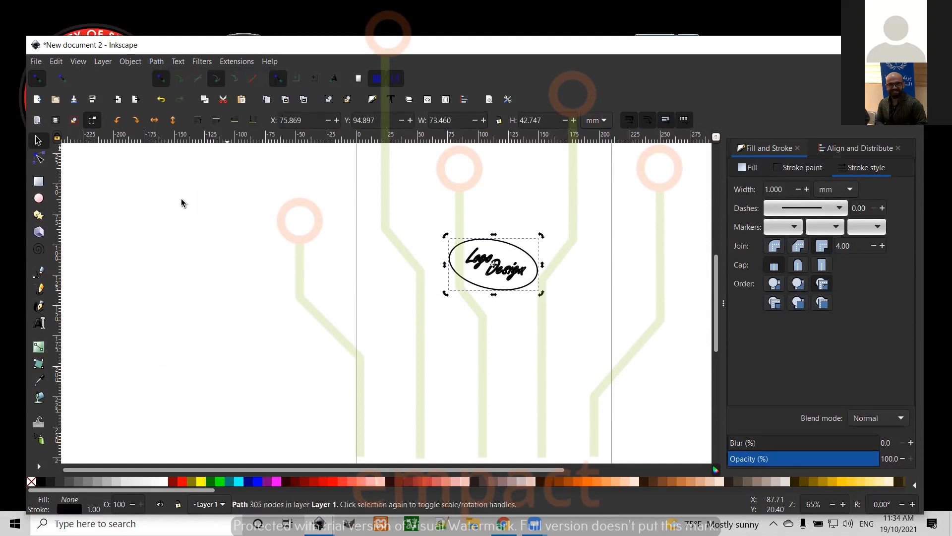
Reduce the combined path's stroke width to 0.5 mm.
{"action": "left_click", "coordinate": [765, 189]}
{"action": "left_click", "coordinate": [798, 189]}
{"action": "left_click", "coordinate": [798, 189]}
{"action": "left_click", "coordinate": [799, 189]}
{"action": "left_click", "coordinate": [799, 189]}
{"action": "left_click", "coordinate": [799, 189]}
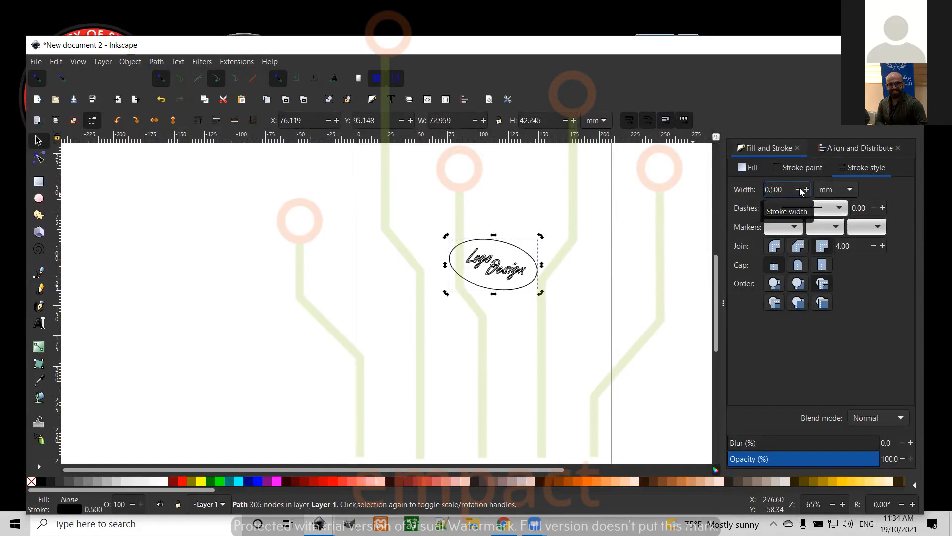
Switch the stroke width unit to pixels and set the combined path's stroke width to 2 px.
{"action": "left_click", "coordinate": [836, 189]}
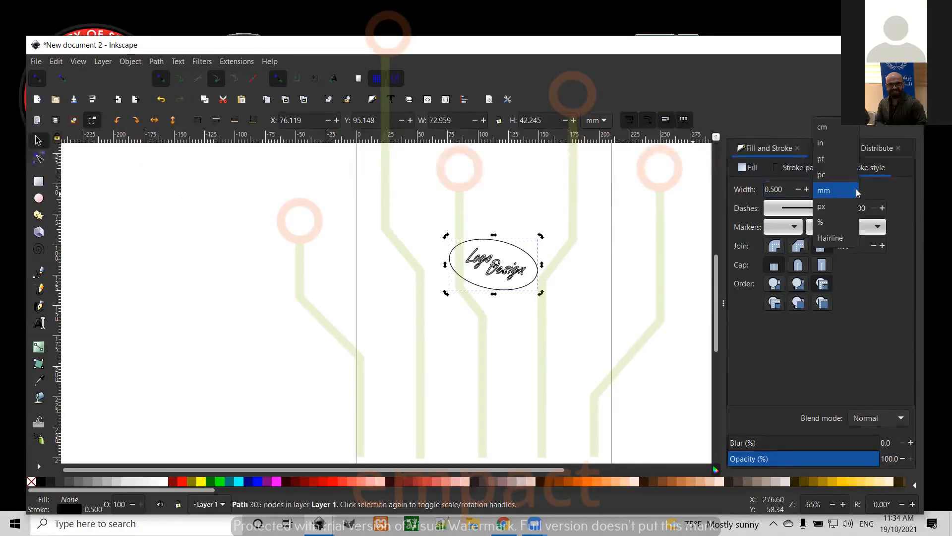
{"action": "left_click", "coordinate": [826, 207]}
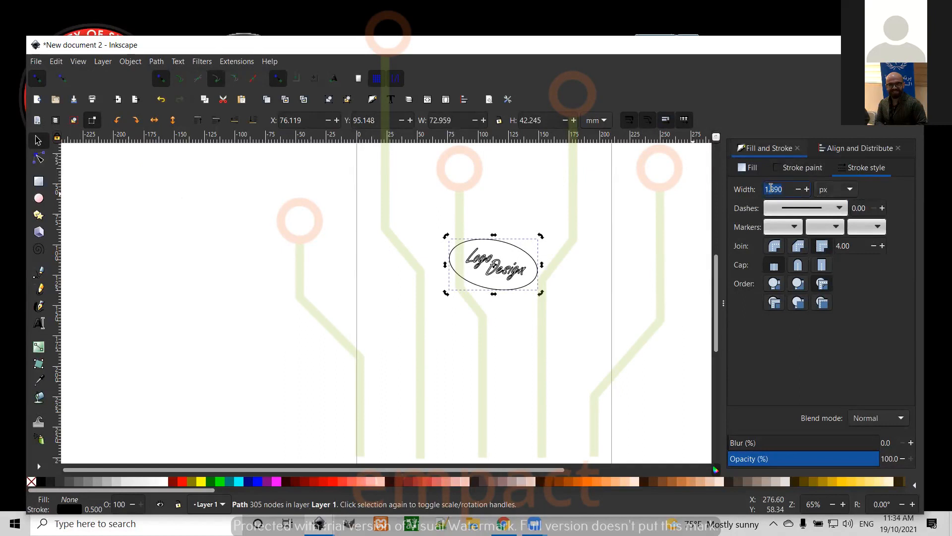
{"action": "type", "text": "2"}
{"action": "key", "text": "Return"}
Move the combined logo path up and to the left as one object.
{"action": "left_click", "coordinate": [530, 258]}
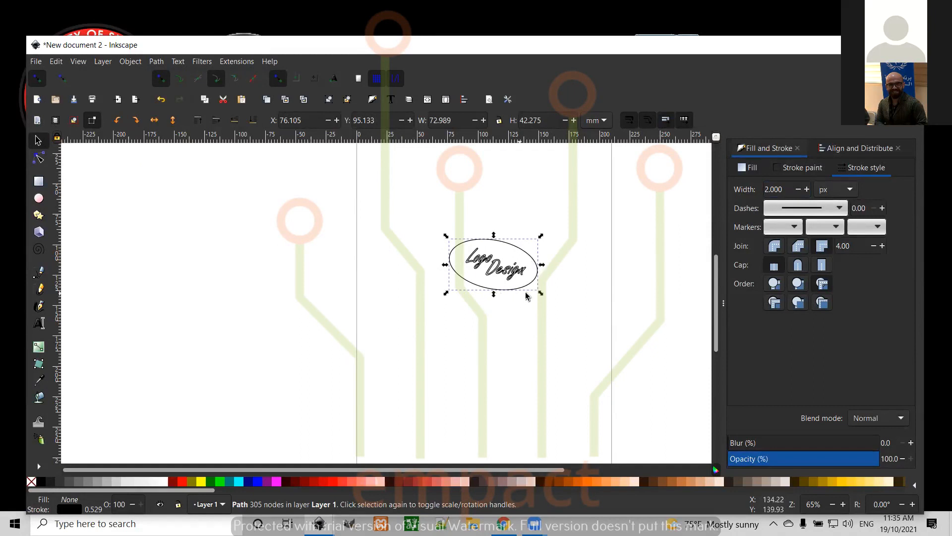
{"action": "left_click", "coordinate": [559, 278]}
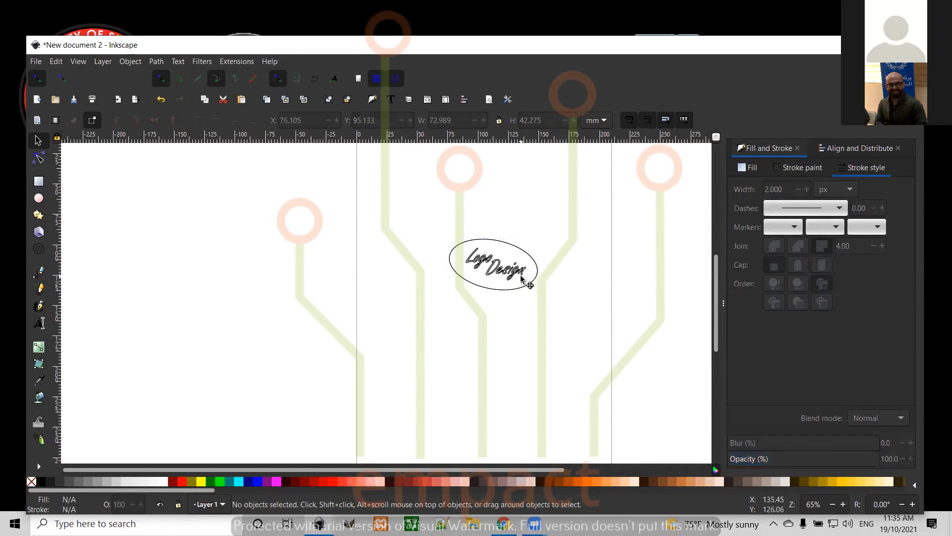
{"action": "left_click", "coordinate": [521, 278]}
{"action": "mouse_move", "coordinate": [522, 279]}
{"action": "left_mouse_down"}
{"action": "mouse_move", "coordinate": [507, 304]}
{"action": "mouse_move", "coordinate": [479, 281]}
{"action": "mouse_move", "coordinate": [502, 254]}
{"action": "left_mouse_up"}
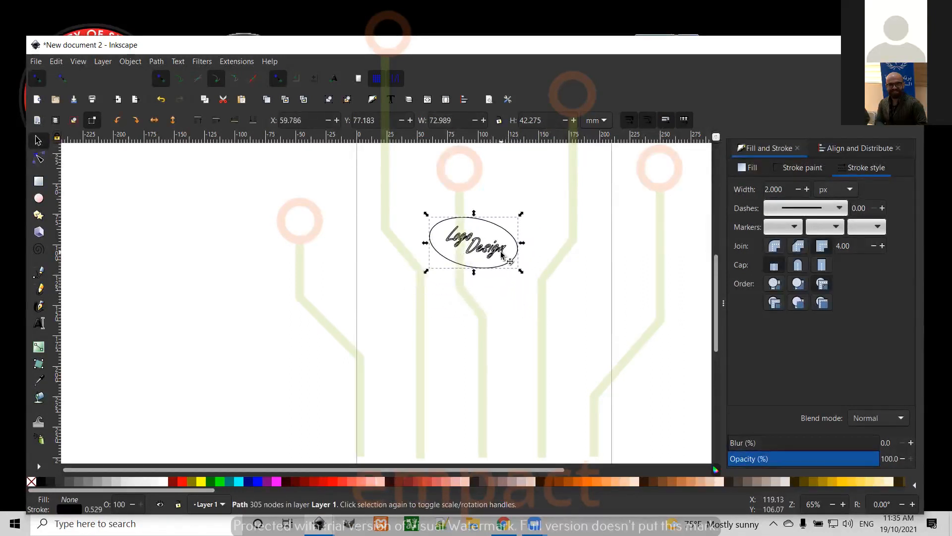
Apply Union to the combined logo path and move it down by about 20 mm.
{"action": "left_click", "coordinate": [157, 61]}
{"action": "left_click", "coordinate": [178, 119]}
{"action": "left_click", "coordinate": [547, 297]}
{"action": "left_click_drag", "start_coordinate": [485, 237], "coordinate": [490, 277]}
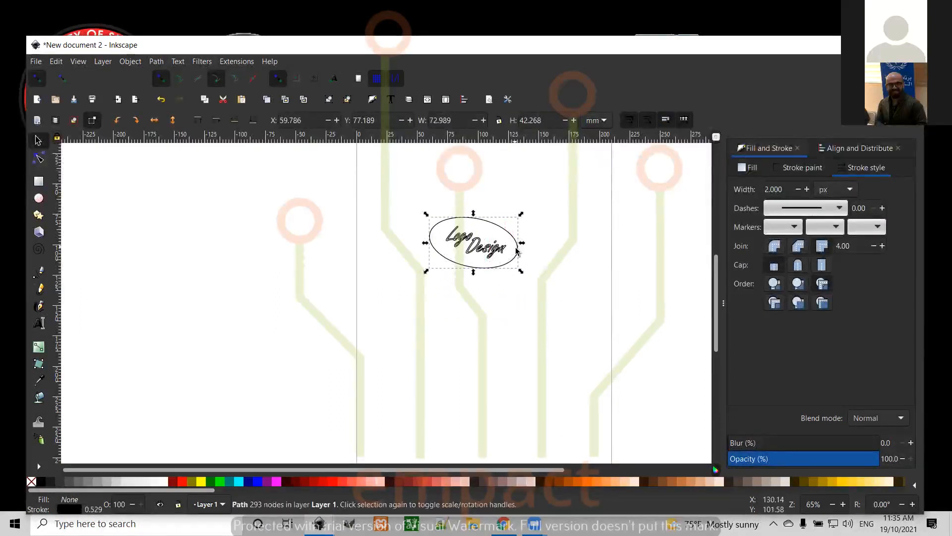
{"action": "left_click_drag", "start_coordinate": [457, 229], "coordinate": [458, 253]}
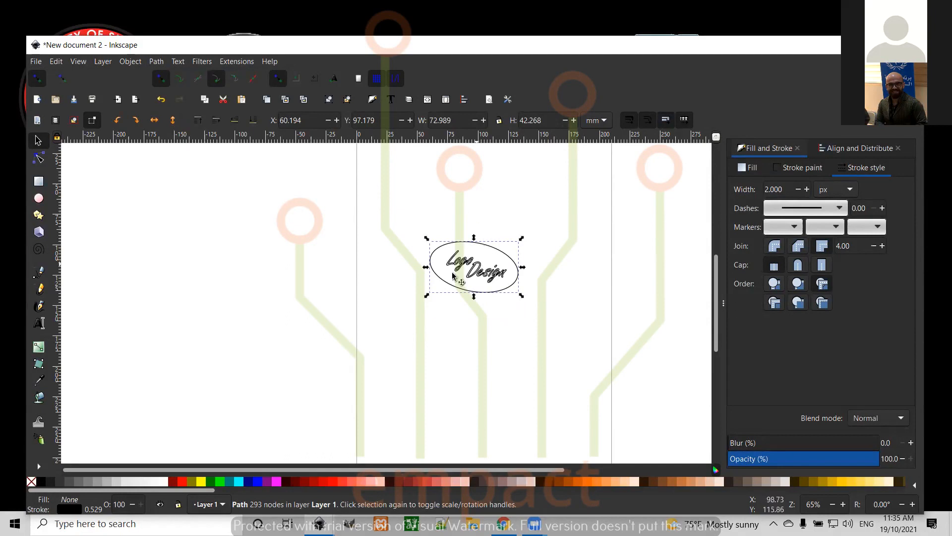
Try a red fill (#FF0000) on the logo path and remove the fill.
{"action": "left_click", "coordinate": [182, 482]}
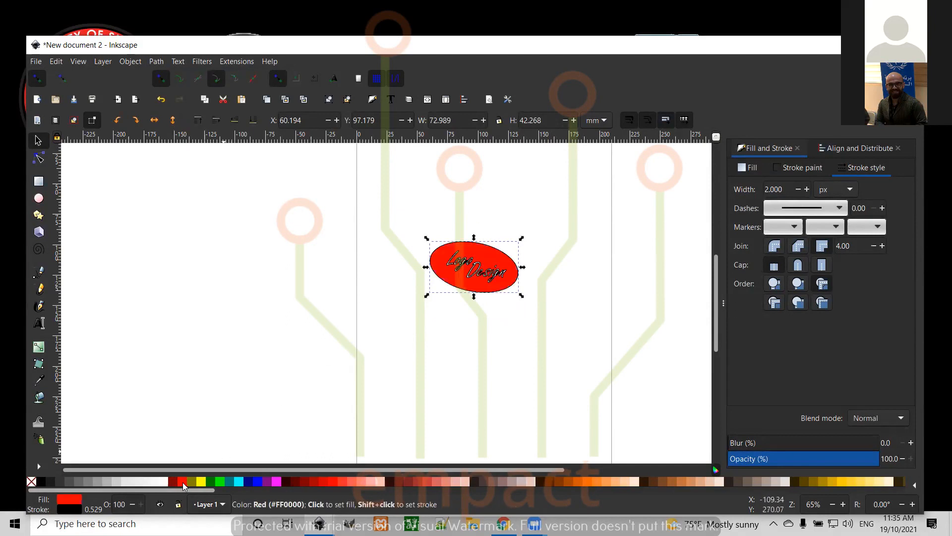
{"action": "left_click", "coordinate": [31, 481]}
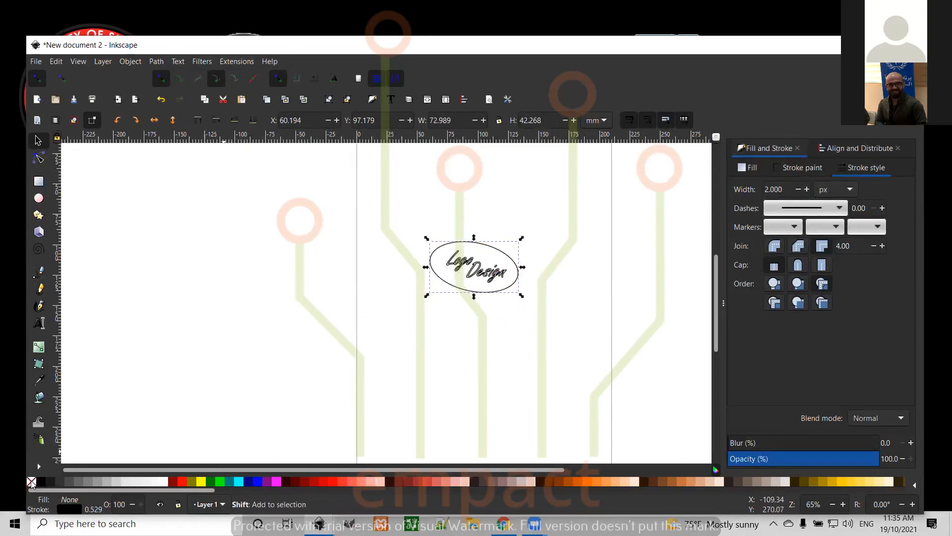
Try dark red shades for the logo path's stroke and settle on a navy blue stroke.
{"action": "left_click", "coordinate": [289, 483], "text": "shift"}
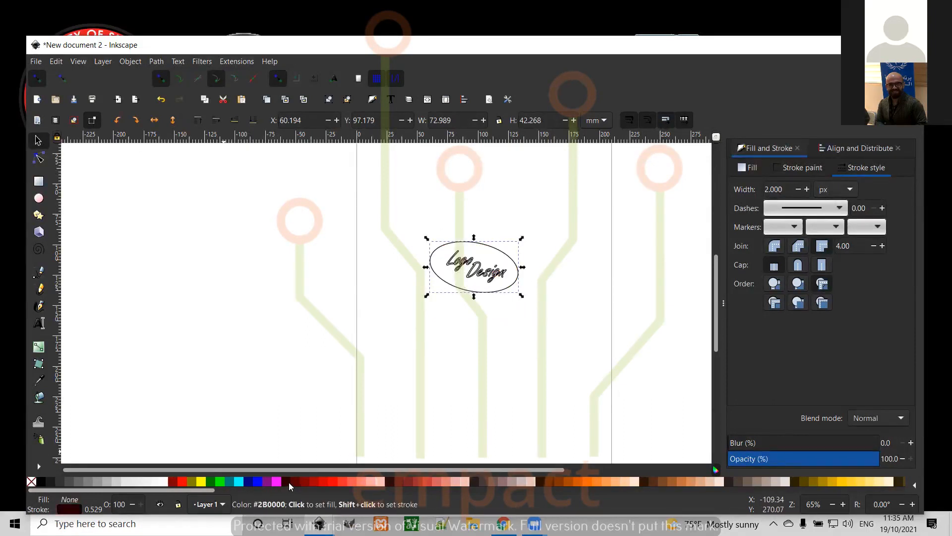
{"action": "left_click", "coordinate": [307, 482], "text": "shift"}
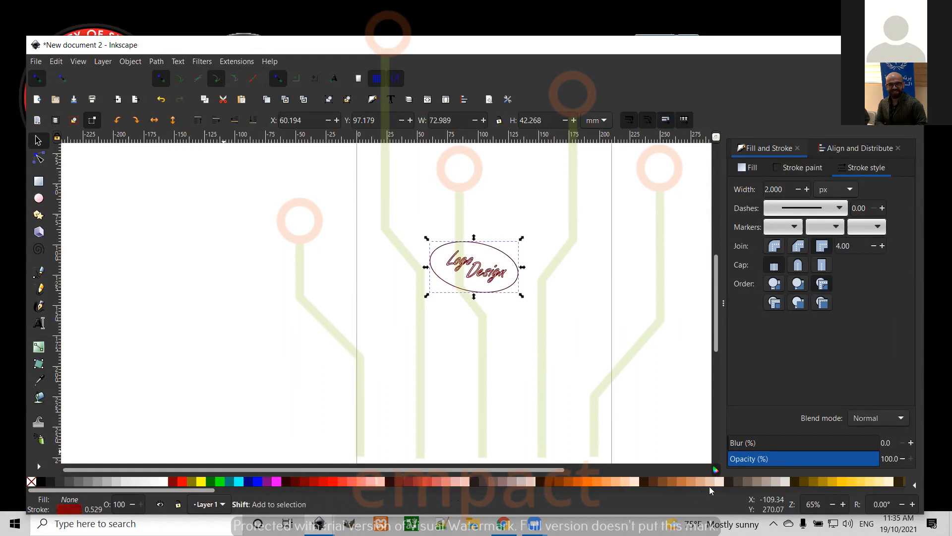
{"action": "left_click", "coordinate": [246, 479], "text": "shift"}
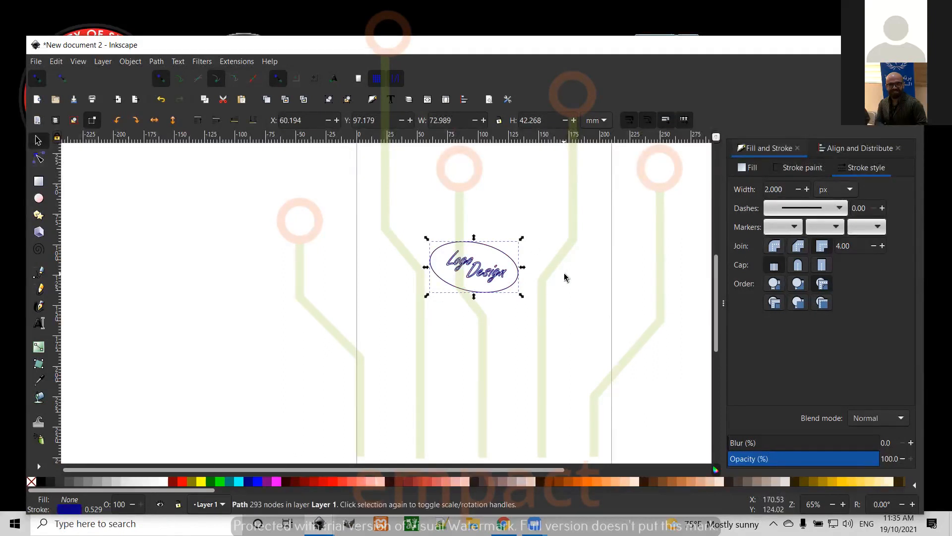
Scale the logo proportionally to about 138 by 80 mm and move it to the page's upper left area.
{"action": "key", "text": "ctrl"}
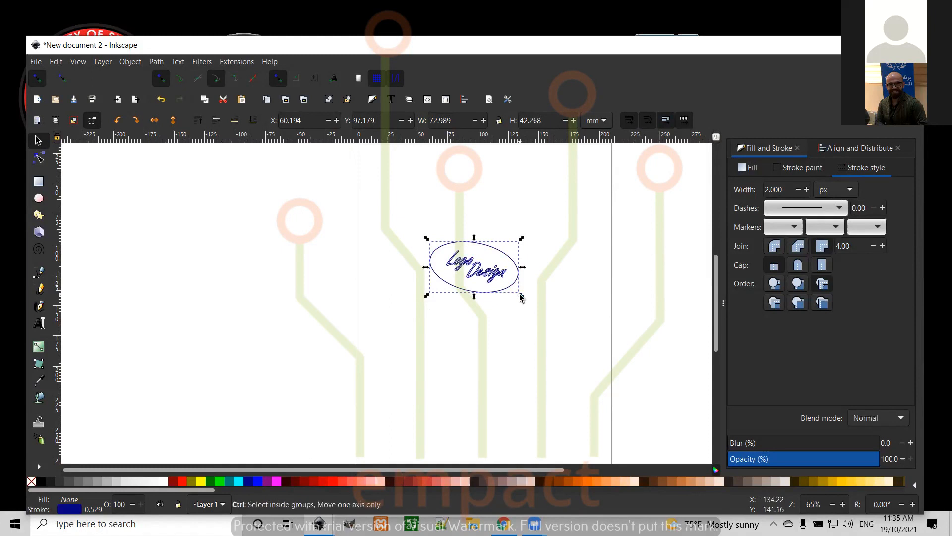
{"action": "left_click_drag", "start_coordinate": [521, 297], "coordinate": [599, 367]}
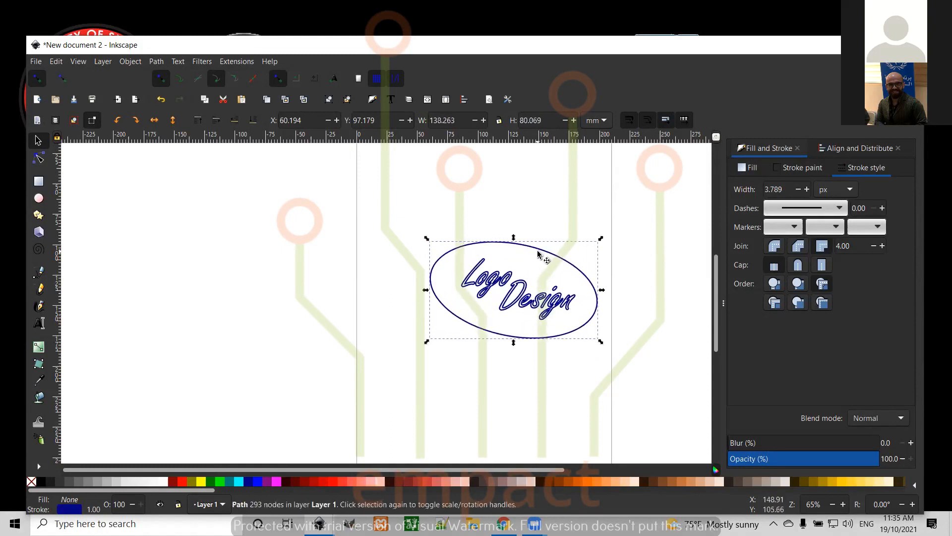
{"action": "left_click_drag", "start_coordinate": [538, 254], "coordinate": [503, 243]}
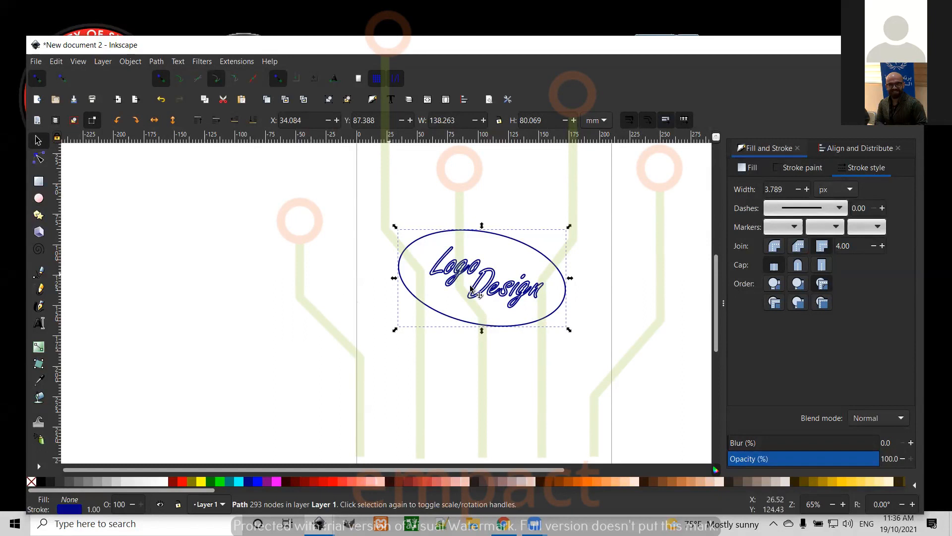
{"action": "left_click_drag", "start_coordinate": [494, 280], "coordinate": [452, 209]}
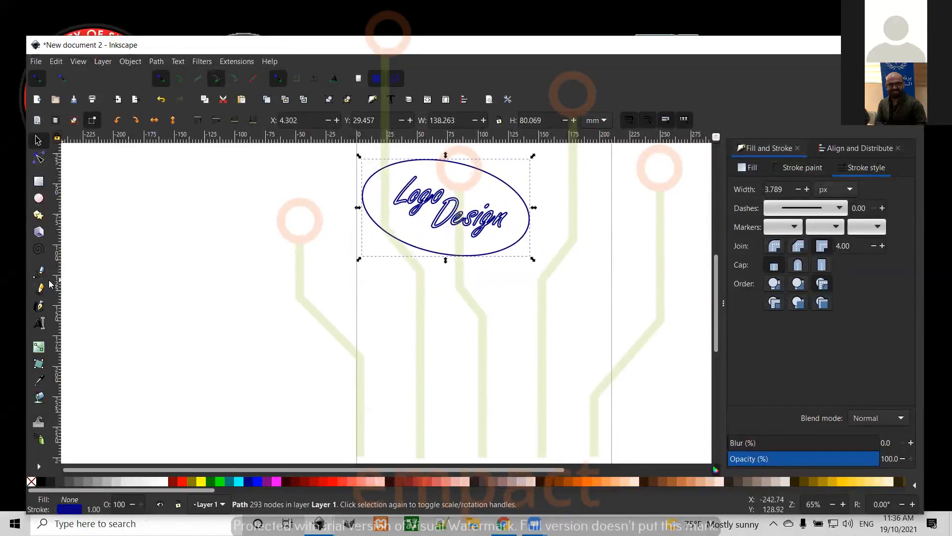
Draw a rectangle about 99 mm wide and 72 mm high below the logo.
{"action": "left_click", "coordinate": [39, 181]}
{"action": "left_click_drag", "start_coordinate": [437, 302], "coordinate": [556, 390]}
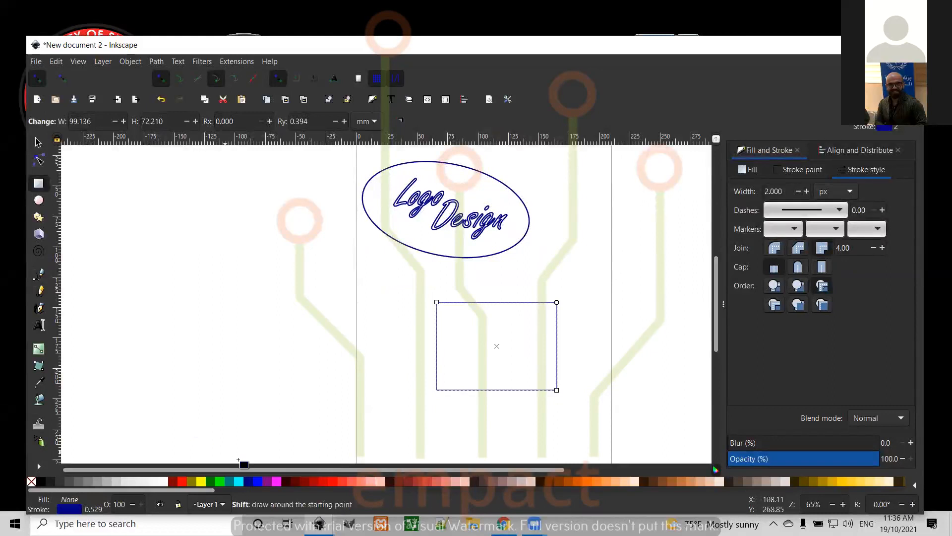
Give the rectangle below the logo a purple stroke with a width of 5 px.
{"action": "left_click", "coordinate": [270, 482], "text": "shift"}
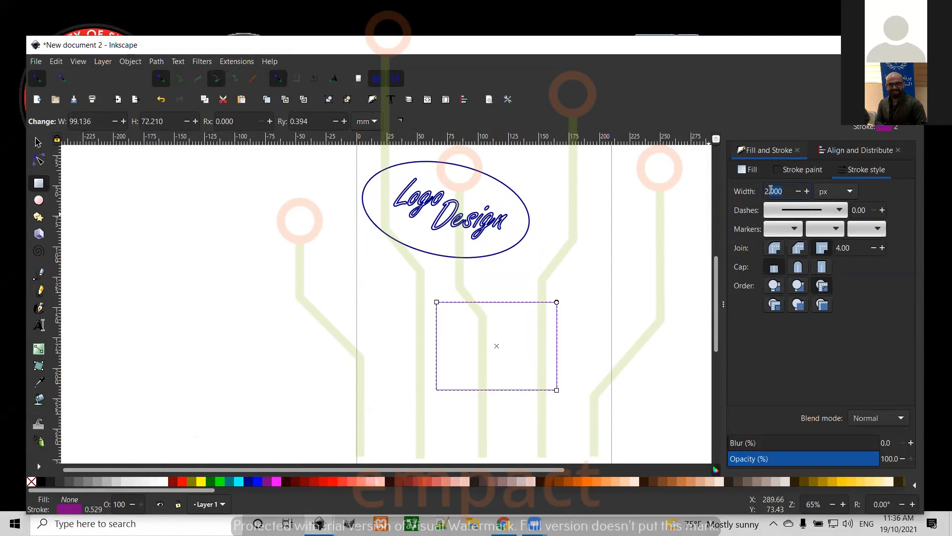
{"action": "type", "text": "5"}
{"action": "key", "text": "Return"}
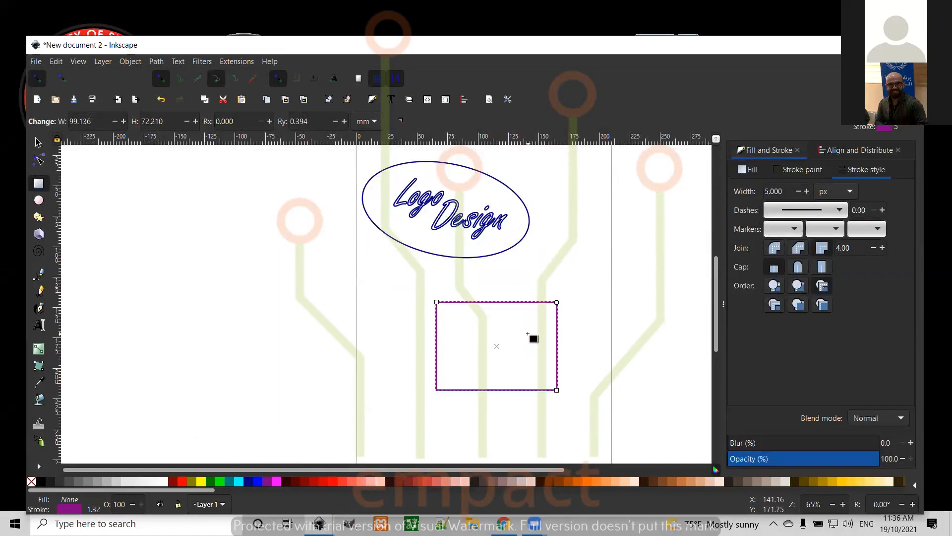
Add the text "EMPACT" in Footlight MT Light inside the upper part of the purple rectangle.
{"action": "left_click", "coordinate": [40, 325]}
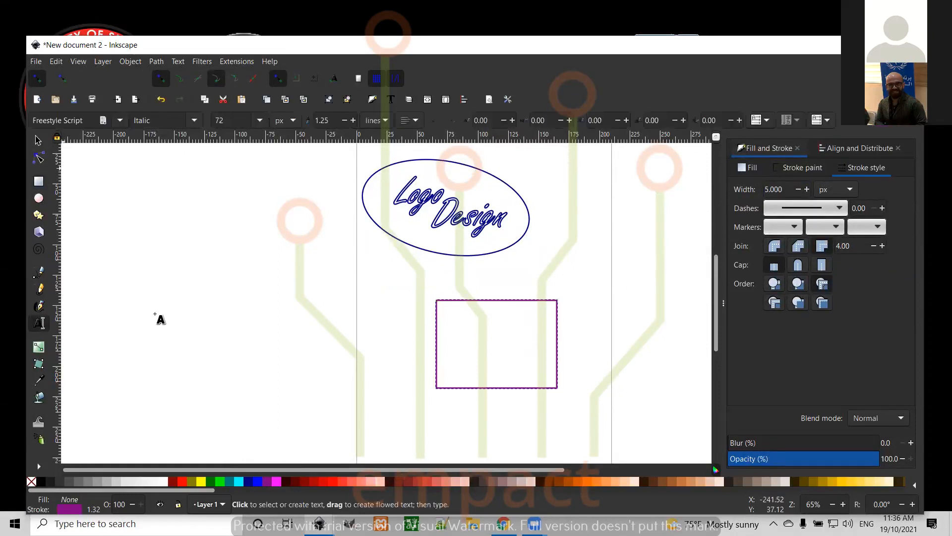
{"action": "left_click", "coordinate": [455, 319]}
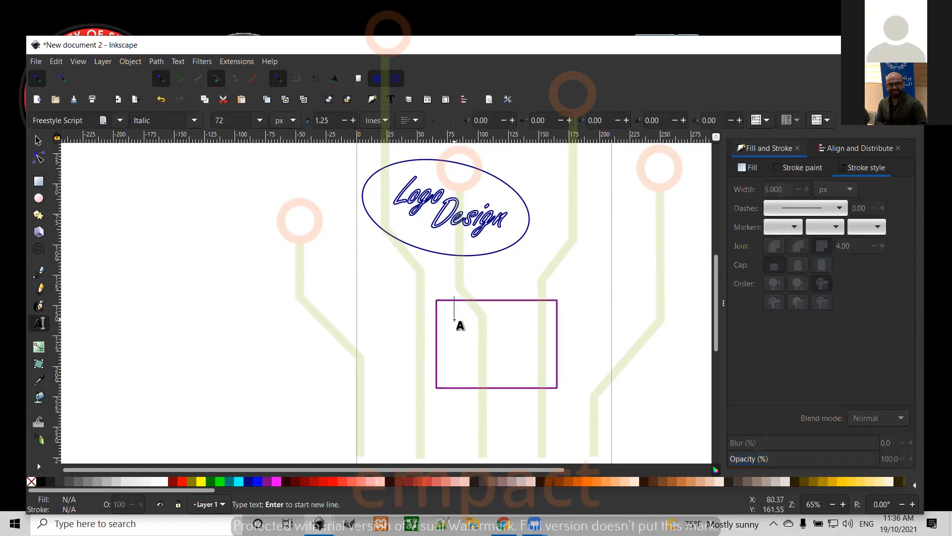
{"action": "left_click", "coordinate": [119, 120]}
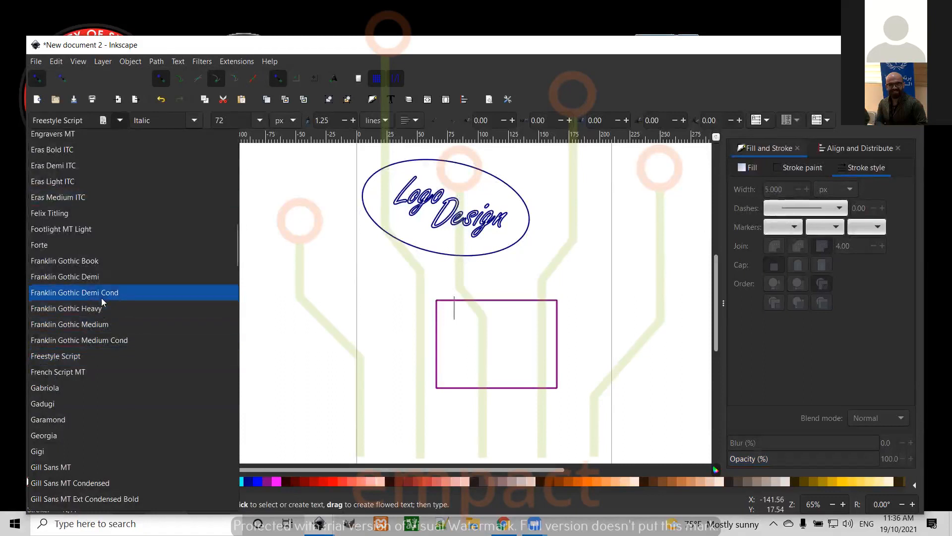
{"action": "left_click", "coordinate": [84, 229]}
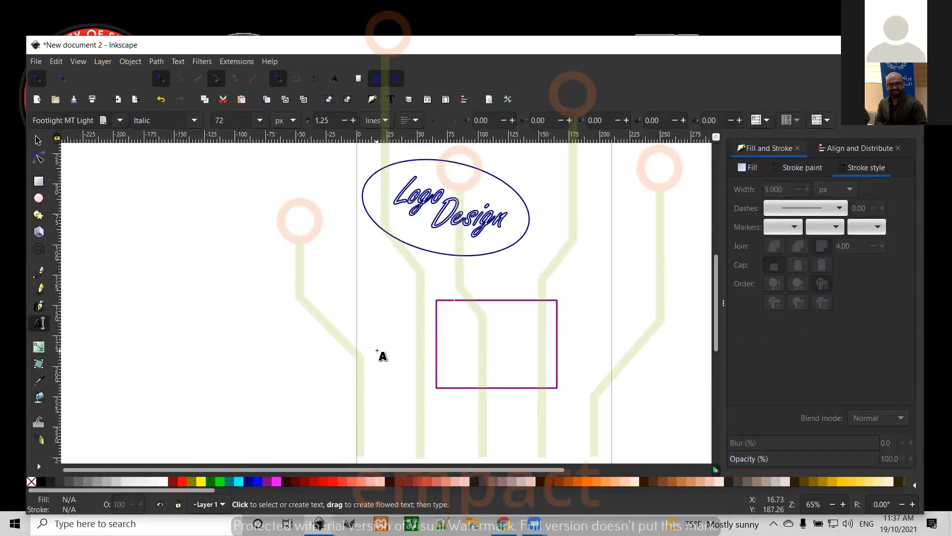
{"action": "type", "text": "E"}
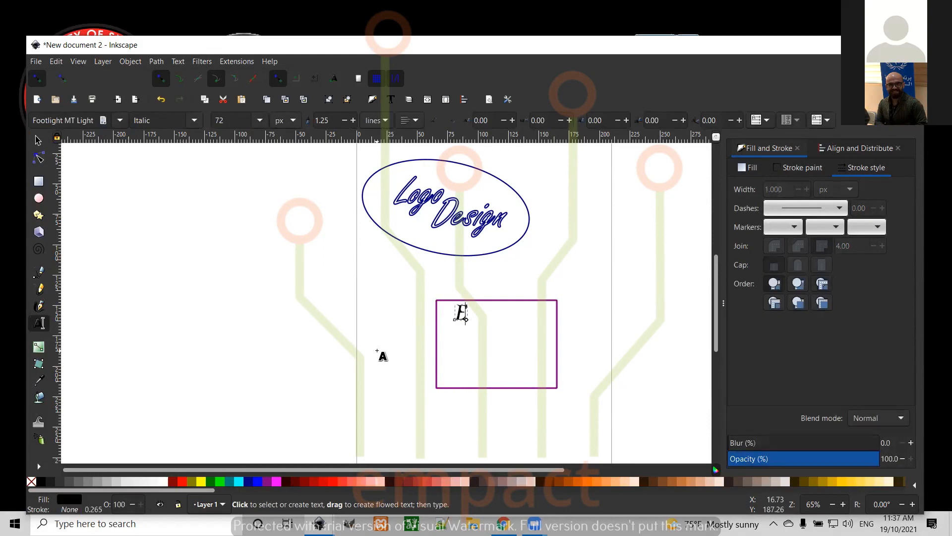
{"action": "type", "text": "MPACT"}
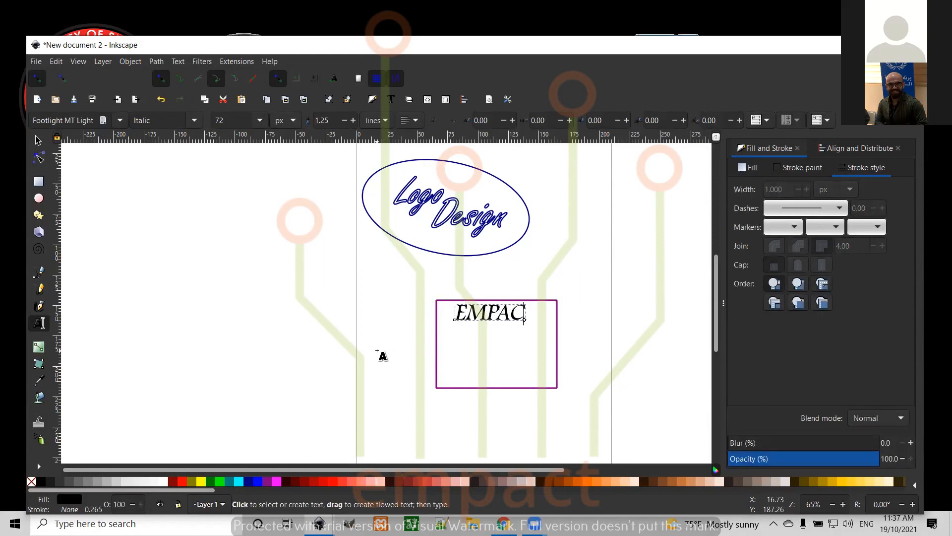
Change the font style of the EMPACT text from italic to Light.
{"action": "double_click", "coordinate": [496, 312]}
{"action": "left_click", "coordinate": [196, 121]}
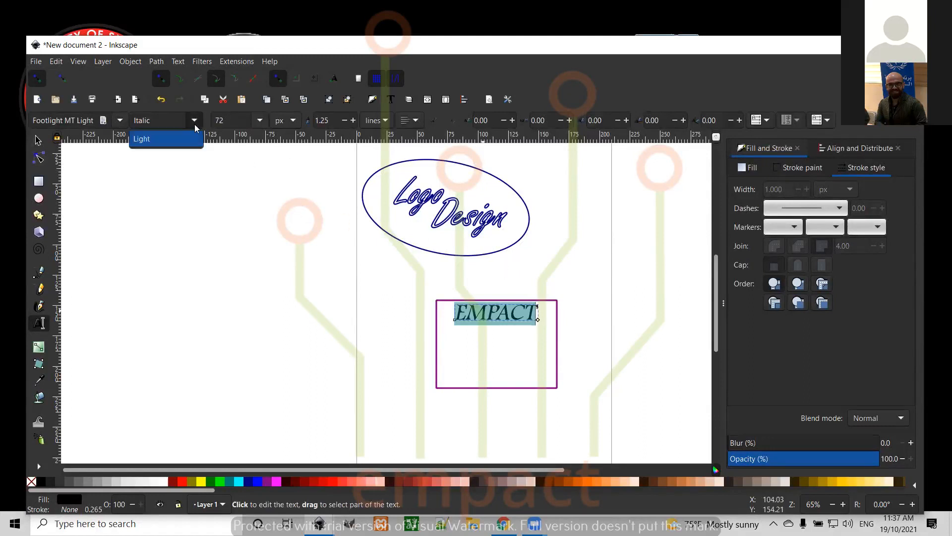
{"action": "left_click", "coordinate": [180, 142]}
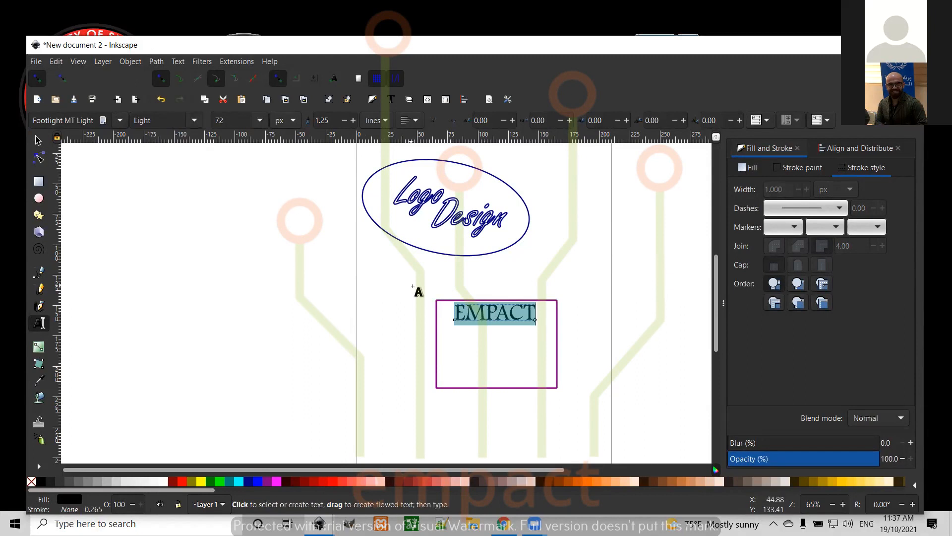
{"action": "left_click", "coordinate": [517, 334]}
{"action": "left_click", "coordinate": [533, 314]}
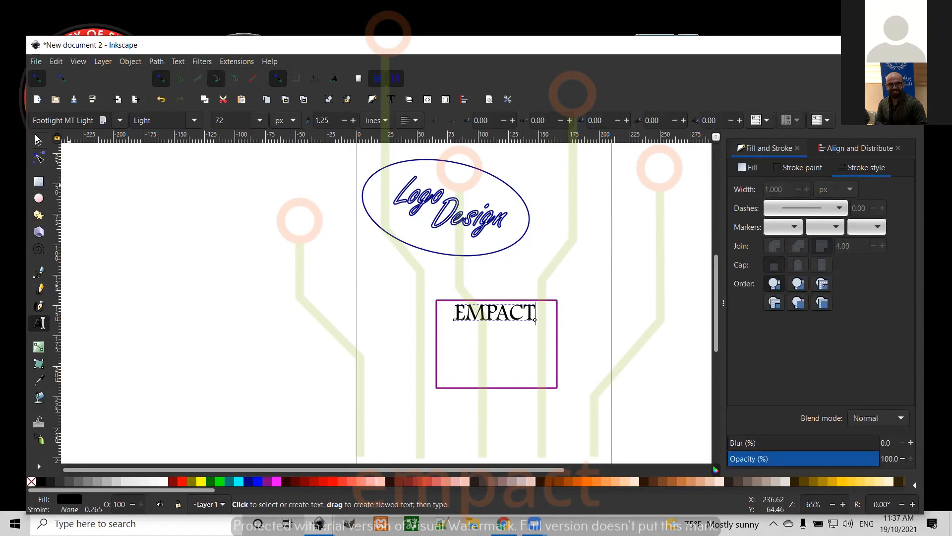
Move the EMPACT text down to the middle of the rectangle and rotate it clockwise so it slopes downward.
{"action": "left_click", "coordinate": [37, 140]}
{"action": "left_click_drag", "start_coordinate": [504, 327], "coordinate": [503, 357]}
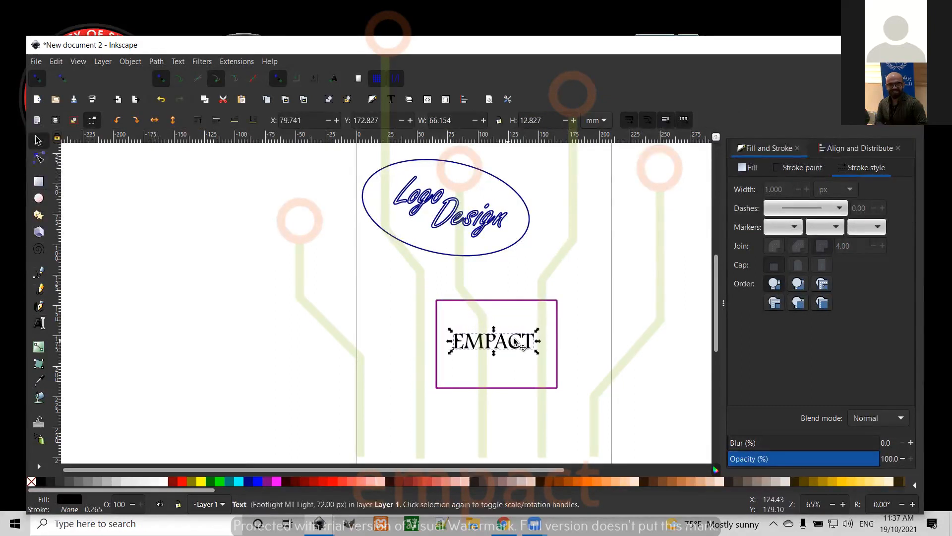
{"action": "left_click", "coordinate": [521, 342]}
{"action": "left_click_drag", "start_coordinate": [538, 331], "coordinate": [517, 357]}
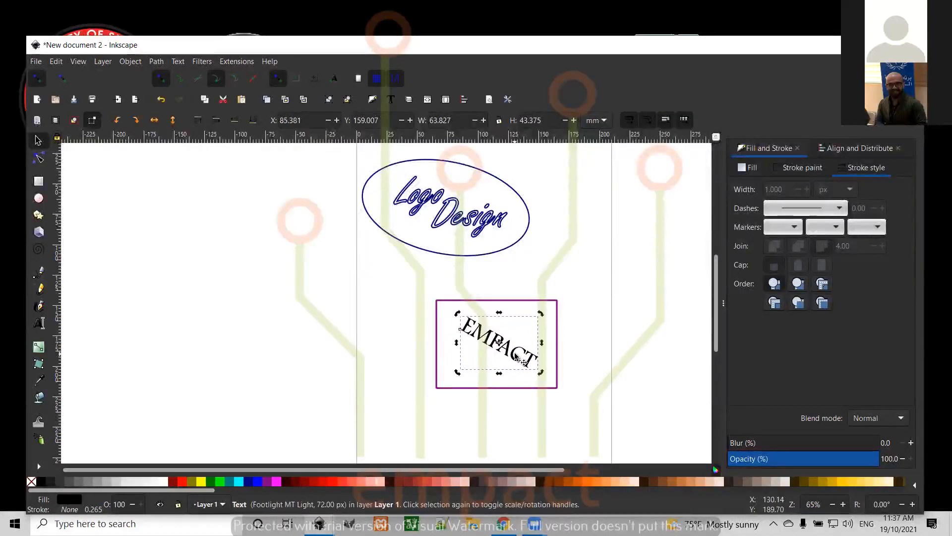
{"action": "left_click", "coordinate": [540, 283]}
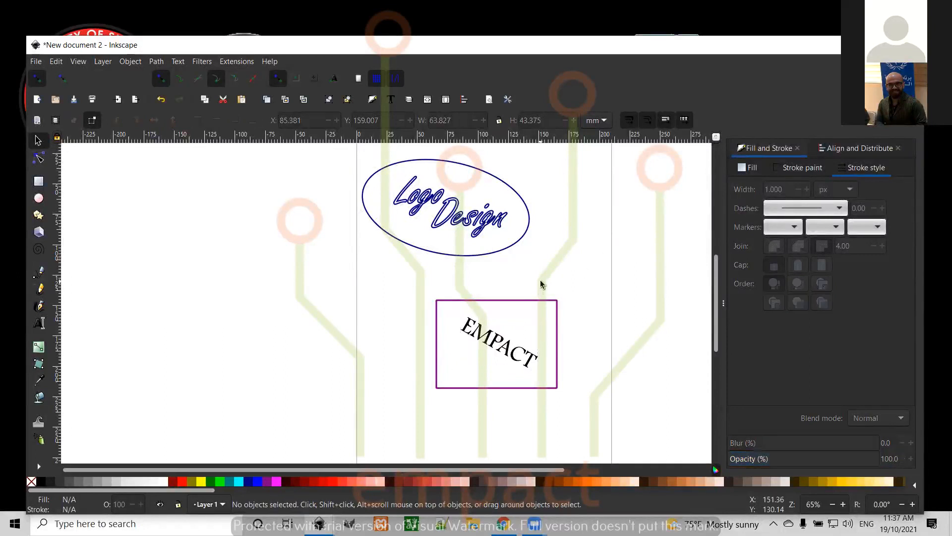
Select the rectangle together with the EMPACT text and combine them into one path.
{"action": "left_click_drag", "start_coordinate": [505, 286], "coordinate": [484, 397]}
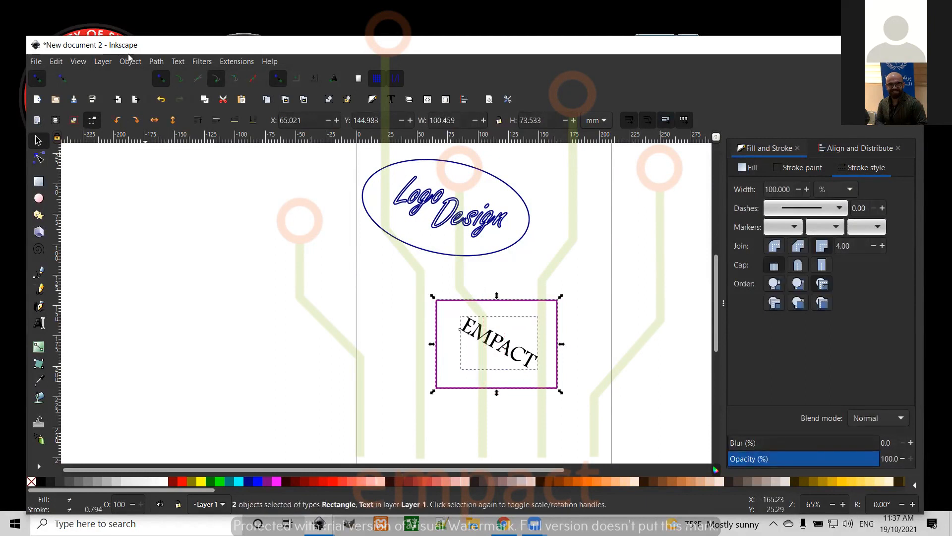
{"action": "left_click", "coordinate": [157, 61]}
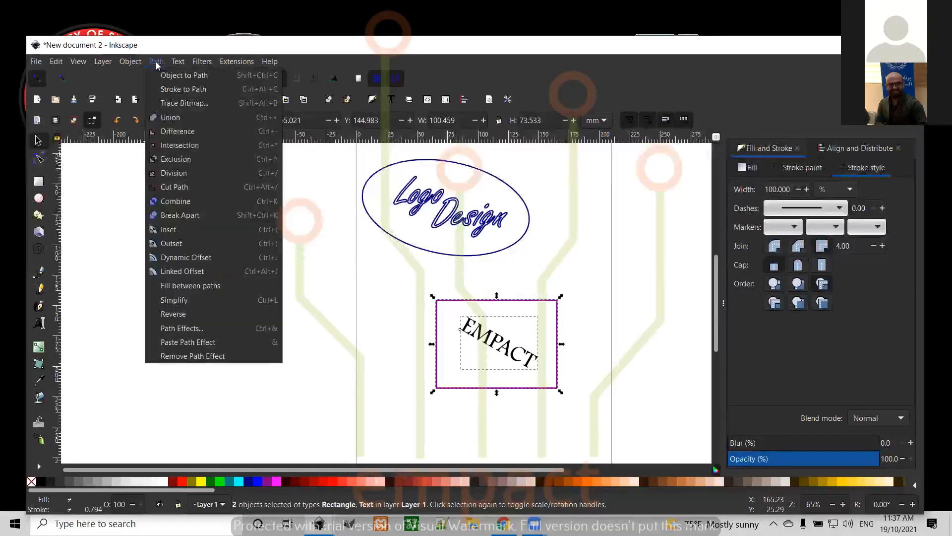
{"action": "left_click", "coordinate": [181, 201]}
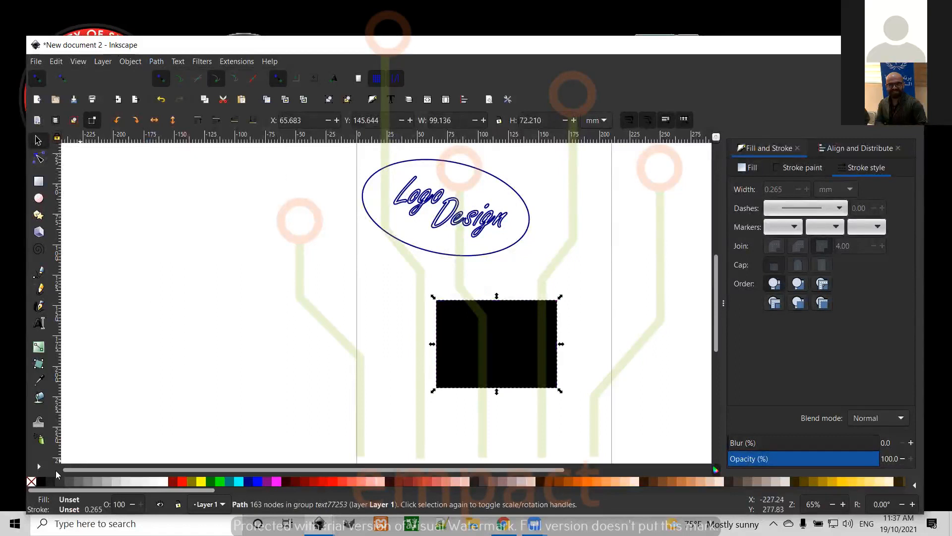
Remove the combined path's fill, try olive (#808000), dark red (#550000) and orange strokes, and settle on a black stroke.
{"action": "left_click", "coordinate": [30, 481]}
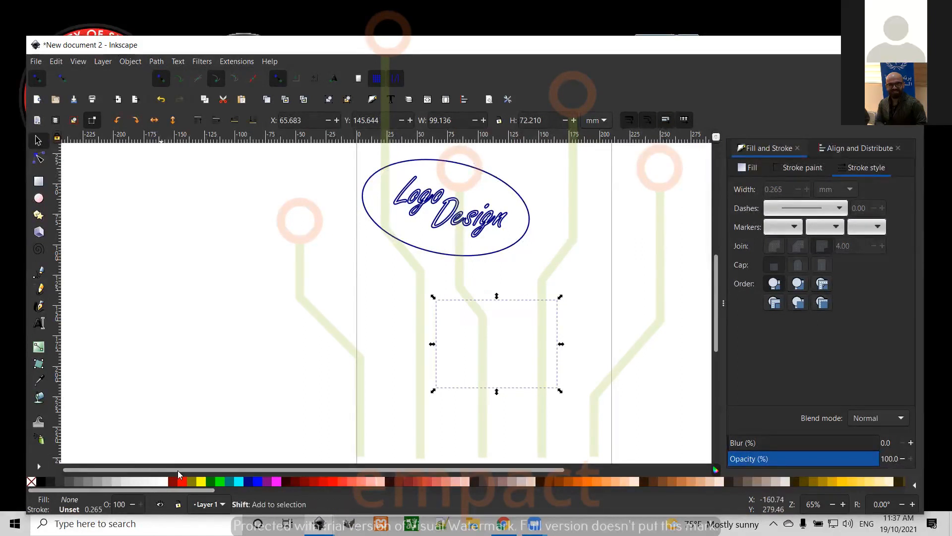
{"action": "left_click", "coordinate": [190, 482], "text": "shift"}
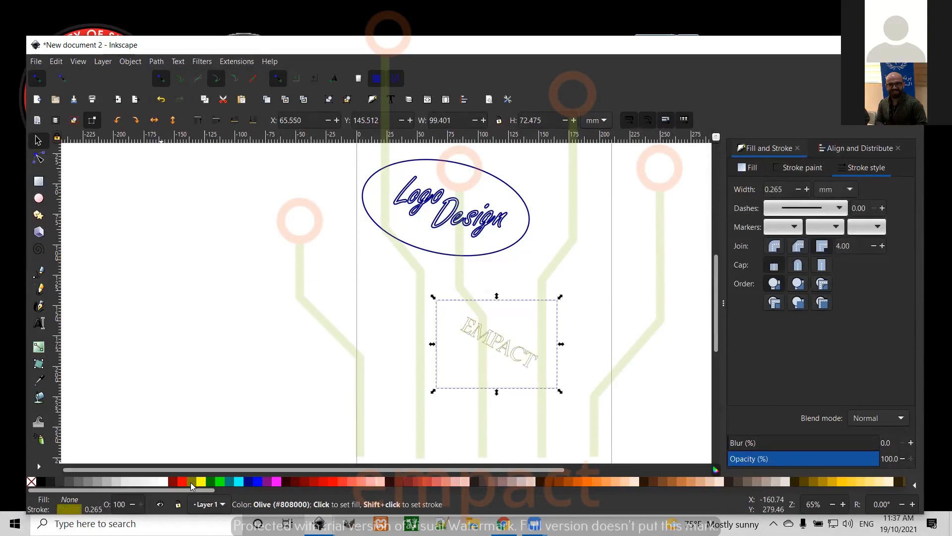
{"action": "left_click", "coordinate": [291, 481], "text": "shift"}
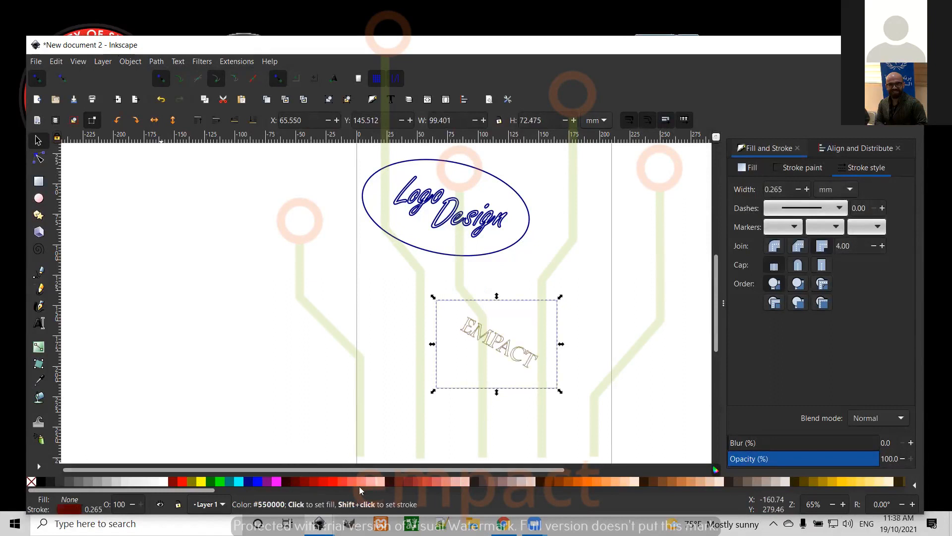
{"action": "left_click", "coordinate": [590, 483], "text": "shift"}
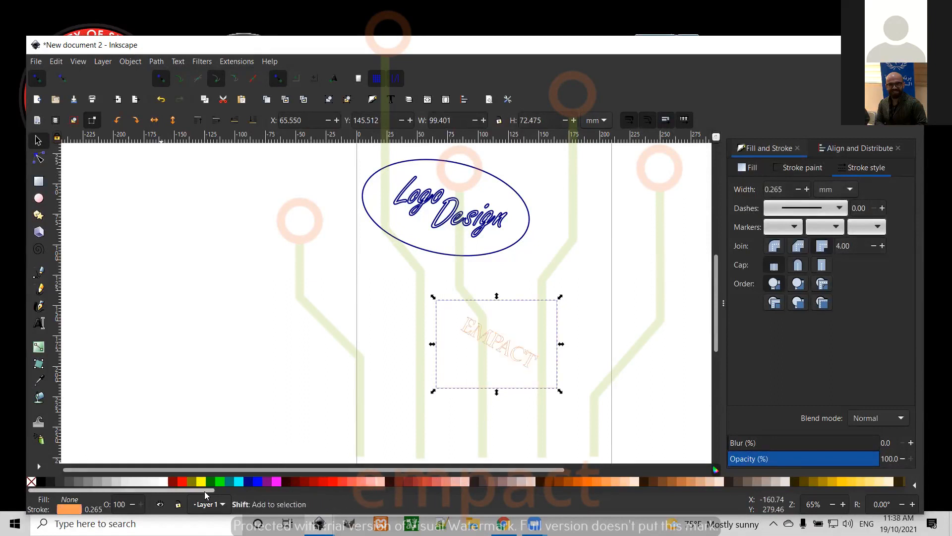
{"action": "left_click", "coordinate": [42, 483], "text": "shift"}
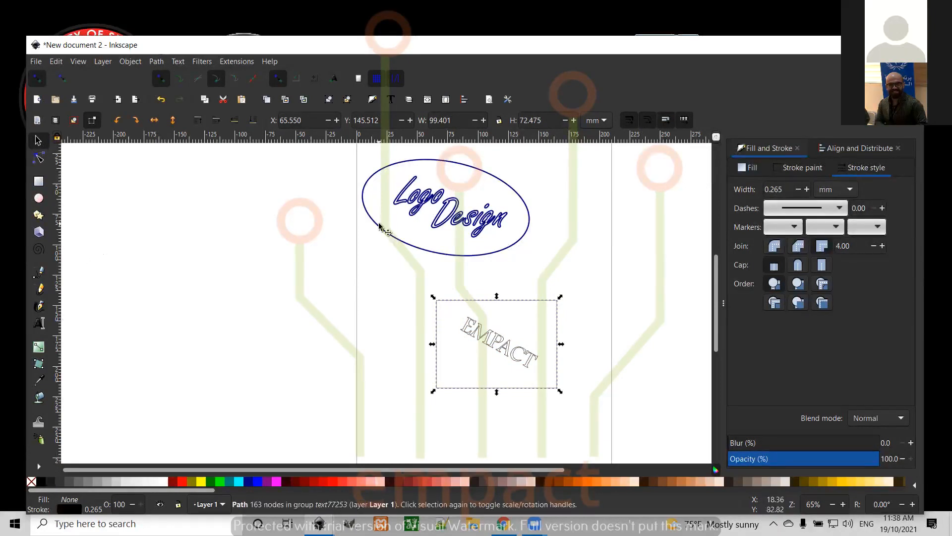
Select the EMPACT group and apply the Union path operation to it.
{"action": "left_click_drag", "start_coordinate": [528, 287], "coordinate": [484, 396]}
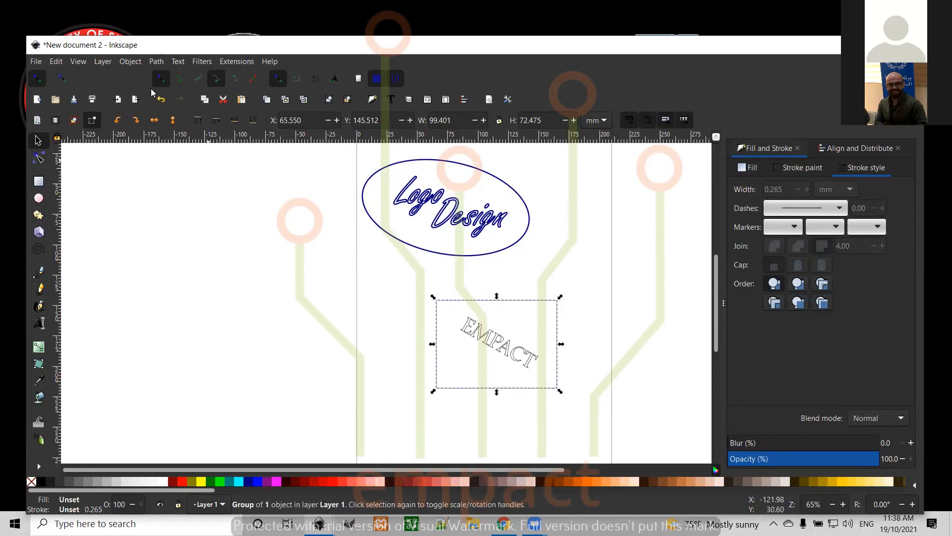
{"action": "left_click", "coordinate": [155, 61]}
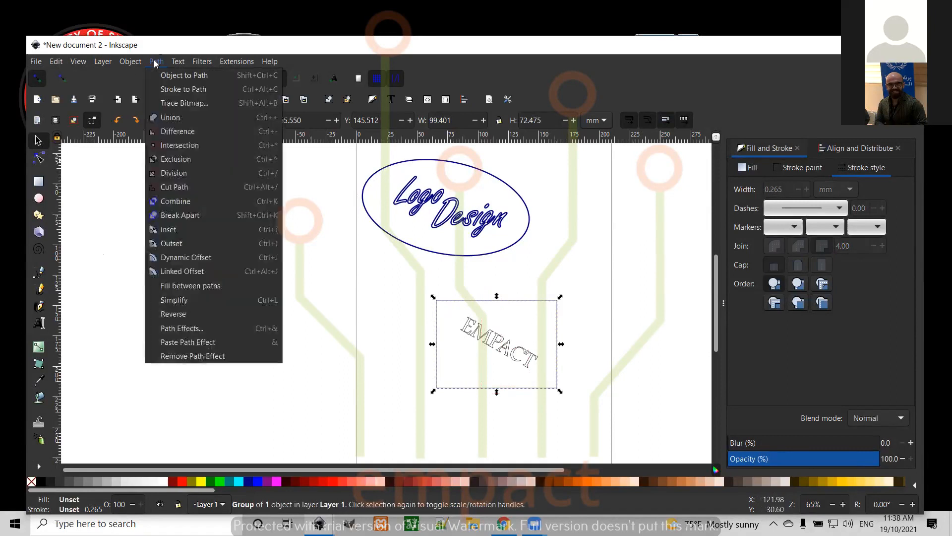
{"action": "left_click", "coordinate": [186, 120]}
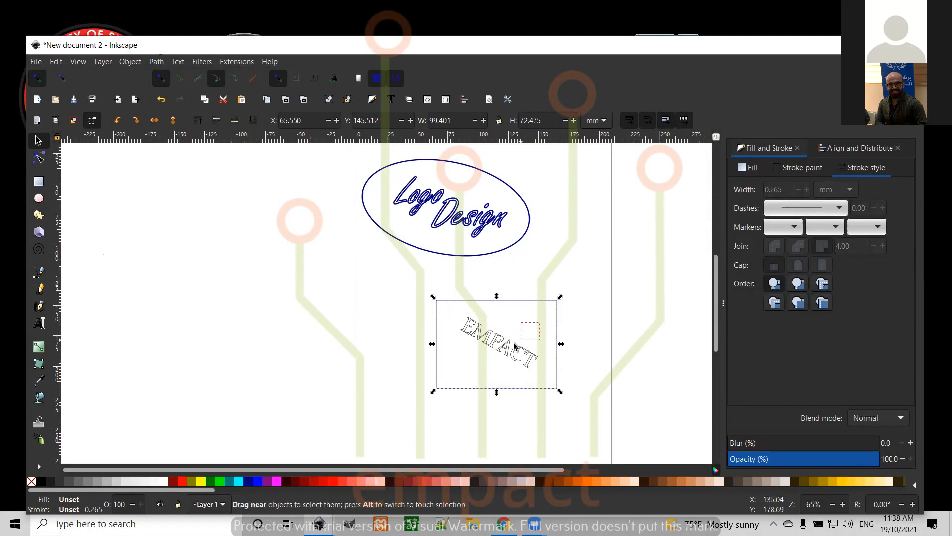
Resize the EMPACT group to about 102 by 69 mm and move it directly beneath the logo, near the page's left edge.
{"action": "left_click_drag", "start_coordinate": [527, 299], "coordinate": [575, 284]}
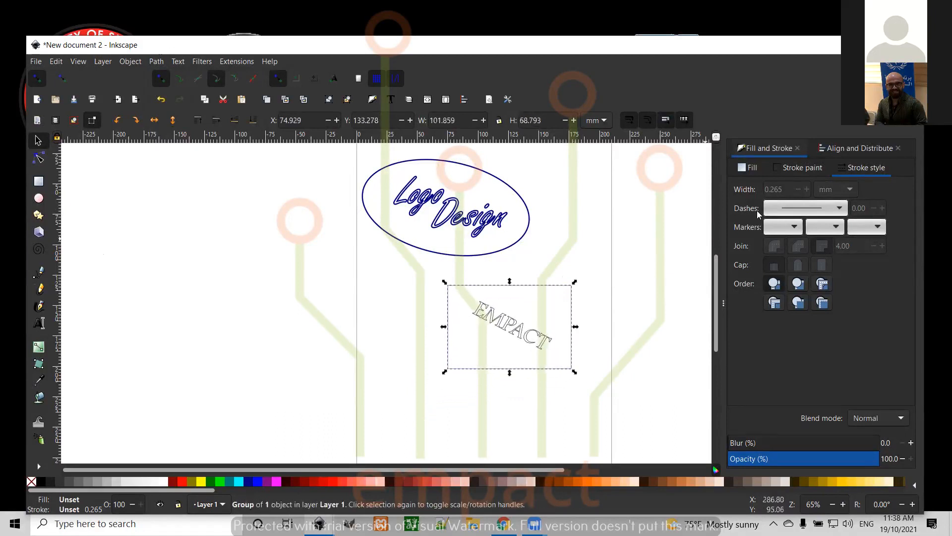
{"action": "left_click", "coordinate": [844, 167]}
{"action": "left_click_drag", "start_coordinate": [535, 287], "coordinate": [457, 287]}
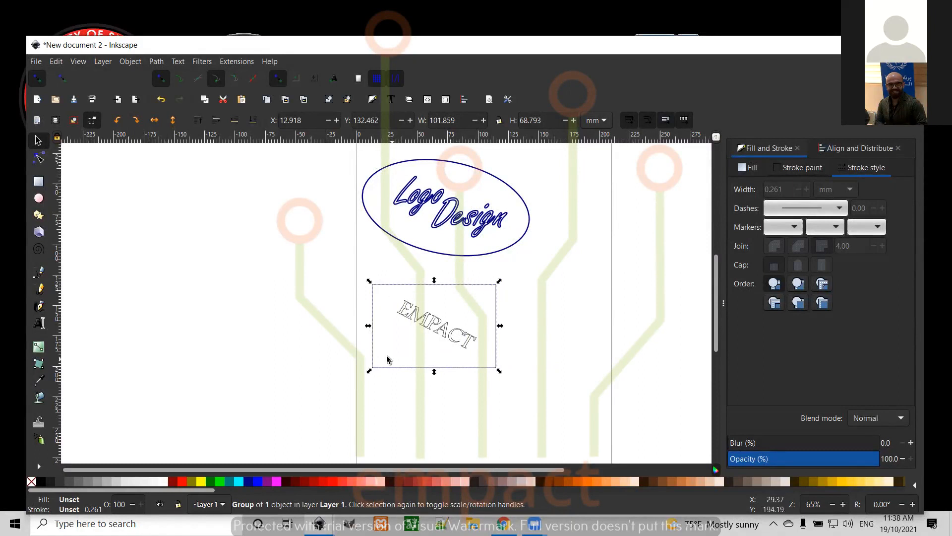
{"action": "mouse_move", "coordinate": [458, 325]}
{"action": "left_mouse_down"}
{"action": "mouse_move", "coordinate": [501, 328]}
{"action": "mouse_move", "coordinate": [441, 328]}
{"action": "left_mouse_up"}
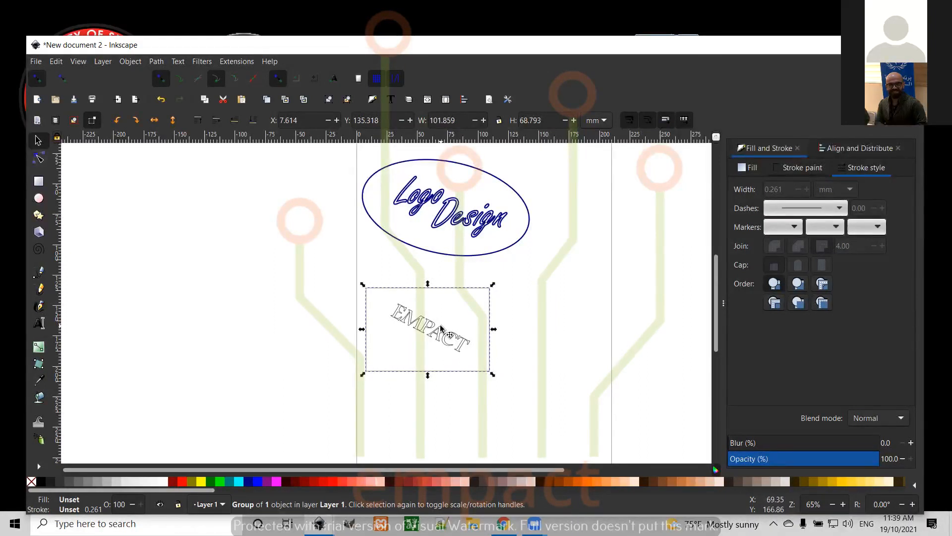
{"action": "left_click_drag", "start_coordinate": [441, 327], "coordinate": [449, 307]}
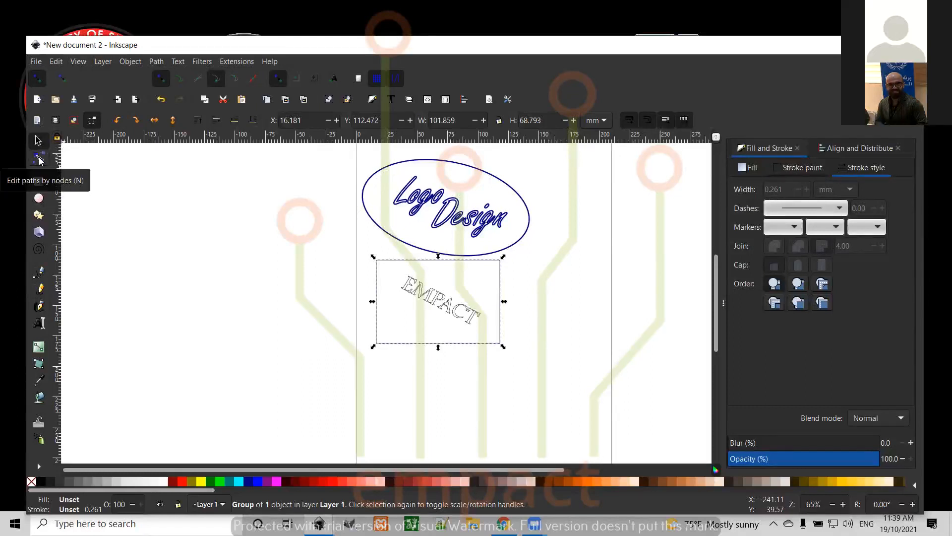
{"action": "left_click", "coordinate": [40, 272]}
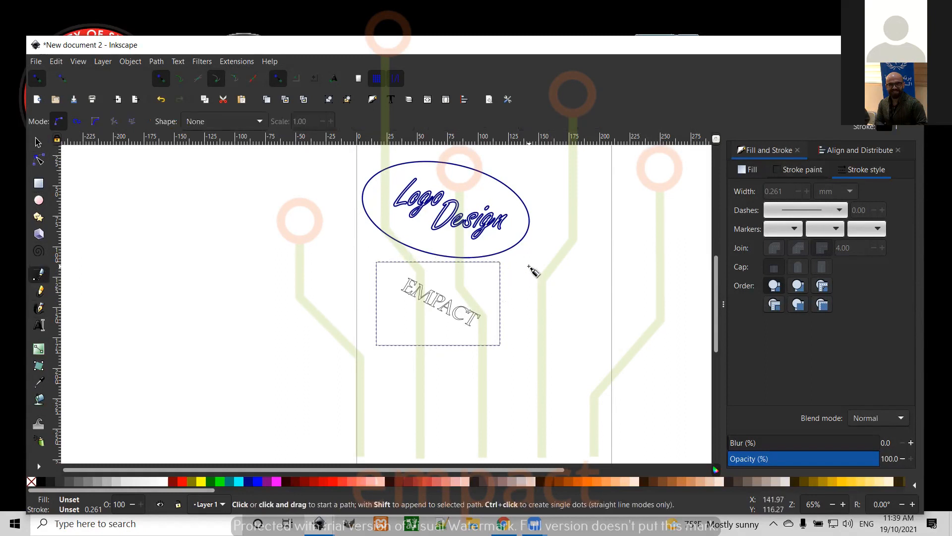
{"action": "left_click_drag", "start_coordinate": [529, 266], "coordinate": [529, 343]}
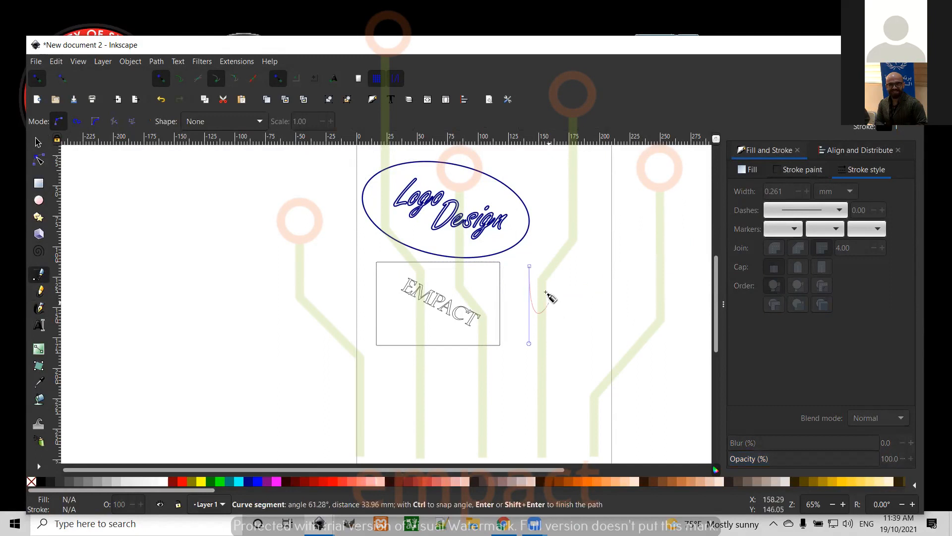
{"action": "left_click", "coordinate": [528, 344]}
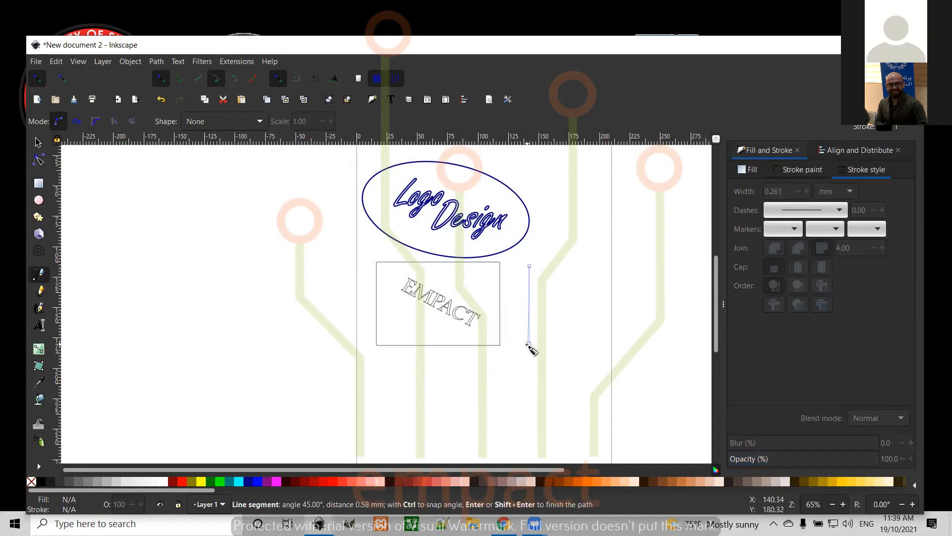
{"action": "key", "text": "ctrl+z"}
{"action": "key", "text": "Escape"}
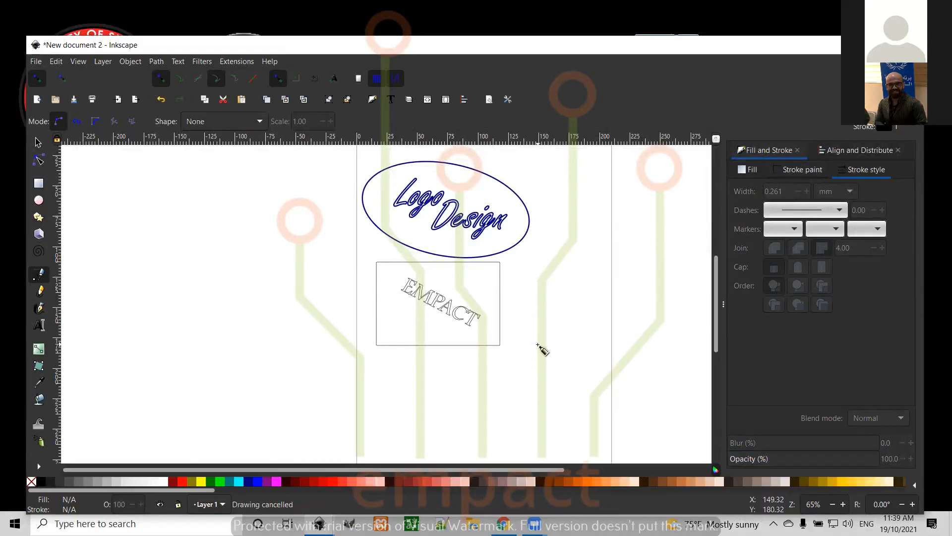
Undo the last move of the EMPACT group and discard the path started beside it.
{"action": "left_click_drag", "start_coordinate": [544, 260], "coordinate": [548, 338]}
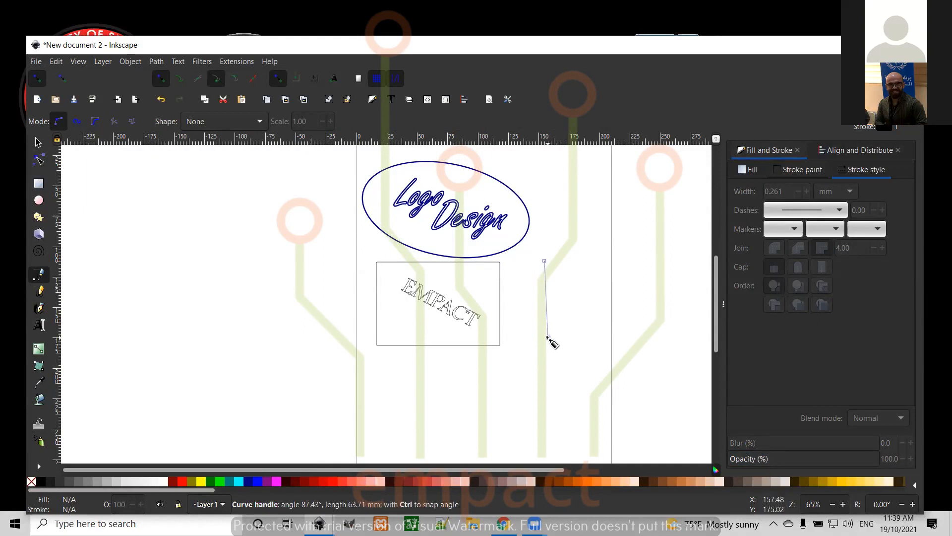
{"action": "key", "text": "ctrl+z"}
{"action": "key", "text": "ctrl+z"}
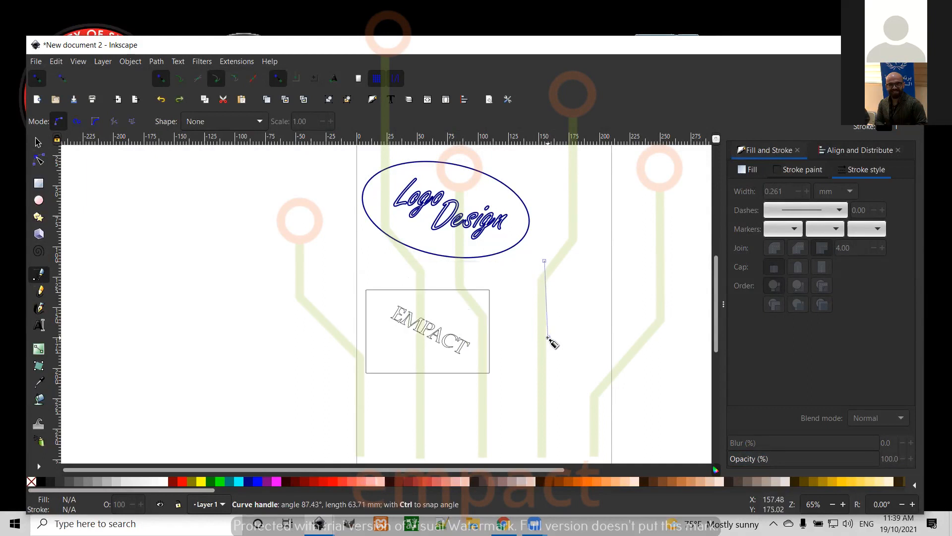
{"action": "left_click", "coordinate": [548, 262]}
{"action": "key", "text": "Escape"}
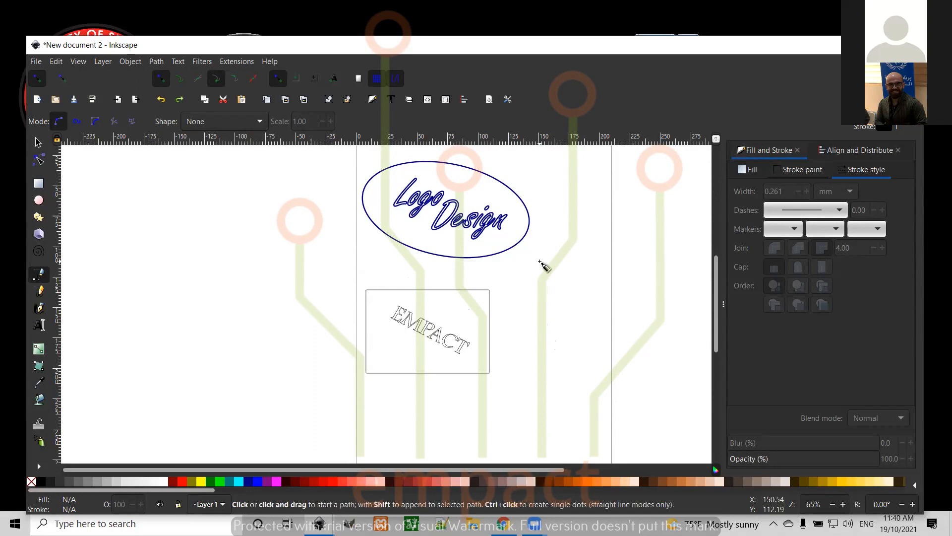
{"action": "left_click_drag", "start_coordinate": [540, 262], "coordinate": [539, 360]}
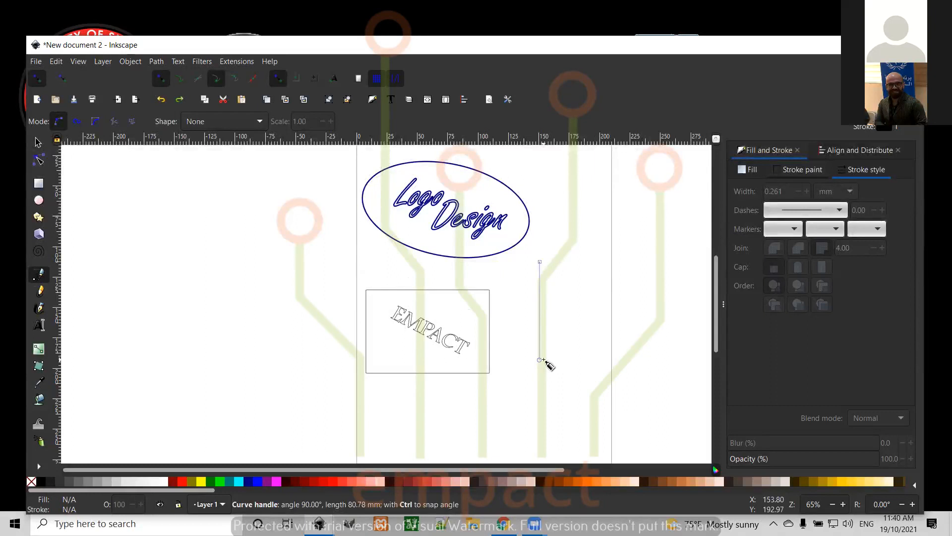
{"action": "left_click_drag", "start_coordinate": [539, 360], "coordinate": [539, 359]}
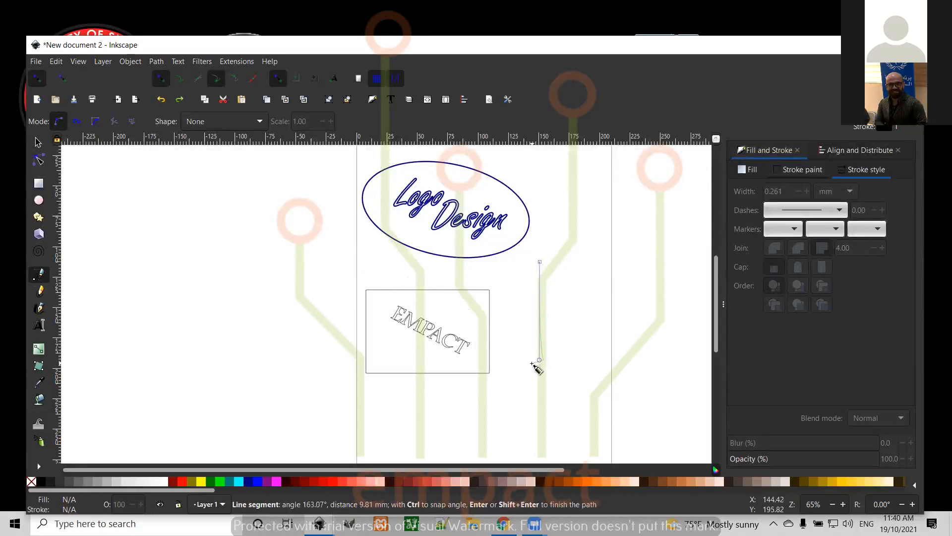
{"action": "key", "text": "Escape"}
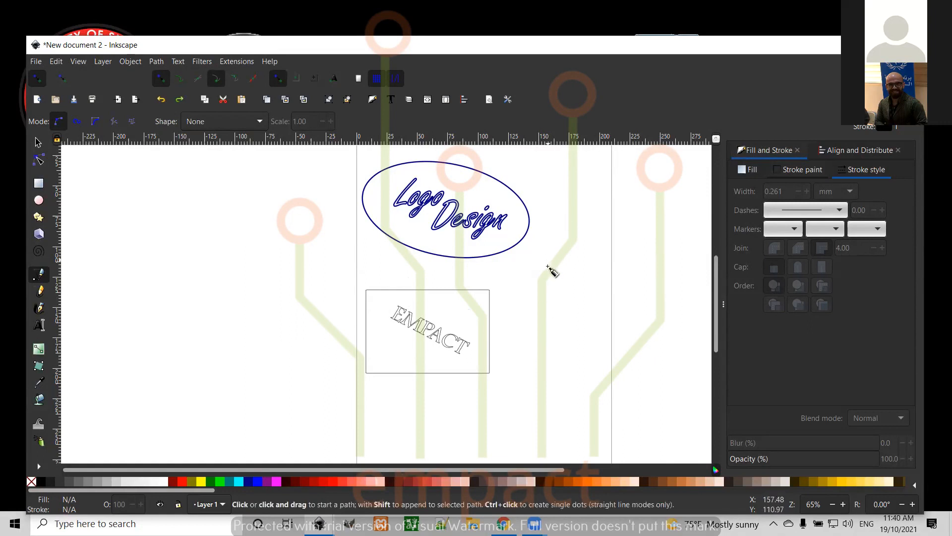
Draw a vertical line about 78 mm long beside the EMPACT rectangle and set its stroke width to 5 px.
{"action": "left_click_drag", "start_coordinate": [548, 271], "coordinate": [549, 366]}
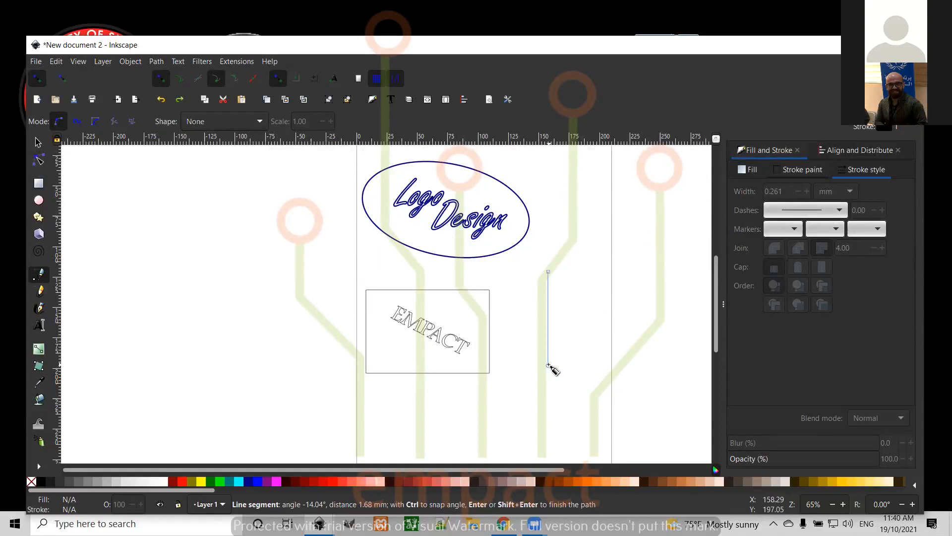
{"action": "key", "text": "Return"}
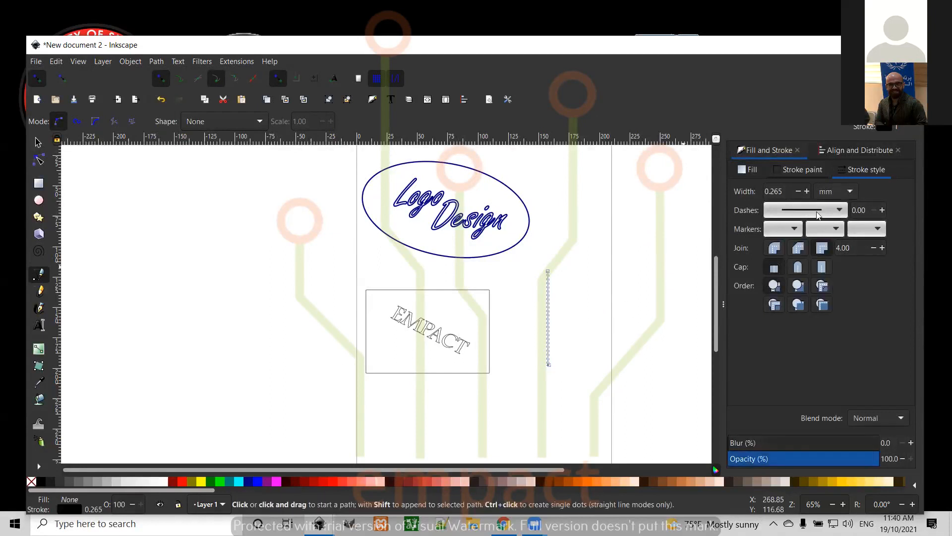
{"action": "double_click", "coordinate": [777, 190]}
{"action": "left_click", "coordinate": [854, 191]}
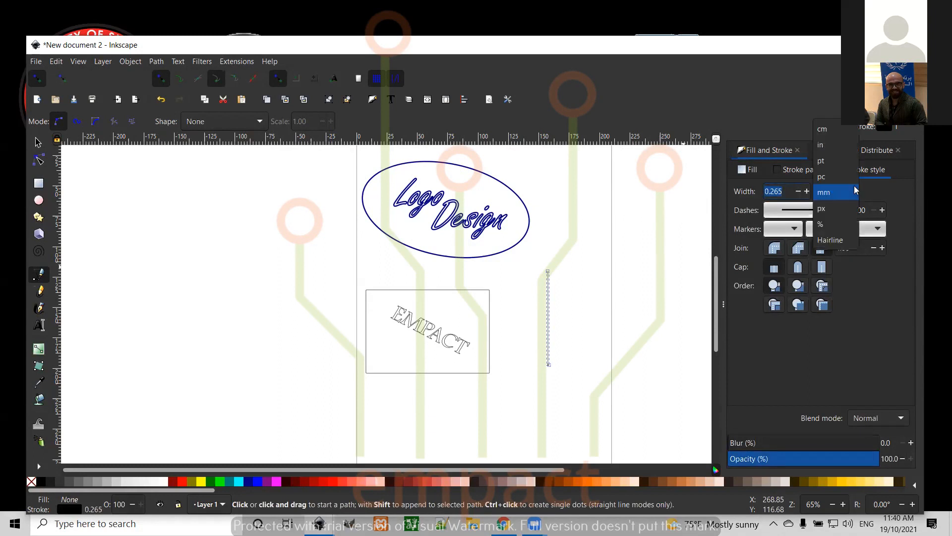
{"action": "left_click", "coordinate": [833, 208]}
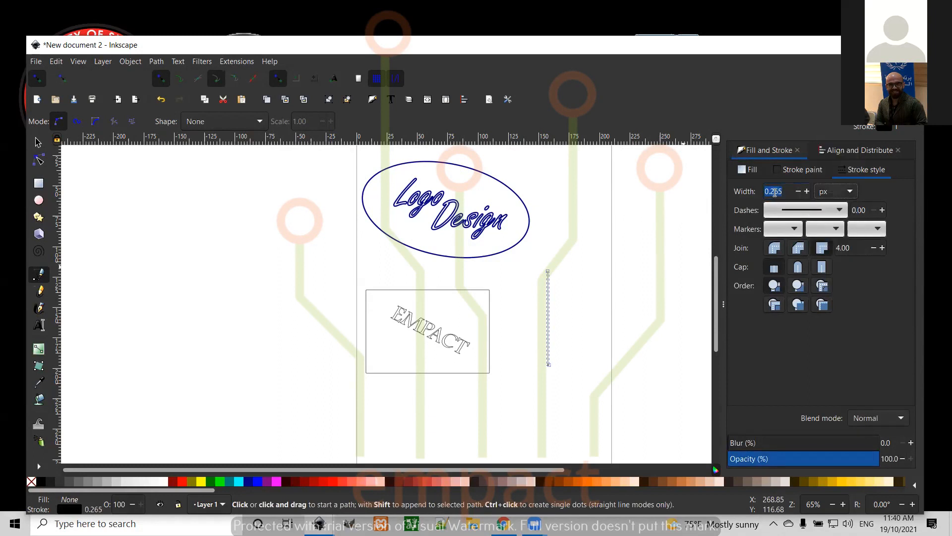
{"action": "key", "text": "5"}
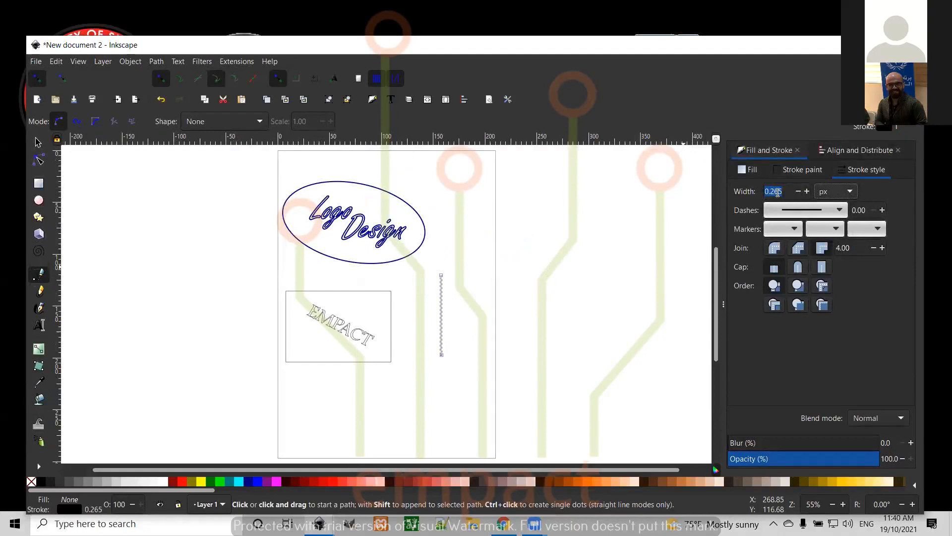
{"action": "type", "text": "5"}
{"action": "key", "text": "Return"}
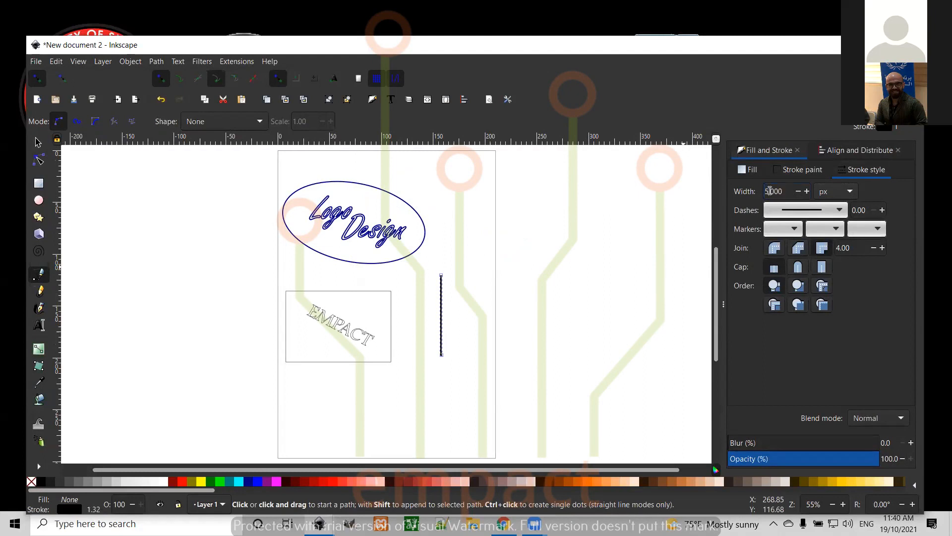
Give the vertical line round caps and round joins.
{"action": "left_click", "coordinate": [798, 268]}
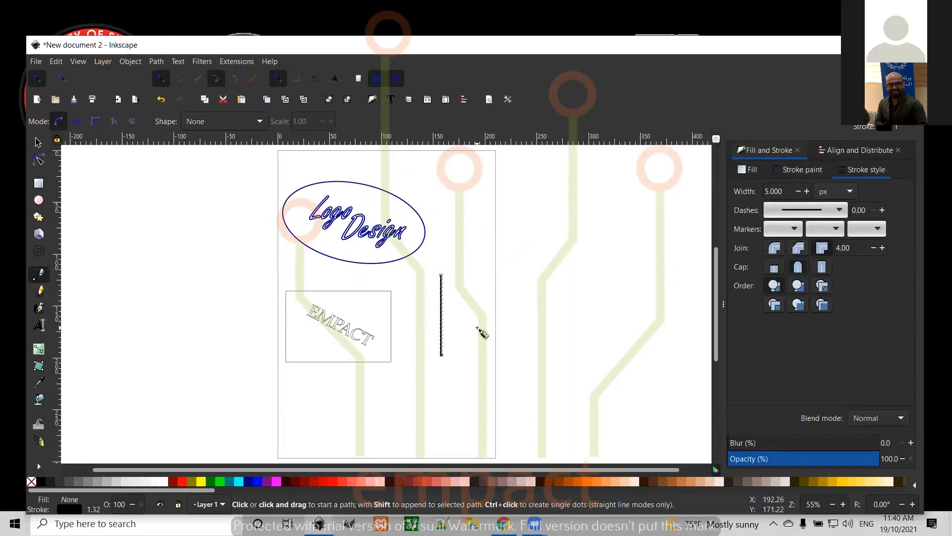
{"action": "scroll", "coordinate": [481, 333], "scroll_direction": "up", "scroll_amount": 2}
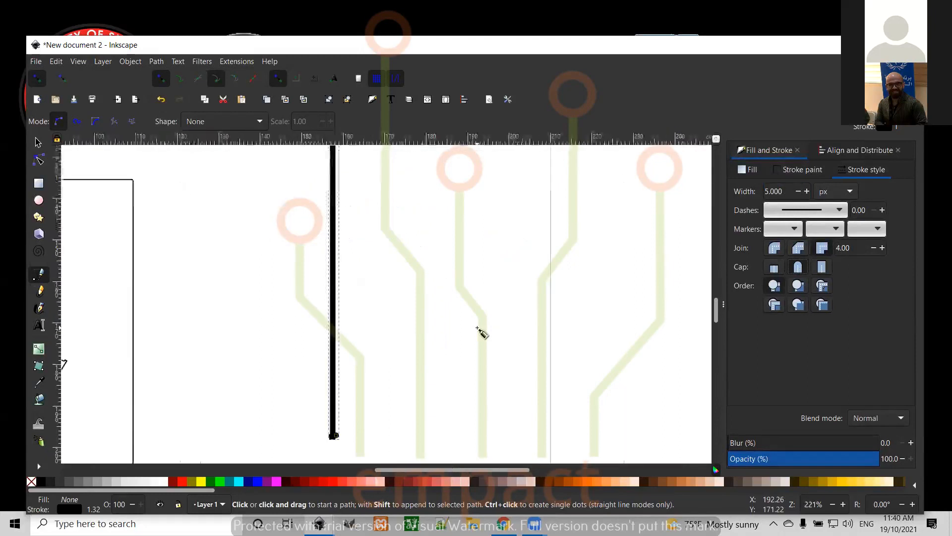
{"action": "scroll", "coordinate": [481, 333], "scroll_direction": "up", "scroll_amount": 4}
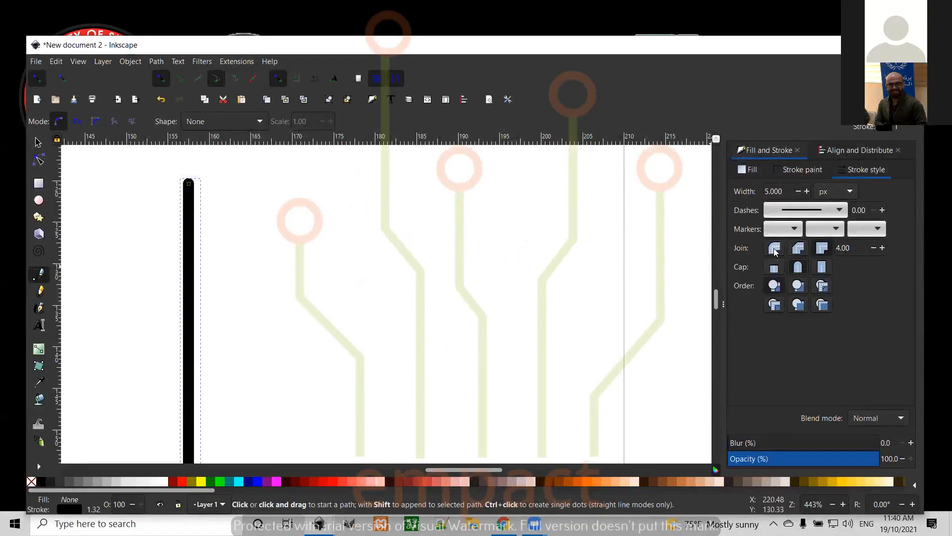
{"action": "left_click", "coordinate": [775, 248]}
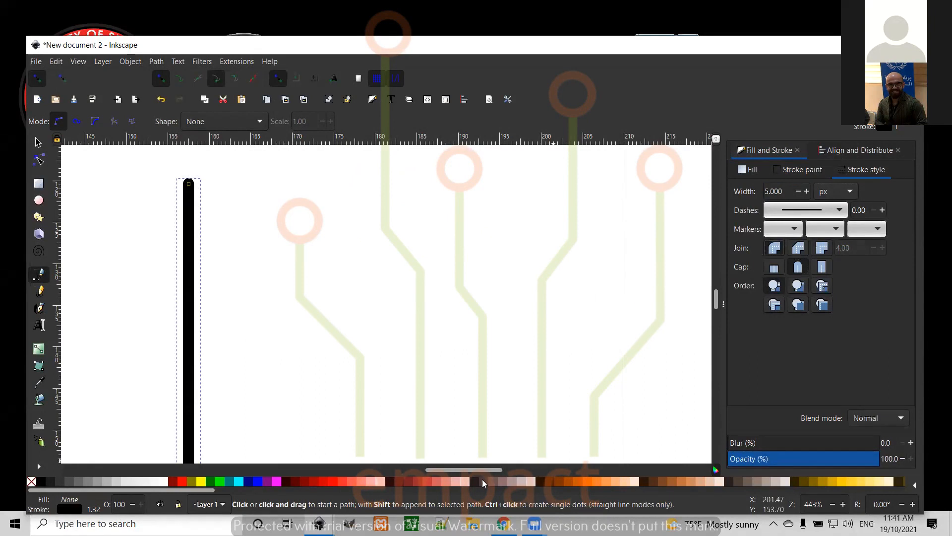
{"action": "scroll", "coordinate": [462, 366], "scroll_direction": "down", "scroll_amount": 6}
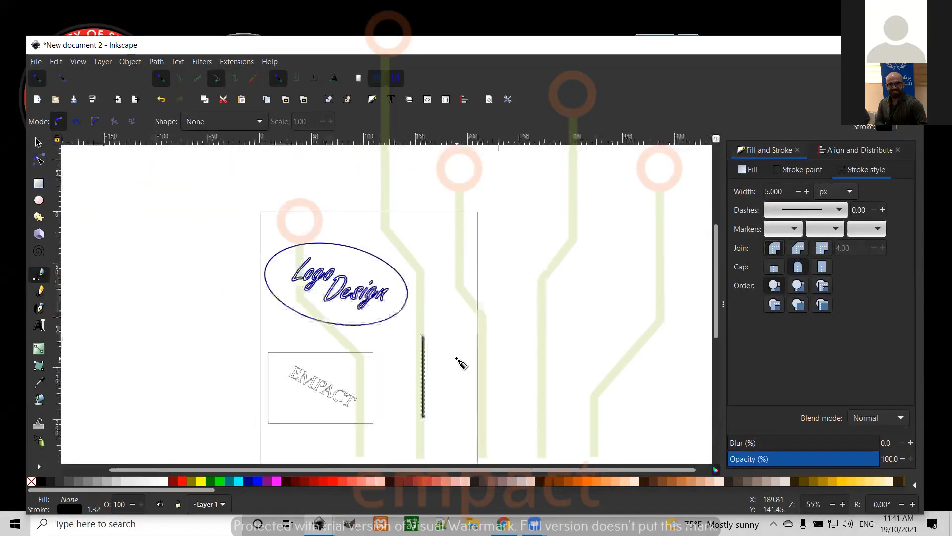
Rotate the line 90° clockwise and move it into the lower part of the Logo Design ellipse.
{"action": "left_click", "coordinate": [424, 354]}
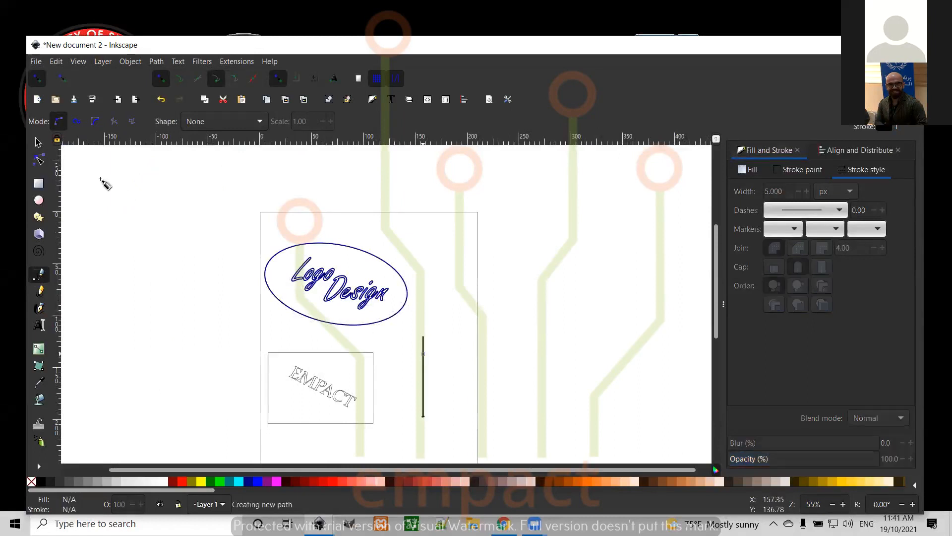
{"action": "key", "text": "Escape"}
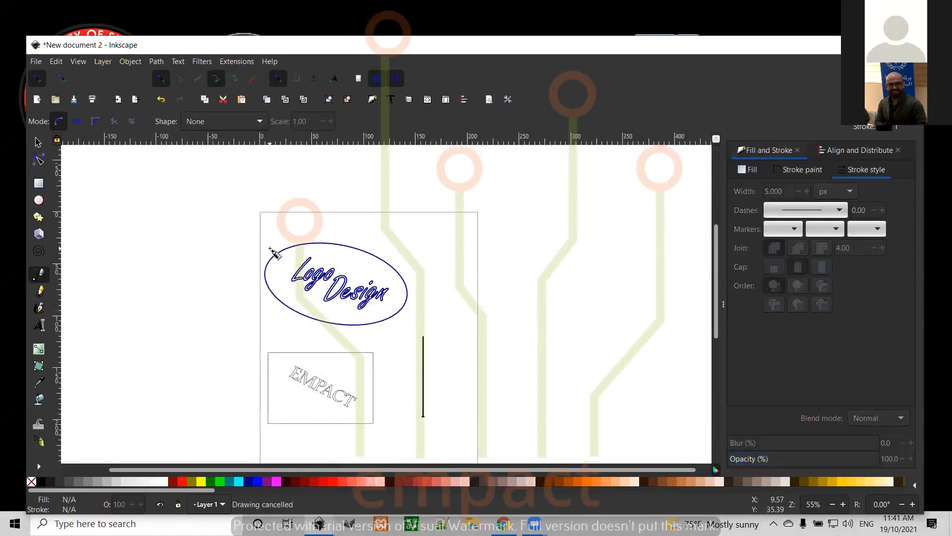
{"action": "left_click", "coordinate": [38, 142]}
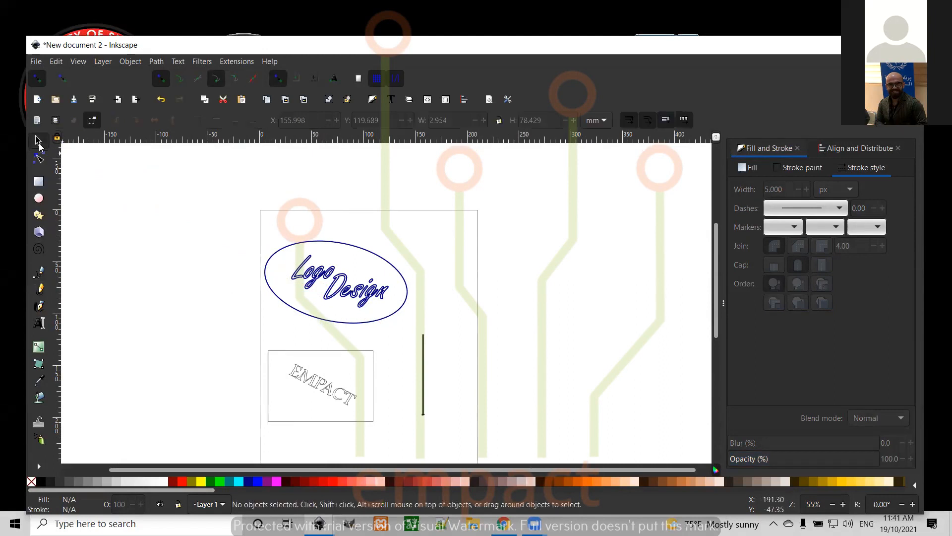
{"action": "left_click", "coordinate": [423, 362]}
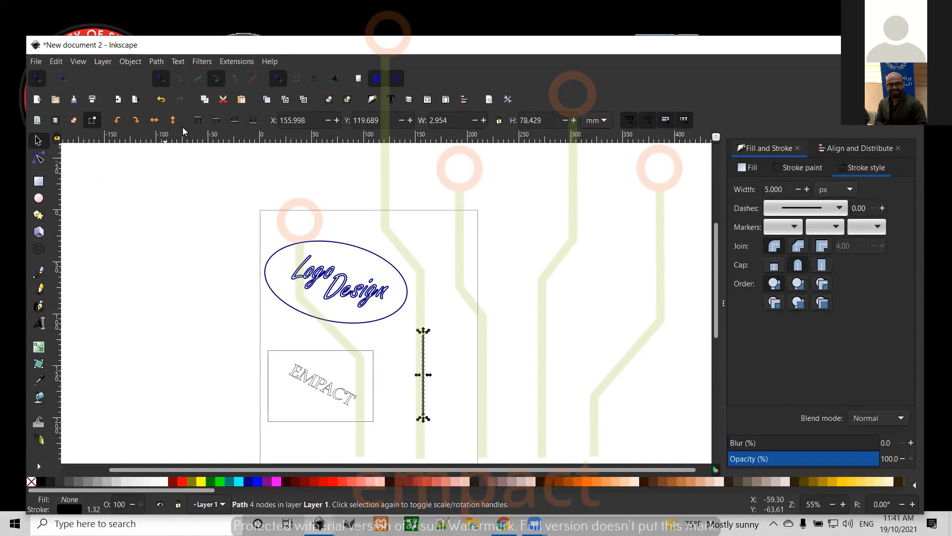
{"action": "left_click", "coordinate": [136, 121]}
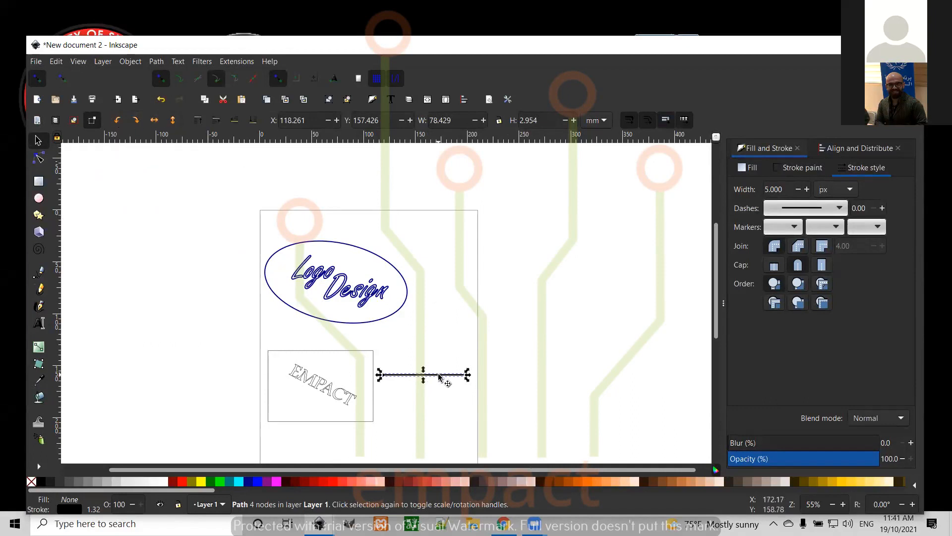
{"action": "left_click_drag", "start_coordinate": [439, 373], "coordinate": [346, 297]}
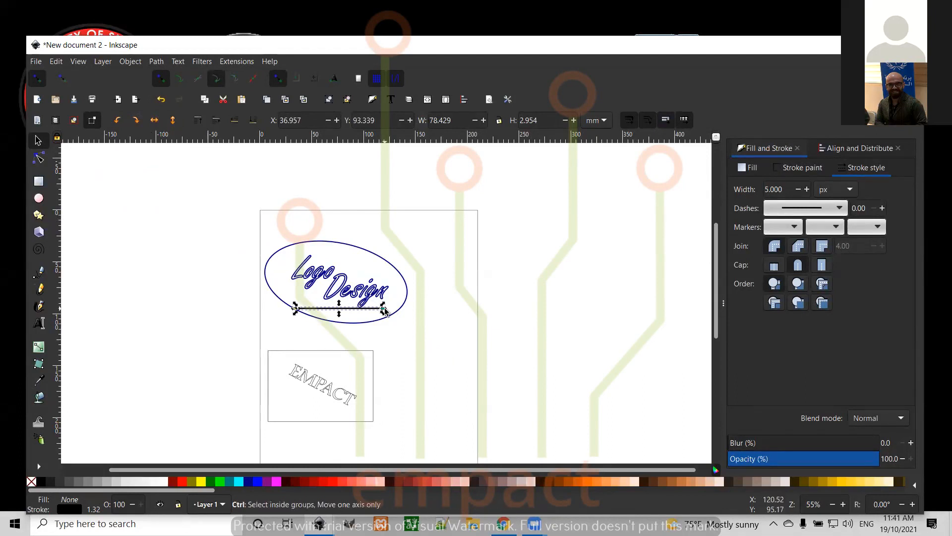
Lengthen the line to about 96 mm and tilt it downhill to follow the slanted Logo Design lettering.
{"action": "left_click_drag", "start_coordinate": [385, 311], "coordinate": [403, 311]}
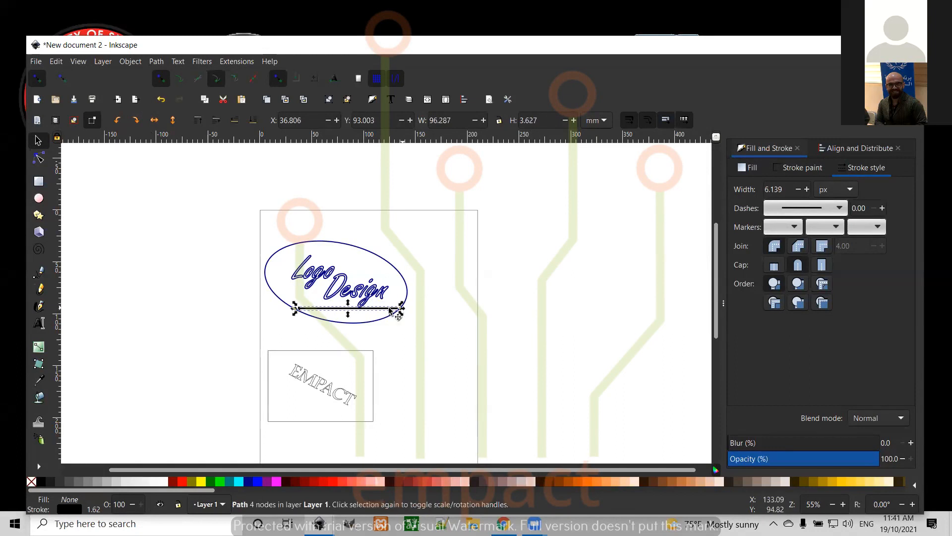
{"action": "left_click", "coordinate": [396, 310]}
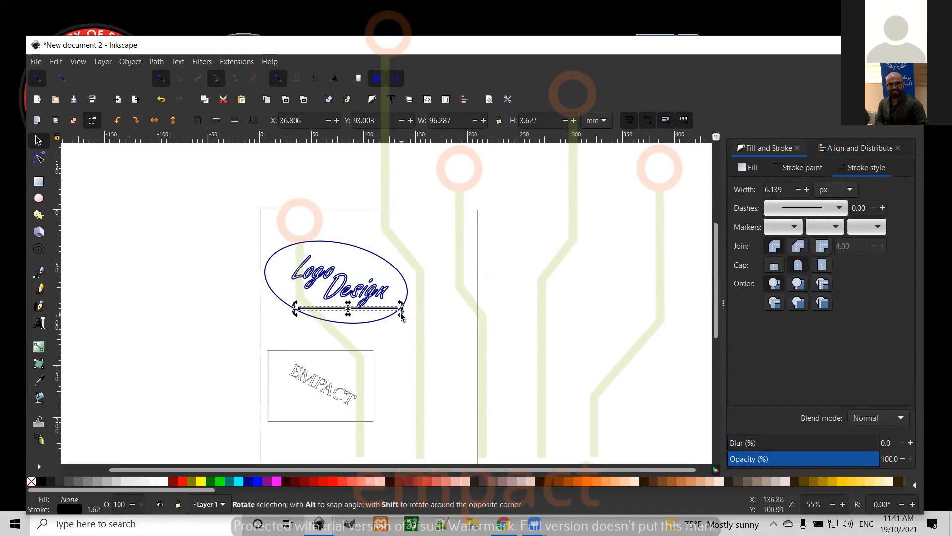
{"action": "left_click_drag", "start_coordinate": [401, 317], "coordinate": [360, 318]}
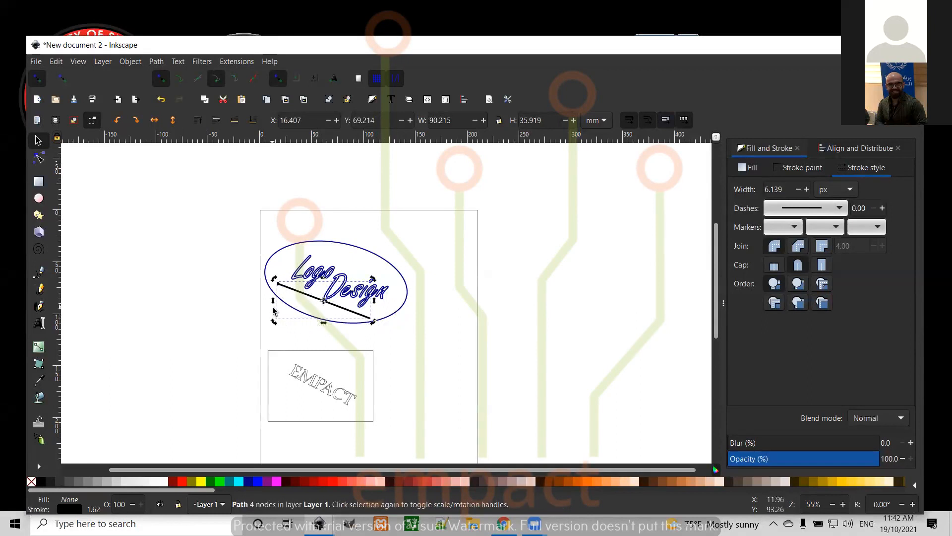
{"action": "left_click_drag", "start_coordinate": [272, 304], "coordinate": [271, 304]}
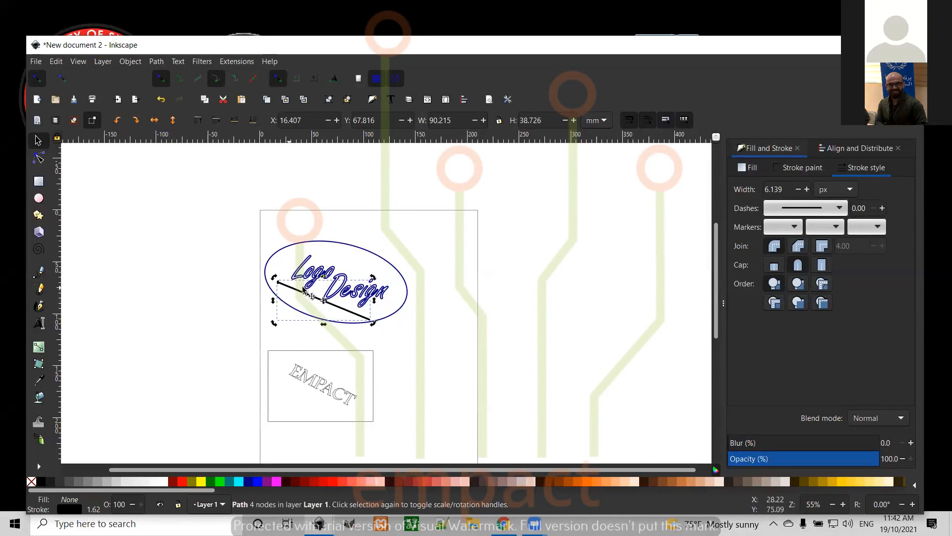
Move the line closer beneath the Logo Design lettering and flatten its slope, so it spans about 92 by 34 mm.
{"action": "left_click", "coordinate": [280, 285]}
{"action": "left_click_drag", "start_coordinate": [280, 284], "coordinate": [273, 281]}
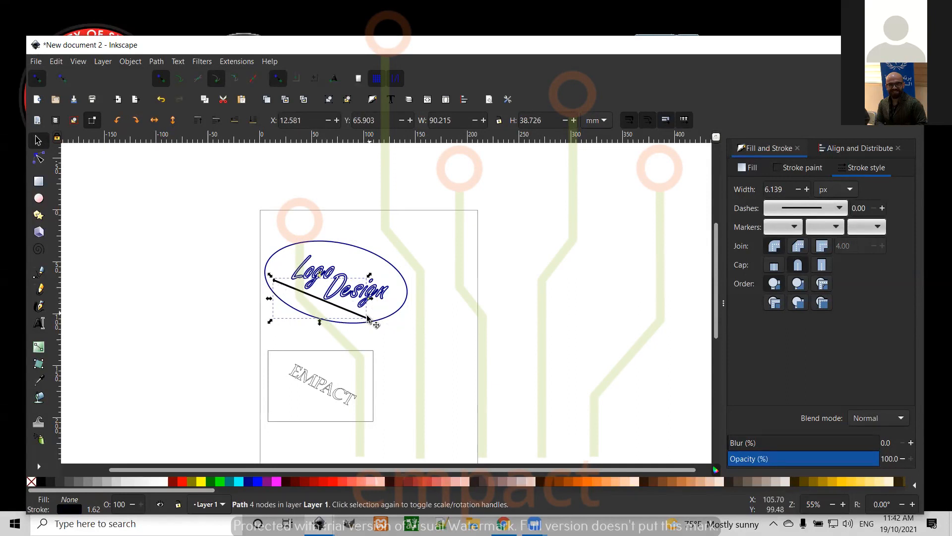
{"action": "left_click_drag", "start_coordinate": [361, 318], "coordinate": [366, 311]}
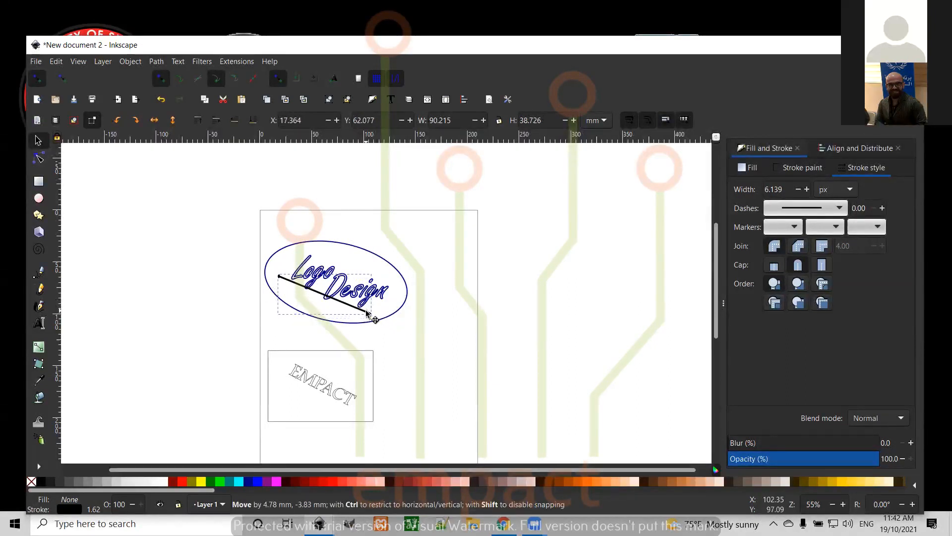
{"action": "left_click_drag", "start_coordinate": [367, 311], "coordinate": [369, 316]}
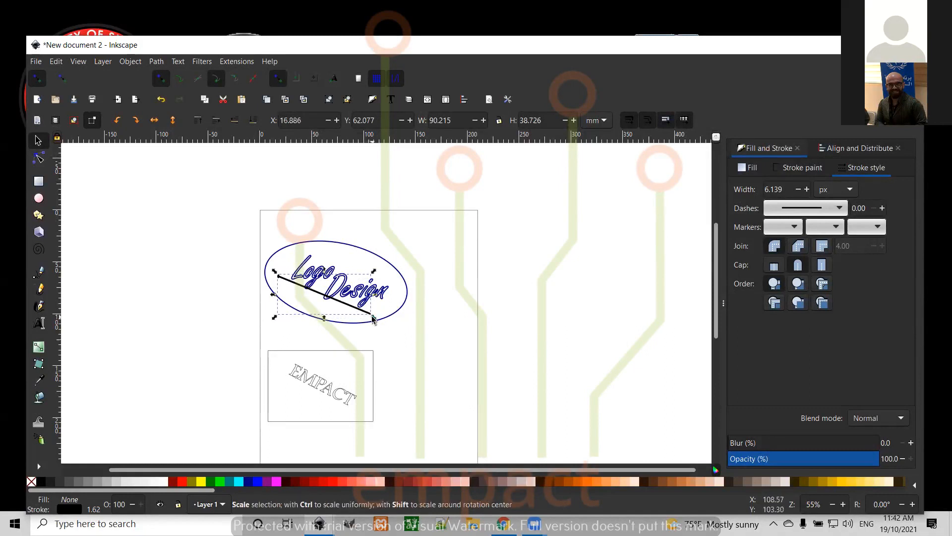
{"action": "left_click", "coordinate": [368, 315]}
{"action": "left_click_drag", "start_coordinate": [374, 318], "coordinate": [375, 312]}
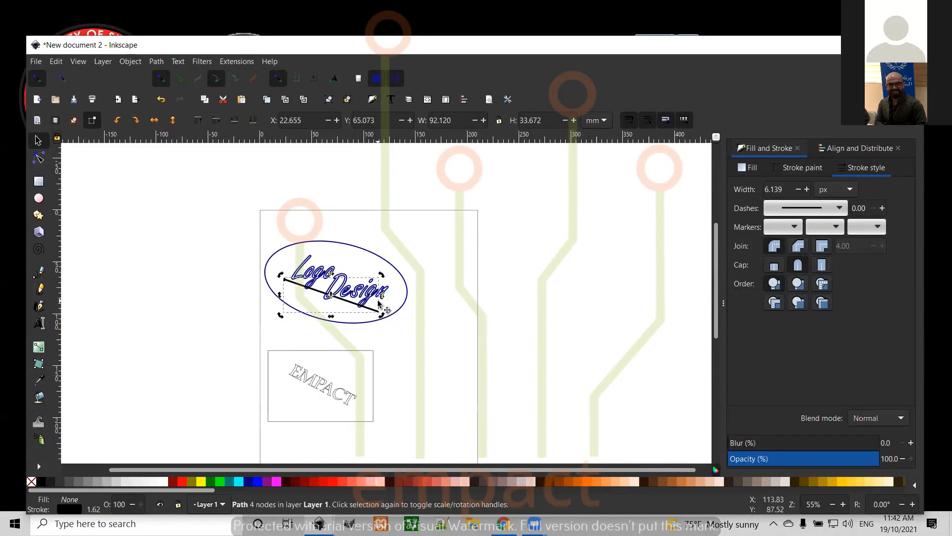
Reselect the slanted line, move it up against the Logo Design lettering and shrink it to about 74 by 23 mm.
{"action": "left_click", "coordinate": [376, 300]}
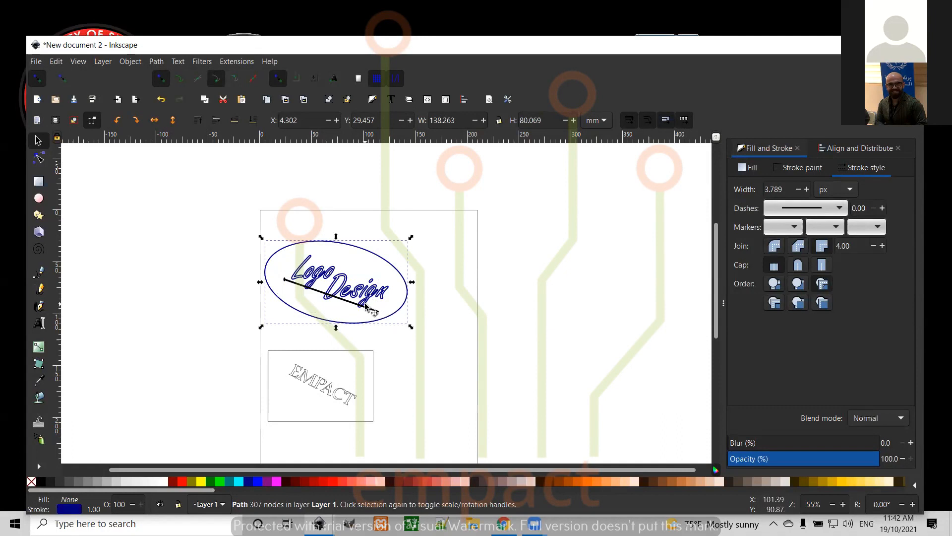
{"action": "left_click", "coordinate": [380, 298], "text": "alt"}
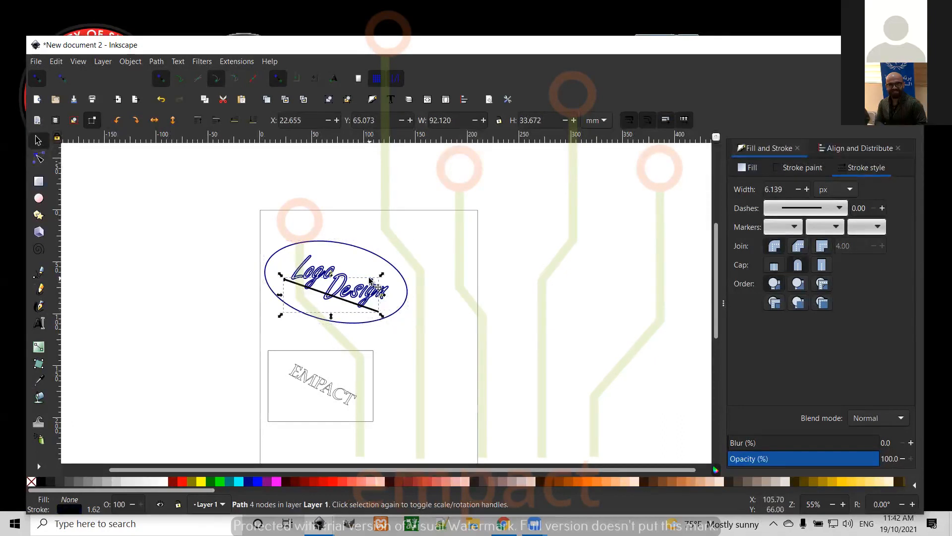
{"action": "left_click_drag", "start_coordinate": [367, 308], "coordinate": [370, 304]}
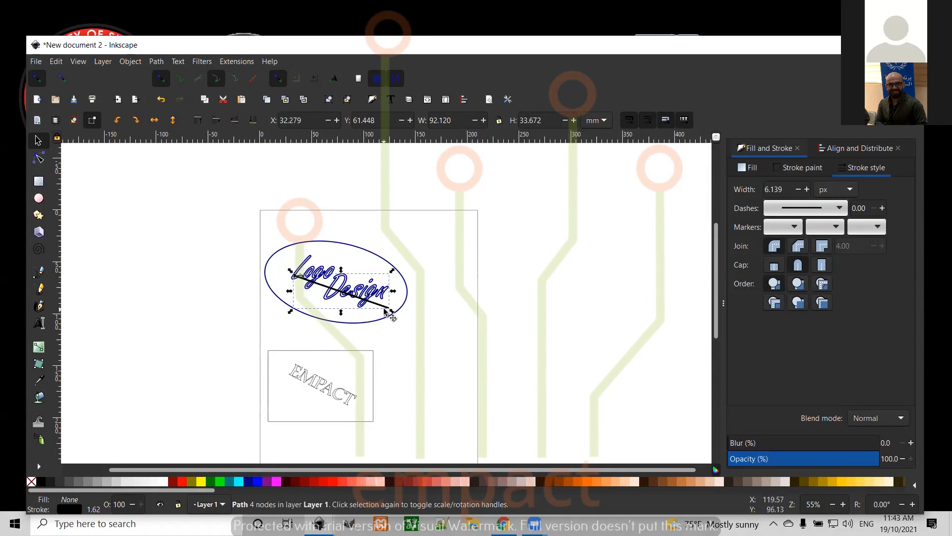
{"action": "left_click_drag", "start_coordinate": [391, 312], "coordinate": [380, 309]}
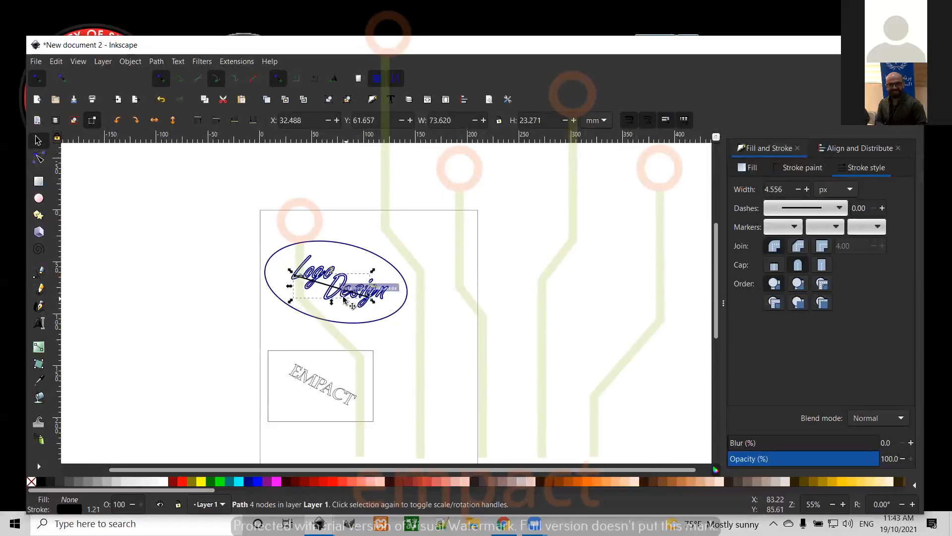
Enlarge the slanted line under the Logo Design lettering to about 92 by 34 mm and nudge it slightly left and up.
{"action": "left_click_drag", "start_coordinate": [373, 302], "coordinate": [383, 309]}
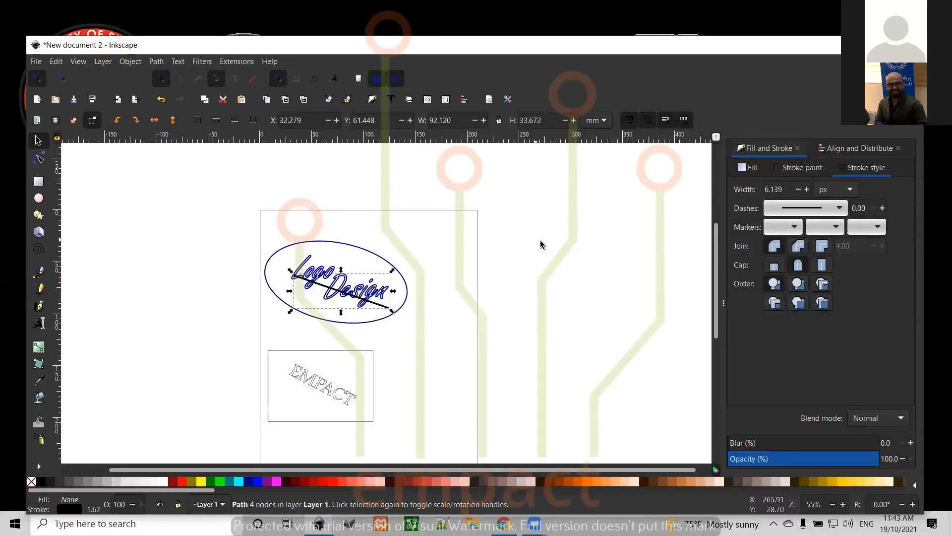
{"action": "key", "text": "Left"}
{"action": "key", "text": "Left"}
{"action": "key", "text": "Left"}
{"action": "key", "text": "Left"}
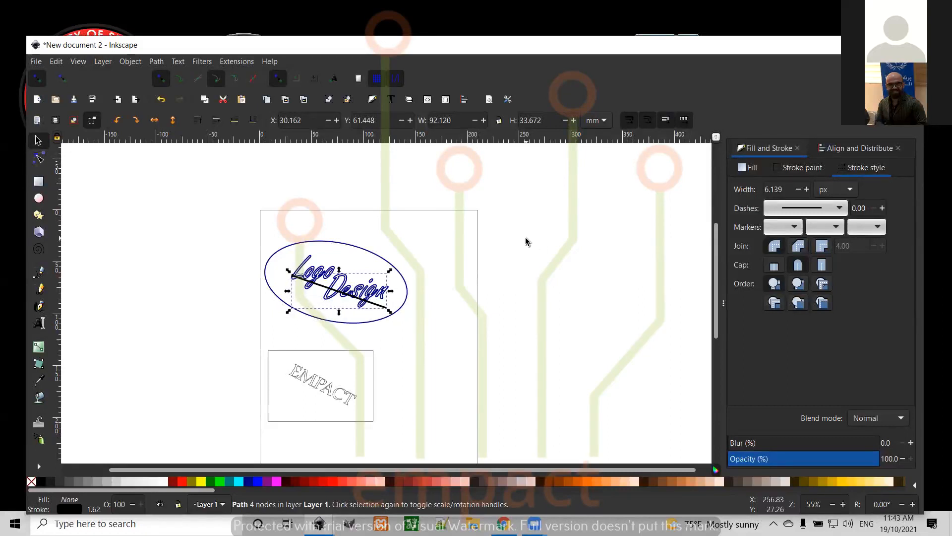
{"action": "key", "text": "Left"}
{"action": "key", "text": "Up"}
{"action": "key", "text": "Up"}
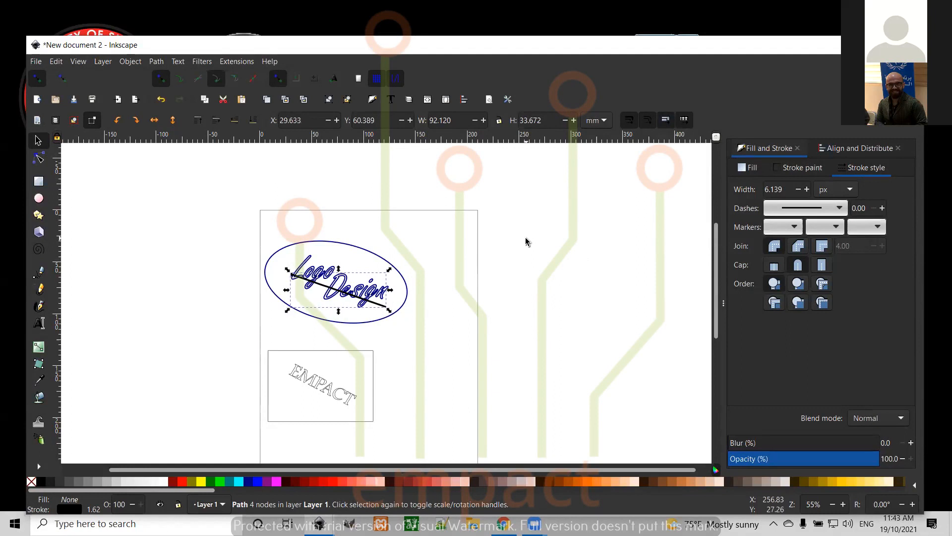
Reselect the line, rotate it to a flatter slope spanning about 95 by 23 mm, and nudge it slightly left and up.
{"action": "left_click", "coordinate": [290, 289]}
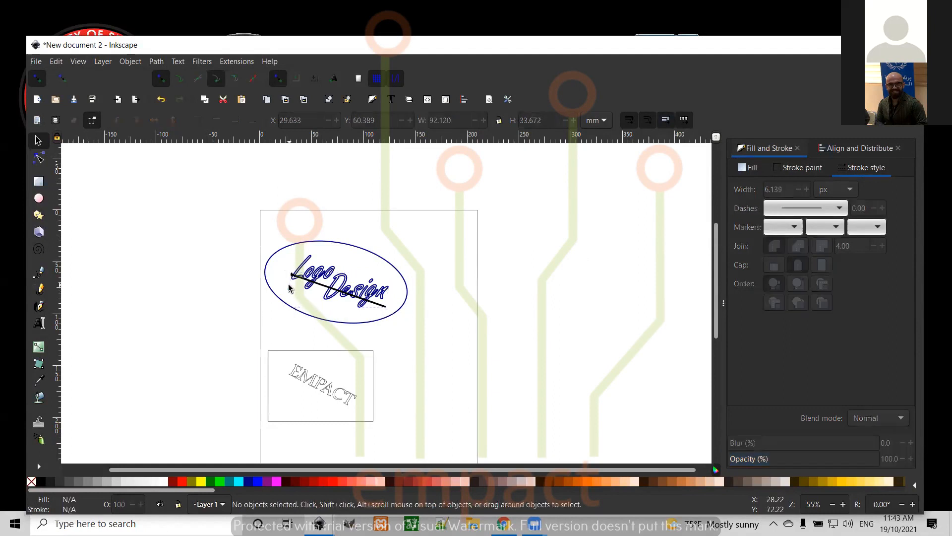
{"action": "left_click", "coordinate": [377, 306]}
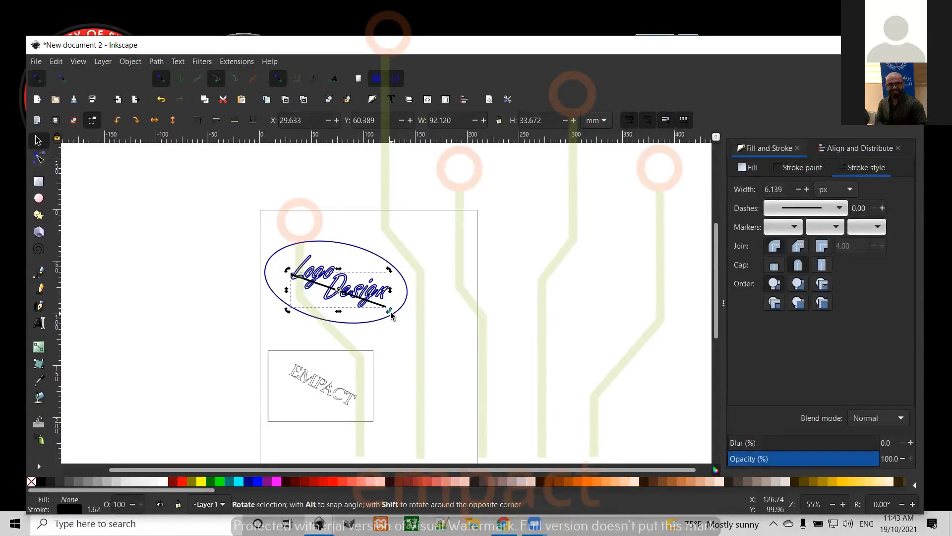
{"action": "left_click_drag", "start_coordinate": [390, 312], "coordinate": [391, 307]}
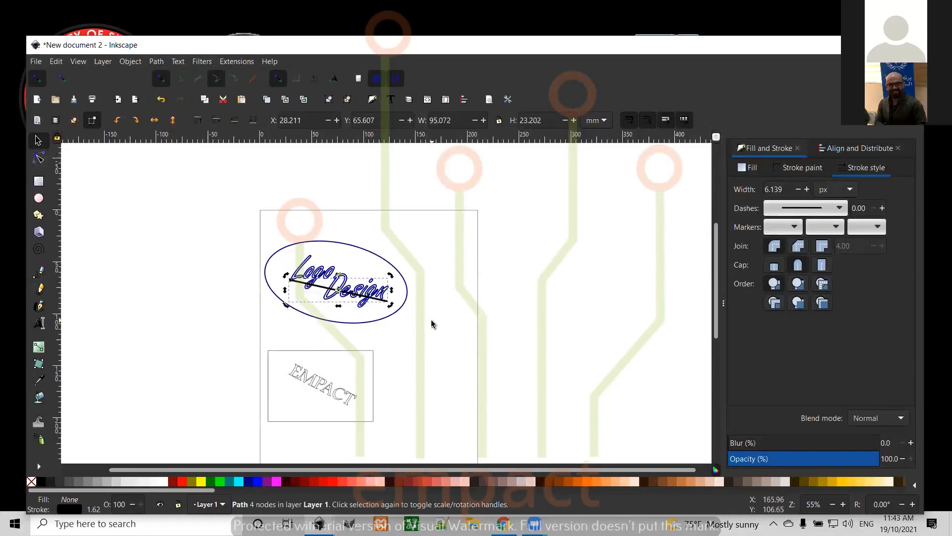
{"action": "left_click", "coordinate": [392, 301]}
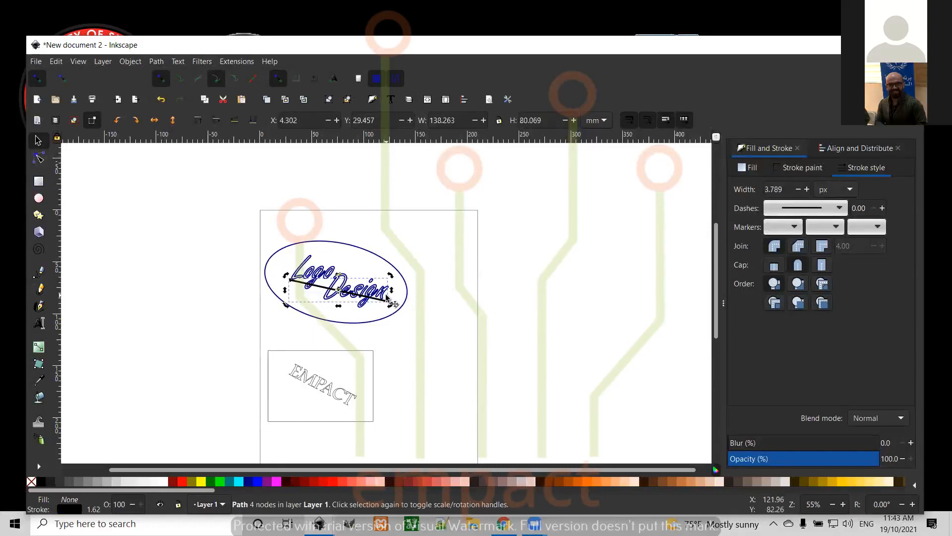
{"action": "left_click", "coordinate": [321, 287]}
{"action": "key", "text": "Left"}
{"action": "key", "text": "Left"}
{"action": "key", "text": "Right"}
{"action": "key", "text": "Up"}
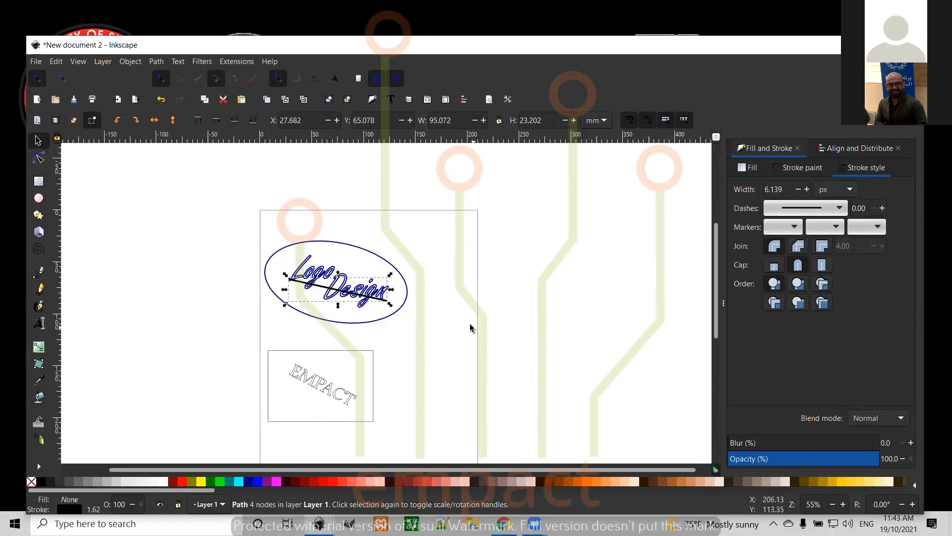
Set the line's stroke width to 10 px.
{"action": "double_click", "coordinate": [772, 186]}
{"action": "type", "text": "10"}
{"action": "key", "text": "Return"}
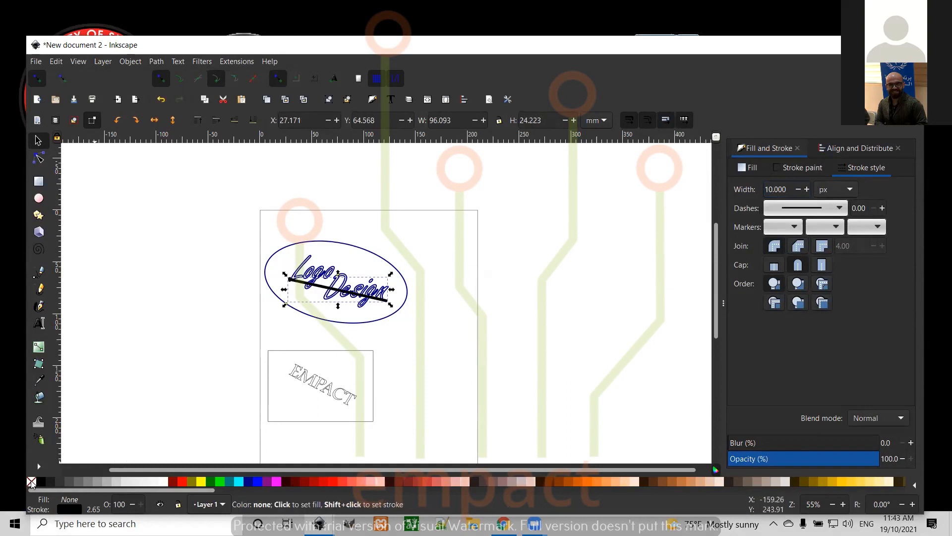
Try a yellow fill, a green fill with red at 66, a linear gradient and a mesh gradient on the line.
{"action": "left_click", "coordinate": [201, 479]}
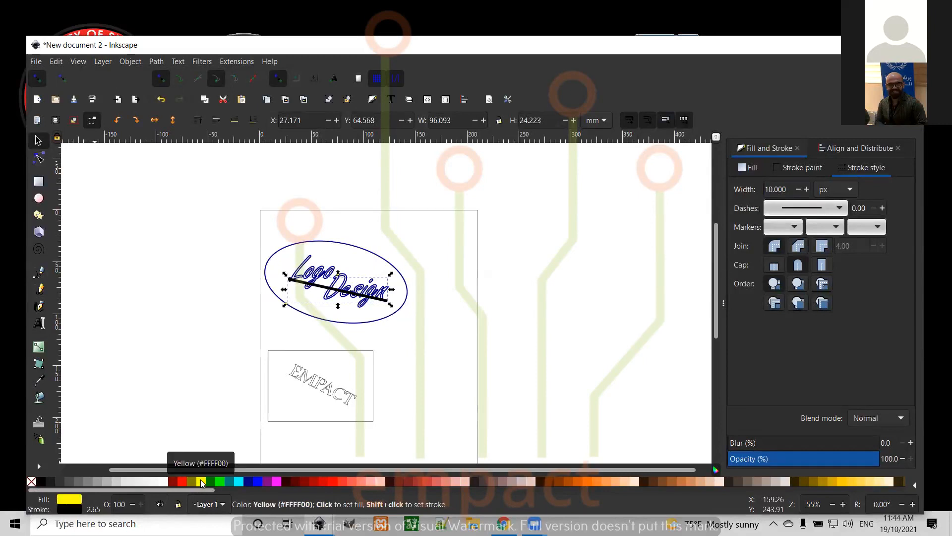
{"action": "left_click", "coordinate": [319, 290]}
{"action": "left_click", "coordinate": [319, 291]}
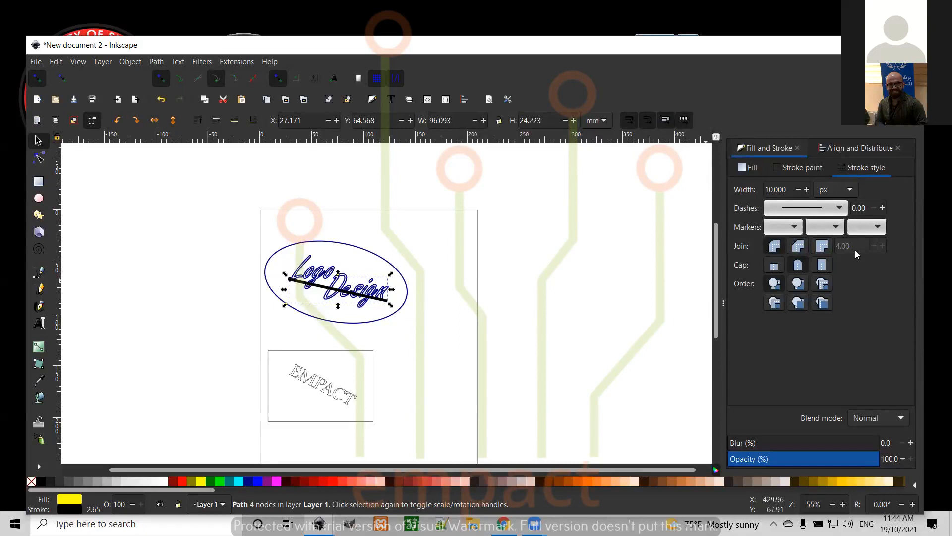
{"action": "left_click", "coordinate": [752, 167]}
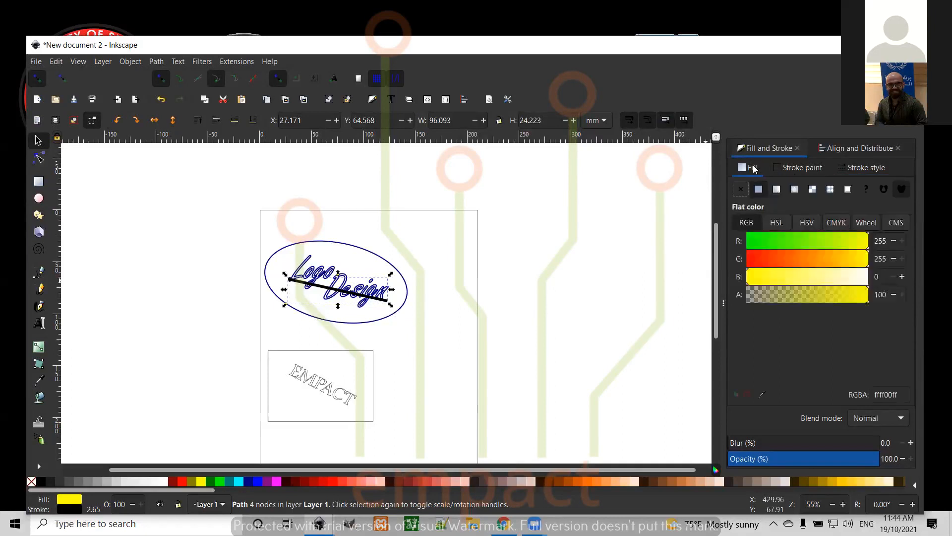
{"action": "left_click", "coordinate": [778, 236]}
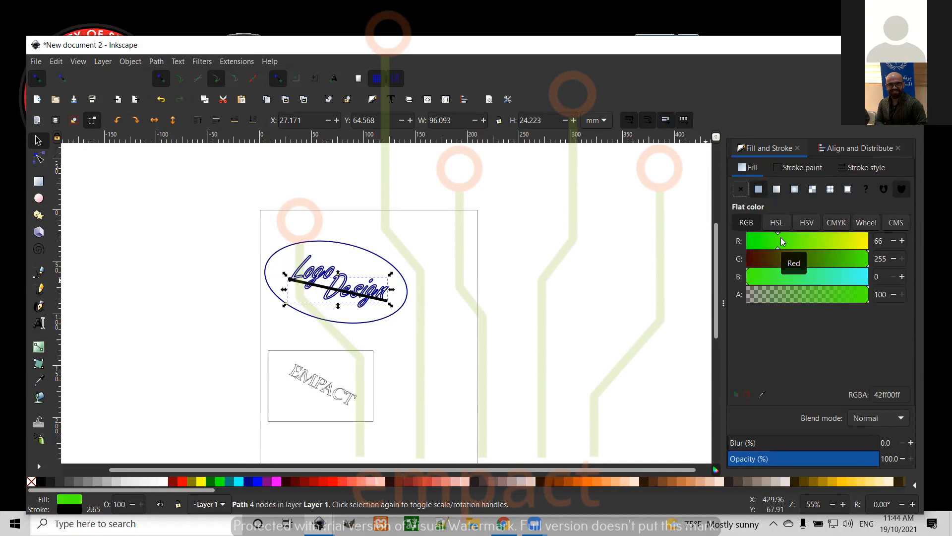
{"action": "left_click", "coordinate": [777, 189]}
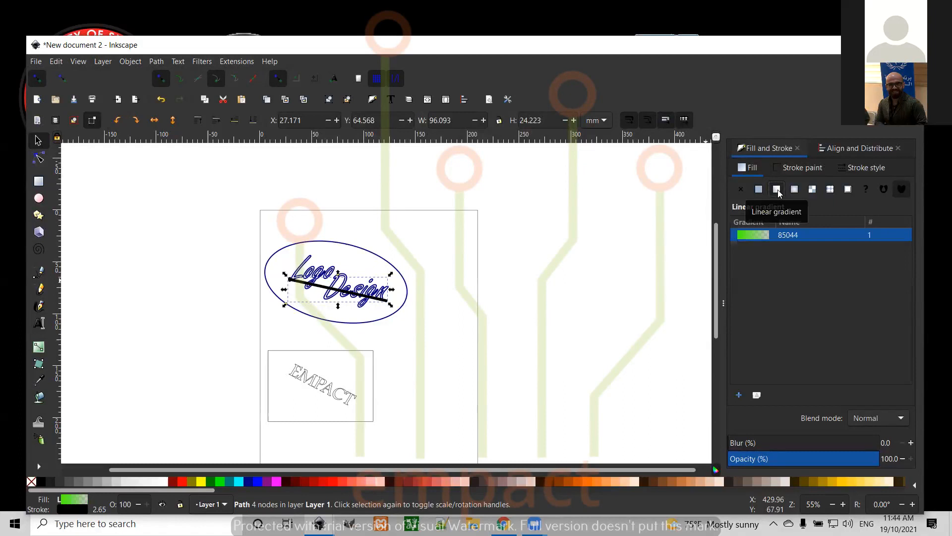
{"action": "left_click", "coordinate": [813, 190]}
{"action": "left_click", "coordinate": [646, 241]}
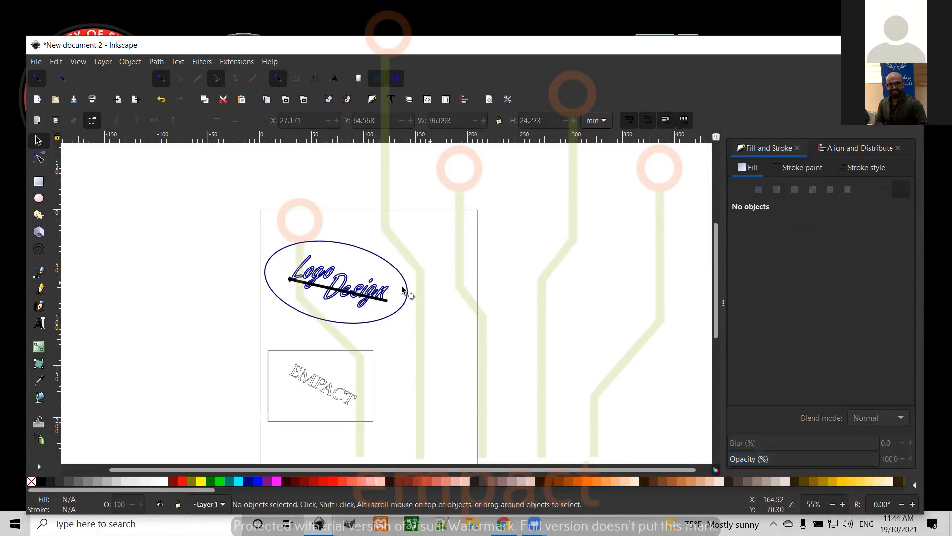
Reselect the line, look through its stroke and alignment settings, and try to ungroup it.
{"action": "left_click", "coordinate": [390, 301]}
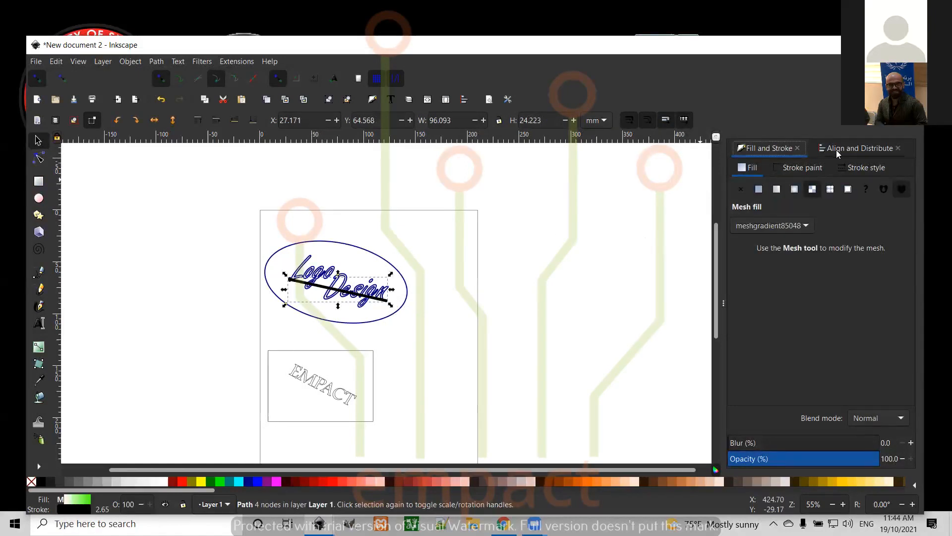
{"action": "left_click", "coordinate": [800, 168]}
{"action": "left_click", "coordinate": [860, 169]}
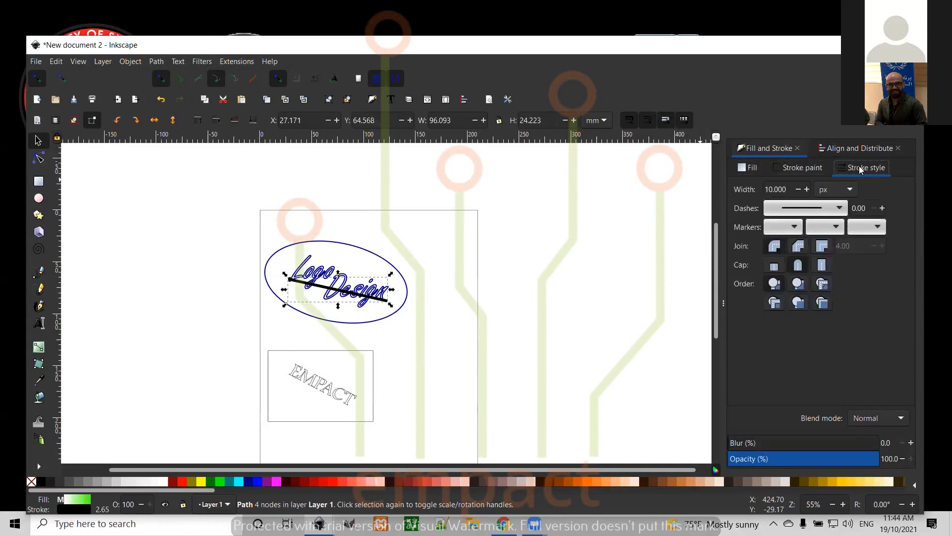
{"action": "left_click", "coordinate": [870, 151]}
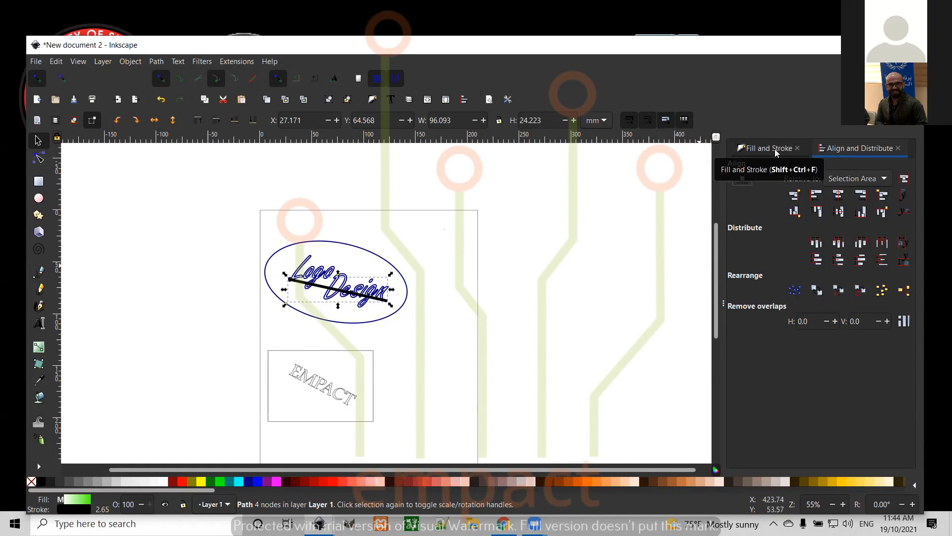
{"action": "left_click", "coordinate": [347, 102]}
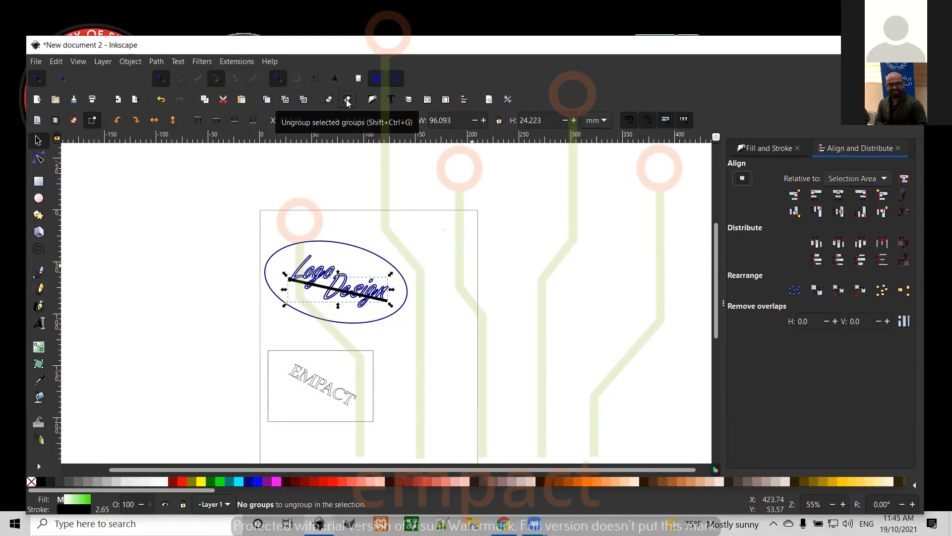
{"action": "left_click", "coordinate": [351, 99]}
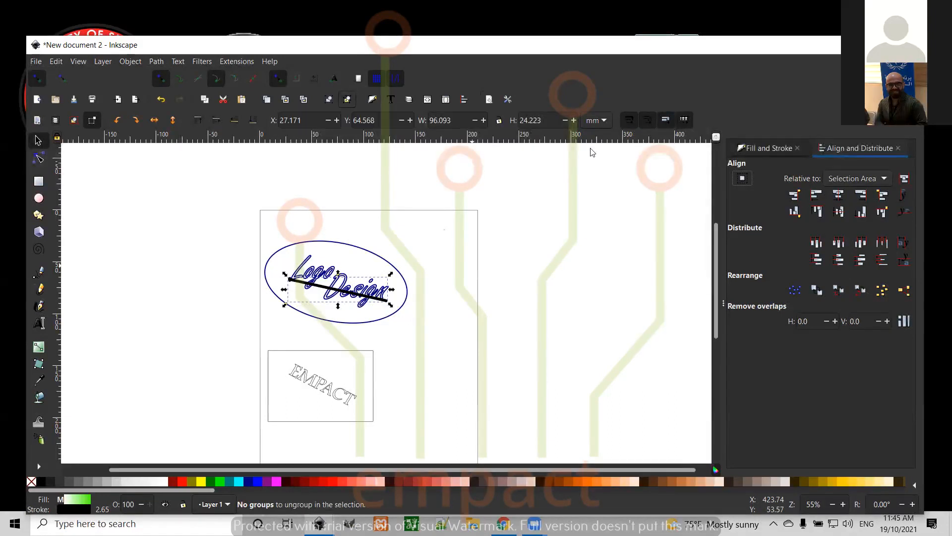
{"action": "left_click", "coordinate": [771, 149]}
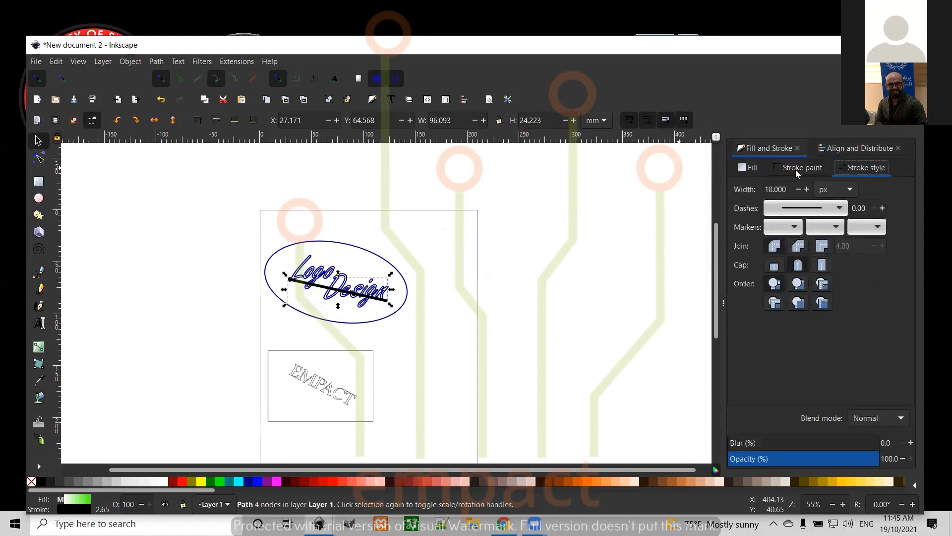
{"action": "left_click", "coordinate": [758, 167]}
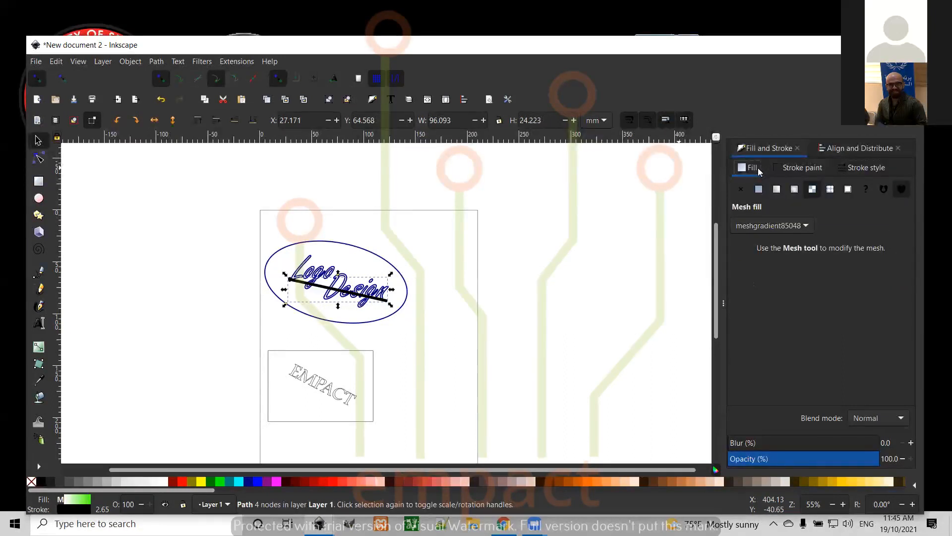
Try a semi-transparent blue stroke on the line, with blue at 135 and alpha at 53.
{"action": "left_click", "coordinate": [793, 168]}
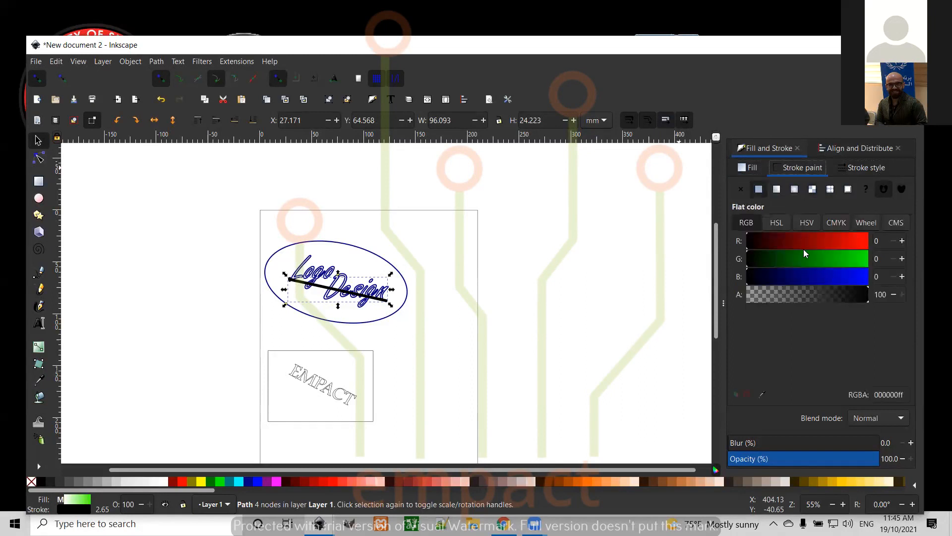
{"action": "left_click", "coordinate": [816, 296]}
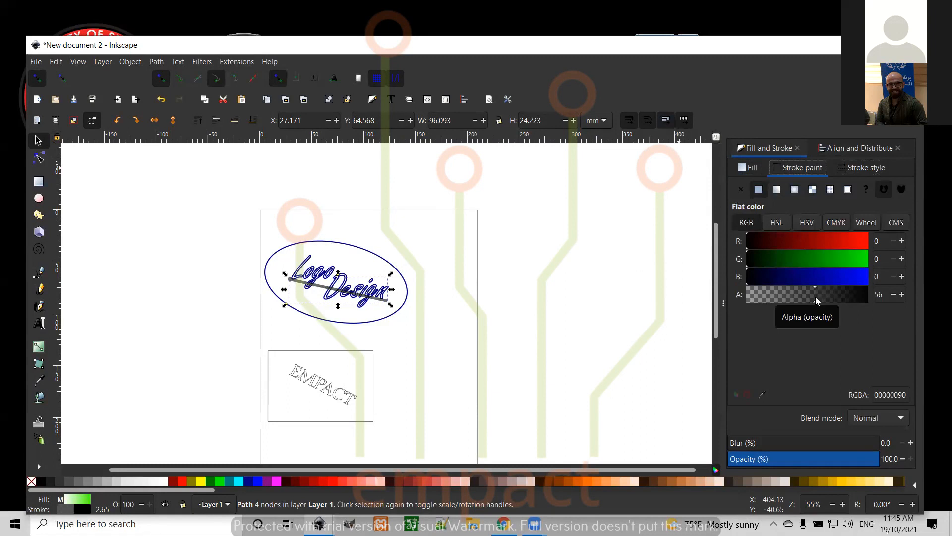
{"action": "left_click_drag", "start_coordinate": [816, 297], "coordinate": [810, 302]}
{"action": "left_click", "coordinate": [804, 271]}
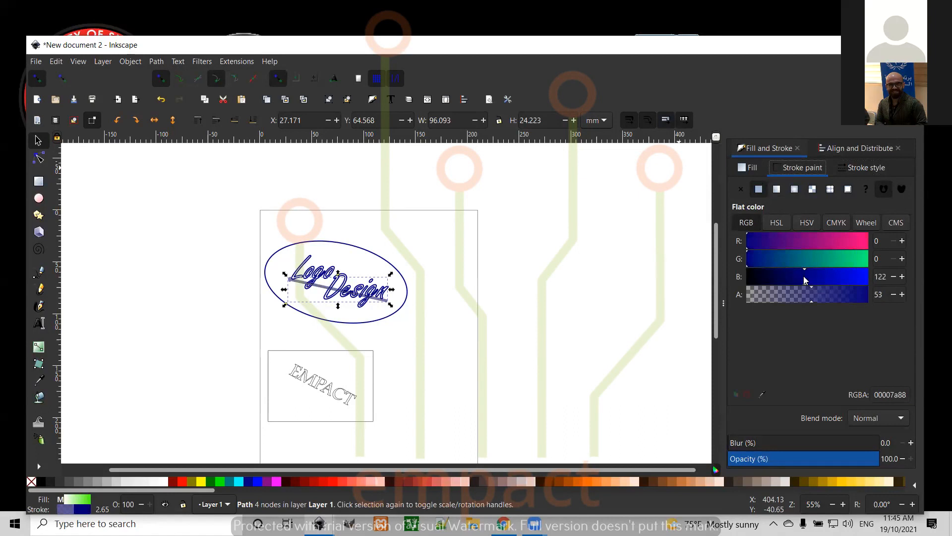
{"action": "left_click_drag", "start_coordinate": [803, 277], "coordinate": [824, 276]}
Give the line a yellow fill and a translucent yellow stroke with red 217, green 217, blue 10 and alpha 45.
{"action": "left_click", "coordinate": [201, 481]}
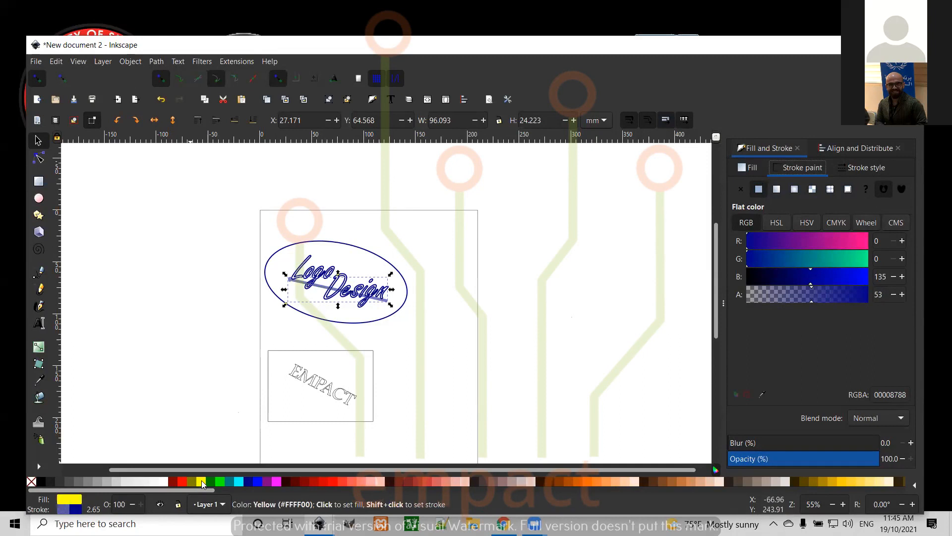
{"action": "left_click", "coordinate": [850, 259]}
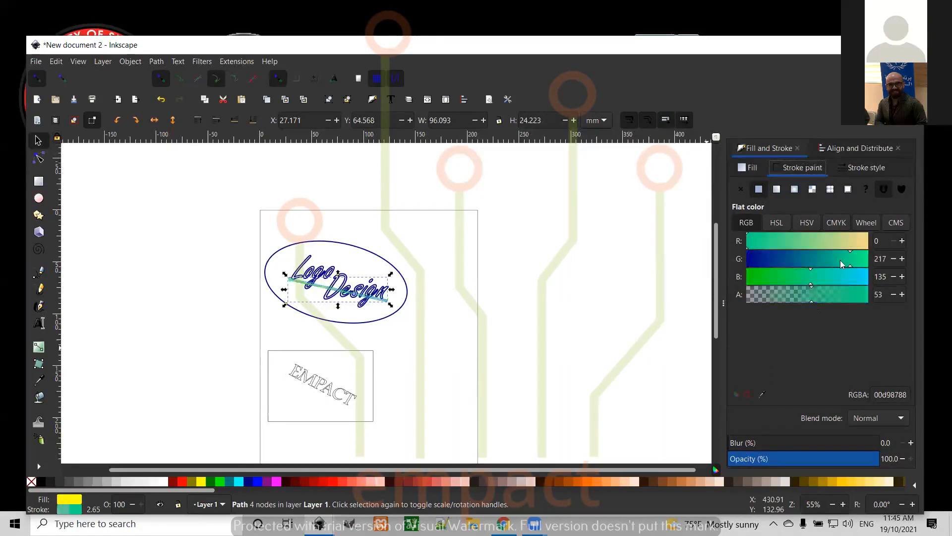
{"action": "left_click", "coordinate": [780, 275]}
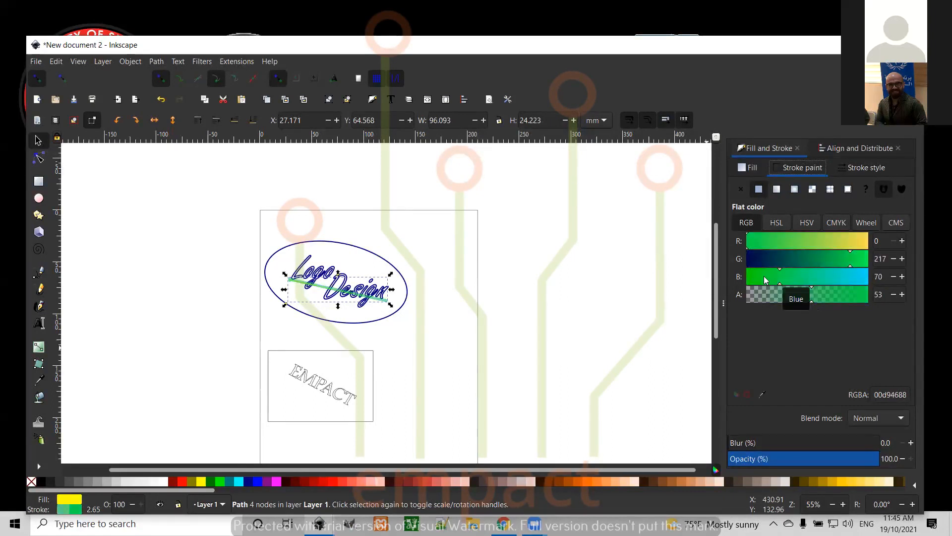
{"action": "left_click", "coordinate": [850, 240]}
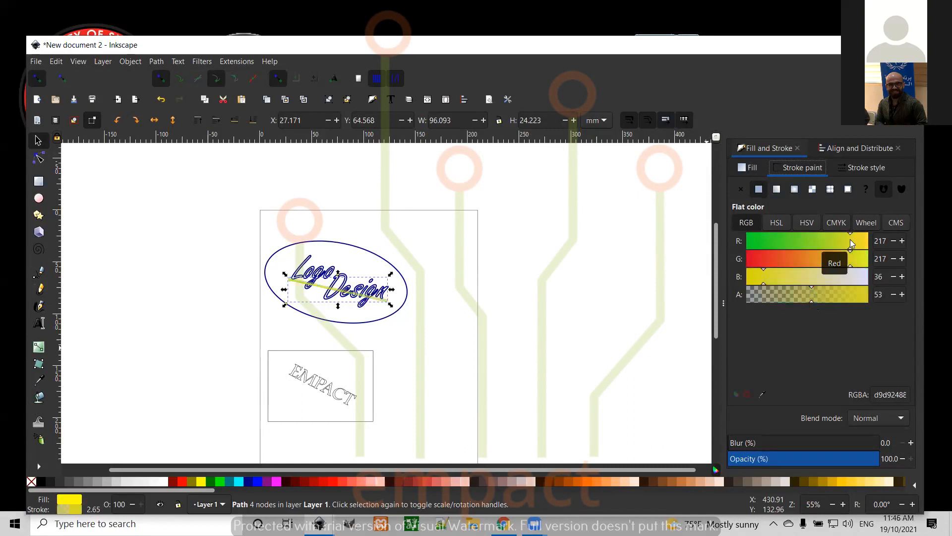
{"action": "left_click", "coordinate": [751, 277]}
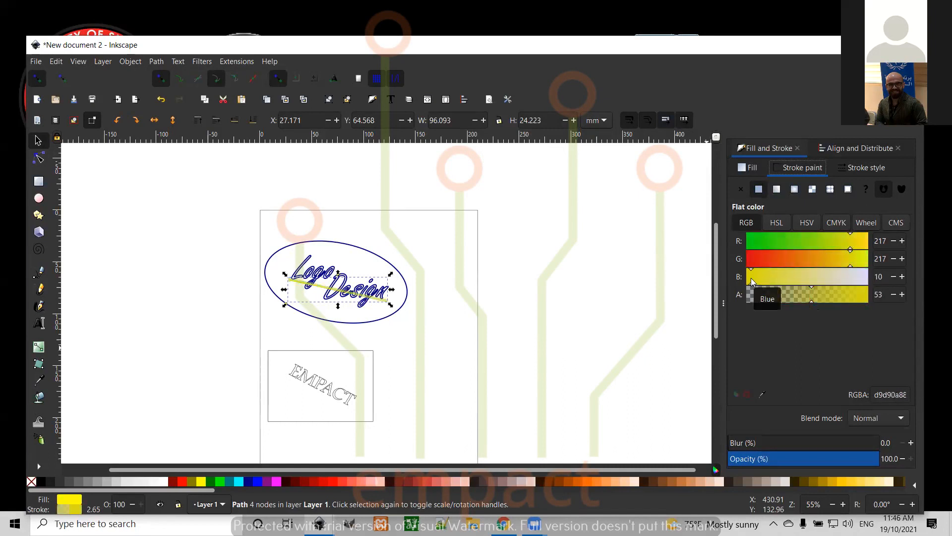
{"action": "left_click_drag", "start_coordinate": [811, 293], "coordinate": [787, 298]}
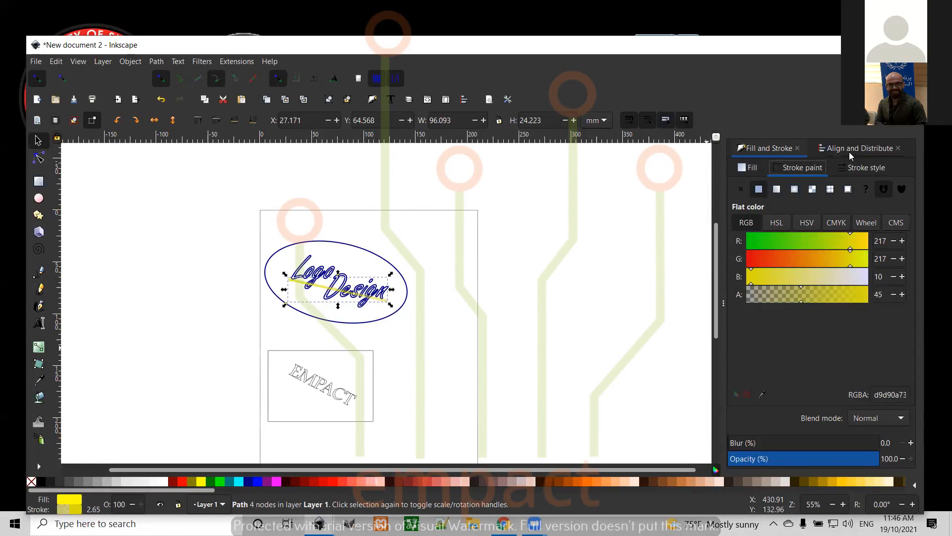
Apply a dash pattern of long dashes with short gaps to the line's stroke and deselect the line.
{"action": "left_click", "coordinate": [857, 168]}
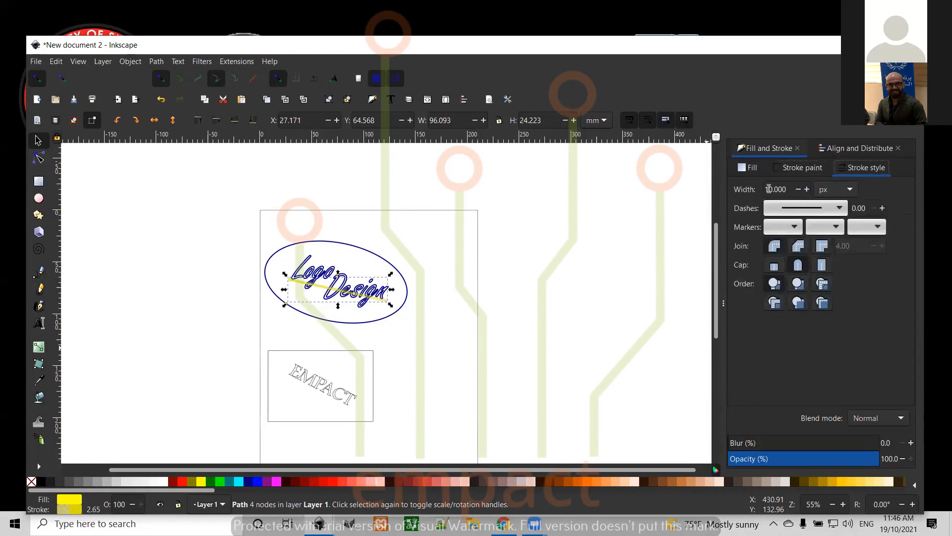
{"action": "left_click", "coordinate": [838, 208]}
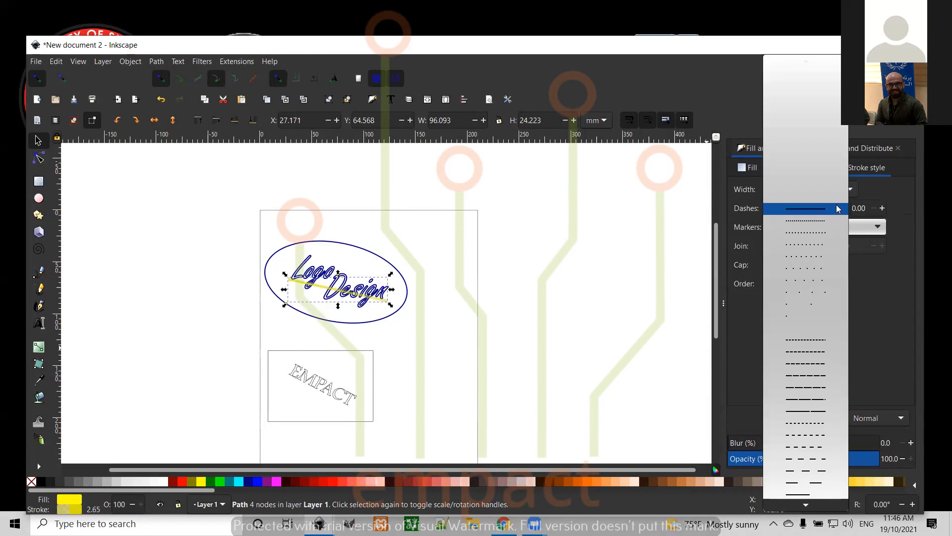
{"action": "left_click", "coordinate": [817, 388]}
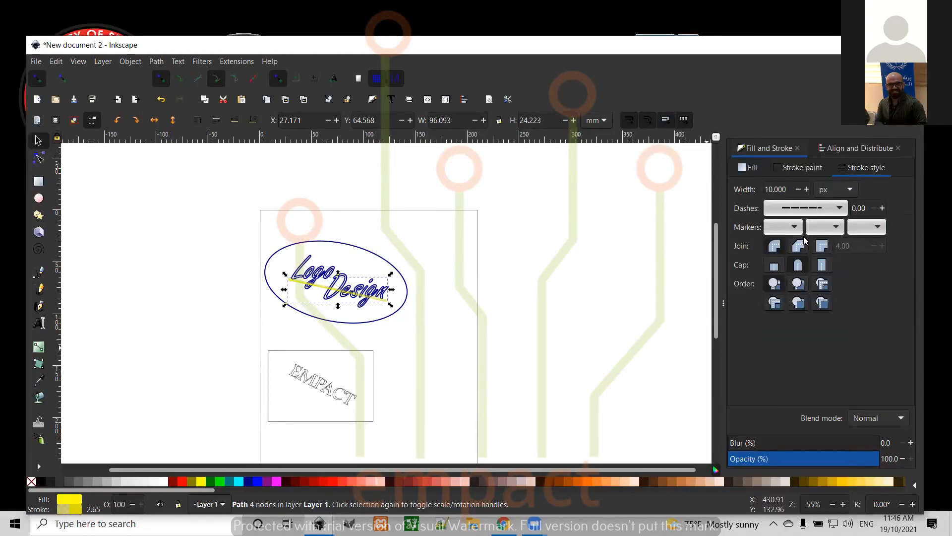
{"action": "left_click", "coordinate": [774, 189]}
{"action": "left_click", "coordinate": [600, 240]}
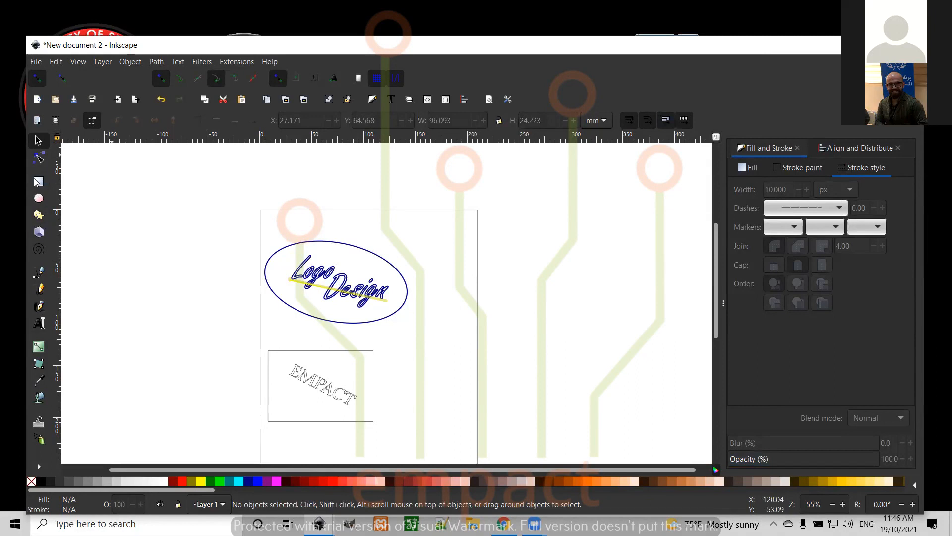
Fill the oval's interior and the space around the Logo Design lettering with cyan using the Paint Bucket.
{"action": "left_click", "coordinate": [40, 400]}
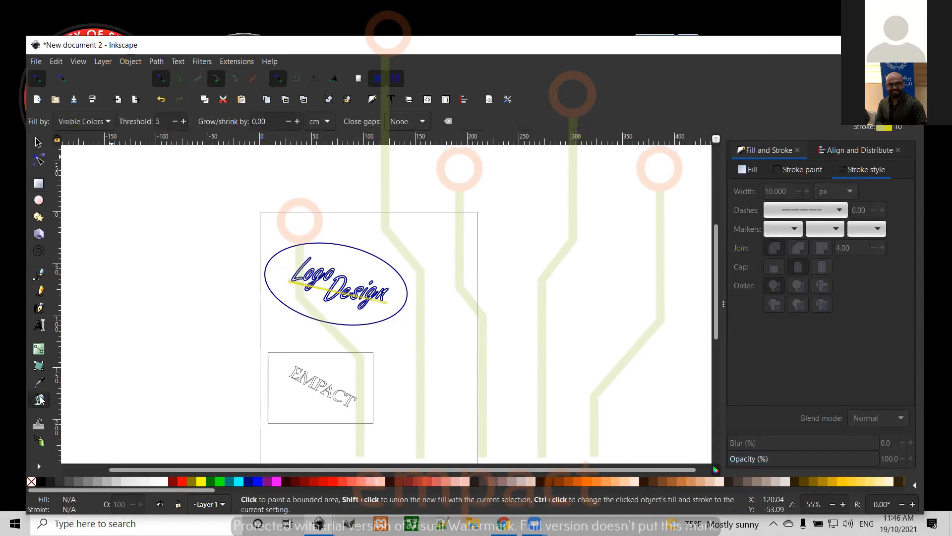
{"action": "left_click", "coordinate": [238, 482]}
{"action": "left_click", "coordinate": [364, 275]}
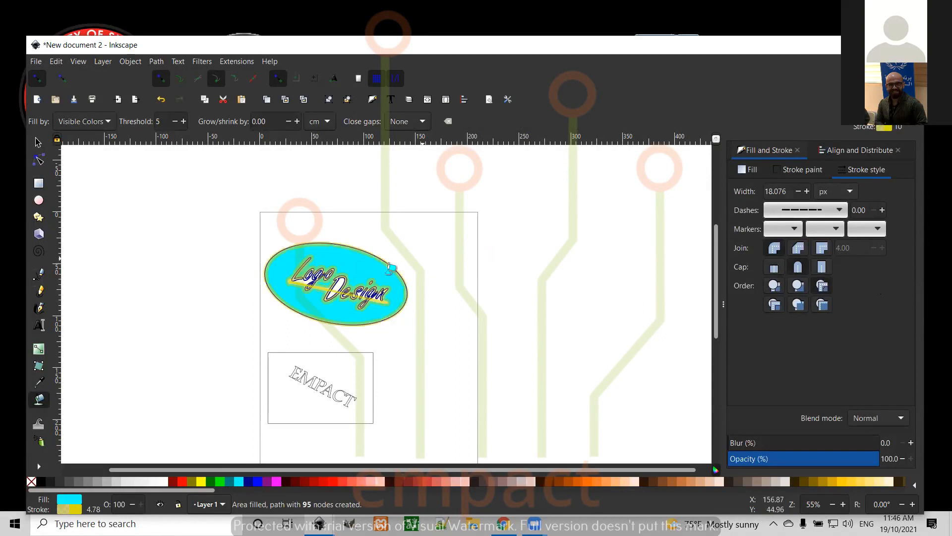
{"action": "left_click", "coordinate": [335, 284]}
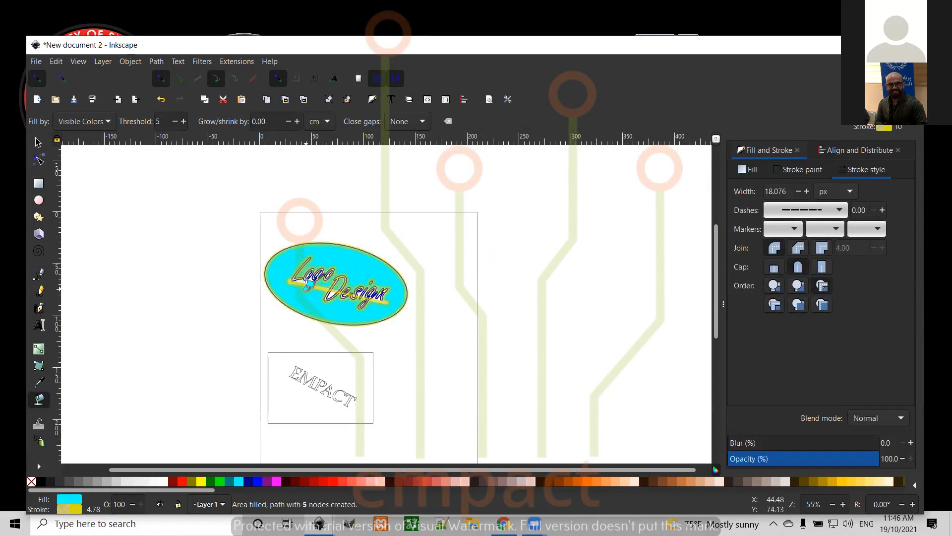
{"action": "left_click", "coordinate": [334, 298]}
{"action": "left_click", "coordinate": [329, 297]}
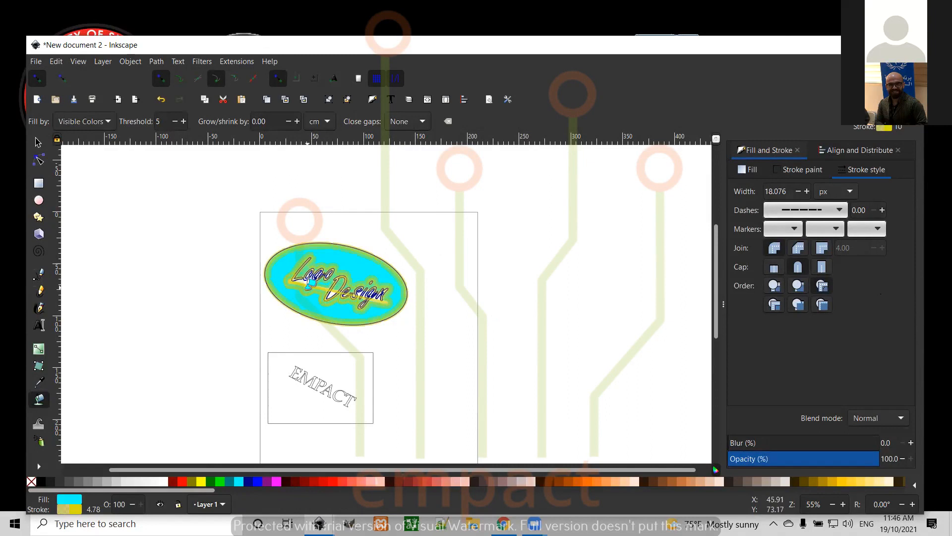
Bucket-fill the white gaps beside the first o of Logo and in the D, s, i and g of Design with cyan.
{"action": "scroll", "coordinate": [310, 282], "scroll_direction": "up", "scroll_amount": 5}
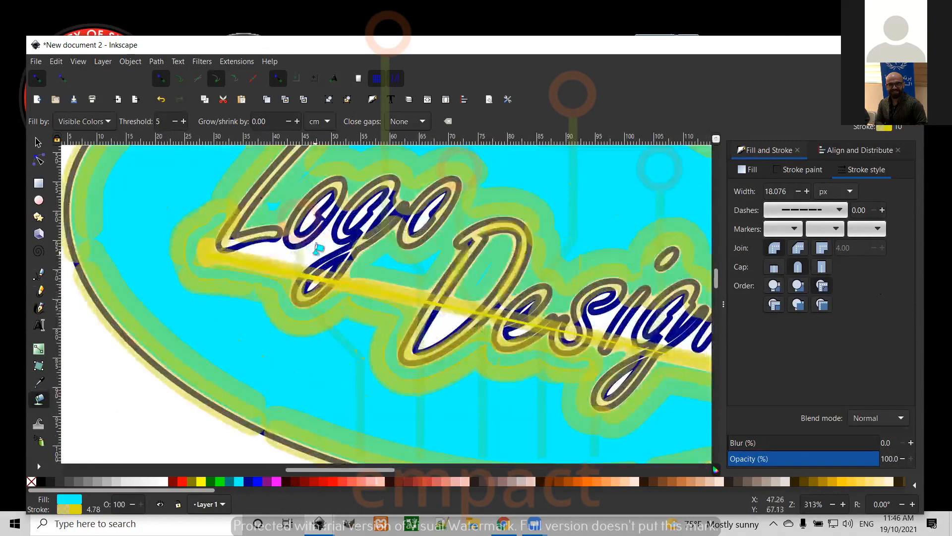
{"action": "left_click", "coordinate": [318, 249]}
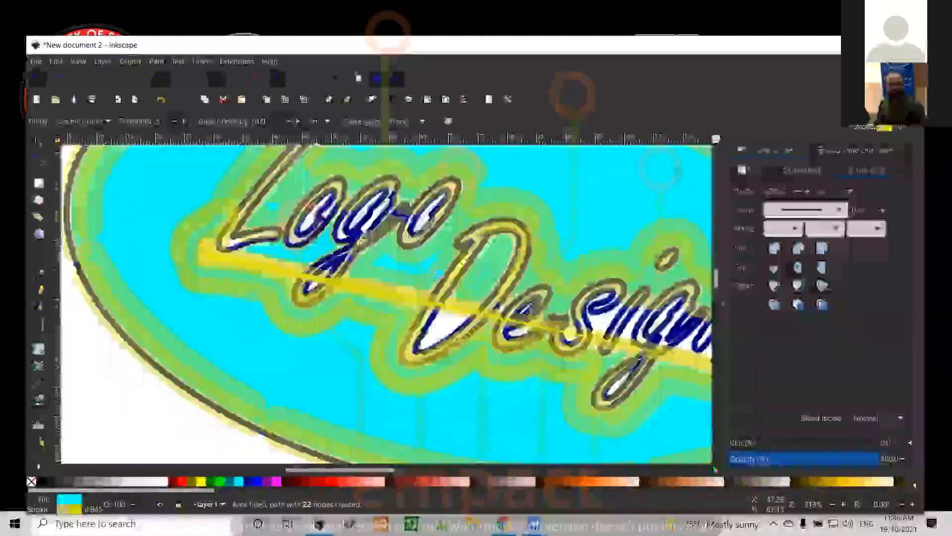
{"action": "left_click", "coordinate": [442, 323]}
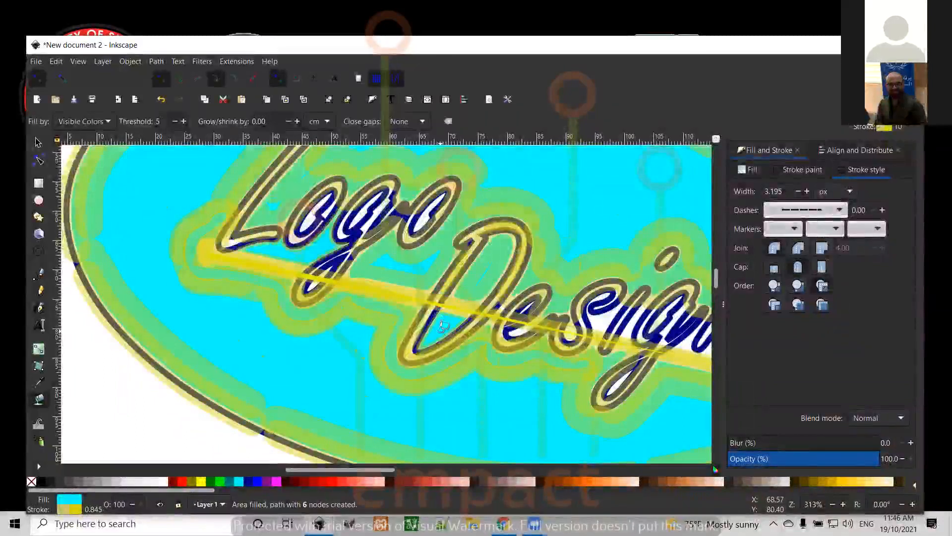
{"action": "left_click", "coordinate": [605, 321]}
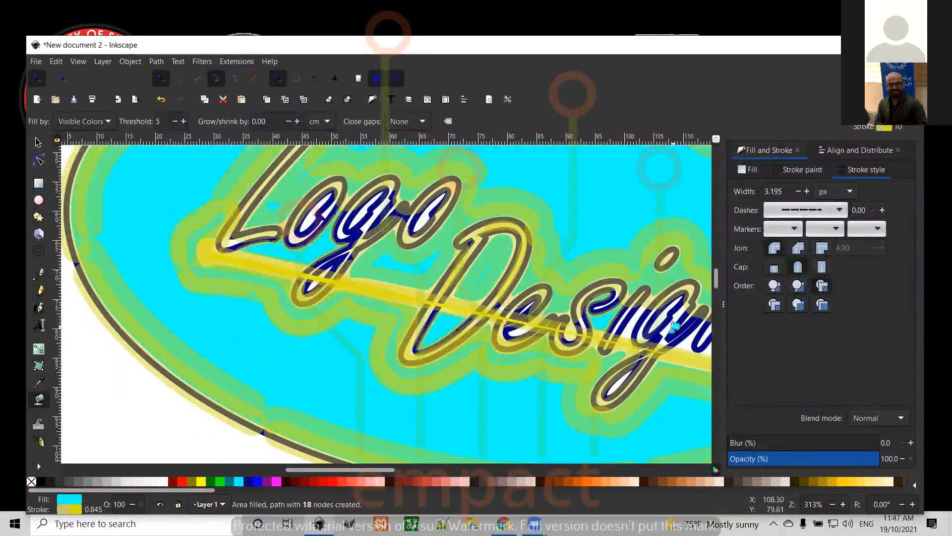
{"action": "left_click", "coordinate": [673, 327]}
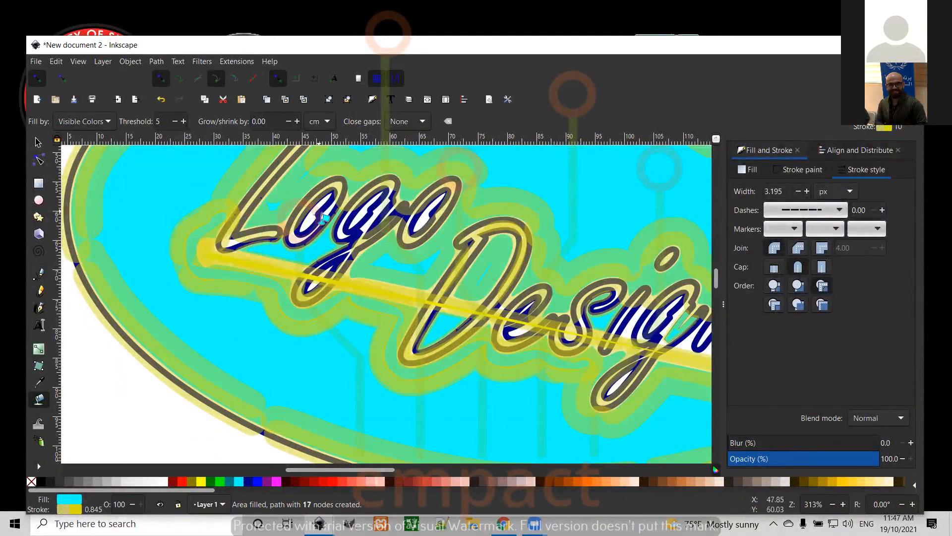
Bucket-fill the openings inside the o, g and o of Logo and the e of Design with cyan.
{"action": "left_click", "coordinate": [313, 213]}
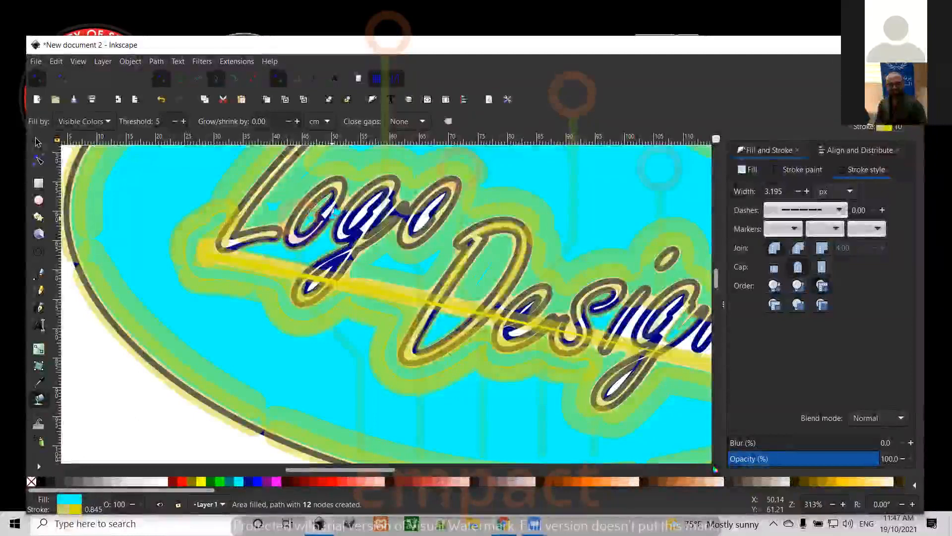
{"action": "left_click", "coordinate": [363, 218]}
{"action": "left_click", "coordinate": [390, 218]}
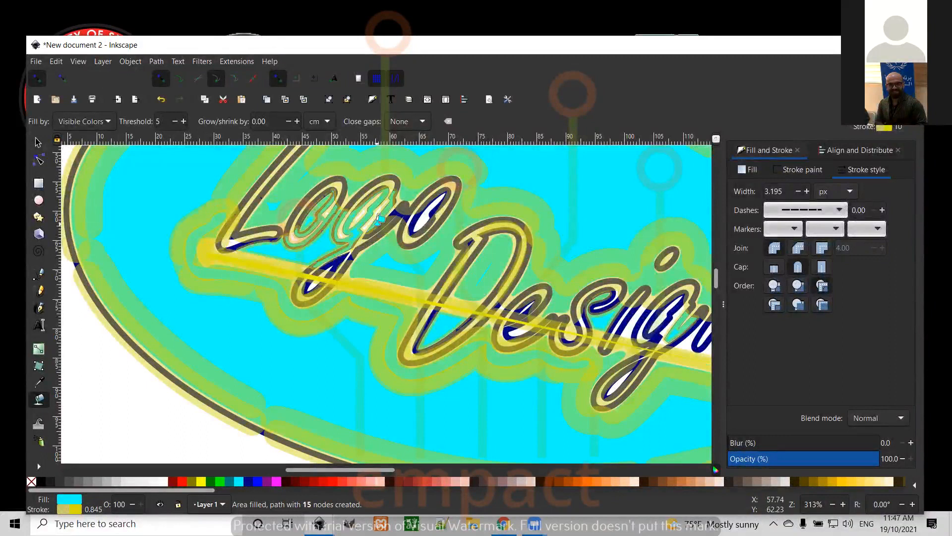
{"action": "left_click", "coordinate": [430, 213]}
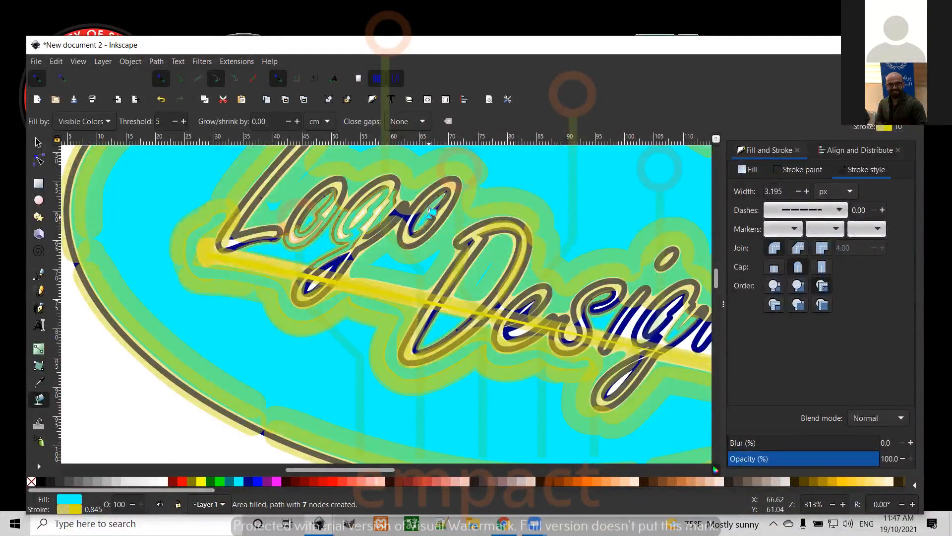
{"action": "left_click", "coordinate": [516, 290]}
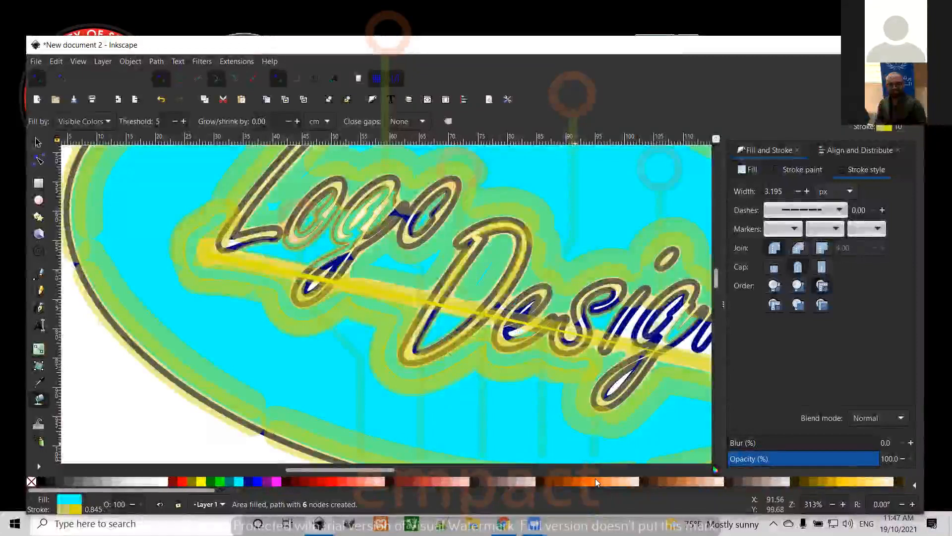
Bucket-fill the white gaps in and around the g and n at the end of Design with cyan.
{"action": "left_click_drag", "start_coordinate": [362, 470], "coordinate": [402, 471]}
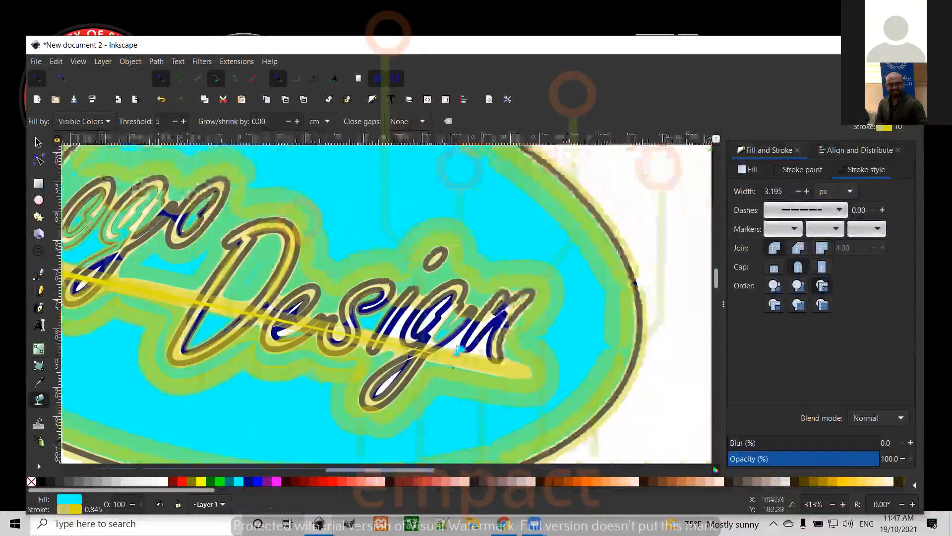
{"action": "left_click", "coordinate": [467, 345]}
{"action": "left_click", "coordinate": [461, 342]}
{"action": "left_click", "coordinate": [483, 329]}
{"action": "left_click", "coordinate": [437, 325]}
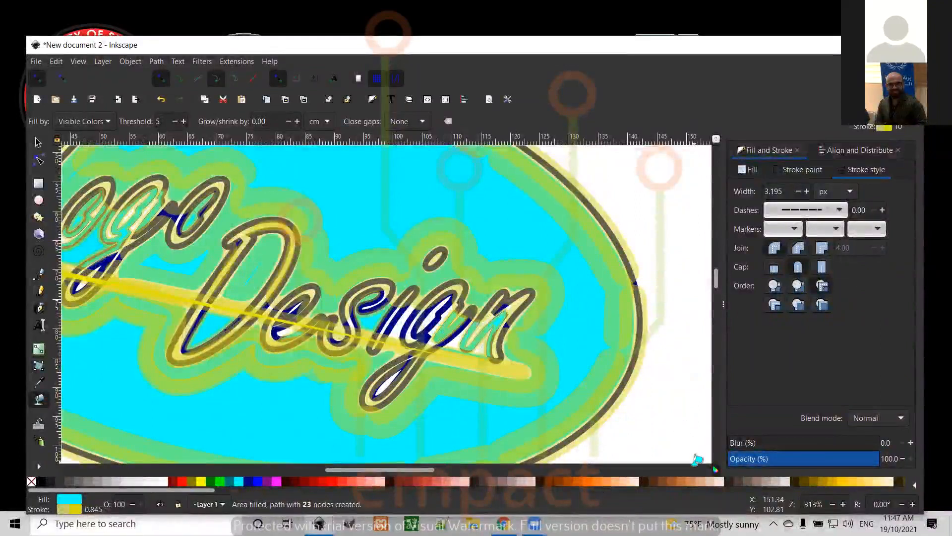
Try a green stroke with red 61 and alpha 77 on the last filled area, then undo it.
{"action": "scroll", "coordinate": [568, 336], "scroll_direction": "down", "scroll_amount": 4}
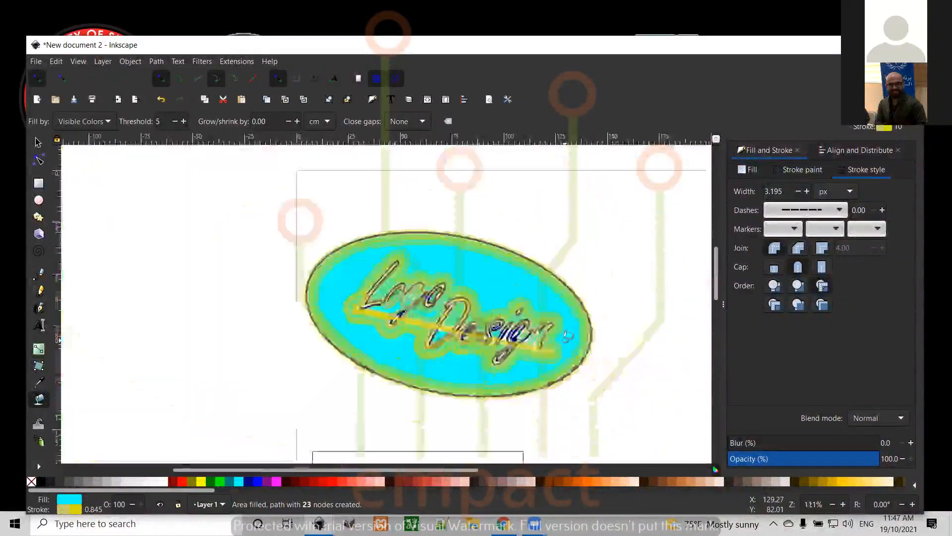
{"action": "scroll", "coordinate": [567, 336], "scroll_direction": "up", "scroll_amount": 2}
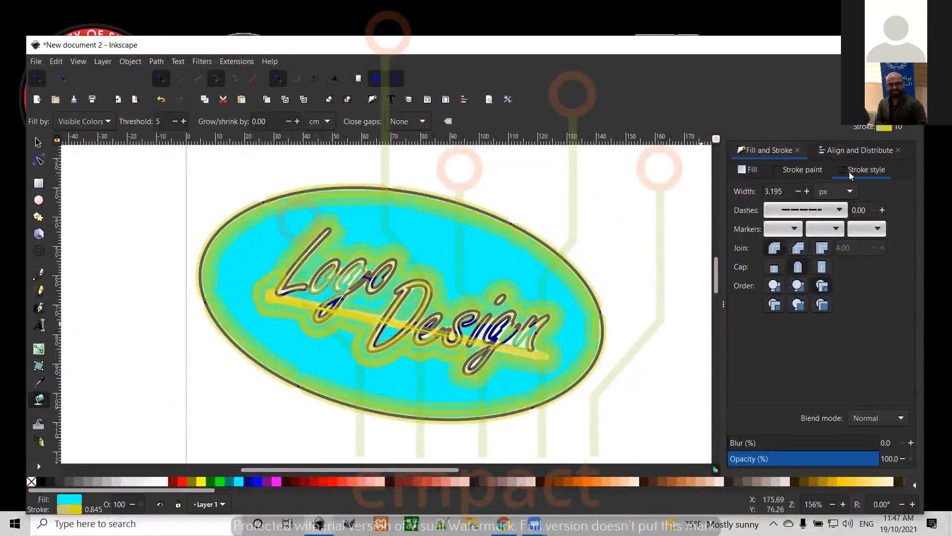
{"action": "left_click", "coordinate": [801, 170]}
{"action": "left_click_drag", "start_coordinate": [810, 243], "coordinate": [775, 243]}
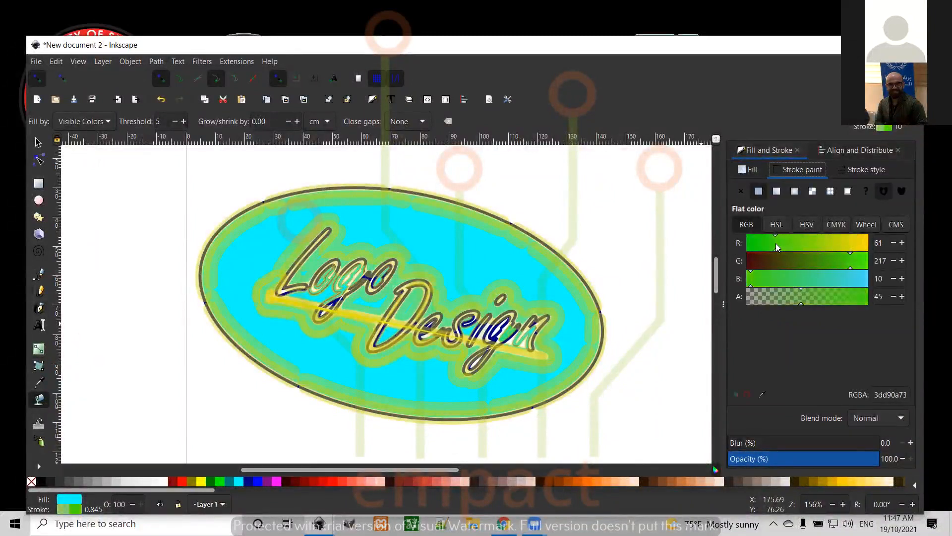
{"action": "left_click_drag", "start_coordinate": [802, 297], "coordinate": [840, 291]}
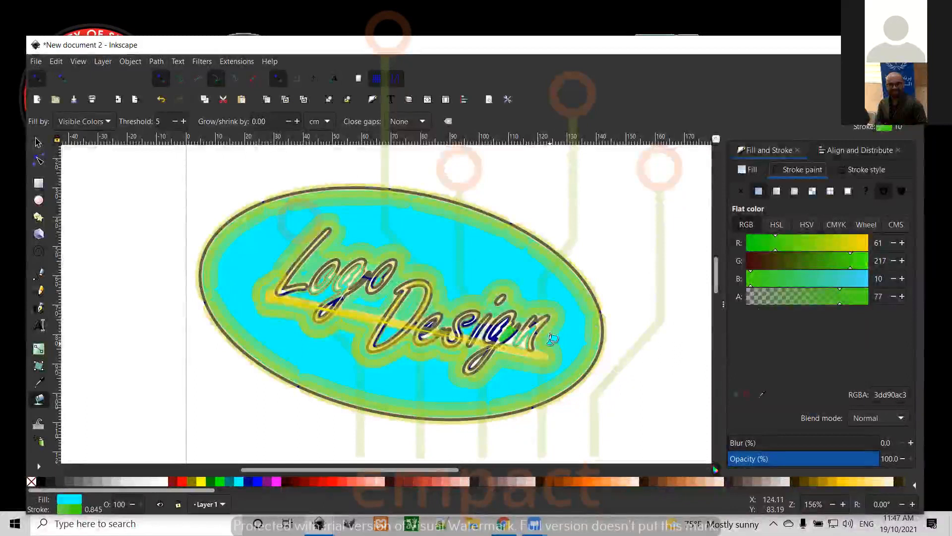
{"action": "key", "text": "ctrl+z"}
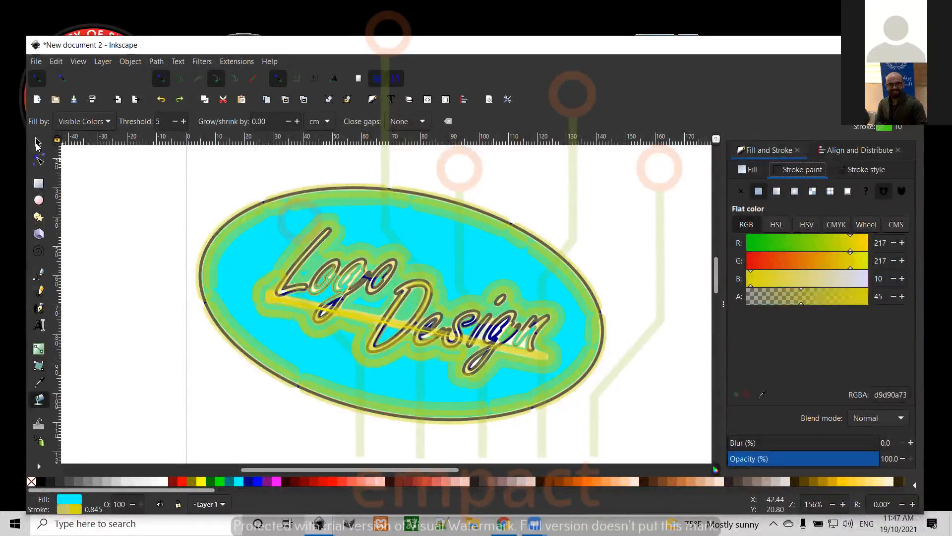
Select the large cyan fill path in the oval and set its stroke to red 108, green 64, blue 46 and alpha 70.
{"action": "left_click", "coordinate": [37, 143]}
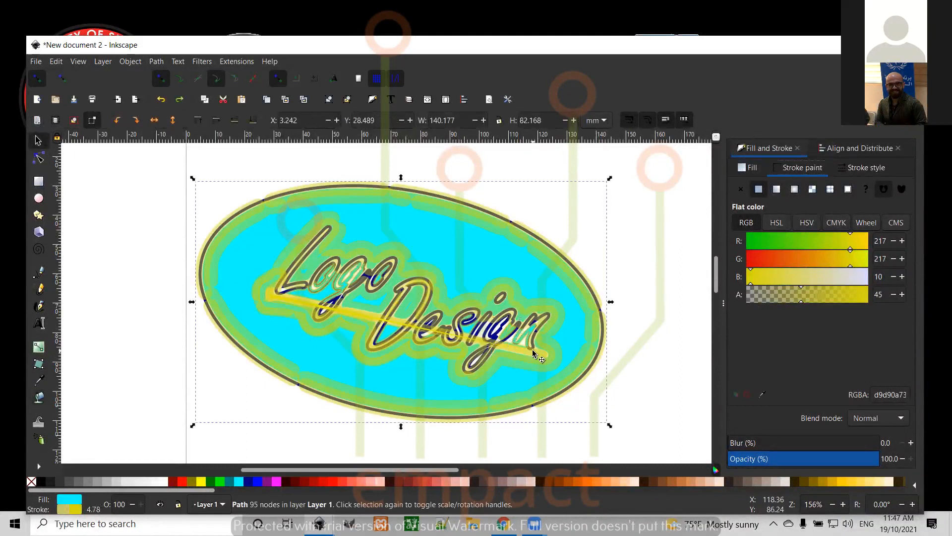
{"action": "left_click", "coordinate": [543, 359]}
{"action": "left_click", "coordinate": [520, 358]}
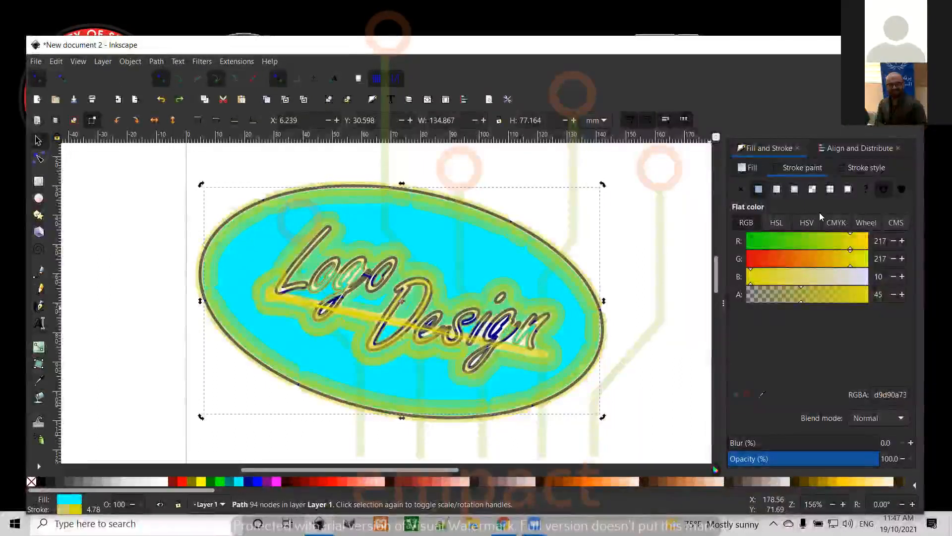
{"action": "left_click_drag", "start_coordinate": [834, 238], "coordinate": [790, 245]}
{"action": "mouse_move", "coordinate": [799, 295]}
{"action": "left_mouse_down"}
{"action": "mouse_move", "coordinate": [833, 291]}
{"action": "mouse_move", "coordinate": [806, 276]}
{"action": "mouse_move", "coordinate": [768, 278]}
{"action": "left_mouse_up"}
{"action": "left_click", "coordinate": [807, 256]}
{"action": "left_click_drag", "start_coordinate": [812, 256], "coordinate": [776, 259]}
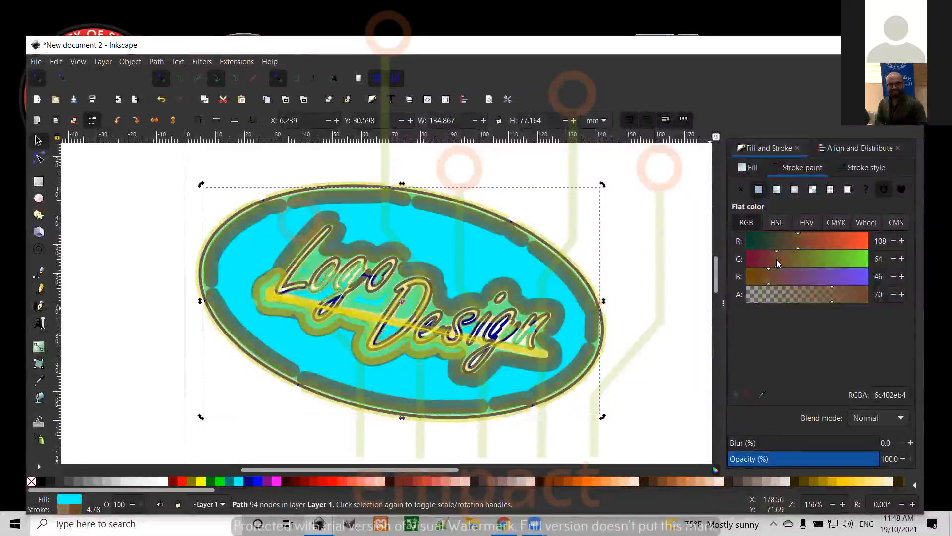
Recolour the cyan fill path's stroke to red 230, green 37, blue 65 and alpha 28.
{"action": "left_click", "coordinate": [799, 239]}
{"action": "mouse_move", "coordinate": [812, 240]}
{"action": "left_mouse_down"}
{"action": "mouse_move", "coordinate": [839, 239]}
{"action": "mouse_move", "coordinate": [828, 239]}
{"action": "left_mouse_up"}
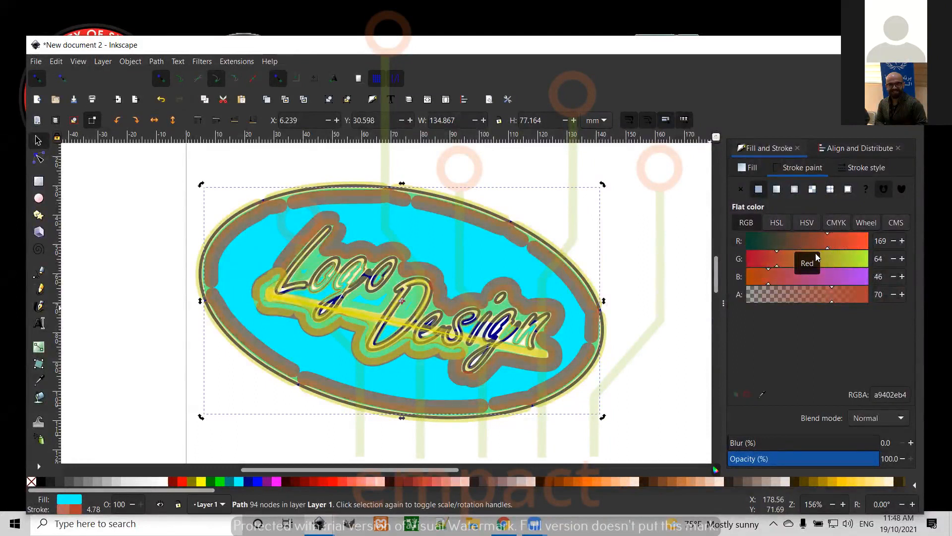
{"action": "left_click_drag", "start_coordinate": [776, 264], "coordinate": [821, 259]}
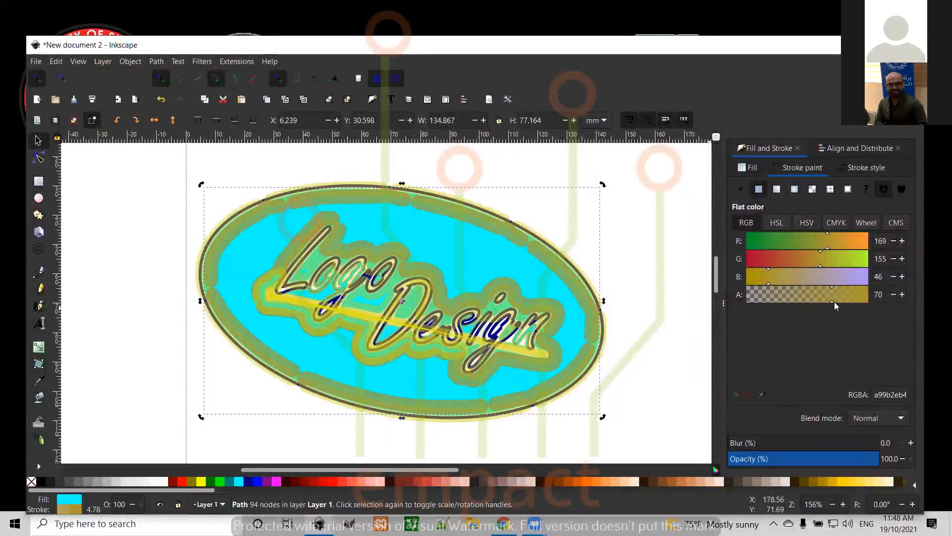
{"action": "left_click_drag", "start_coordinate": [826, 302], "coordinate": [786, 306]}
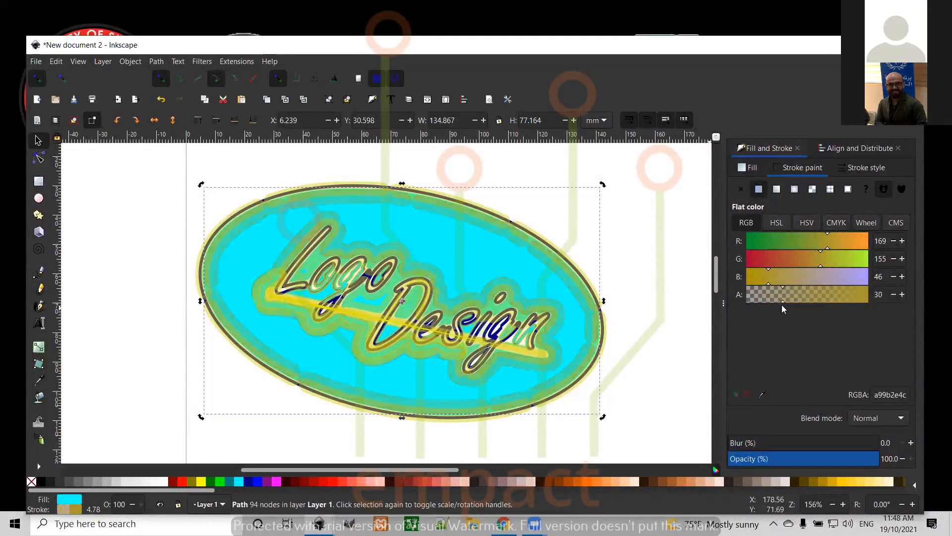
{"action": "mouse_move", "coordinate": [769, 279]}
{"action": "left_mouse_down"}
{"action": "mouse_move", "coordinate": [816, 277]}
{"action": "mouse_move", "coordinate": [782, 279]}
{"action": "mouse_move", "coordinate": [807, 266]}
{"action": "mouse_move", "coordinate": [766, 272]}
{"action": "left_mouse_up"}
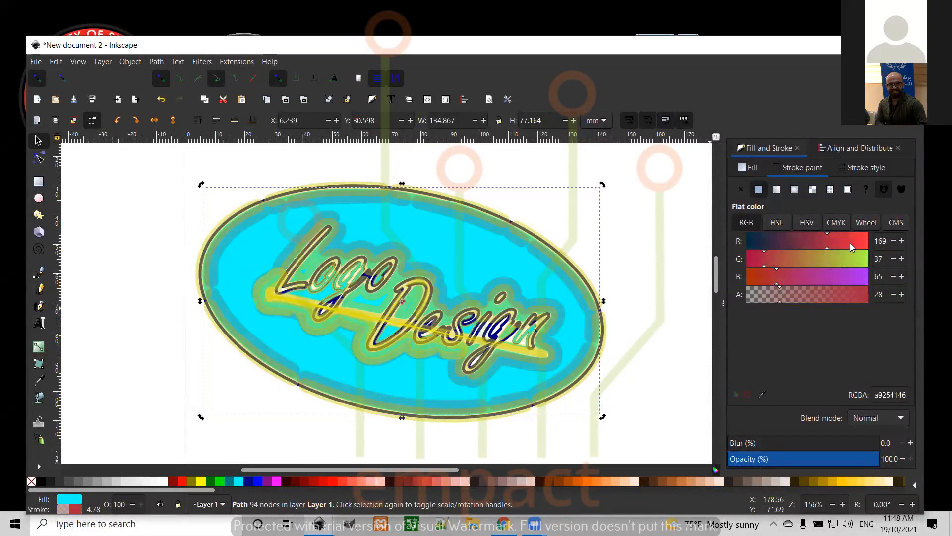
{"action": "left_click", "coordinate": [858, 244]}
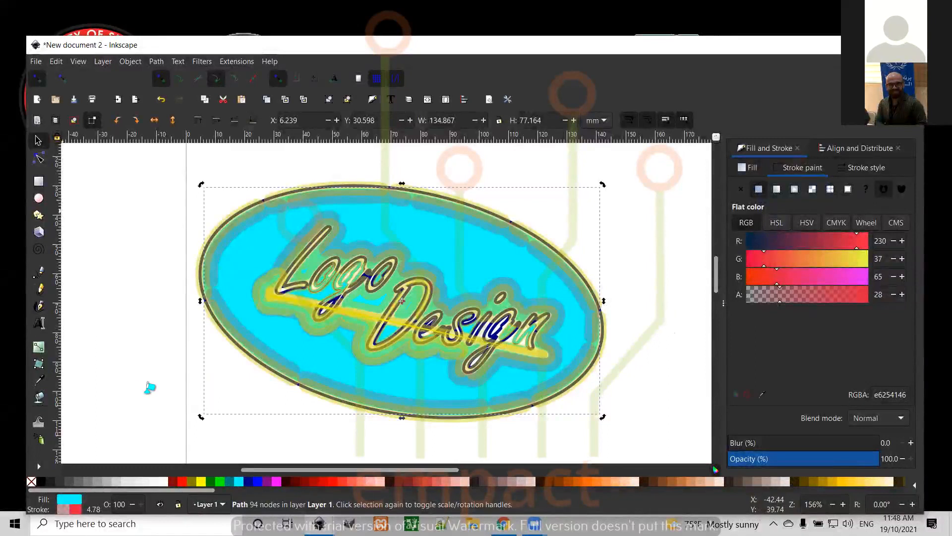
Bucket-fill the inside of the i's dot and the upper white gap of the e in Design with cyan.
{"action": "key", "text": "u"}
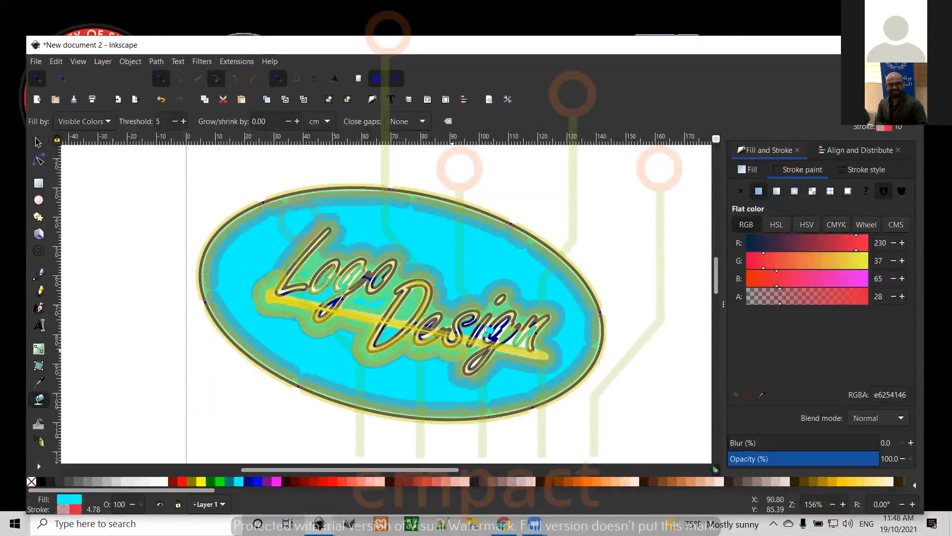
{"action": "scroll", "coordinate": [488, 328], "scroll_direction": "up", "scroll_amount": 1}
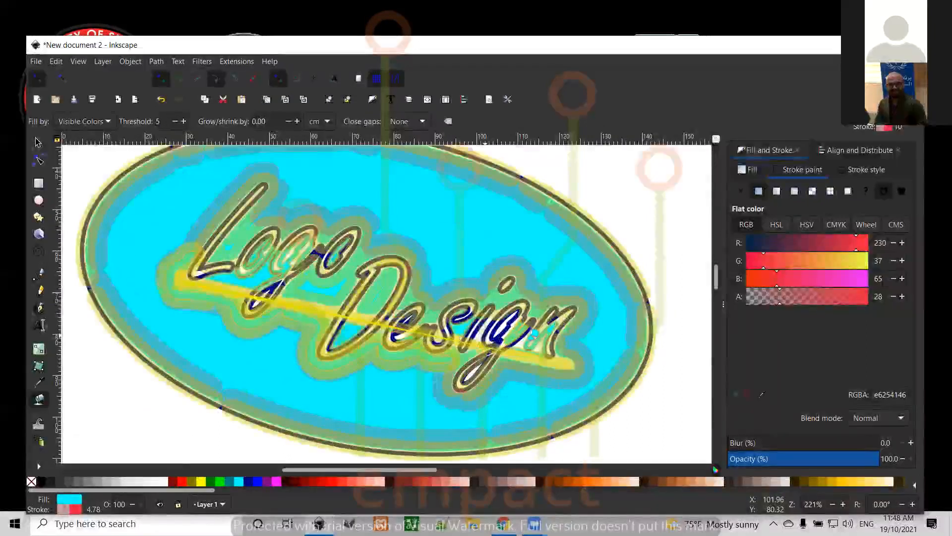
{"action": "scroll", "coordinate": [531, 330], "scroll_direction": "up", "scroll_amount": 1}
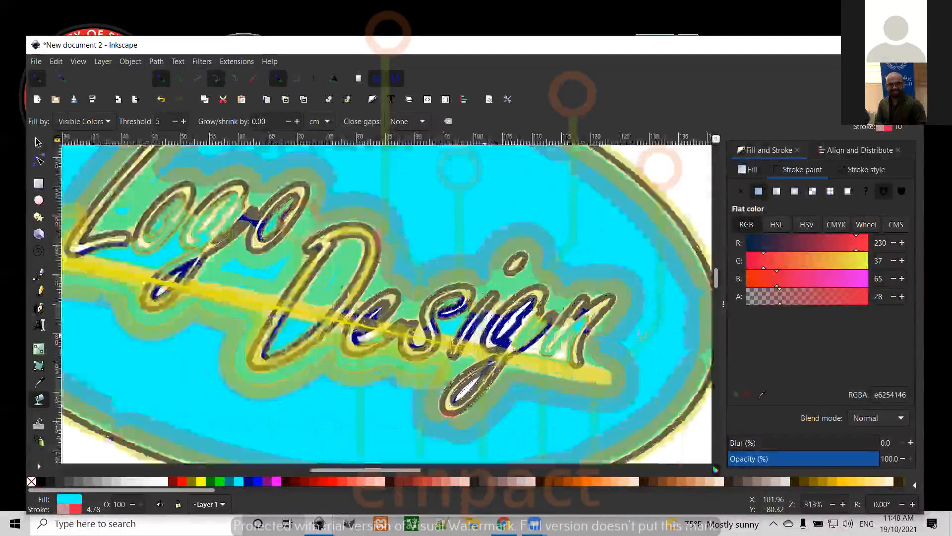
{"action": "scroll", "coordinate": [566, 346], "scroll_direction": "up", "scroll_amount": 1}
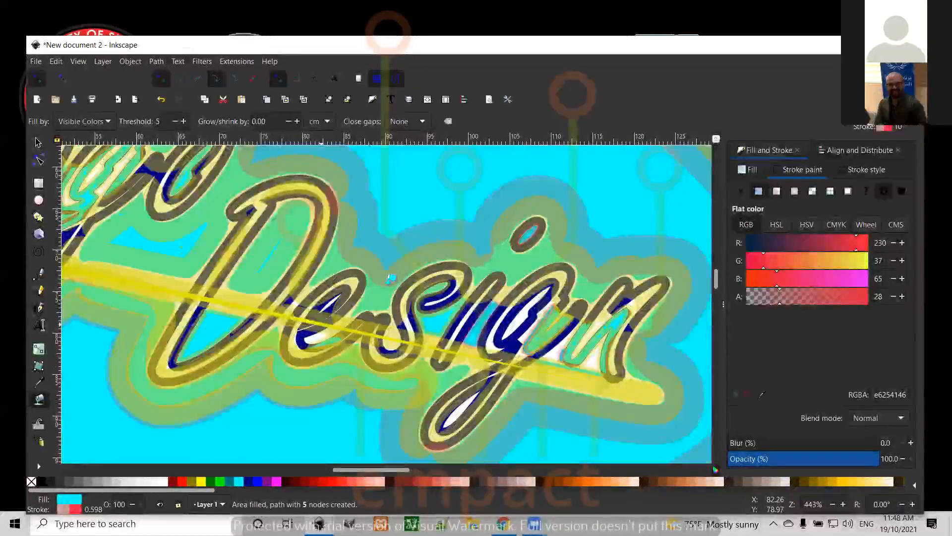
{"action": "scroll", "coordinate": [390, 279], "scroll_direction": "up", "scroll_amount": 4}
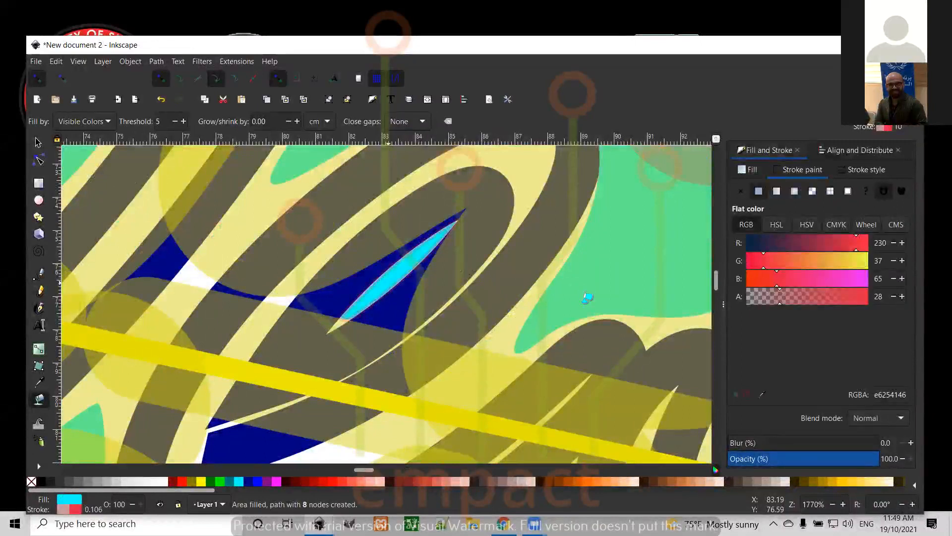
Bucket-fill the white gaps in the s and around the i of Design, plus the lower gap of the e, with cyan.
{"action": "key", "text": "minus"}
{"action": "key", "text": "minus"}
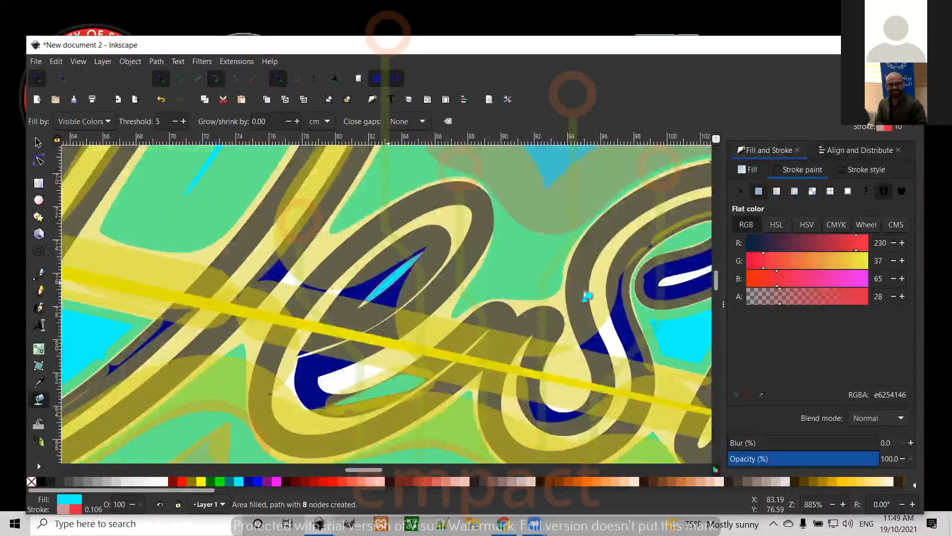
{"action": "key", "text": "minus"}
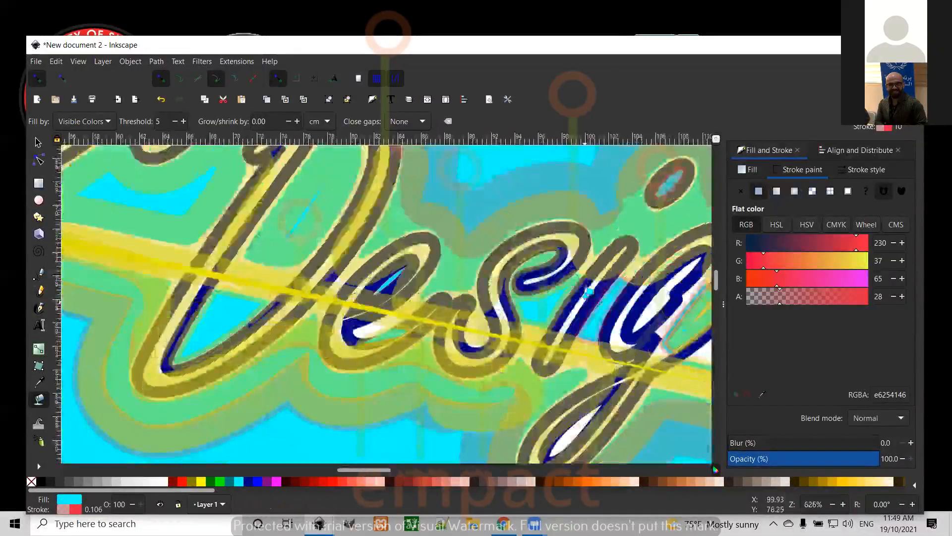
{"action": "scroll", "coordinate": [582, 308], "scroll_direction": "up", "scroll_amount": 2}
{"action": "left_click", "coordinate": [580, 307]}
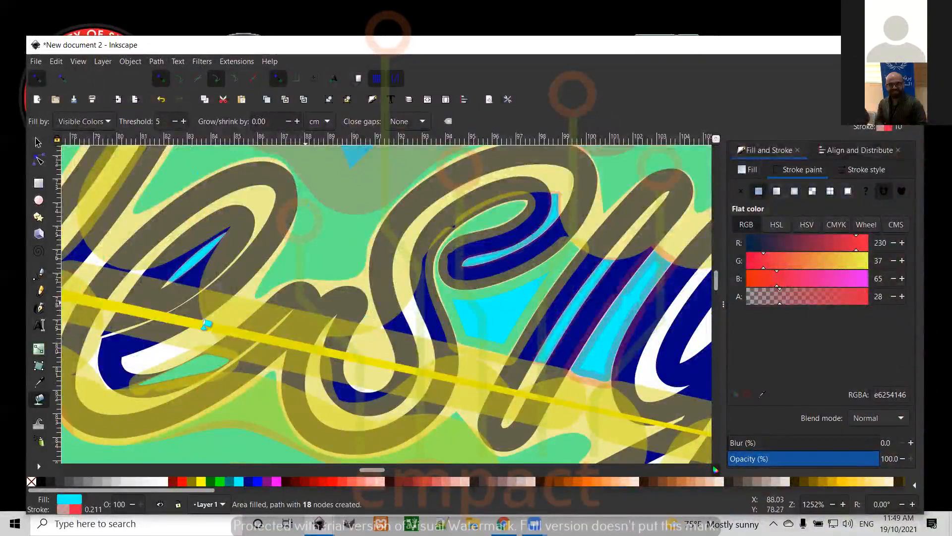
{"action": "scroll", "coordinate": [213, 357], "scroll_direction": "left", "scroll_amount": 4}
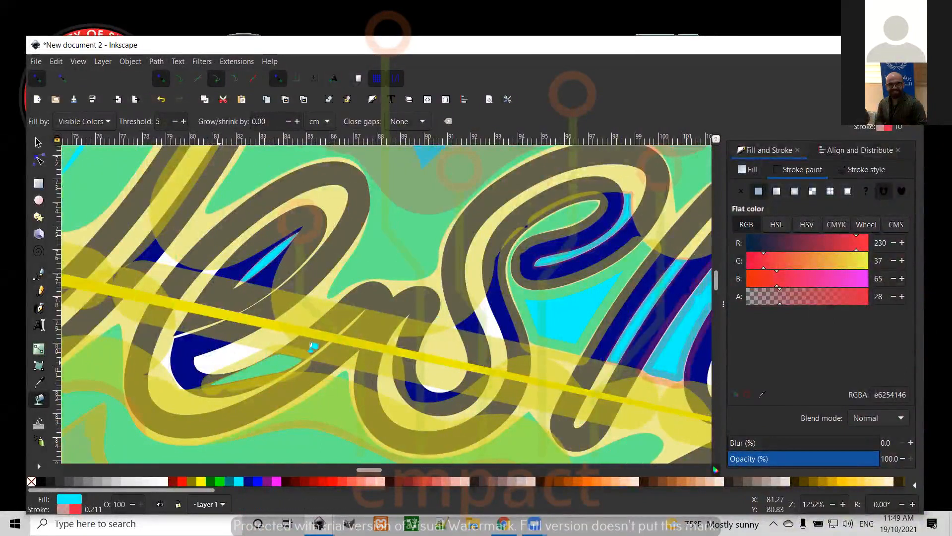
{"action": "scroll", "coordinate": [400, 342], "scroll_direction": "up", "scroll_amount": 1}
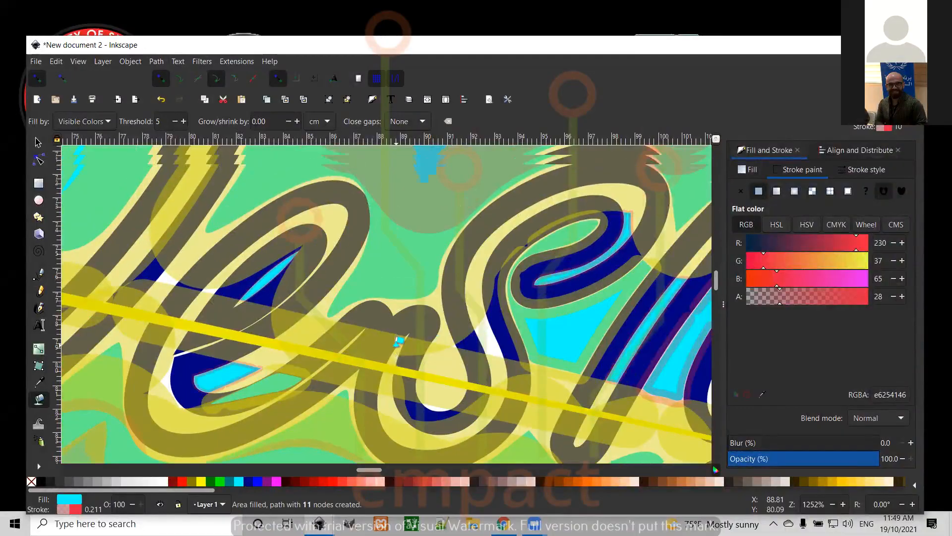
Bucket-fill the upper dark outline of the n at the end of Design with cyan.
{"action": "scroll", "coordinate": [400, 341], "scroll_direction": "up", "scroll_amount": 15}
{"action": "scroll", "coordinate": [400, 341], "scroll_direction": "down", "scroll_amount": 5}
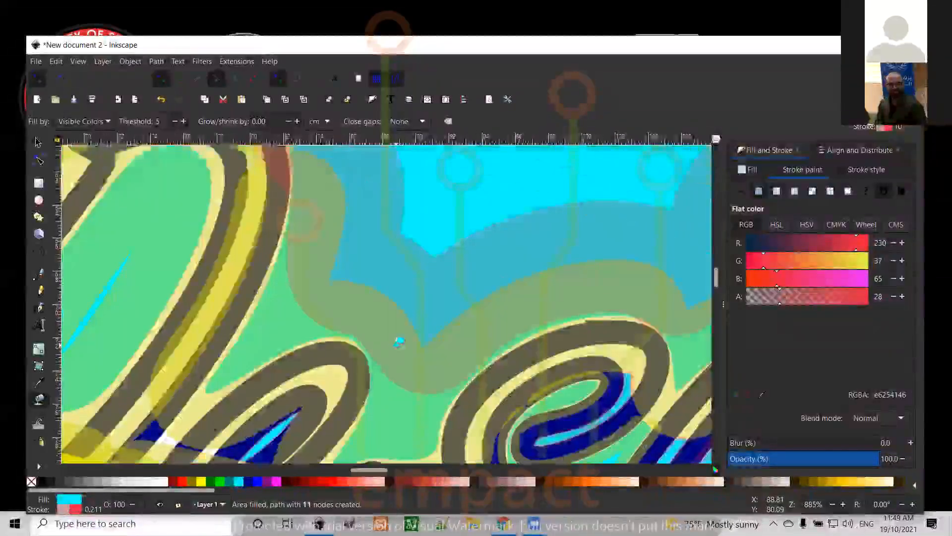
{"action": "scroll", "coordinate": [399, 341], "scroll_direction": "down", "scroll_amount": 10}
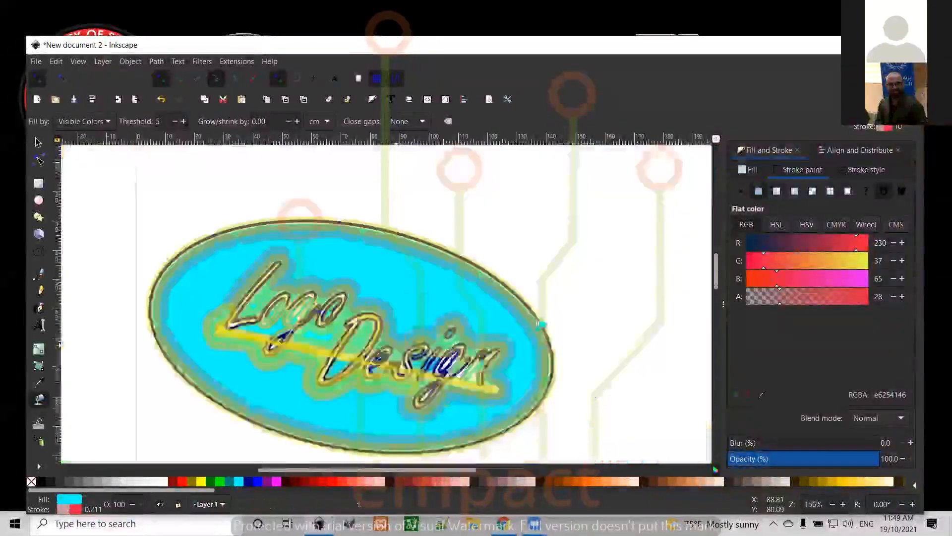
{"action": "scroll", "coordinate": [540, 325], "scroll_direction": "up", "scroll_amount": 3}
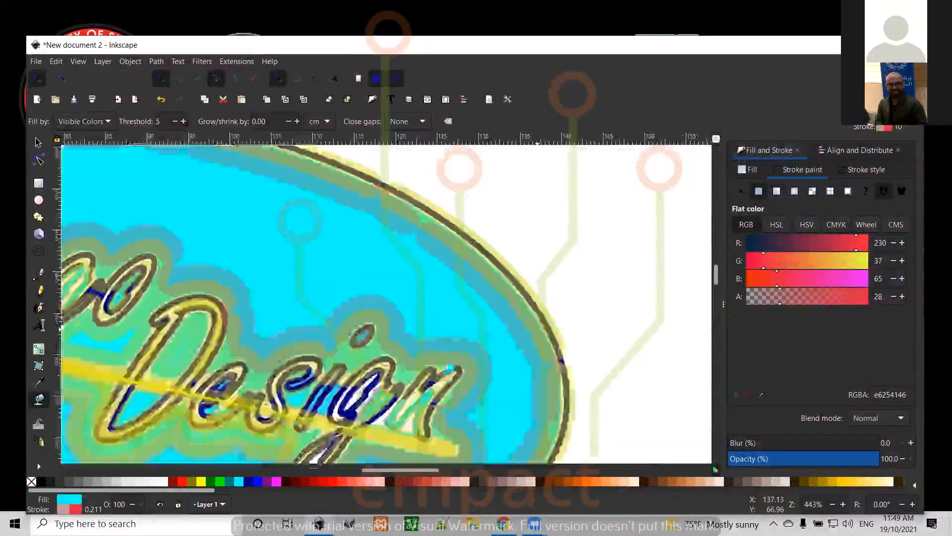
{"action": "scroll", "coordinate": [448, 368], "scroll_direction": "up", "scroll_amount": 4}
{"action": "scroll", "coordinate": [449, 370], "scroll_direction": "down", "scroll_amount": 2}
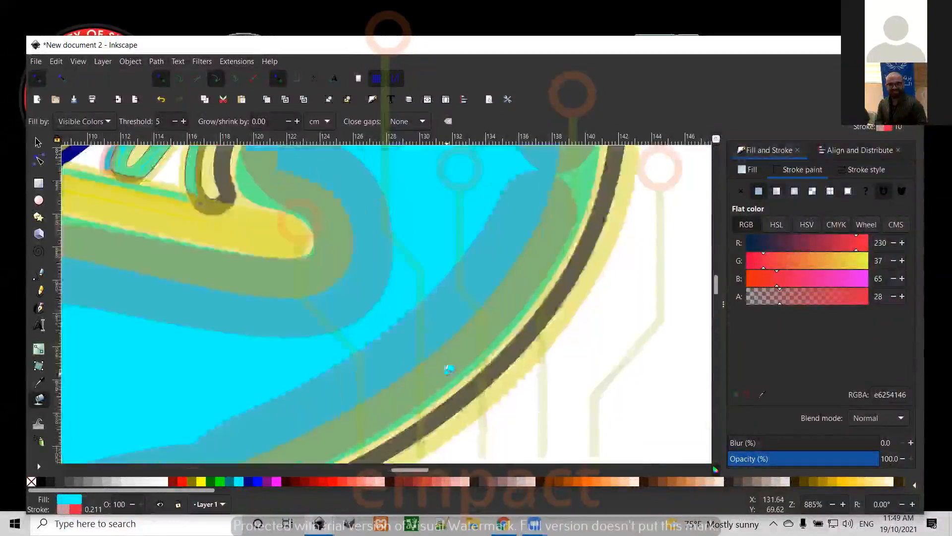
{"action": "scroll", "coordinate": [449, 368], "scroll_direction": "up", "scroll_amount": 1}
{"action": "scroll", "coordinate": [287, 306], "scroll_direction": "up", "scroll_amount": 5}
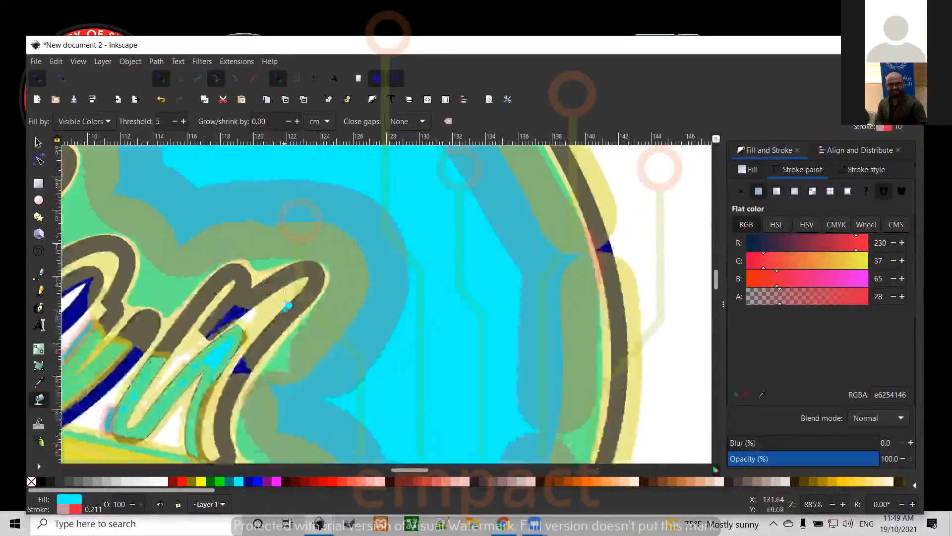
{"action": "left_click", "coordinate": [358, 310]}
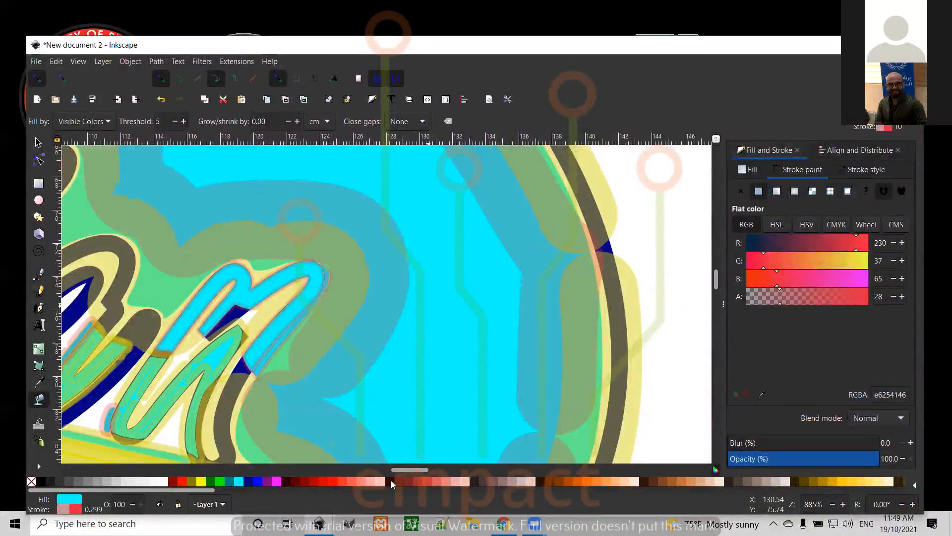
Bucket-fill the body of the g in Design and the white gap in its tail loop with cyan.
{"action": "left_click_drag", "start_coordinate": [391, 469], "coordinate": [376, 469]}
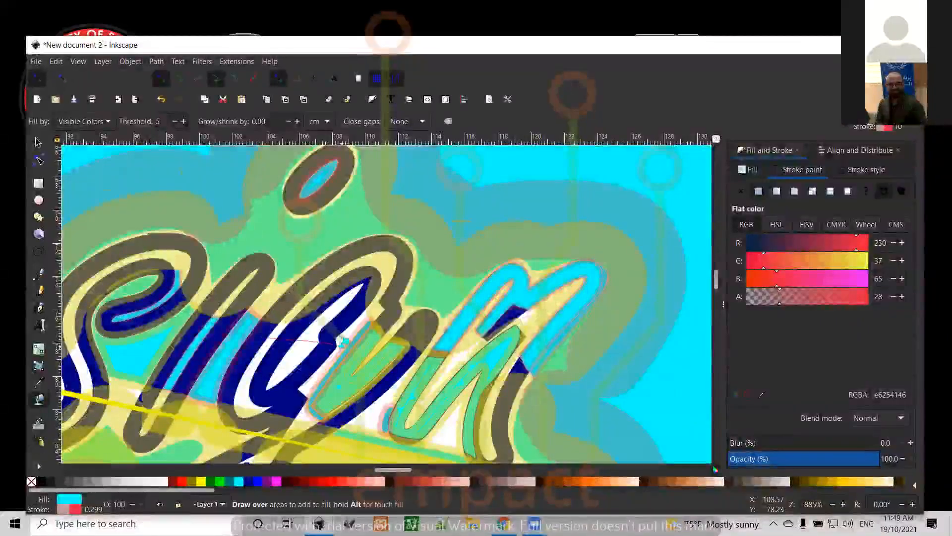
{"action": "left_click", "coordinate": [342, 340]}
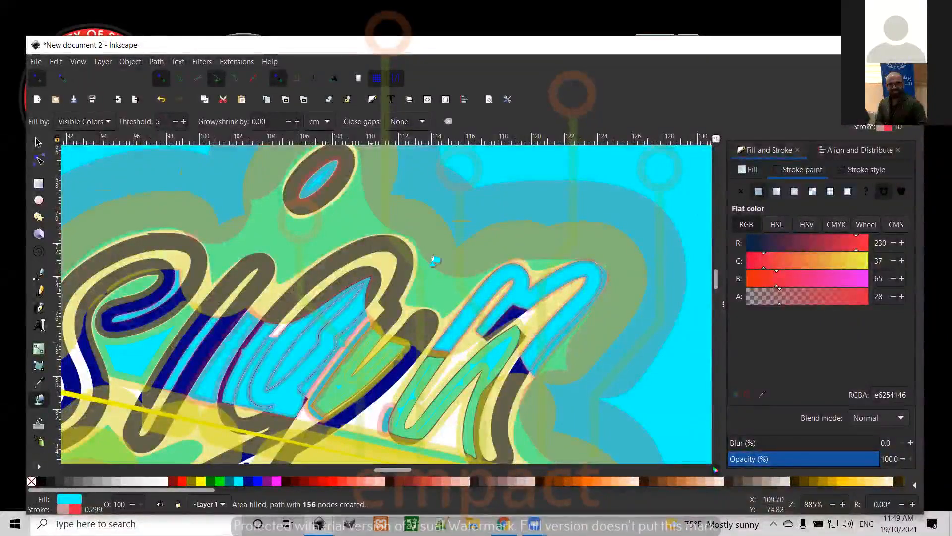
{"action": "scroll", "coordinate": [419, 328], "scroll_direction": "down", "scroll_amount": 10}
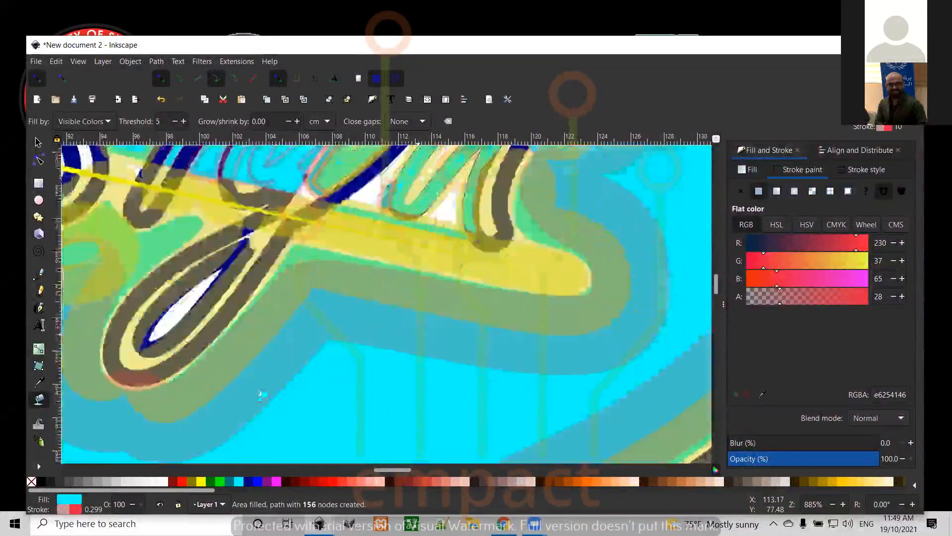
{"action": "scroll", "coordinate": [221, 426], "scroll_direction": "up", "scroll_amount": 7}
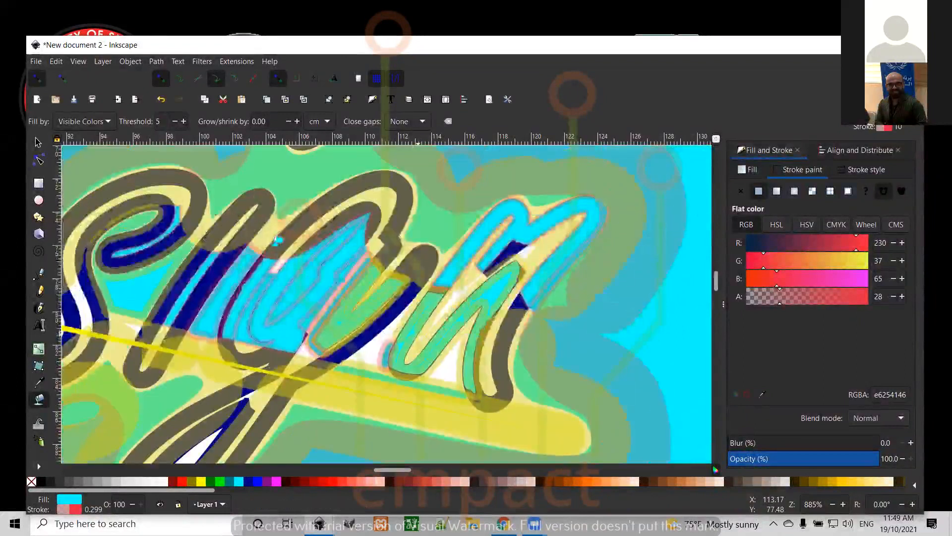
{"action": "scroll", "coordinate": [222, 249], "scroll_direction": "down", "scroll_amount": 15}
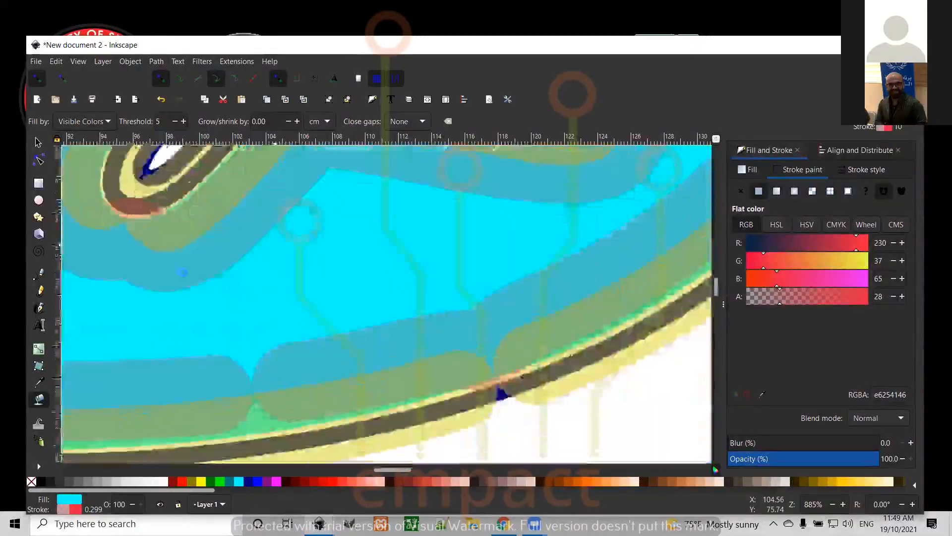
{"action": "scroll", "coordinate": [186, 268], "scroll_direction": "up", "scroll_amount": 6}
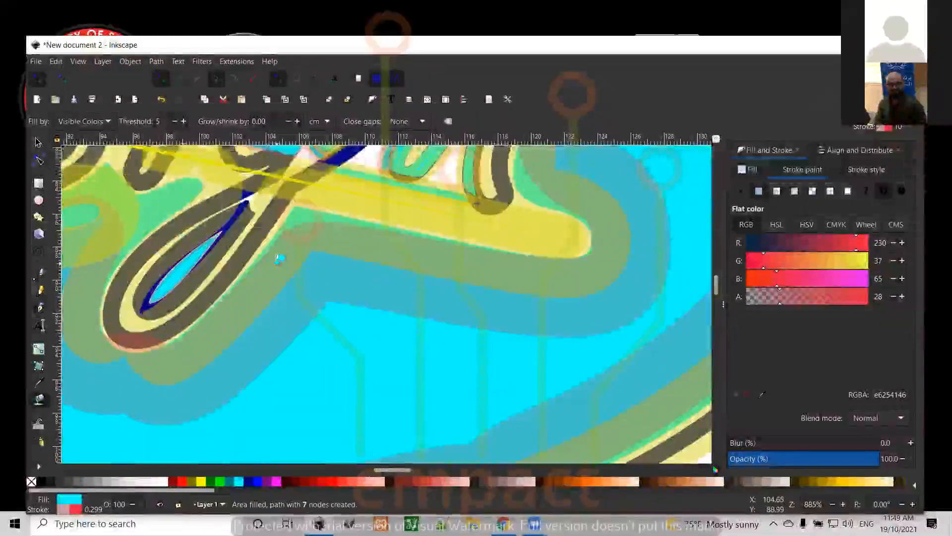
Bucket-fill the small white gap at the foot of the L in Logo and recolour its fill magenta.
{"action": "scroll", "coordinate": [276, 257], "scroll_direction": "left", "scroll_amount": 3}
{"action": "scroll", "coordinate": [187, 222], "scroll_direction": "up", "scroll_amount": 20}
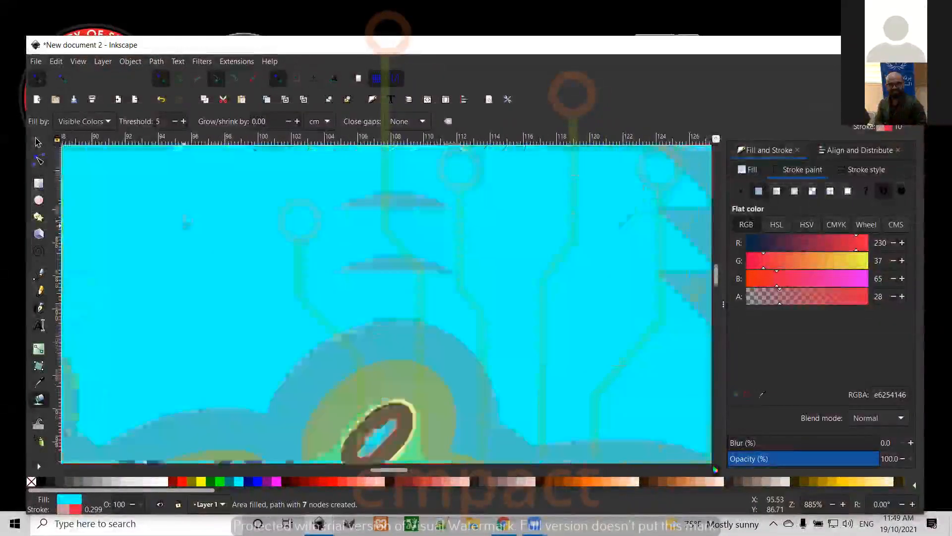
{"action": "scroll", "coordinate": [187, 221], "scroll_direction": "down", "scroll_amount": 11}
{"action": "scroll", "coordinate": [187, 222], "scroll_direction": "down", "scroll_amount": 11}
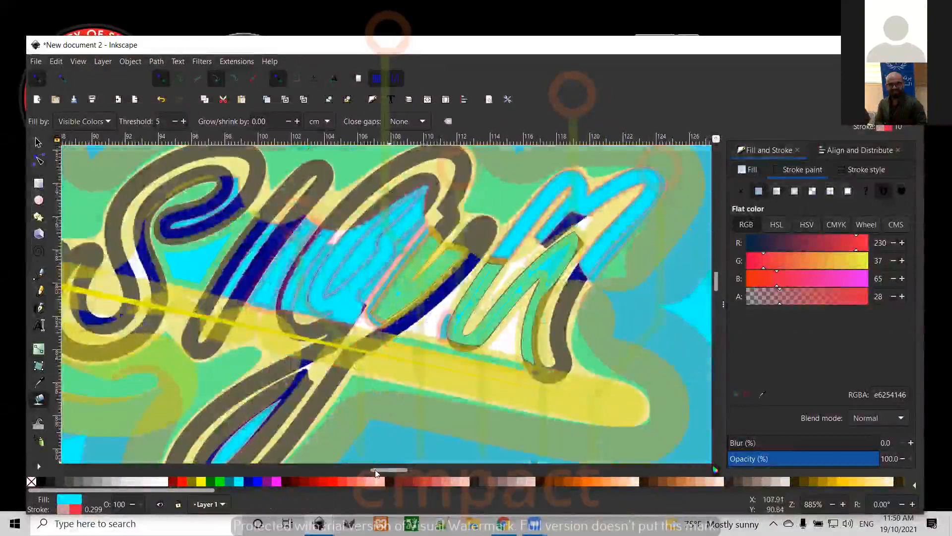
{"action": "scroll", "coordinate": [365, 472], "scroll_direction": "left", "scroll_amount": 20}
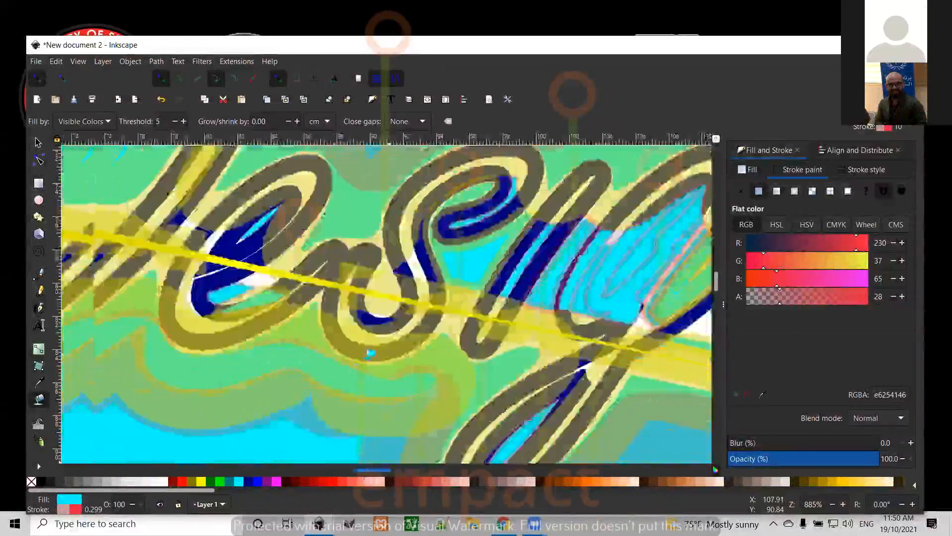
{"action": "scroll", "coordinate": [369, 353], "scroll_direction": "left", "scroll_amount": 10}
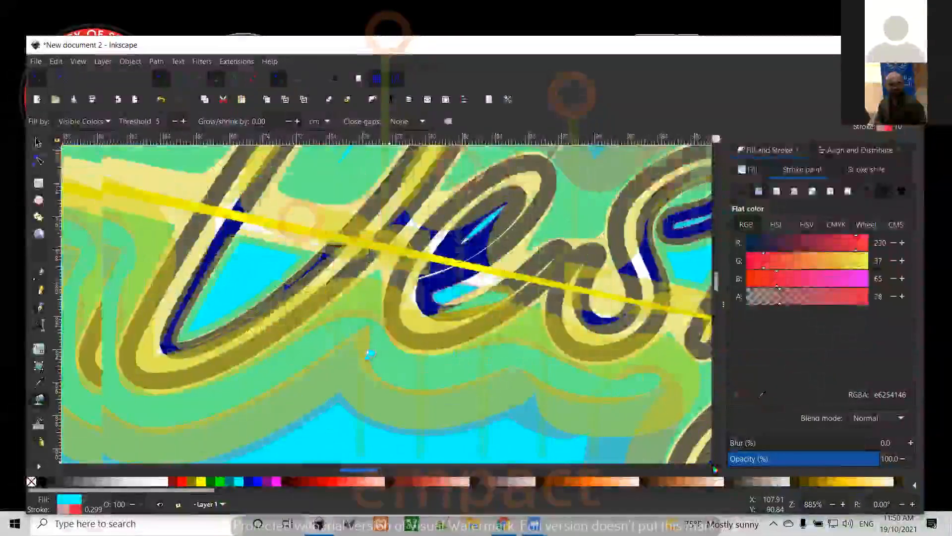
{"action": "scroll", "coordinate": [370, 354], "scroll_direction": "up", "scroll_amount": 18}
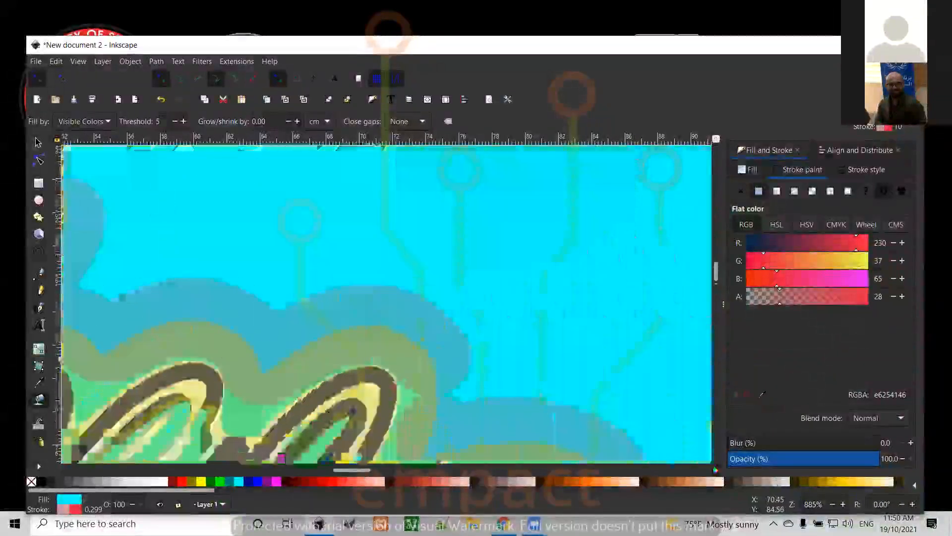
{"action": "scroll", "coordinate": [370, 353], "scroll_direction": "down", "scroll_amount": 5}
{"action": "left_click", "coordinate": [319, 468]}
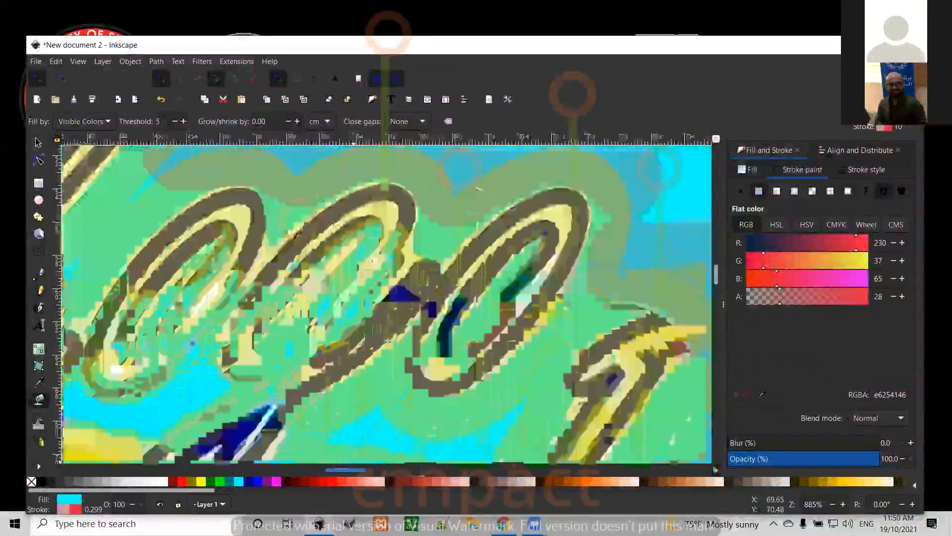
{"action": "left_click_drag", "start_coordinate": [326, 469], "coordinate": [319, 469]}
{"action": "left_click", "coordinate": [267, 379]}
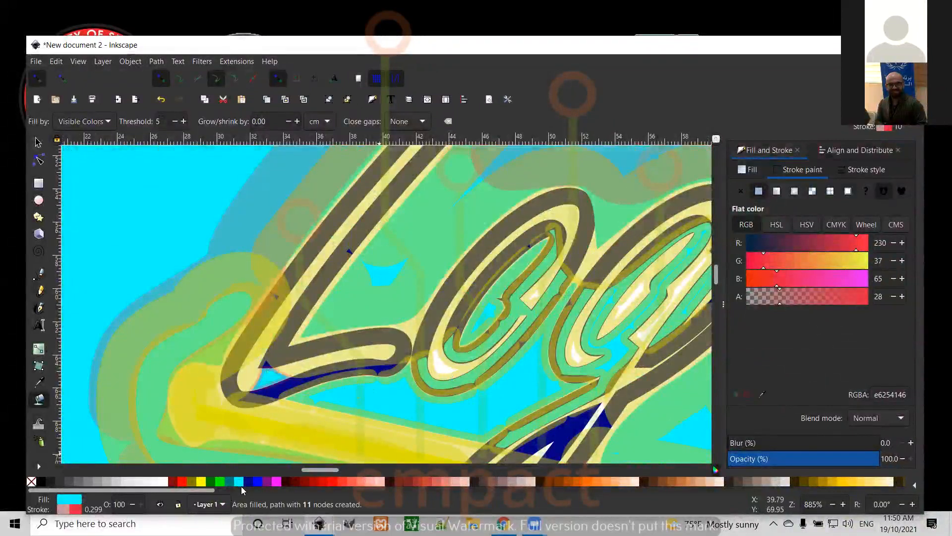
{"action": "left_click", "coordinate": [277, 482]}
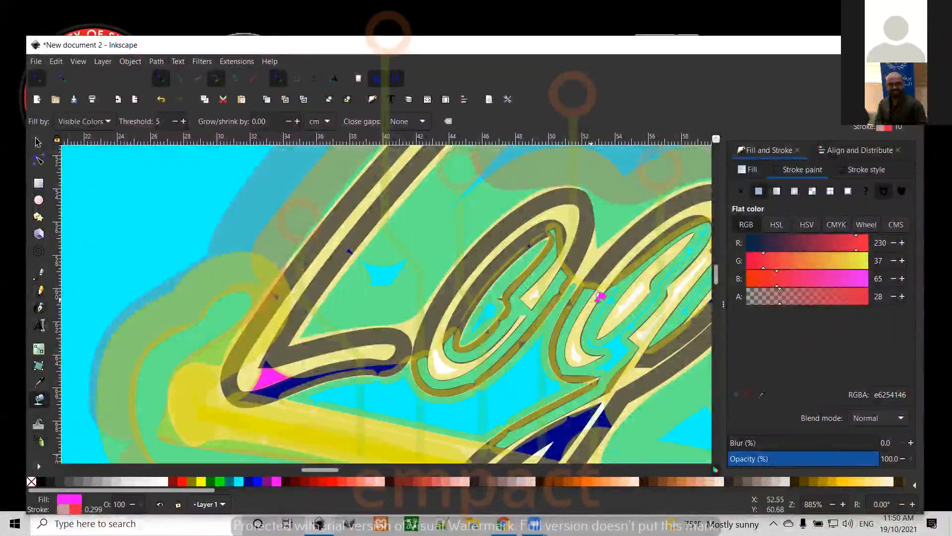
Bucket-fill the inside of the g in Logo, the outline of the s and the large D of Design with magenta.
{"action": "left_click", "coordinate": [630, 303]}
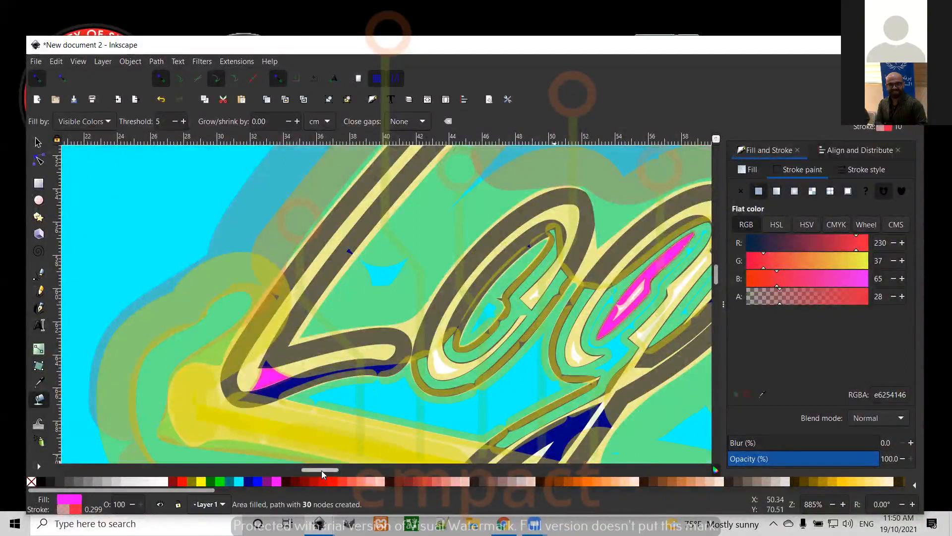
{"action": "scroll", "coordinate": [383, 342], "scroll_direction": "down", "scroll_amount": 6}
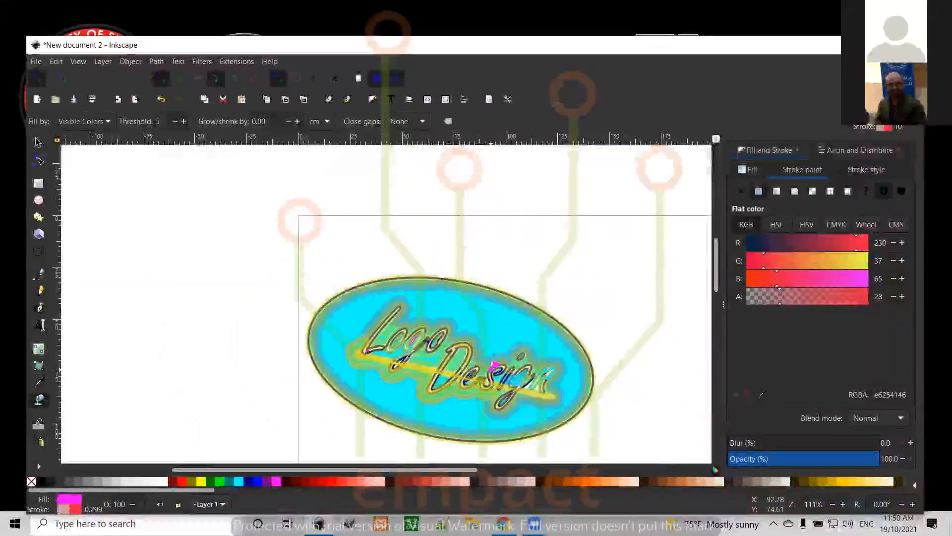
{"action": "scroll", "coordinate": [493, 366], "scroll_direction": "up", "scroll_amount": 1}
{"action": "scroll", "coordinate": [493, 365], "scroll_direction": "up", "scroll_amount": 2}
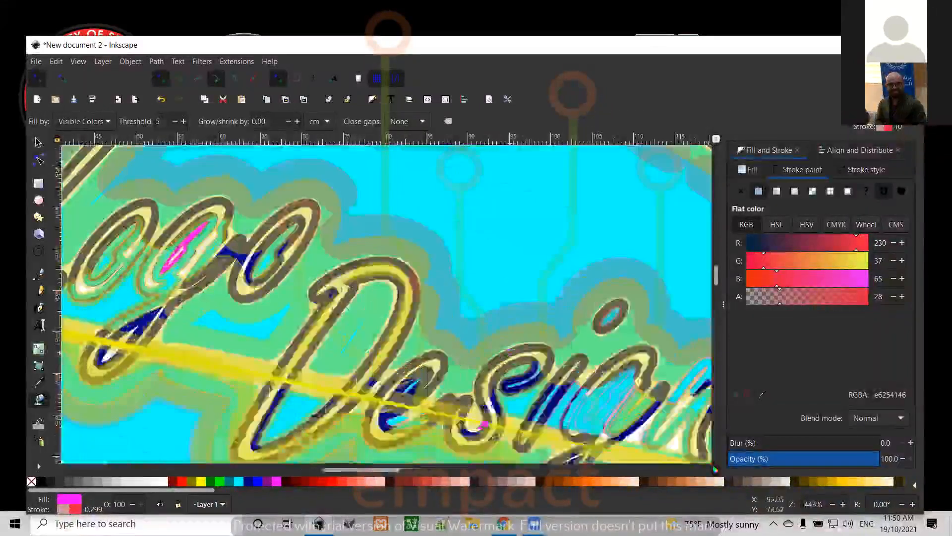
{"action": "left_click", "coordinate": [469, 444]}
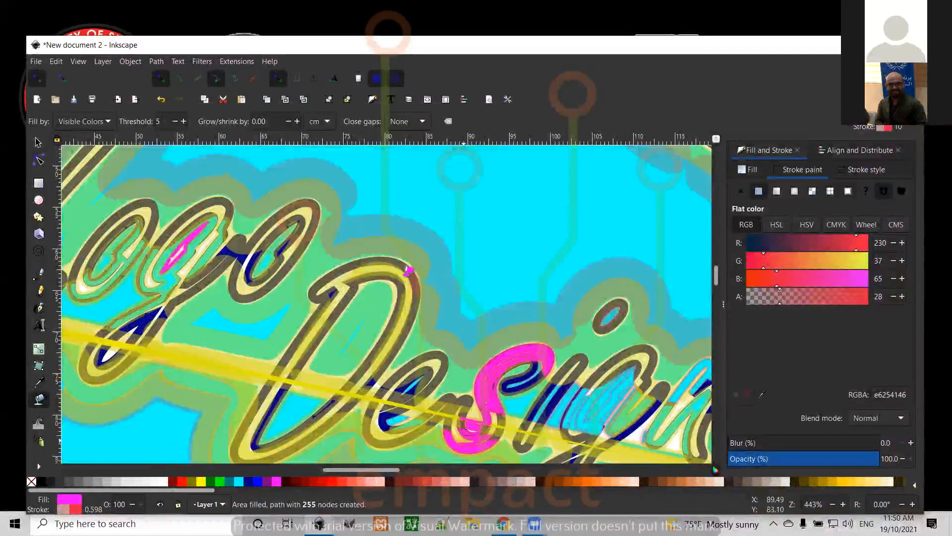
{"action": "left_click_drag", "start_coordinate": [396, 269], "coordinate": [237, 454]}
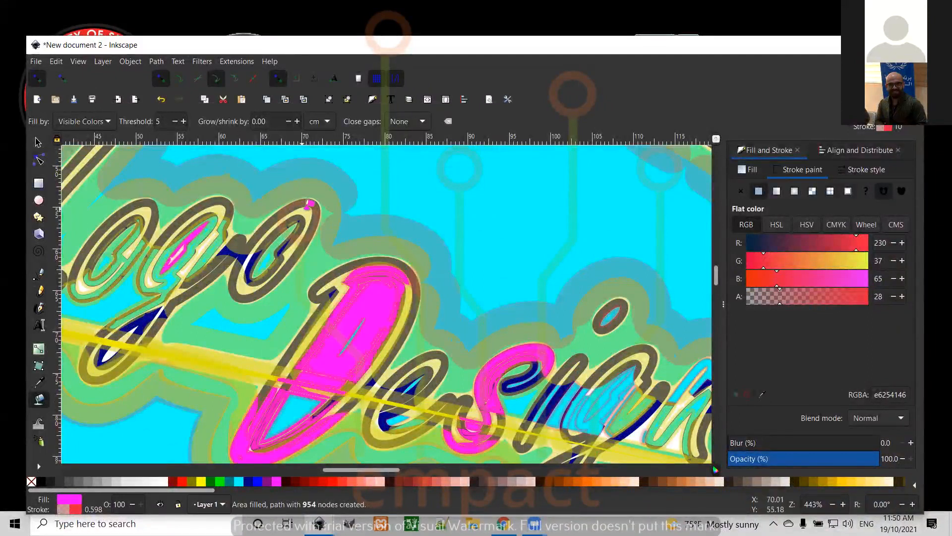
Bucket-fill the last o of Logo and recolour it red, and bucket-fill the outline of the g with the same red.
{"action": "left_click", "coordinate": [260, 268]}
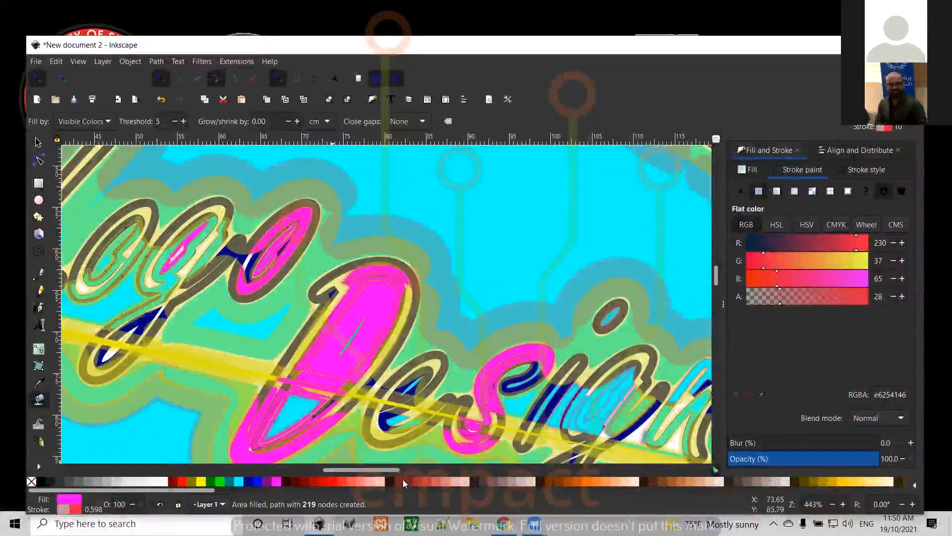
{"action": "left_click", "coordinate": [333, 479]}
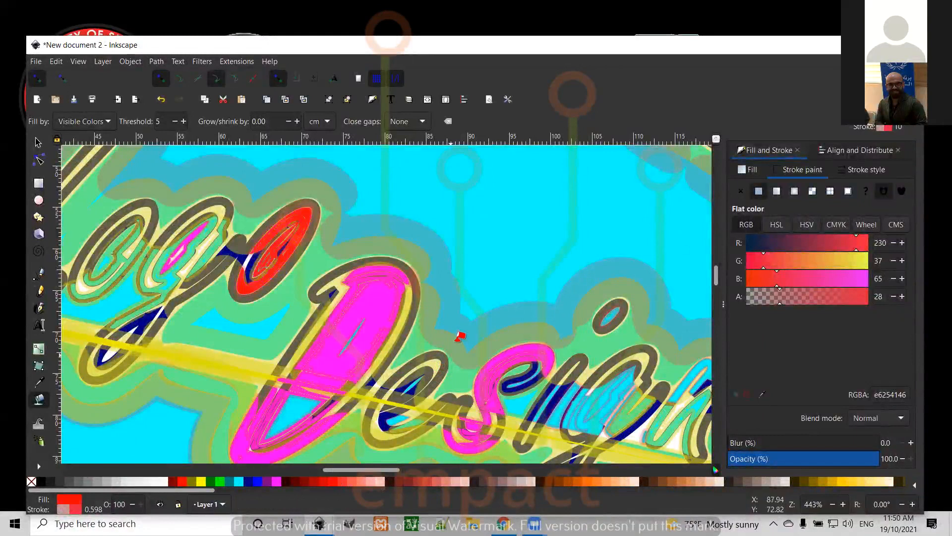
{"action": "mouse_move", "coordinate": [109, 305]}
{"action": "left_mouse_down"}
{"action": "mouse_move", "coordinate": [97, 330]}
{"action": "mouse_move", "coordinate": [121, 353]}
{"action": "left_mouse_up"}
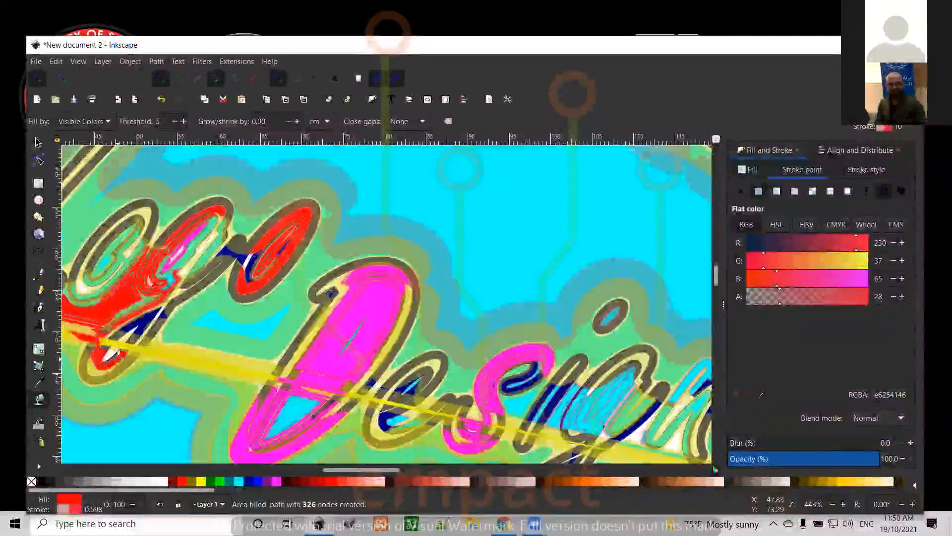
Bucket-fill the outline of the first o in Logo and recolour its fill yellow.
{"action": "left_click_drag", "start_coordinate": [365, 469], "coordinate": [343, 470]}
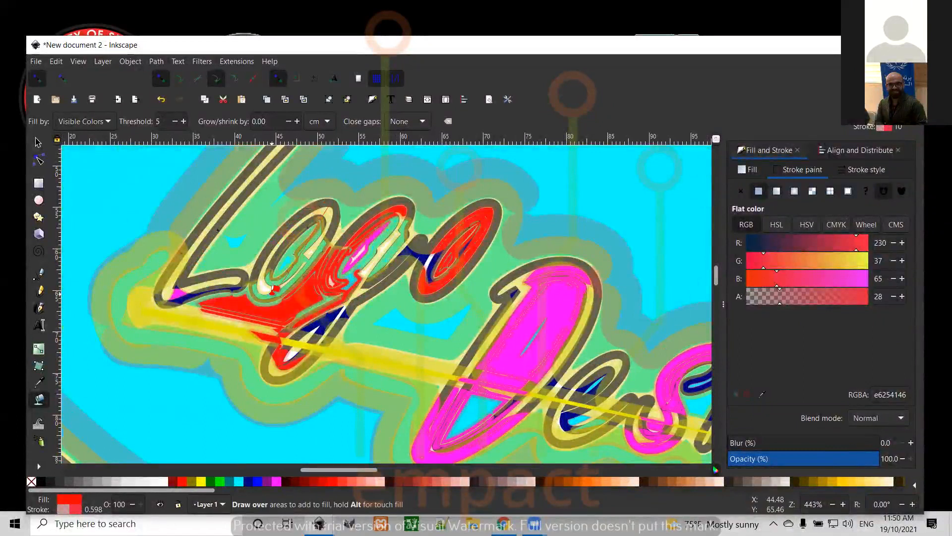
{"action": "left_click", "coordinate": [272, 290]}
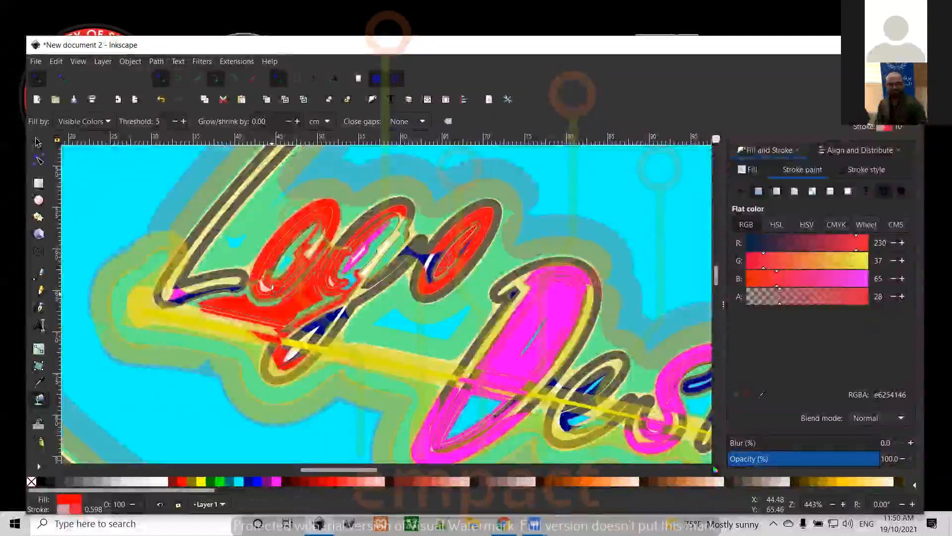
{"action": "left_click", "coordinate": [200, 481]}
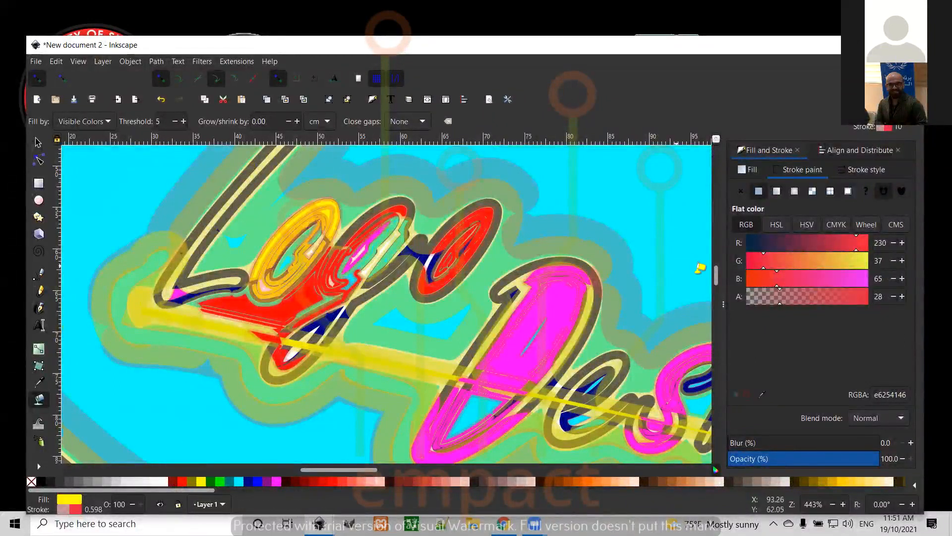
Bucket-fill the outline of the L in Logo and the dot of the i in Design with yellow.
{"action": "scroll", "coordinate": [715, 278], "scroll_direction": "up", "scroll_amount": 5}
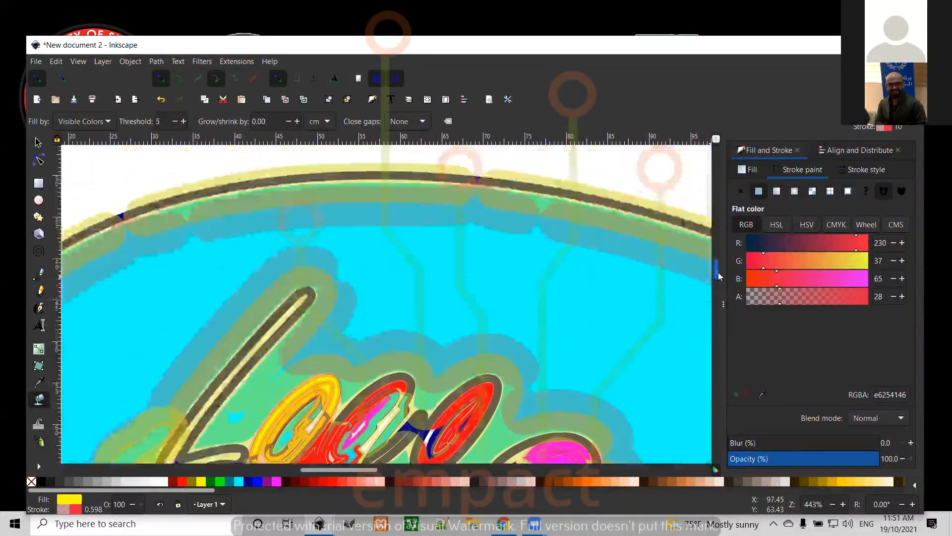
{"action": "left_click_drag", "start_coordinate": [719, 275], "coordinate": [719, 276]}
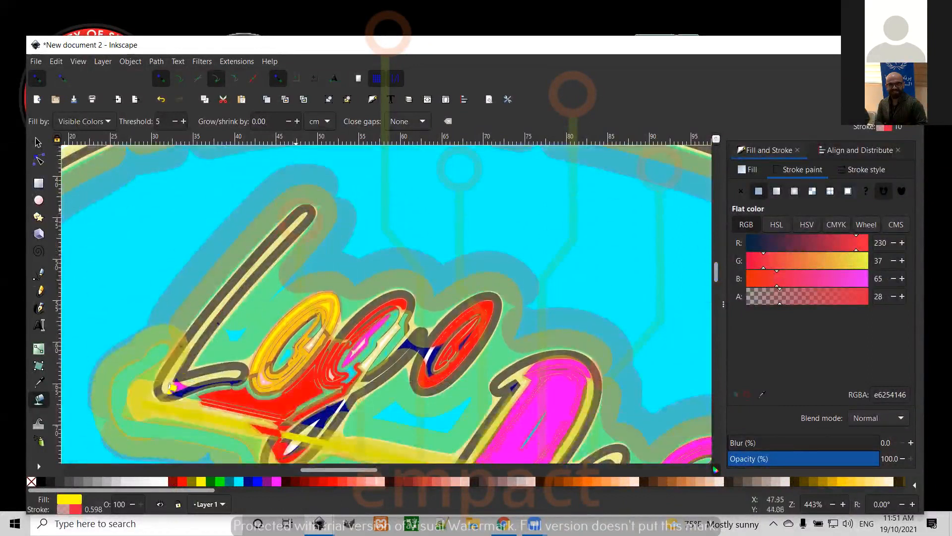
{"action": "left_click", "coordinate": [171, 389]}
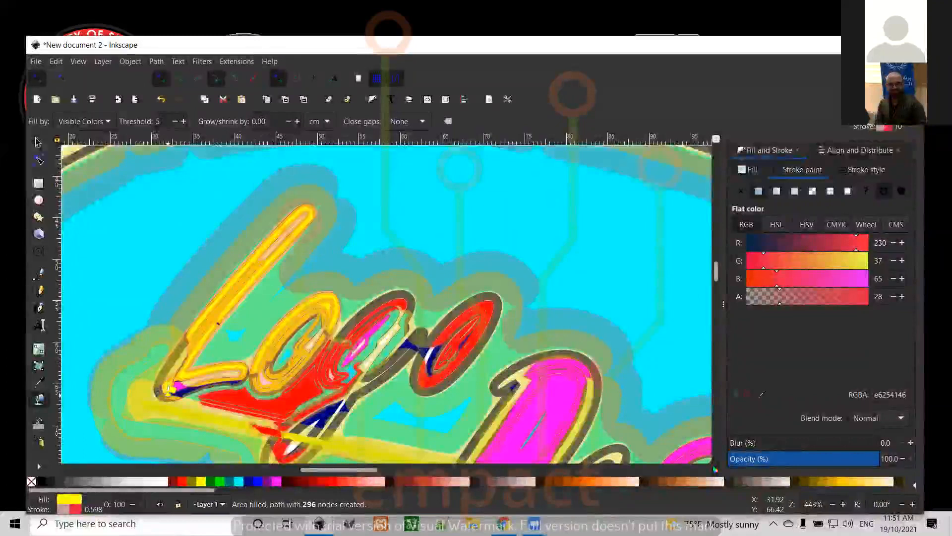
{"action": "left_click_drag", "start_coordinate": [352, 472], "coordinate": [405, 472]}
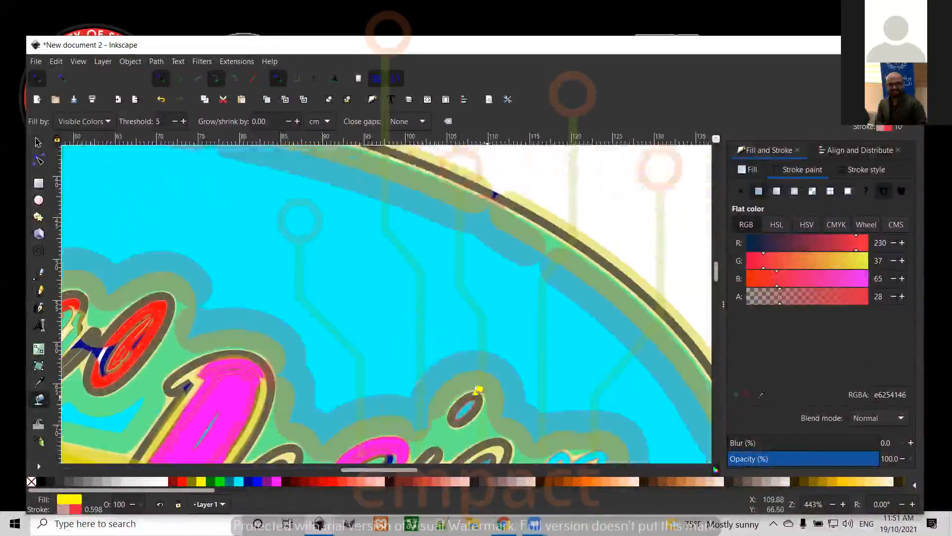
{"action": "left_click", "coordinate": [459, 422]}
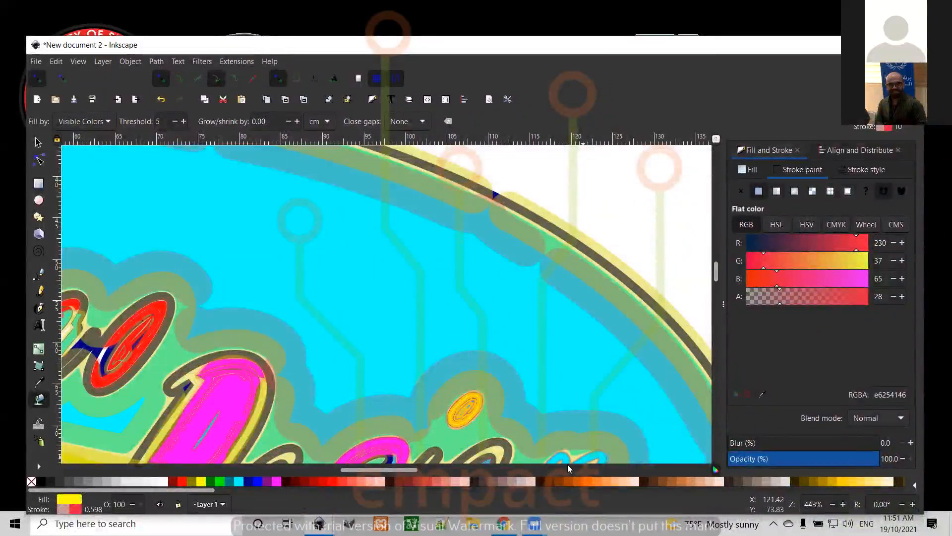
Bucket-fill the main stroke of the E in the outlined EMPACT text with red.
{"action": "left_click", "coordinate": [462, 467]}
{"action": "left_click_drag", "start_coordinate": [463, 468], "coordinate": [409, 467]}
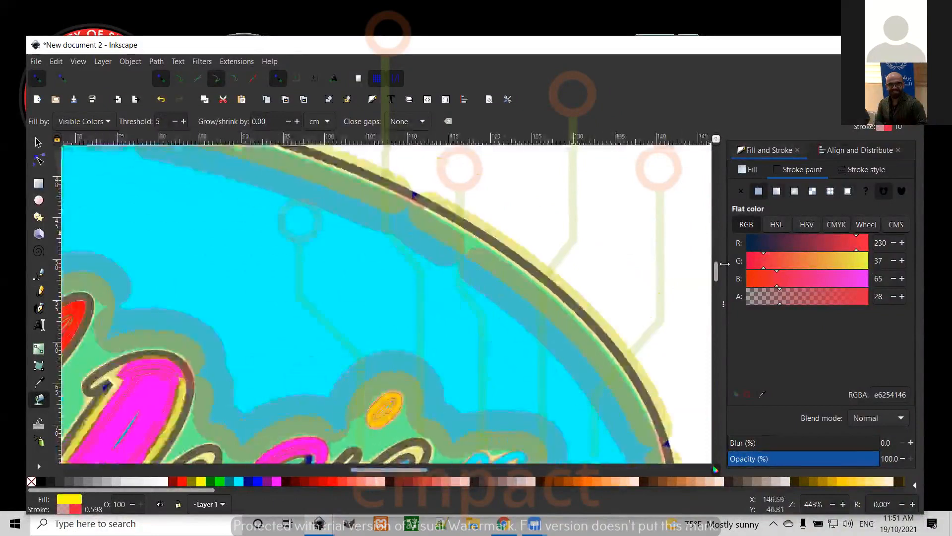
{"action": "left_click_drag", "start_coordinate": [717, 283], "coordinate": [717, 286]}
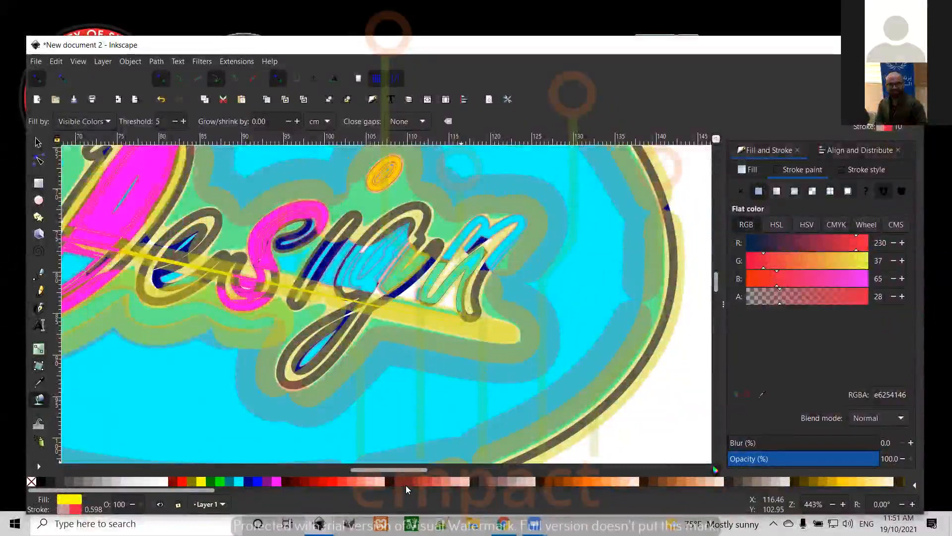
{"action": "scroll", "coordinate": [596, 331], "scroll_direction": "down", "scroll_amount": 7}
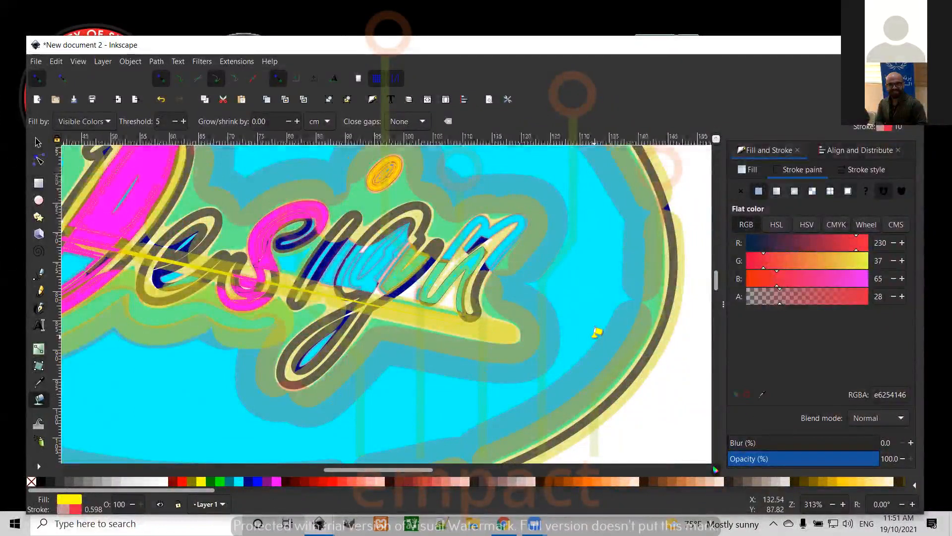
{"action": "scroll", "coordinate": [596, 332], "scroll_direction": "up", "scroll_amount": 4}
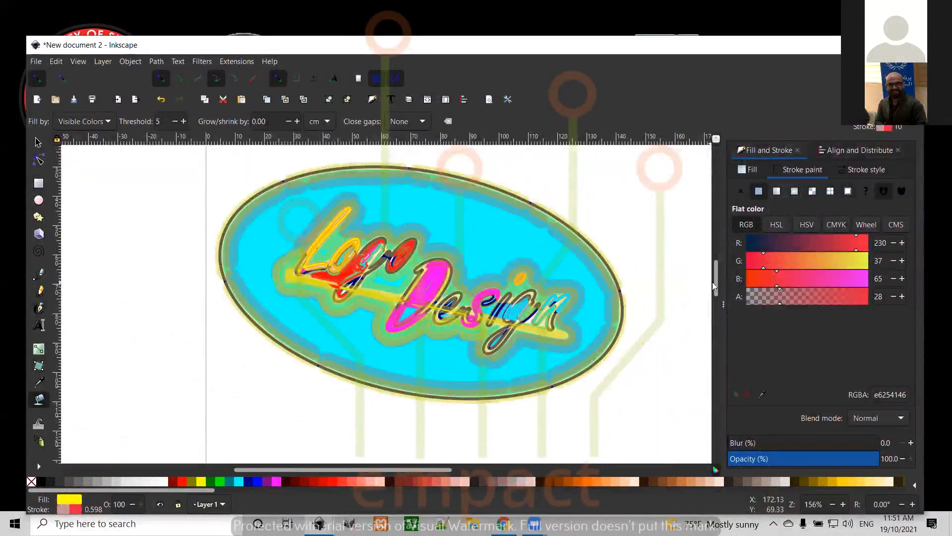
{"action": "left_click_drag", "start_coordinate": [716, 293], "coordinate": [716, 334]}
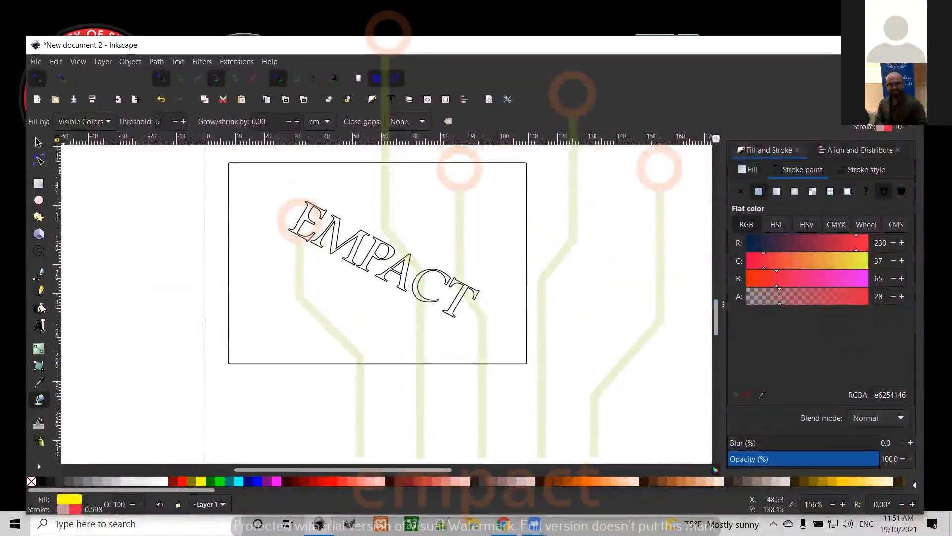
{"action": "left_click", "coordinate": [182, 481]}
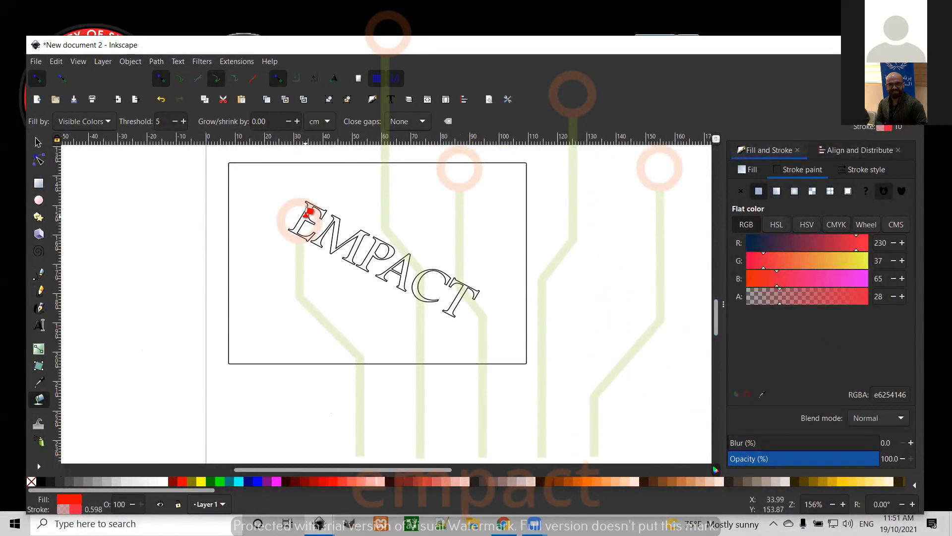
{"action": "left_click", "coordinate": [300, 218]}
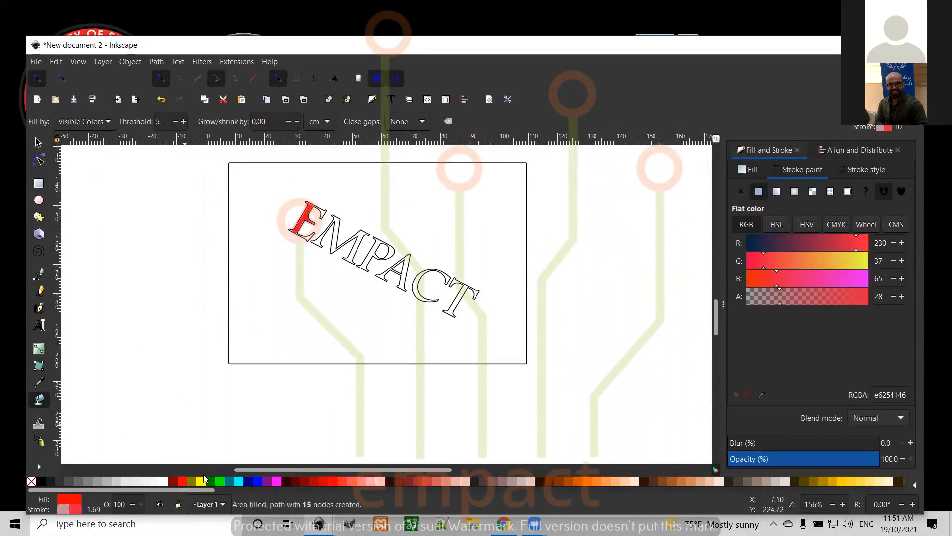
Lighten the E's red fill and bucket-fill the M's middle and right strokes with it, undoing the fill of the surrounding rectangle.
{"action": "left_click", "coordinate": [345, 481]}
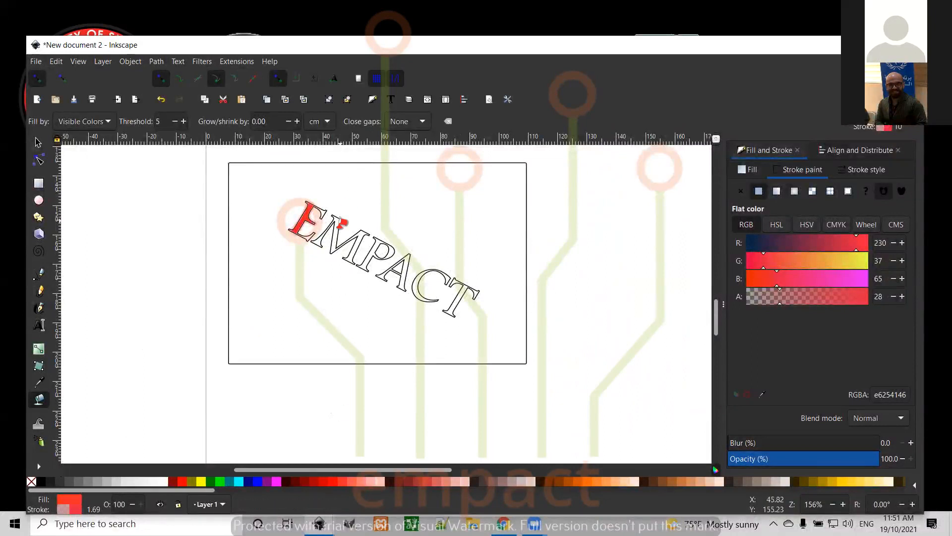
{"action": "left_click", "coordinate": [334, 245]}
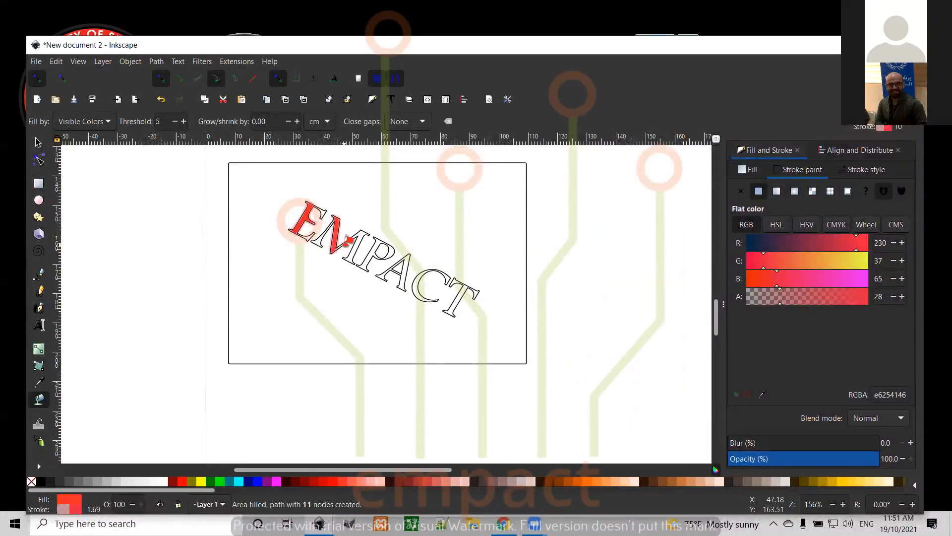
{"action": "left_click", "coordinate": [361, 242]}
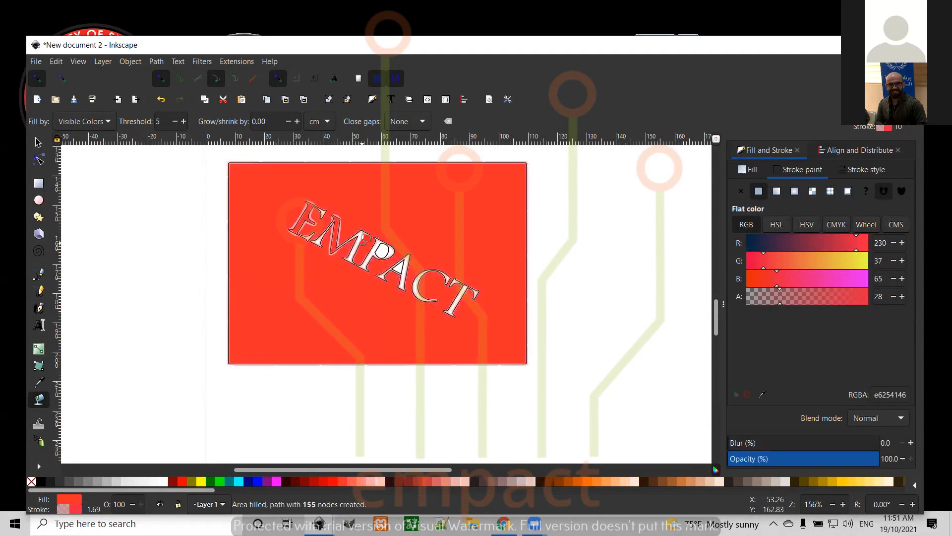
{"action": "key", "text": "ctrl+z"}
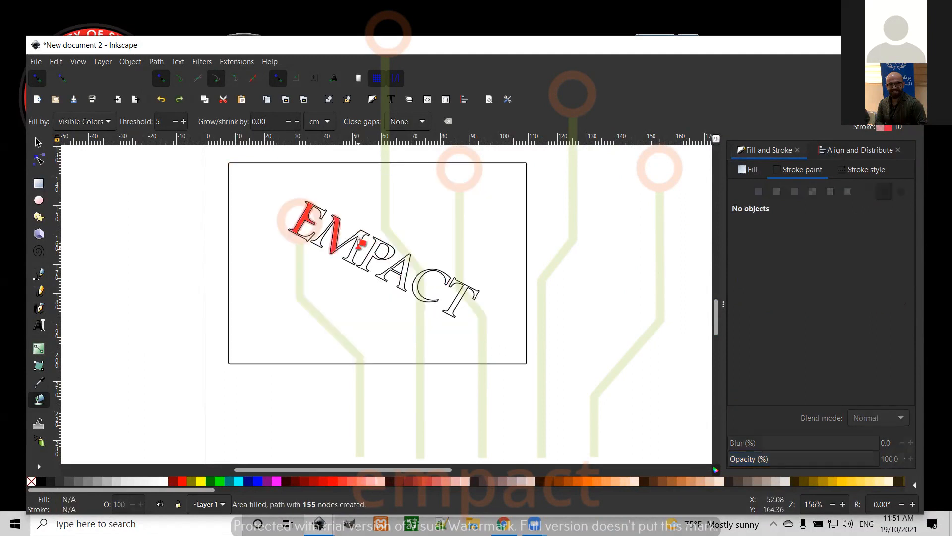
{"action": "scroll", "coordinate": [361, 242], "scroll_direction": "up", "scroll_amount": 2}
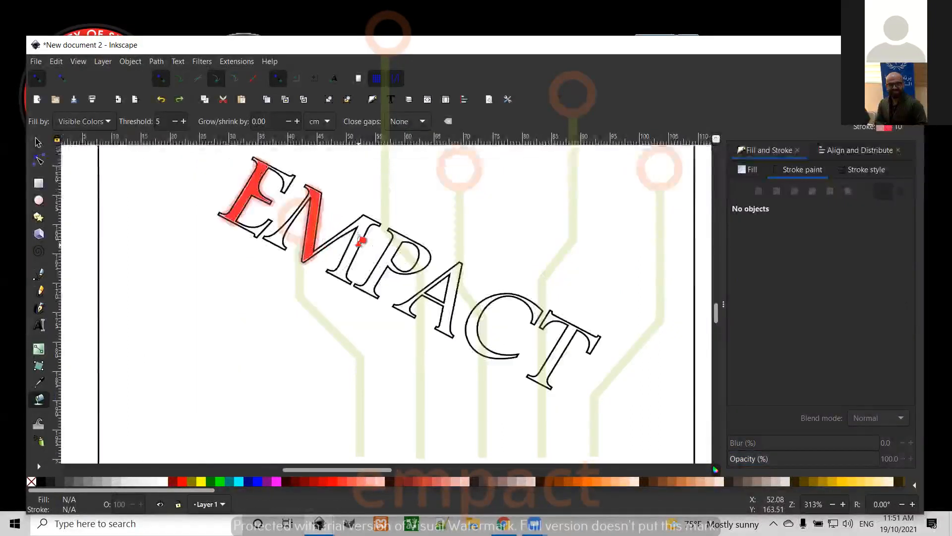
{"action": "left_click", "coordinate": [361, 228]}
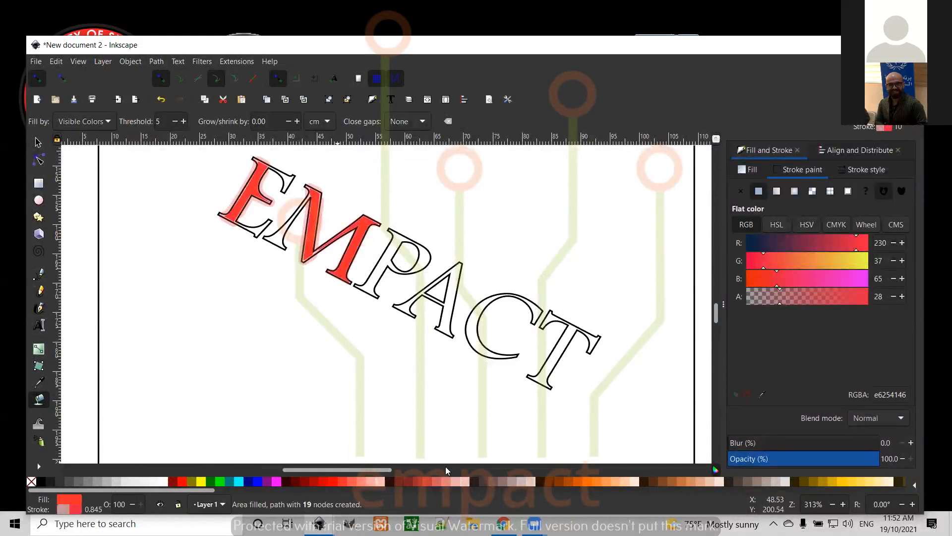
Recolour the M's right part a paler red, bucket-fill the P and C of EMPACT with it, and recolour the C bright red.
{"action": "left_click", "coordinate": [348, 480]}
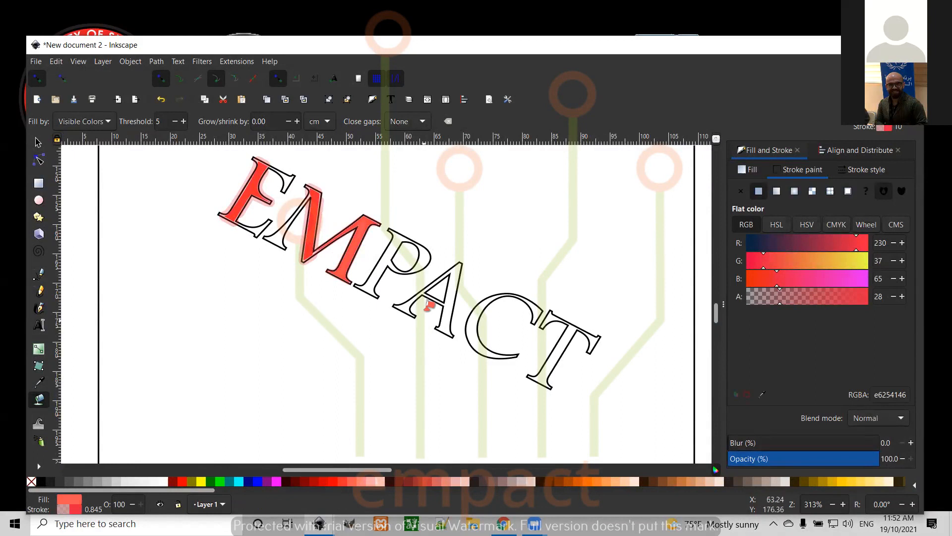
{"action": "left_click", "coordinate": [423, 261]}
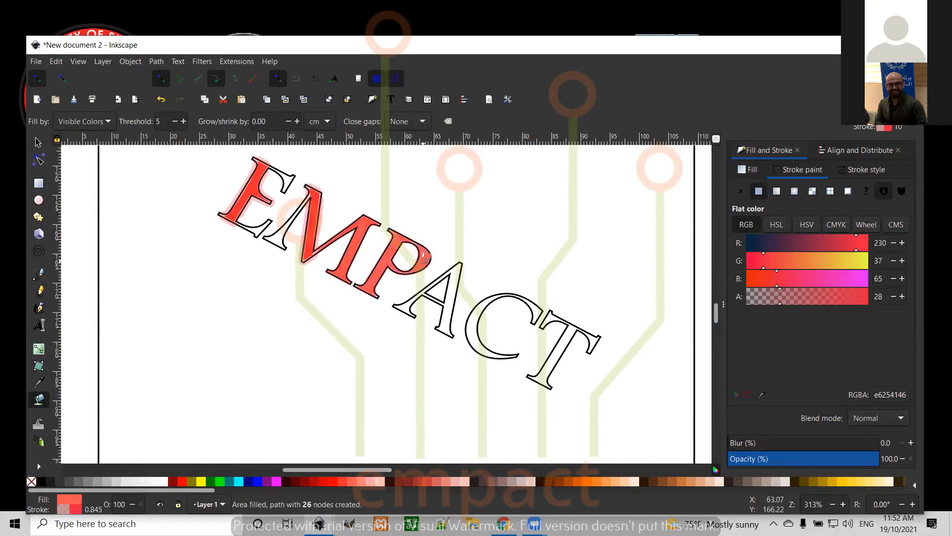
{"action": "left_click", "coordinate": [475, 319]}
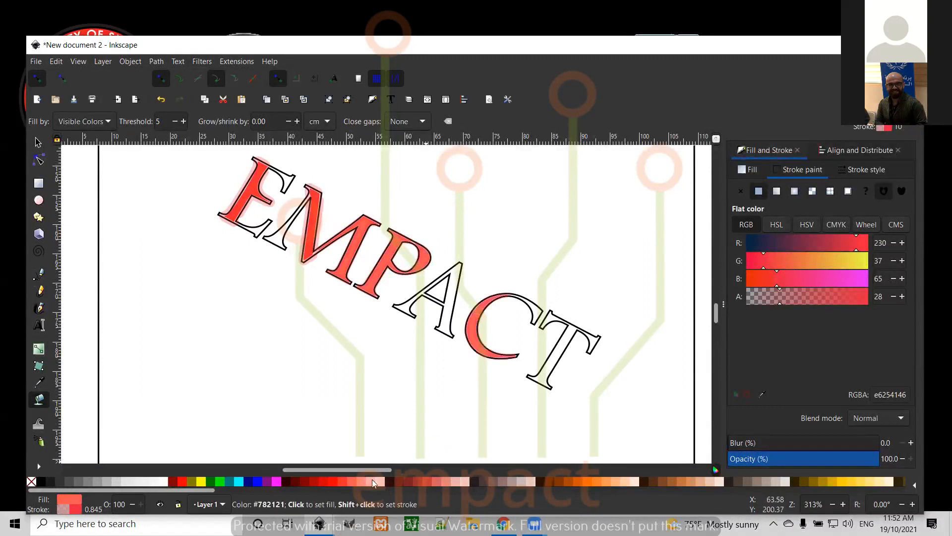
{"action": "left_click", "coordinate": [332, 483]}
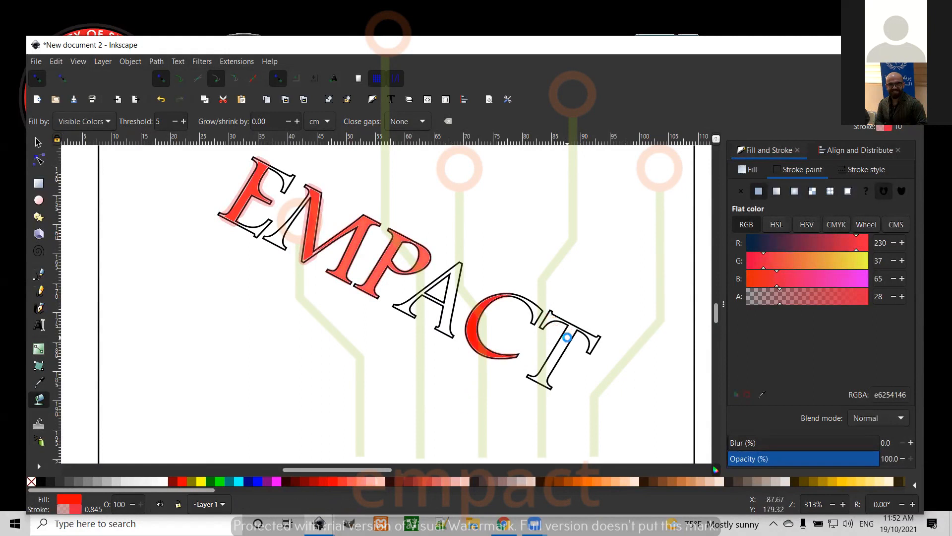
Bucket-fill the stem of the T with dark red, and the A and the M's left leg with #FF0000 red.
{"action": "left_click", "coordinate": [567, 337]}
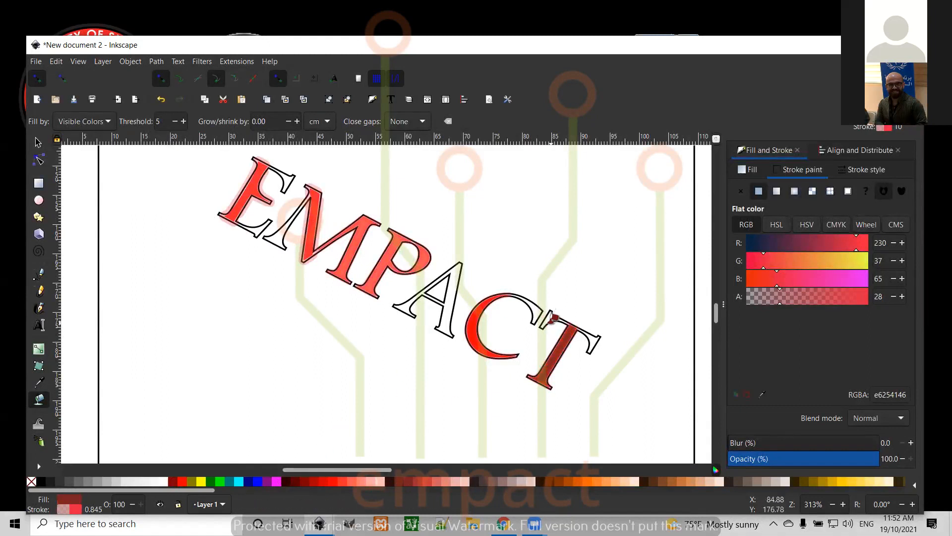
{"action": "left_click", "coordinate": [330, 481]}
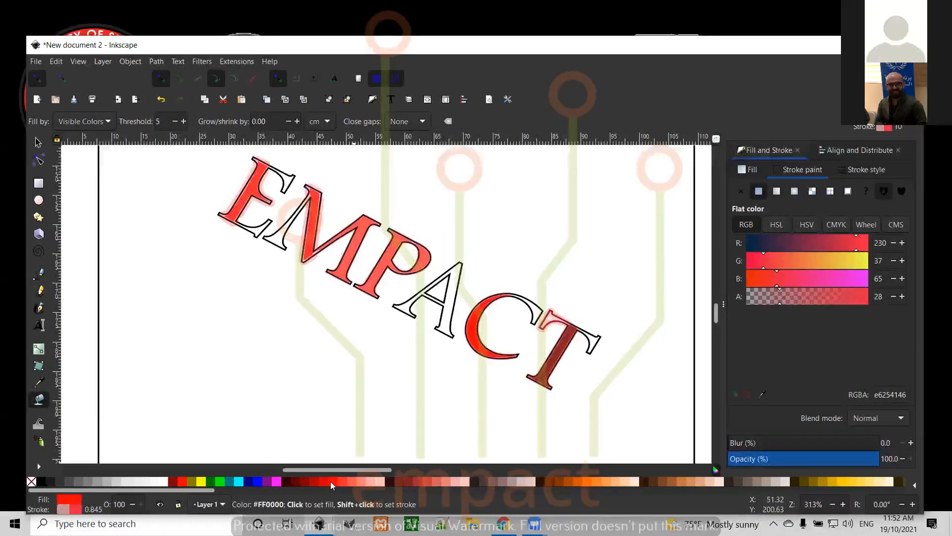
{"action": "left_click", "coordinate": [453, 289]}
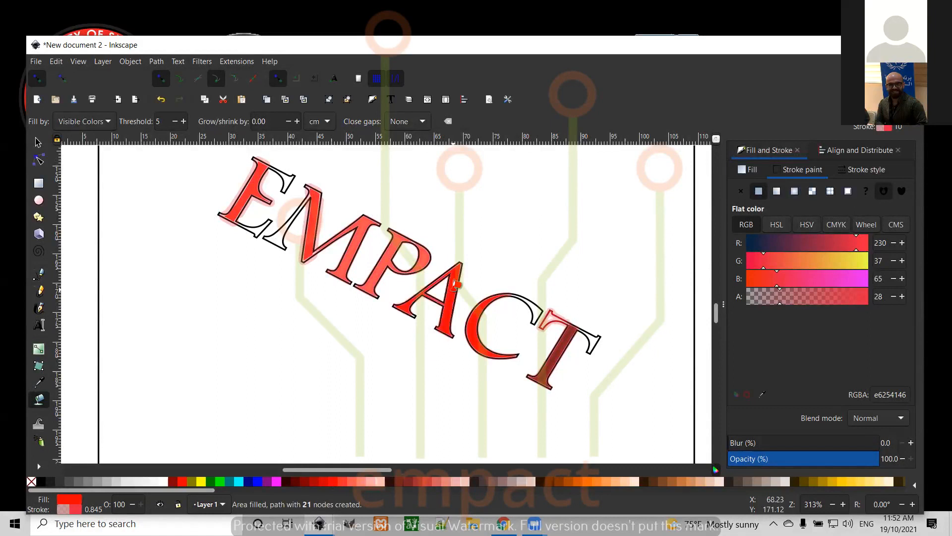
{"action": "left_click", "coordinate": [281, 234]}
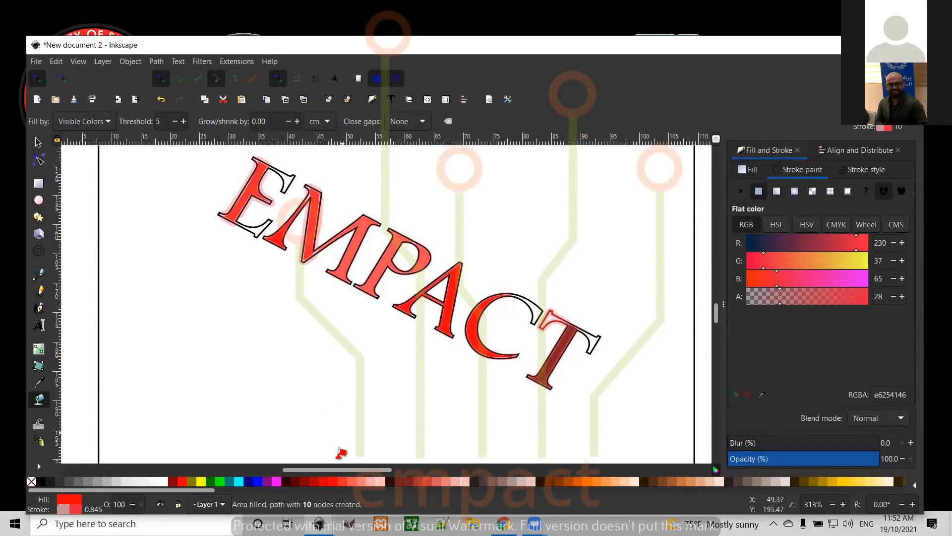
Recolour the M's left leg a paler red and bucket-fill the E's upper arm and lower serif with it.
{"action": "left_click", "coordinate": [353, 481]}
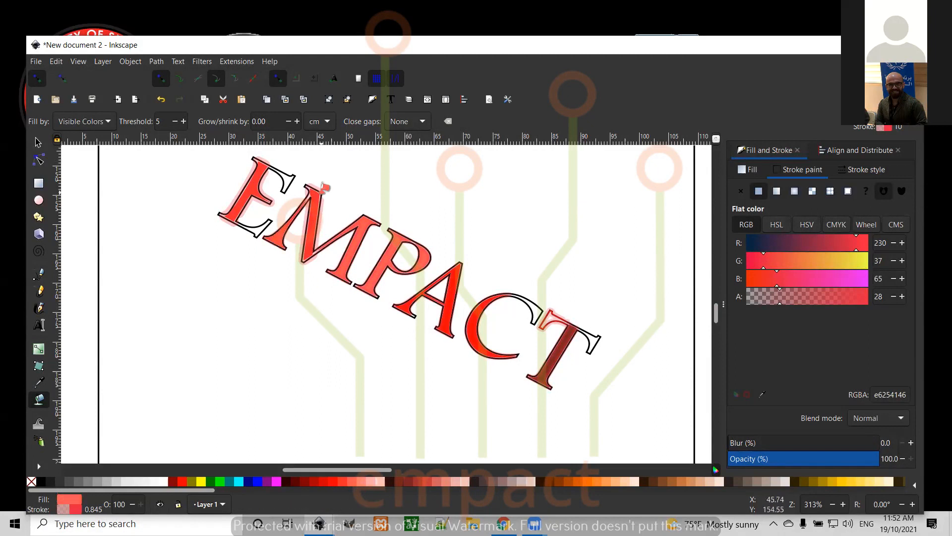
{"action": "left_click", "coordinate": [287, 183]}
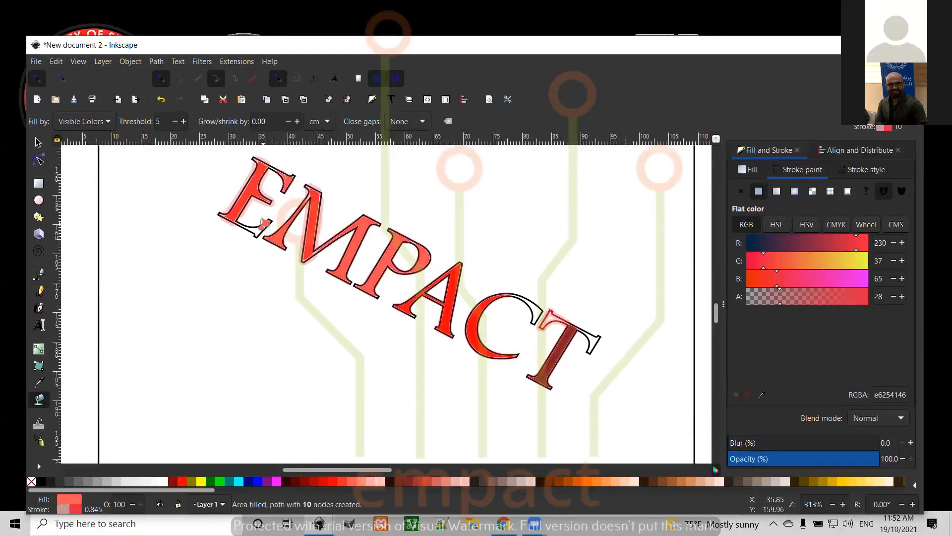
{"action": "left_click", "coordinate": [256, 235]}
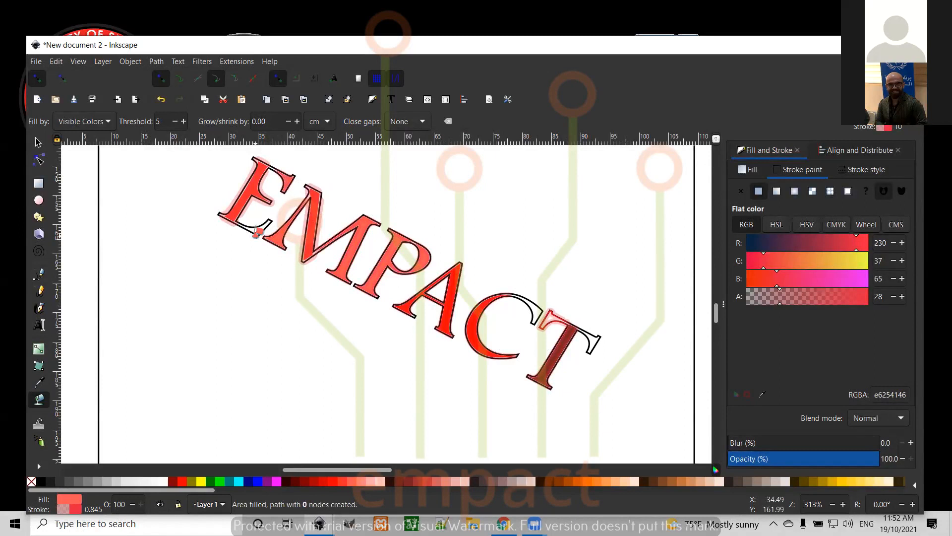
Bucket-fill the E's lower arm, the C's upper tip and the T's crossbar end with pale red, recolouring the T's crossbar end yellow.
{"action": "left_click", "coordinate": [261, 224]}
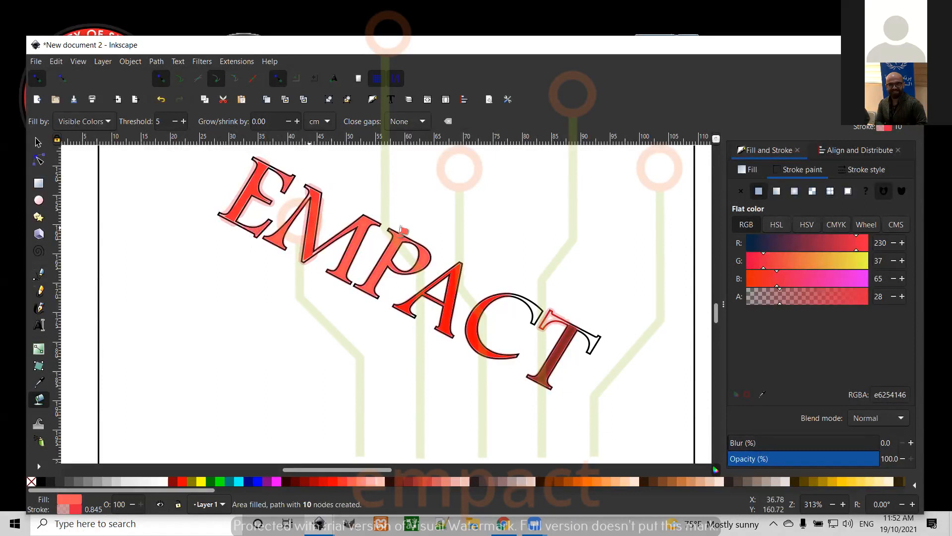
{"action": "left_click", "coordinate": [536, 319]}
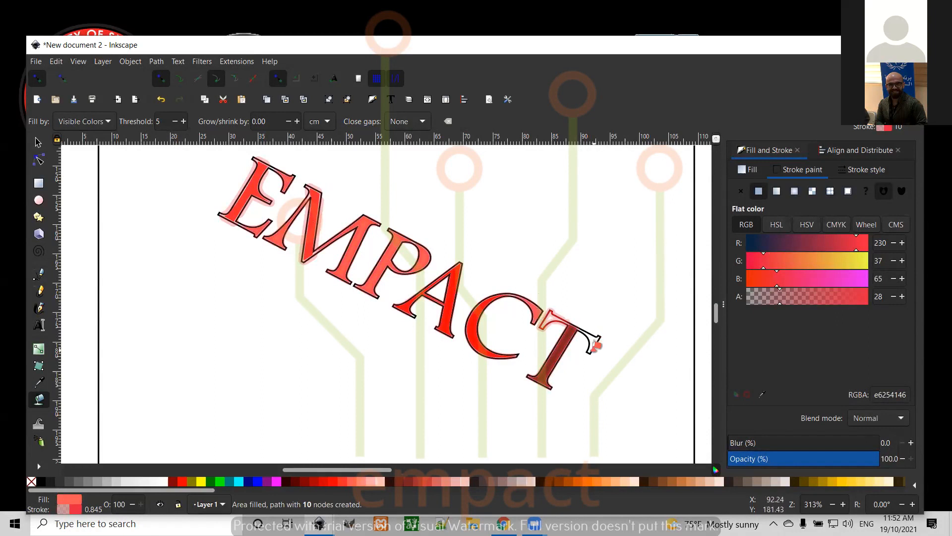
{"action": "left_click", "coordinate": [594, 345]}
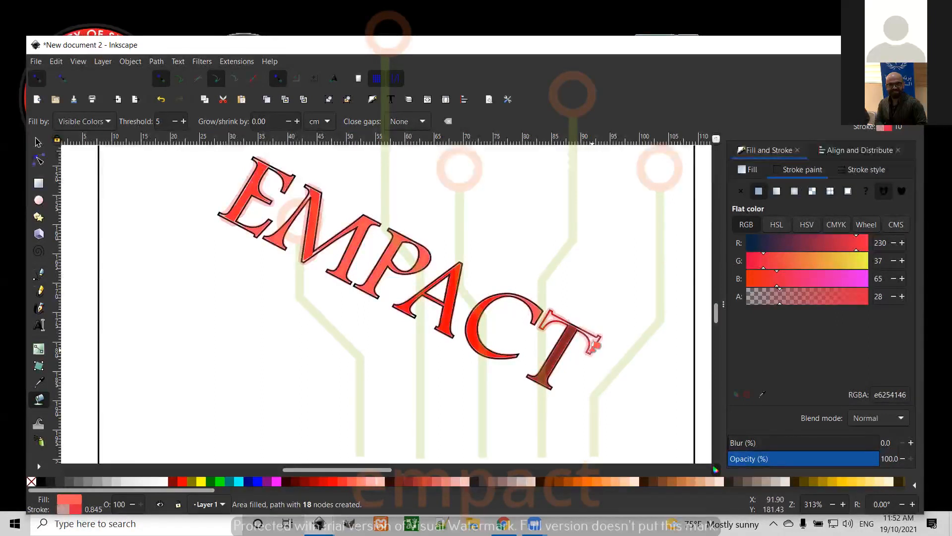
{"action": "left_click", "coordinate": [200, 481]}
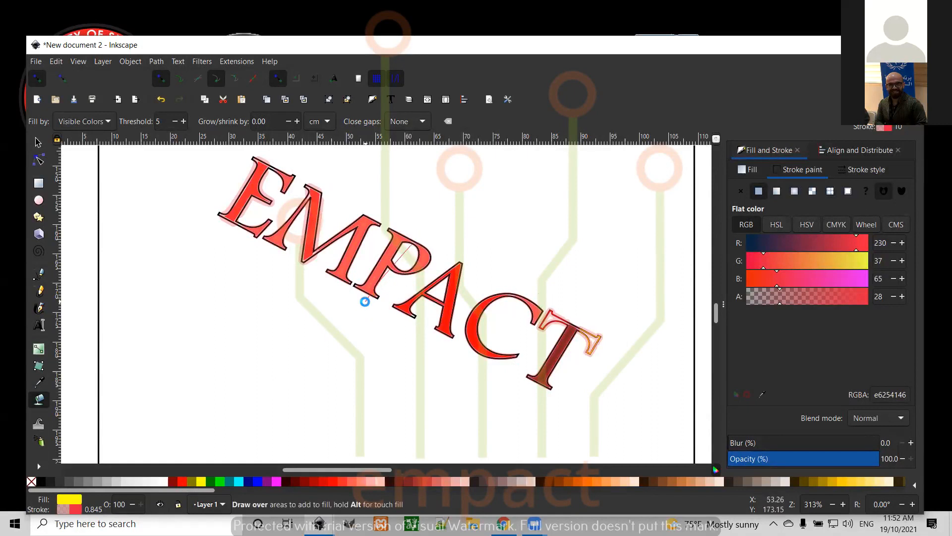
{"action": "left_click", "coordinate": [367, 297]}
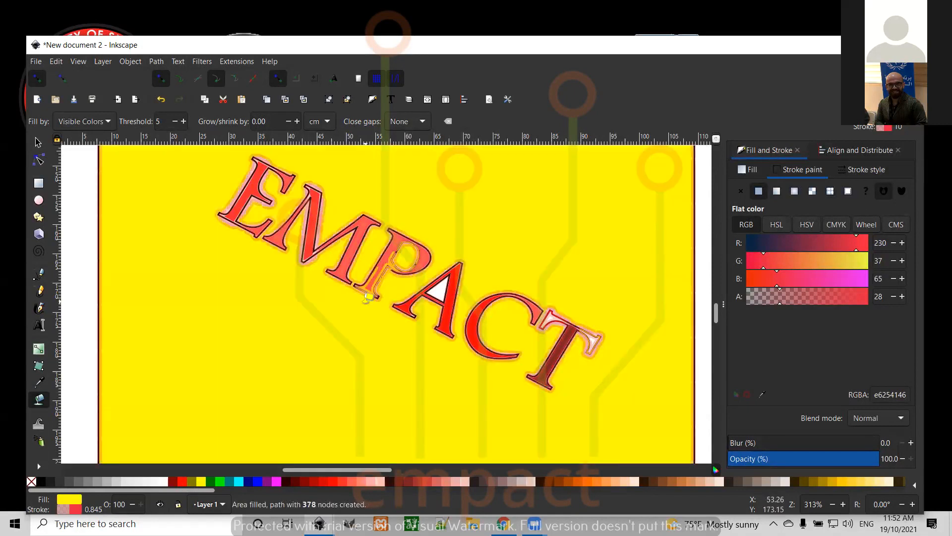
{"action": "key", "text": "ctrl+z"}
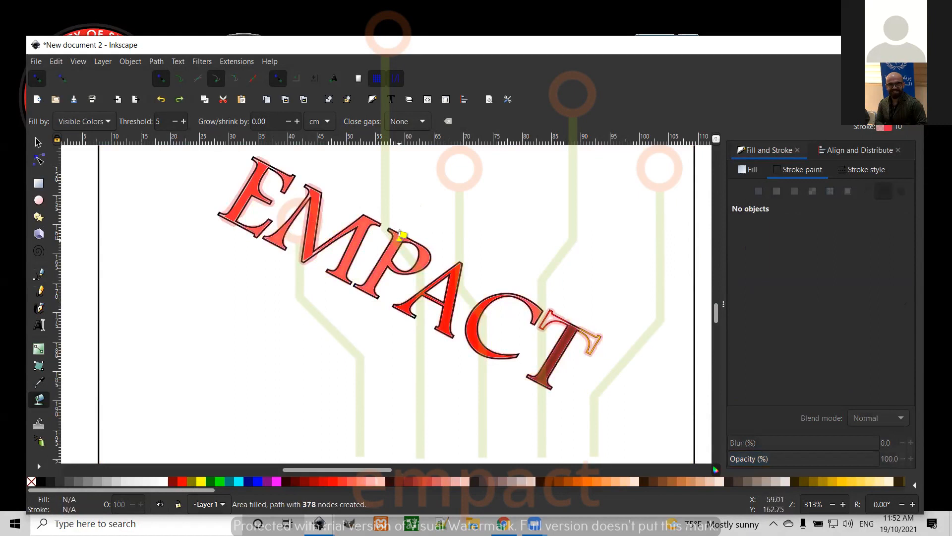
{"action": "left_click", "coordinate": [371, 288]}
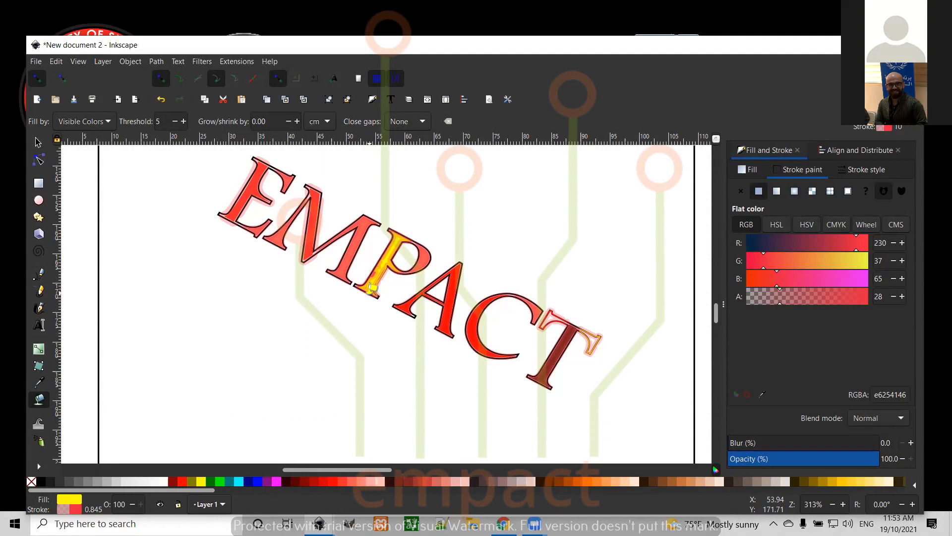
{"action": "key", "text": "ctrl+z"}
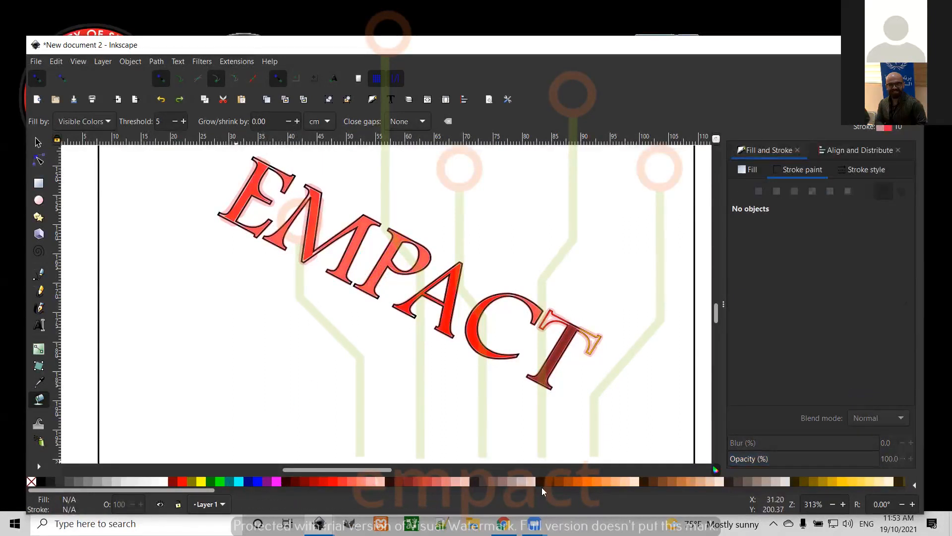
Bucket-fill the C's curve, the T's stem, the M's right stroke and the E's stem with white.
{"action": "left_click", "coordinate": [164, 481]}
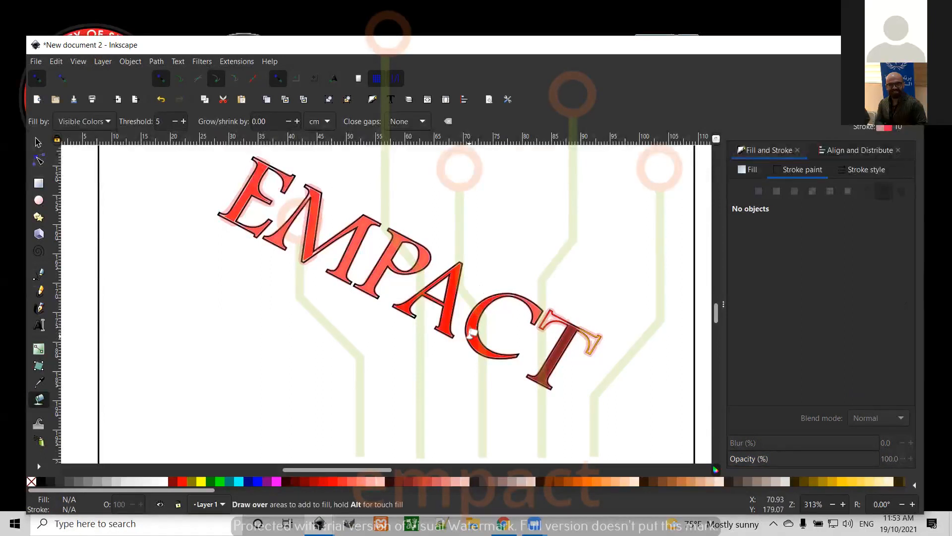
{"action": "left_click", "coordinate": [468, 340]}
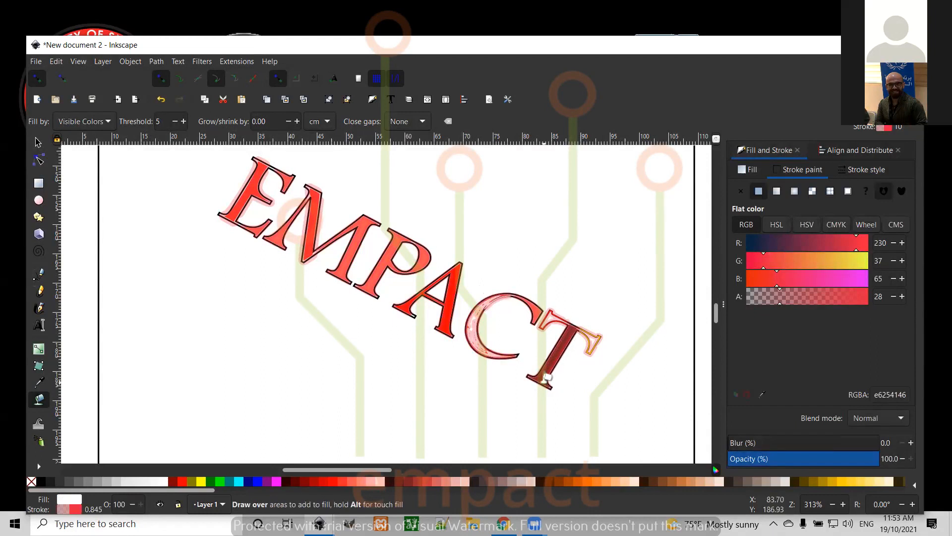
{"action": "left_click", "coordinate": [546, 378]}
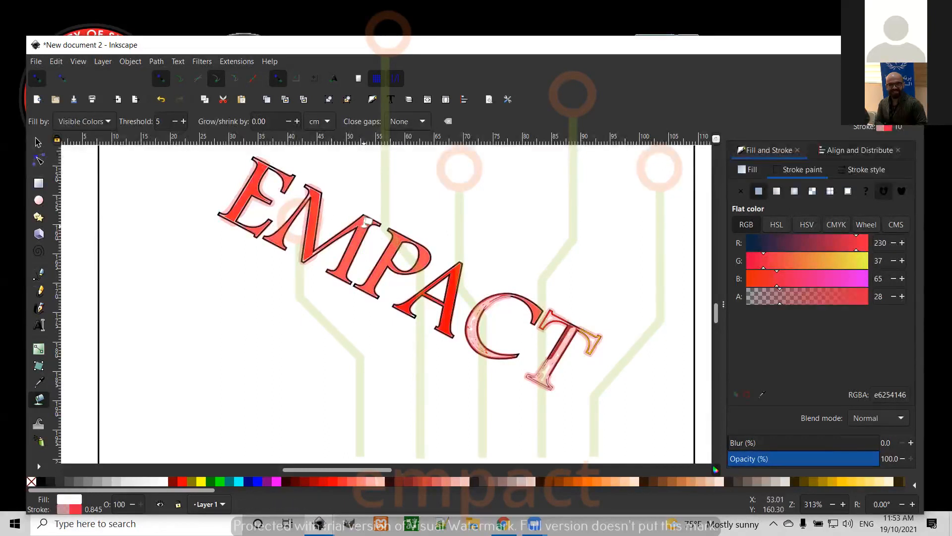
{"action": "left_click", "coordinate": [351, 260]}
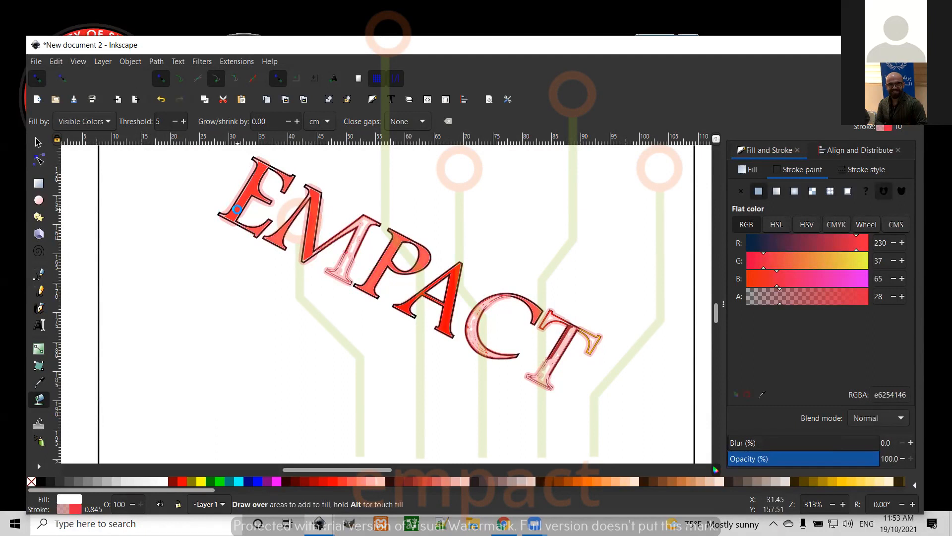
{"action": "left_click", "coordinate": [241, 204]}
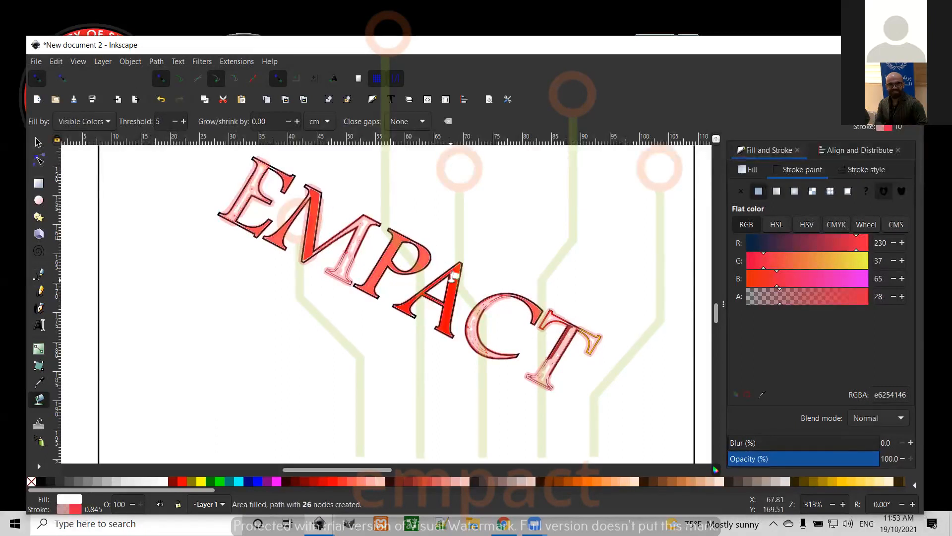
Bucket-fill the A and the P's stem with white, undoing the stray fill of the area around the lettering.
{"action": "left_click", "coordinate": [453, 321]}
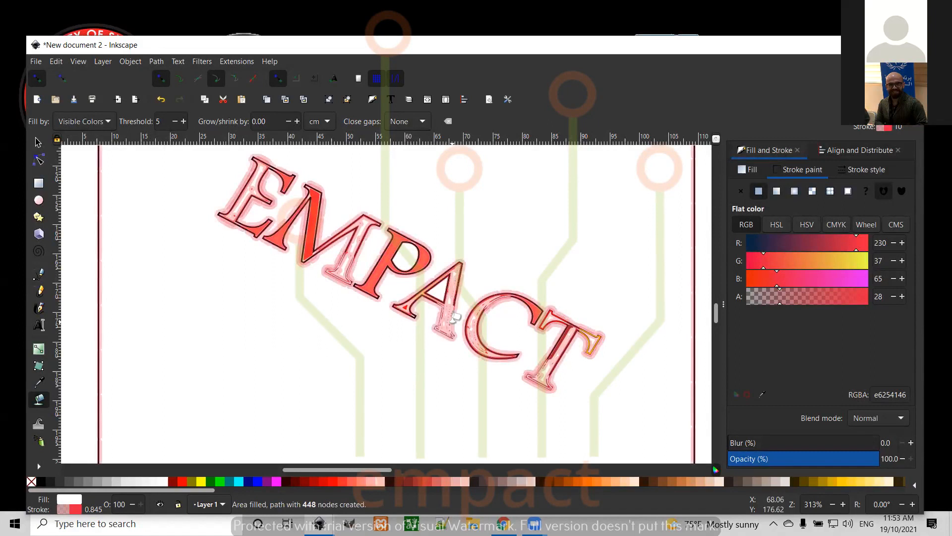
{"action": "key", "text": "ctrl+z"}
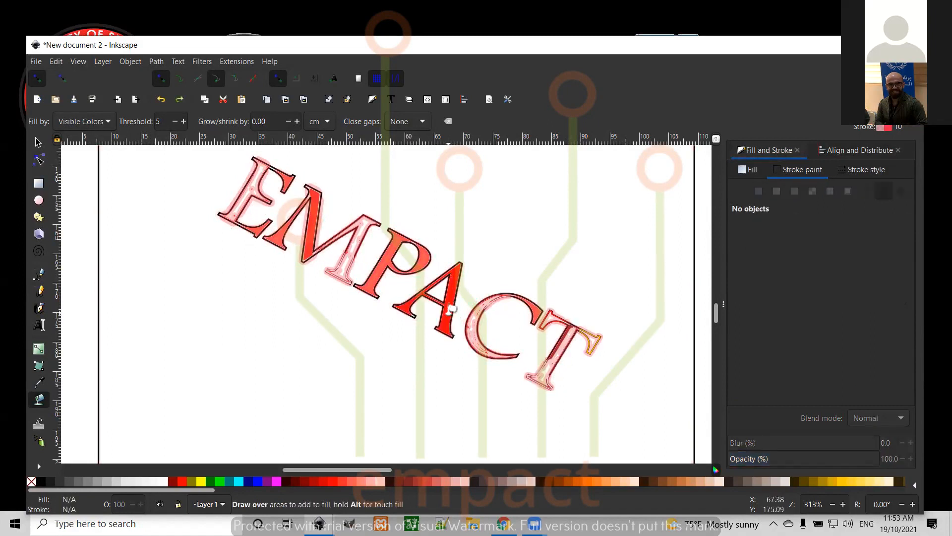
{"action": "left_click", "coordinate": [452, 311]}
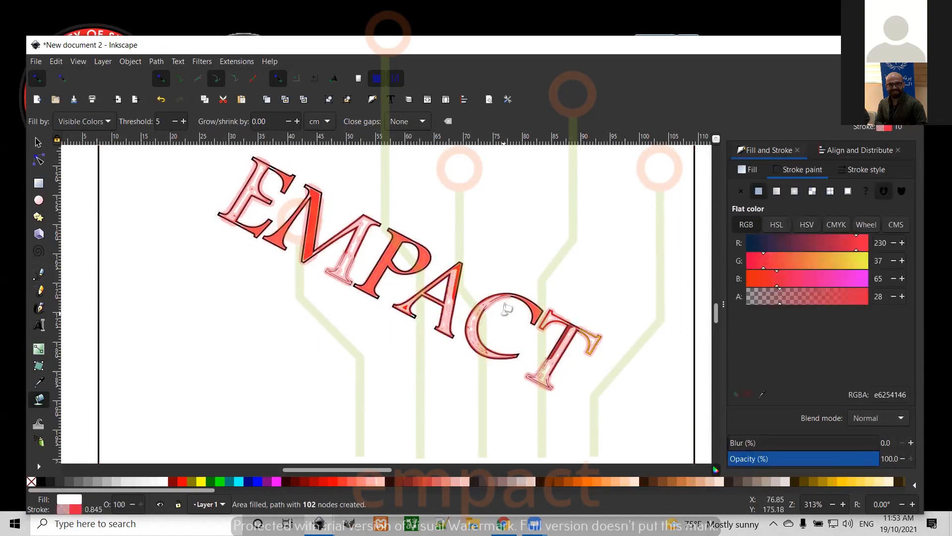
{"action": "left_click", "coordinate": [396, 248]}
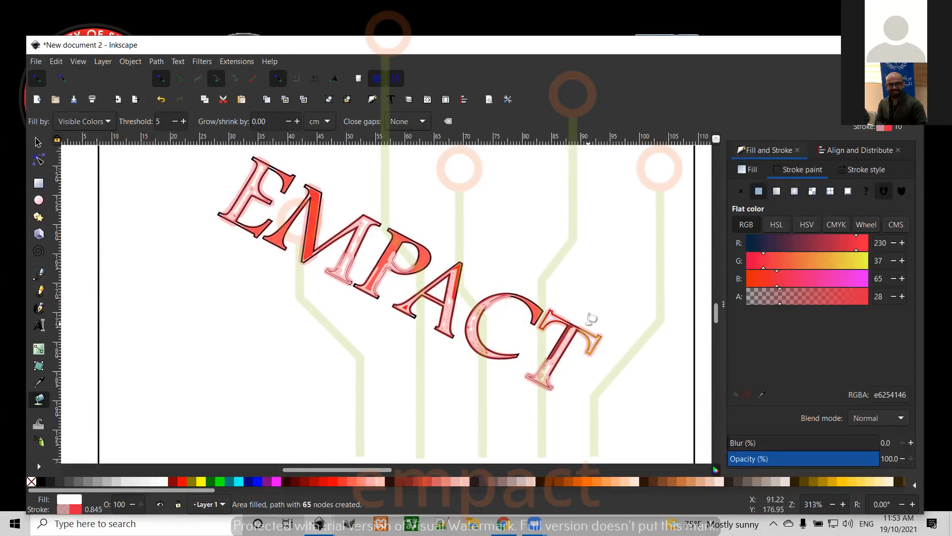
Recolour the P's stem fill orange and bucket-fill the rectangle around EMPACT and the counters of the P and A with orange.
{"action": "scroll", "coordinate": [591, 319], "scroll_direction": "down", "scroll_amount": 4, "text": "ctrl"}
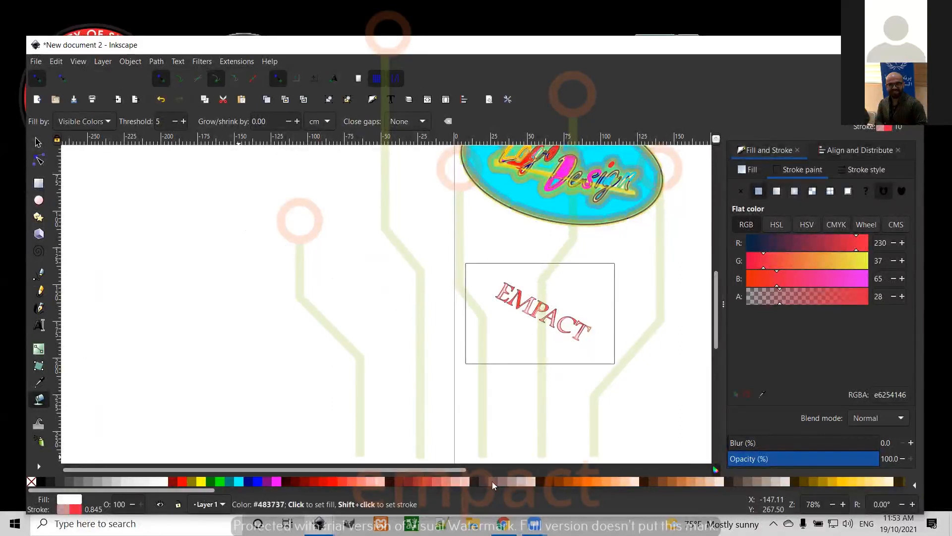
{"action": "left_click", "coordinate": [586, 481]}
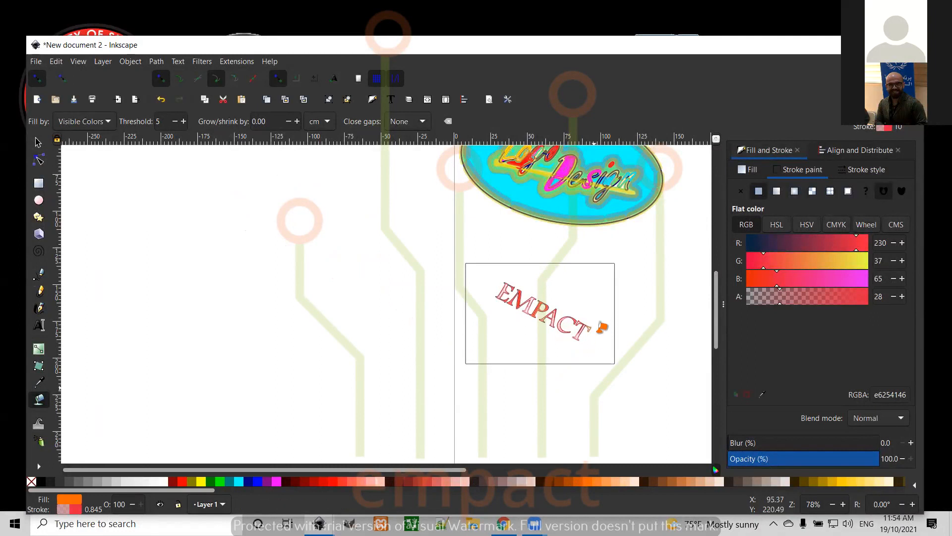
{"action": "left_click", "coordinate": [588, 296]}
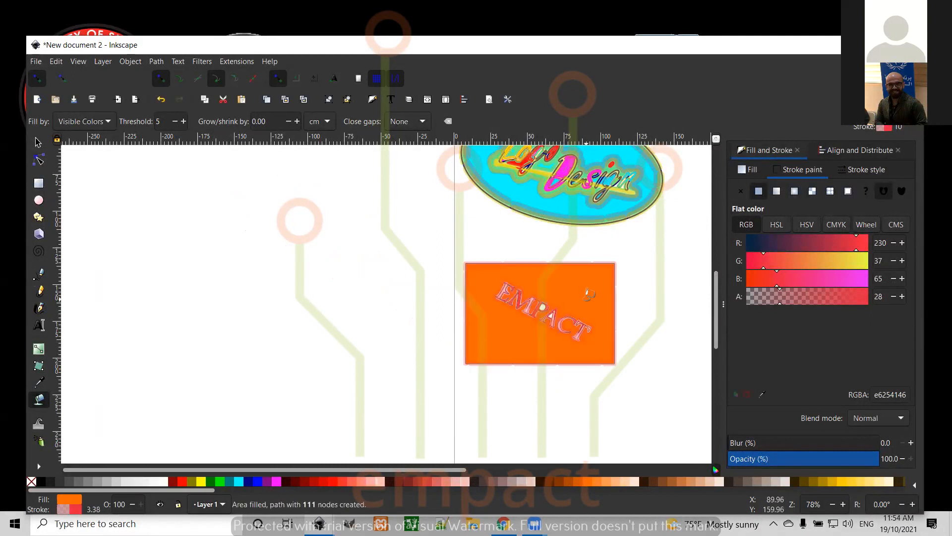
{"action": "scroll", "coordinate": [588, 295], "scroll_direction": "up", "scroll_amount": 4}
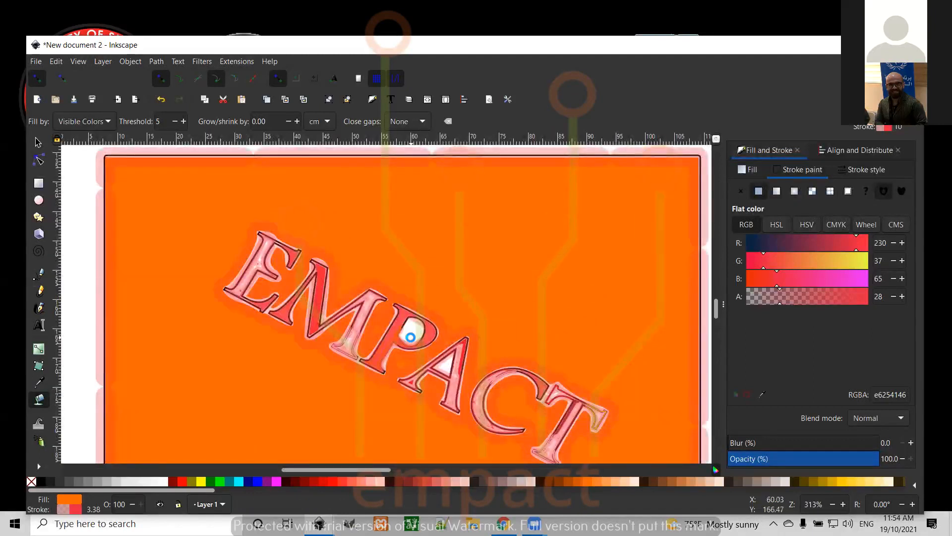
{"action": "left_click", "coordinate": [412, 332]}
{"action": "left_click", "coordinate": [445, 369]}
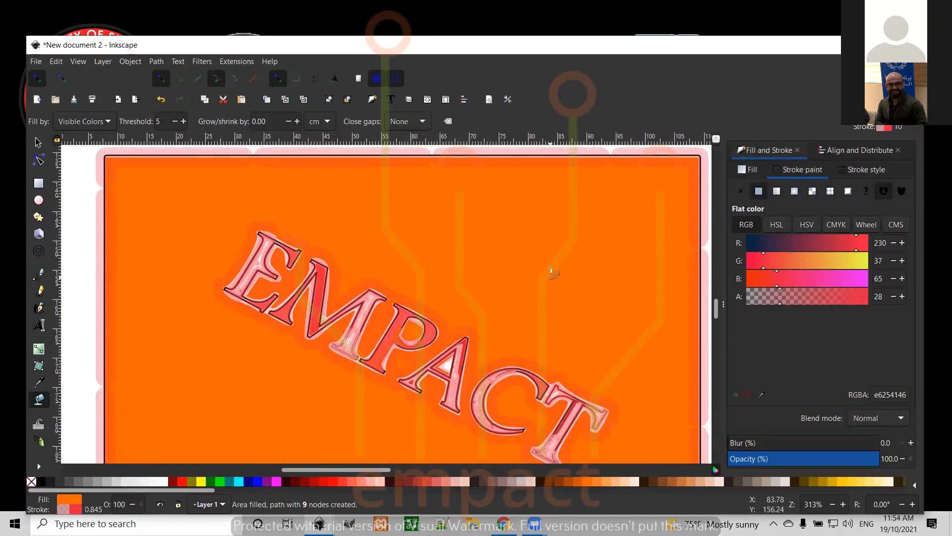
Bucket-fill the orange rectangle around EMPACT with amber yellow, undoing the first fill and repeating it.
{"action": "scroll", "coordinate": [552, 271], "scroll_direction": "down", "scroll_amount": 2}
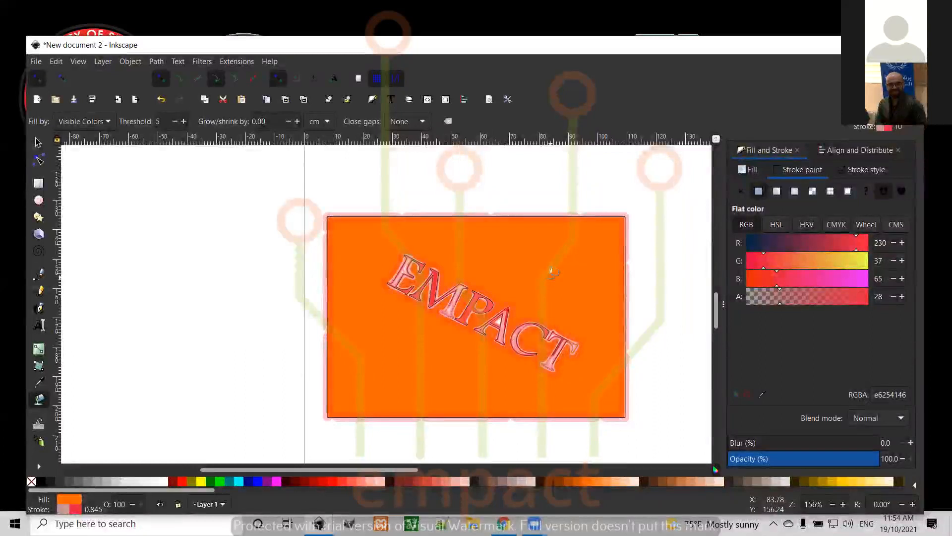
{"action": "left_click", "coordinate": [841, 482]}
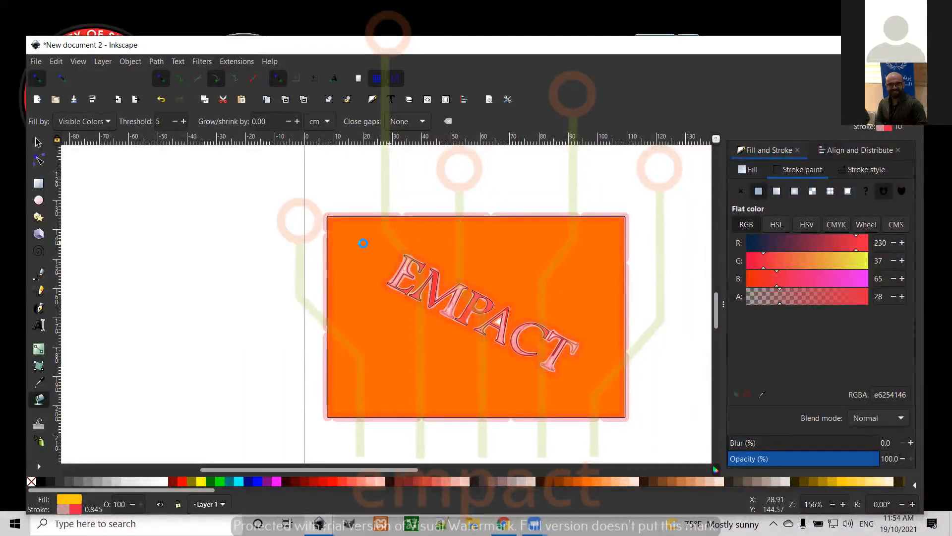
{"action": "left_click", "coordinate": [352, 231]}
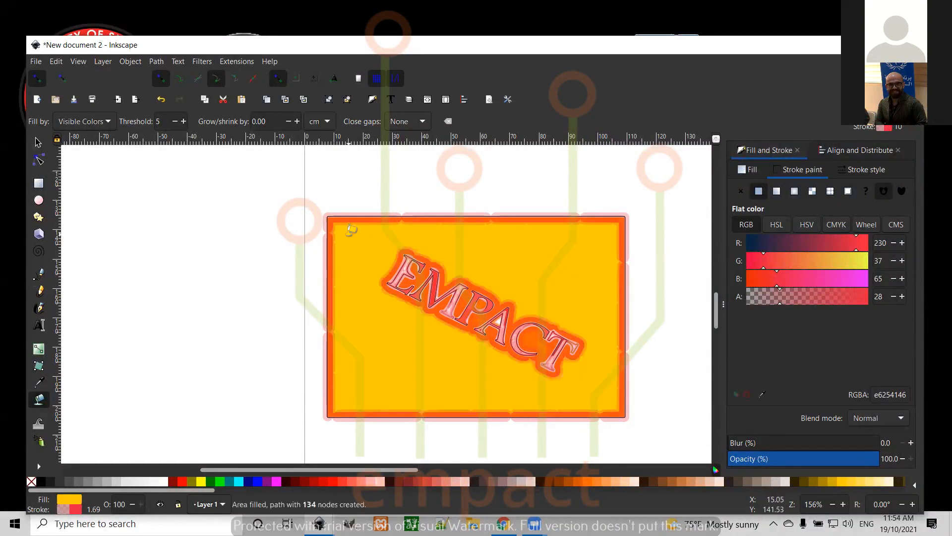
{"action": "key", "text": "ctrl+z"}
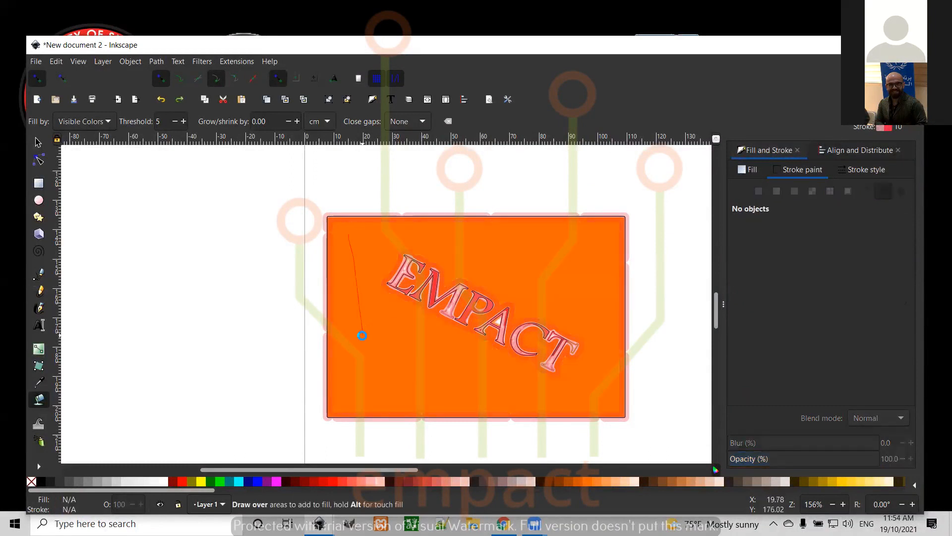
{"action": "left_click", "coordinate": [365, 329]}
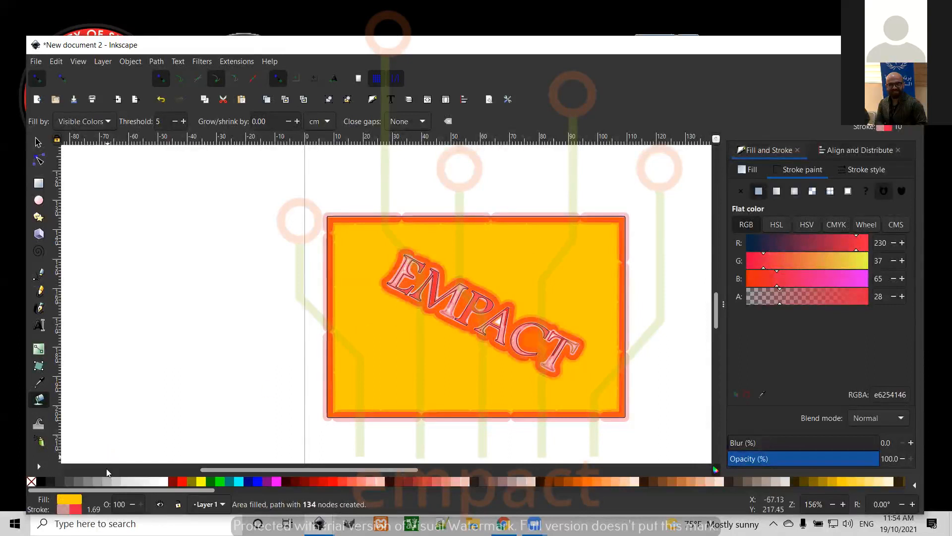
Recolour the rectangle's amber fill light grey and bucket-fill the area around EMPACT twice more with that grey.
{"action": "left_click", "coordinate": [115, 481]}
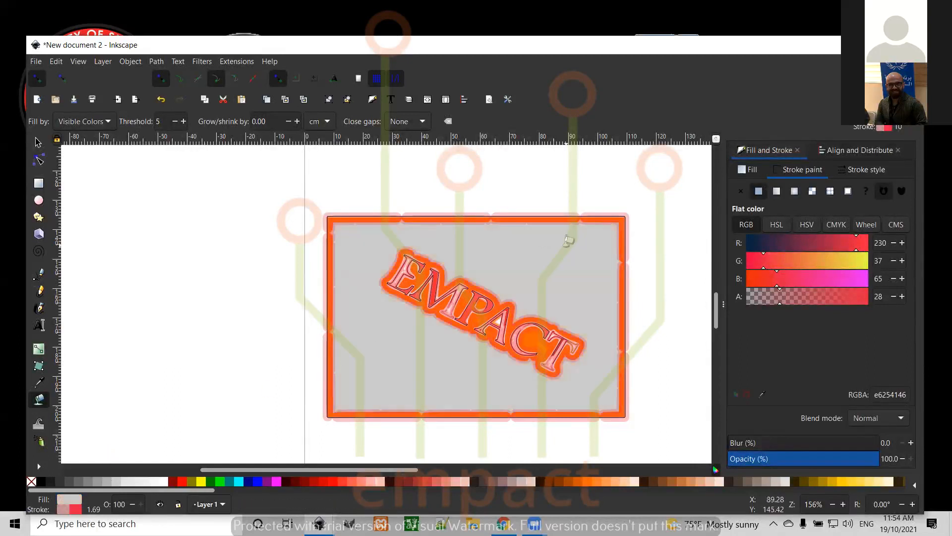
{"action": "left_click_drag", "start_coordinate": [567, 247], "coordinate": [607, 298]}
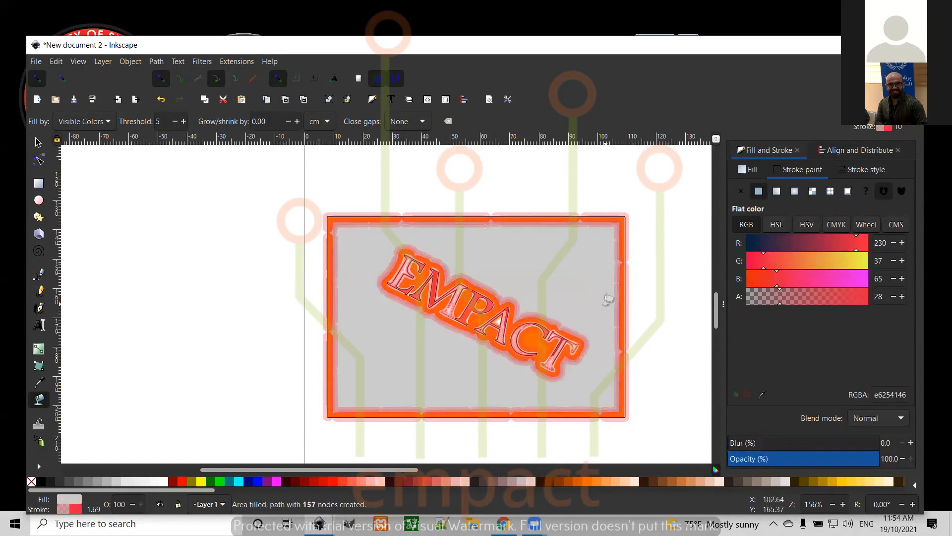
{"action": "mouse_move", "coordinate": [489, 264]}
{"action": "left_mouse_down"}
{"action": "mouse_move", "coordinate": [509, 259]}
{"action": "mouse_move", "coordinate": [522, 280]}
{"action": "mouse_move", "coordinate": [560, 253]}
{"action": "mouse_move", "coordinate": [566, 275]}
{"action": "mouse_move", "coordinate": [586, 273]}
{"action": "mouse_move", "coordinate": [604, 302]}
{"action": "left_mouse_up"}
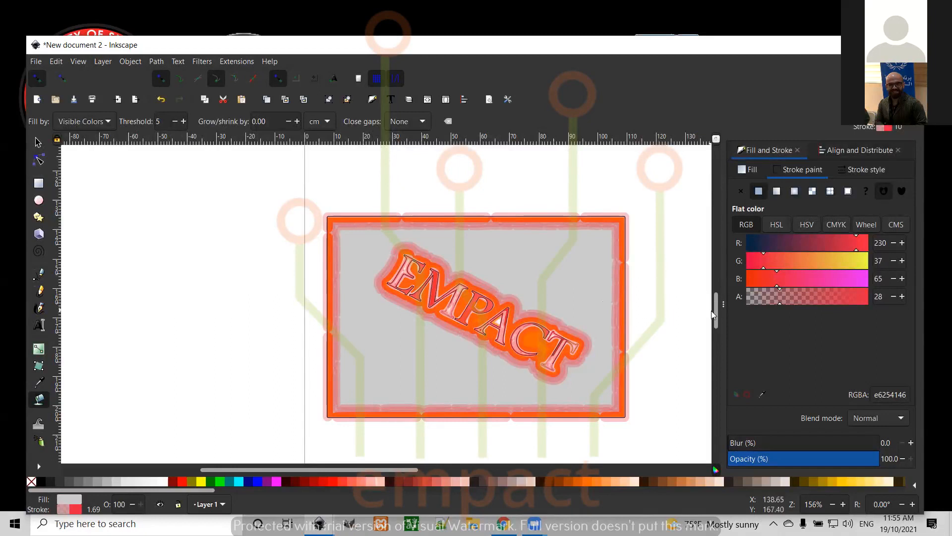
Move the topmost light grey fill around EMPACT sideways off the orange rectangle, to about X 41 mm, Y 139 mm.
{"action": "mouse_move", "coordinate": [715, 313]}
{"action": "left_mouse_down"}
{"action": "mouse_move", "coordinate": [716, 290]}
{"action": "mouse_move", "coordinate": [713, 330]}
{"action": "left_mouse_up"}
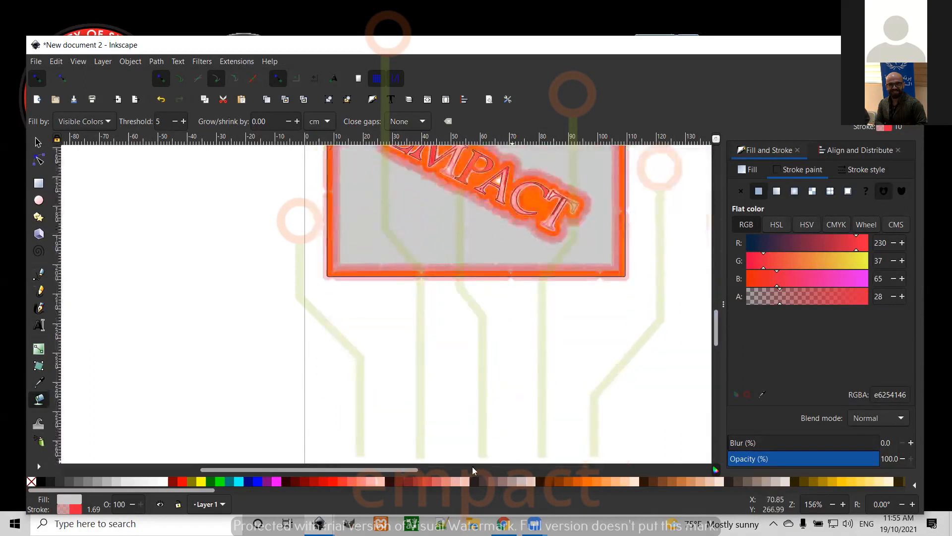
{"action": "scroll", "coordinate": [463, 336], "scroll_direction": "down", "scroll_amount": 6}
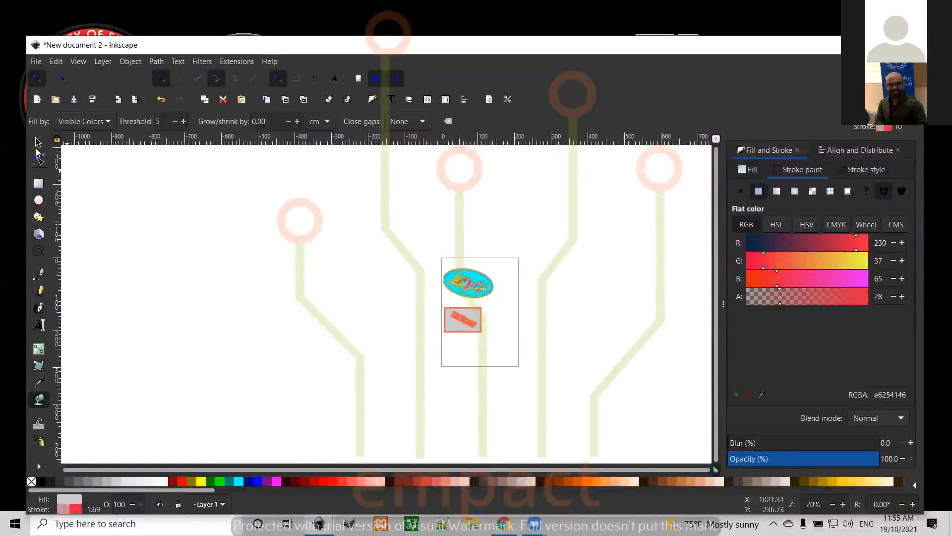
{"action": "left_click", "coordinate": [38, 143]}
{"action": "scroll", "coordinate": [500, 290], "scroll_direction": "up", "scroll_amount": 2}
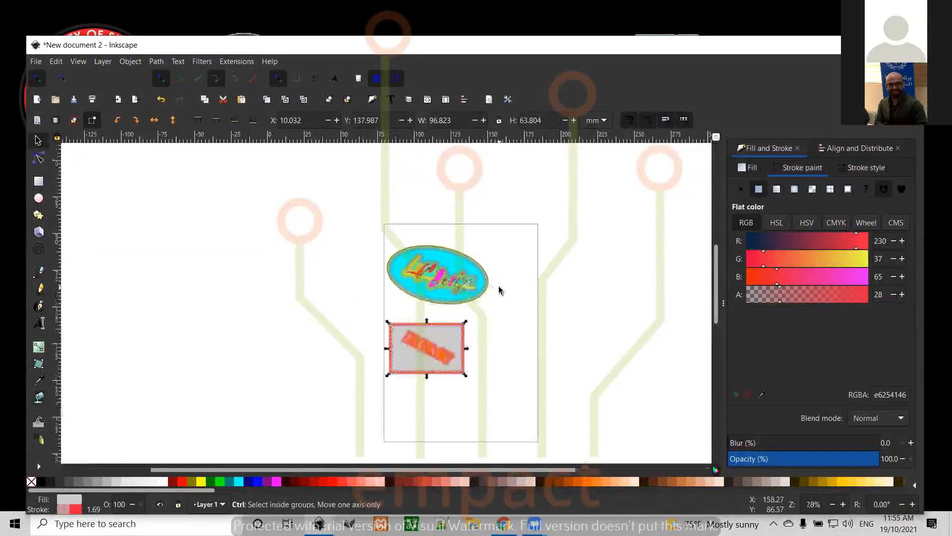
{"action": "scroll", "coordinate": [498, 287], "scroll_direction": "up", "scroll_amount": 4}
{"action": "scroll", "coordinate": [498, 288], "scroll_direction": "down", "scroll_amount": 6}
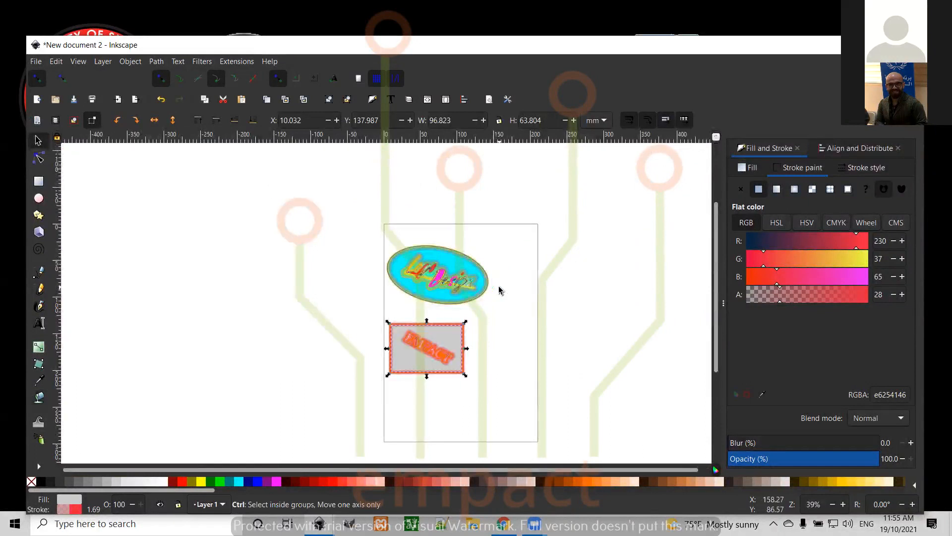
{"action": "scroll", "coordinate": [499, 290], "scroll_direction": "up", "scroll_amount": 2}
{"action": "left_click_drag", "start_coordinate": [410, 368], "coordinate": [451, 373]}
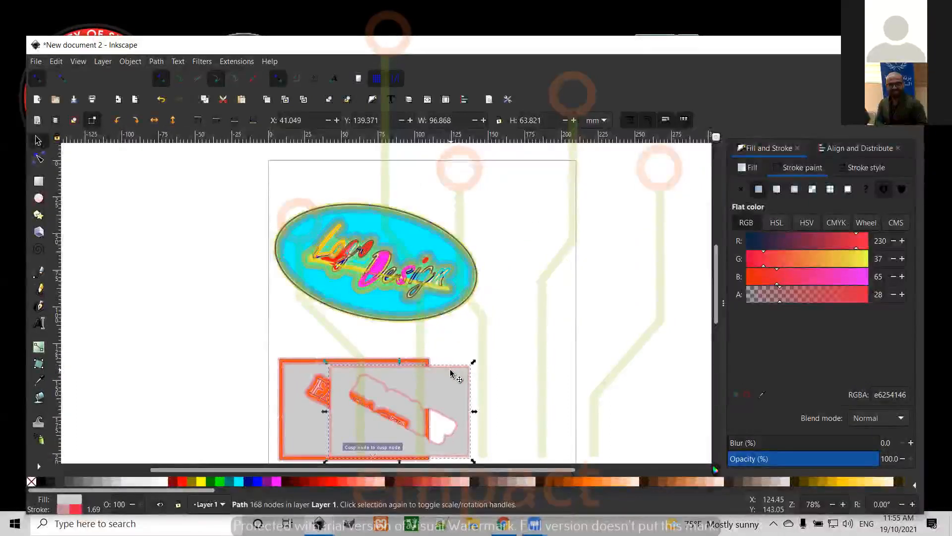
Undo the grey fill's last move and try to unite all objects of the EMPACT rectangle with Union.
{"action": "key", "text": "ctrl+z"}
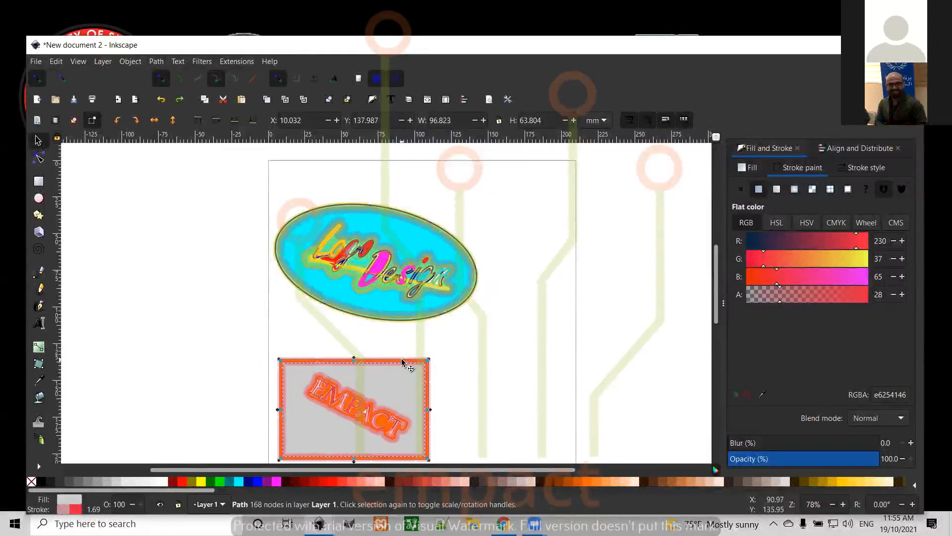
{"action": "left_click", "coordinate": [449, 350]}
{"action": "left_click_drag", "start_coordinate": [423, 341], "coordinate": [313, 459]}
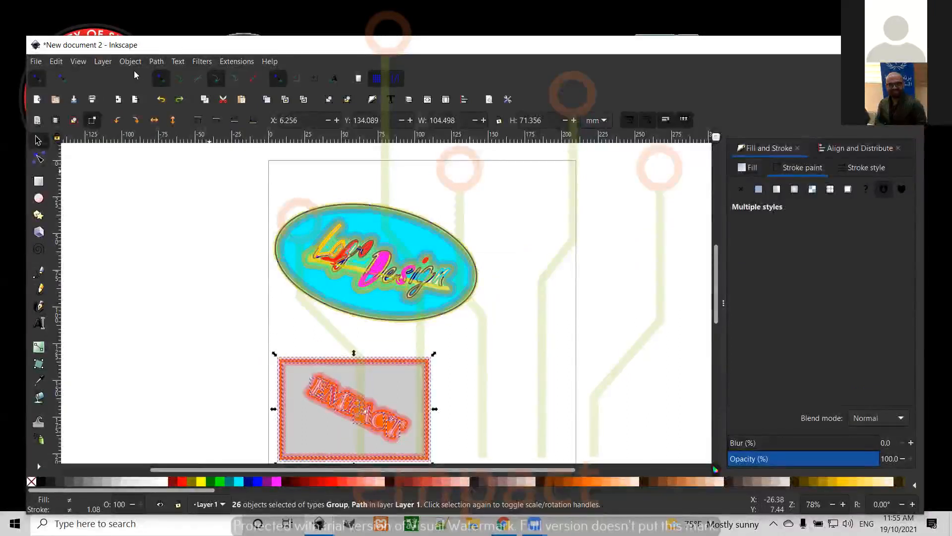
{"action": "left_click", "coordinate": [157, 61]}
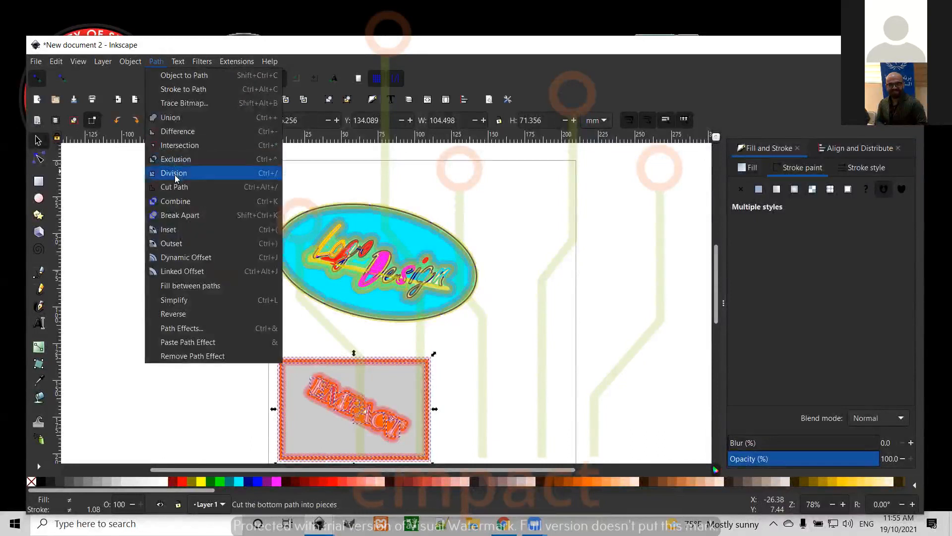
{"action": "left_click", "coordinate": [177, 119]}
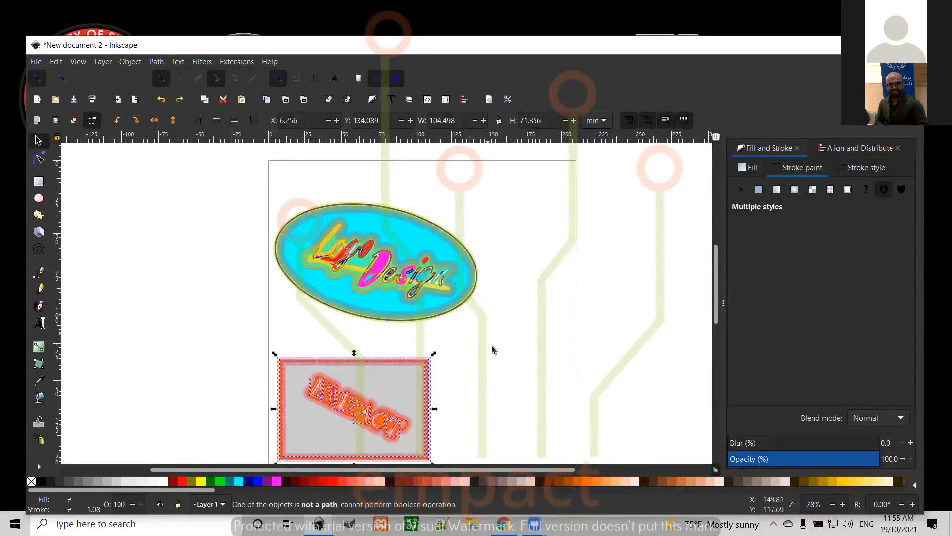
Pull the EMPACT stack apart by moving away two light grey fills, the orange background fill and a small orange letter fill.
{"action": "left_click", "coordinate": [492, 362]}
{"action": "mouse_move", "coordinate": [414, 376]}
{"action": "left_mouse_down"}
{"action": "mouse_move", "coordinate": [549, 335]}
{"action": "mouse_move", "coordinate": [559, 314]}
{"action": "left_mouse_up"}
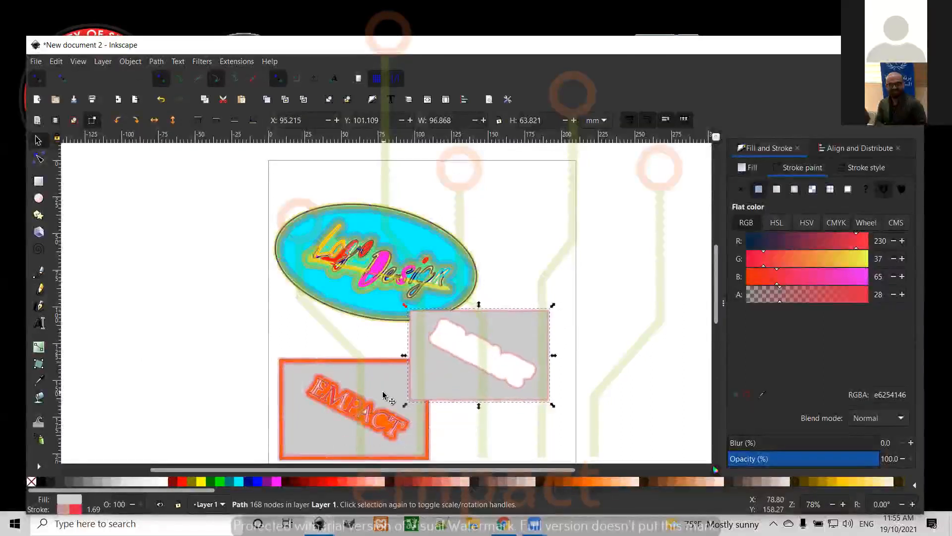
{"action": "left_click_drag", "start_coordinate": [467, 436], "coordinate": [489, 439]}
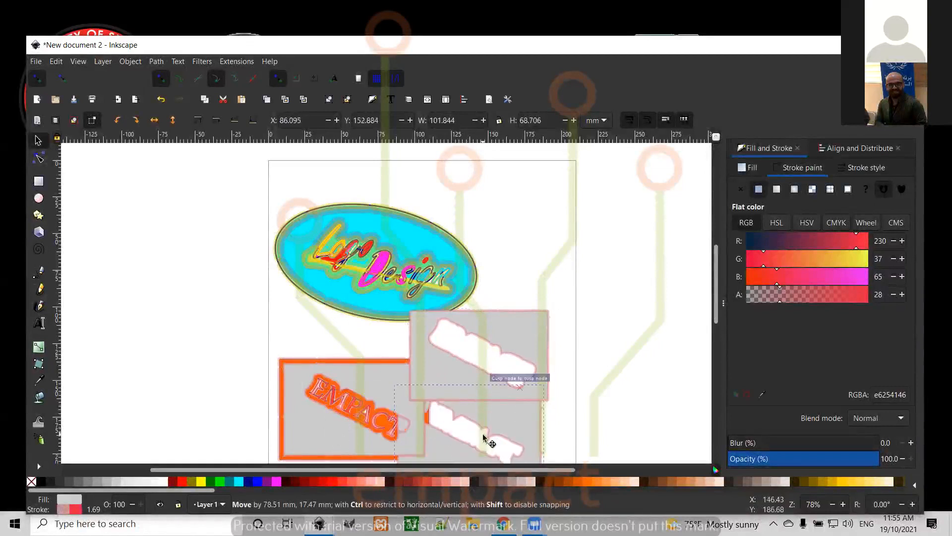
{"action": "scroll", "coordinate": [642, 322], "scroll_direction": "down", "scroll_amount": 8}
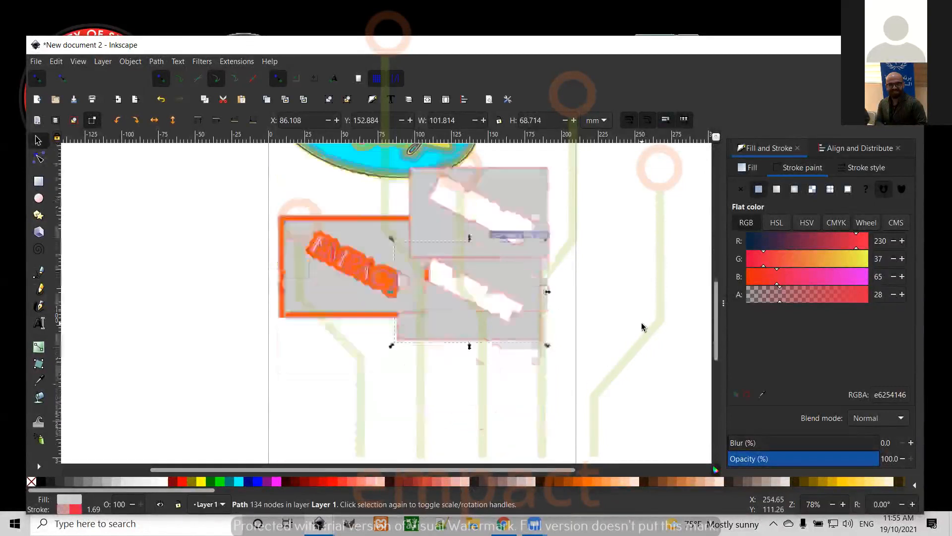
{"action": "left_click_drag", "start_coordinate": [327, 235], "coordinate": [329, 338]}
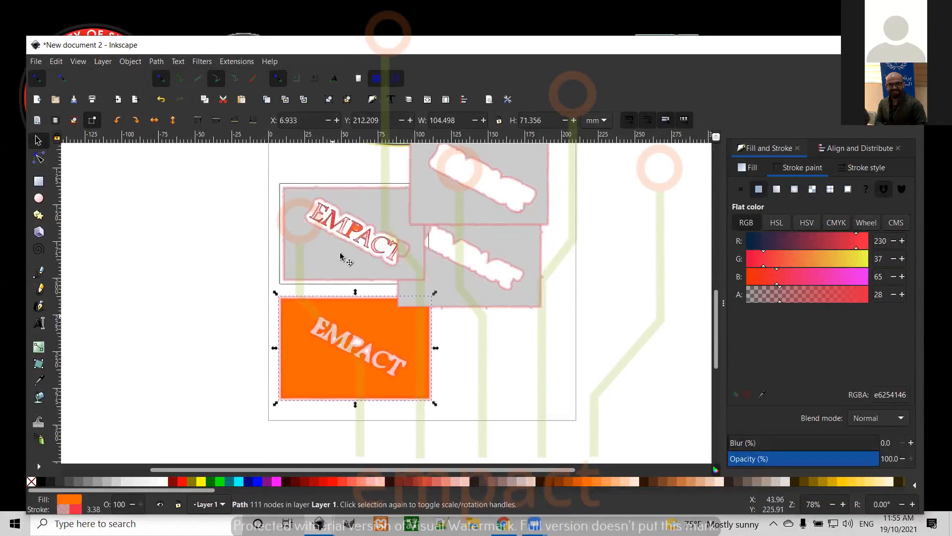
{"action": "left_click_drag", "start_coordinate": [331, 231], "coordinate": [346, 170]}
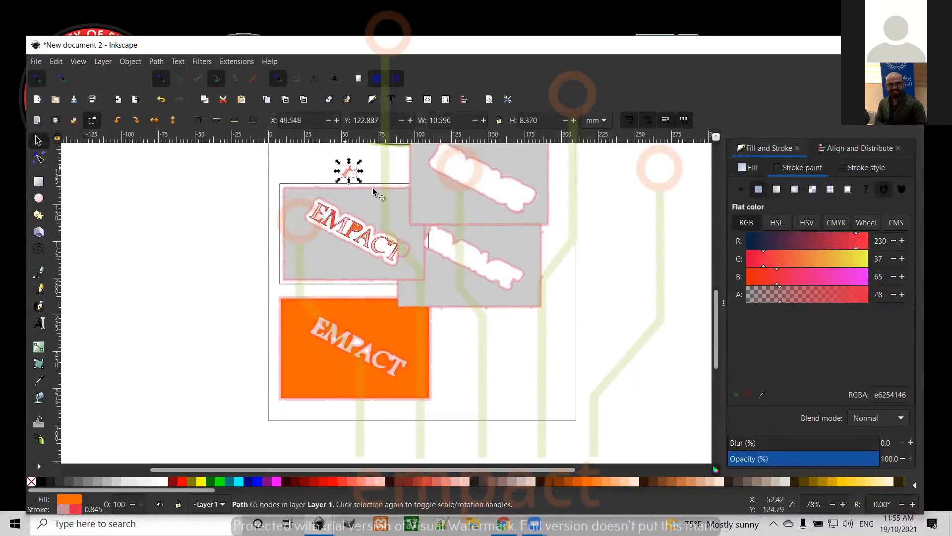
Undo the moves of the separated EMPACT fills and deselect everything.
{"action": "key", "text": "ctrl+z"}
{"action": "key", "text": "ctrl+z"}
{"action": "key", "text": "ctrl+z"}
{"action": "key", "text": "ctrl+z"}
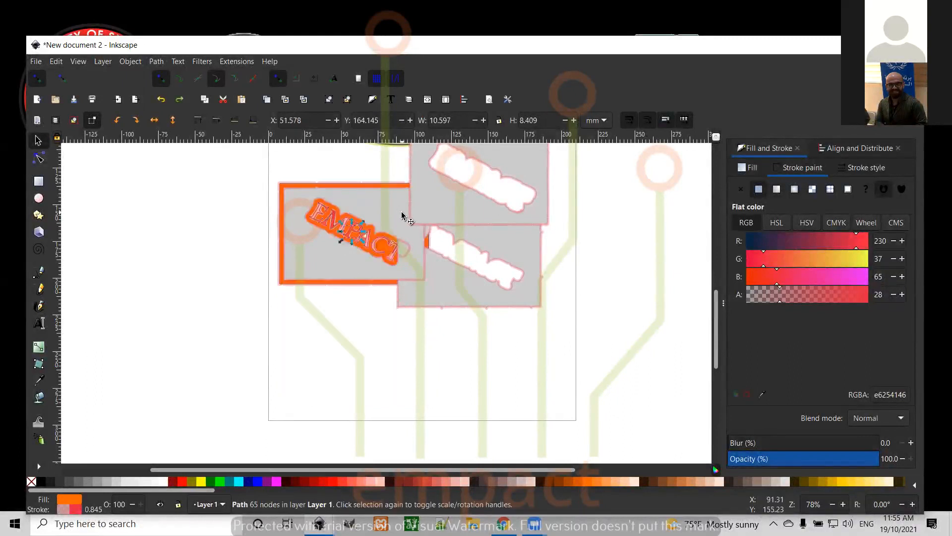
{"action": "key", "text": "ctrl+z"}
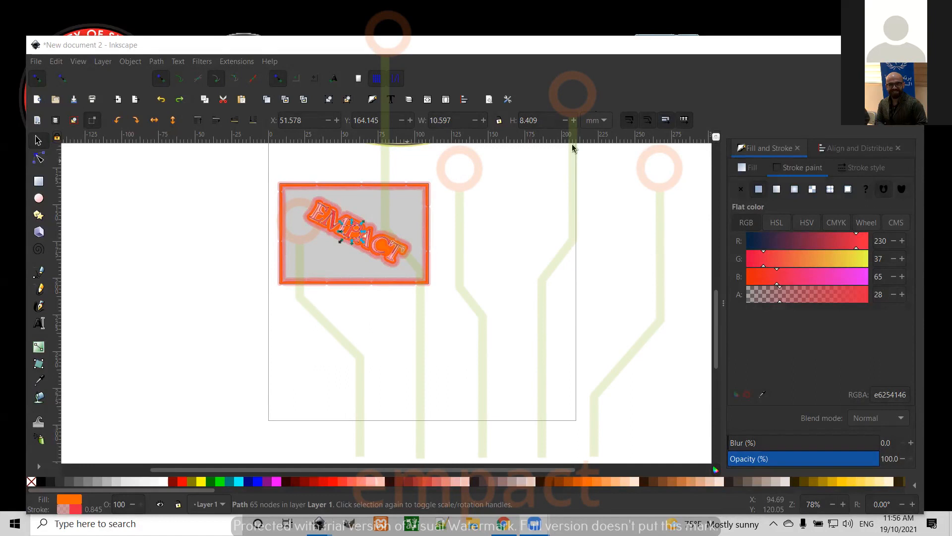
{"action": "scroll", "coordinate": [621, 198], "scroll_direction": "up", "scroll_amount": 2}
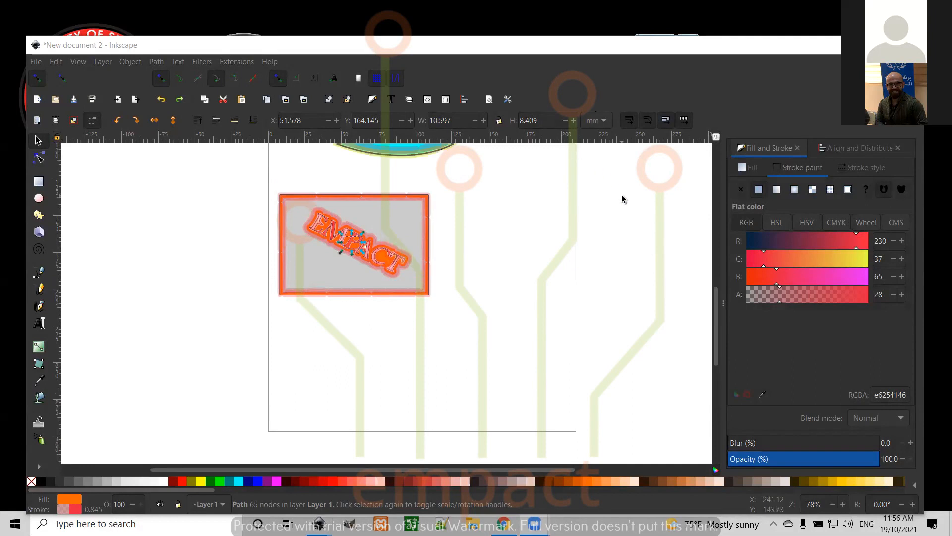
{"action": "left_click", "coordinate": [536, 270]}
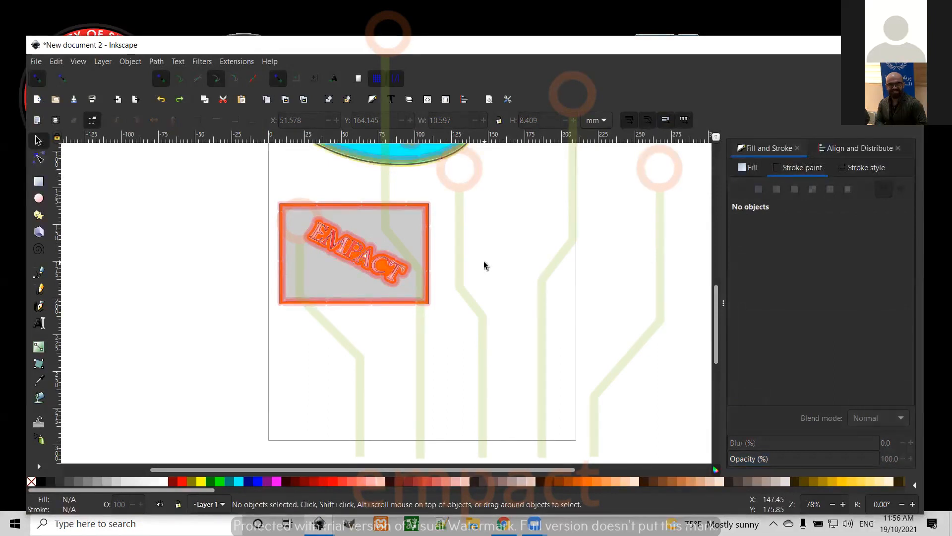
{"action": "scroll", "coordinate": [485, 263], "scroll_direction": "up", "scroll_amount": 5}
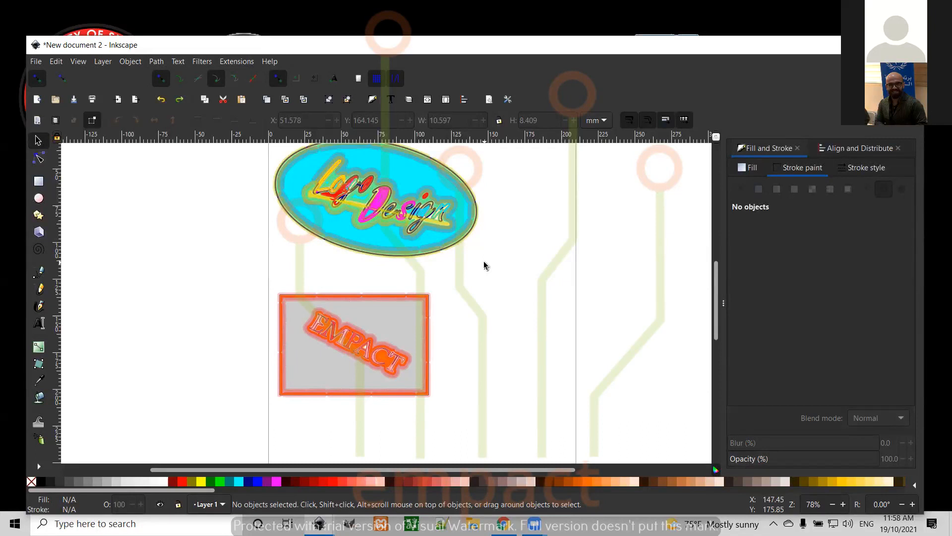
{"action": "scroll", "coordinate": [484, 266], "scroll_direction": "up", "scroll_amount": 4}
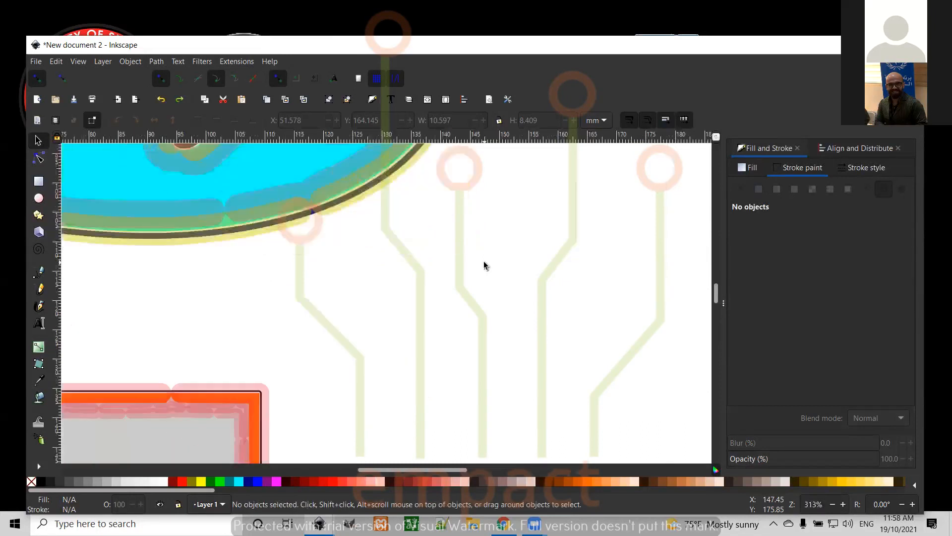
{"action": "scroll", "coordinate": [483, 261], "scroll_direction": "down", "scroll_amount": 6}
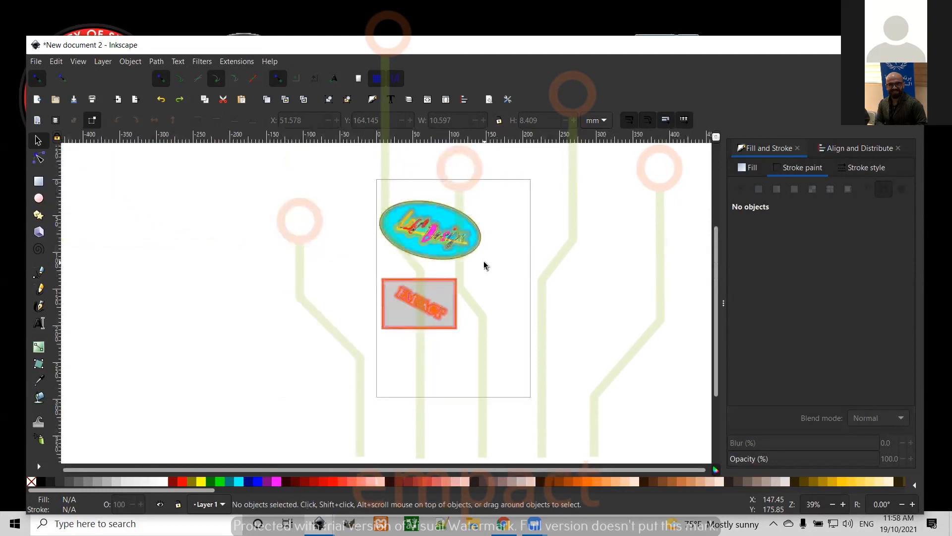